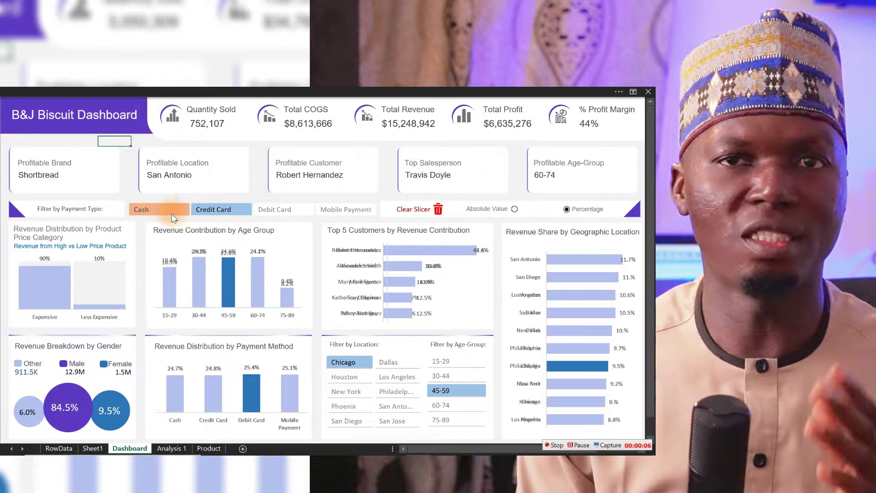
Step: Examine the biscuit sales records on Sheet1 by moving down through the rows
left_click(344, 211)
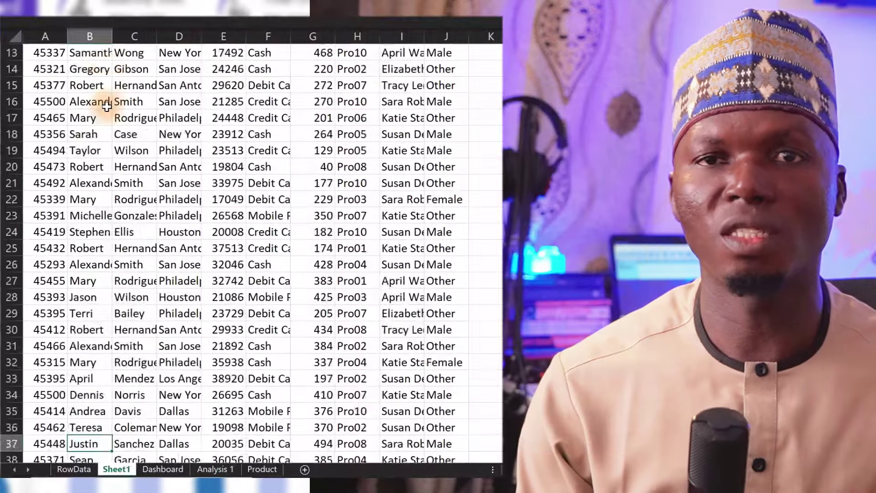
key("Down")
key("Down")
key("Down")
key("Down")
key("Down")
key("Down")
key("Down")
key("Down")
key("Down")
key("Down")
key("Down")
key("Down")
key("Down")
key("Down")
key("Down")
key("Down")
key("Down")
key("Down")
key("Down")
key("Down")
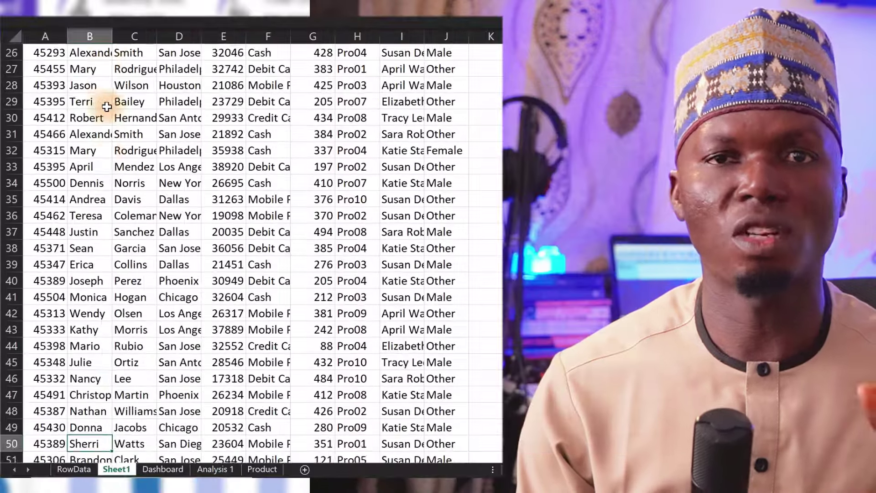
key("Down")
key("Down")
key("Down")
key("Down")
key("Down")
key("Down")
key("Down")
key("Down")
key("Down")
key("Down")
key("Down")
key("Down")
key("Down")
key("Down")
key("Down")
key("Down")
key("Down")
key("Down")
key("Down")
key("Down")
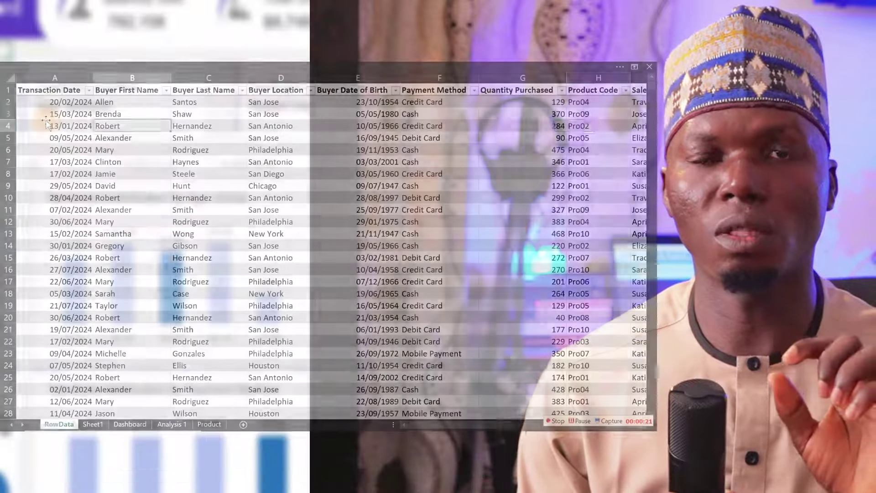
Step: Examine the RowData table across its columns, through sales representative, brand, cost, age group, revenue and profit
key("Right")
key("Right")
key("Right")
key("Right")
key("Right")
key("Right")
key("Right")
key("Right")
key("Right")
key("Right")
key("Right")
key("Right")
key("Right")
key("Right")
key("Right")
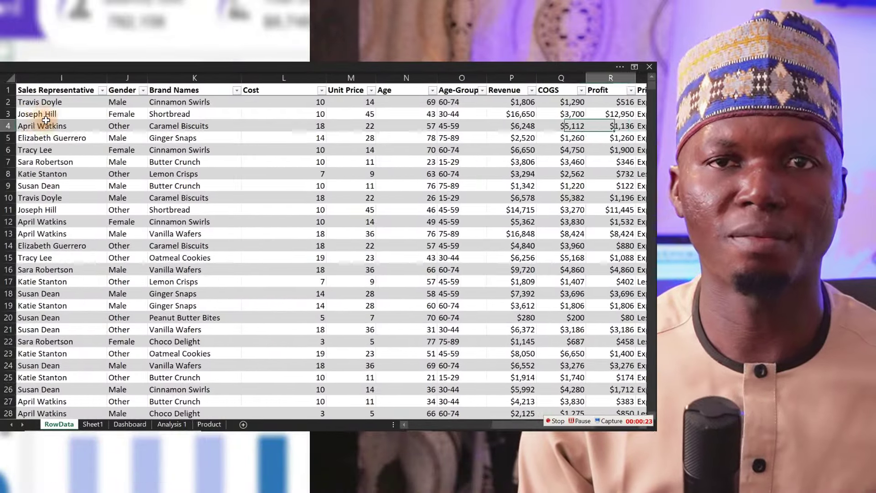
key("Right")
key("Right")
key("Right")
key("Right")
key("Right")
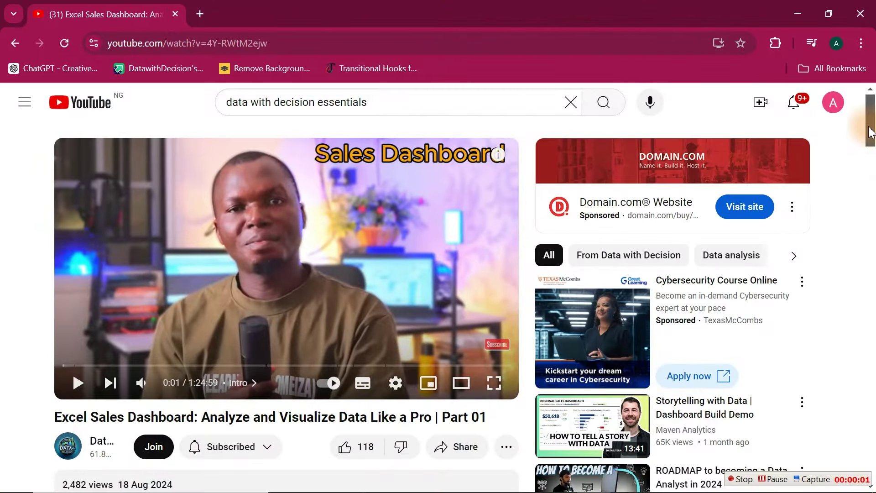
scroll(872, 133, "down", 4)
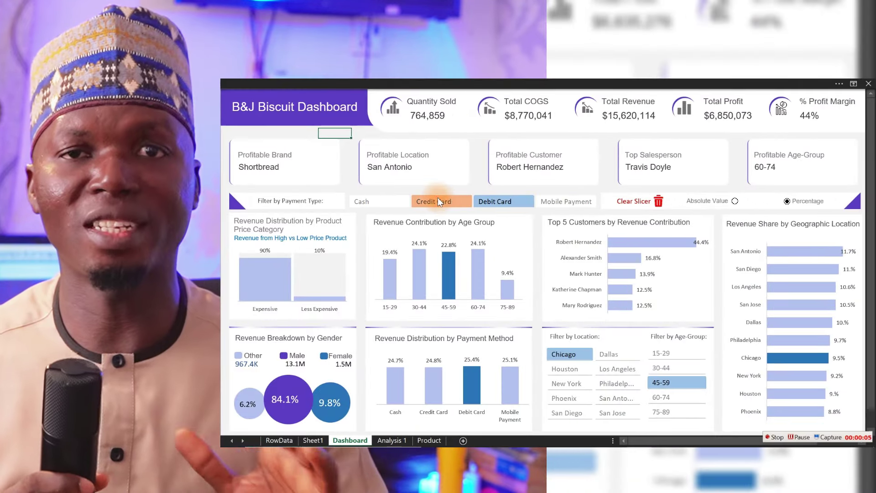
Step: Try the dashboard's payment type filter with Cash and Mobile Payment, and its location filter with New York and San Jose
left_click(379, 201)
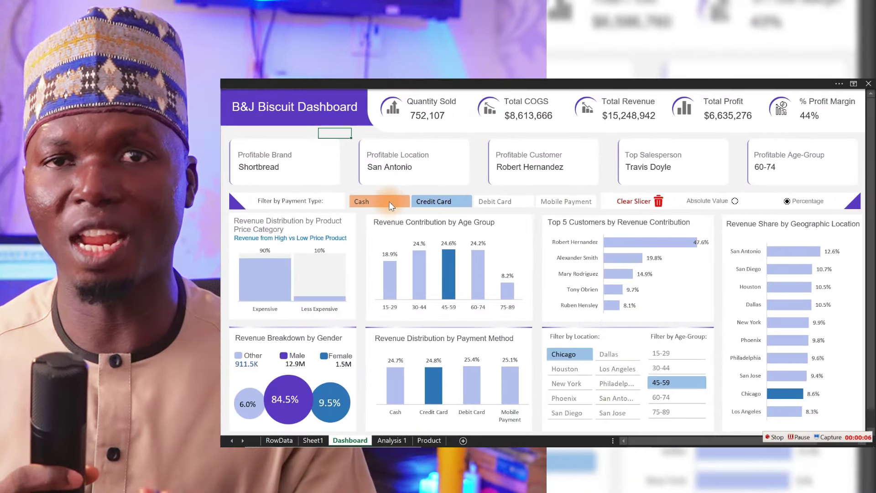
left_click(562, 204)
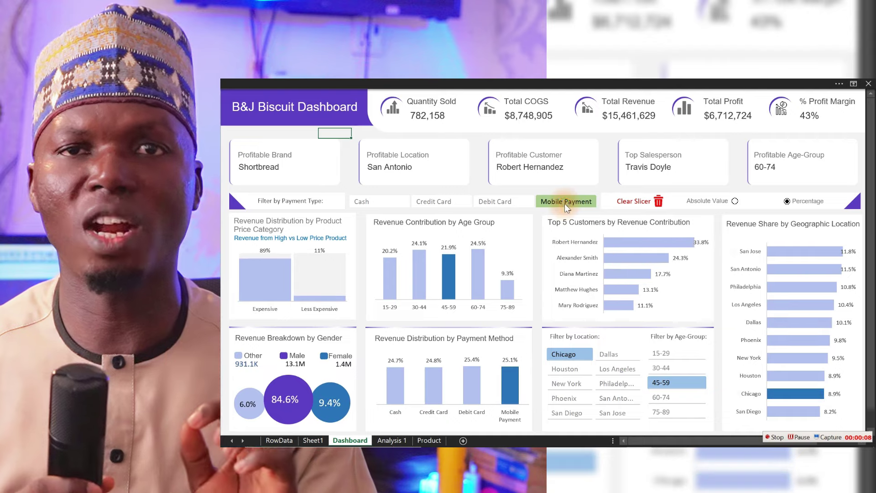
left_click(568, 384)
left_click(614, 411)
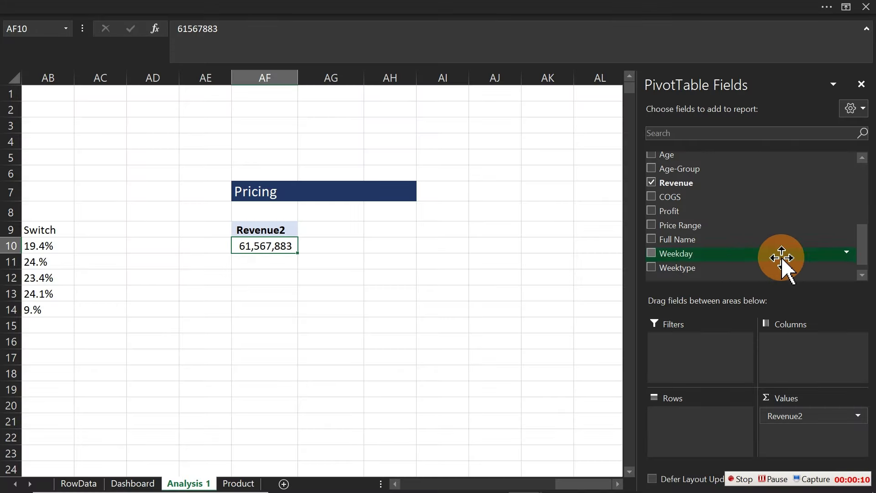
Step: Break the Pricing pivot table down by Price Range in rows and show Revenue2 as % of Grand Total
left_click_drag(678, 225, 679, 454)
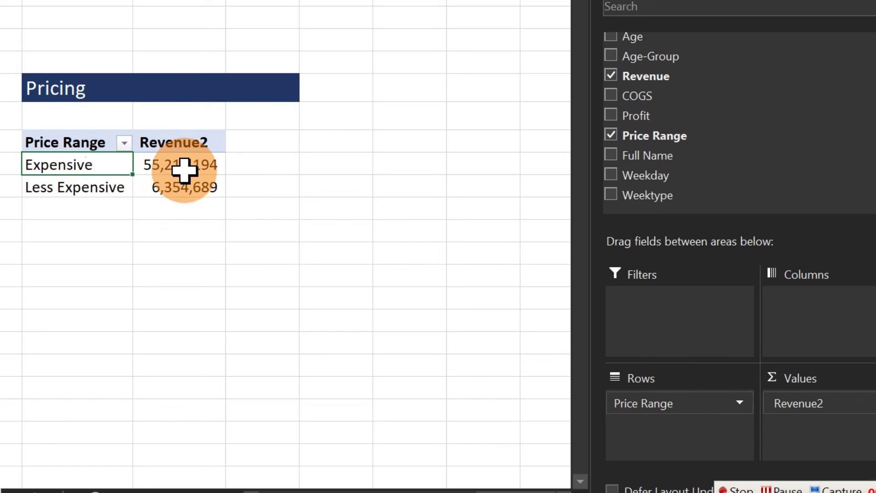
mouse_move(185, 170)
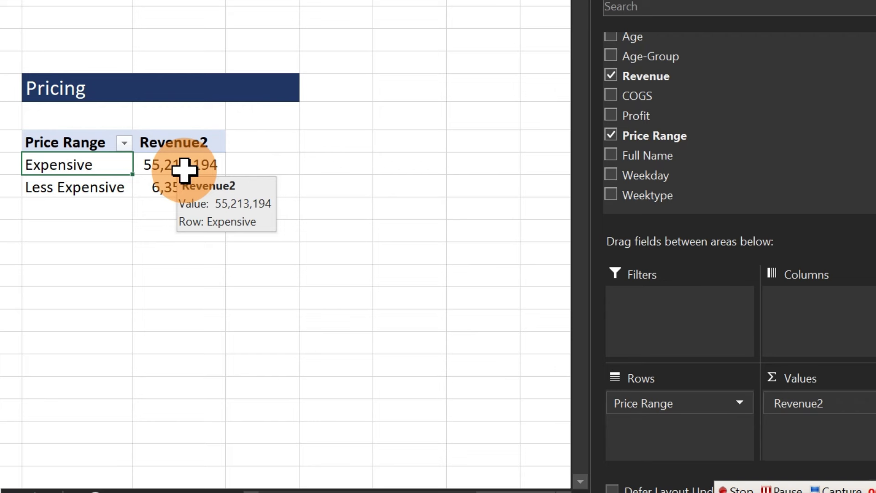
right_click(182, 164)
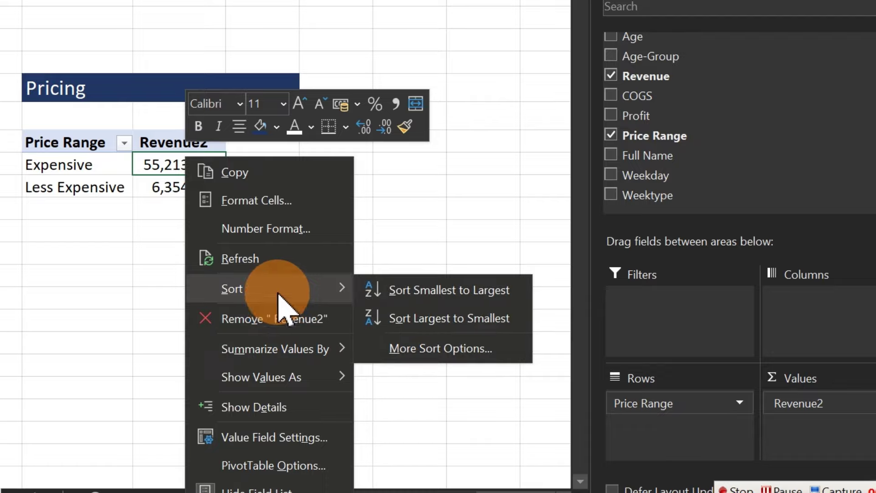
mouse_move(288, 378)
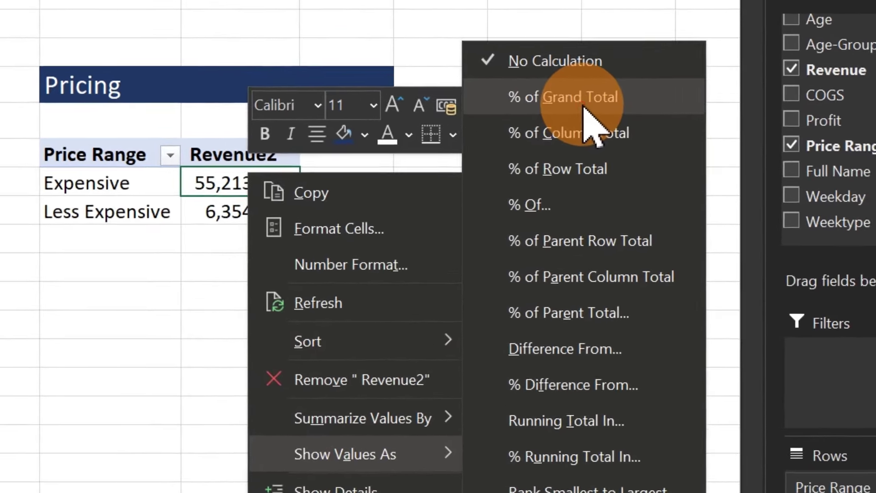
left_click(579, 97)
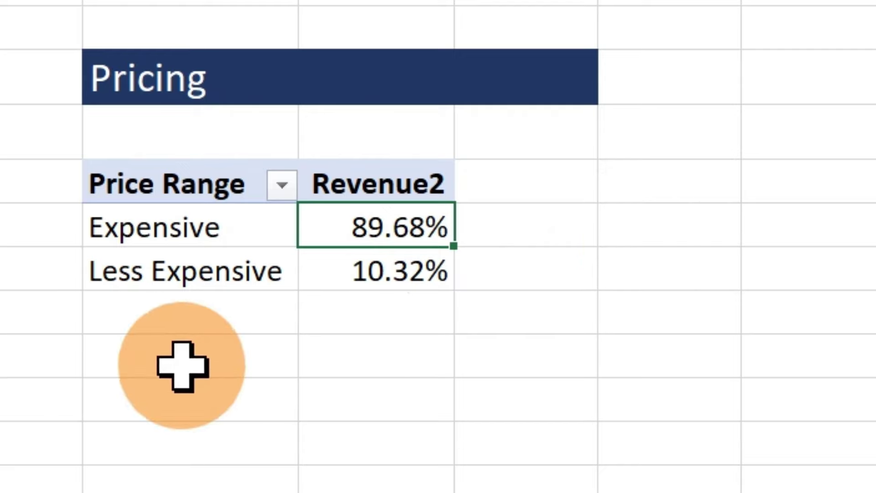
Step: Link the pivot table's Price Range header and both category labels into cells a few rows below, with the header in bold
left_click(132, 439)
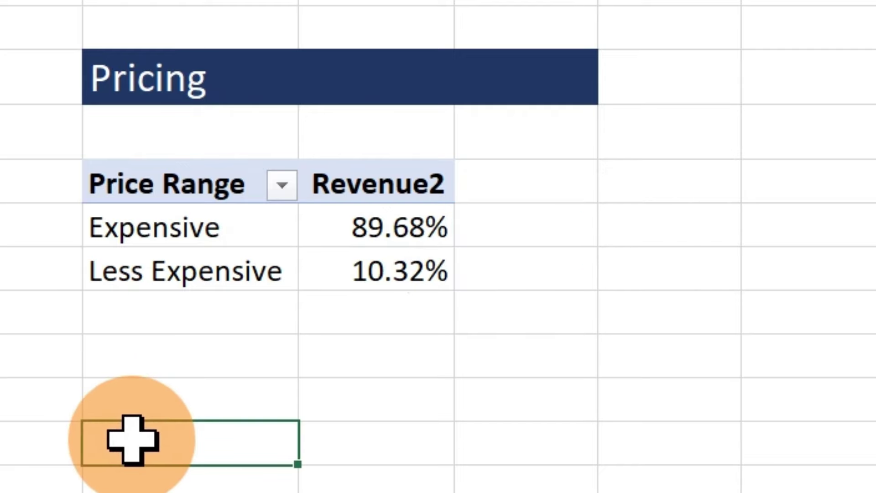
type("=")
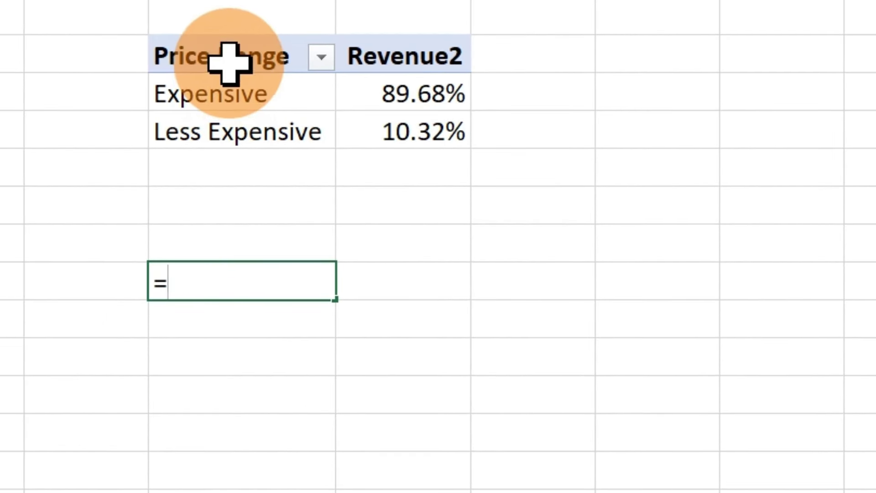
left_click(229, 63)
key("Return")
left_click(260, 279)
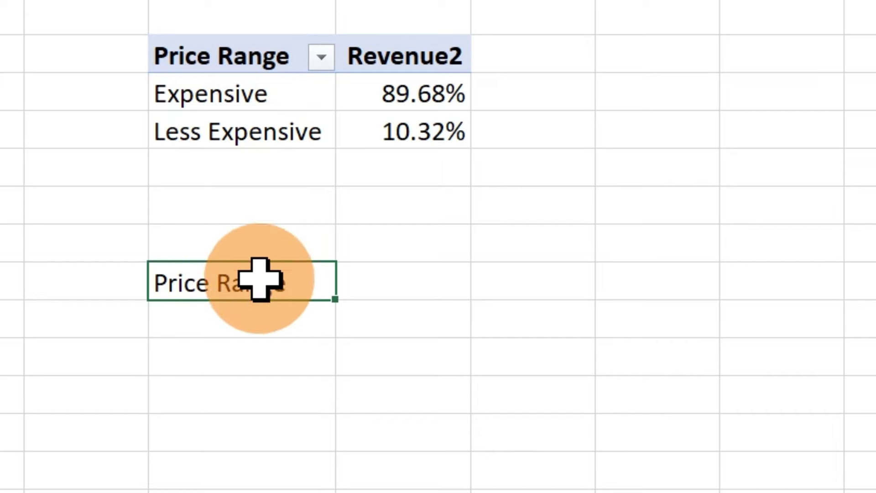
left_click_drag(336, 299, 332, 368)
left_click(226, 274)
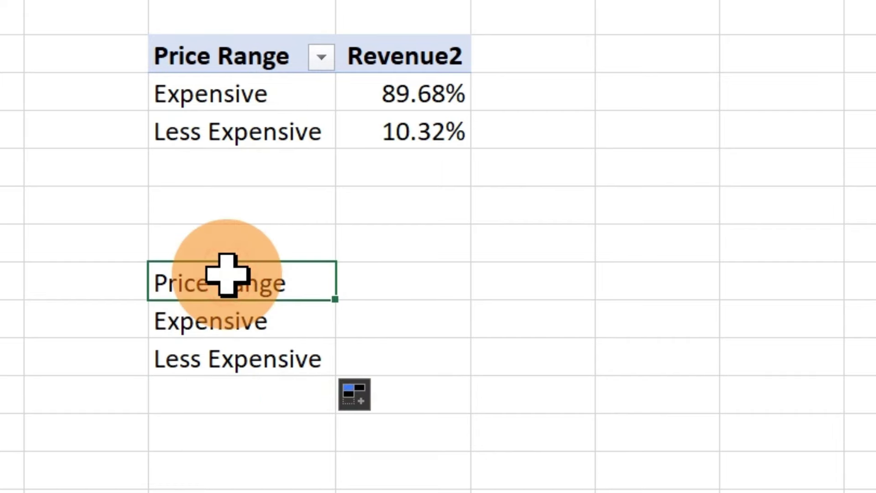
key("ctrl+b")
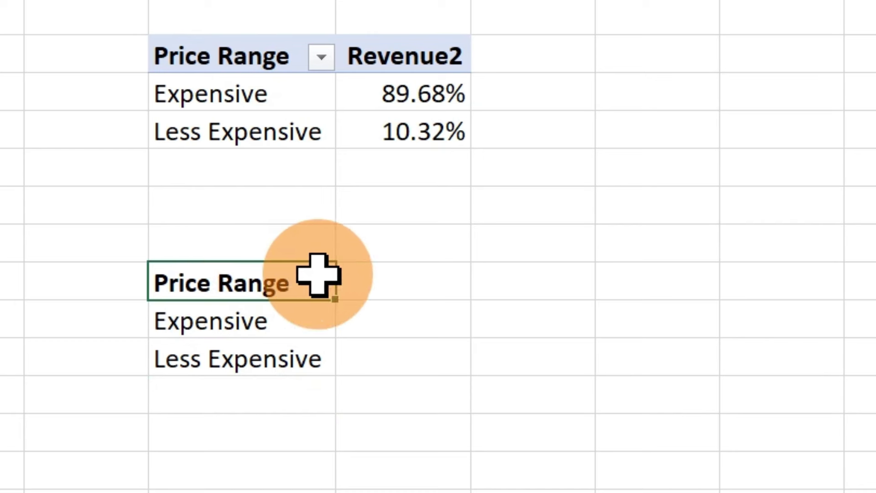
Step: Format the two empty cells beside the linked Expensive and Less Expensive labels as percentages with 0 decimal places
left_click(355, 276)
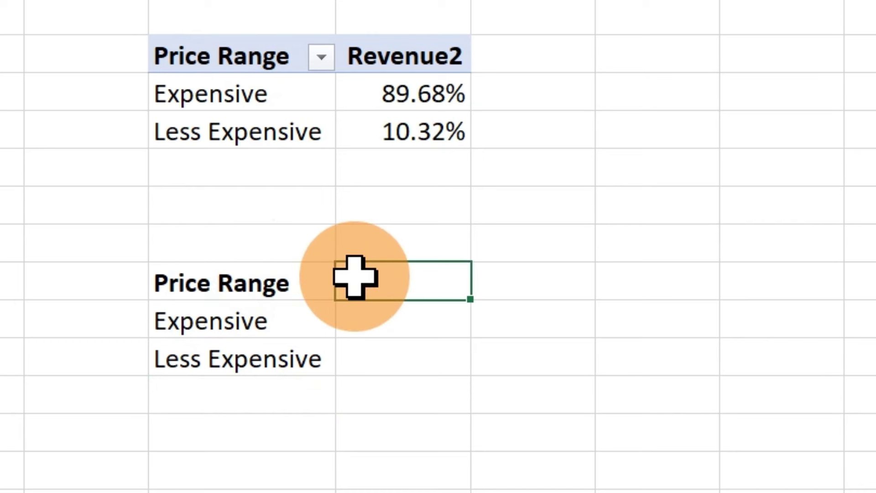
left_click_drag(359, 314, 362, 352)
key("ctrl+1")
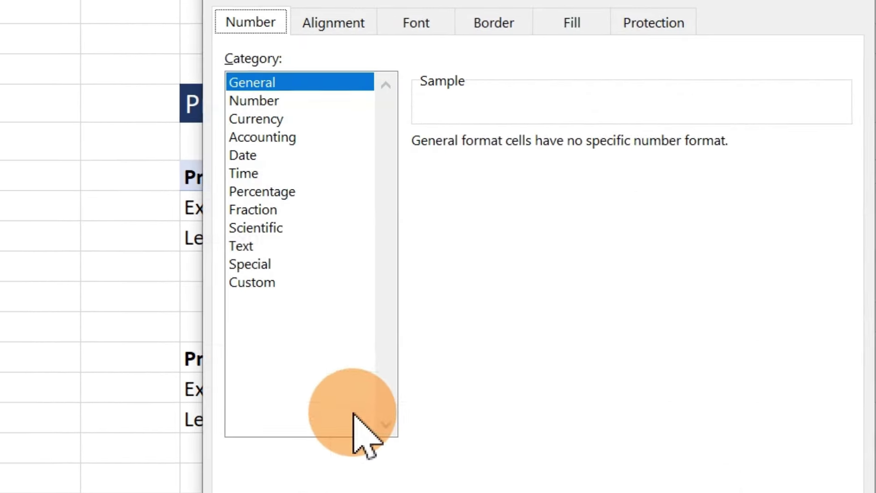
left_click(289, 198)
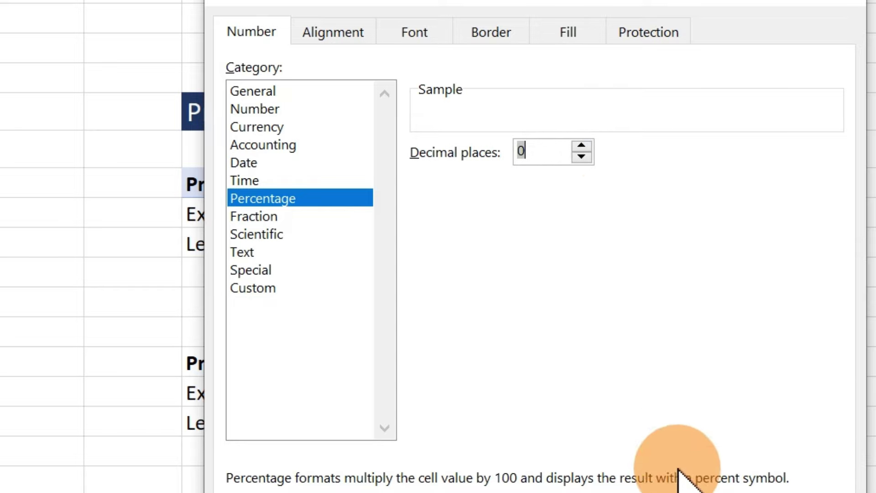
key("Return")
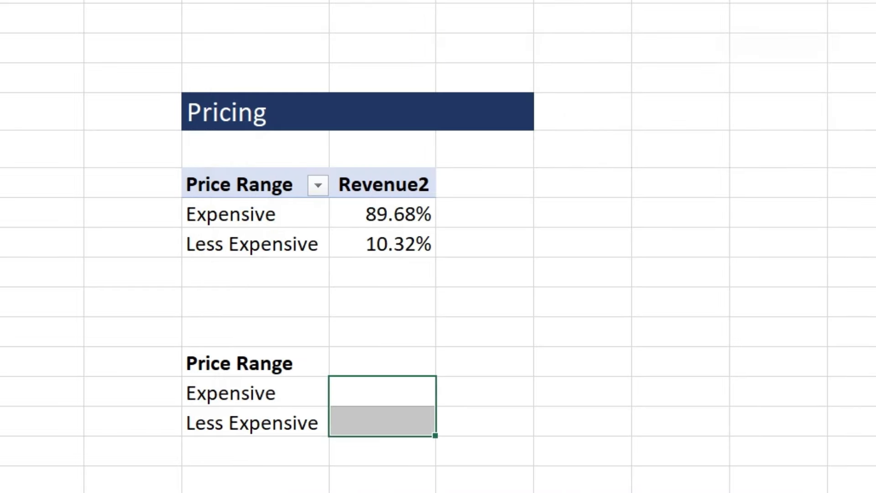
left_click(665, 459)
left_click_drag(379, 393, 379, 423)
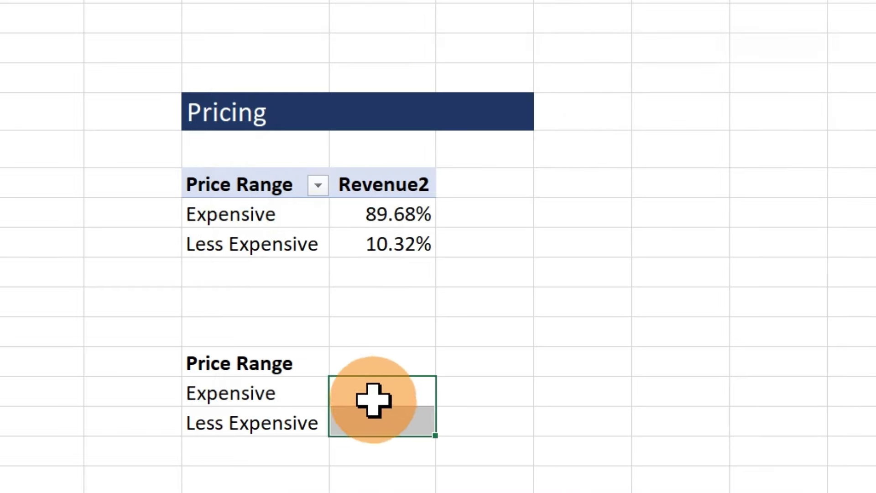
Step: Link the Revenue2 header with =AG9 beside the Price Range heading and fill the formula down over both categories
left_click(369, 348)
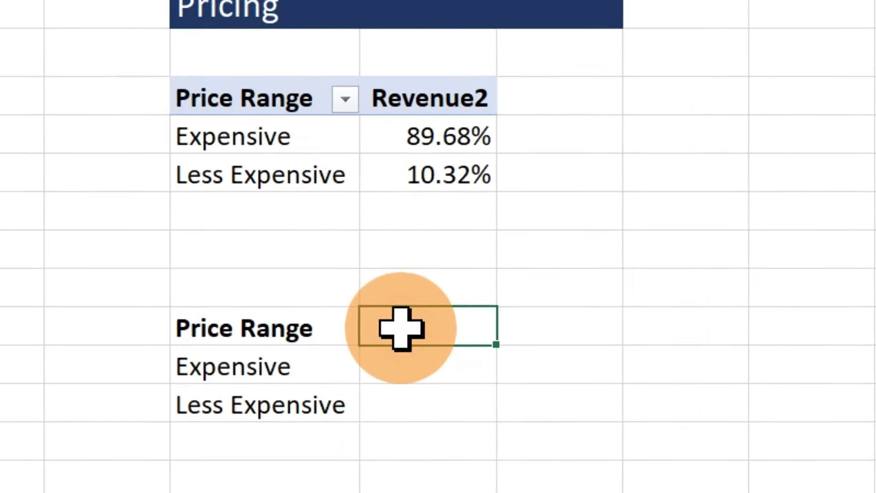
type("=")
left_click(446, 68)
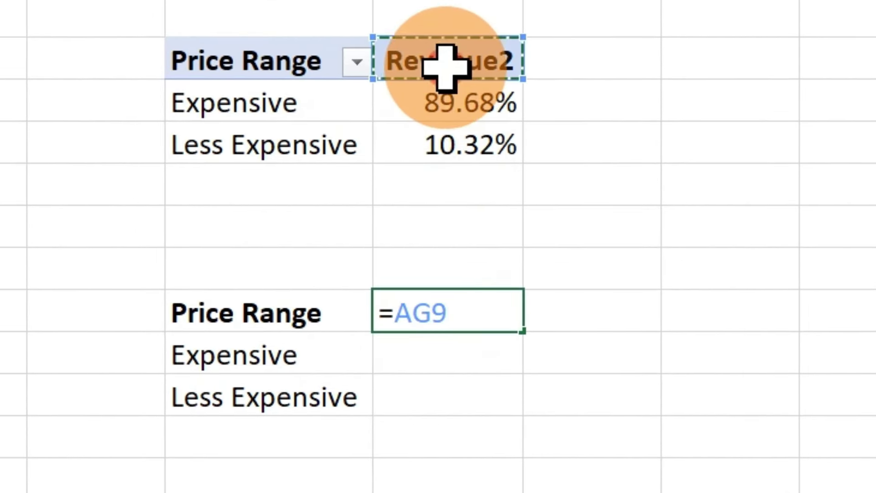
key("Return")
left_click(493, 303)
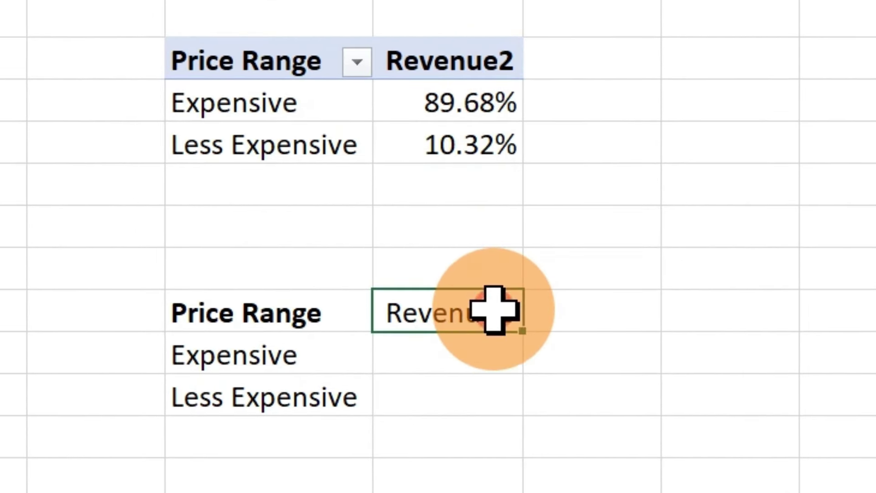
left_click_drag(522, 331, 515, 405)
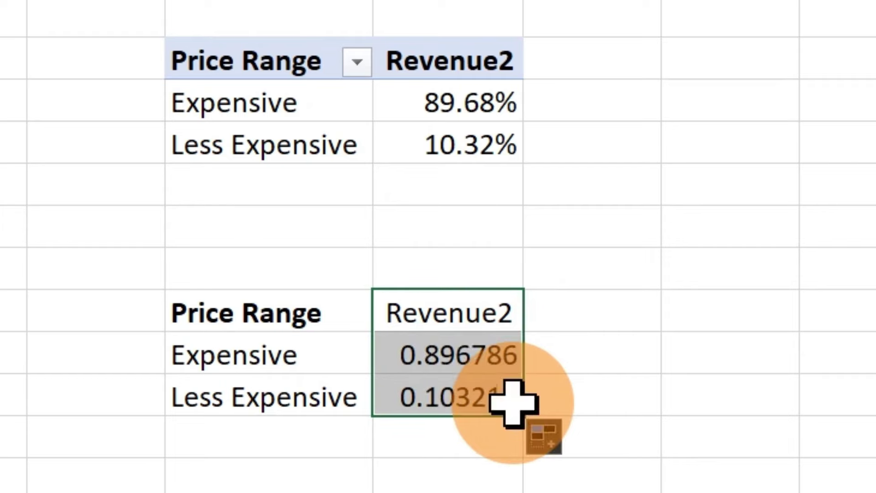
Step: Apply a percentage format with 0 decimal places to the two linked Revenue2 values
left_click(480, 361)
left_click_drag(481, 360, 478, 400)
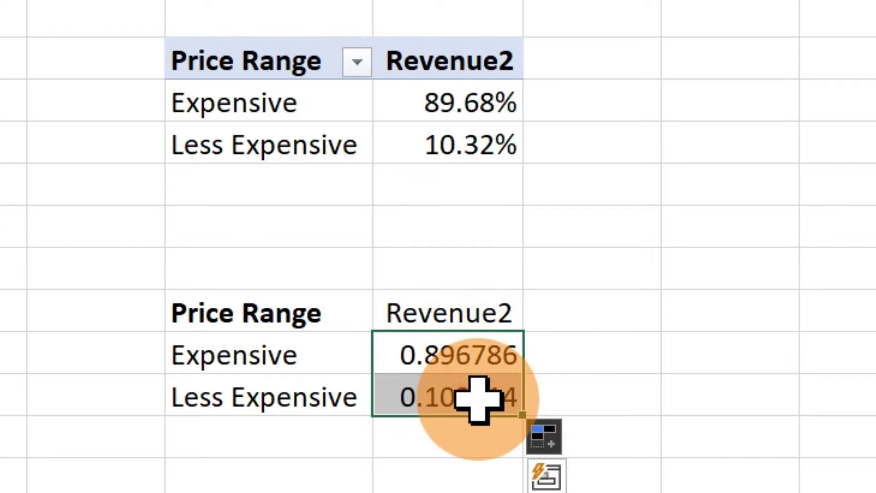
key("ctrl+1")
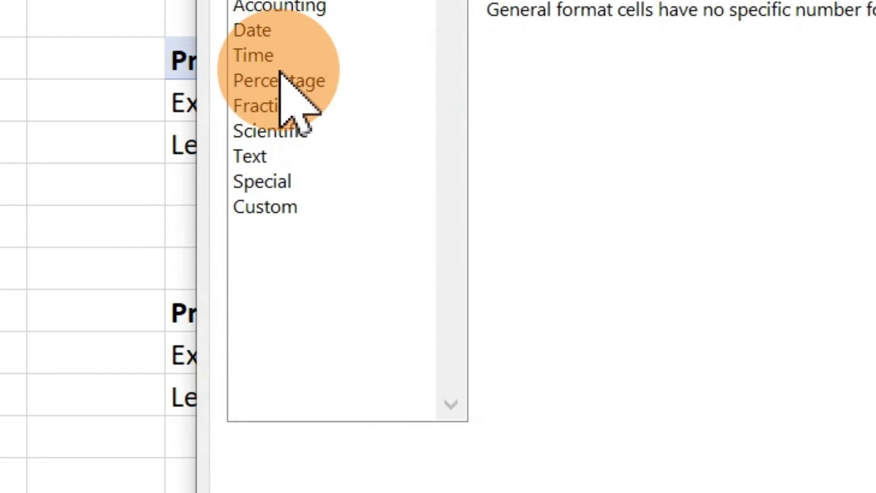
left_click(280, 73)
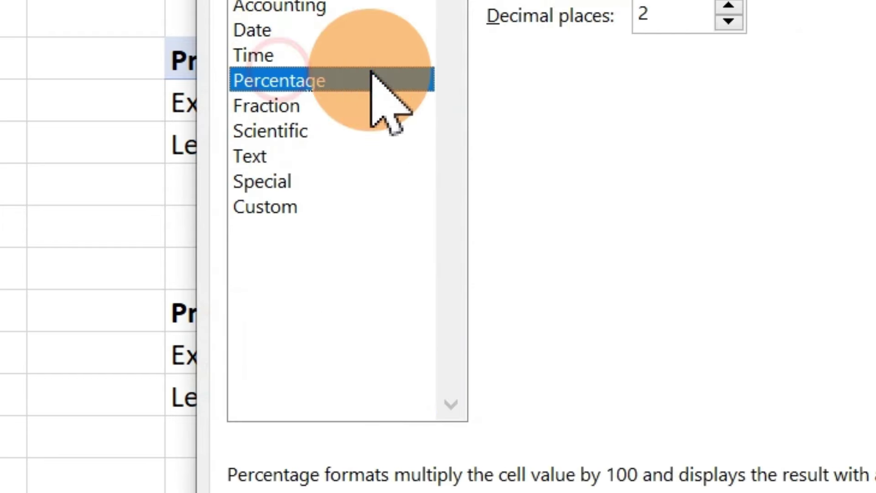
left_click(729, 23)
key("Return")
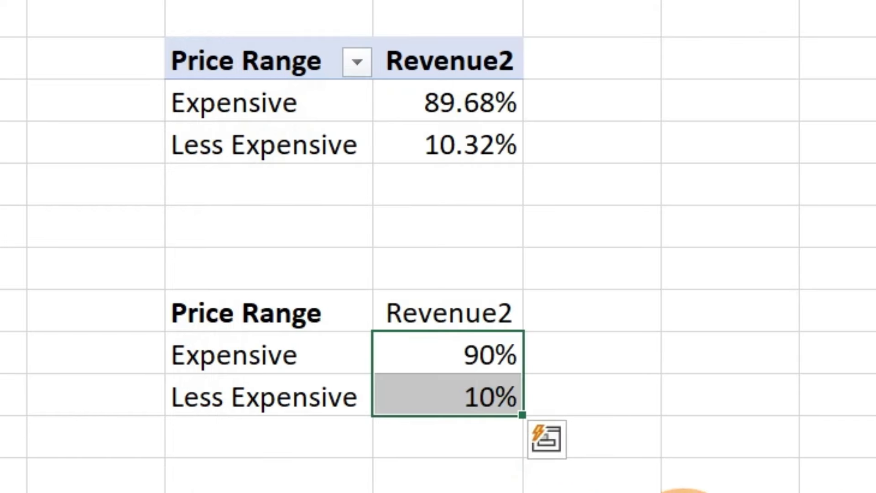
Step: Add the column header "Full Percentage" beside the linked Revenue2 header
left_click(576, 315)
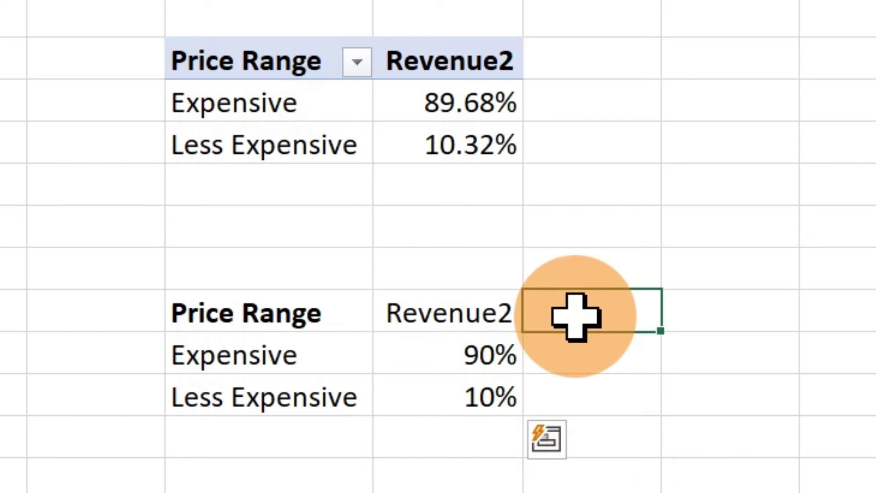
type("Full Percen")
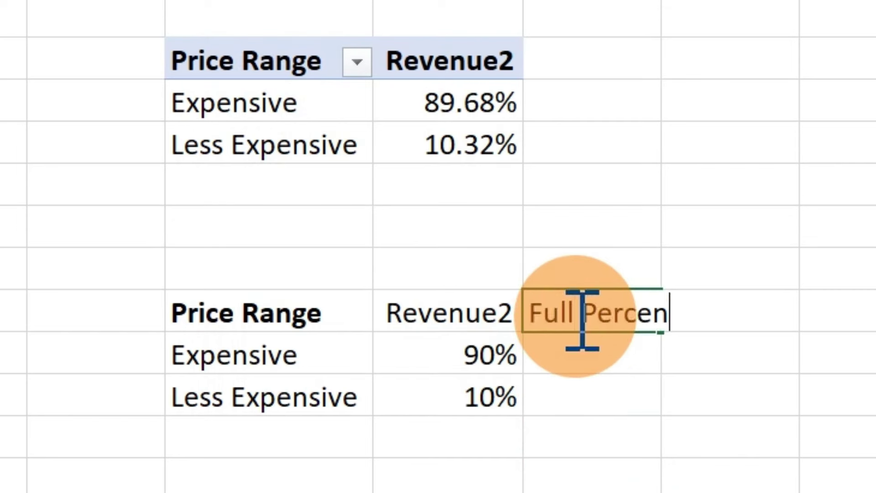
type("tage")
key("Return")
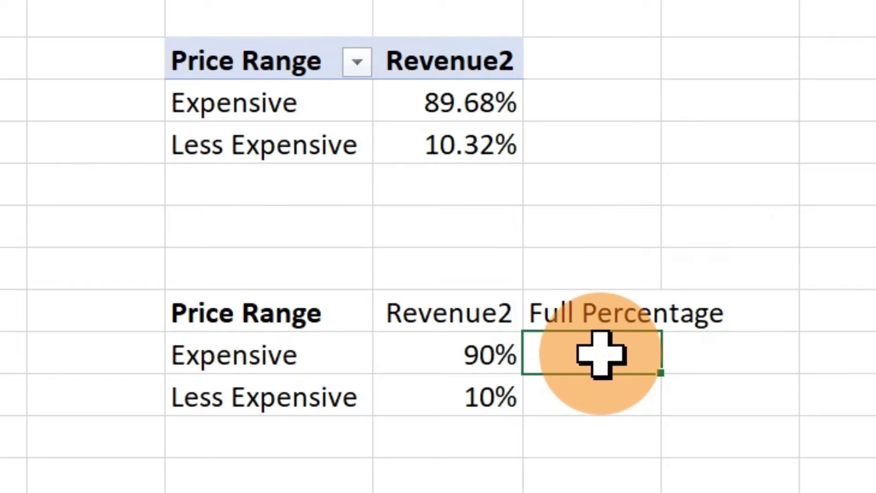
Step: Format the two cells under Full Percentage as percentages with 0 decimal places and fill both with 100%
left_click_drag(602, 354, 602, 383)
key("ctrl+1")
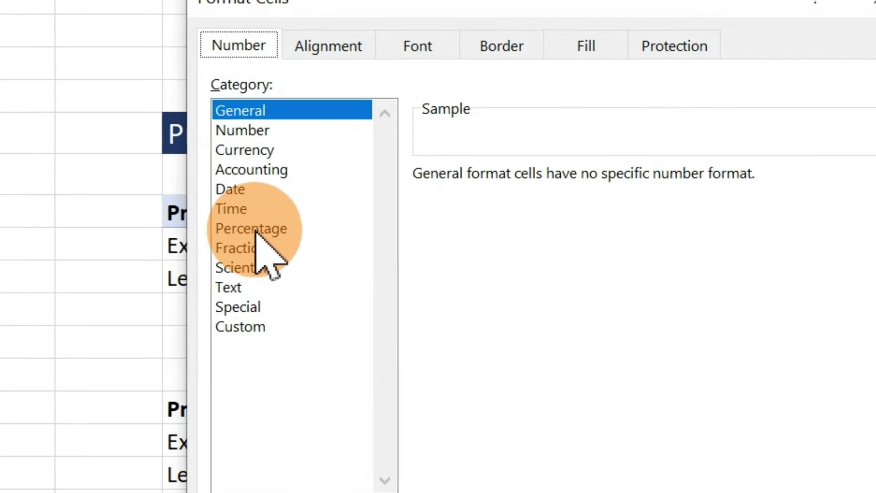
left_click(237, 218)
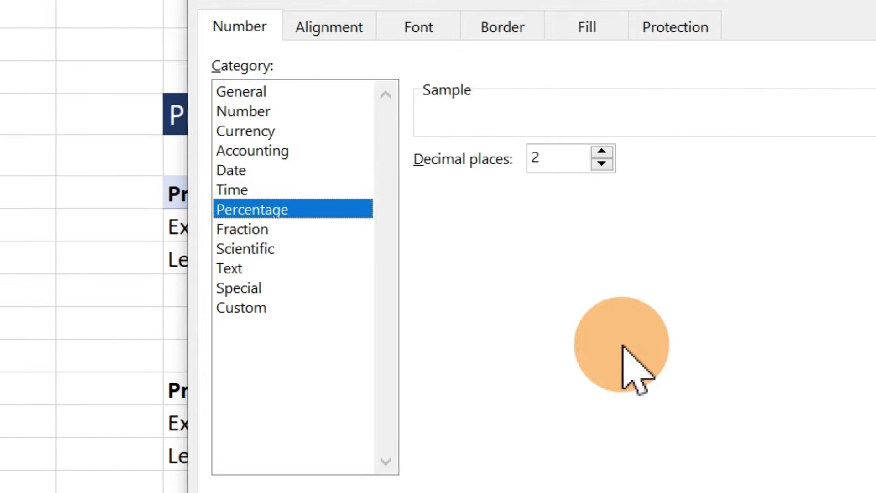
left_click(601, 154)
left_click(601, 155)
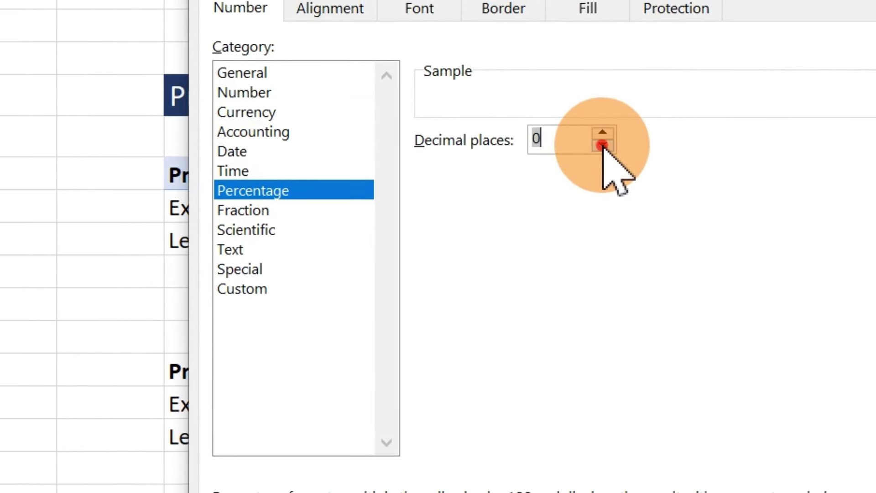
key("Return")
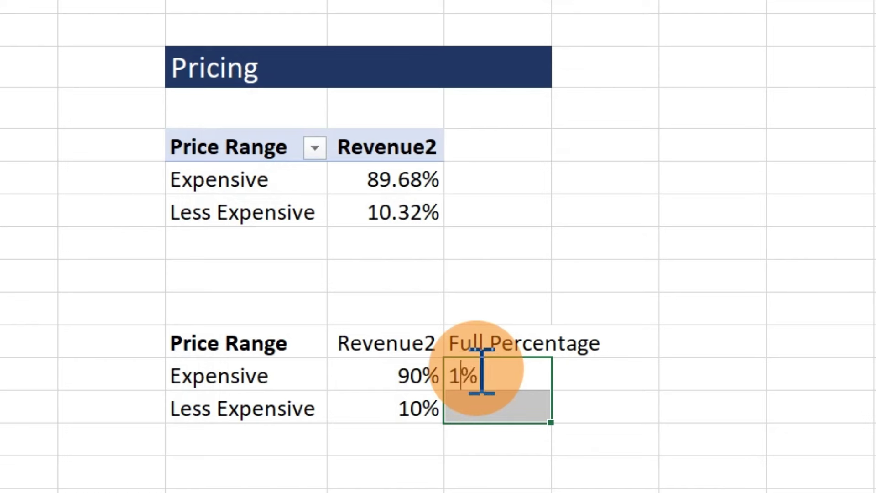
key("ctrl+Return")
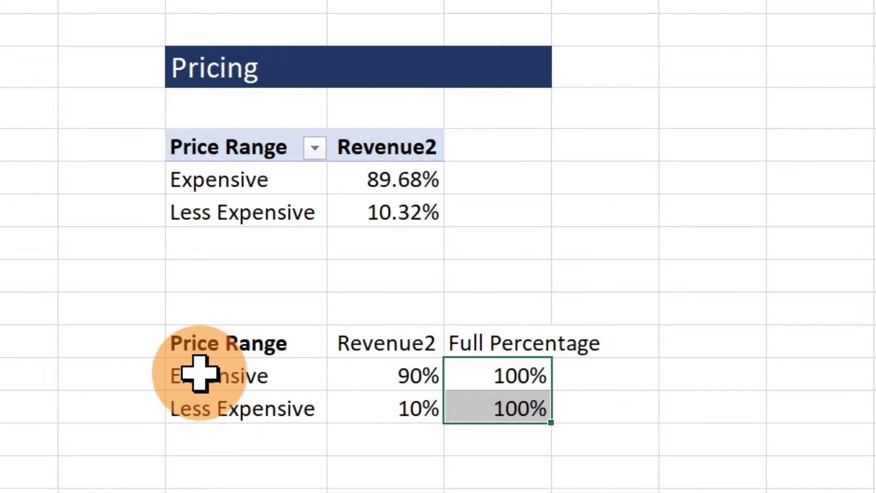
Step: Insert a recommended Clustered Column chart from the helper table covering Price Range, Revenue2 and Full Percentage
left_click_drag(196, 342, 471, 404)
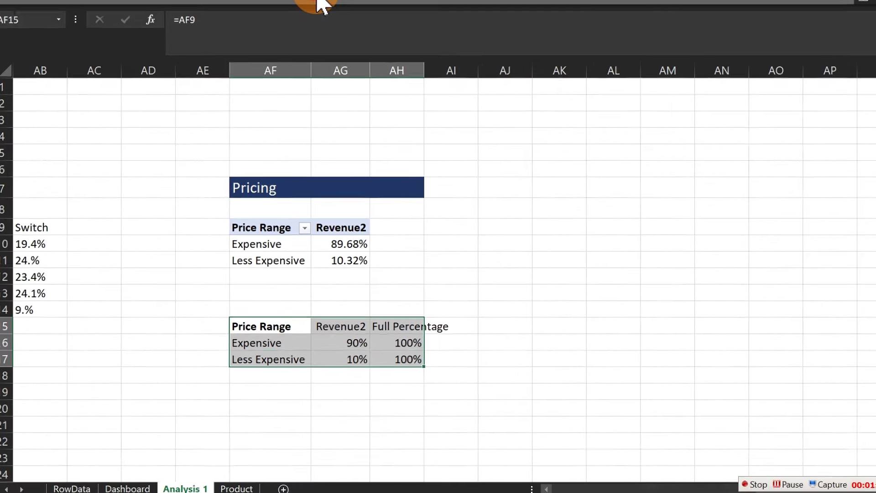
left_click(103, 36)
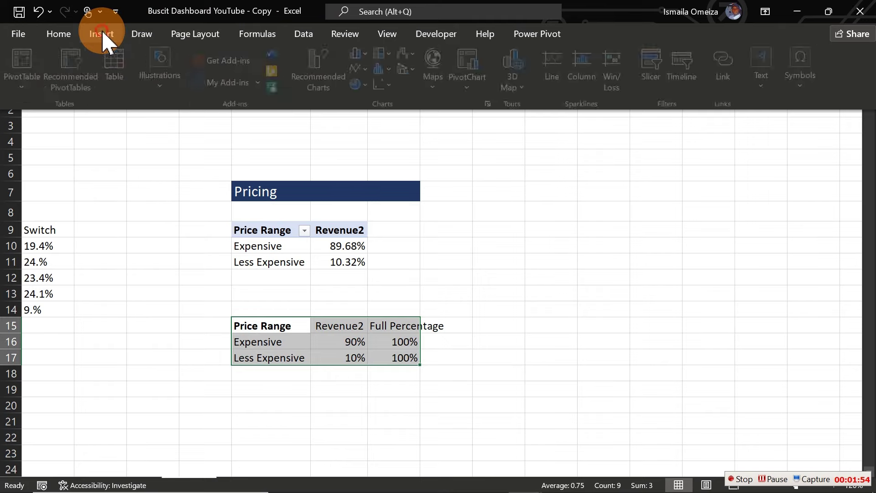
left_click(312, 63)
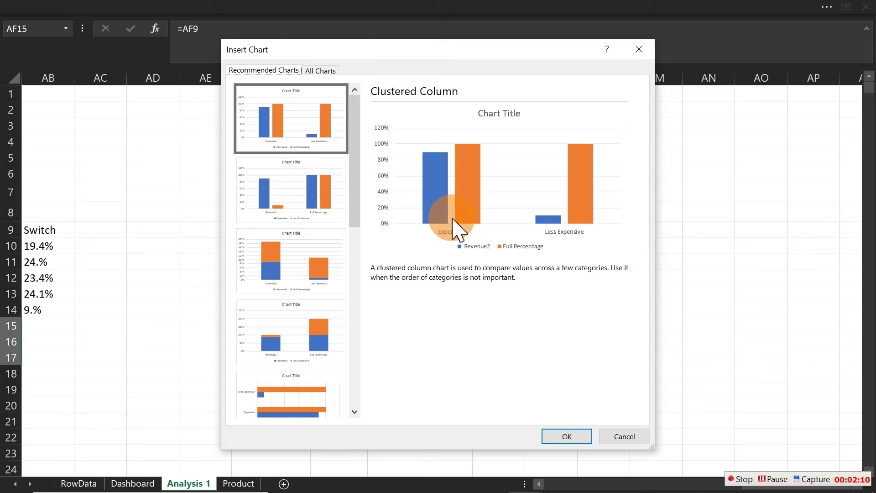
left_click(289, 127)
left_click(288, 128)
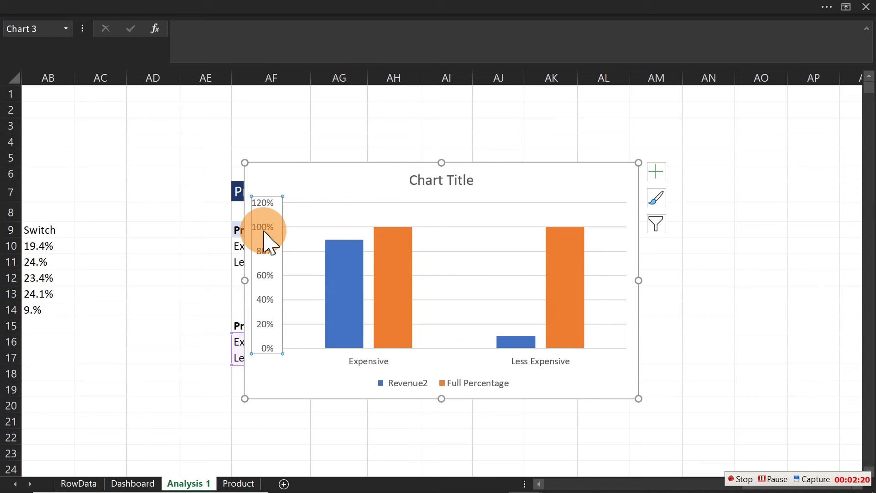
Step: Set the chart's vertical axis bounds to a minimum of 0 and a maximum of 1
double_click(265, 235)
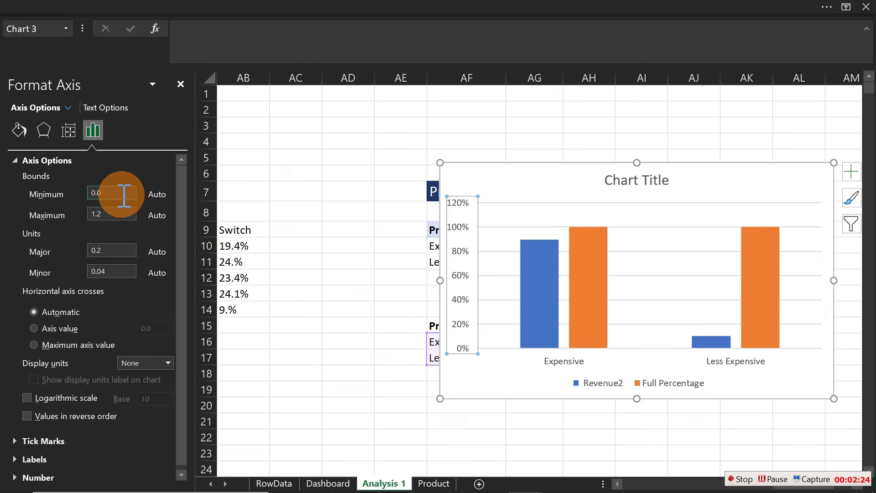
left_click_drag(123, 195, 92, 188)
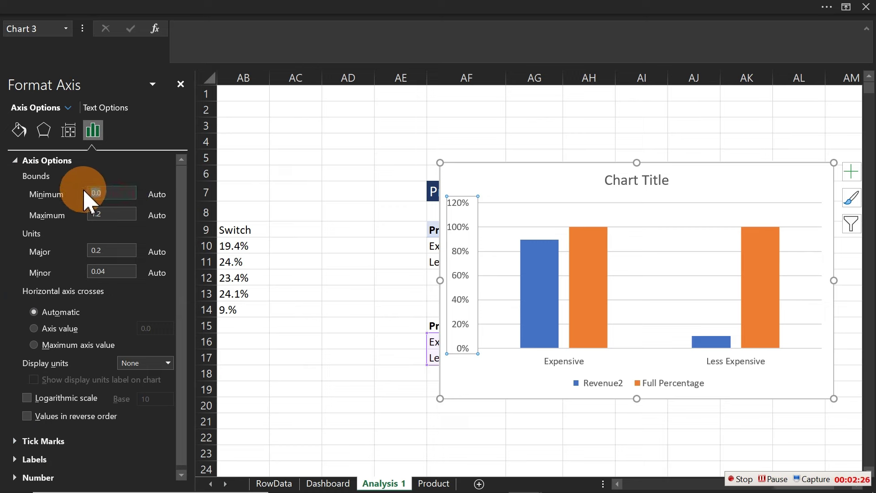
left_click(106, 206)
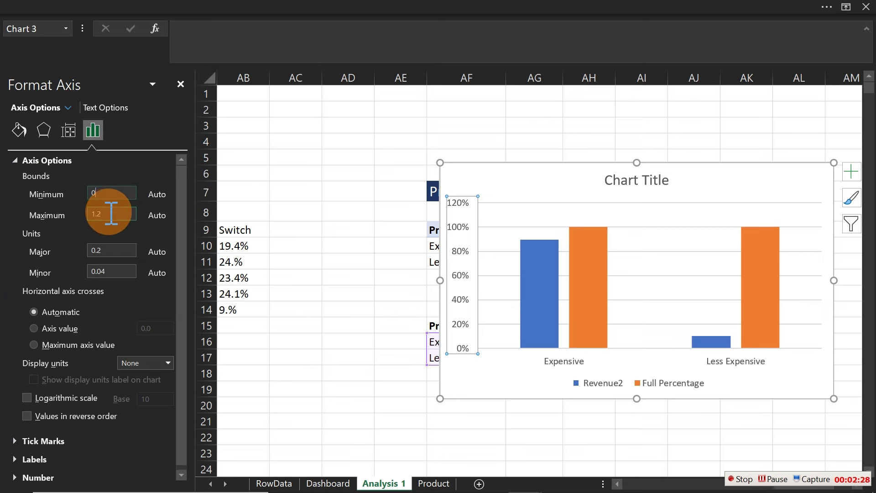
left_click_drag(111, 213, 87, 218)
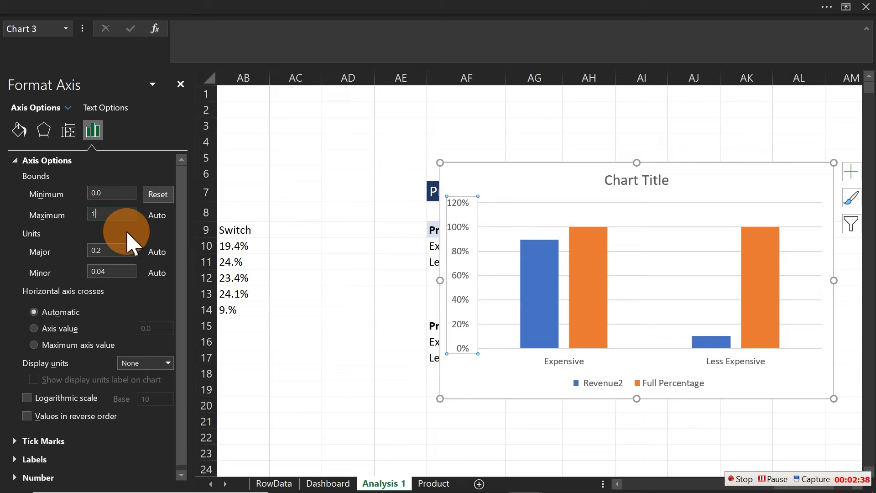
key("Return")
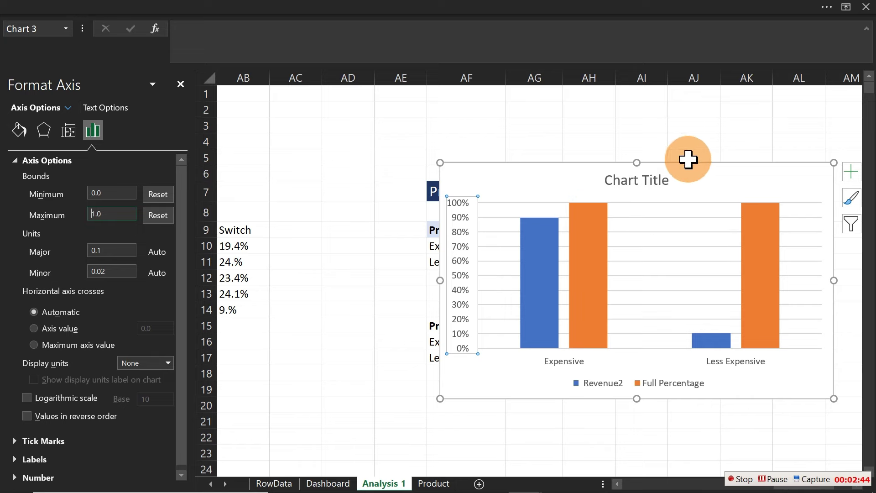
Step: Reposition the chart over the helper tables and remove its vertical axis, legend, gridlines and title
left_click_drag(690, 162, 566, 176)
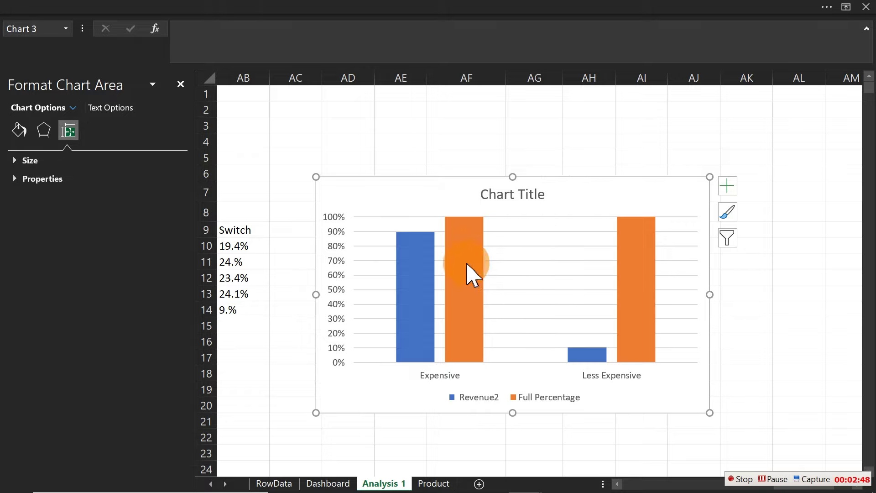
left_click(335, 265)
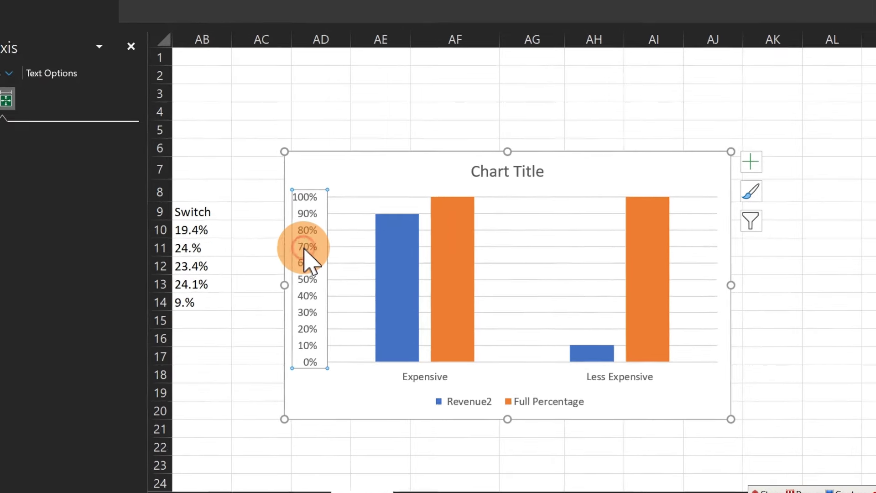
key("Delete")
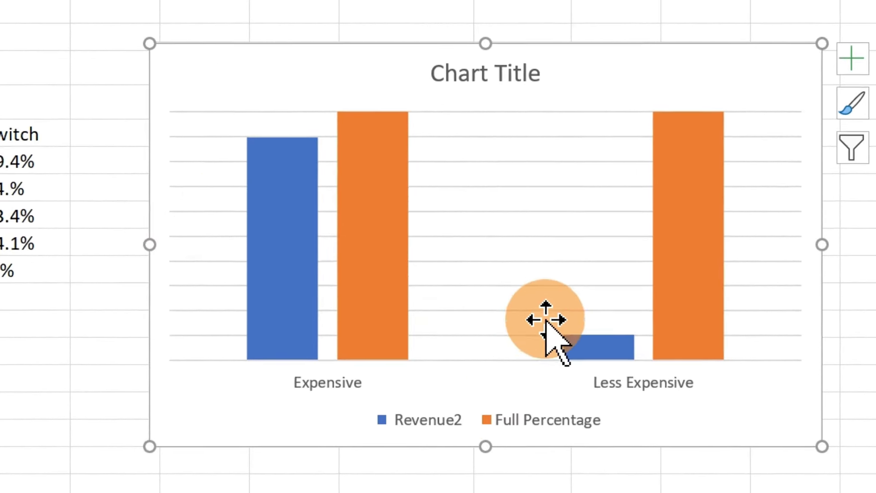
left_click(506, 413)
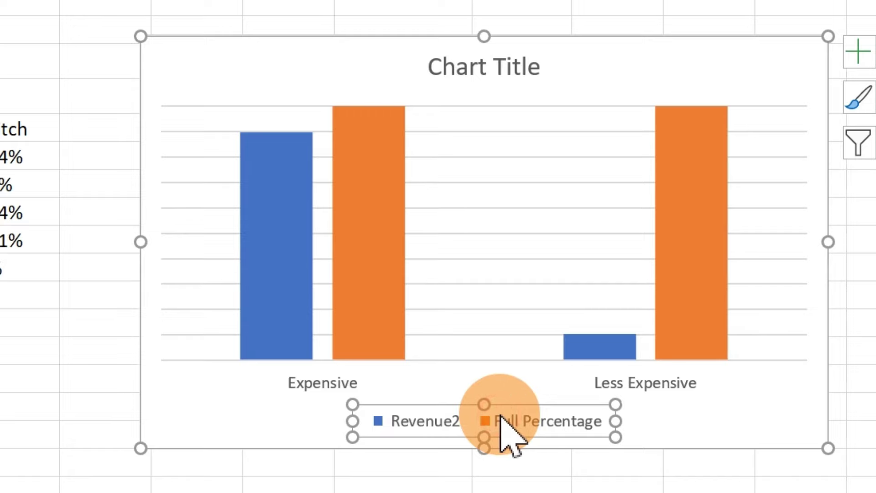
key("Delete")
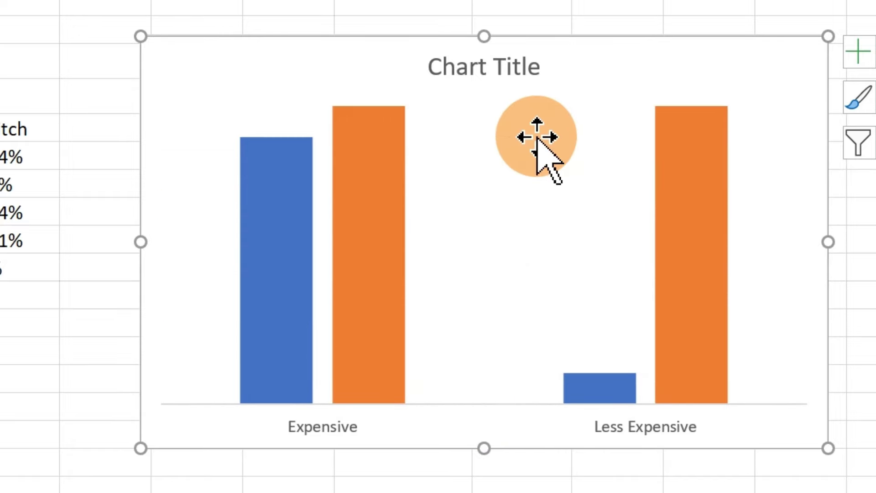
left_click(535, 69)
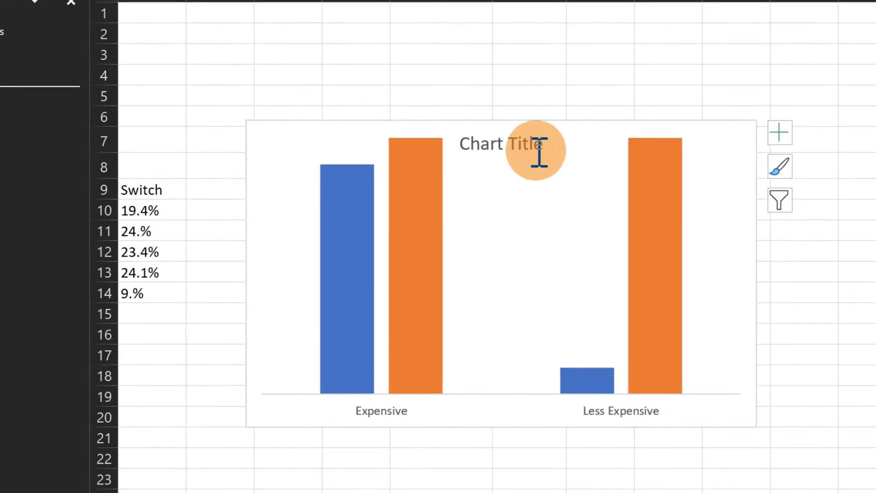
Step: Set the series overlap of the Full Percentage columns to 100%, with the formatting pane undocked beside the chart
left_click(404, 179)
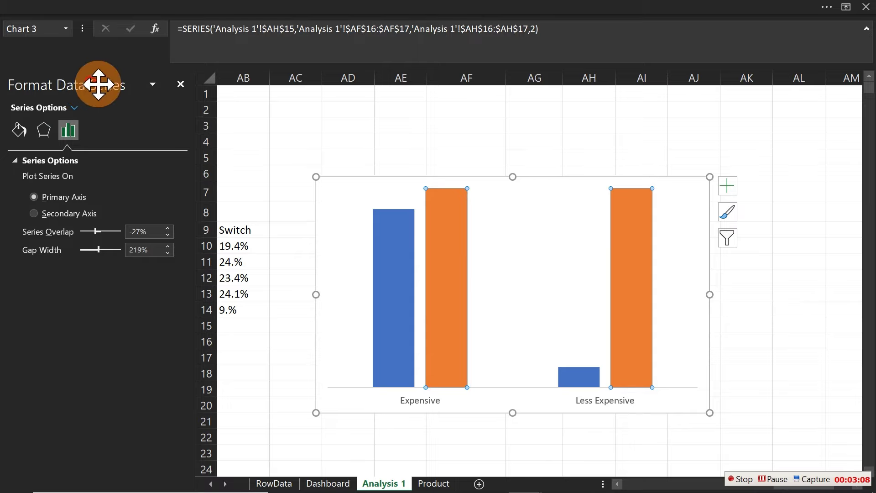
left_click_drag(98, 84, 637, 130)
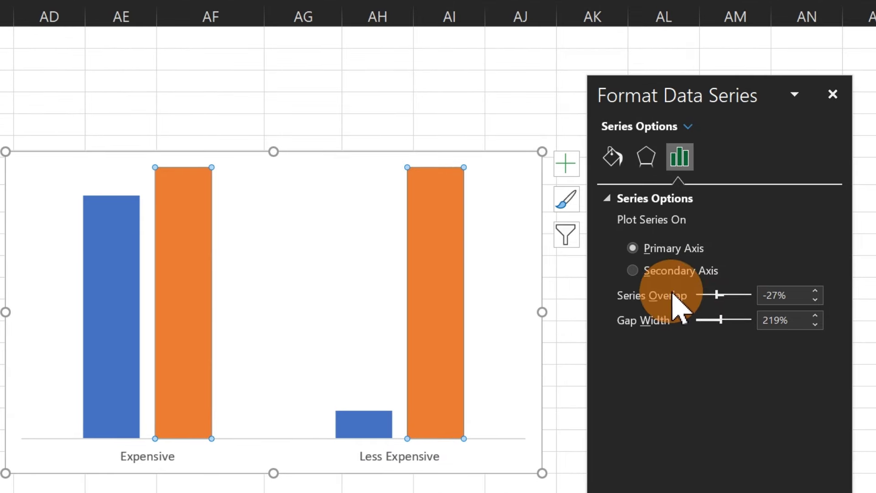
left_click_drag(715, 293, 773, 294)
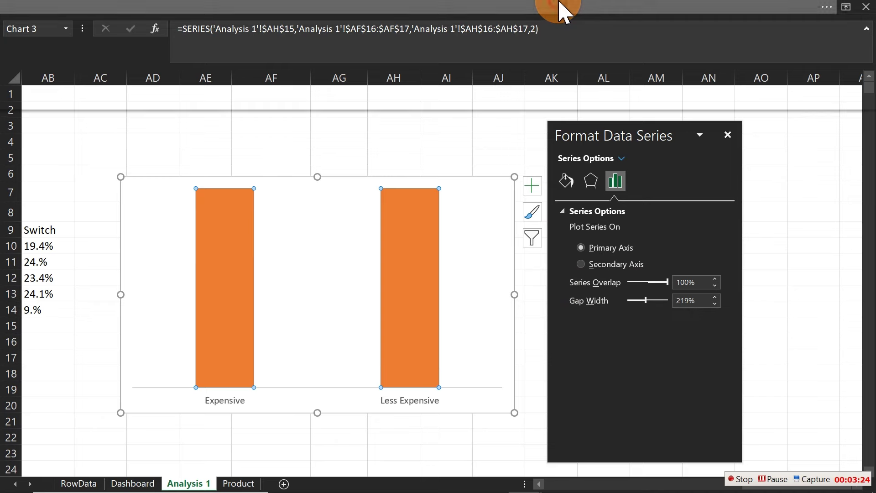
Step: Reorder the chart's data series so that Revenue2 comes after Full Percentage
left_click(564, 9)
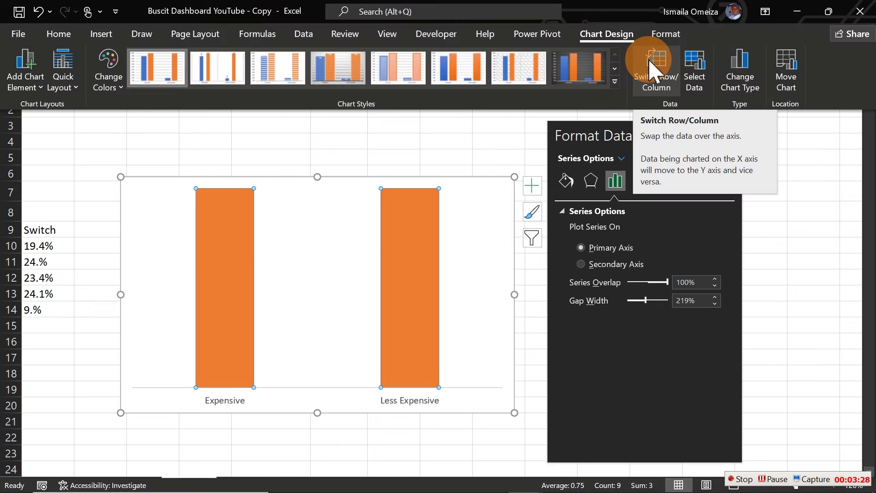
right_click(424, 277)
left_click(480, 351)
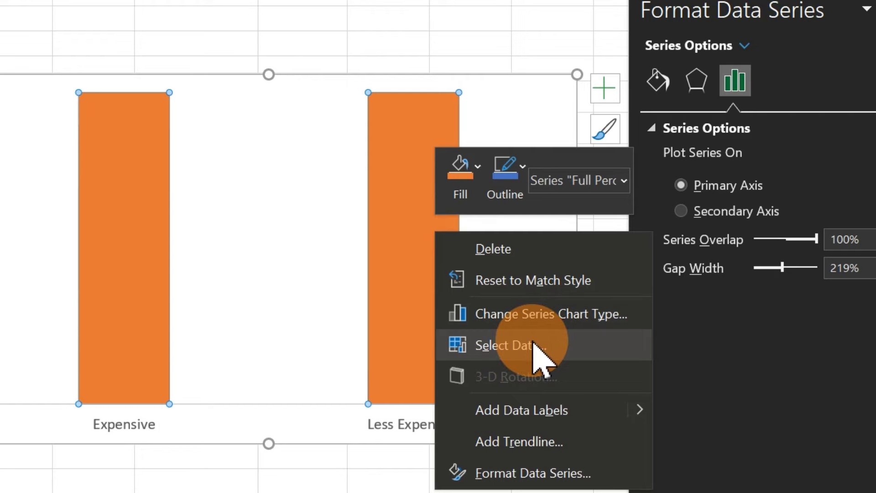
left_click(534, 344)
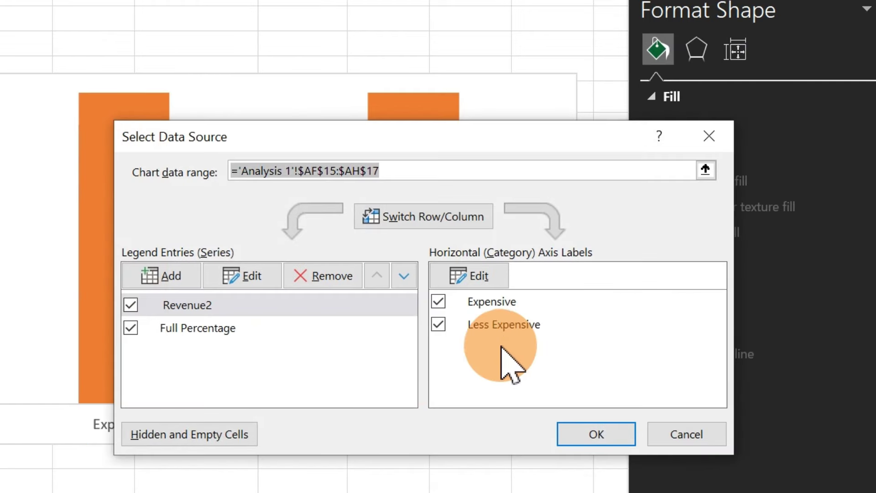
left_click(404, 276)
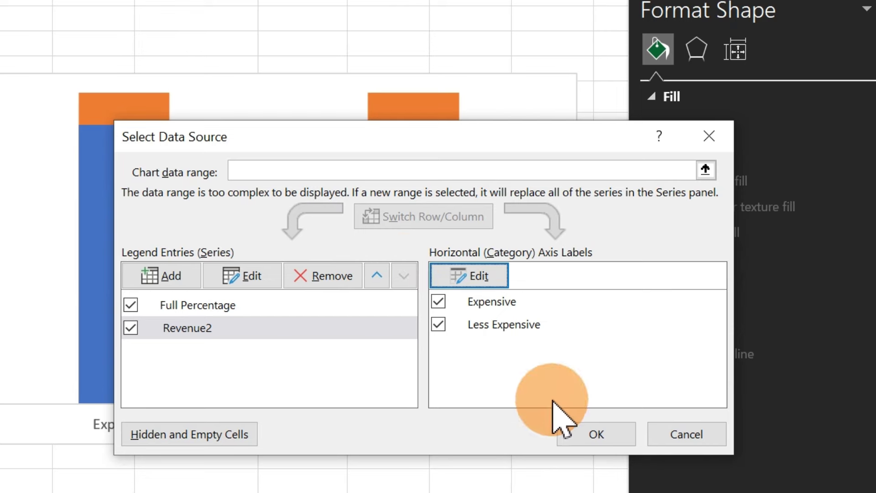
left_click(589, 433)
mouse_move(421, 392)
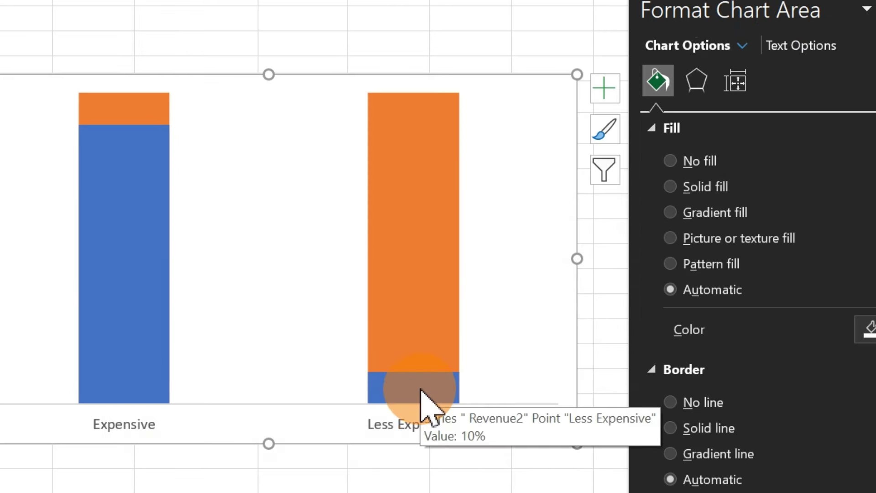
Step: Reduce the gap width of the Full Percentage columns to 34% and shrink the whole chart from its lower corner
left_click(425, 213)
left_click(736, 81)
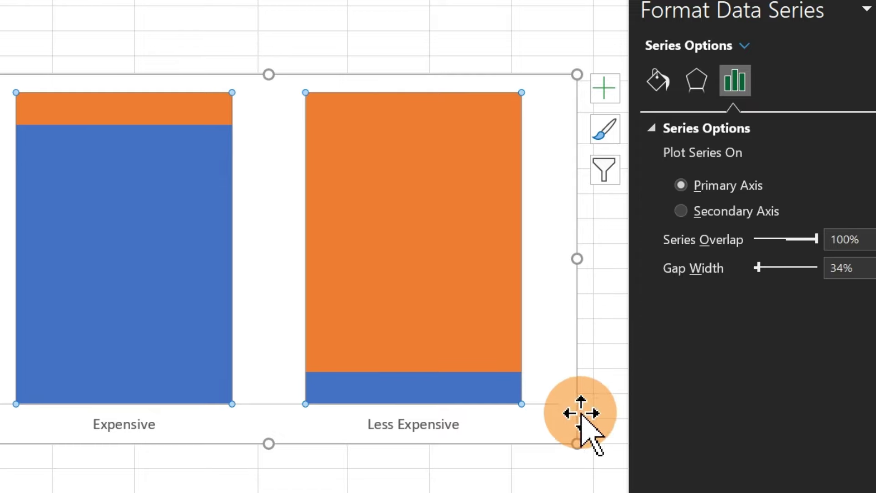
left_click_drag(578, 443, 389, 375)
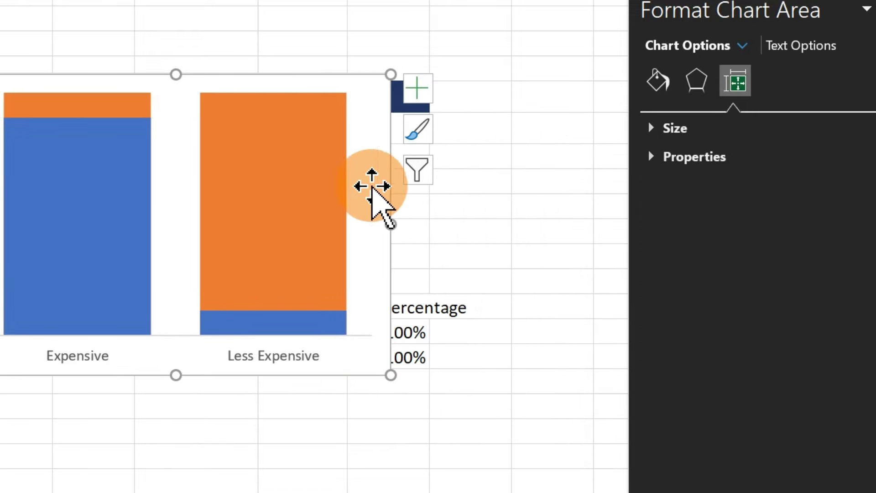
Step: Set the gap width of the Full Percentage columns to 5%
left_click(313, 225)
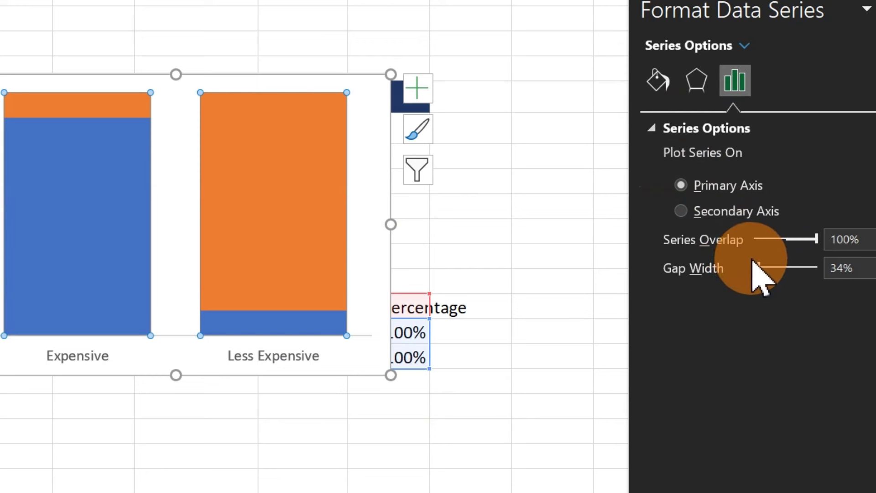
left_click_drag(760, 267, 754, 267)
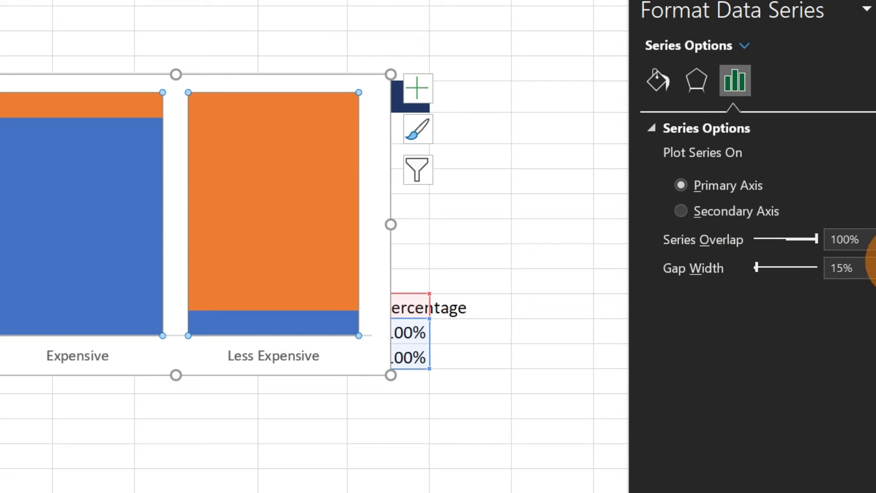
double_click(867, 268)
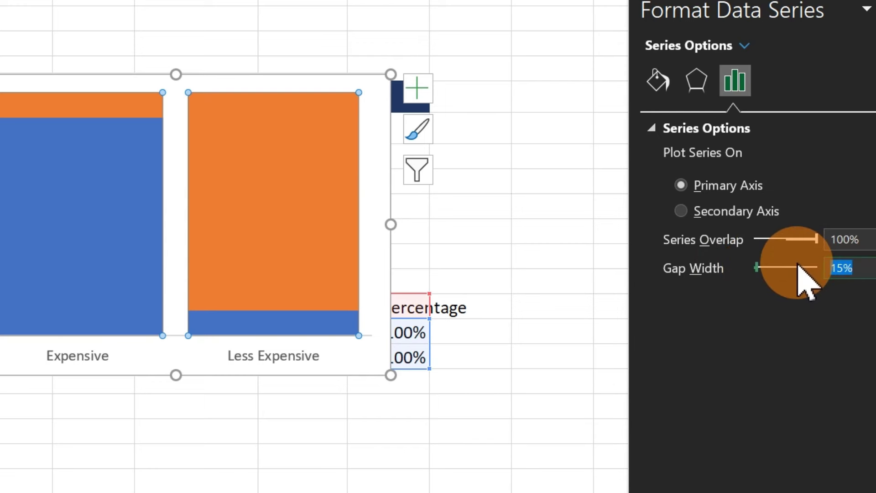
type("5")
key("Return")
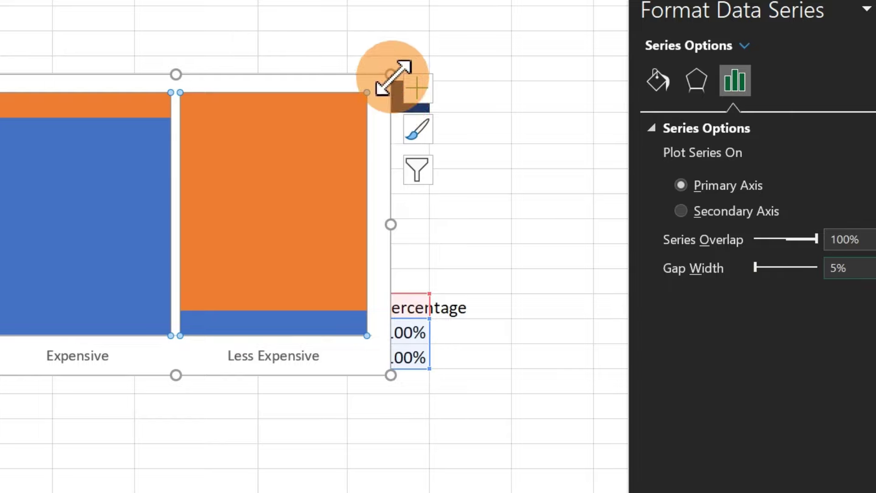
Step: Shrink the price category chart from its upper corner and fill the Full Percentage columns with light grey
left_click_drag(392, 75, 273, 177)
left_click(192, 239)
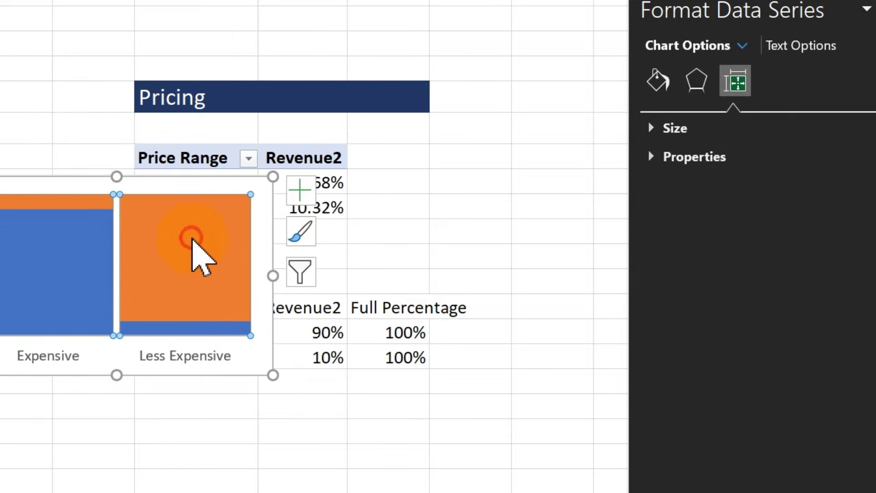
left_click(658, 80)
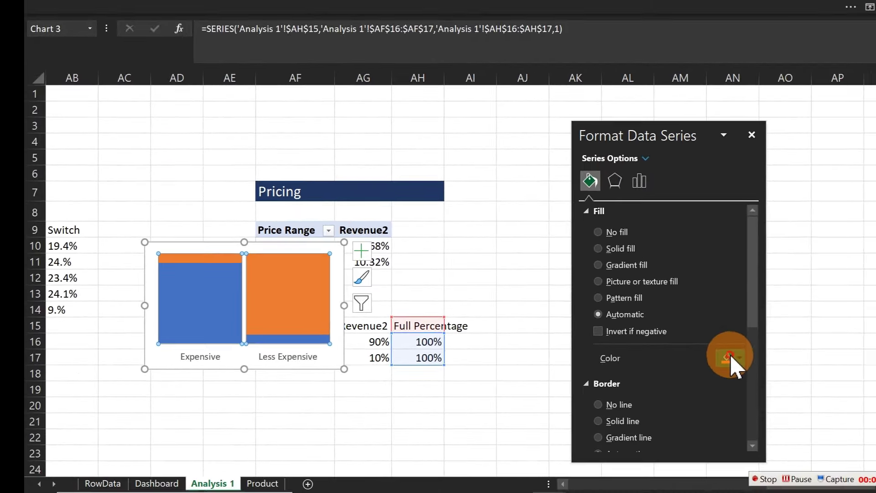
left_click(792, 358)
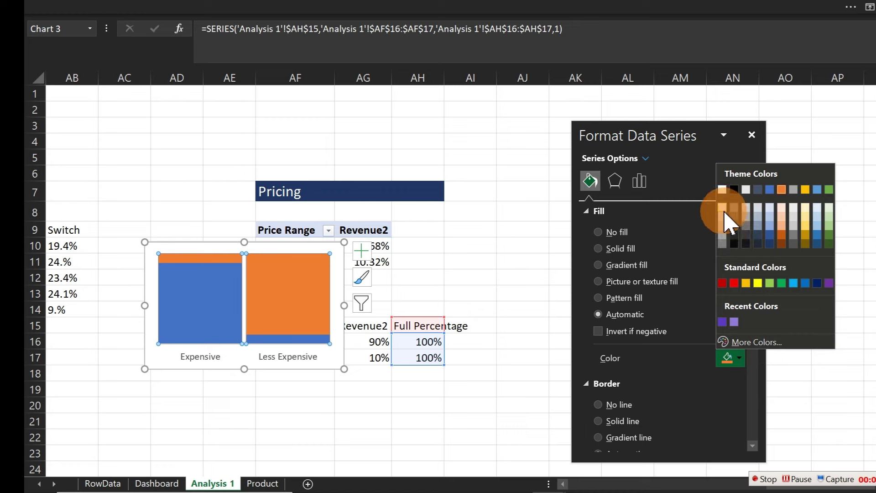
left_click(722, 213)
Step: Fill the Revenue2 columns of the price category chart with the recently used light purple
left_click(215, 293)
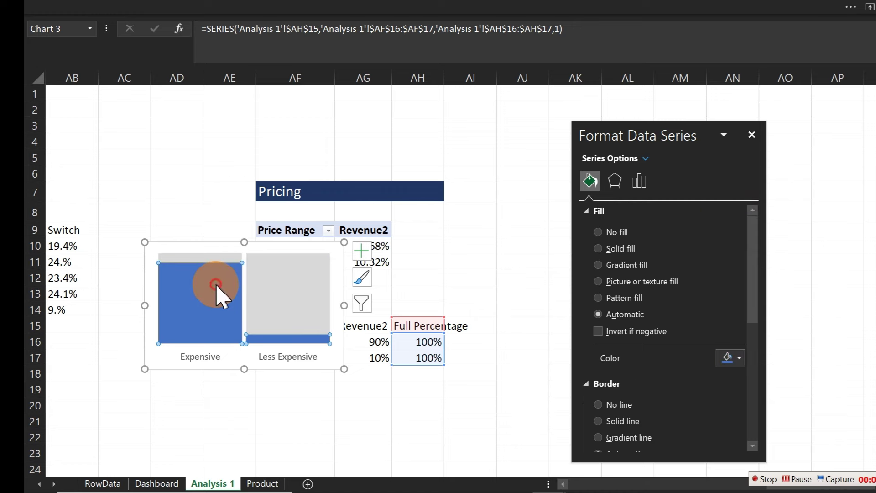
left_click(733, 359)
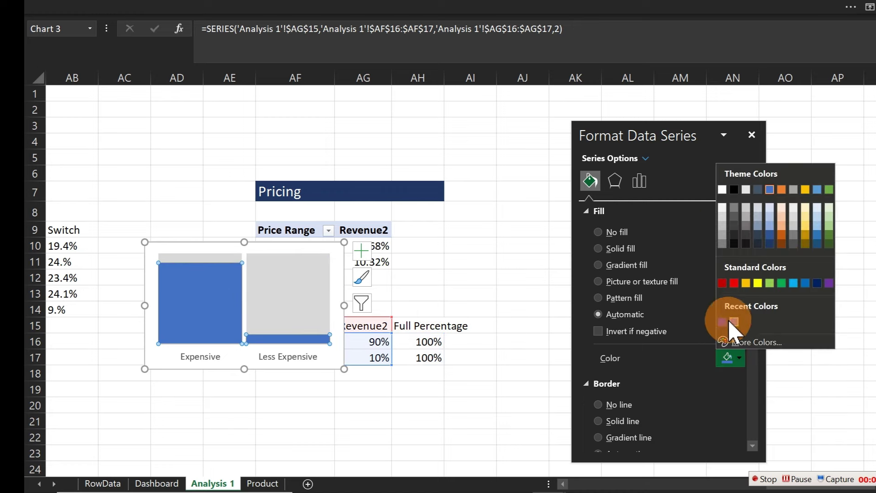
left_click(734, 323)
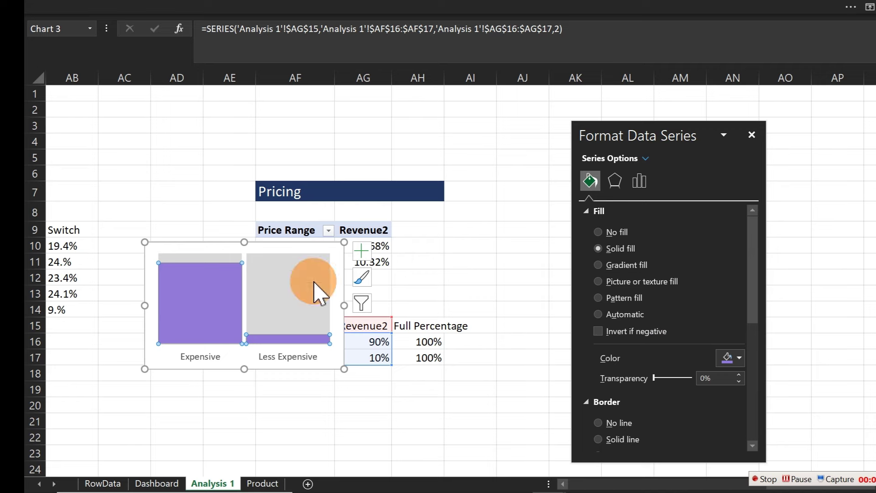
Step: Cut the price category chart from the Analysis 1 sheet and paste it on the Dashboard sheet, below the Profitable Brand card
left_click_drag(321, 247, 346, 262)
key("ctrl+z")
key("ctrl+z")
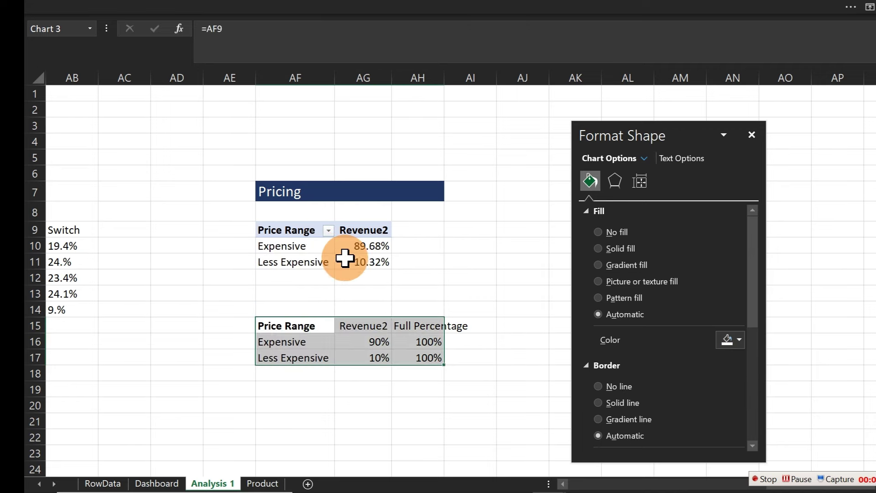
left_click(158, 483)
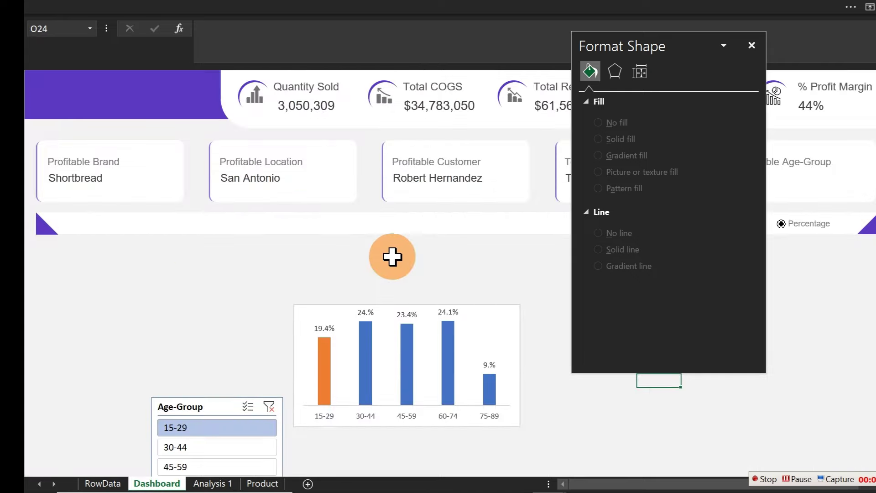
left_click(178, 279)
key("ctrl+v")
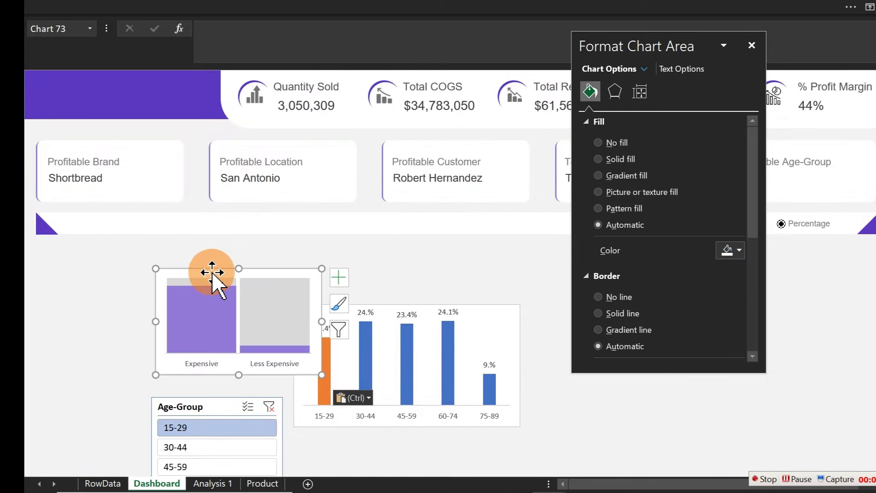
left_click_drag(217, 269, 102, 256)
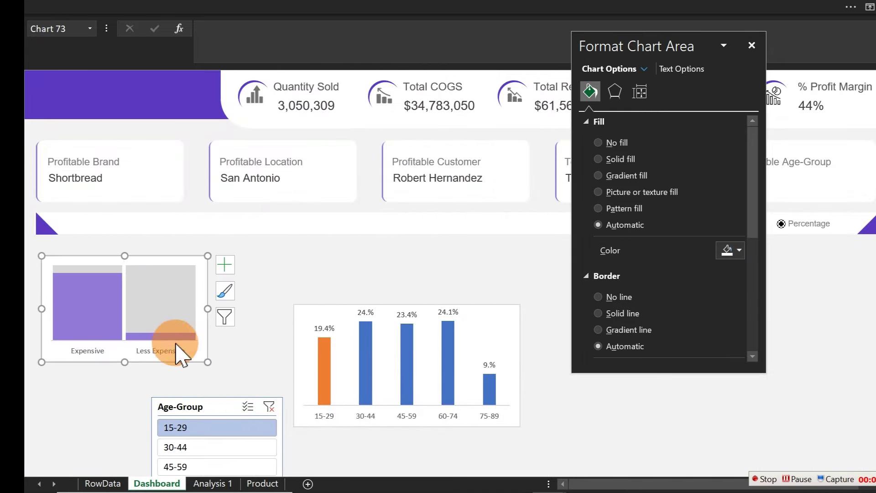
Step: Add data labels to the purple Revenue2 columns of the price category chart on the dashboard
left_click(102, 306)
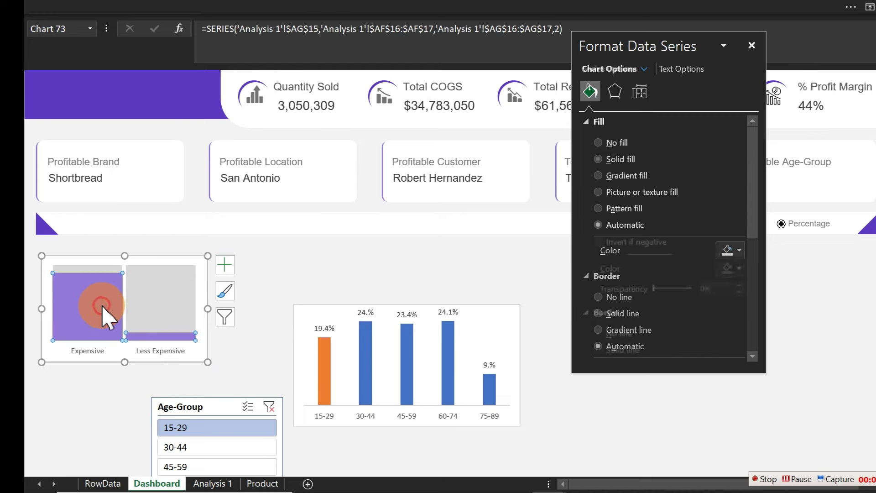
left_click(221, 267)
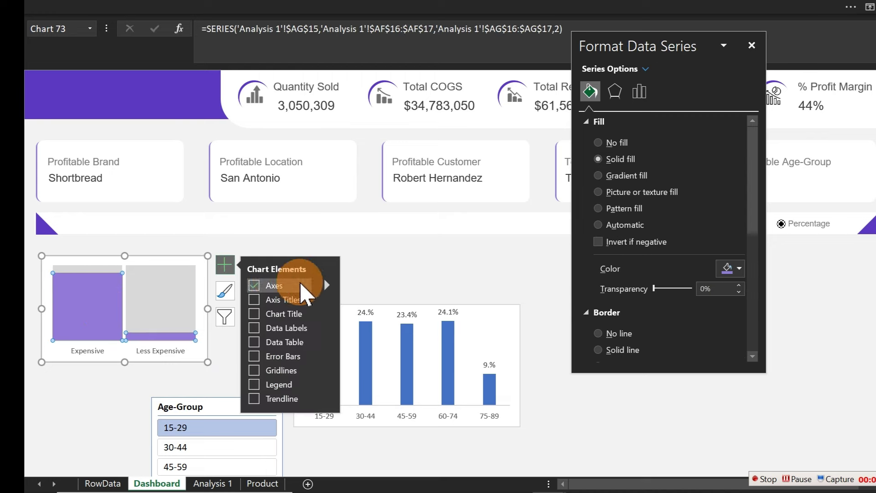
left_click(254, 328)
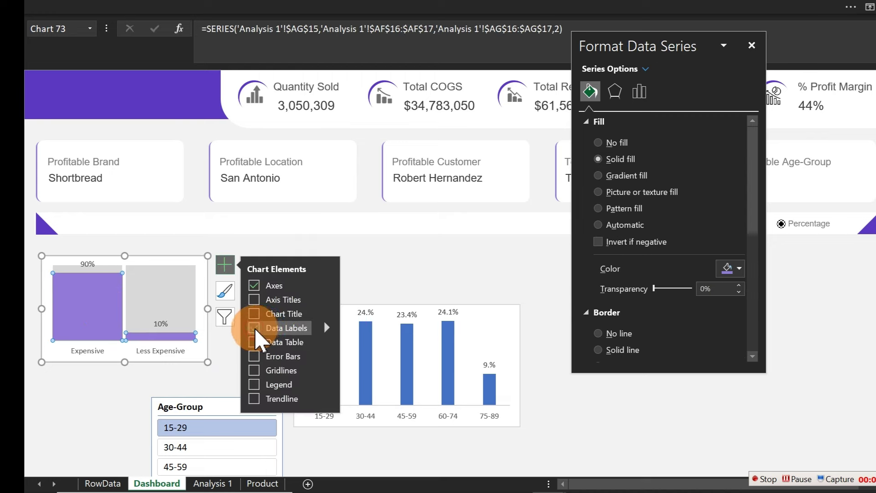
left_click(354, 275)
Step: Switch the Age-Group slicer through 30-44, 45-59 and 60-74, and reposition the slicer below the price category chart
left_click_drag(235, 411, 288, 263)
left_click(283, 296)
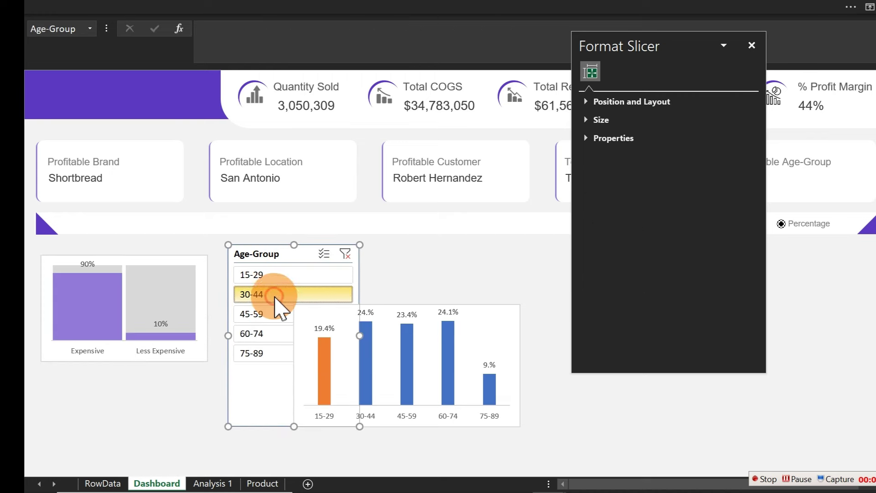
left_click(264, 319)
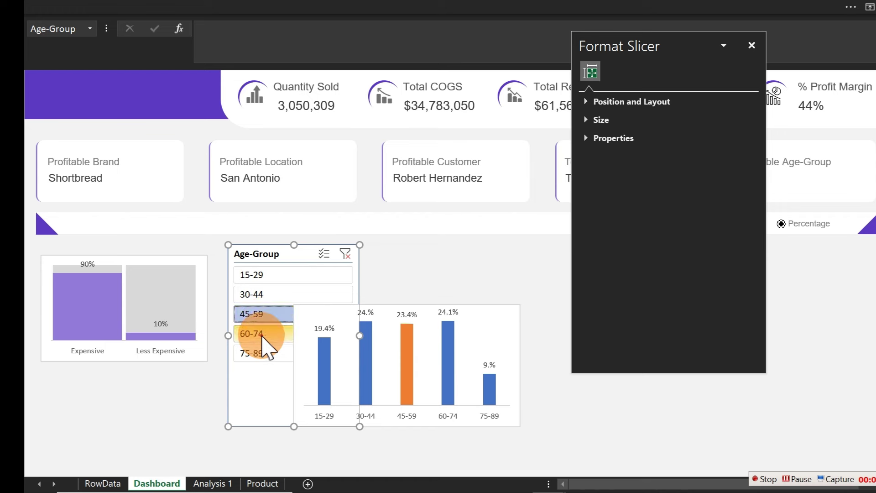
left_click(298, 251)
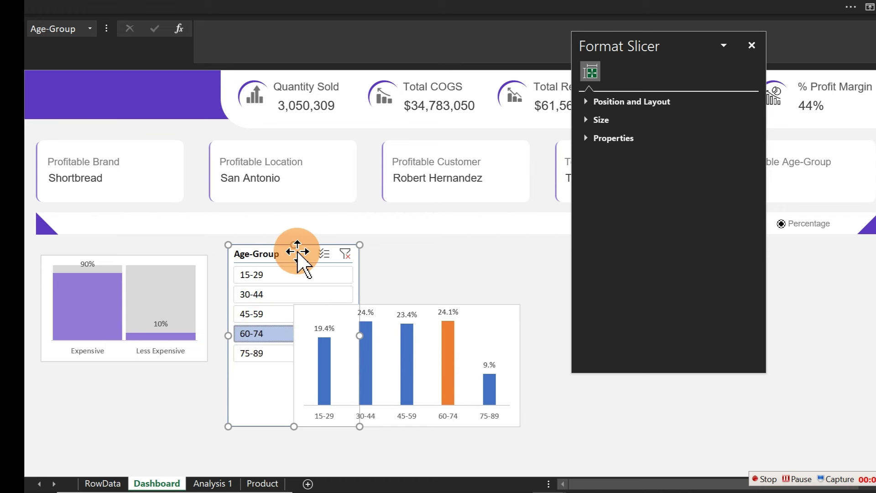
left_click_drag(298, 255, 234, 396)
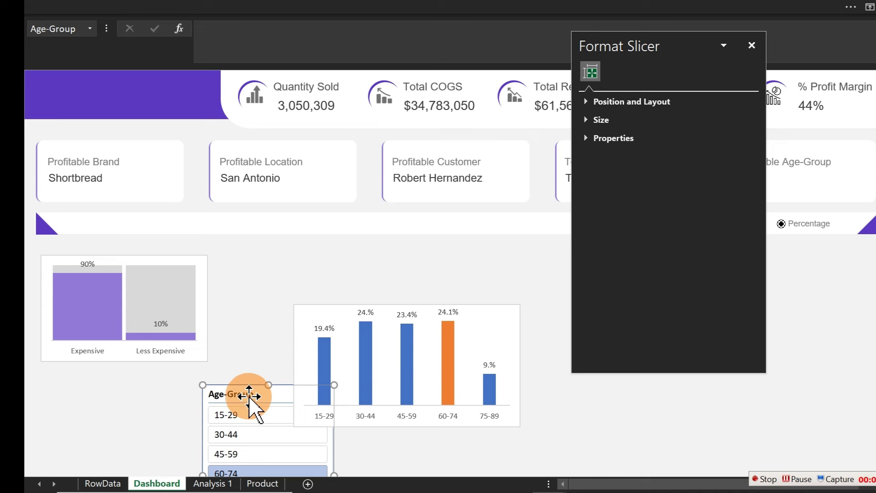
left_click_drag(249, 395, 205, 399)
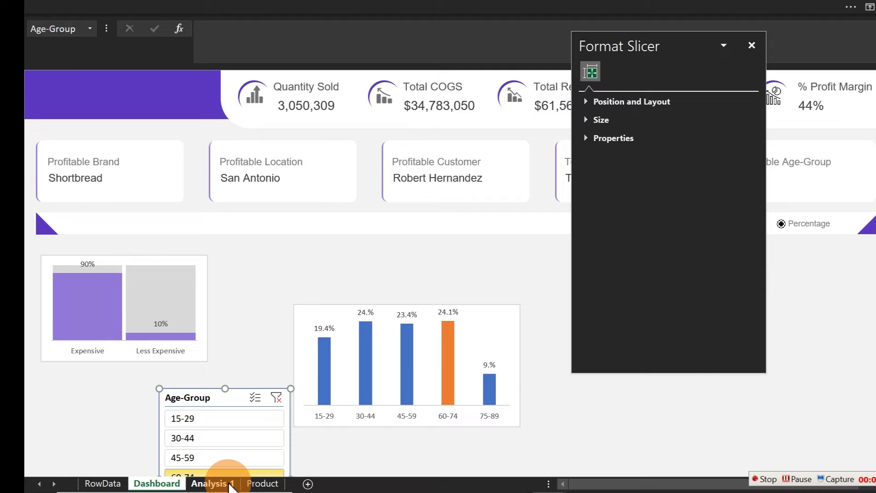
Step: Close the formatting pane and copy the whole Revenue by AgeGroup block, U7:AB22, on the Analysis 1 sheet
left_click(212, 483)
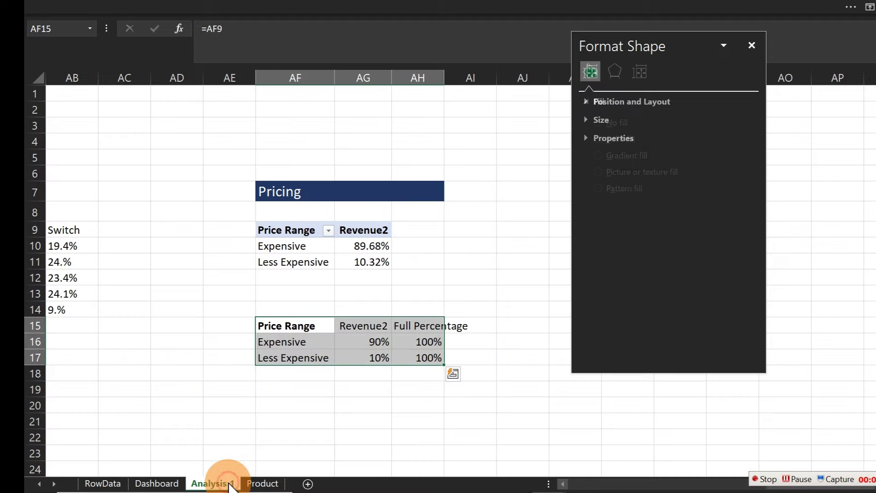
left_click(563, 484)
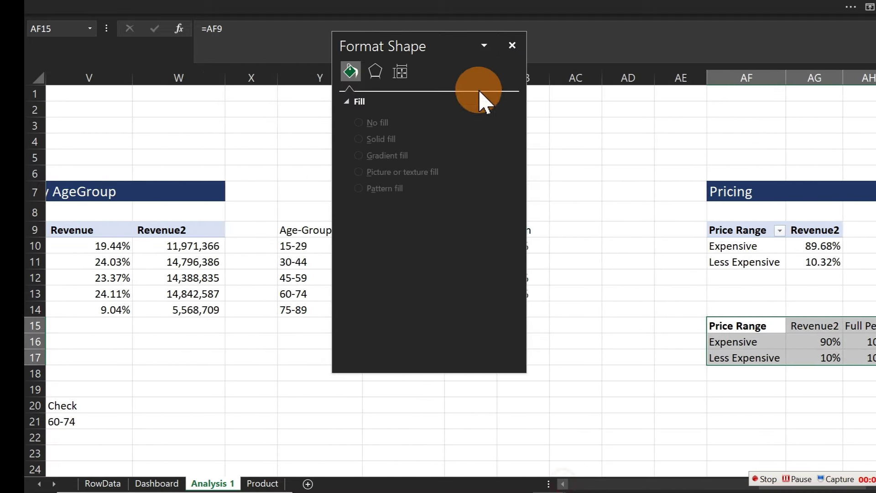
left_click(510, 40)
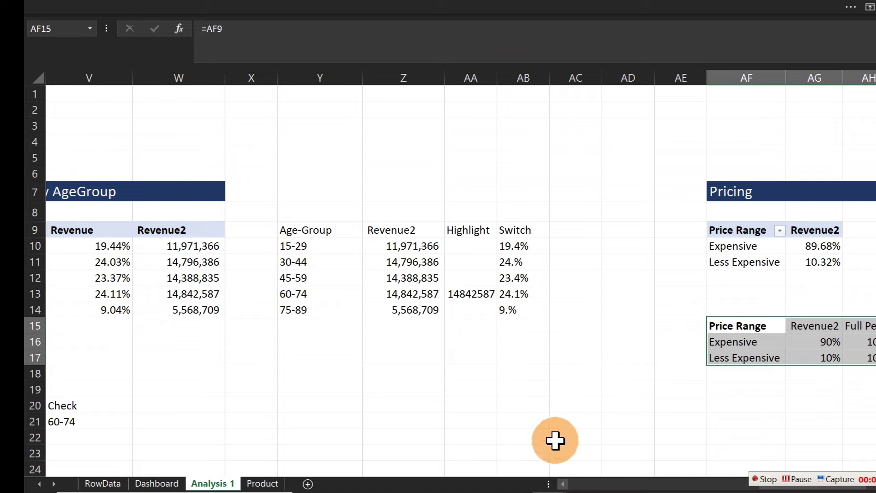
left_click(564, 484)
left_click(564, 484)
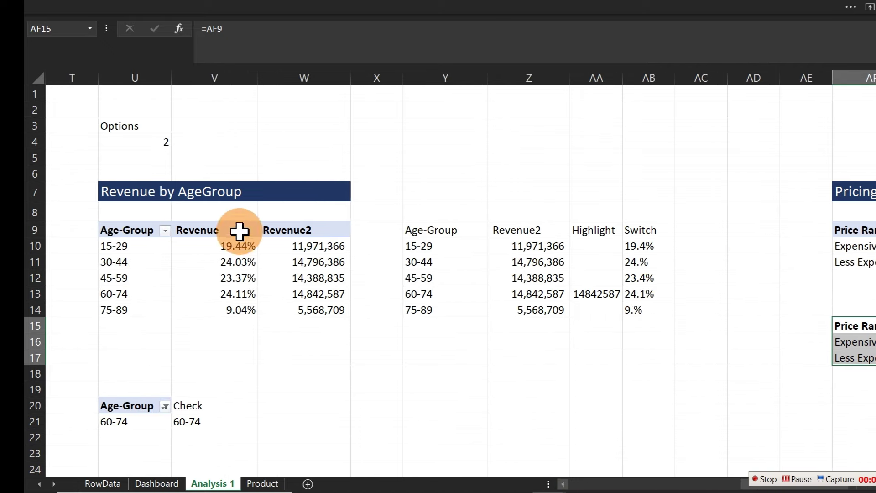
left_click_drag(108, 191, 642, 434)
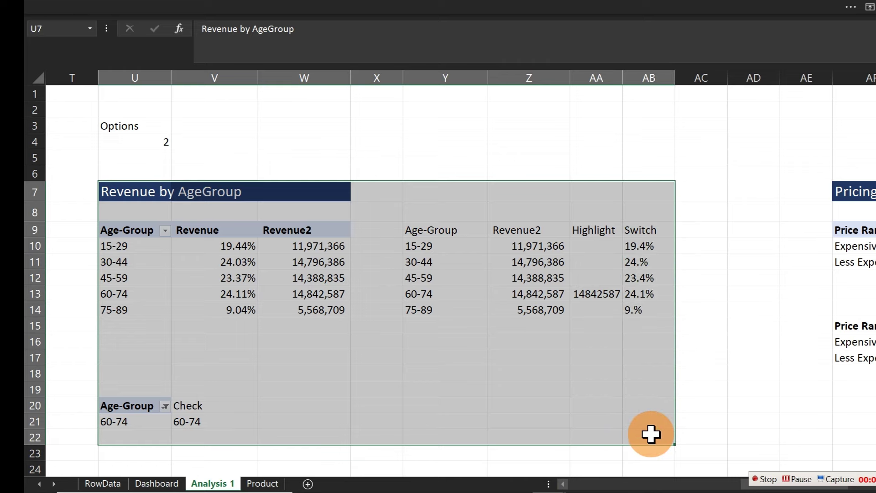
key("ctrl+c")
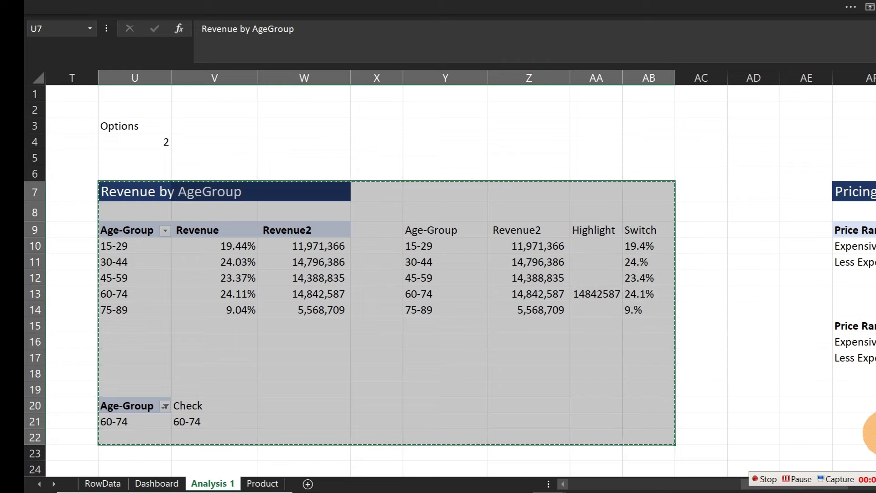
Step: Paste the copied Revenue by AgeGroup block at cell AO7, beyond the Pricing tables
left_click(821, 428)
key("Right")
key("Right")
key("Right")
key("Right")
key("Right")
key("Right")
key("Right")
key("Right")
key("Right")
key("Right")
key("Right")
key("Right")
key("Right")
key("Right")
key("Right")
key("Right")
key("Right")
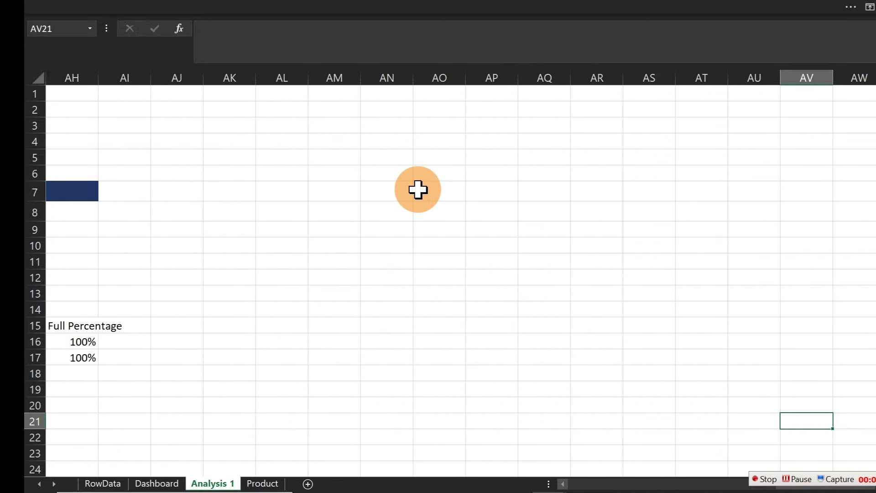
left_click(417, 190)
key("ctrl+v")
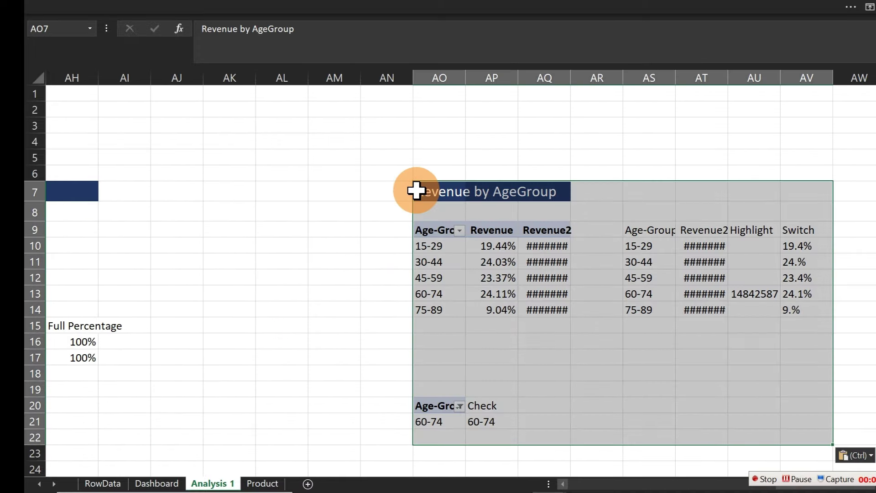
Step: Move the pasted Age-Group check pivot table and its Check column to cell AS19, under the helper table
left_click(479, 371)
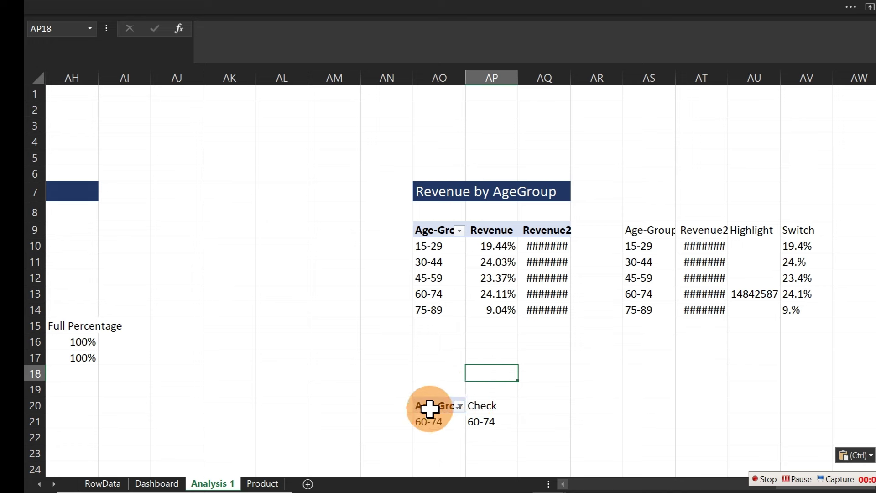
left_click_drag(428, 406, 635, 408)
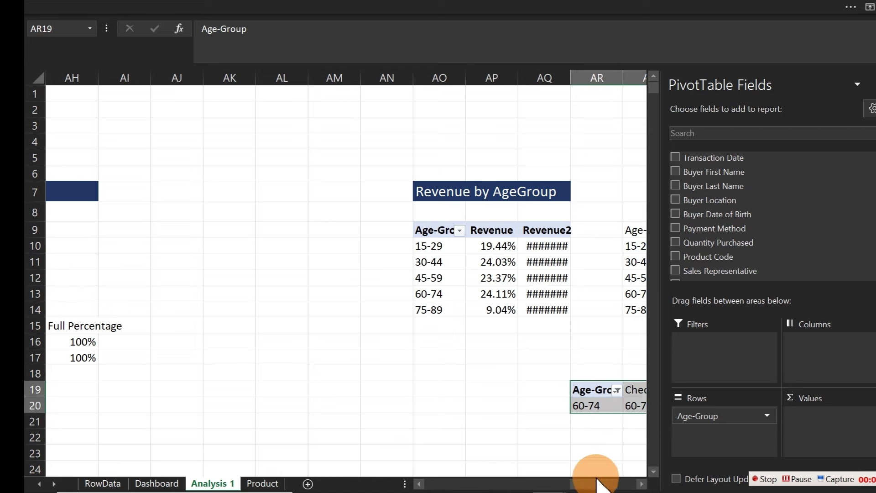
left_click_drag(597, 483, 618, 483)
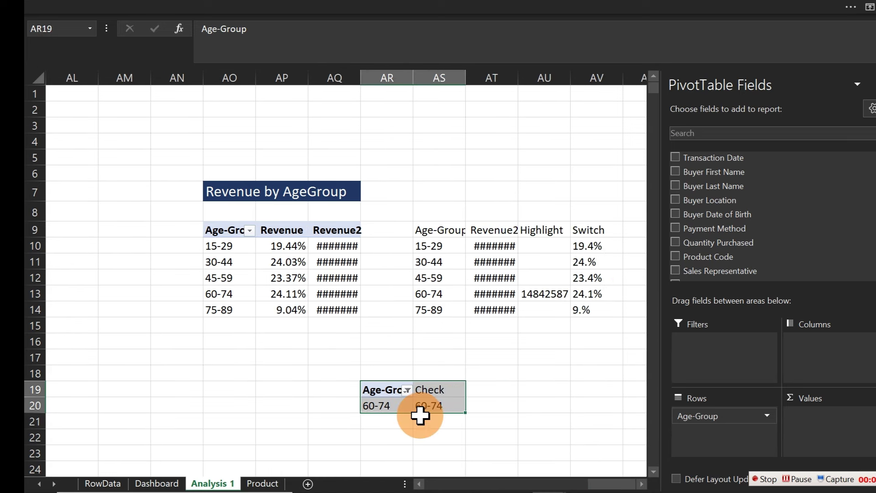
left_click_drag(419, 413, 499, 417)
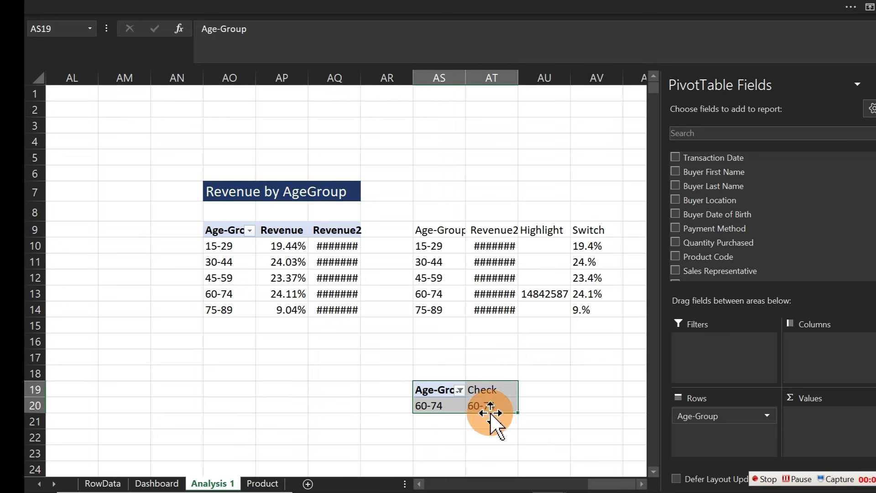
Step: Replace Age-Group with Payment Method as the row field of the pasted revenue pivot table
left_click(262, 306)
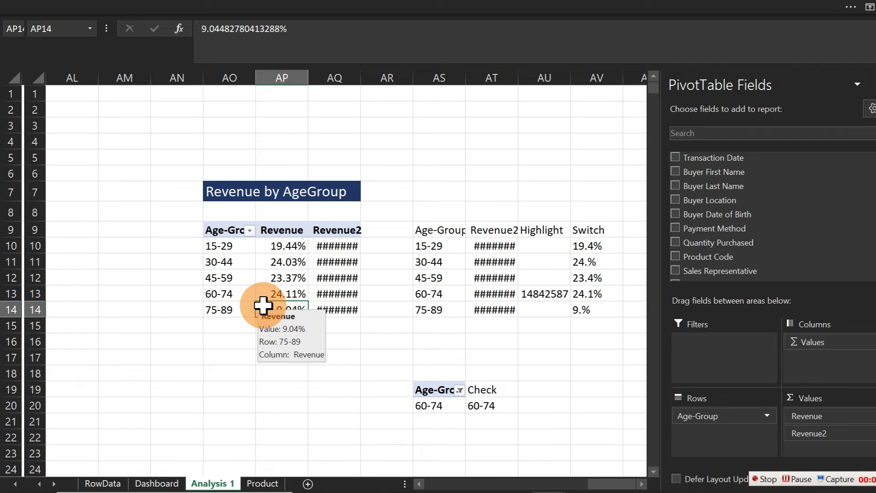
left_click(208, 263)
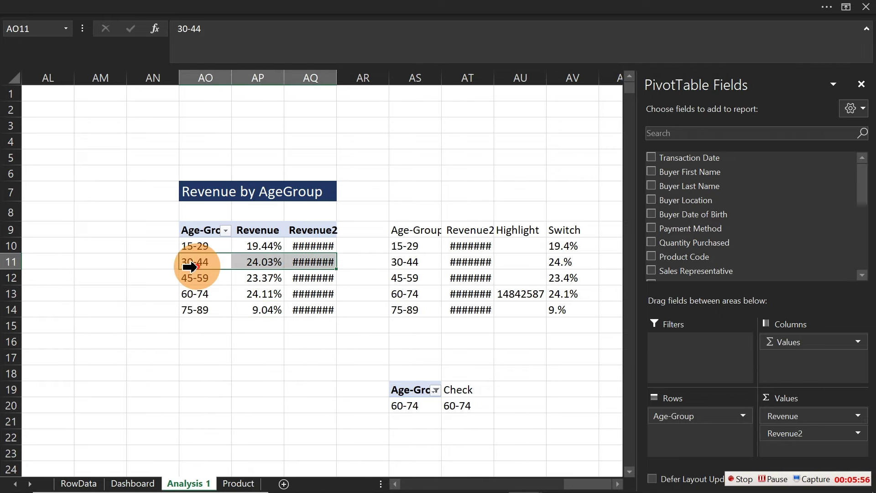
left_click_drag(666, 416, 502, 434)
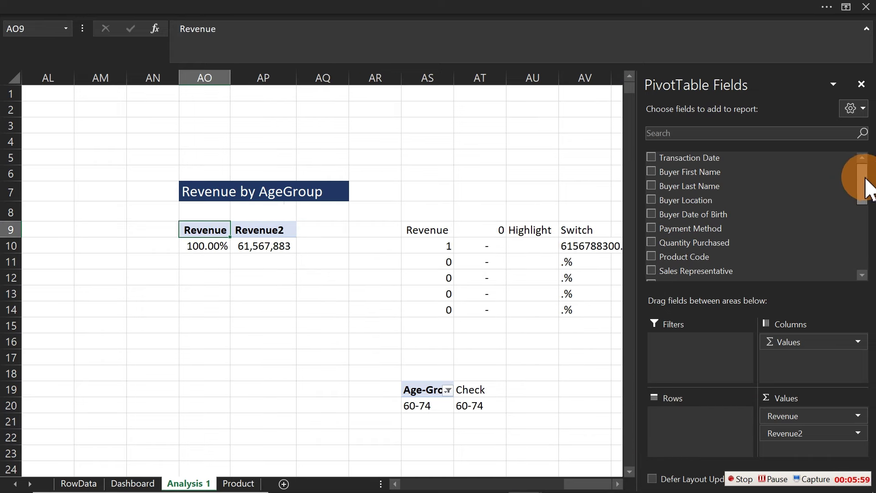
left_click_drag(679, 215, 691, 422)
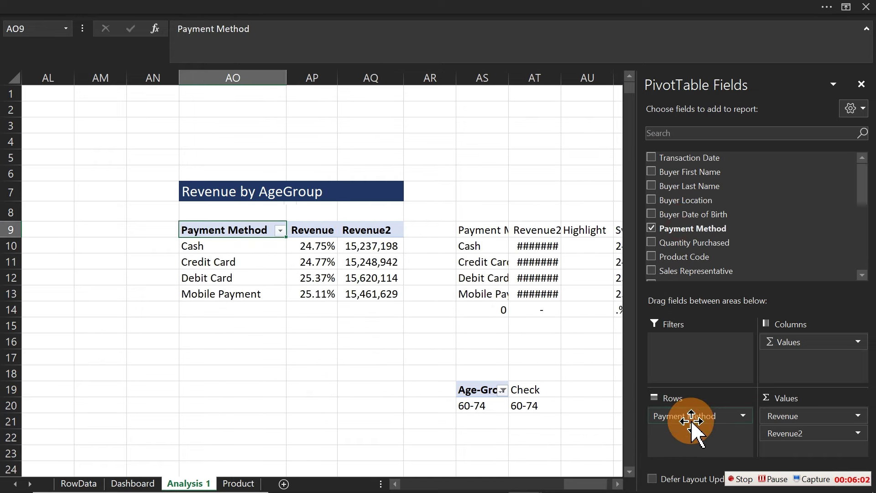
left_click(486, 324)
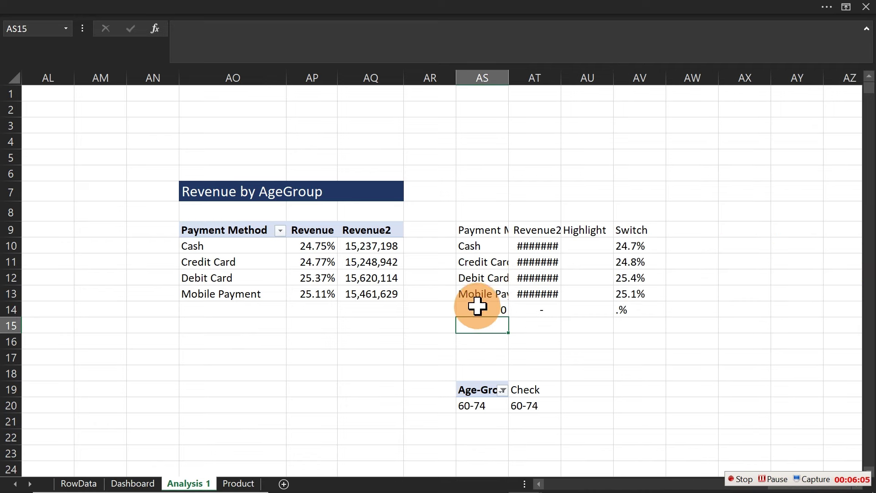
Step: Clear the surplus row AS14:AV14 of the payment method helper table and review the Switch formula in AV10
left_click_drag(477, 307, 627, 311)
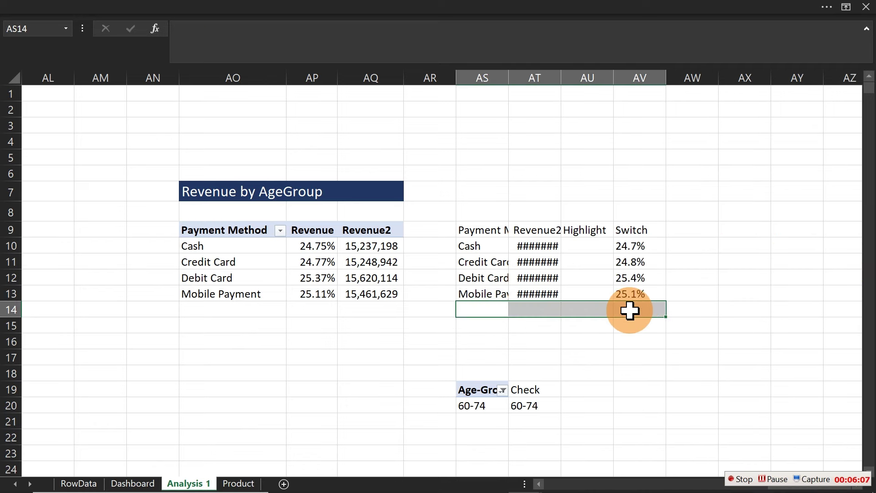
double_click(628, 246)
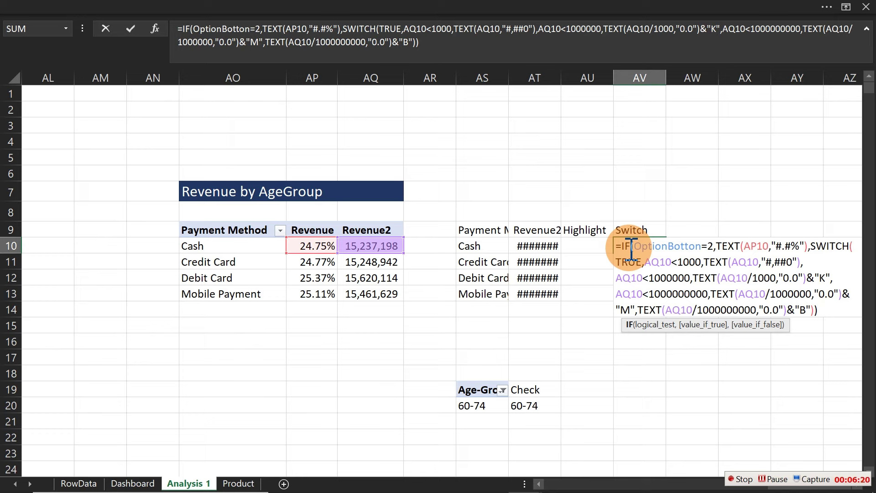
key("Escape")
Step: Change the title in AO7 to Revenue by Payment Method
left_click(223, 191)
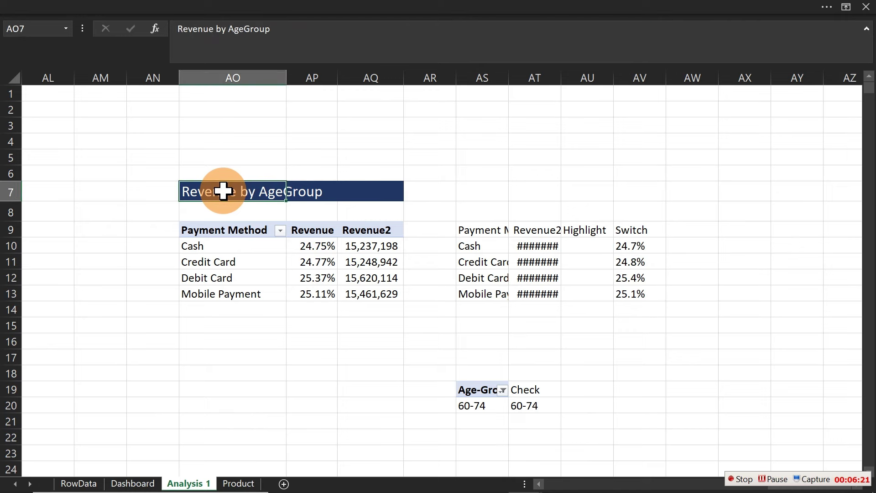
double_click(223, 191)
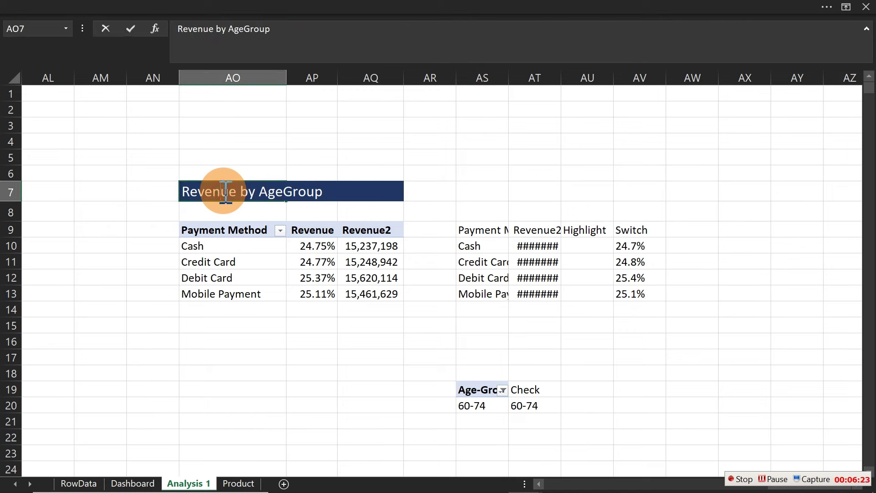
key("ctrl+a")
type("Re")
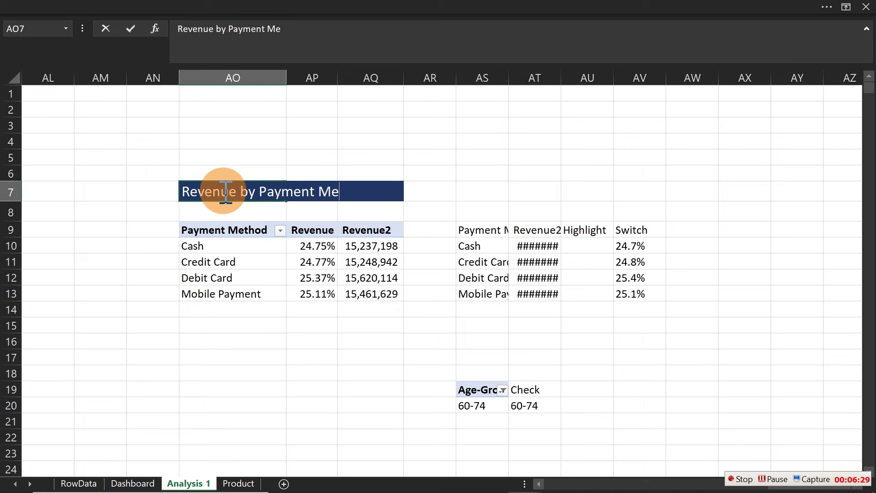
type("d")
key("Return")
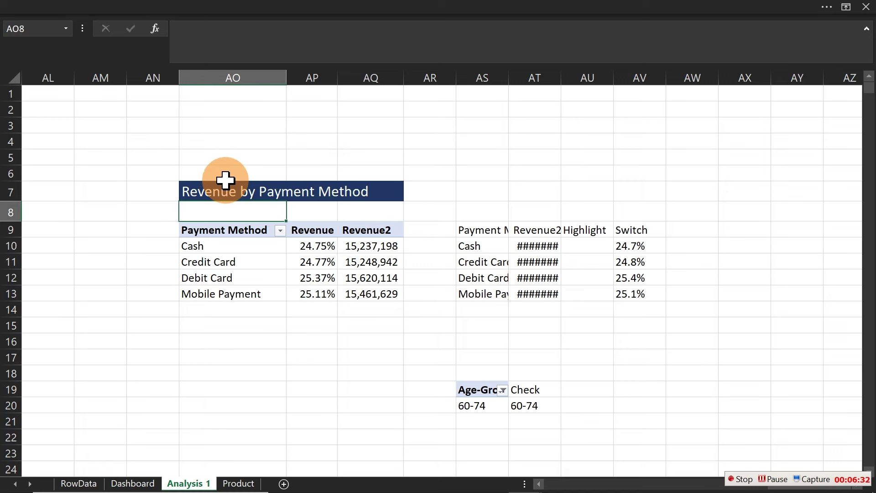
Step: Insert a recommended clustered column chart from the helper table's Payment Method and Revenue2 columns, AS9:AT13
left_click_drag(462, 231, 545, 296)
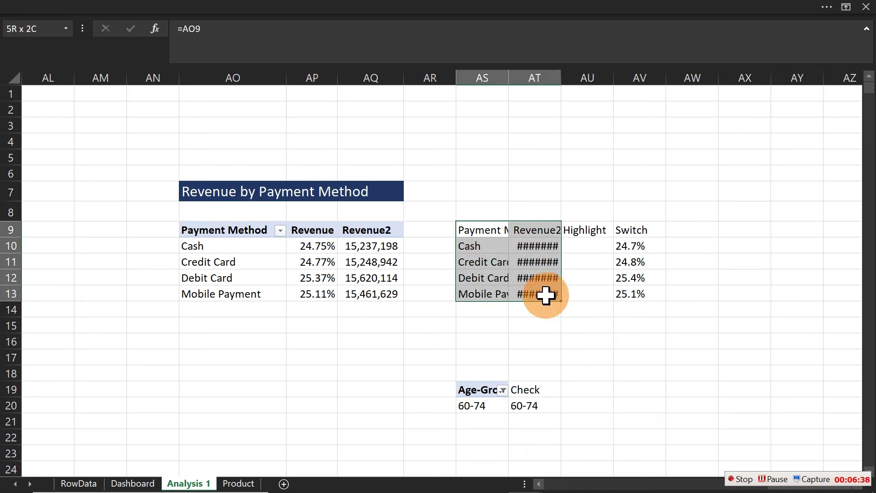
left_click(92, 5)
left_click(99, 37)
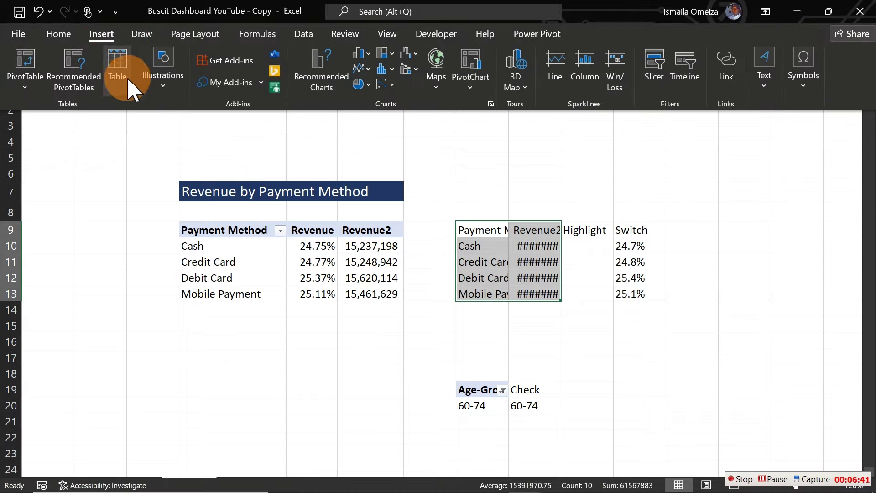
left_click(318, 75)
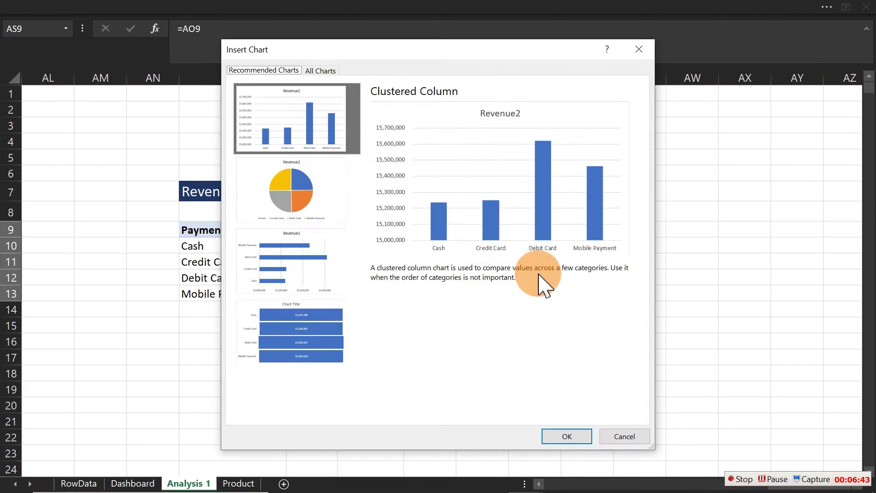
left_click(556, 432)
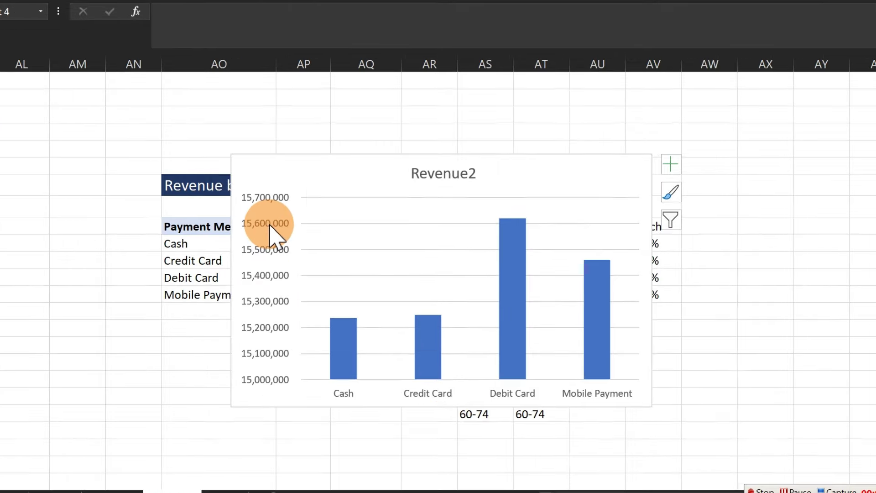
Step: Strip the value axis, title and gridlines from the payment method chart and shrink it clear of the helper table
key("Delete")
left_click(467, 185)
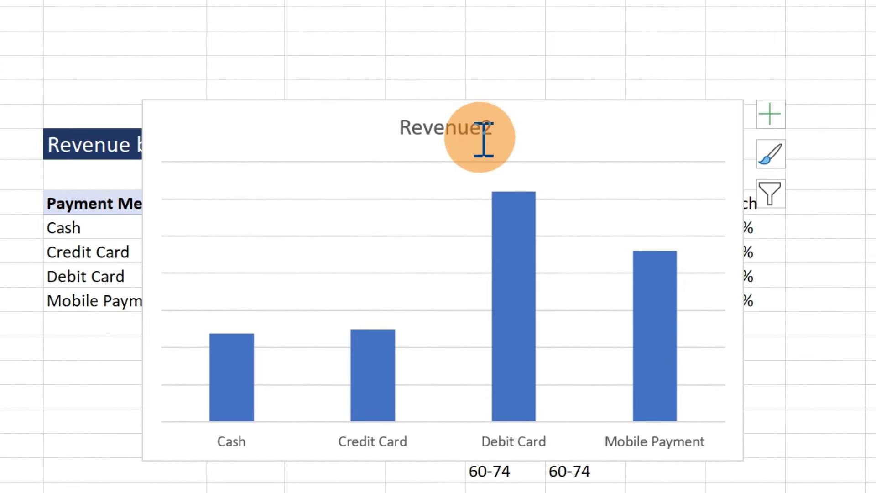
key("Delete")
key("Delete")
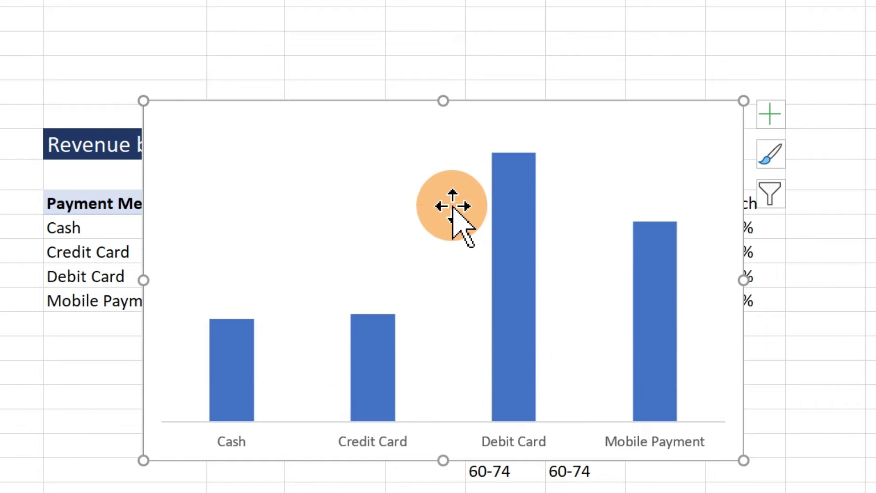
left_click_drag(744, 101, 239, 139)
Step: Add a second series to the payment method chart, named from AU9 (Highlight) with values from AU10:AU13
left_click(128, 235)
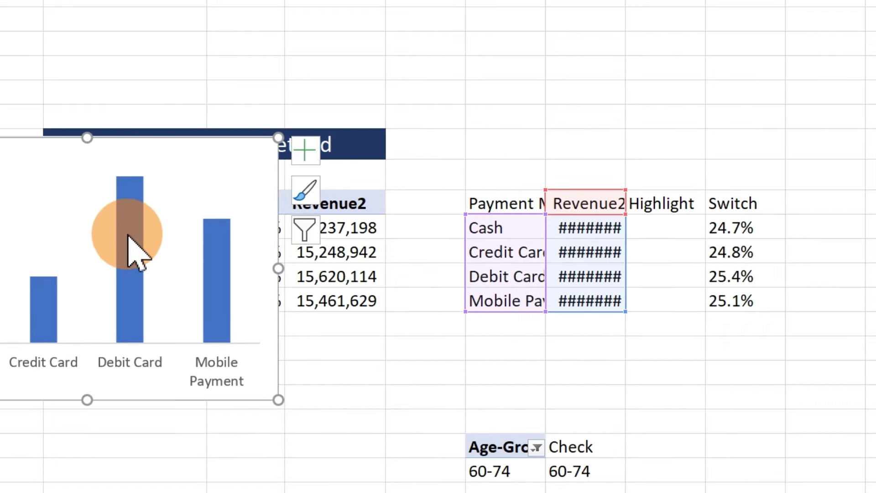
right_click(126, 234)
left_click(208, 348)
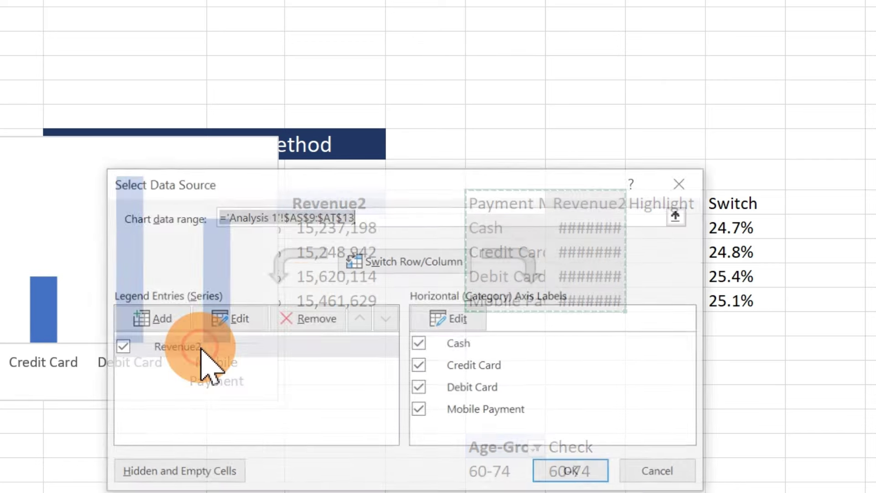
left_click(157, 318)
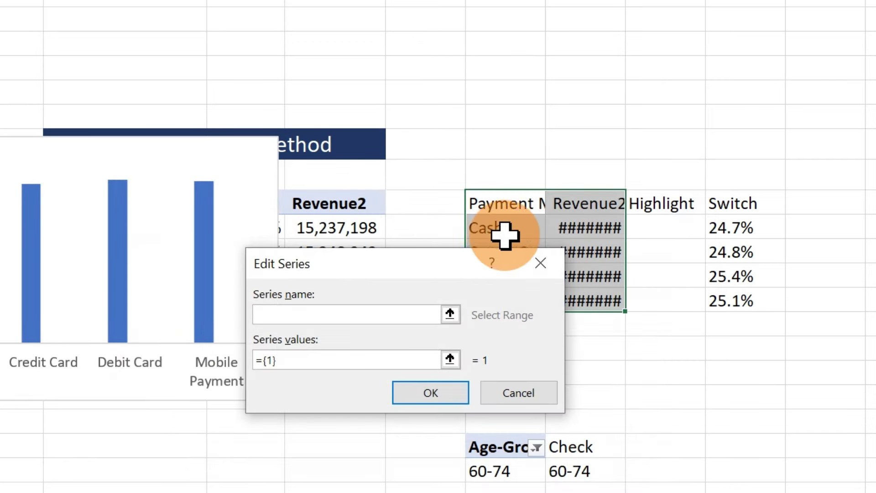
left_click(425, 290)
left_click(677, 204)
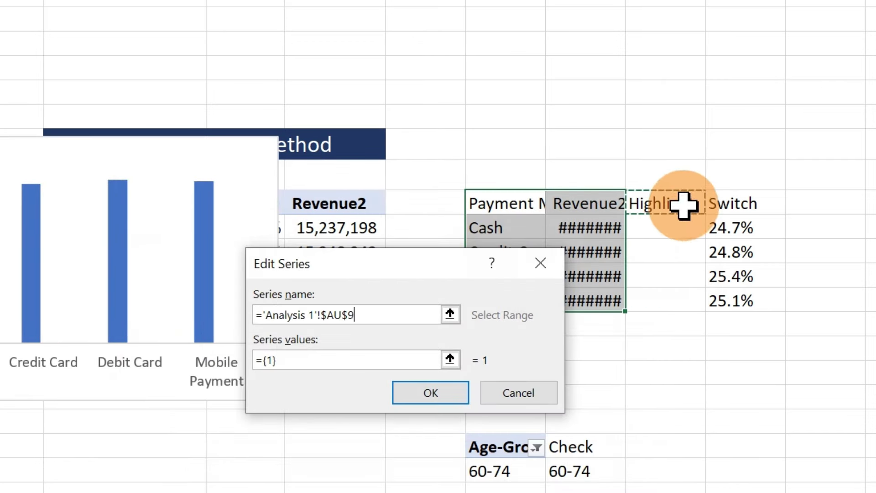
left_click(354, 355)
key("BackSpace")
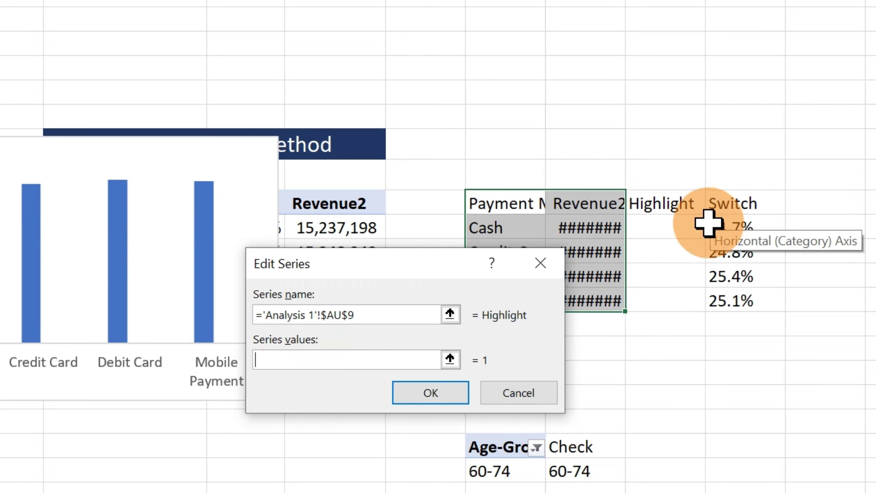
left_click_drag(673, 227, 675, 300)
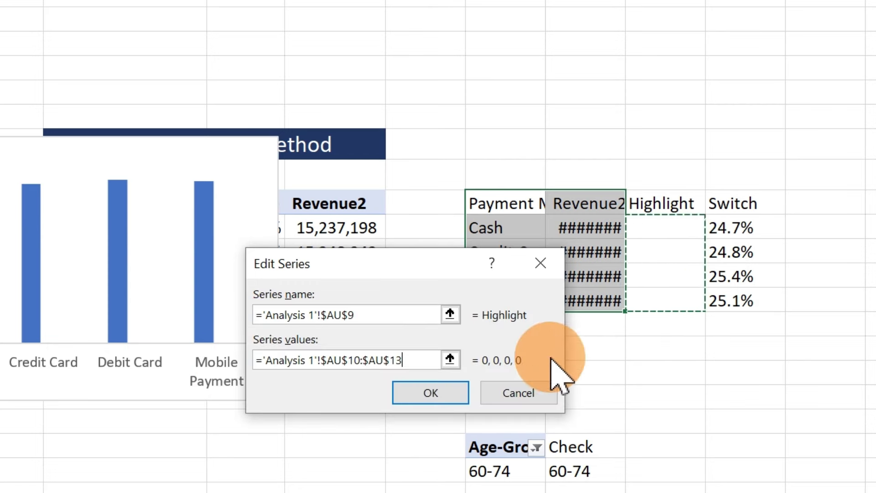
left_click(451, 397)
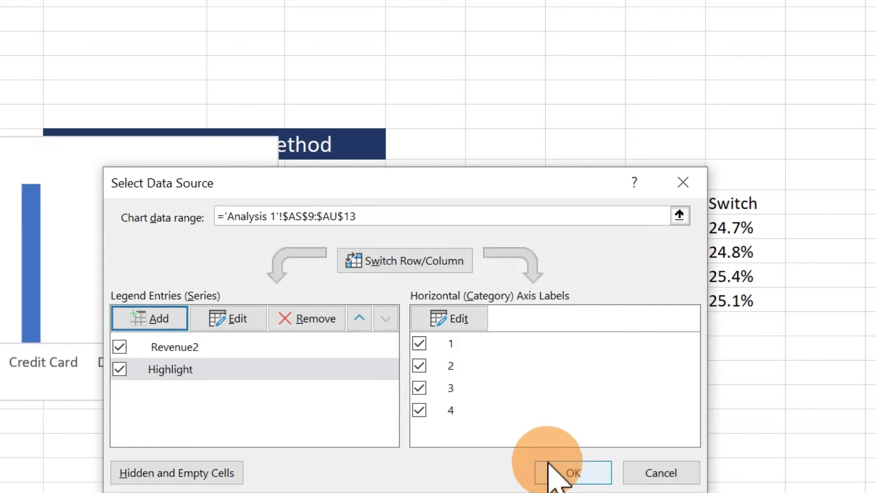
left_click(555, 474)
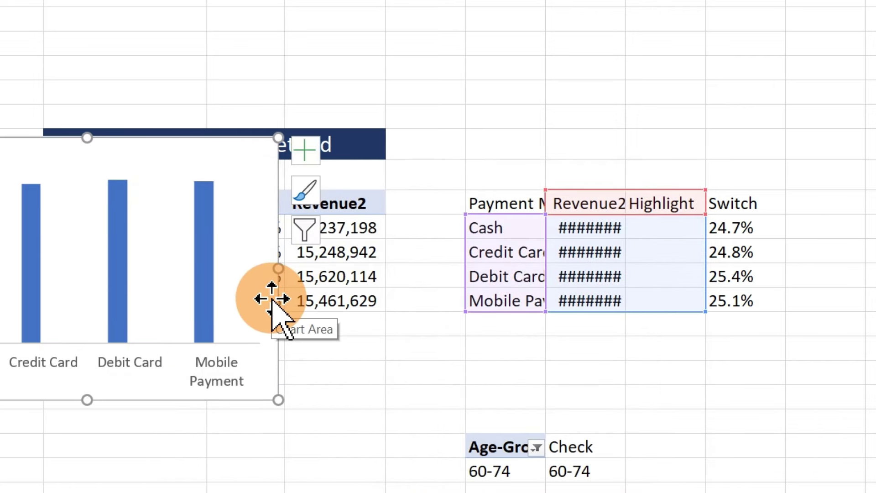
Step: Look up the PivotTable name of the Age-Group check pivot table at AS19
left_click(498, 469)
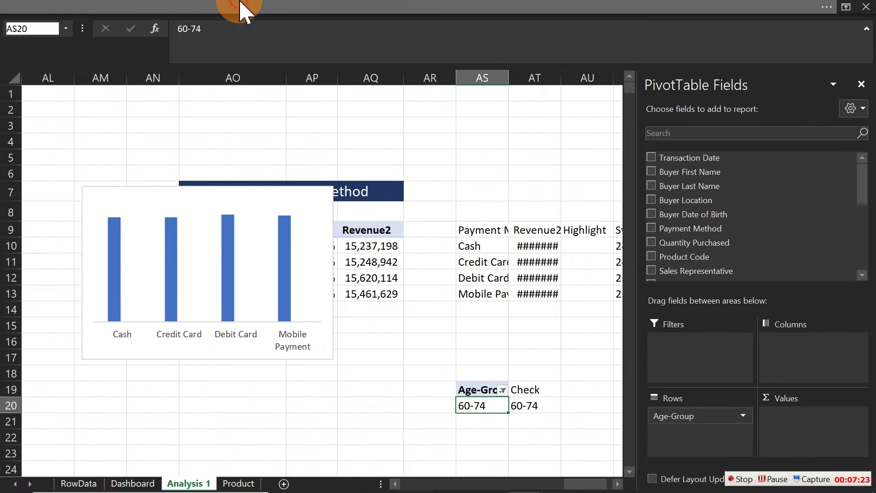
left_click(241, 7)
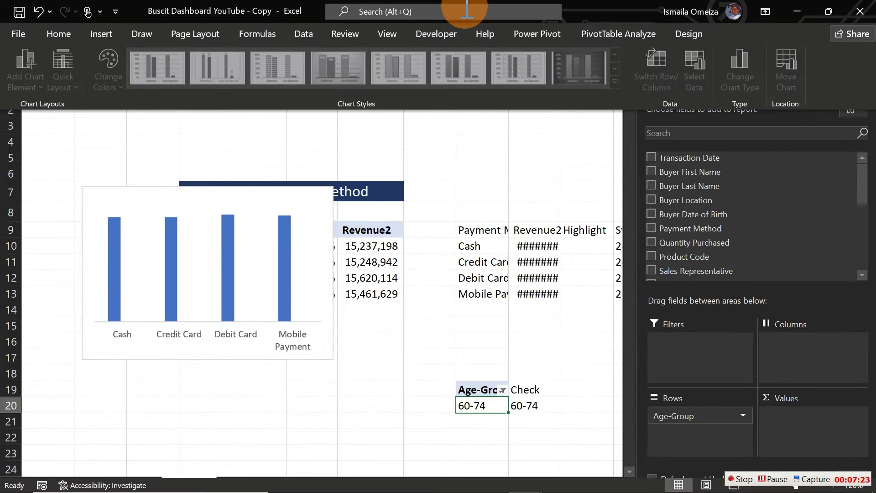
left_click(594, 35)
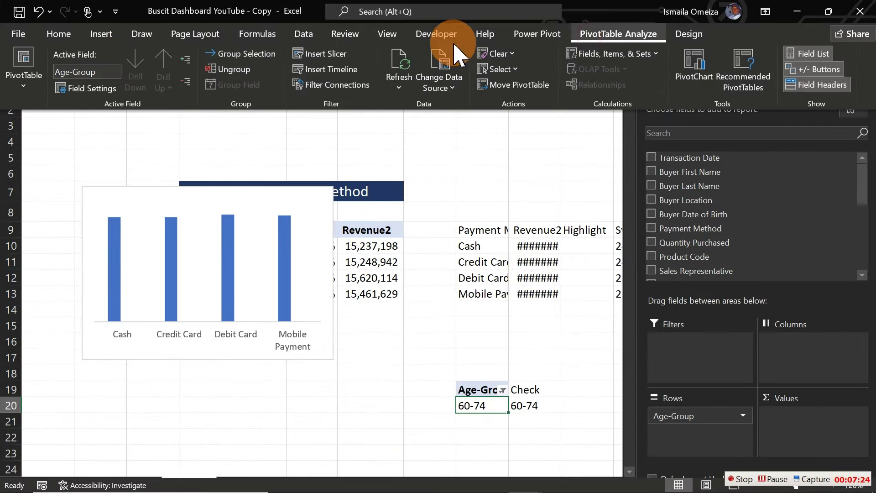
left_click(25, 86)
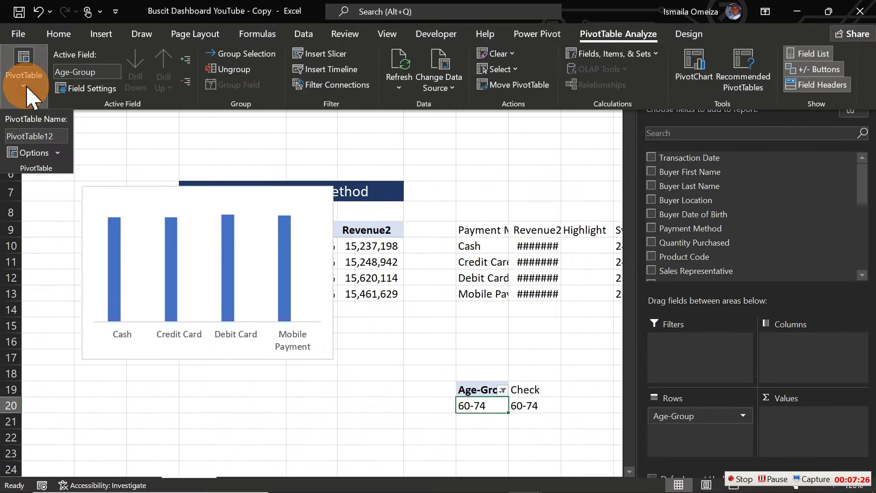
left_click(491, 407)
Step: Replace Age-Group with Payment Method as the row field of the check pivot table, allowing existing sheet data to be overwritten
left_click(700, 415)
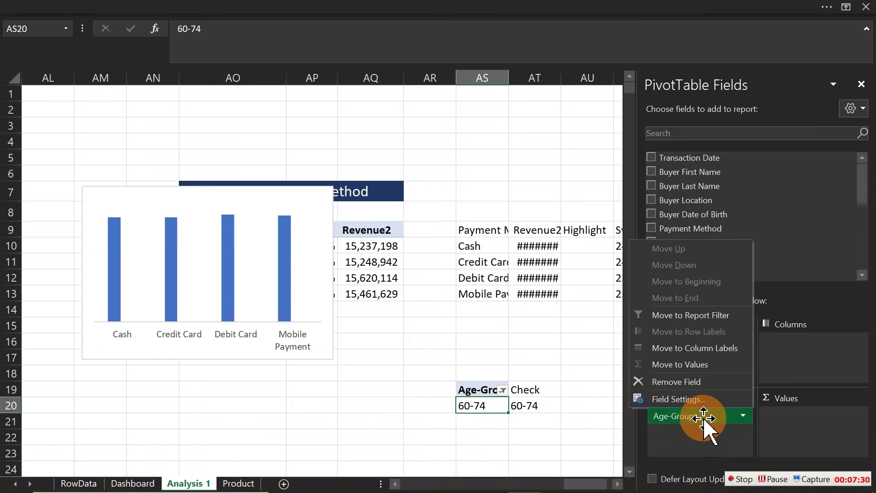
left_click(679, 388)
left_click(469, 290)
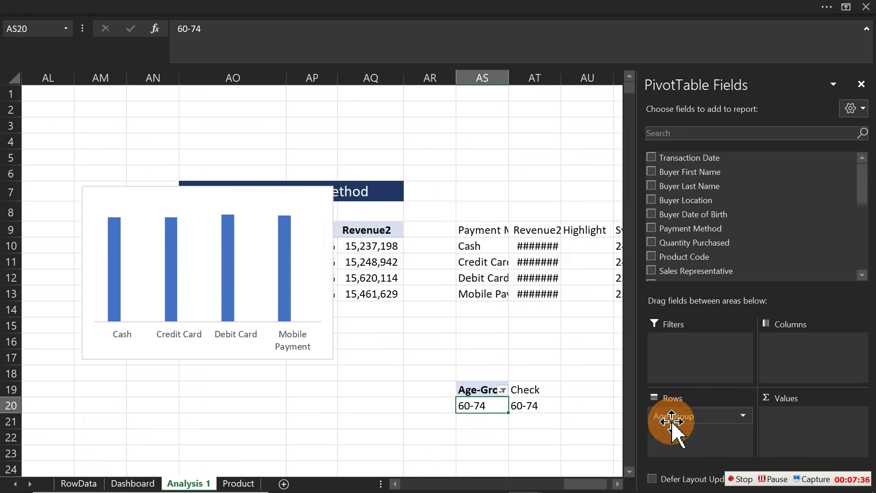
left_click_drag(671, 420, 506, 391)
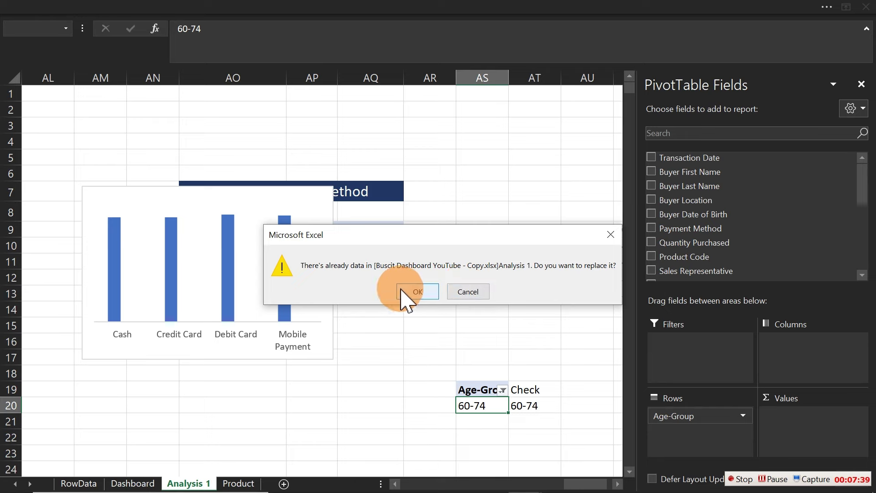
left_click(424, 292)
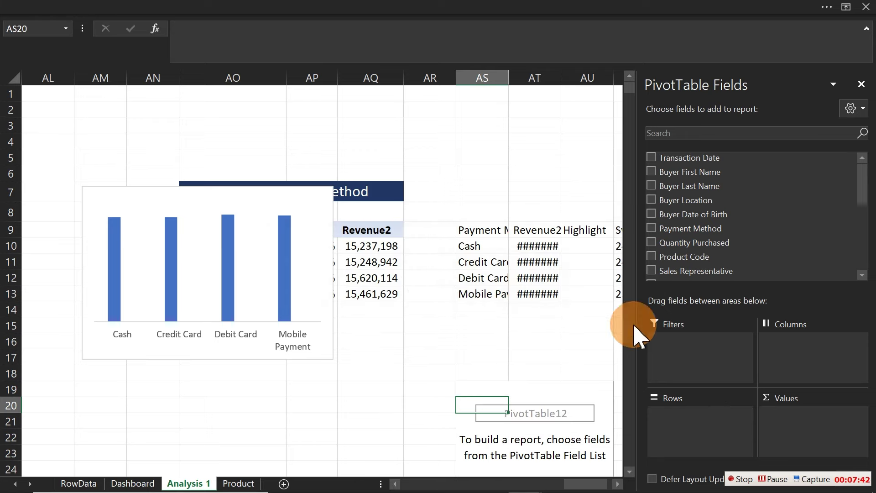
left_click_drag(860, 184, 865, 279)
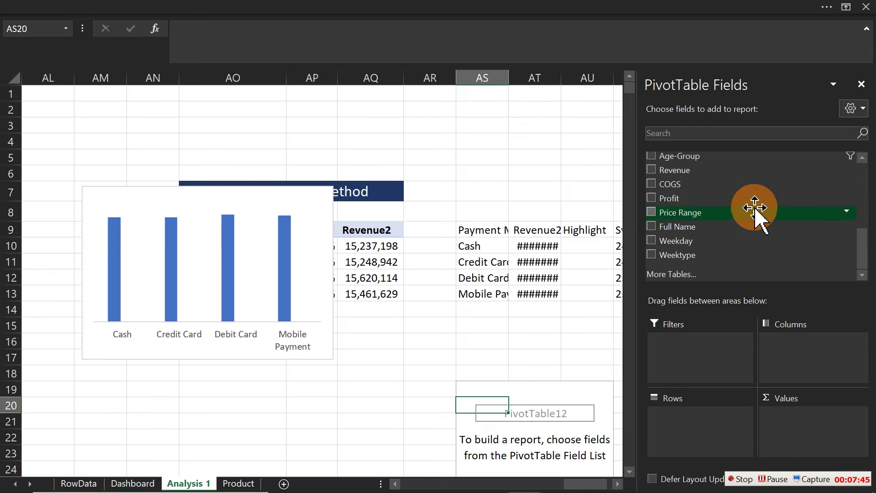
left_click_drag(865, 257, 858, 194)
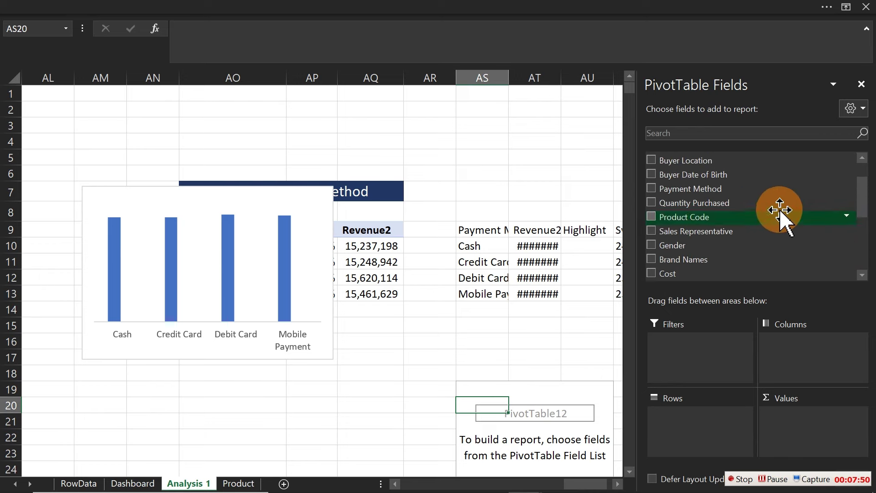
left_click_drag(711, 189, 689, 417)
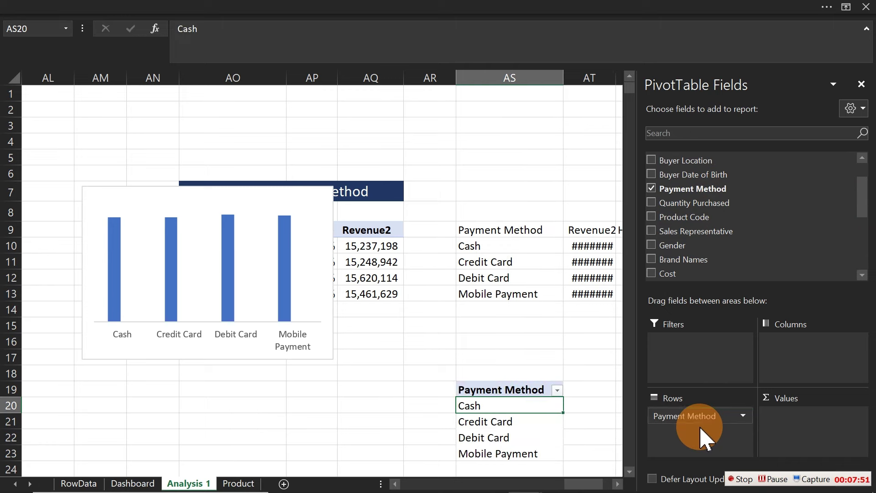
left_click(438, 374)
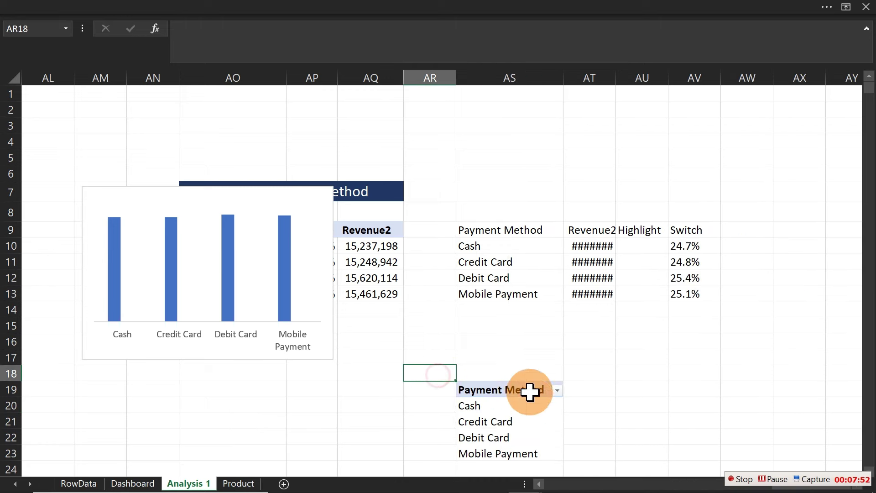
Step: Add a Check header in AT19 beside the payment method pivot table and enter =IF(COUNTA(AS20:AS23)>1,"",AS20) in AT20
left_click(573, 404)
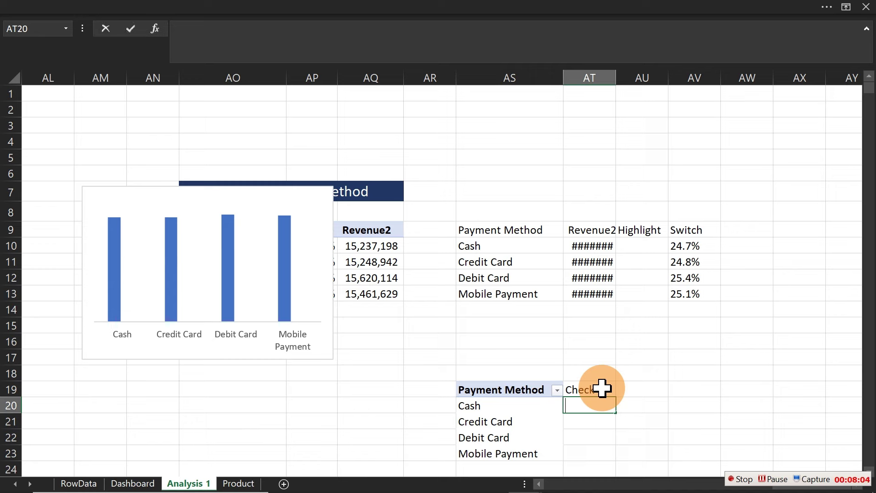
type("if")
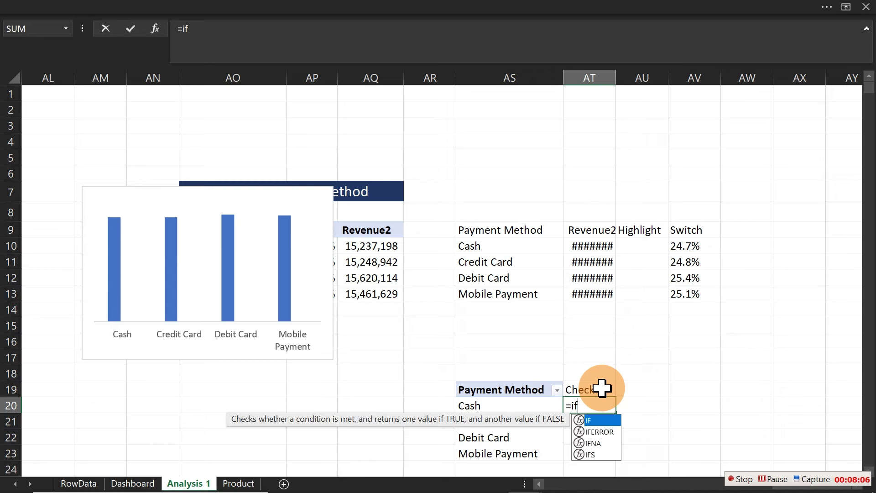
key("Tab")
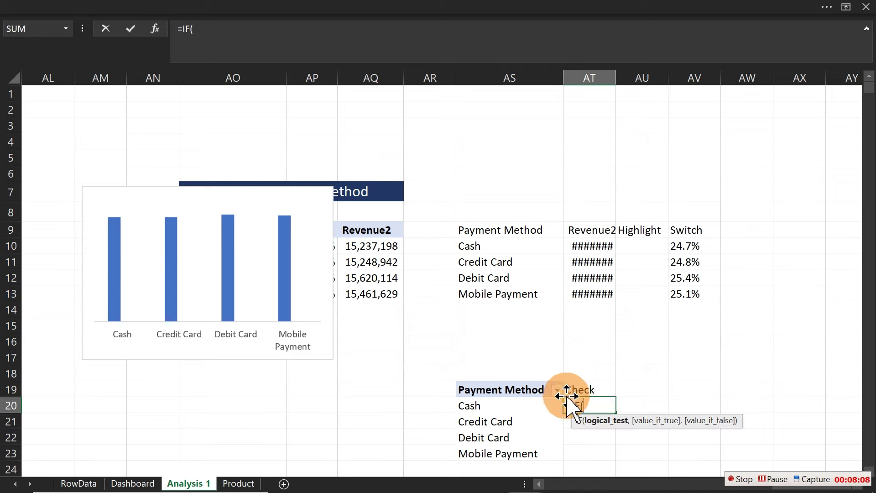
type("counta")
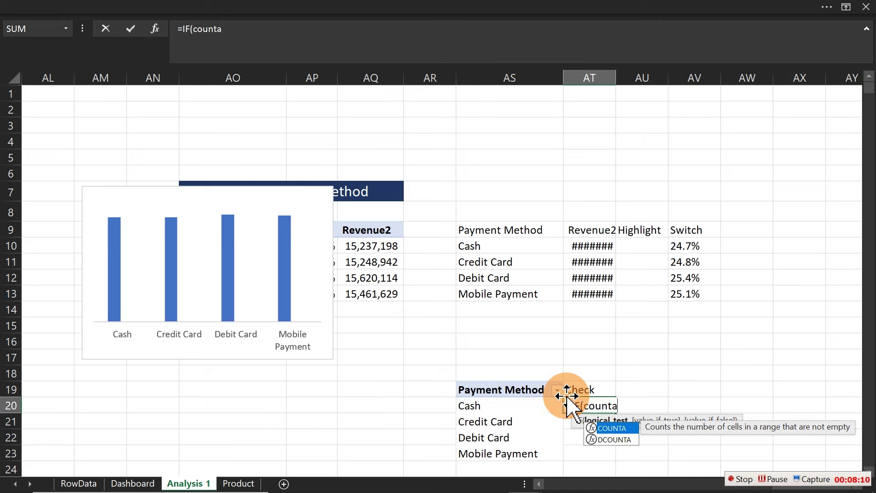
key("Tab")
left_click_drag(561, 406, 516, 452)
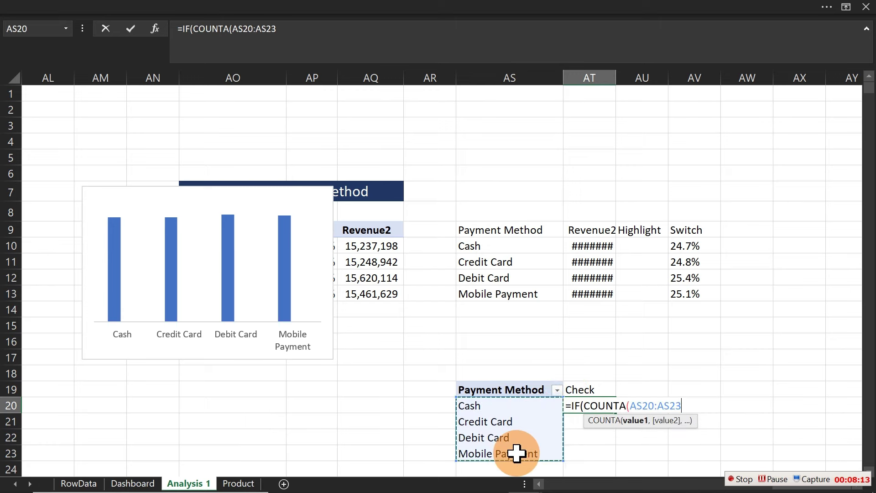
type(")>1,\"\",AS20")
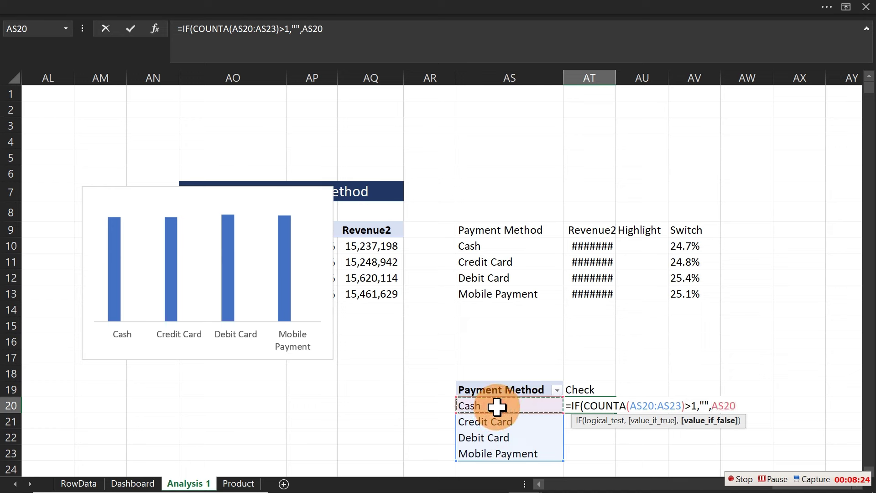
type(")")
key("Return")
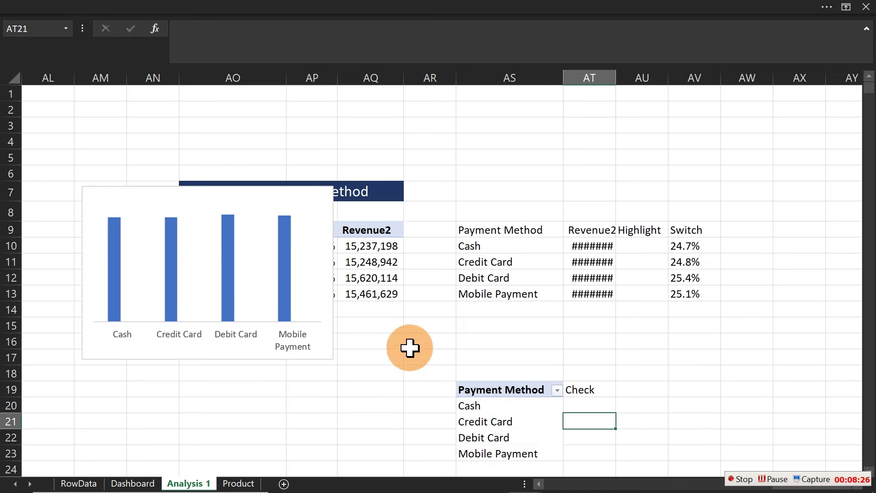
Step: Add a Payment Method slicer to the check pivot table and filter it to Cash
left_click(486, 422)
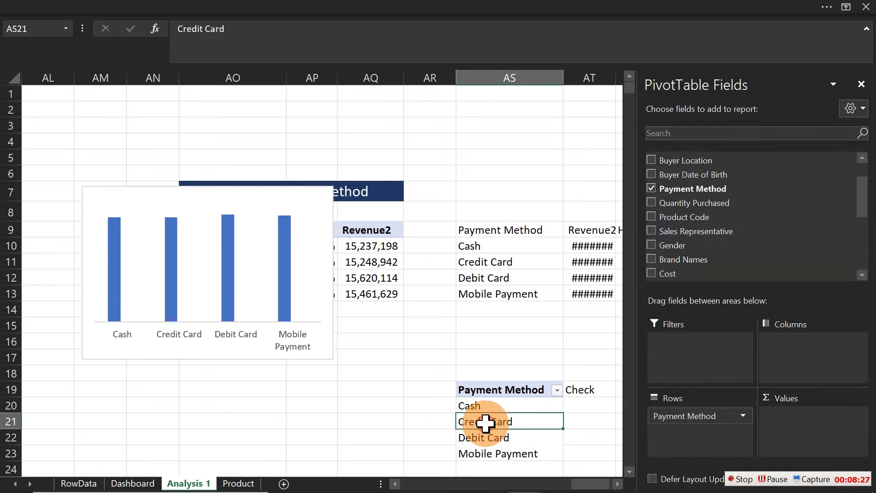
right_click(684, 192)
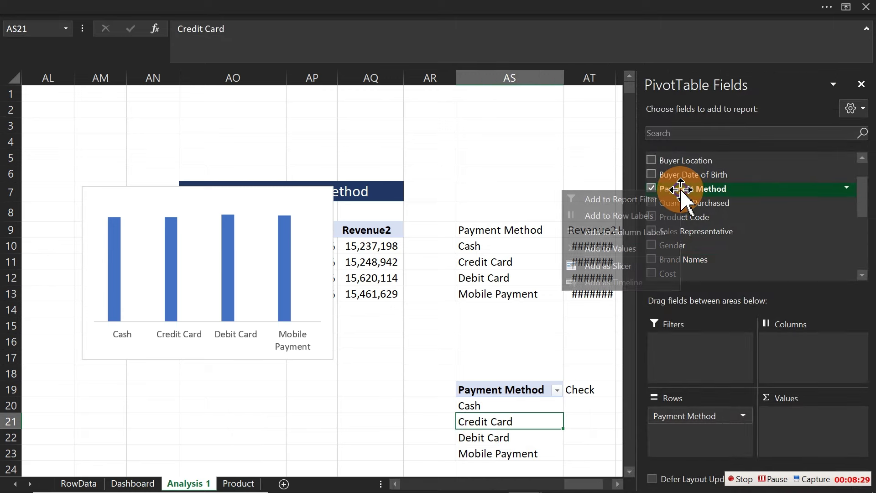
left_click(612, 266)
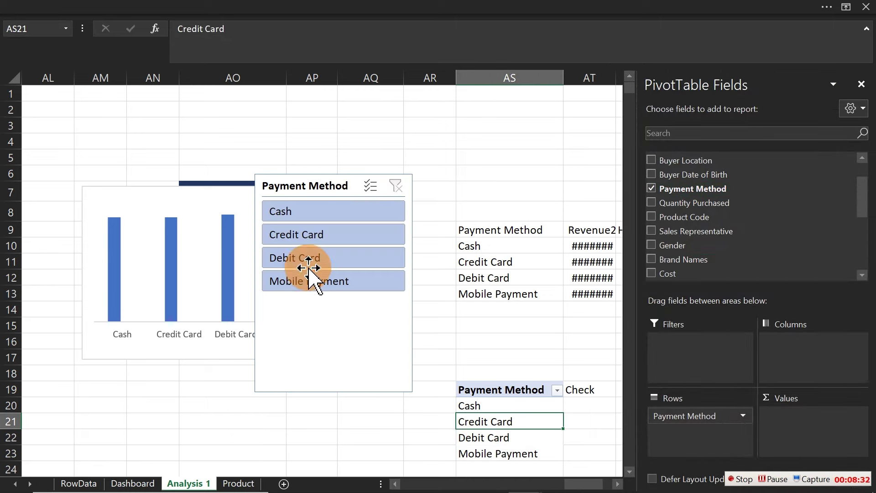
left_click(334, 215)
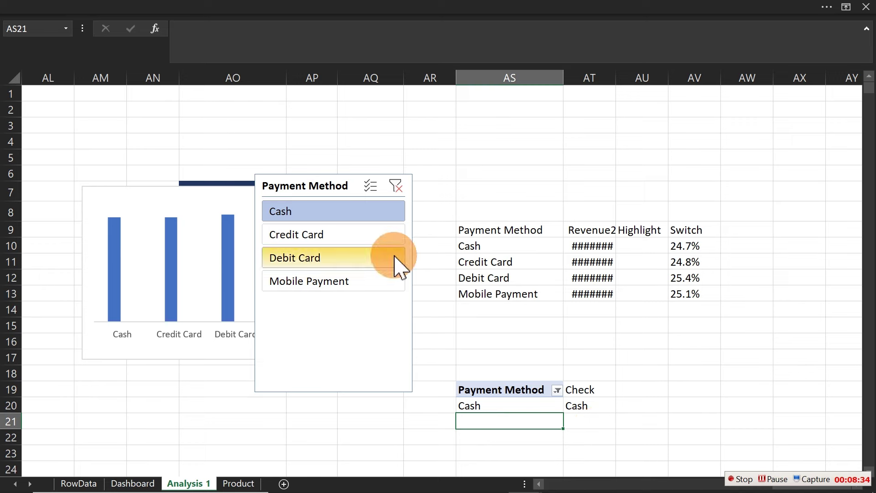
Step: Change the Highlight formula in AU10 to =IF(AS10=$AT$20,AT10,"") and fill it down to AU13
left_click(646, 247)
double_click(646, 246)
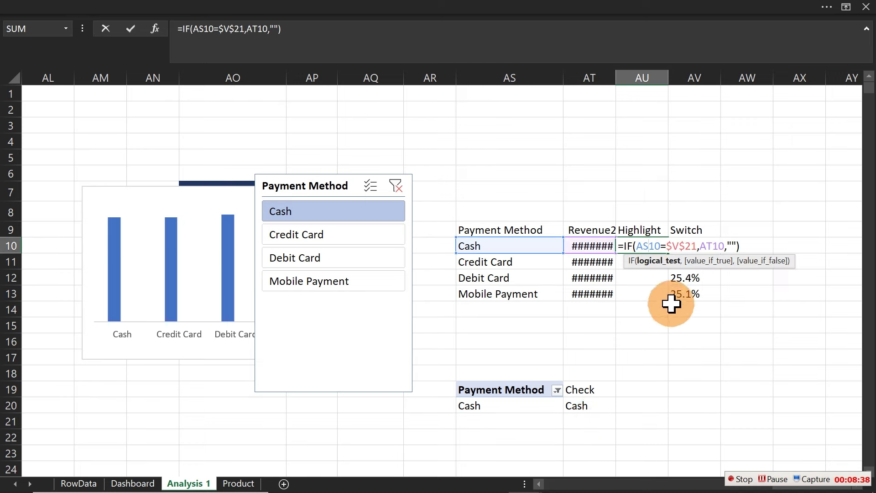
key("ctrl+Return")
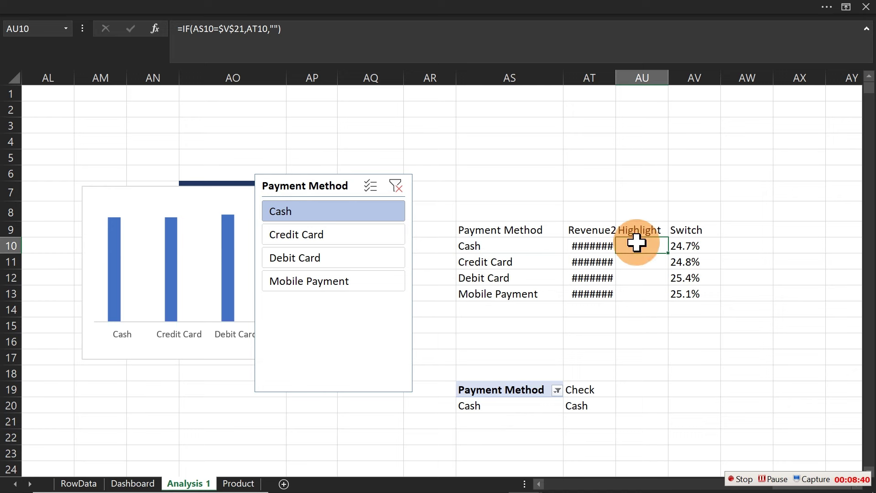
double_click(640, 245)
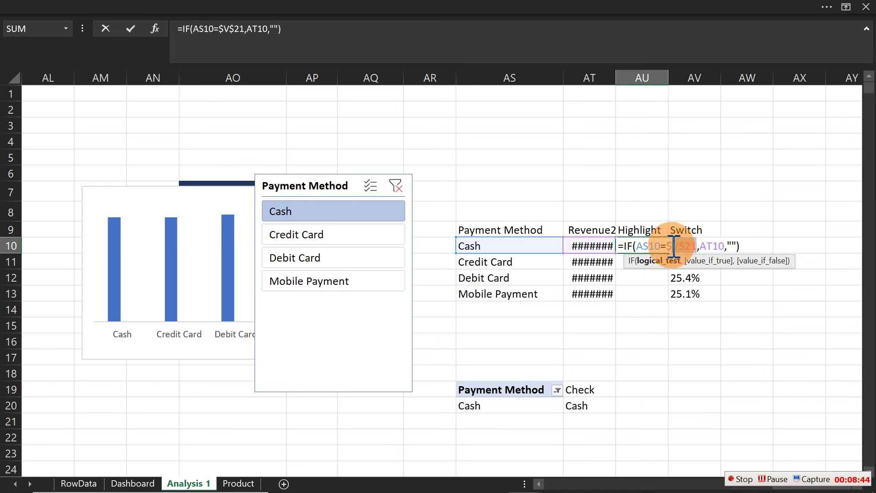
left_click(582, 394)
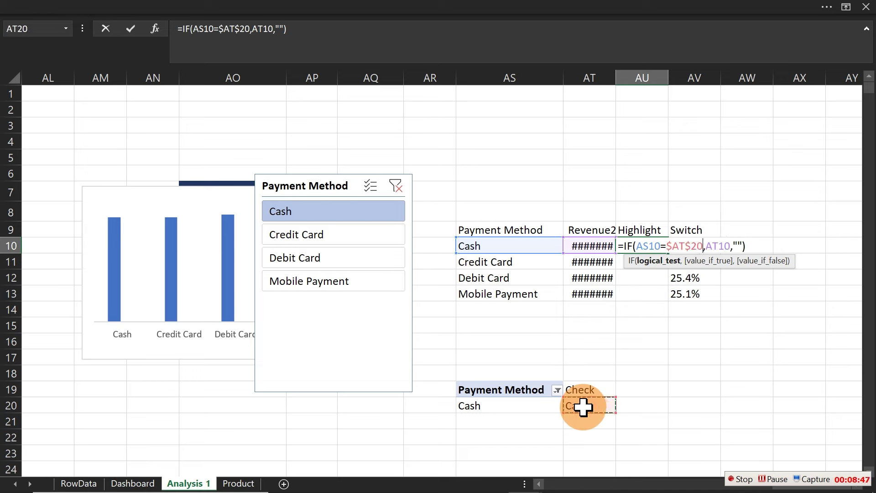
key("Return")
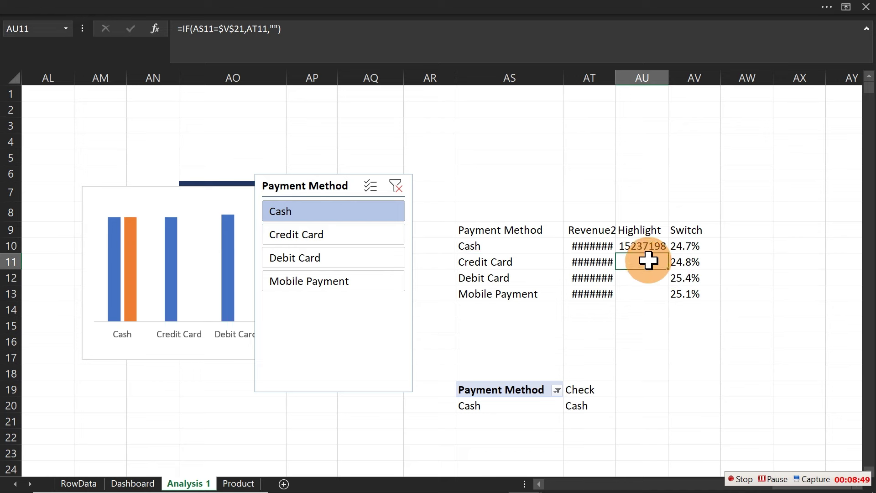
left_click(650, 246)
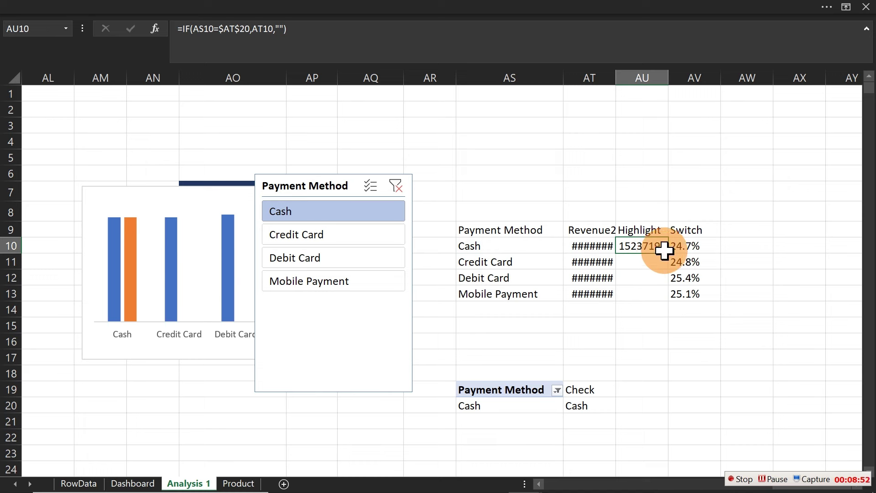
double_click(669, 255)
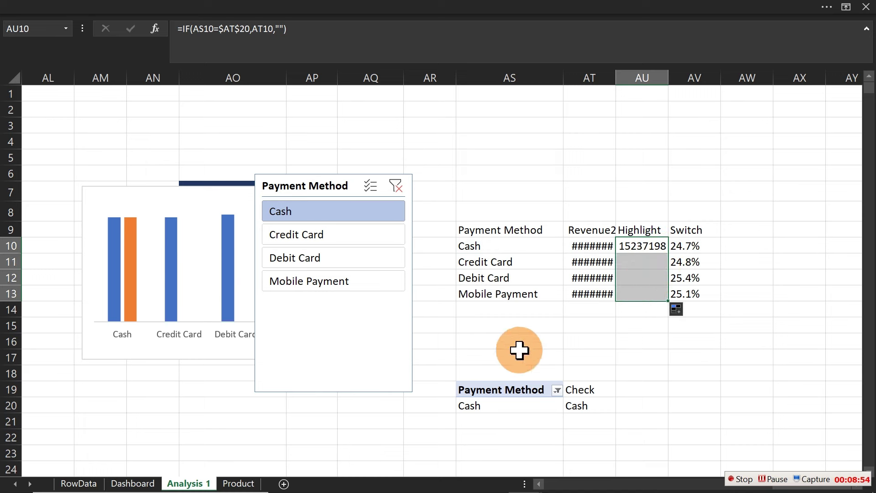
Step: Filter the Payment Method slicer to Debit Card and move the slicer clear of the chart
left_click(328, 260)
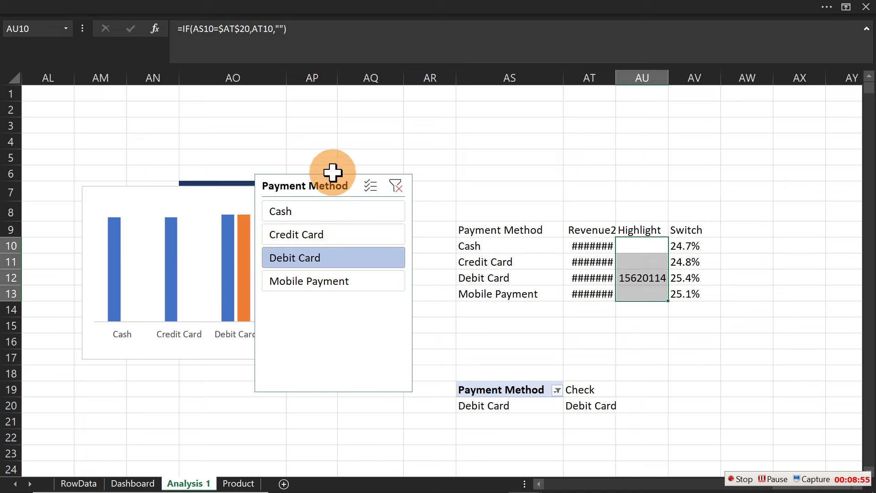
left_click_drag(329, 185, 589, 162)
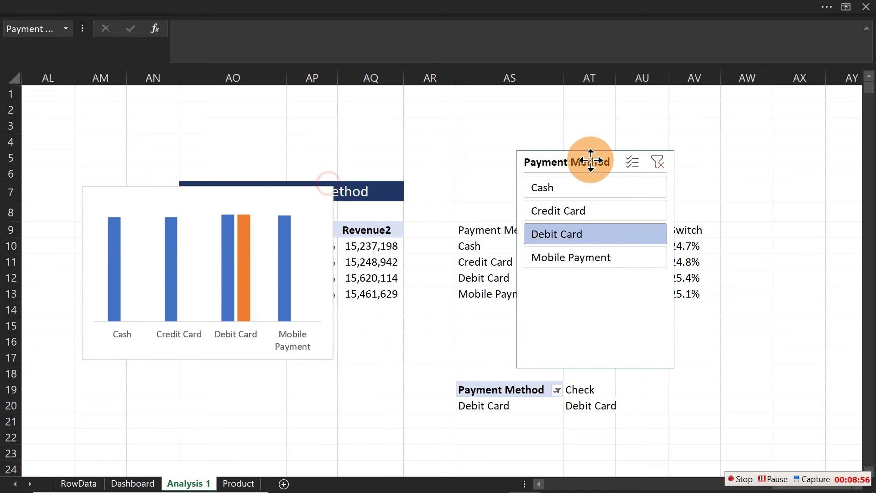
Step: Set the chart's series overlap to 100% and gap width to 209%, and move the slicer below the helper table
double_click(234, 260)
left_click(376, 92)
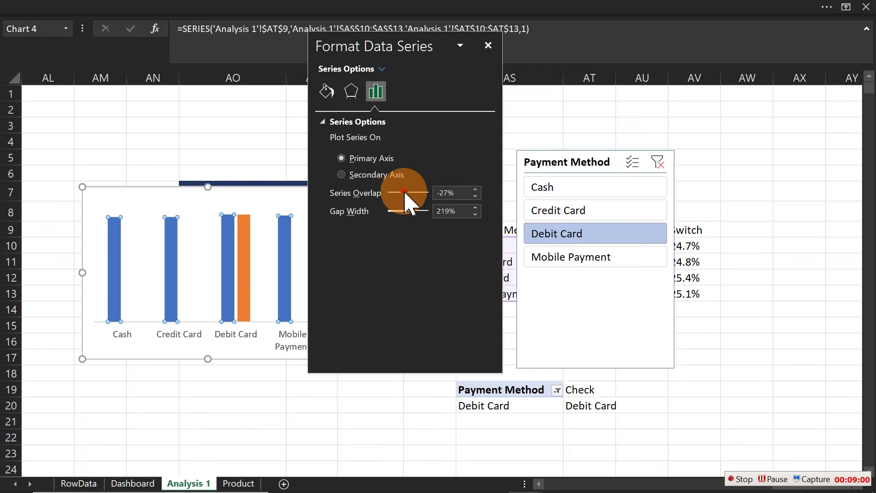
left_click_drag(405, 192, 483, 198)
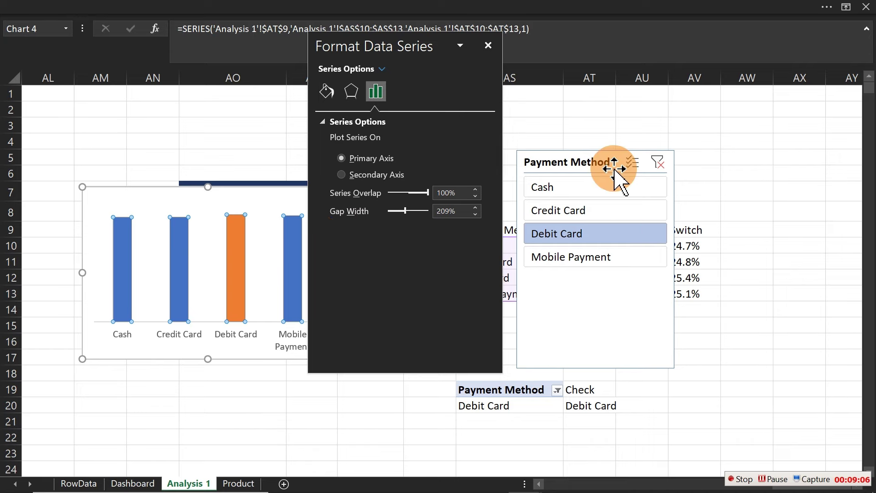
left_click_drag(588, 180, 502, 316)
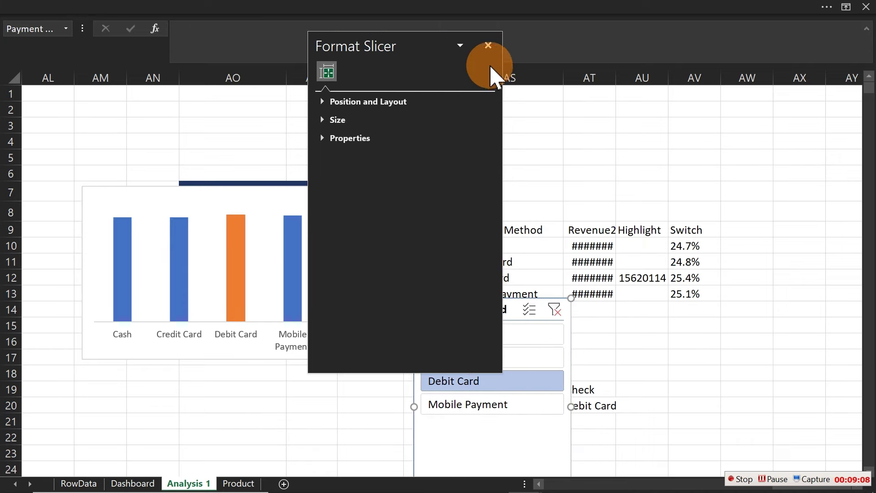
left_click_drag(409, 50, 454, 274)
left_click(302, 256)
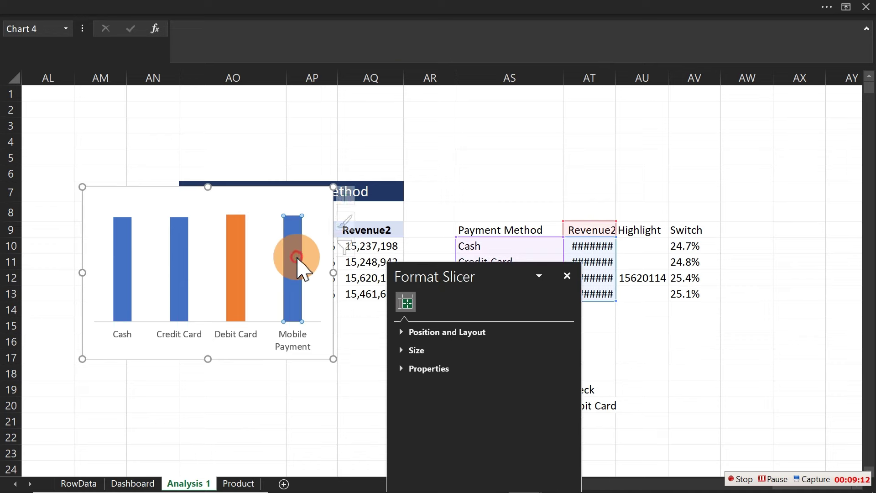
left_click(298, 264)
left_click(356, 201)
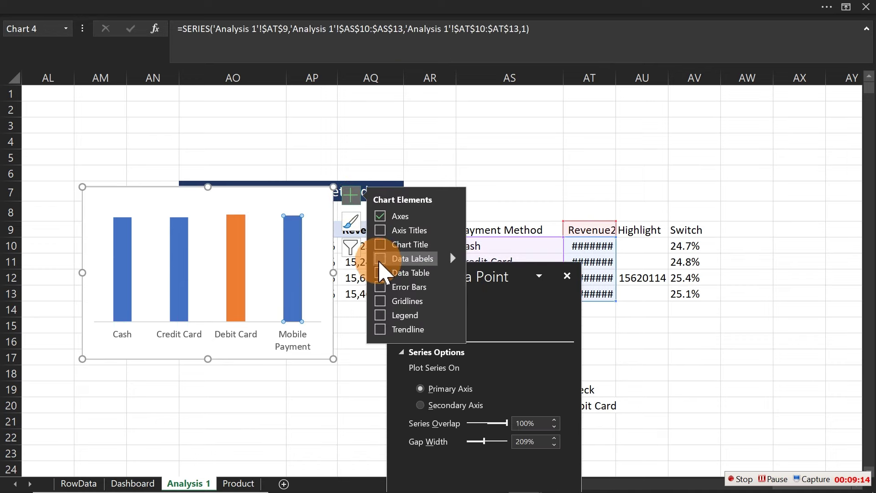
left_click(381, 259)
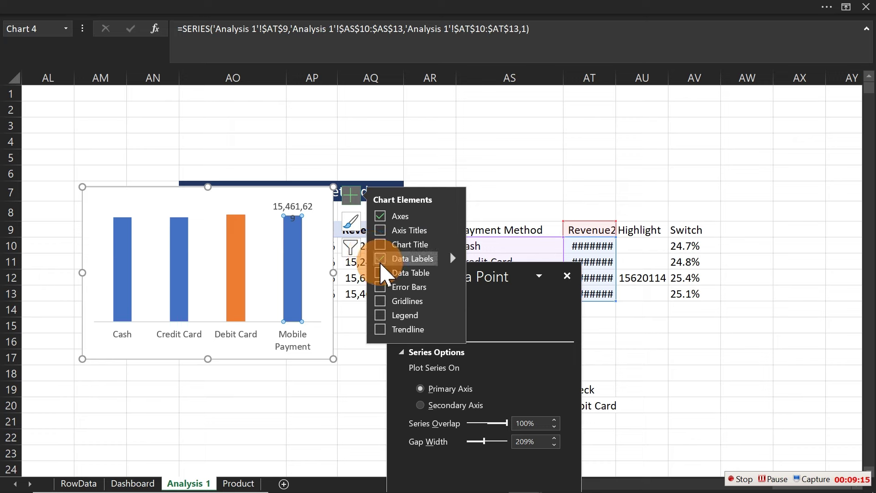
left_click(380, 259)
left_click(241, 151)
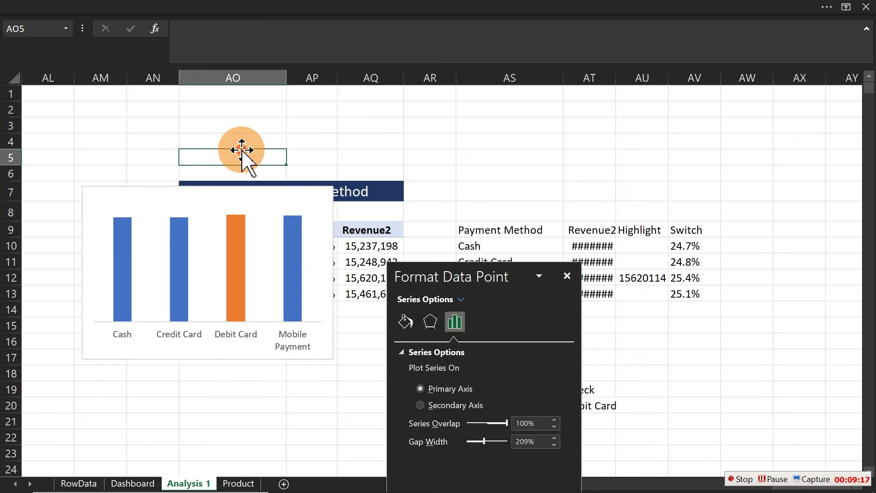
Step: Add data labels to the whole Revenue2 column series of the payment method chart
left_click(178, 254)
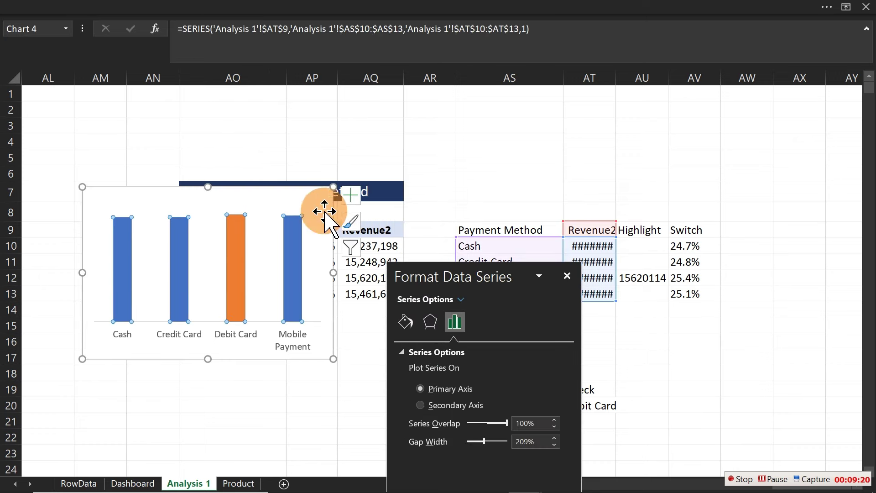
left_click(351, 194)
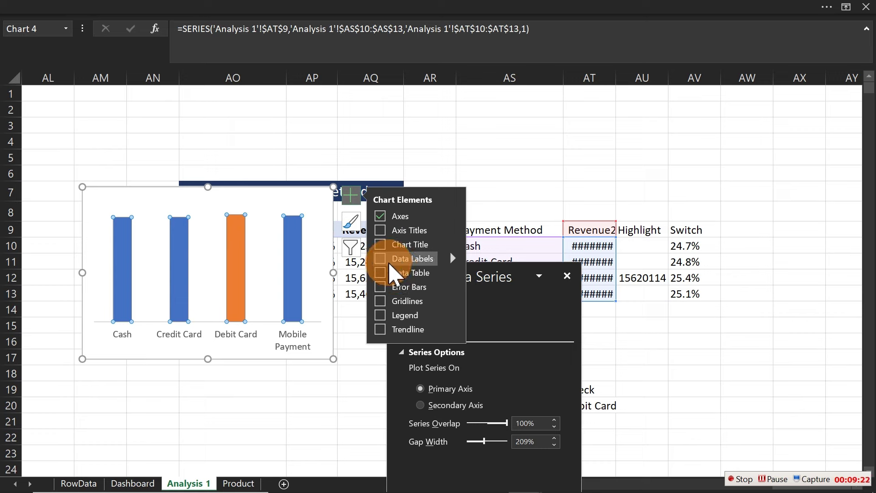
left_click(382, 259)
Step: Make the data labels show the Switch values from AV10:AV13 instead of the revenue value
left_click(291, 206)
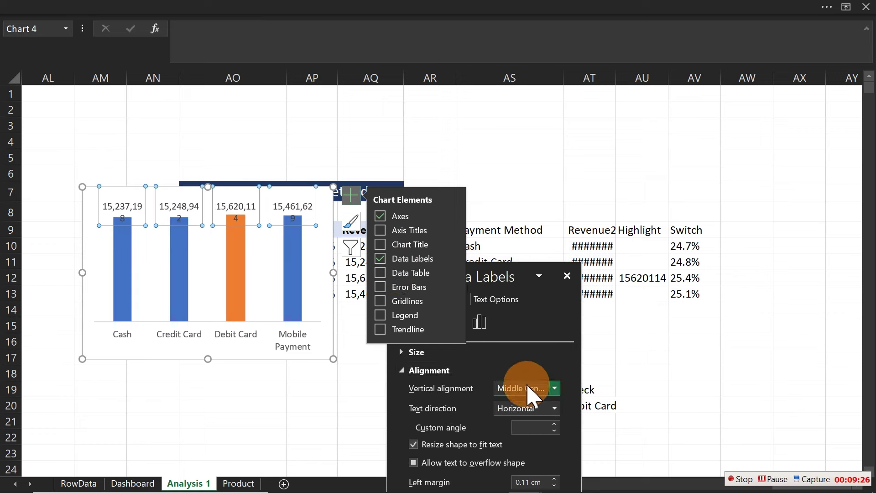
left_click(481, 324)
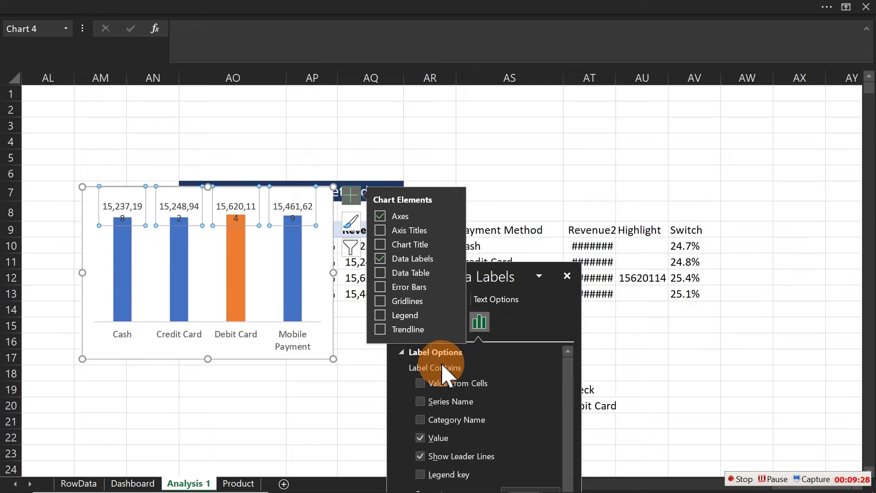
left_click(431, 384)
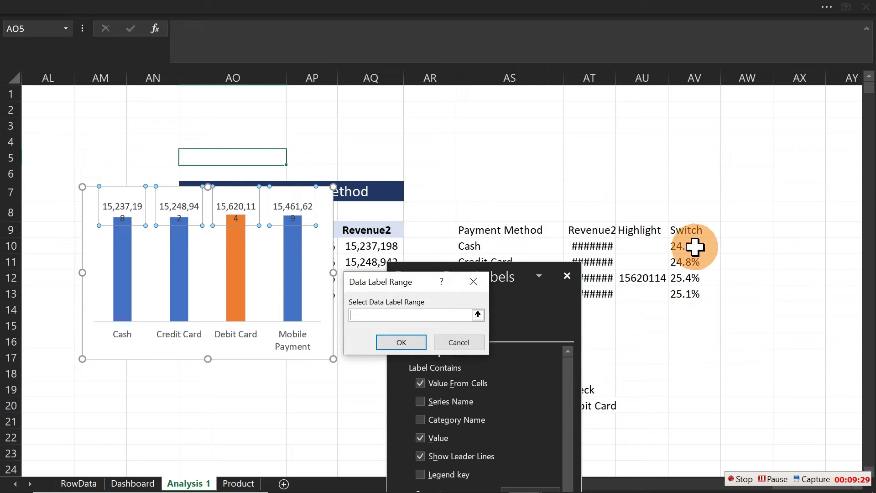
left_click_drag(695, 246, 696, 296)
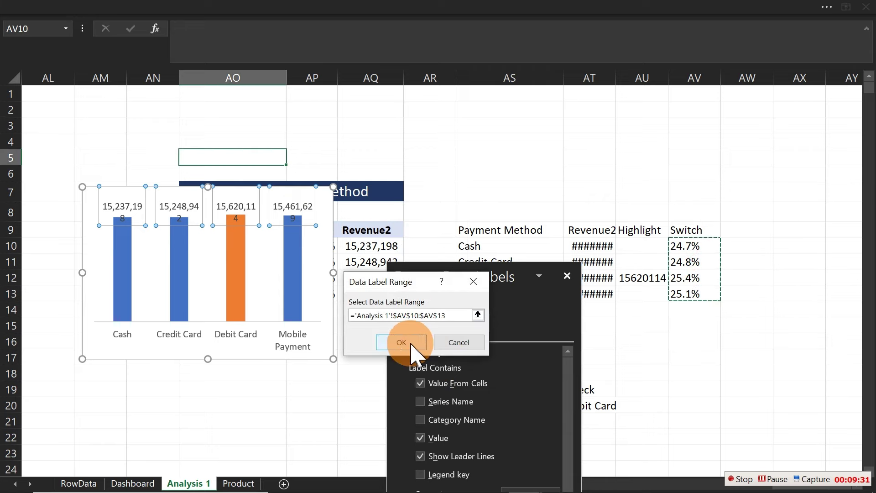
left_click(390, 341)
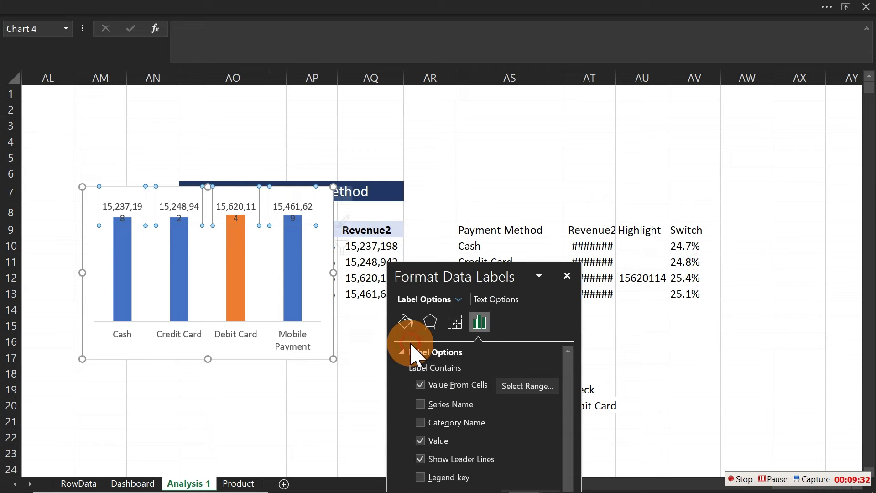
left_click(421, 442)
left_click_drag(453, 274, 475, 220)
left_click(420, 145)
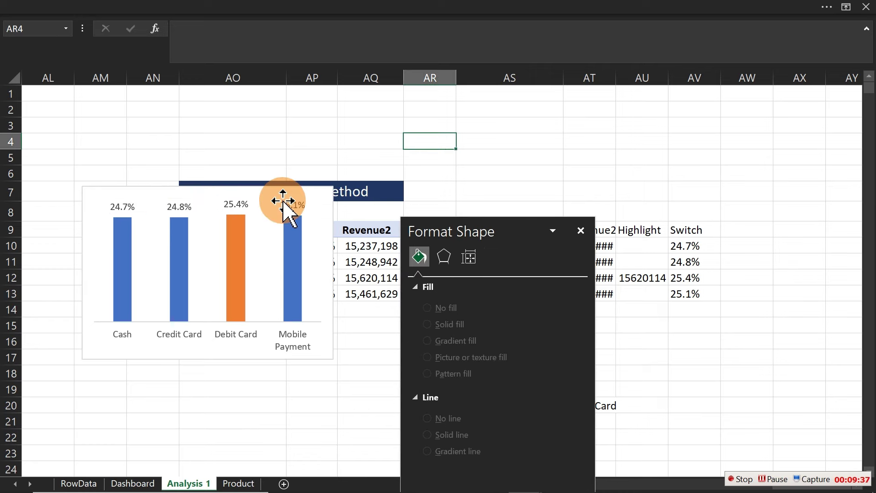
Step: Shrink the payment method column chart and move it from the Analysis 1 sheet to cell F16 of the Dashboard sheet
left_click(257, 190)
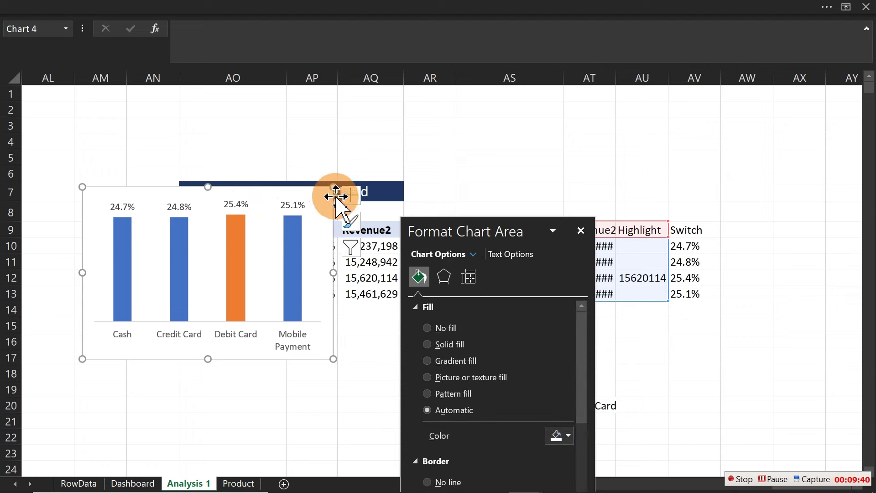
left_click_drag(332, 188, 296, 213)
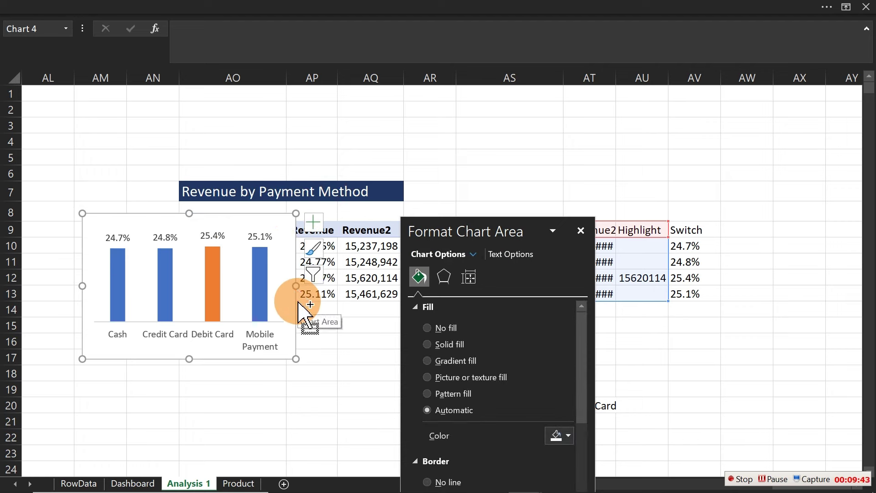
key("ctrl+x")
left_click(133, 483)
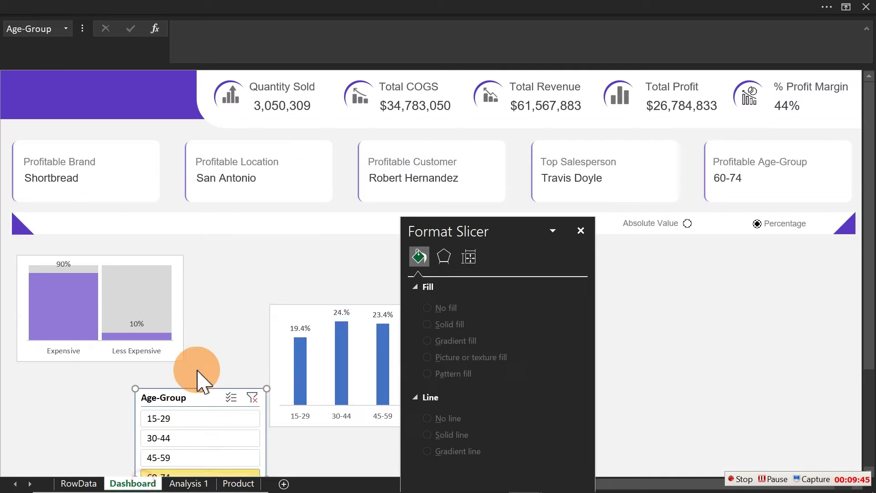
left_click(257, 275)
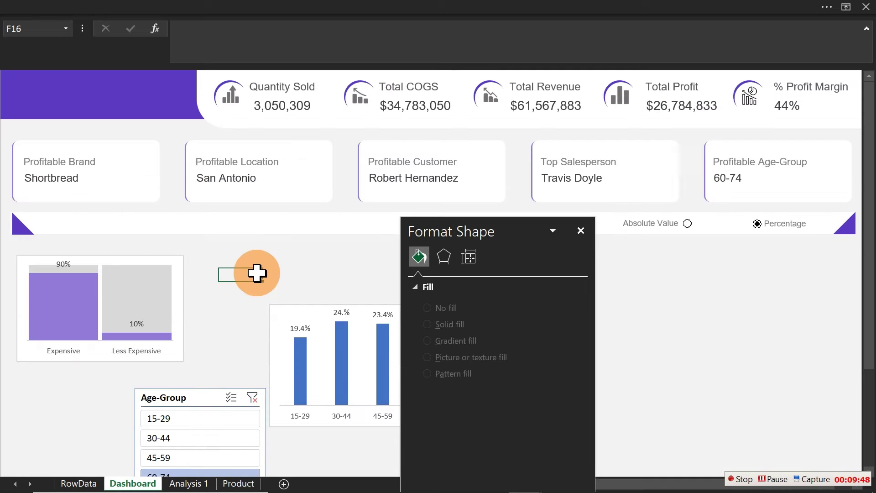
key("ctrl+v")
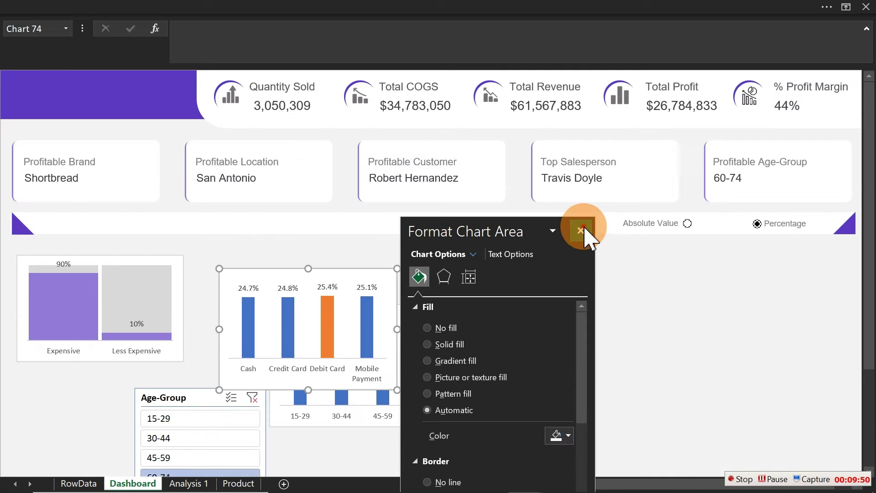
left_click(581, 231)
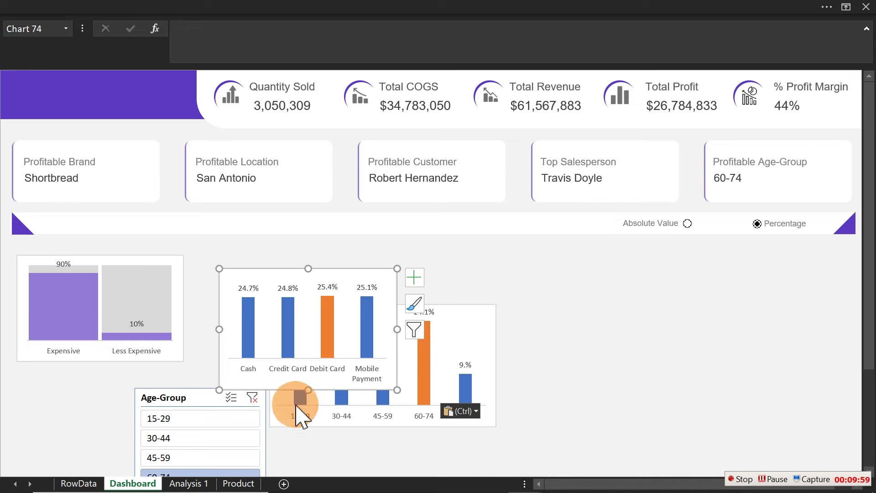
Step: Move the Payment Method slicer from the Analysis 1 sheet to cell L17 of the Dashboard sheet
left_click(194, 485)
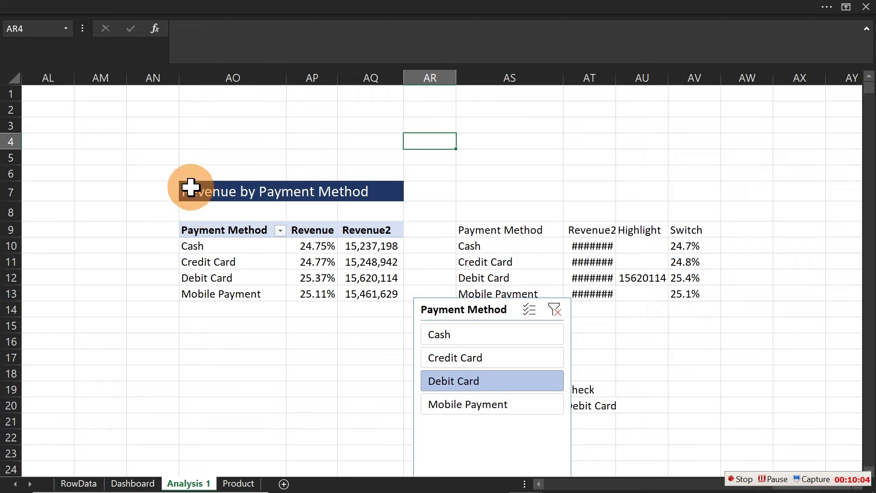
left_click_drag(189, 188, 385, 292)
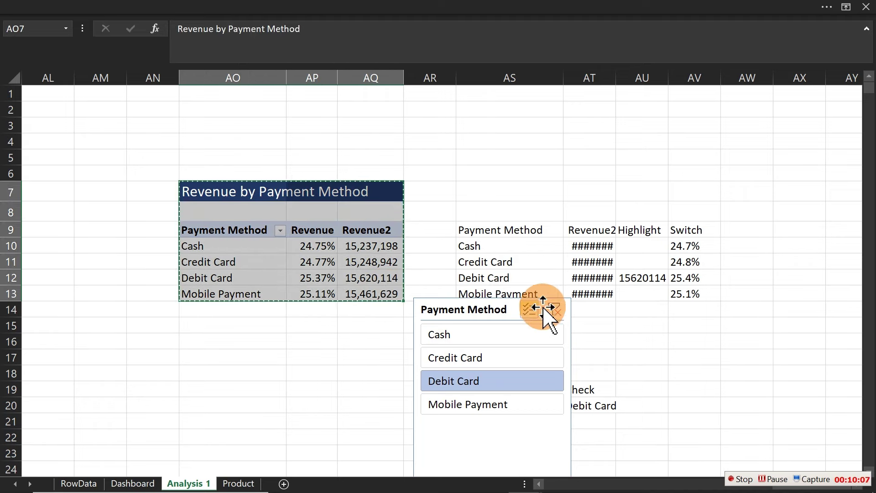
left_click_drag(495, 311, 184, 299)
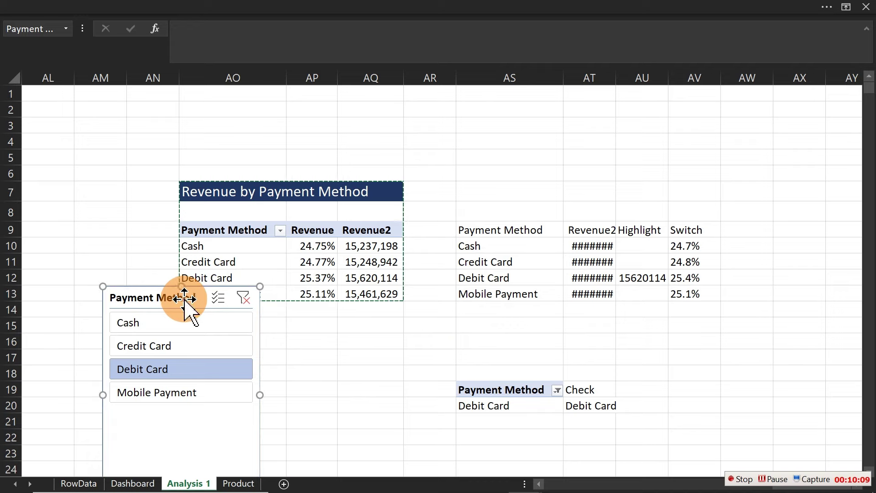
key("ctrl+x")
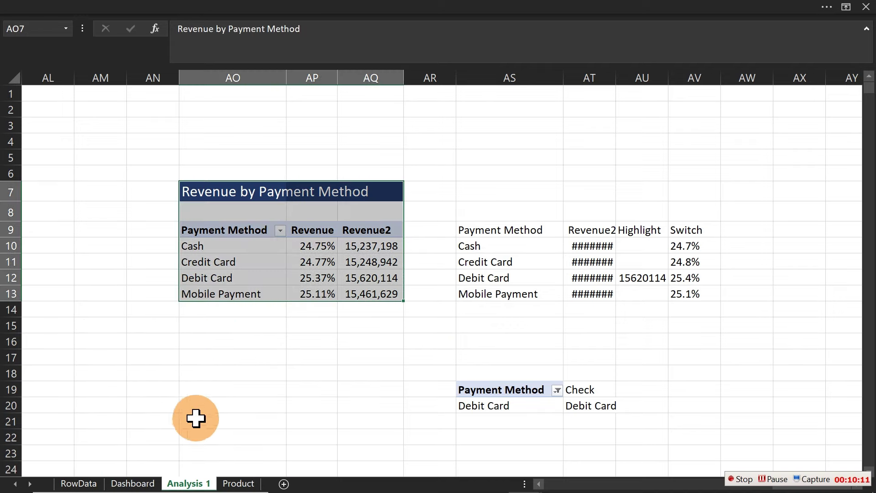
left_click(129, 484)
left_click(504, 288)
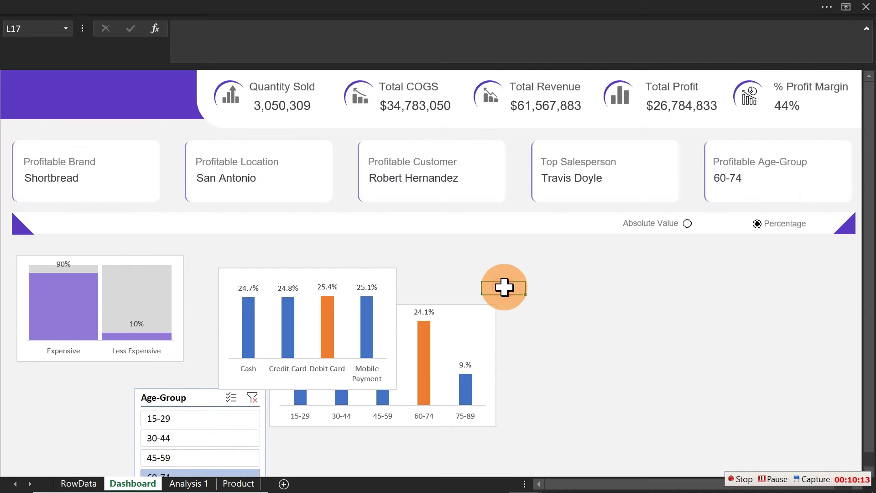
key("ctrl+v")
Step: Copy the whole payment method analysis block AO7:AV20 on Analysis 1 and paste it at BB7
left_click(189, 484)
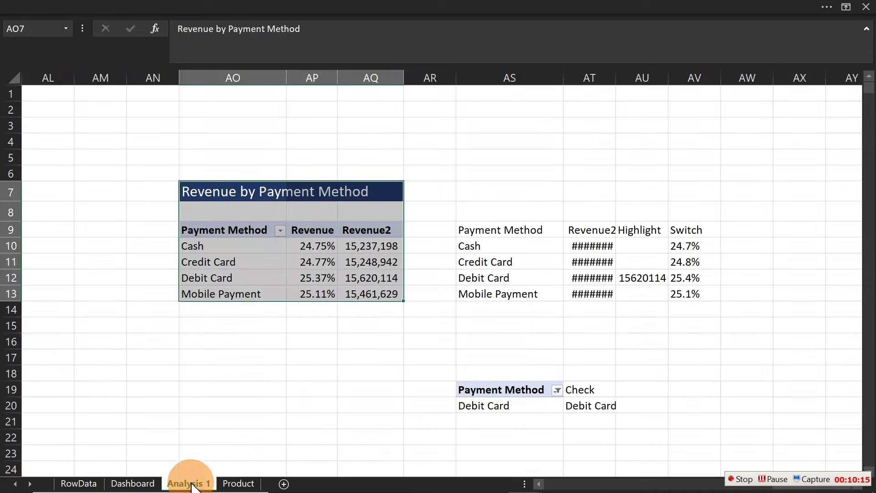
left_click_drag(212, 190, 694, 412)
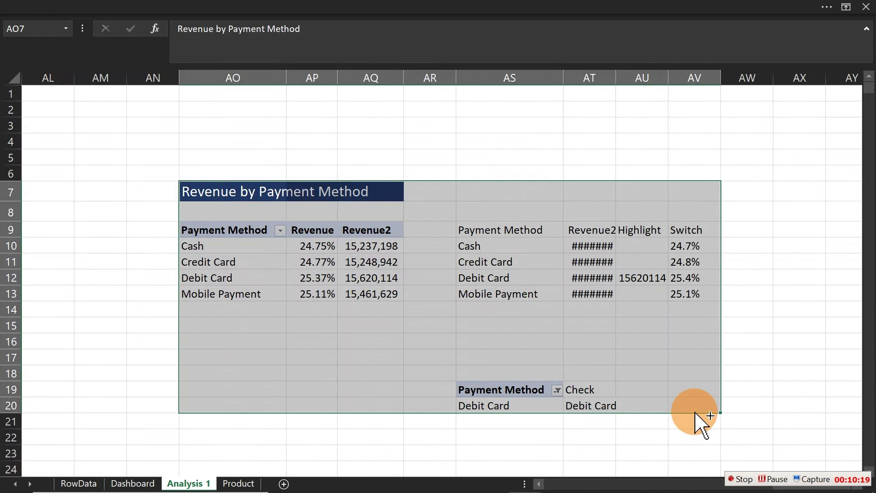
key("ctrl+c")
left_click(852, 291)
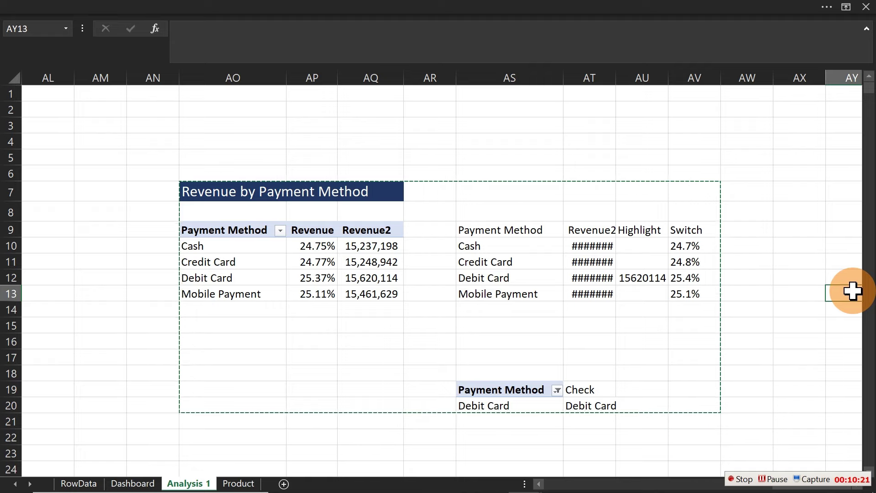
key("Right")
key("Right")
key("Right")
key("Right")
key("Right")
key("Right")
key("Right")
key("Right")
key("Right")
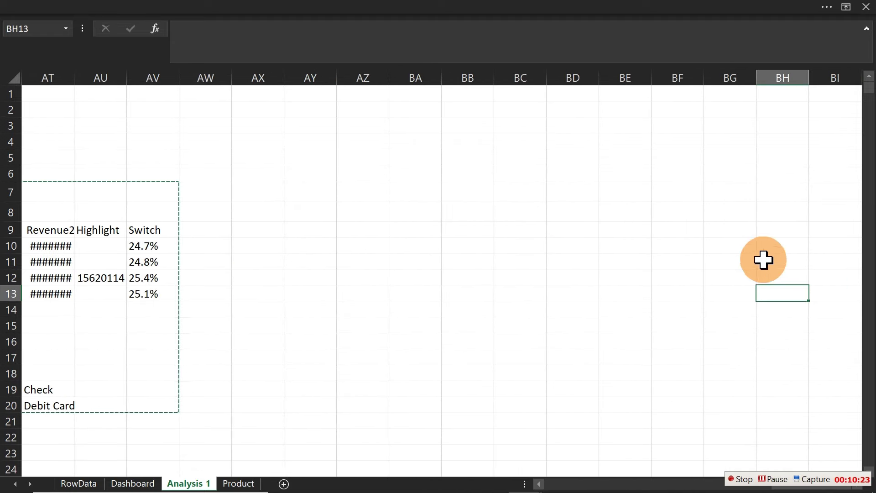
left_click(476, 189)
key("ctrl+v")
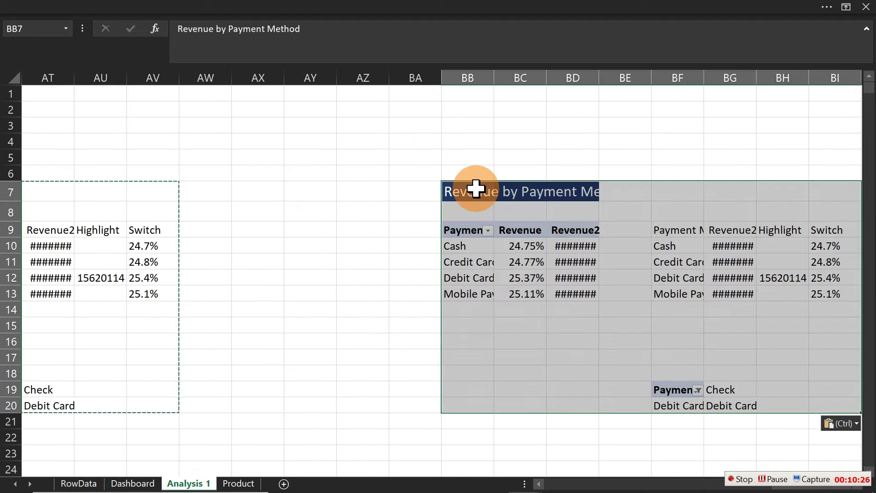
Step: Replace Payment Method with Buyer Location as the row field of the copied revenue pivot table at BB9
left_click(551, 265)
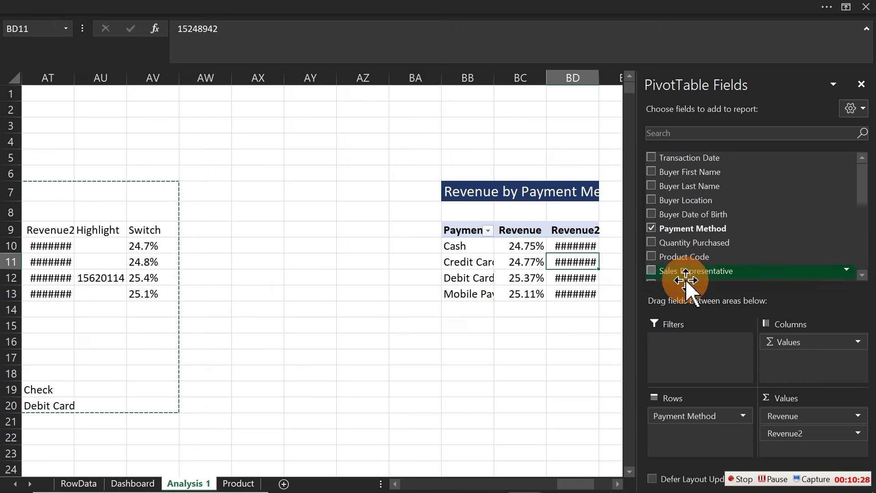
left_click(653, 230)
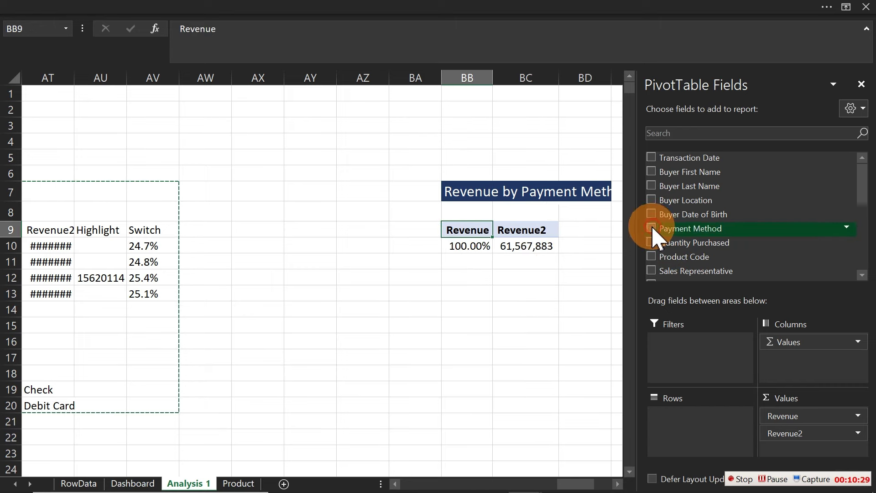
mouse_move(861, 177)
left_mouse_down()
mouse_move(866, 285)
mouse_move(862, 177)
left_mouse_up()
left_click_drag(718, 198, 644, 205)
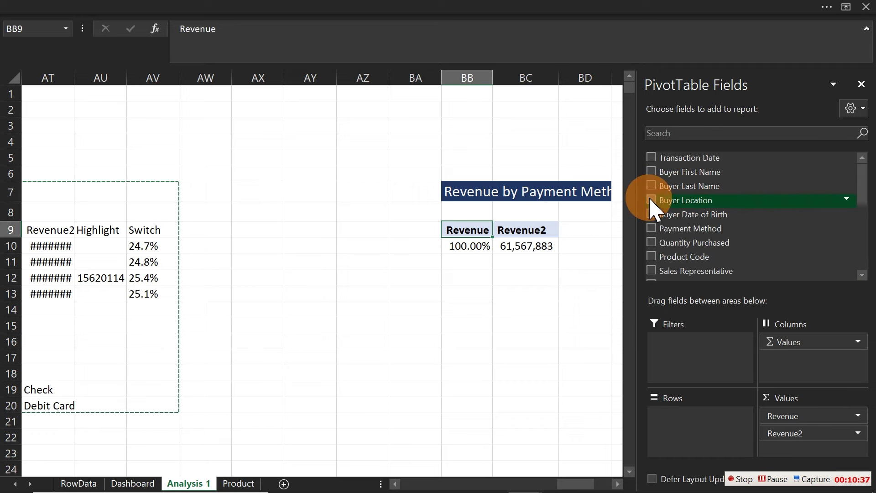
left_click(651, 200)
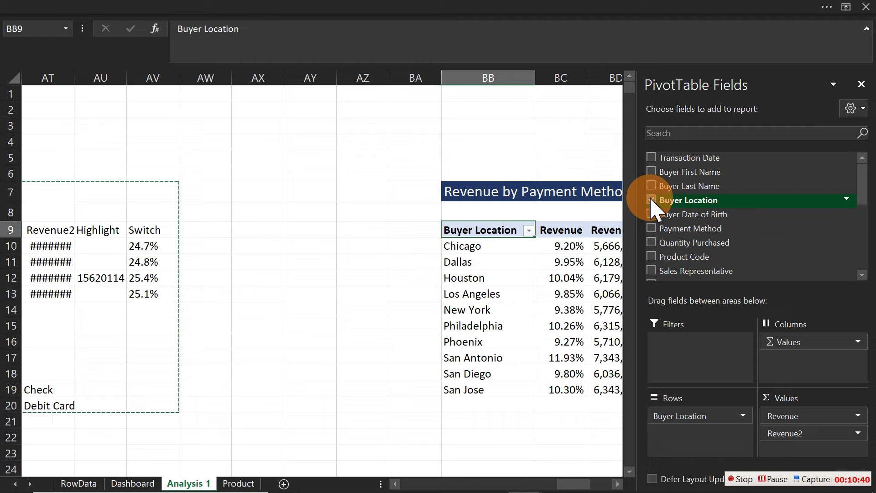
left_click(514, 433)
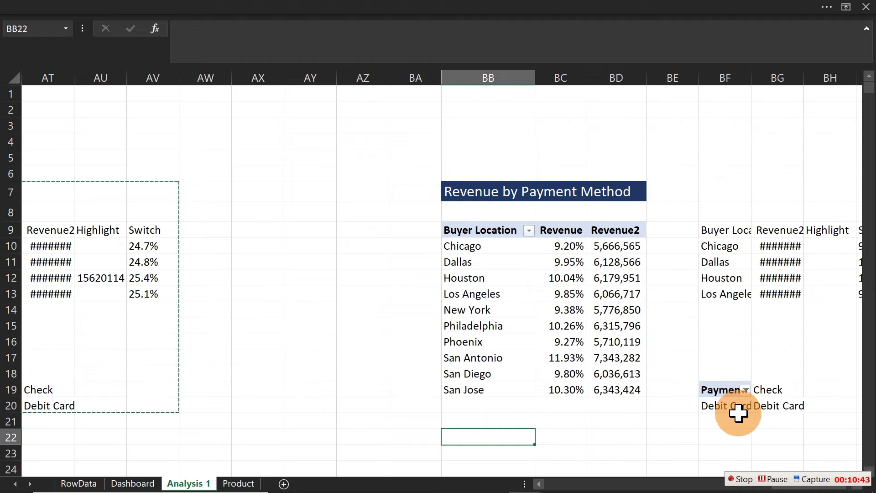
key("Right")
key("Right")
key("Right")
key("Right")
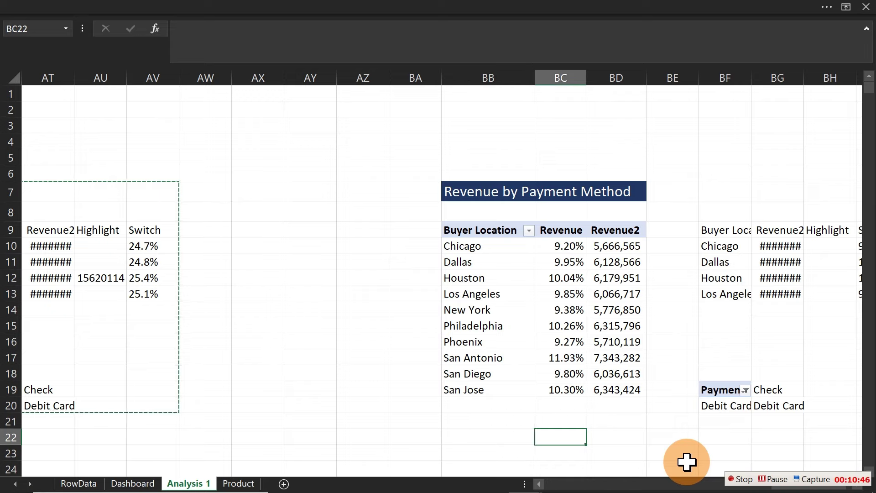
key("Right")
key("Right")
key("Right")
key("Right")
key("Right")
key("Right")
key("Right")
key("Right")
key("Right")
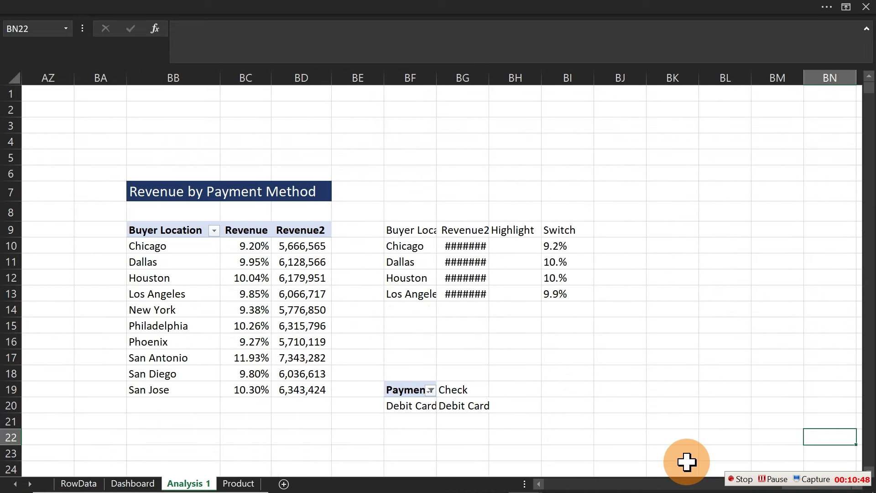
left_click(364, 407)
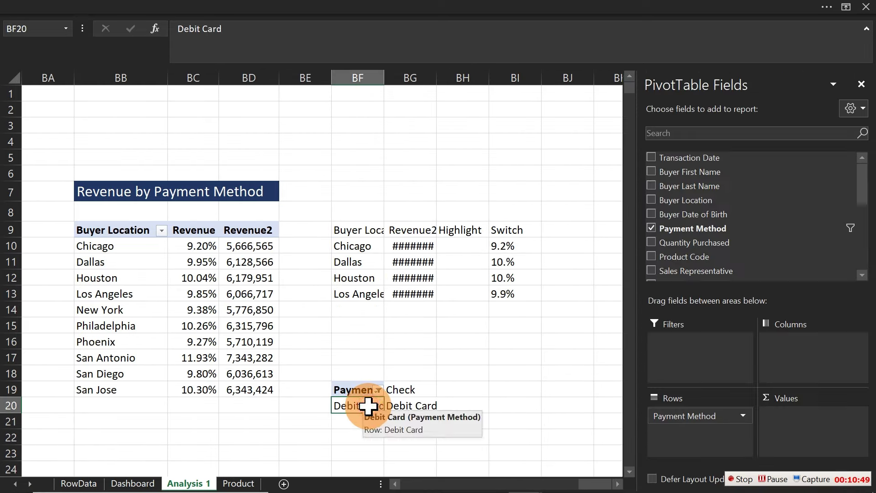
left_click_drag(685, 414, 525, 417)
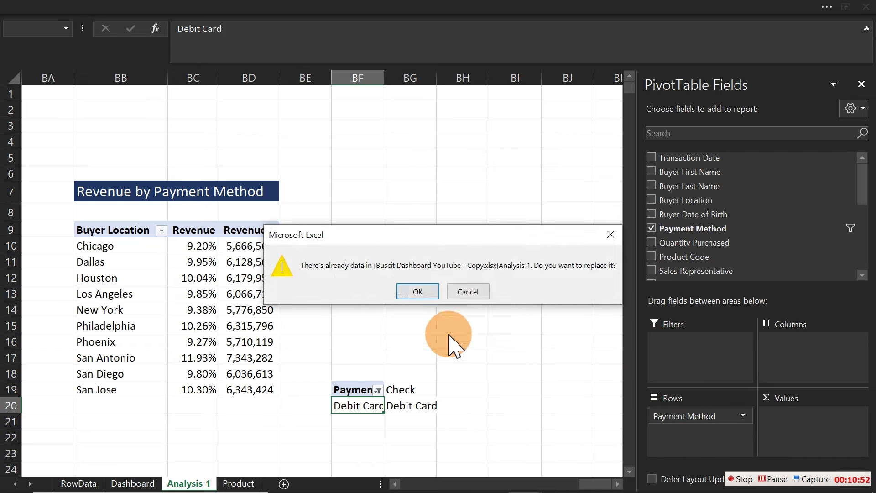
left_click(477, 296)
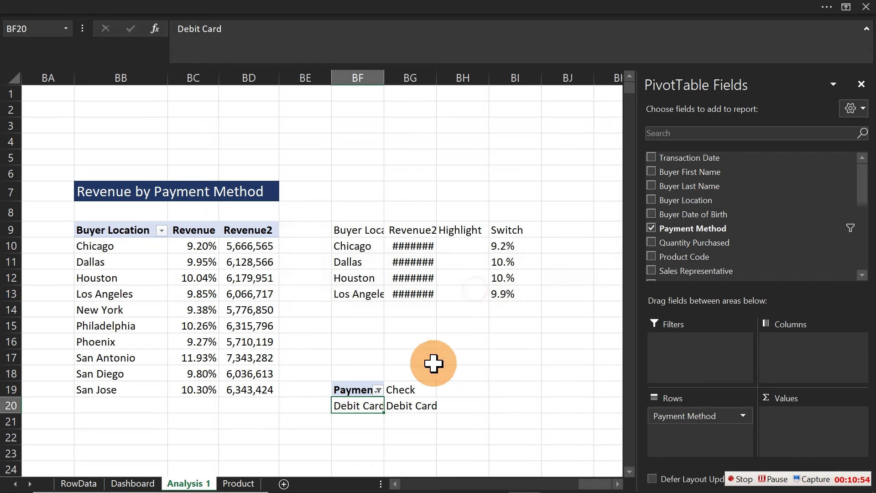
double_click(410, 409)
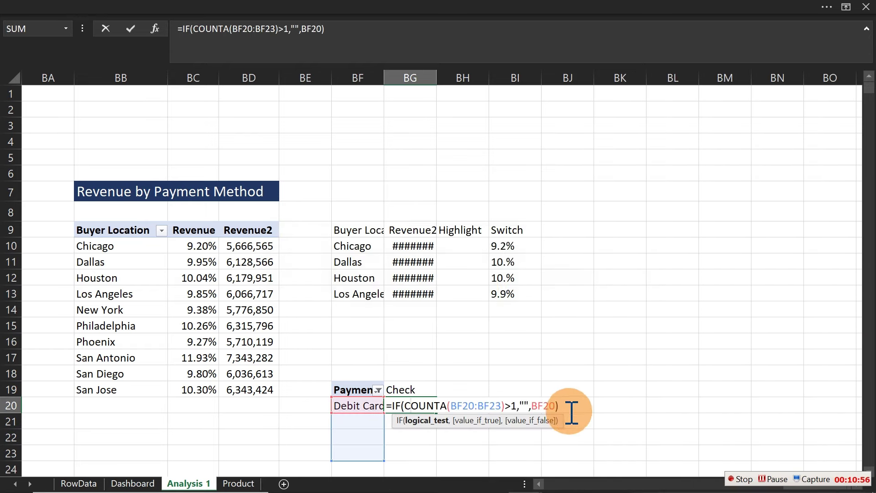
left_click_drag(388, 407, 593, 397)
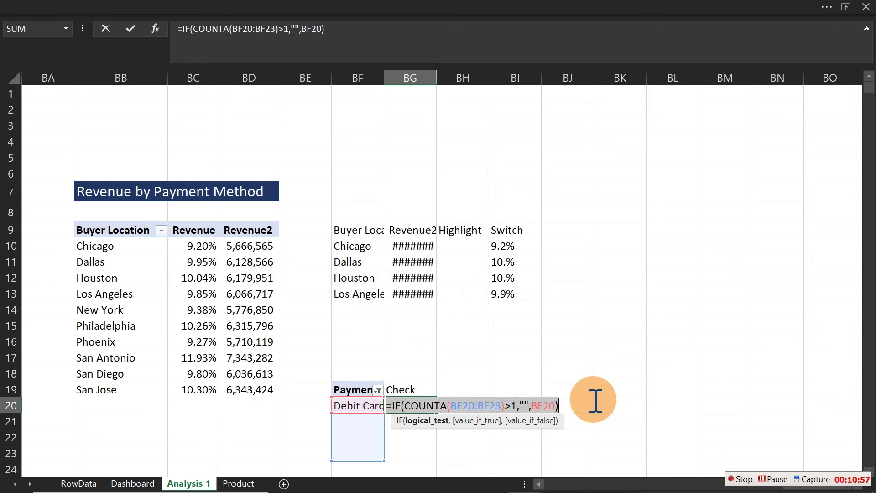
key("BackSpace")
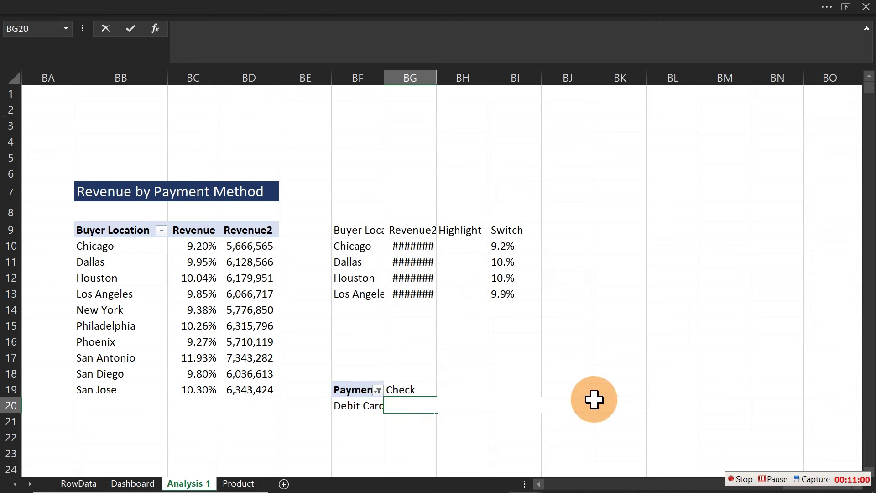
Step: Replace Payment Method with Buyer Location as the row field of the small pivot table at BF19, allowing existing data to be overwritten
left_click(358, 406)
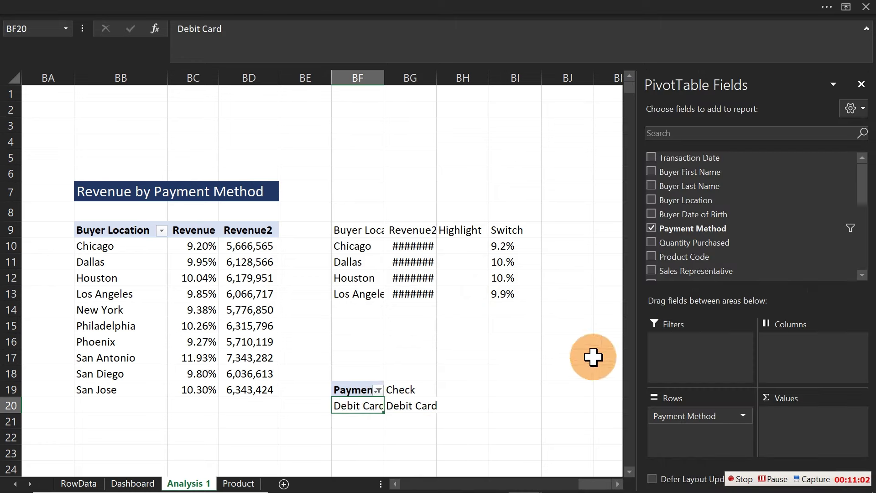
left_click_drag(683, 411, 470, 390)
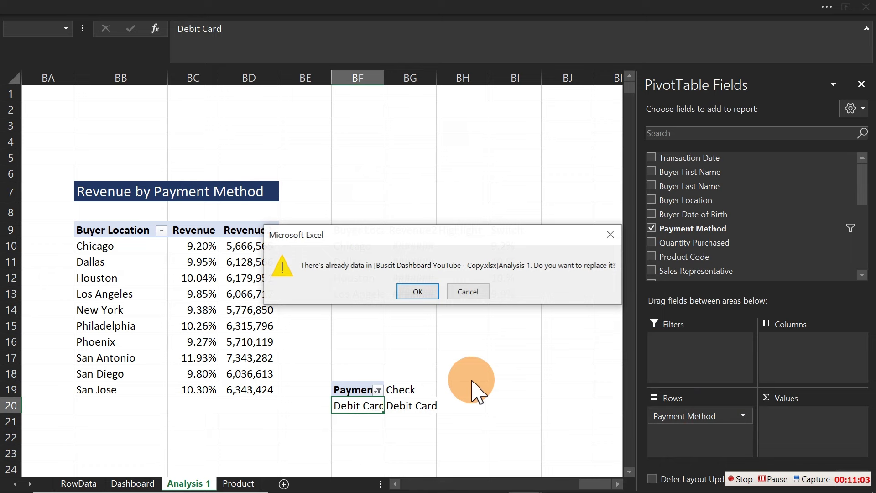
left_click(405, 292)
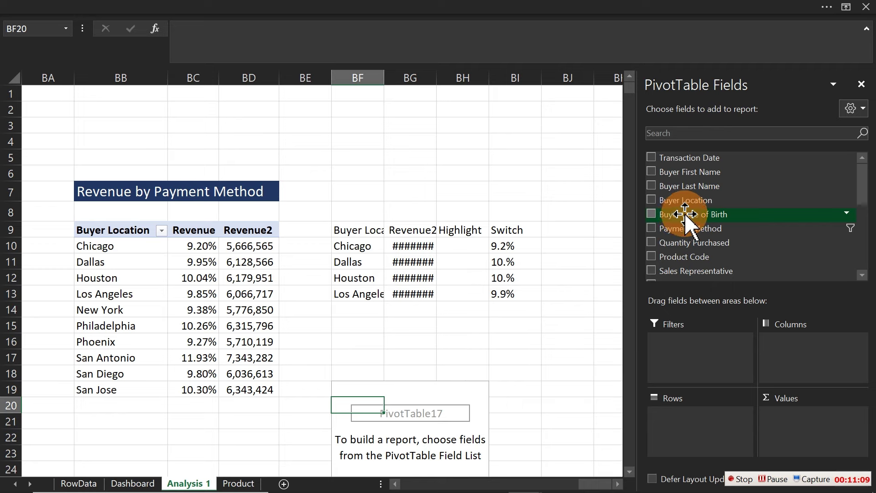
left_click_drag(685, 200, 706, 416)
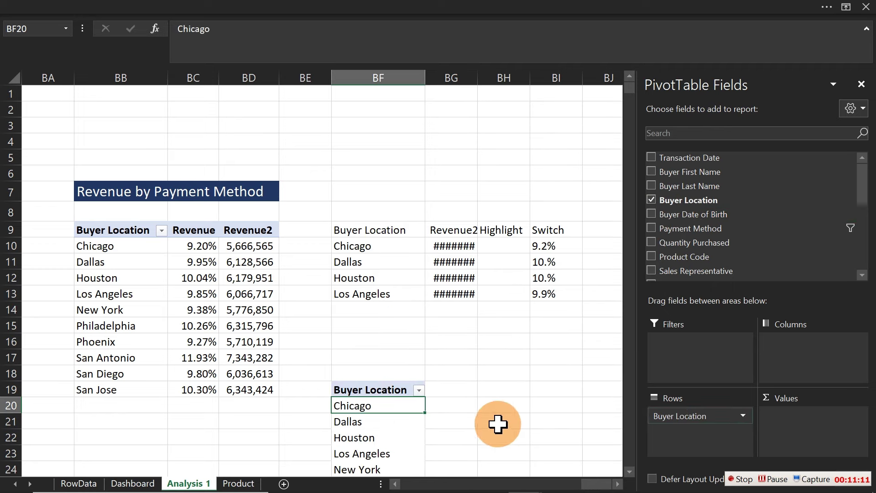
left_click(458, 407)
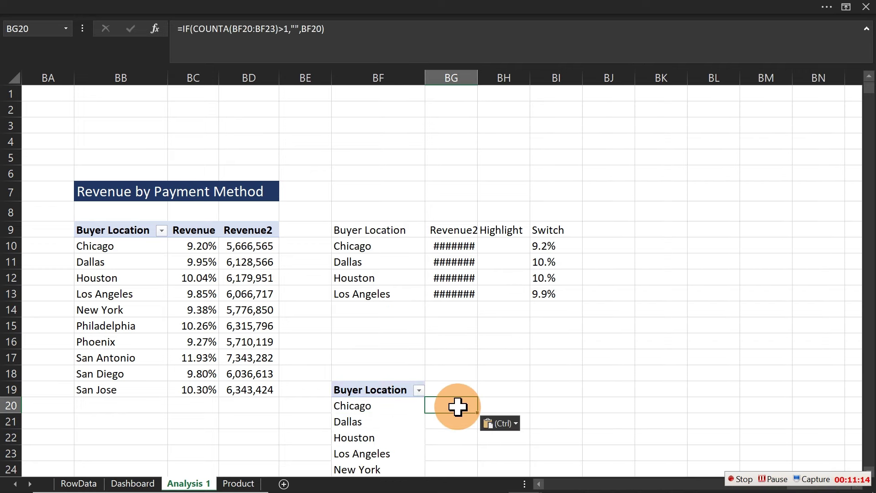
key("Down")
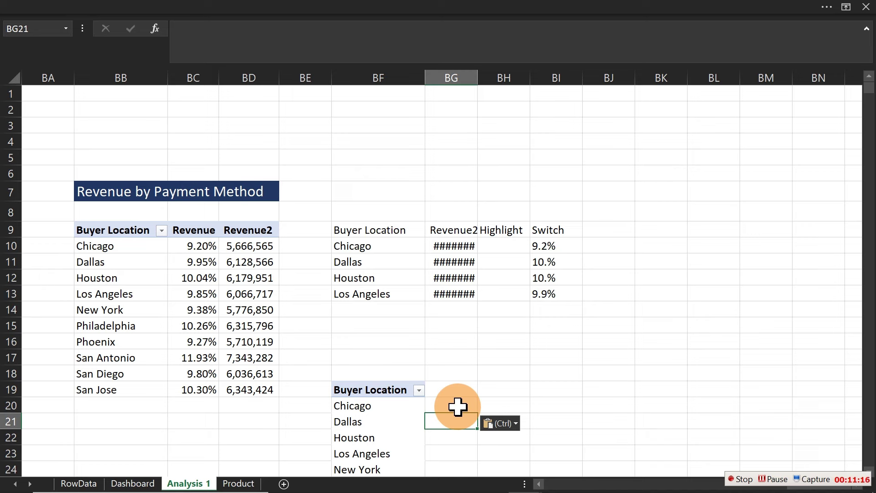
Step: Extend the COUNTA range in the formula of cell BG20 to BF20:BF46
double_click(446, 407)
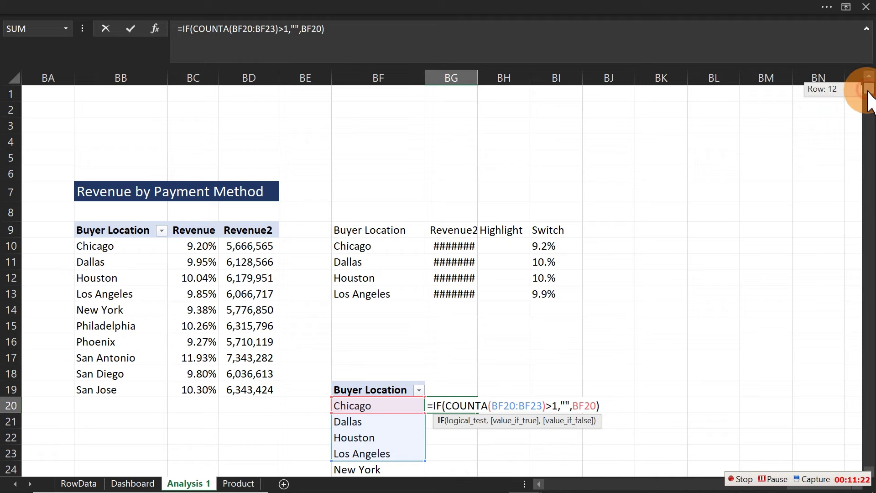
left_click_drag(869, 107, 867, 89)
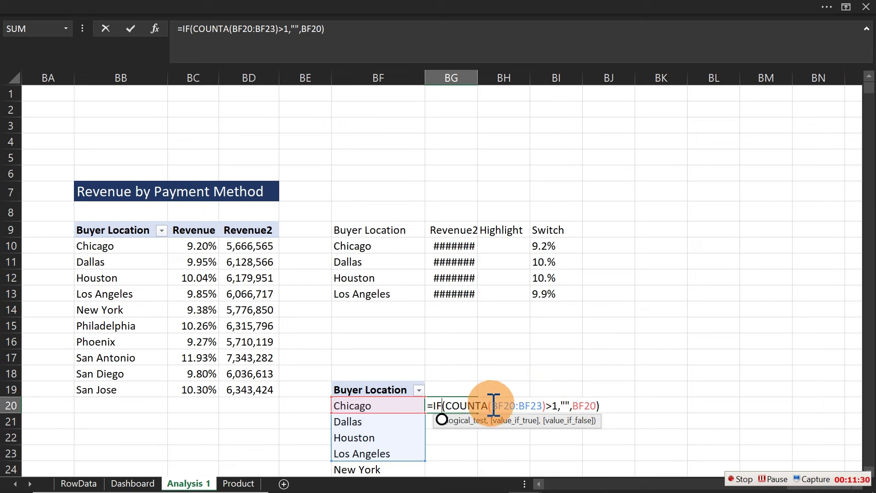
left_click_drag(494, 406, 543, 406)
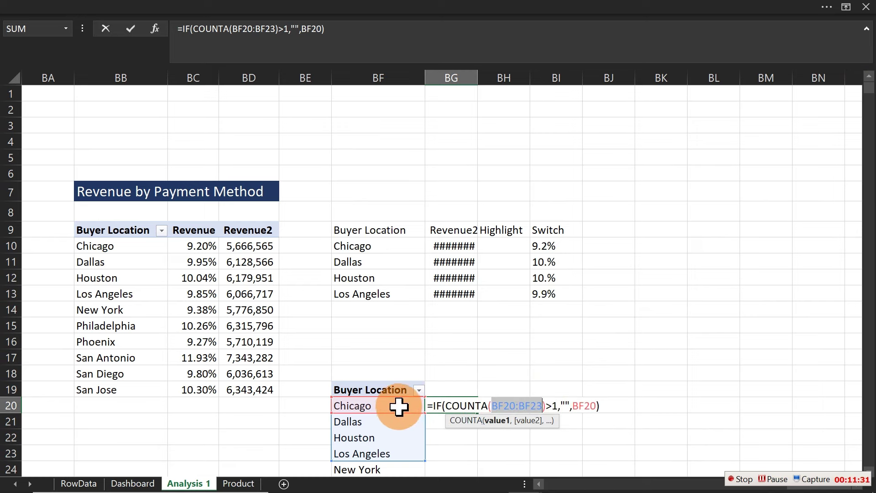
left_click_drag(398, 406, 391, 466)
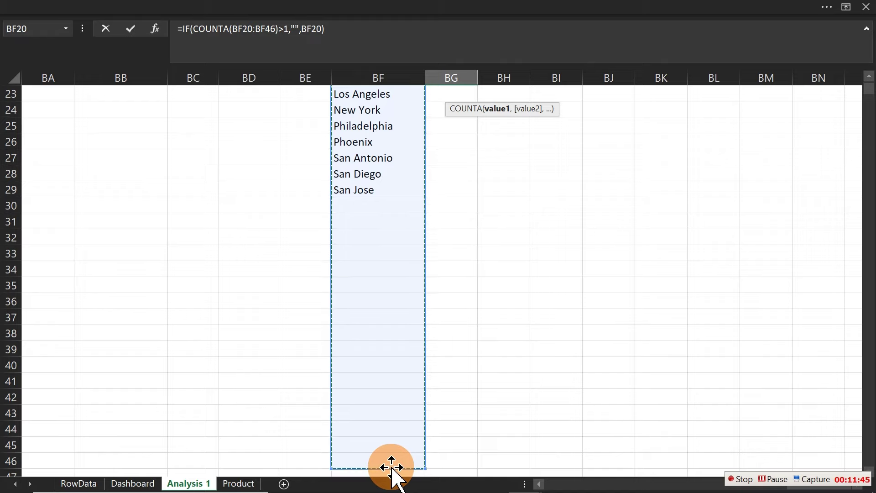
key("Return")
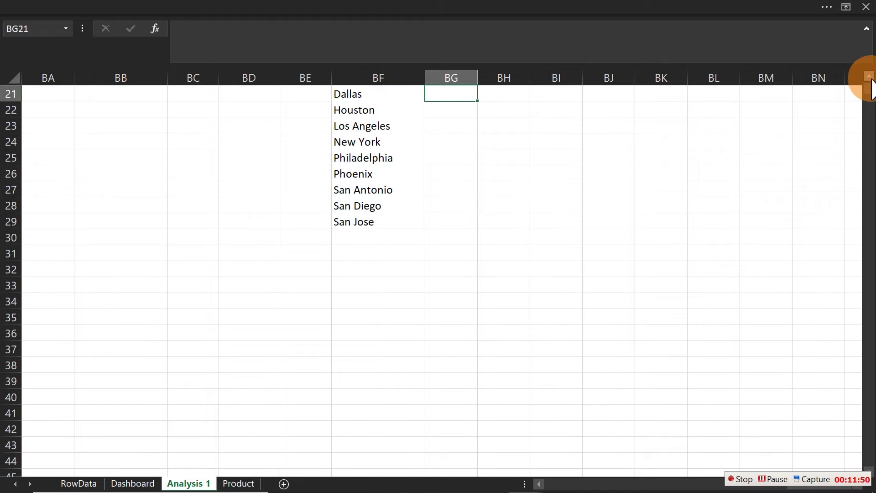
Step: Add a Buyer Location slicer for the small pivot table at BF19 and place it over the lower rows of the revenue pivot table
left_click_drag(871, 81, 870, 74)
left_click(348, 354)
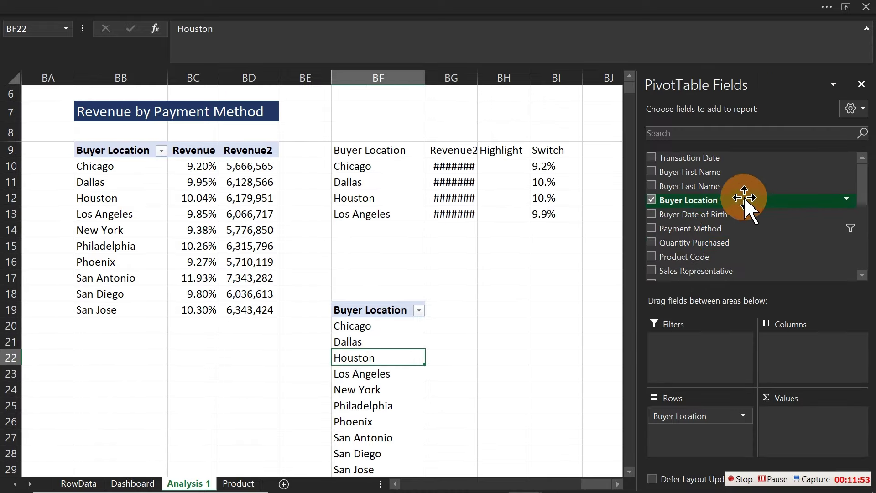
right_click(712, 201)
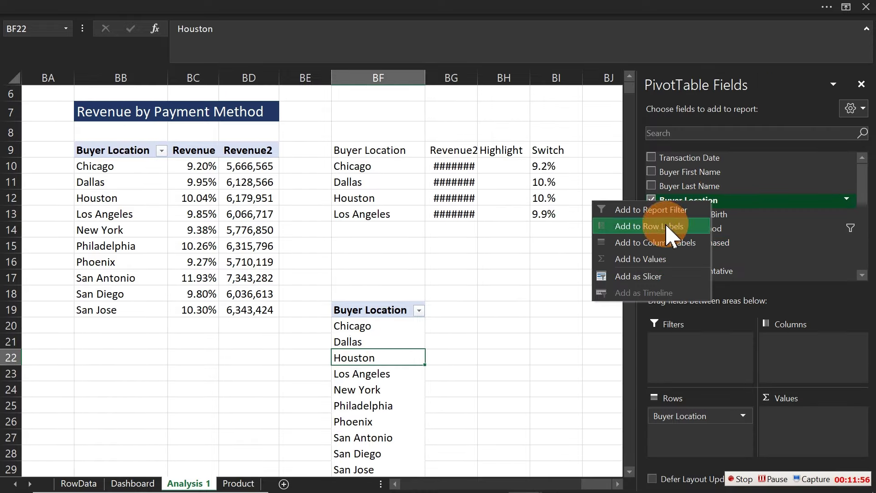
left_click(641, 277)
left_click_drag(286, 197, 132, 271)
Step: Try the Buyer Location slicer with Chicago and Houston, clear its filter and select Dallas
left_click(155, 297)
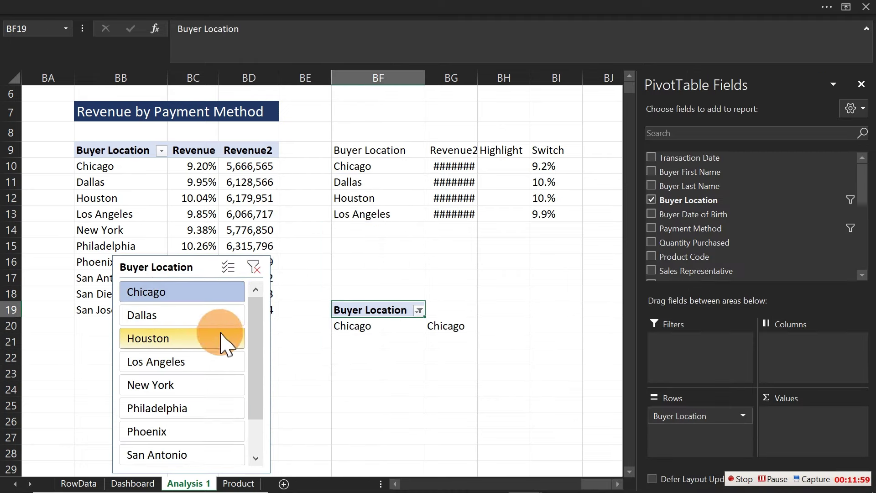
left_click(212, 340)
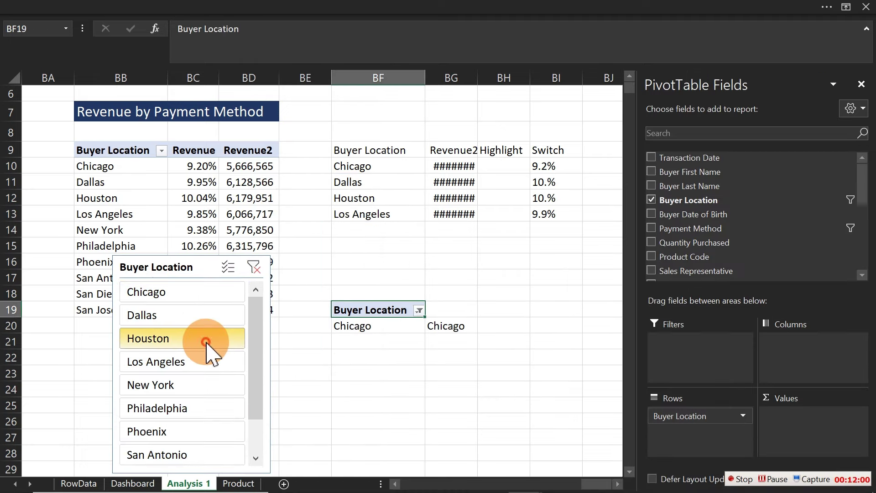
left_click(254, 267)
left_click(197, 324)
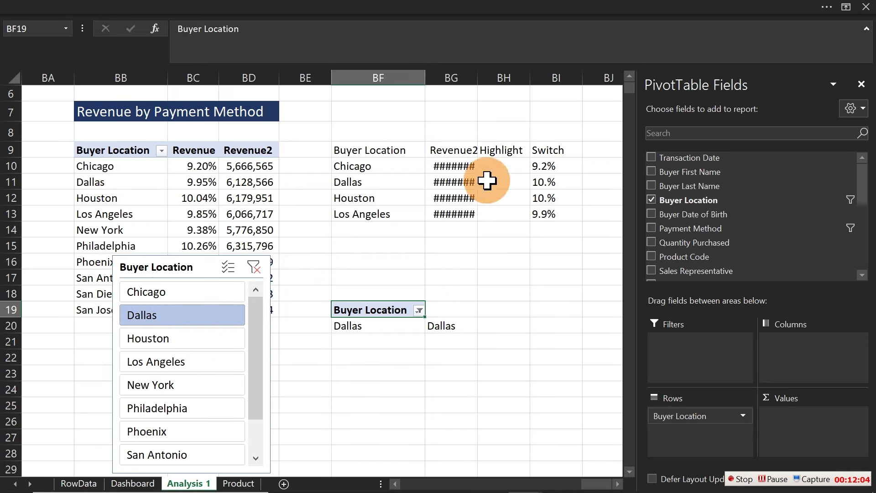
Step: Change the Highlight formula in BH10 to =IF(BF10=$BG$20,BG10,""), fill it down to BH13, and select Los Angeles in the slicer
left_click(501, 166)
double_click(499, 167)
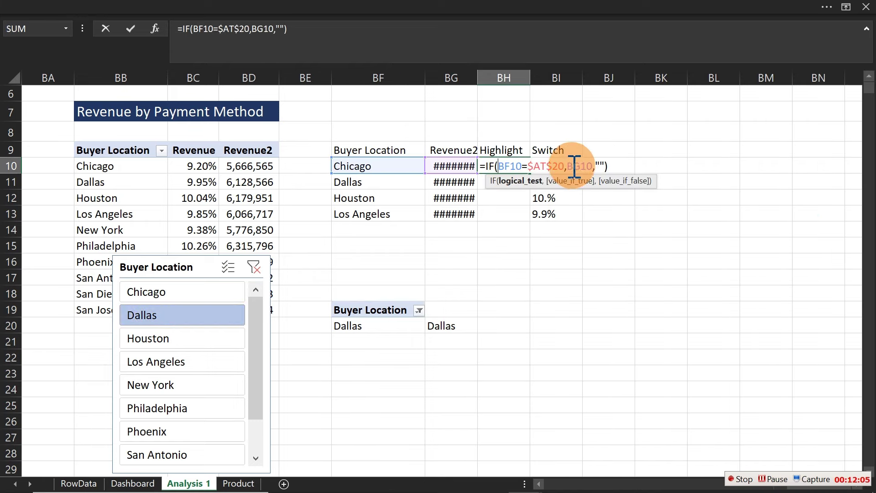
left_click_drag(566, 166, 528, 166)
left_click(430, 324)
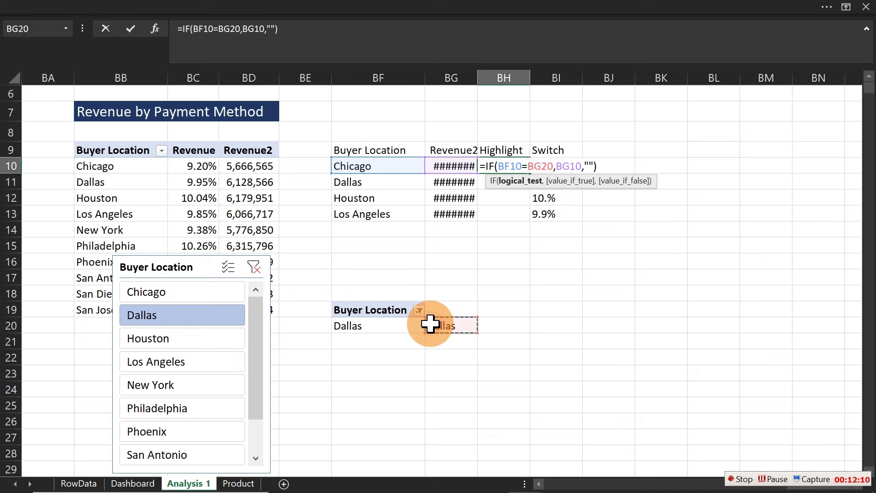
key("Return")
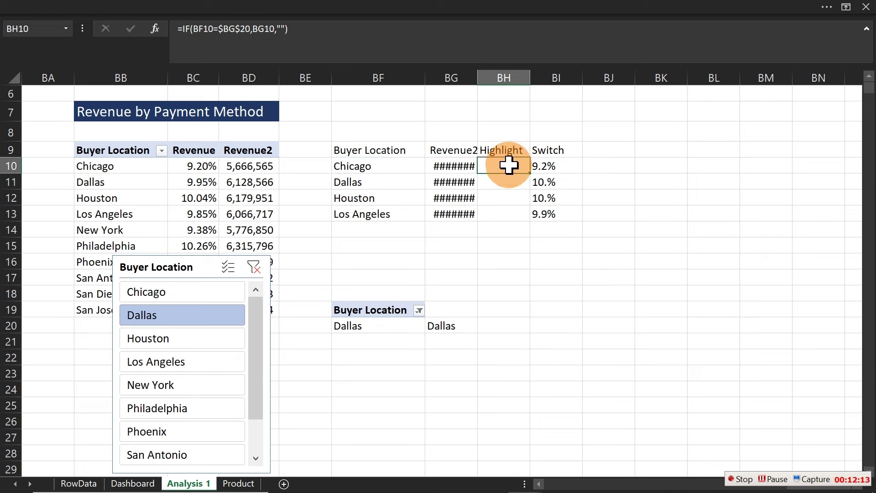
double_click(530, 174)
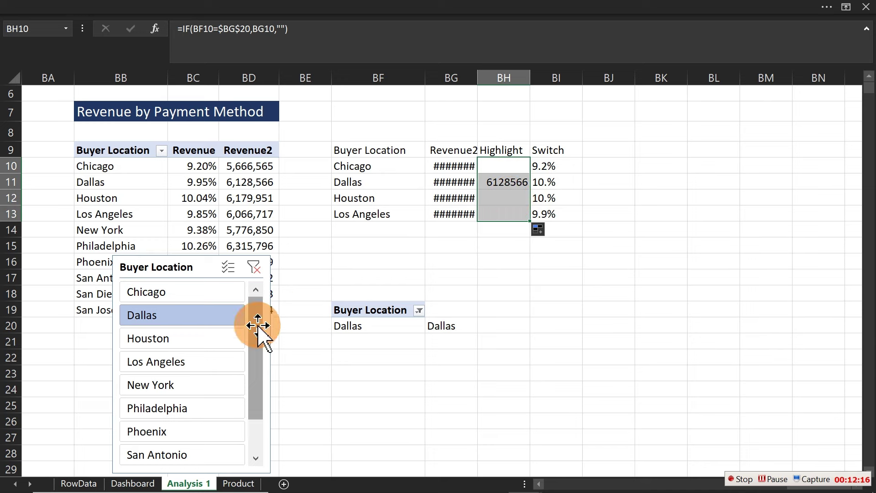
left_click(177, 363)
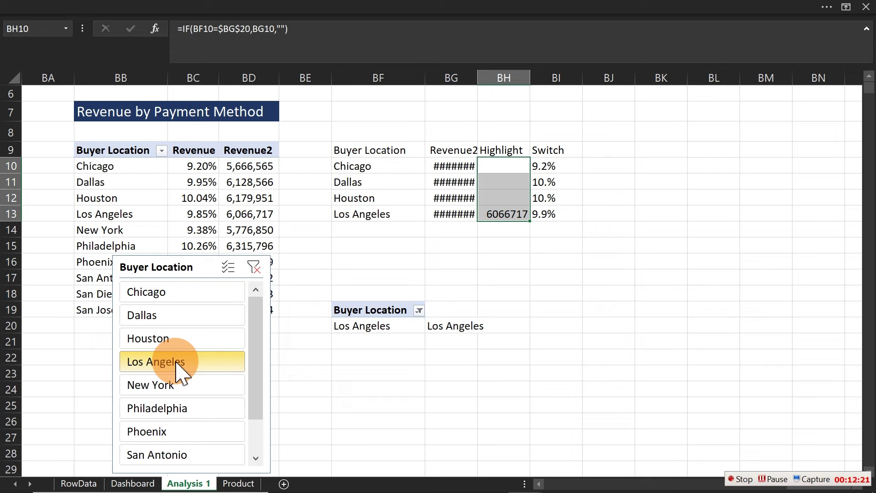
left_click(626, 374)
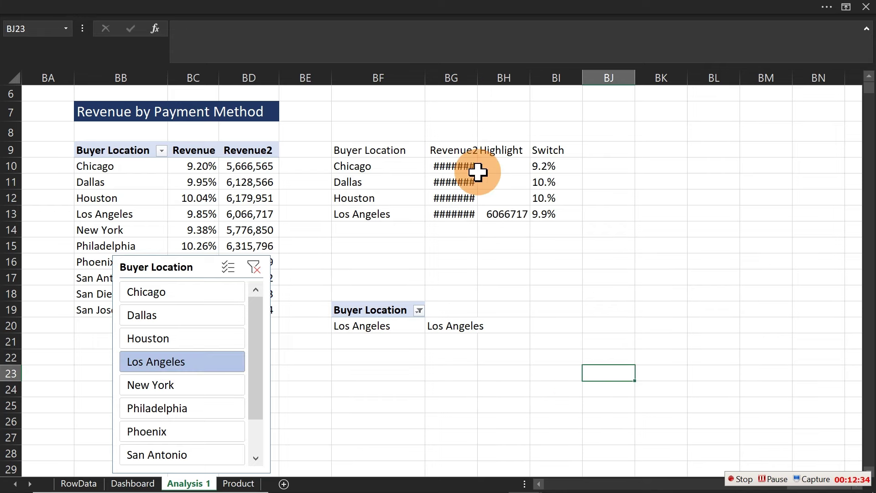
Step: Try inserting a column chart from the range BF9:BH13, then undo the insertion
left_click_drag(350, 152, 503, 214)
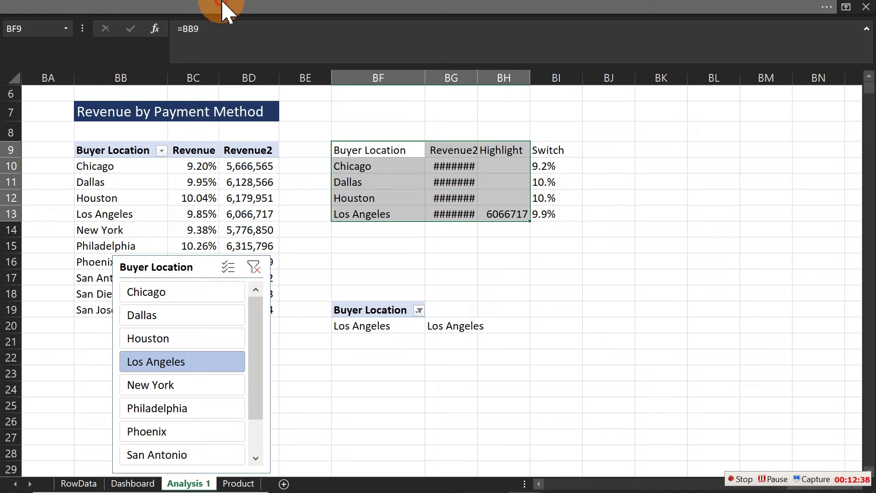
left_click(221, 4)
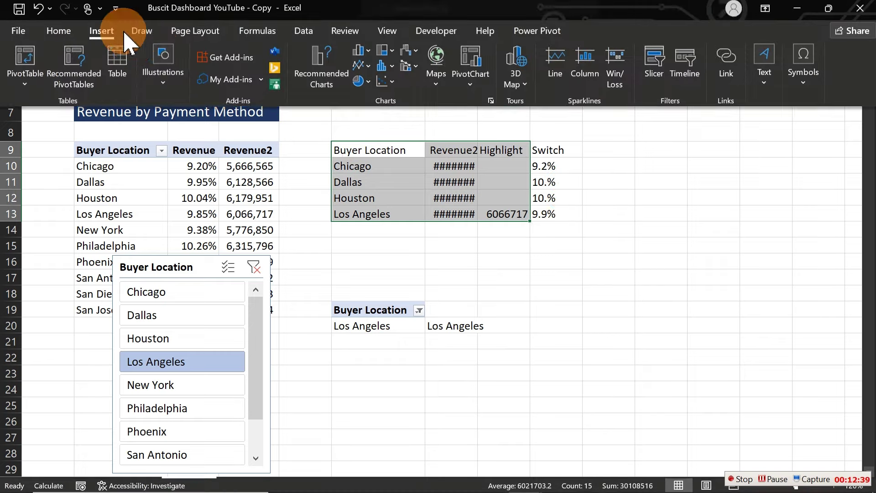
left_click(367, 55)
left_click(370, 102)
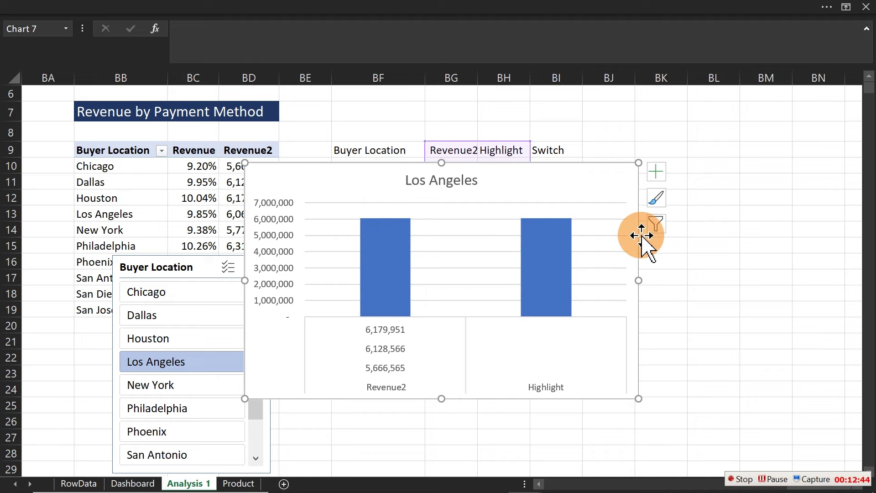
key("ctrl+z")
Step: Insert the recommended Clustered Column chart for the range BF9:BH13
left_click(187, 8)
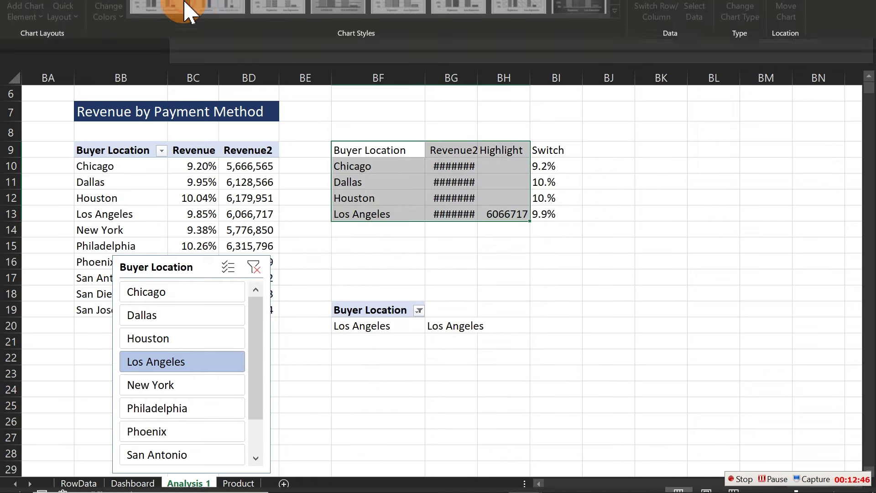
left_click(102, 35)
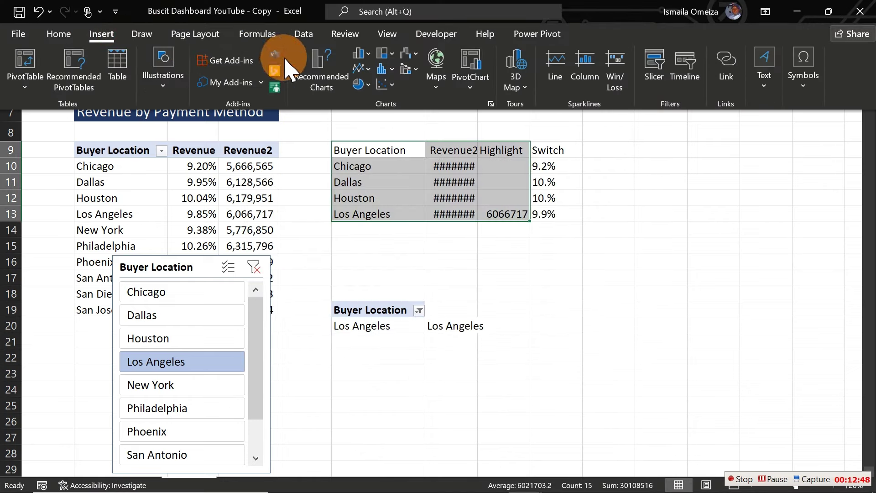
left_click(329, 75)
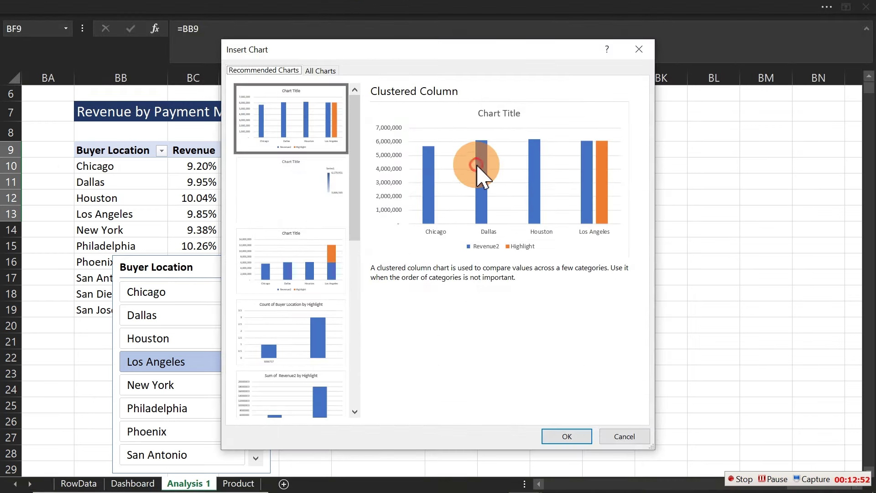
left_click(567, 436)
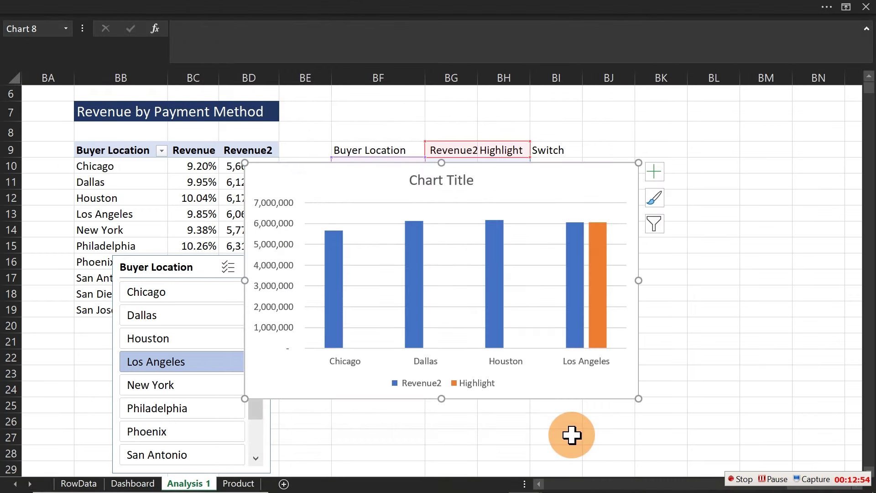
Step: Remove the vertical axis, the legend and the chart title from the buyer location column chart
left_click(232, 267)
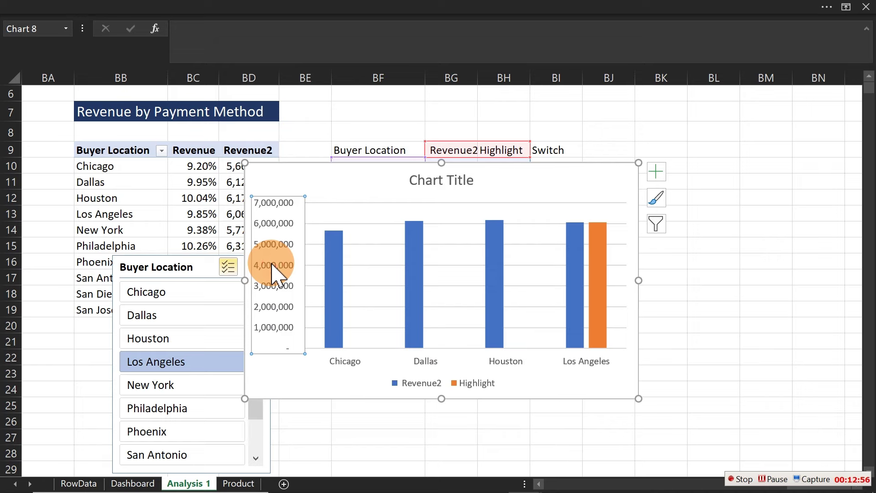
key("Delete")
left_click(472, 384)
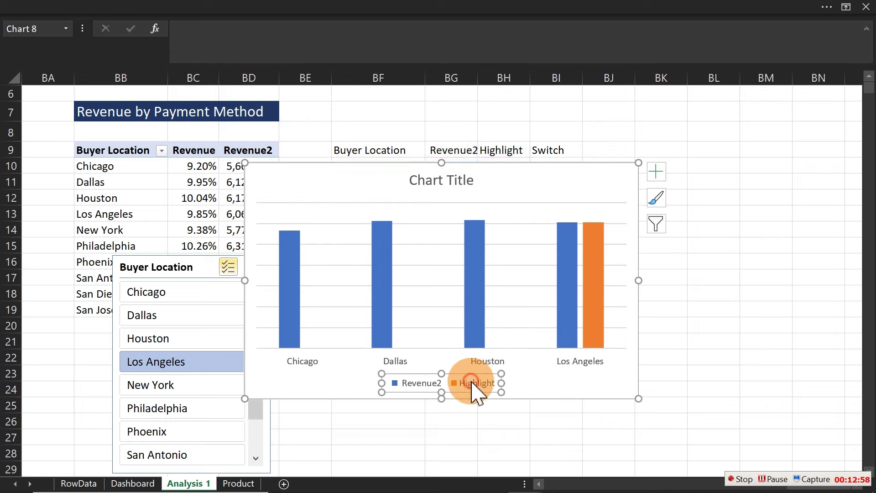
key("Delete")
left_click(469, 185)
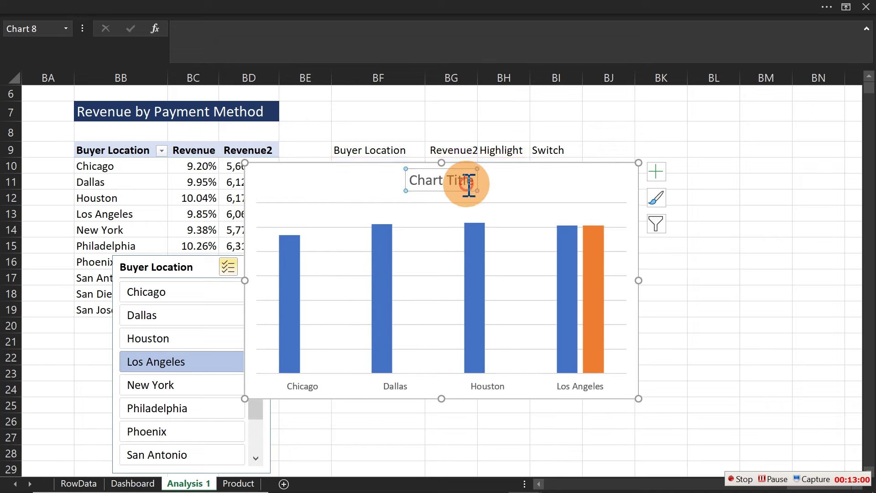
key("Delete")
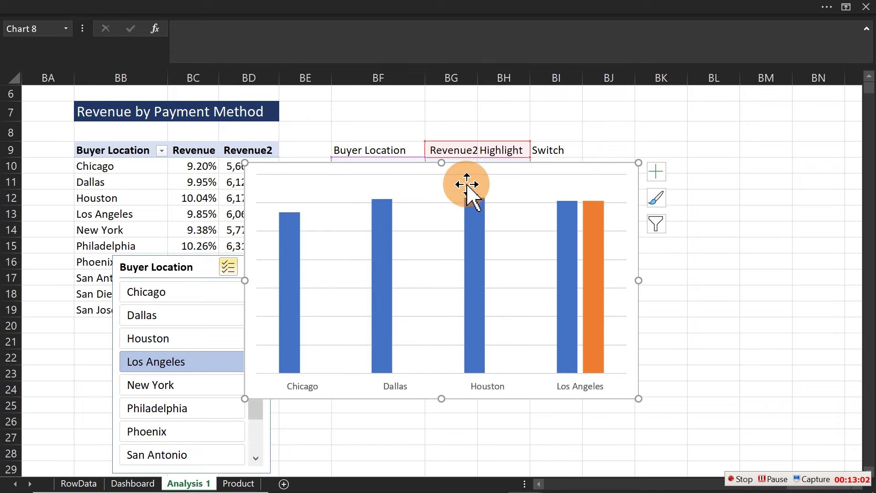
Step: Add data labels to the Revenue2 series of the buyer location column chart
left_click(473, 227)
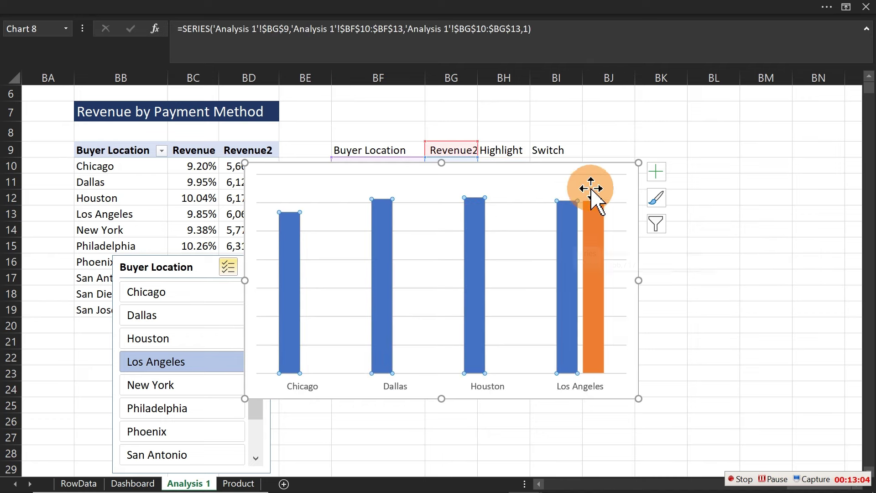
left_click(656, 172)
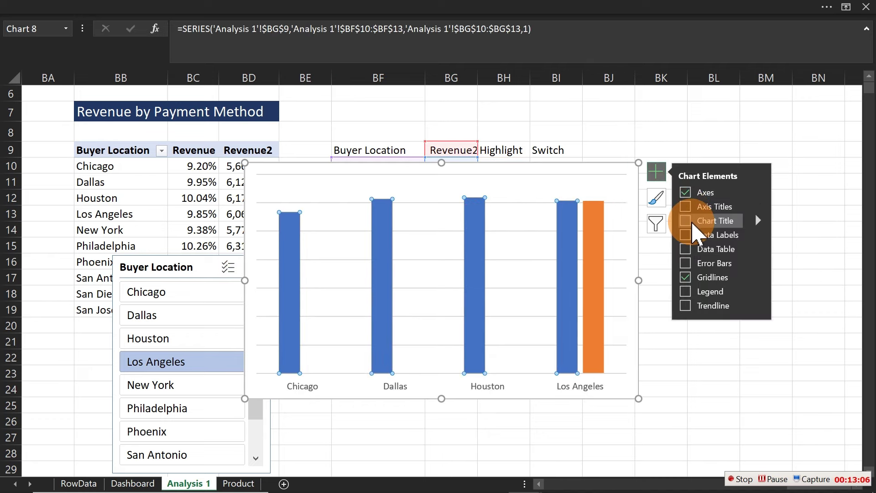
left_click(686, 235)
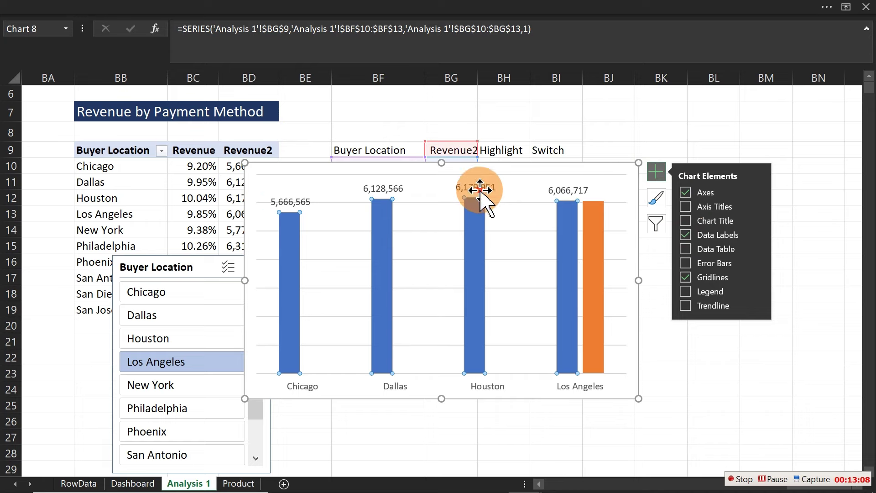
left_click(479, 188)
Step: Delete the buyer location column chart after shrinking it and moving it beside the Switch column
left_click_drag(639, 164, 817, 214)
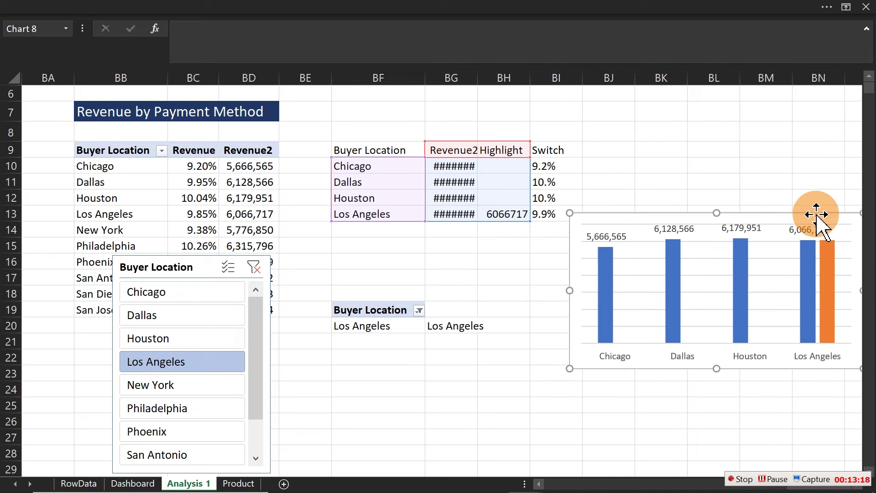
key("Delete")
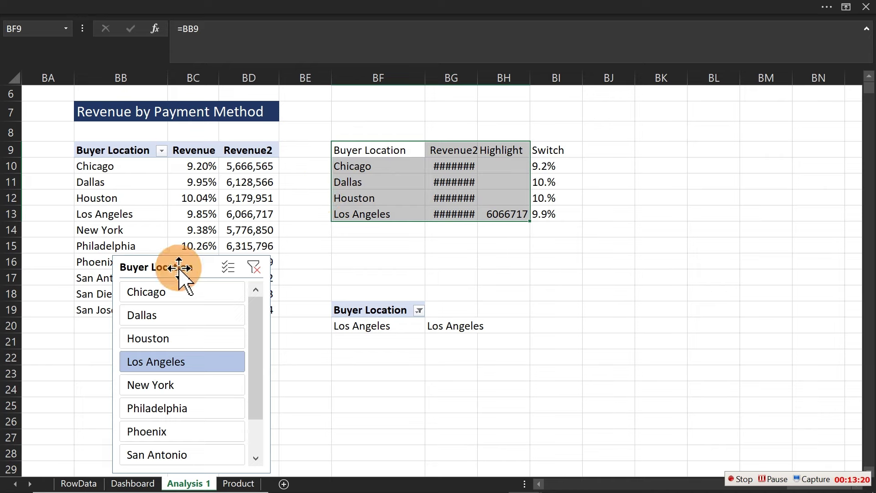
Step: Move the Buyer Location slicer out to columns BL to BN and relocate the filtered helper pivot table and its linked cell to BK10
left_click_drag(177, 268, 748, 178)
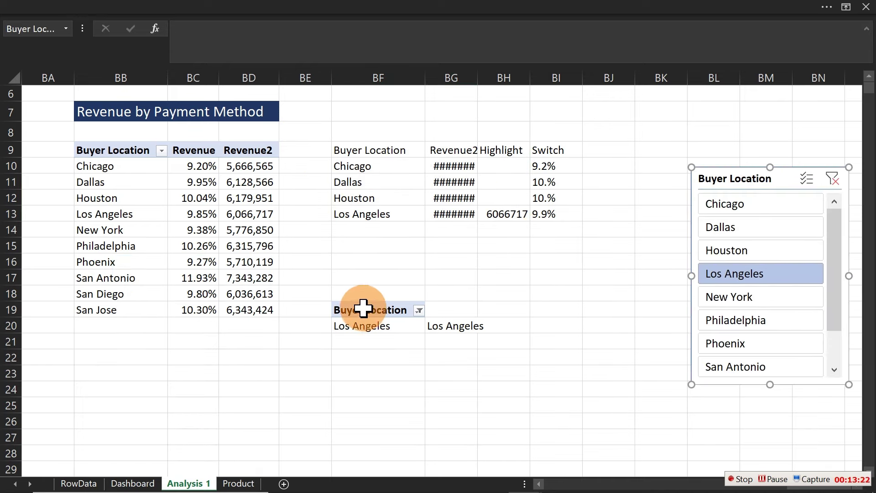
left_click_drag(368, 308, 468, 336)
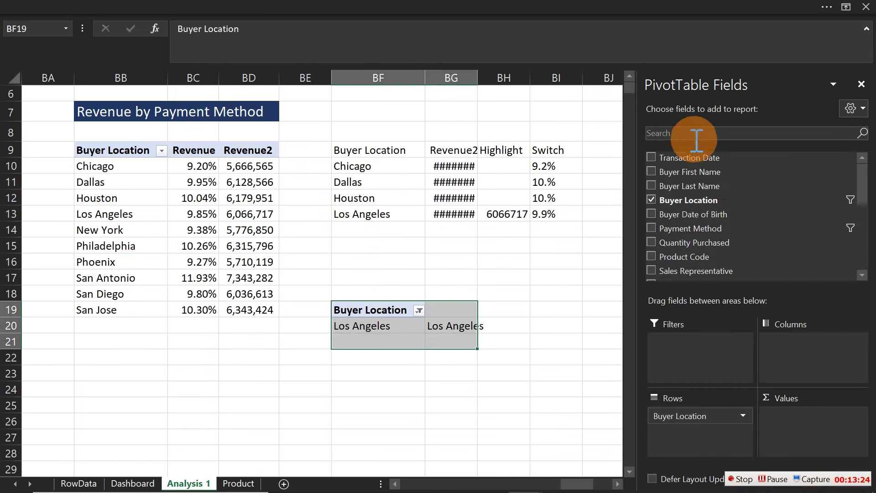
left_click(857, 89)
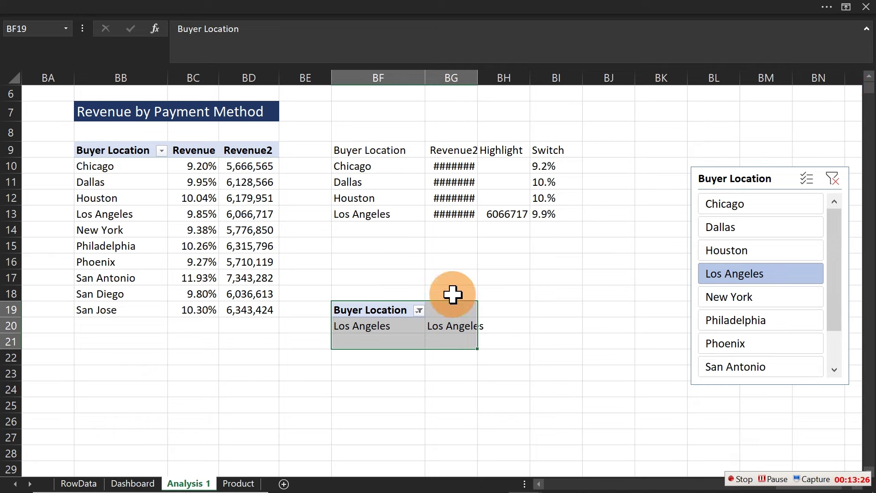
left_click_drag(450, 302, 681, 166)
left_click(485, 248)
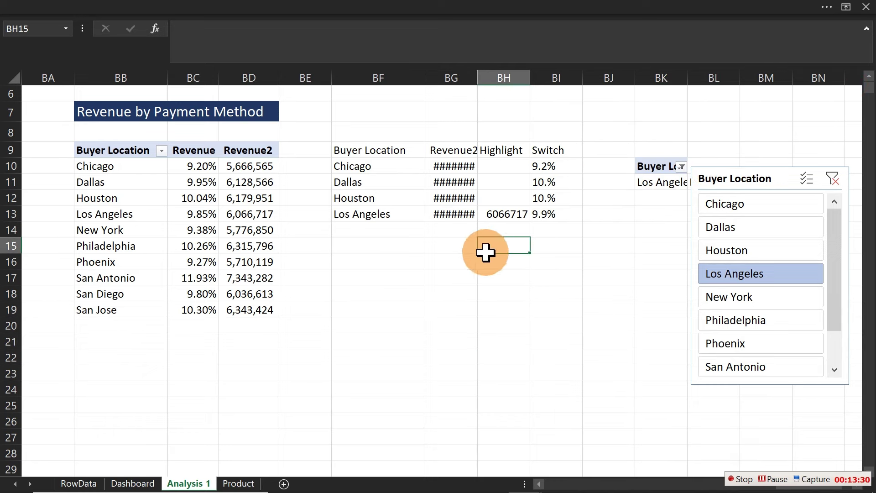
double_click(507, 169)
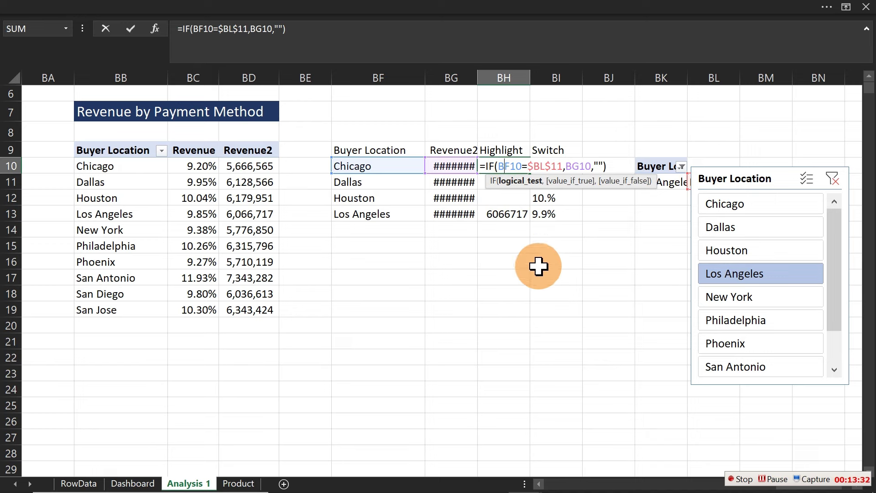
key("Escape")
Step: Fill the formulas in BF13:BI13 down to row 19 and widen column BG to fit the revenue figures
left_click_drag(349, 216, 565, 324)
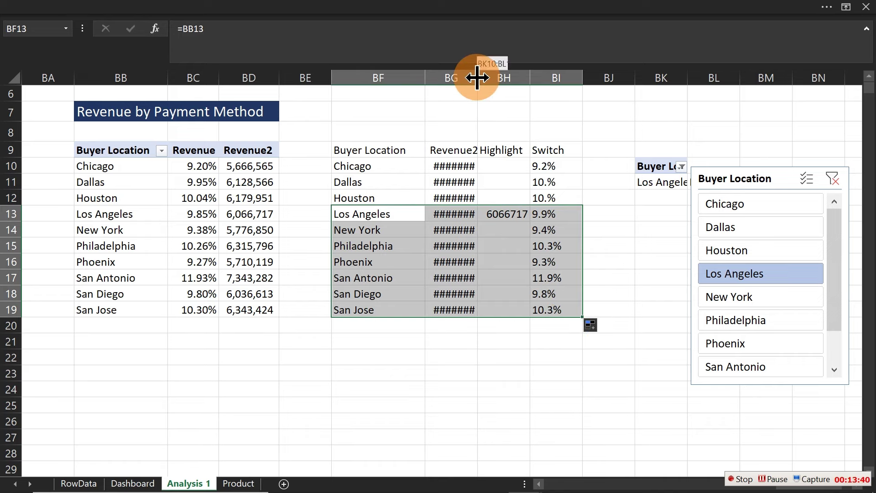
left_click_drag(478, 78, 485, 77)
double_click(519, 230)
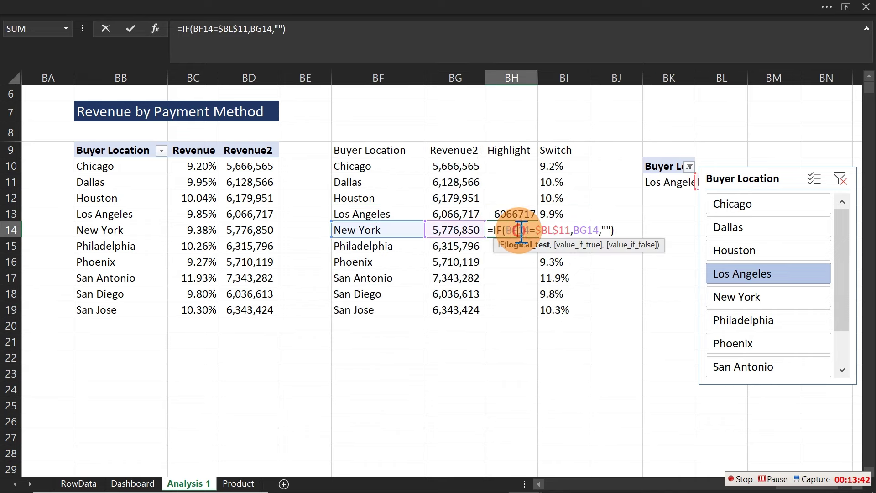
key("Escape")
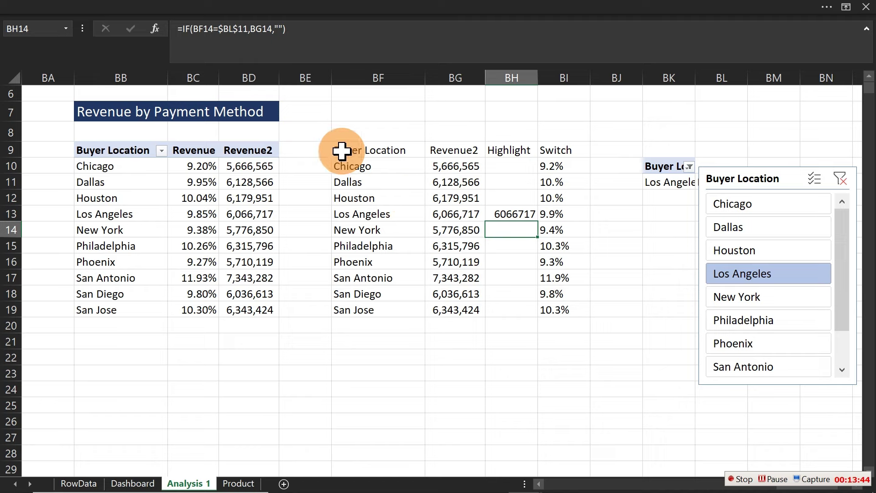
Step: Insert the recommended Clustered Column chart for the range BF9:BH19
left_click_drag(342, 151, 509, 307)
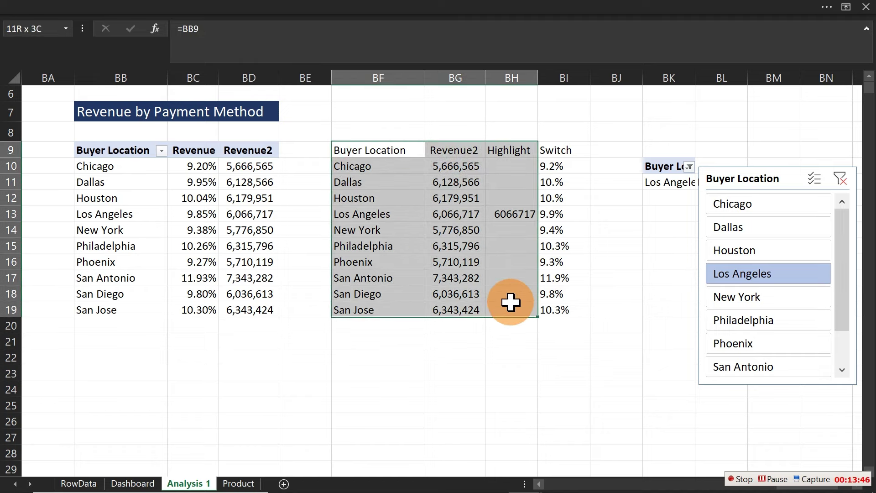
left_click(112, 10)
left_click(102, 34)
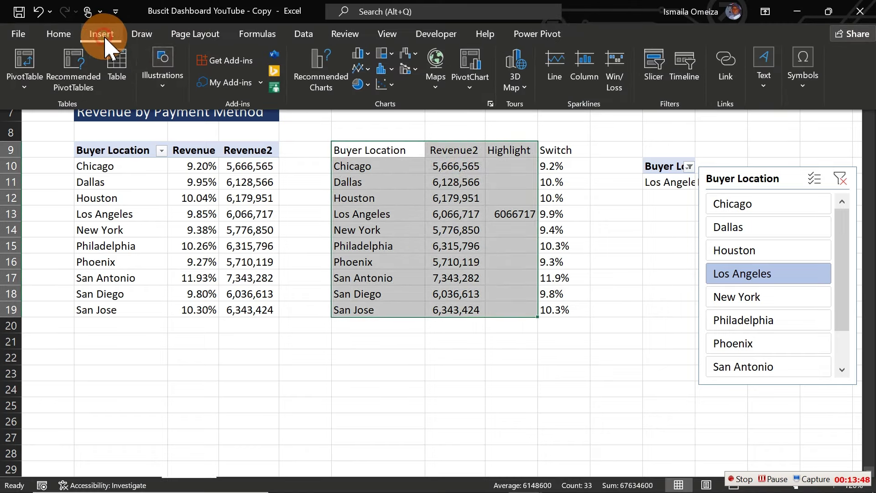
left_click(328, 70)
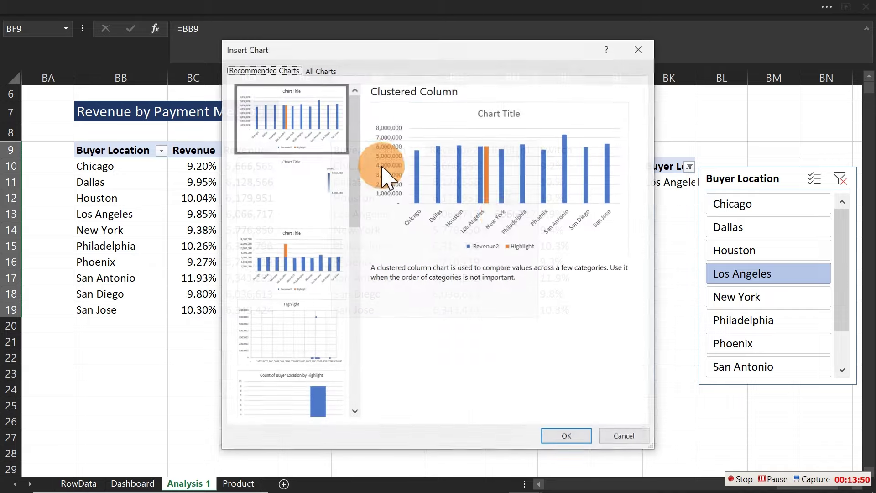
left_click(567, 436)
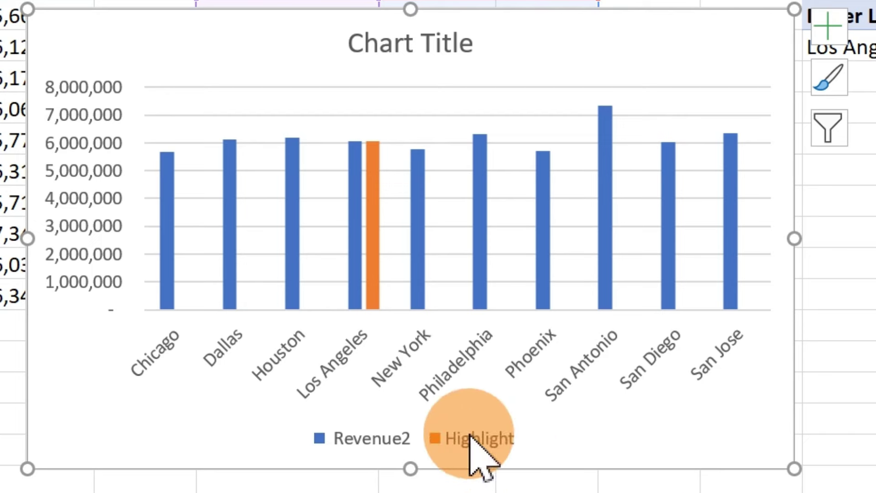
Step: Delete the legend, the vertical axis and the chart title from the new ten-city column chart
left_click(443, 438)
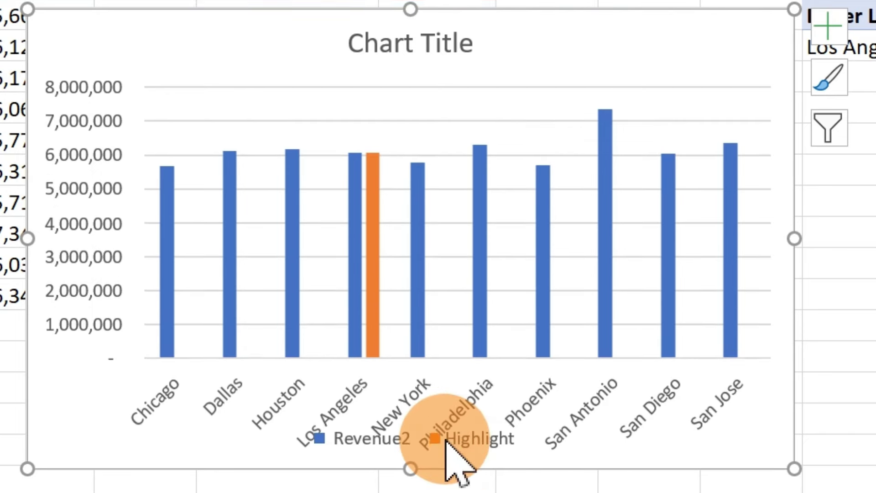
key("Delete")
left_click(76, 230)
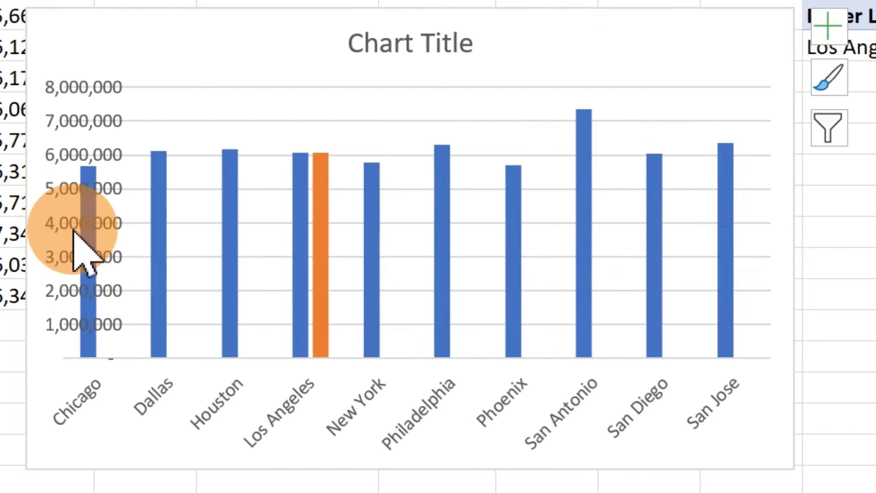
key("Delete")
left_click(474, 45)
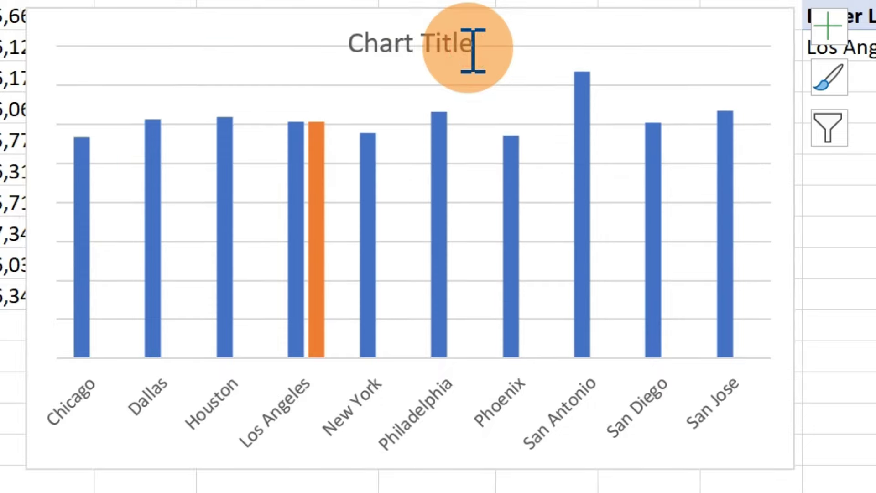
key("Delete")
Step: Change the buyer location chart's type from column to a clustered Bar chart with the cities as categories
right_click(445, 114)
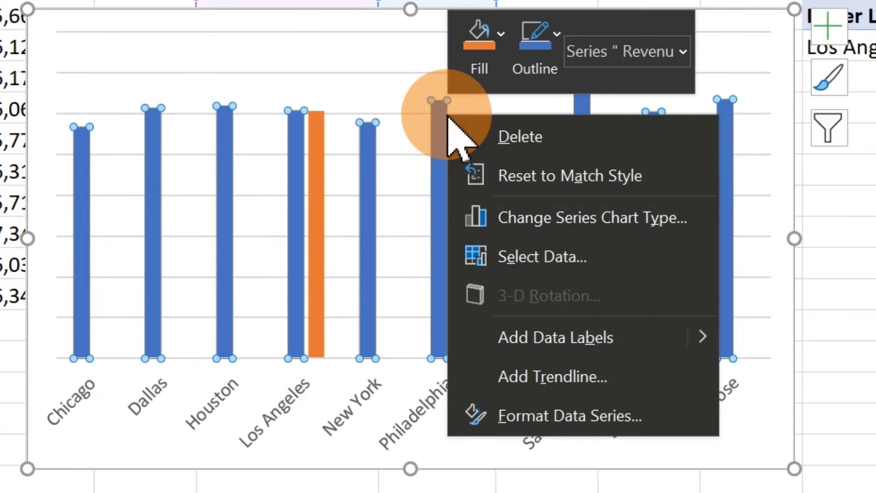
left_click(590, 219)
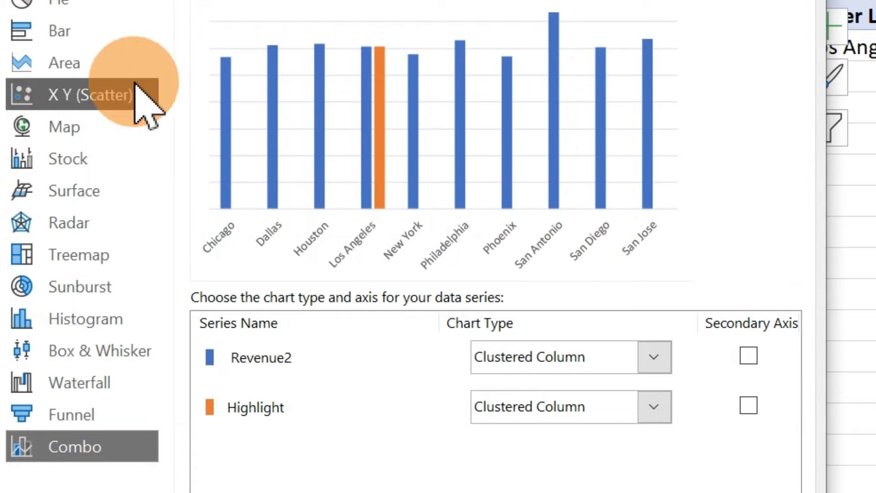
left_click(60, 30)
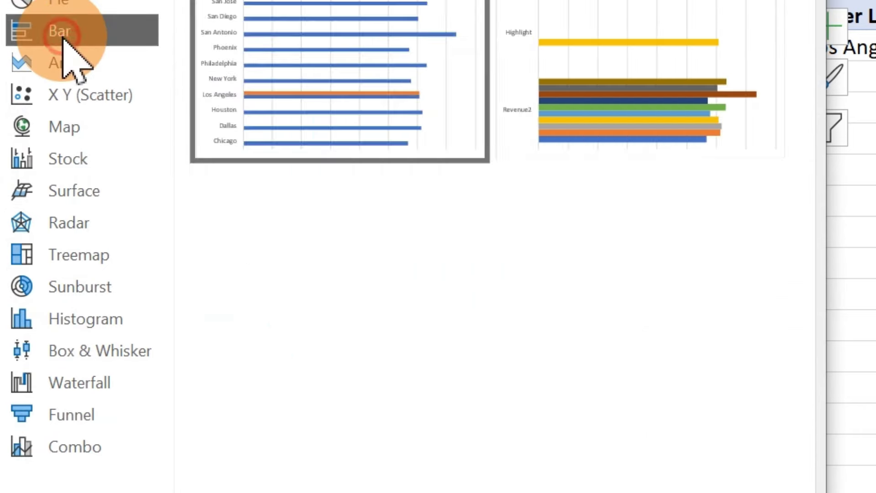
mouse_move(413, 59)
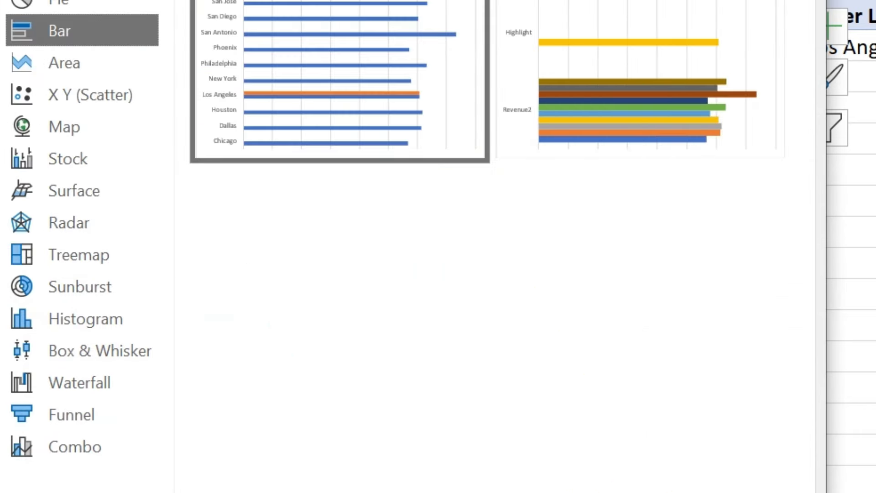
key("Return")
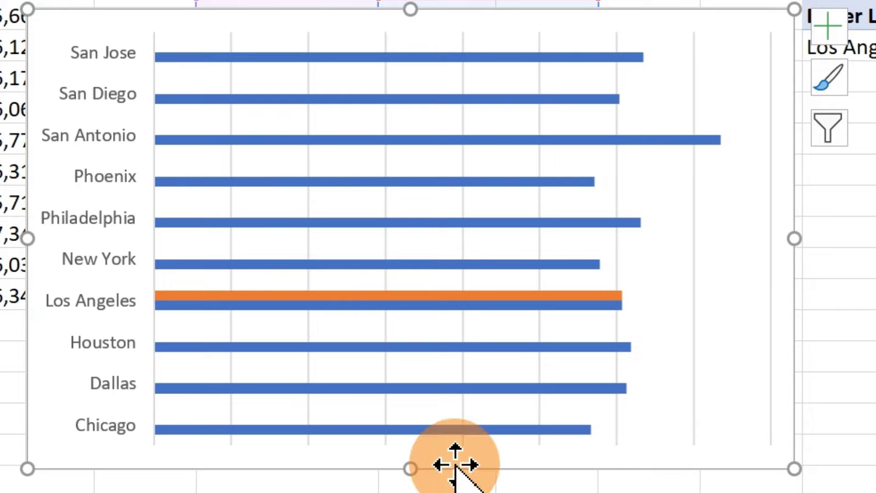
Step: Move the chart clear of the pivot table and sort the pivot's Revenue2 column from largest to smallest
left_click_drag(179, 14, 426, 20)
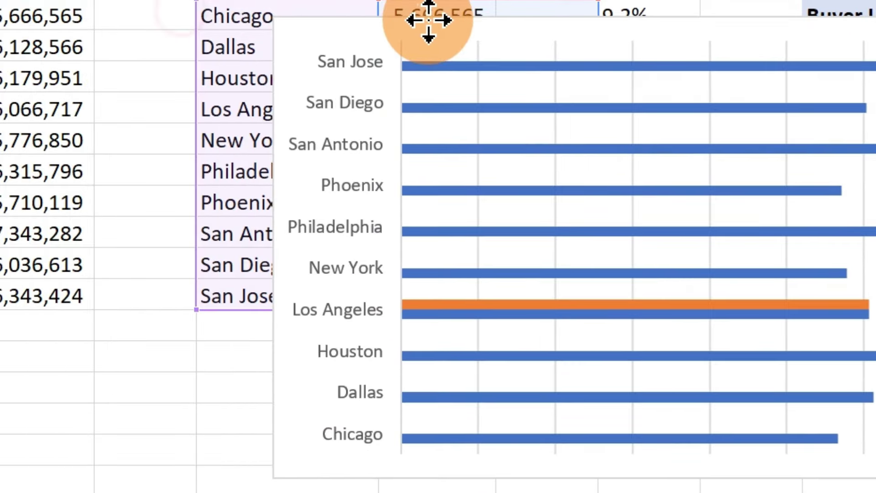
left_click(51, 13)
right_click(51, 14)
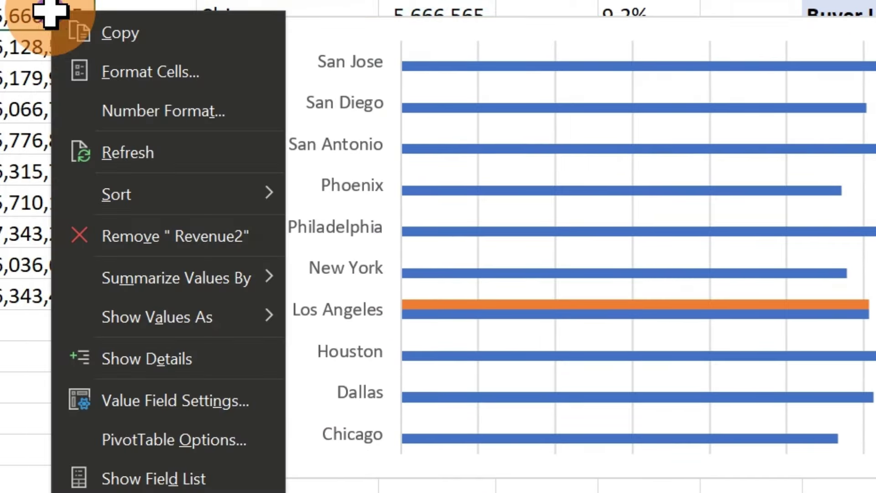
left_click(137, 194)
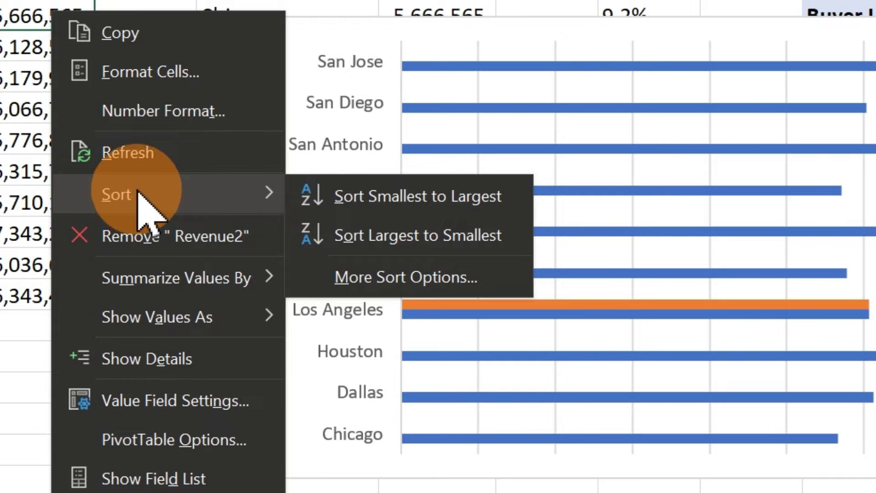
left_click(347, 236)
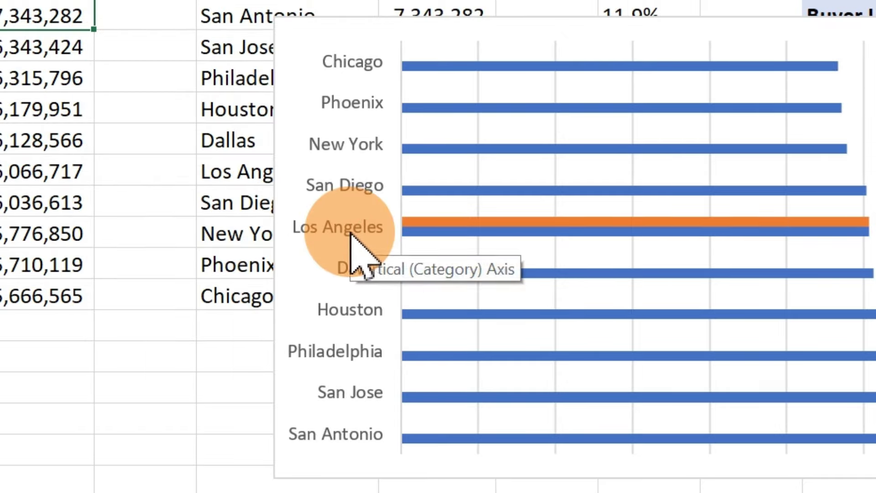
Step: Set the bar chart's vertical category axis to list the categories in reverse order
left_click(368, 314)
double_click(299, 285)
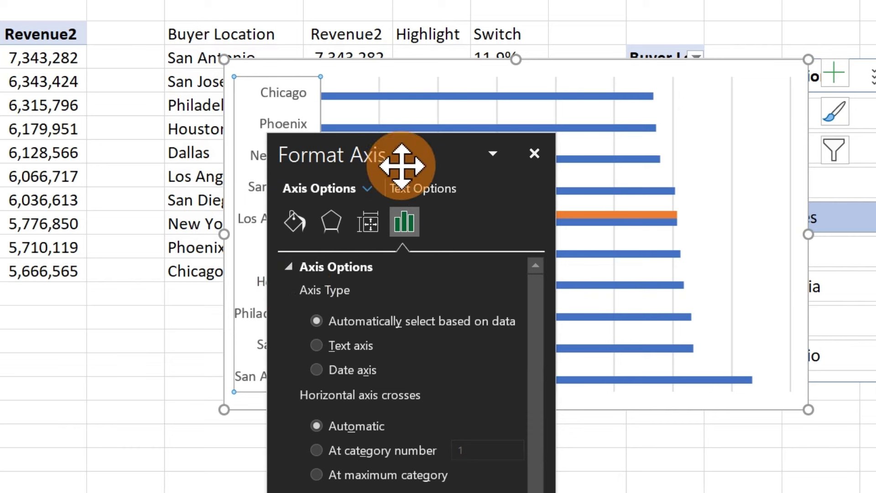
left_click_drag(397, 166, 26, 4)
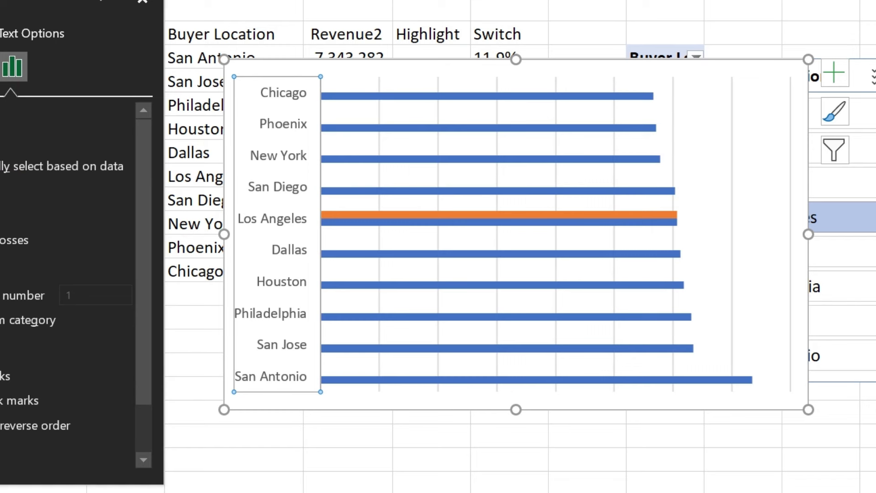
left_click(2, 425)
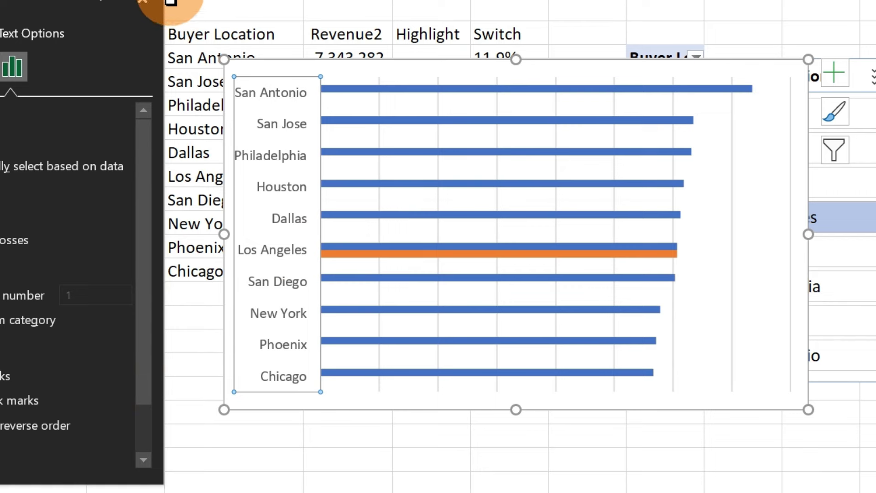
Step: Set the Revenue2 series overlap to 100% and its gap width to 69%
left_click(585, 123)
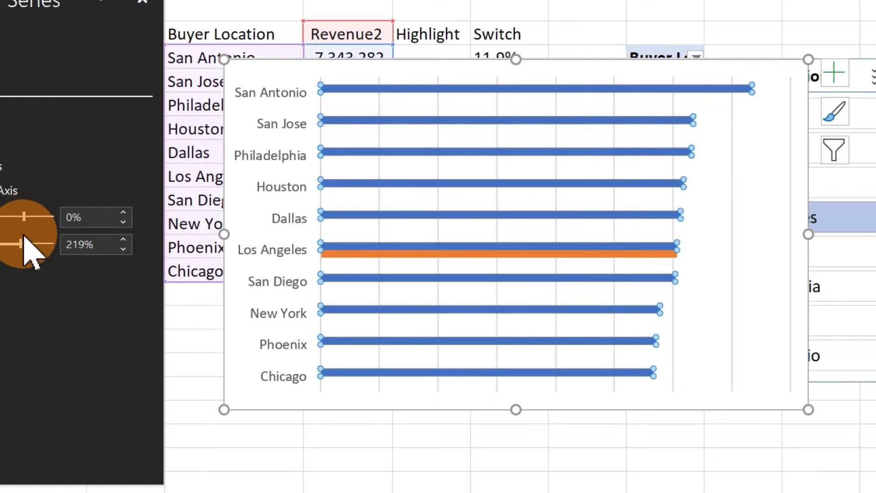
left_click_drag(23, 217, 112, 222)
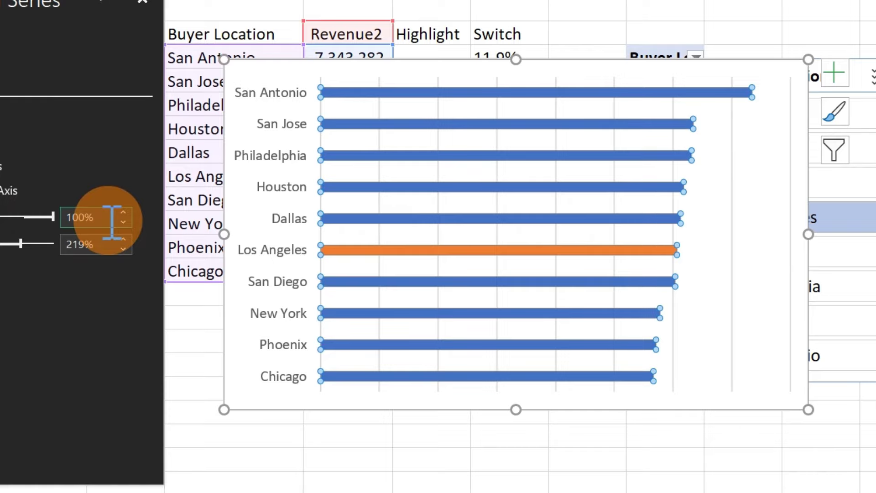
left_click(36, 250)
left_click_drag(23, 244, 14, 245)
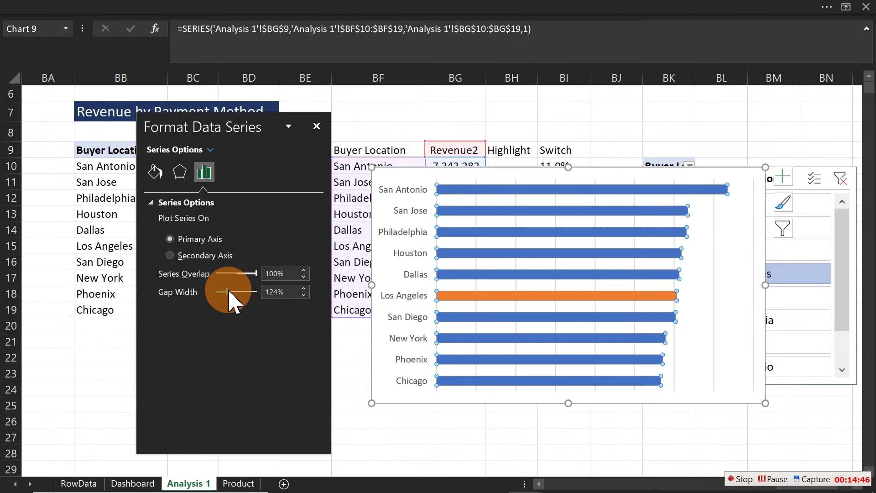
left_click_drag(227, 293, 224, 293)
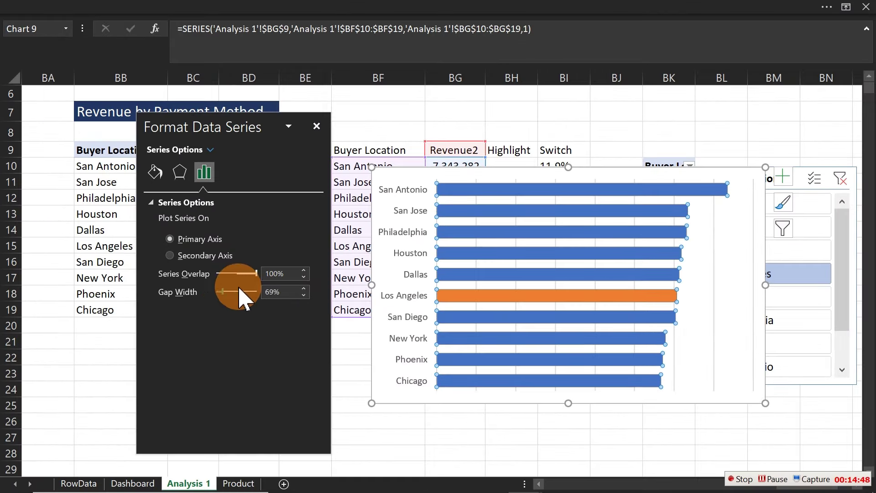
Step: Add data labels to the Revenue2 bars and move the chart off the slicer to start at row 13
left_click(783, 178)
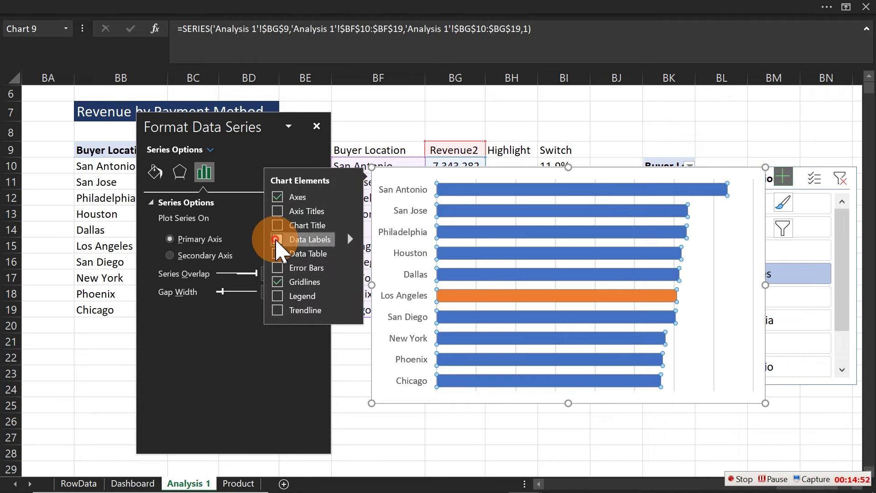
left_click(277, 240)
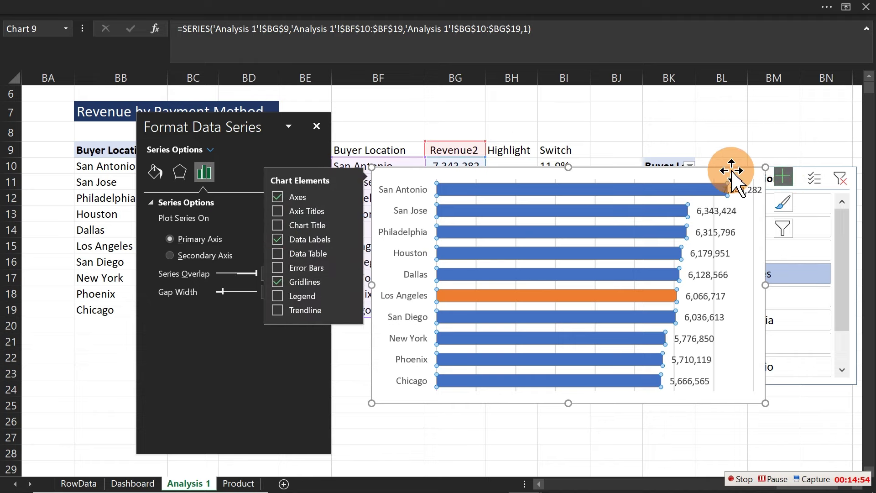
left_click_drag(732, 171, 483, 210)
Step: Label the Revenue2 bars with the cell values from BI10:BI19 instead of their own values, and close the formatting pane
left_click(459, 252)
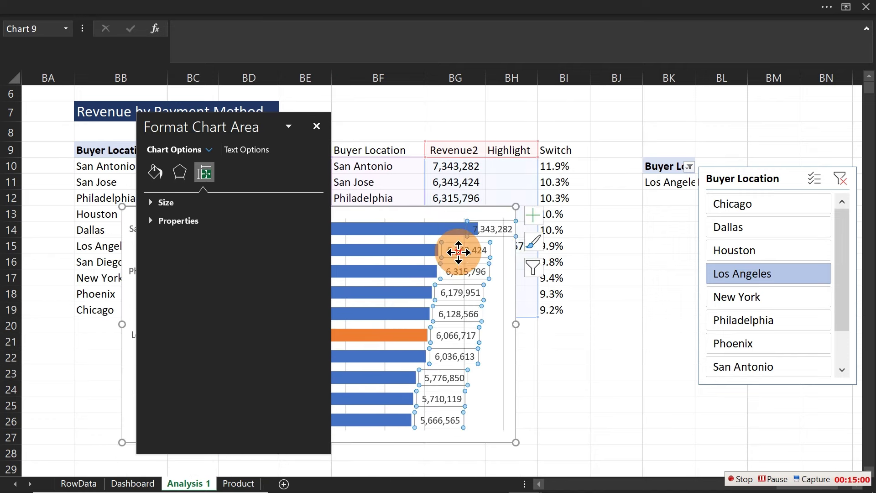
left_click(228, 178)
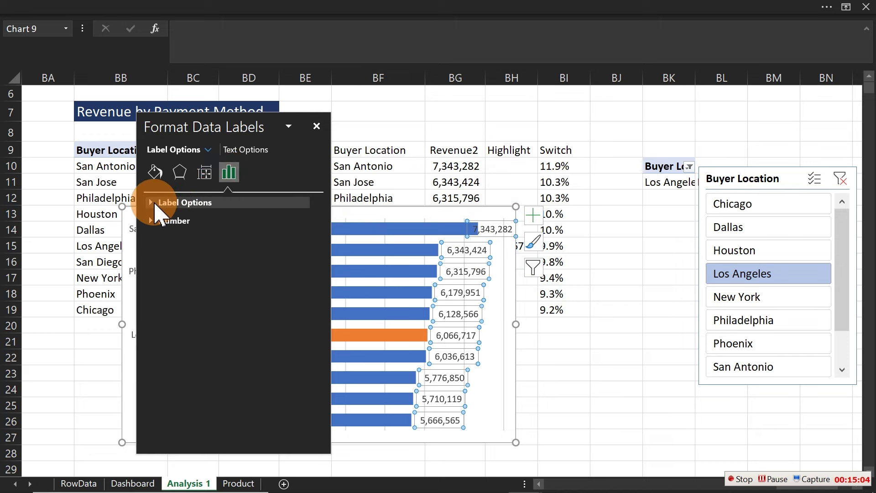
left_click(159, 203)
left_click(182, 234)
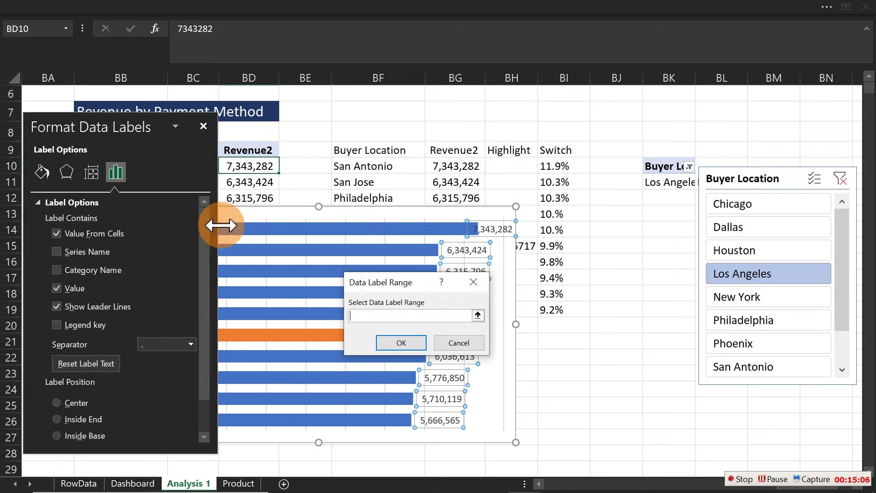
left_click(350, 288)
left_click(415, 321)
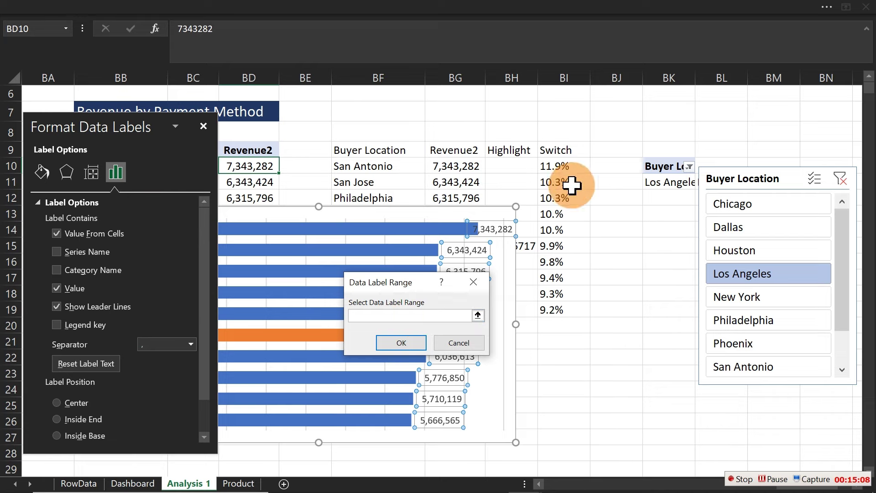
left_click_drag(564, 168, 565, 308)
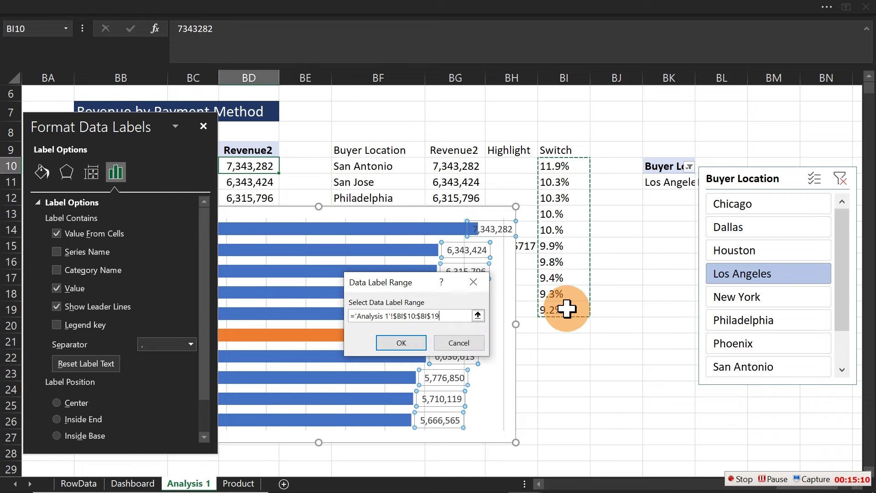
left_click(402, 343)
left_click(75, 293)
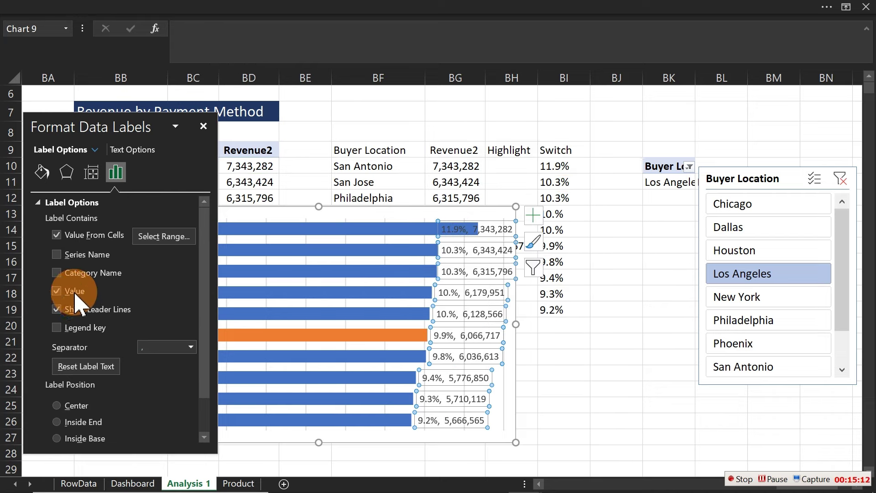
left_click(203, 126)
left_click(561, 349)
Step: Shrink the bar chart's width to end in column BF and place the Buyer Location slicer beside it
left_click(504, 342)
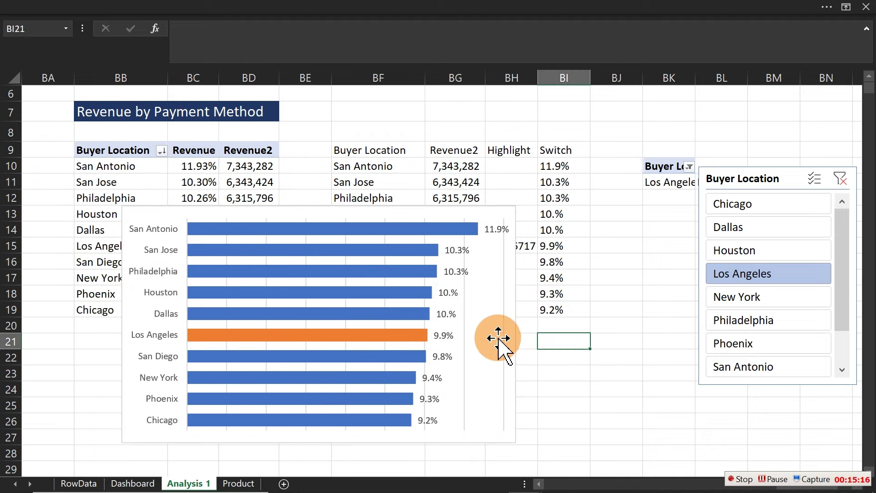
left_click(514, 346)
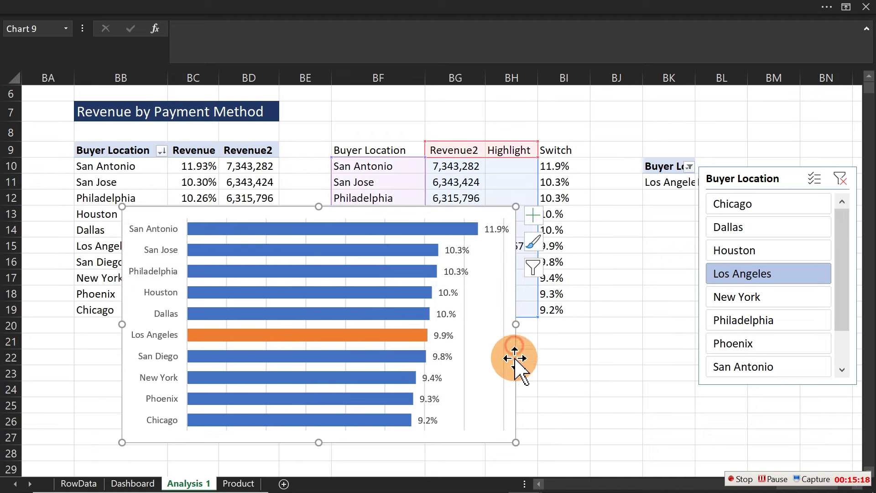
left_click_drag(513, 443, 368, 449)
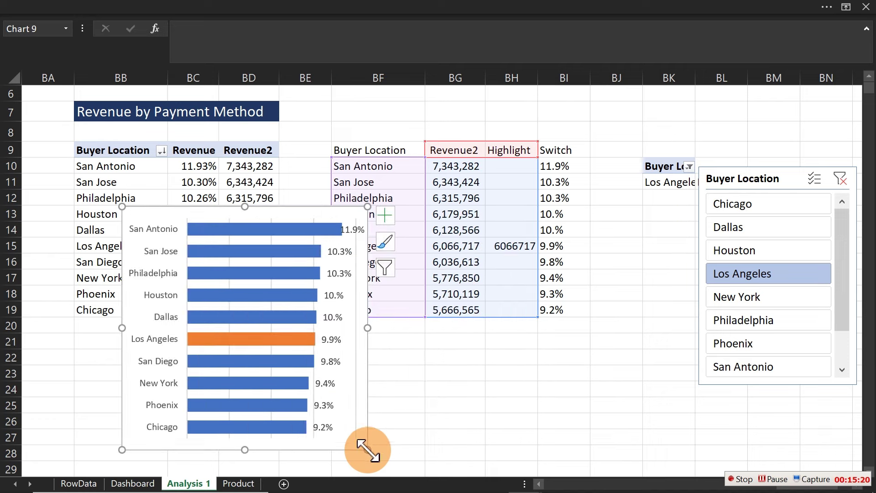
left_click_drag(751, 181, 430, 258)
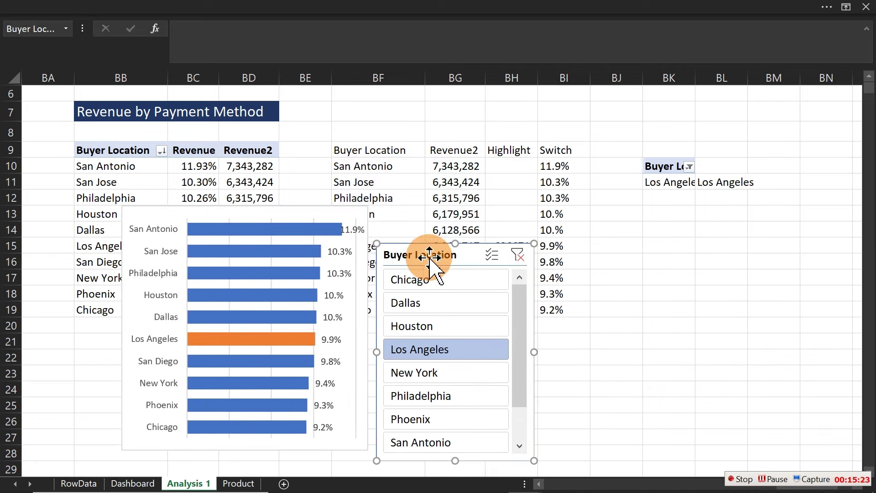
Step: Cut the location bar chart and its Buyer Location slicer from Analysis 1 and paste them into the Dashboard sheet
left_click(292, 211)
key("ctrl+x")
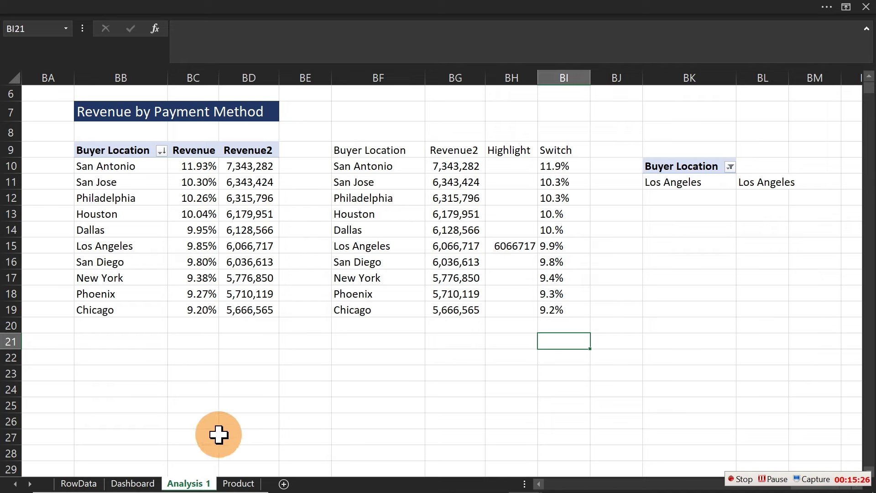
left_click(133, 483)
key("ctrl+v")
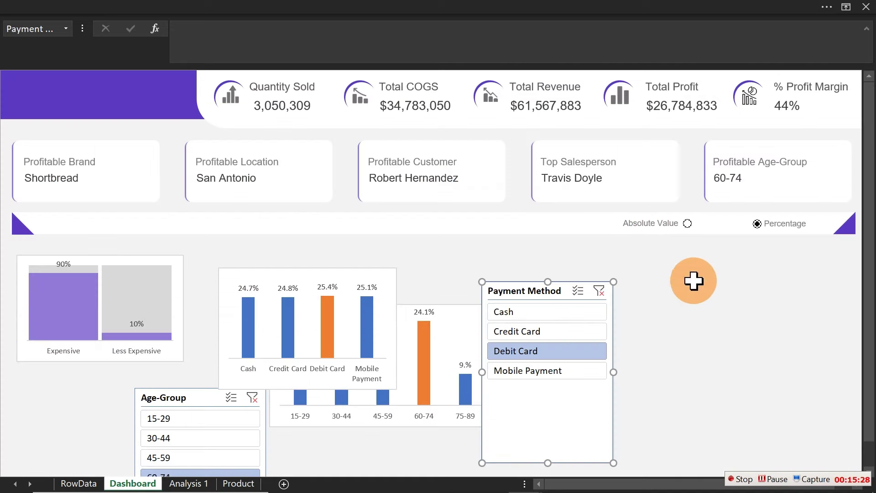
key("ctrl+v")
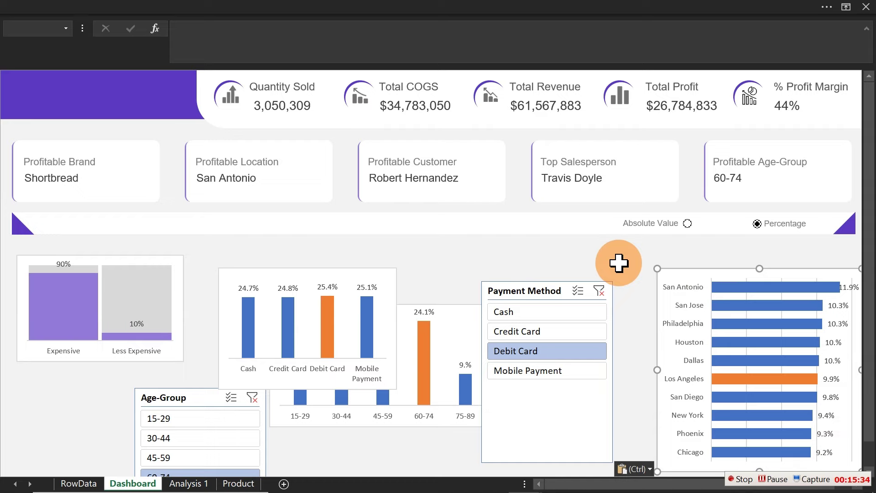
Step: Change the heading in cell BB7 of the Analysis 1 sheet to "Revenue by LocationMethod"
left_click(193, 485)
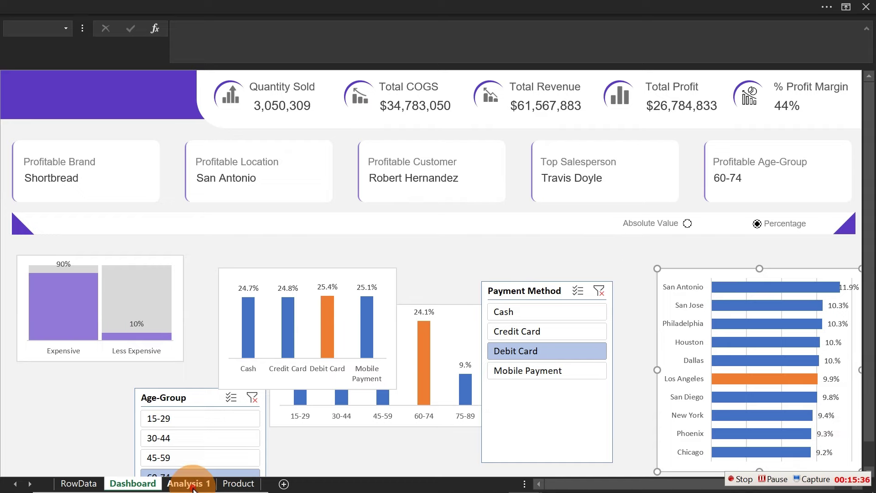
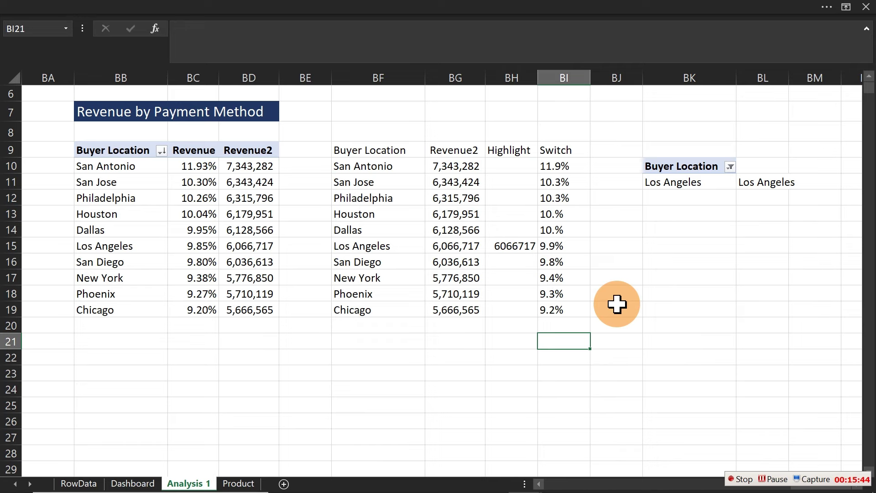
left_click(123, 111)
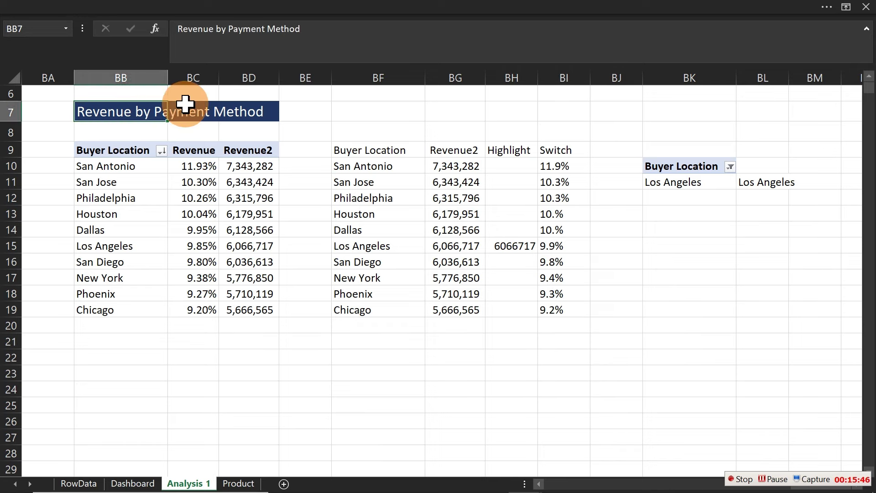
left_click_drag(268, 34, 228, 35)
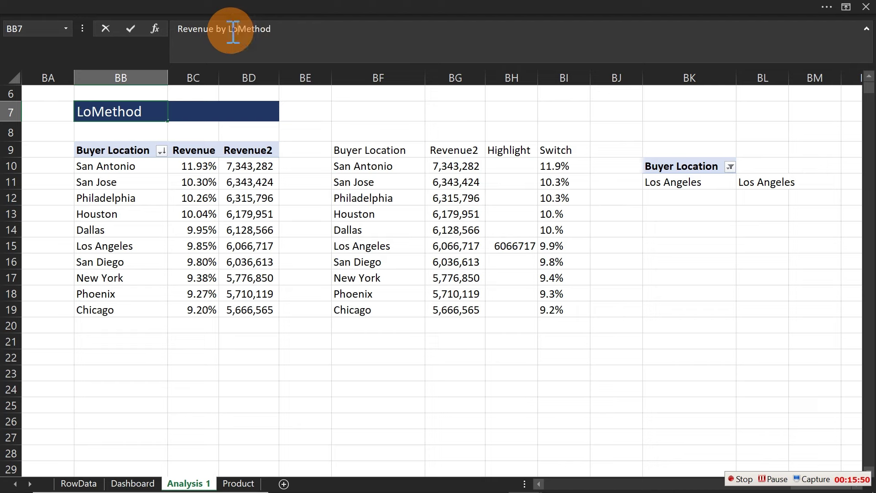
key("Return")
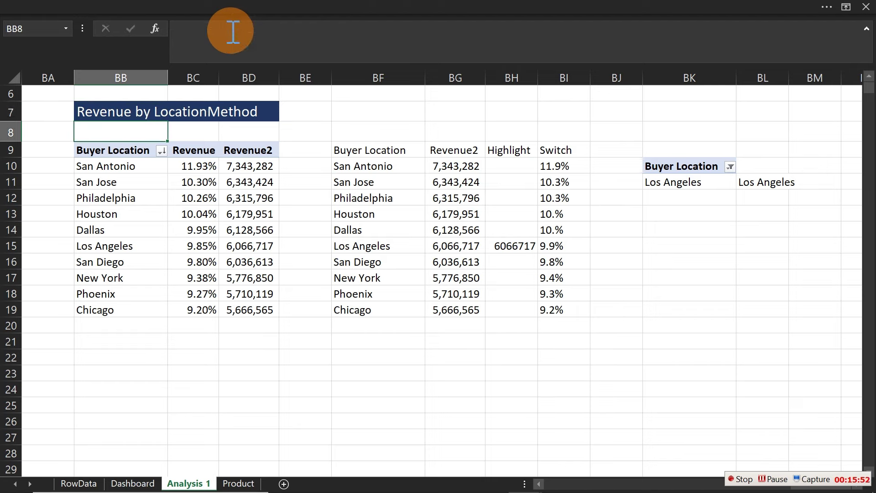
Step: Copy the heading and location pivot table in BB7:BD19 and paste them at cell BO9
left_click_drag(91, 106, 272, 308)
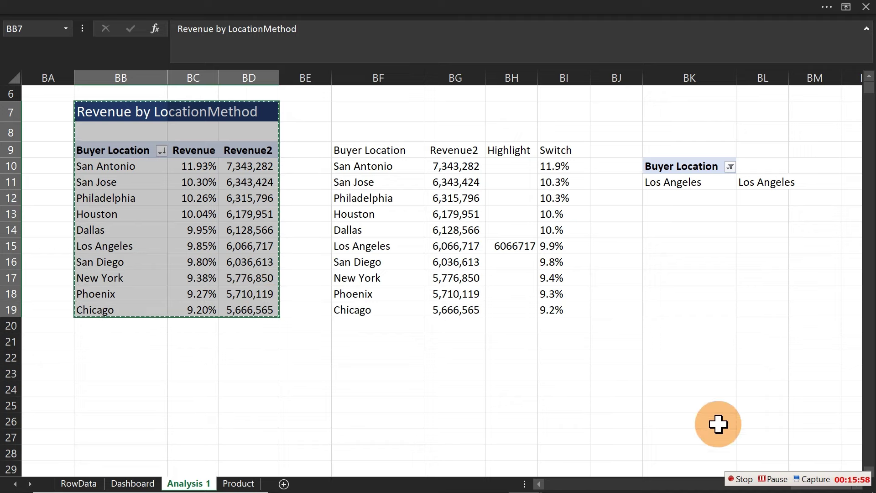
left_click(839, 386)
key("Right")
key("Right")
key("Right")
key("Right")
key("Right")
key("Right")
key("Right")
key("Right")
key("Right")
key("Right")
key("Right")
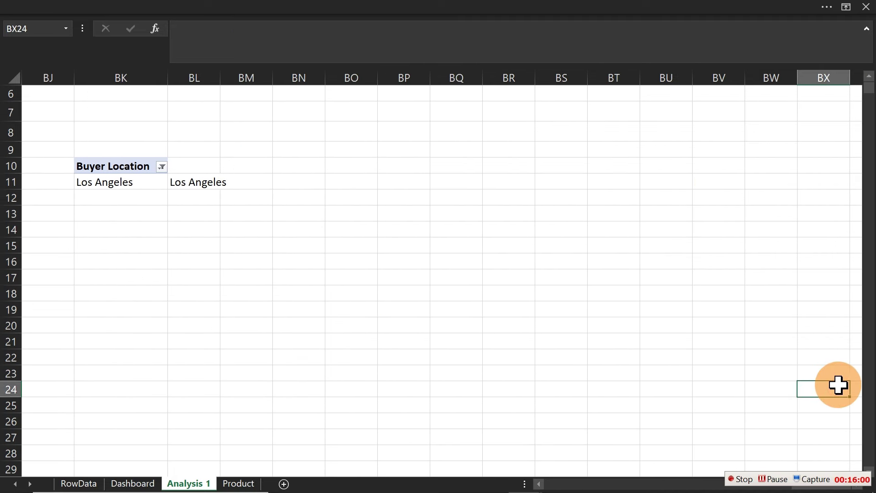
left_click(366, 151)
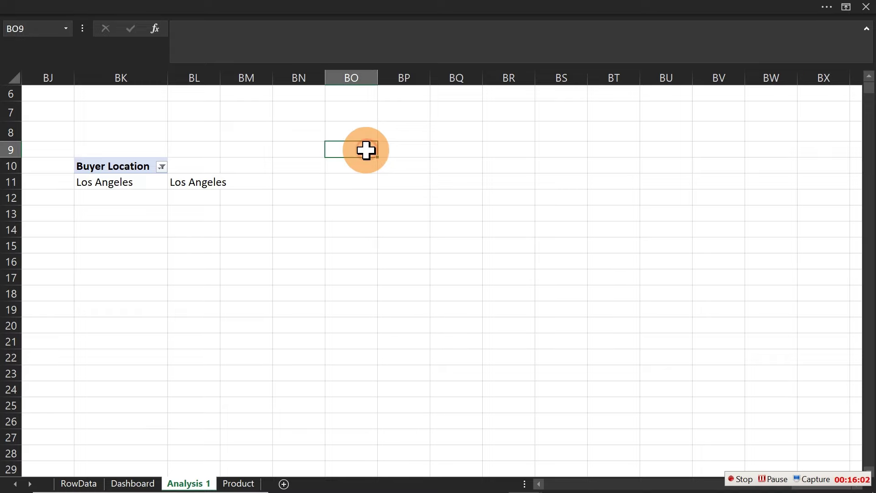
key("ctrl+v")
Step: Replace the Buyer Location field with Full Name in the copied pivot table and look through the customer rows
left_click(411, 216)
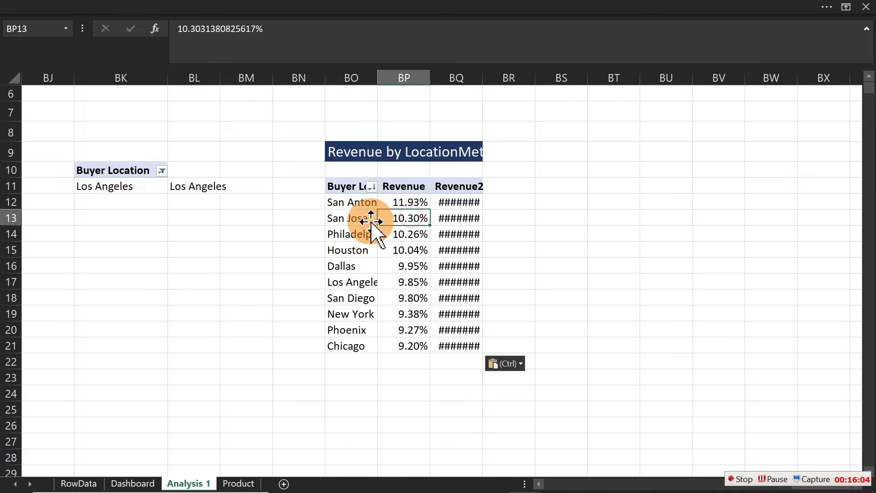
left_click(434, 7)
left_click(689, 34)
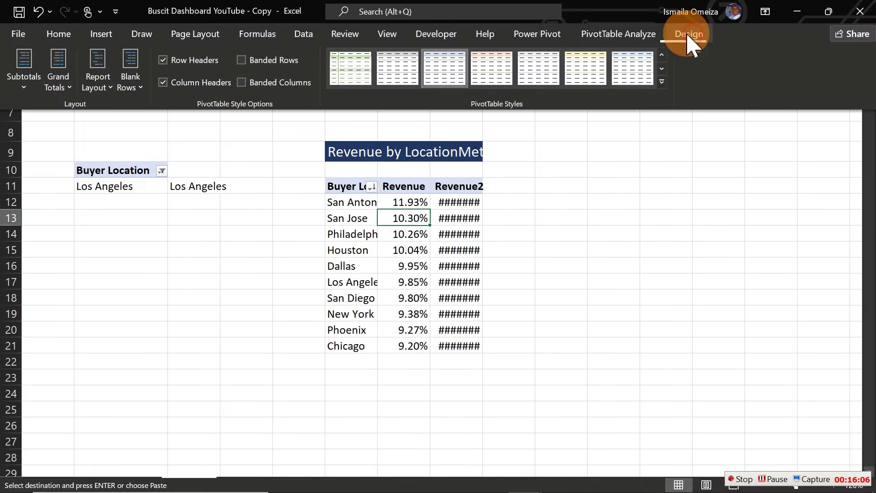
left_click(634, 34)
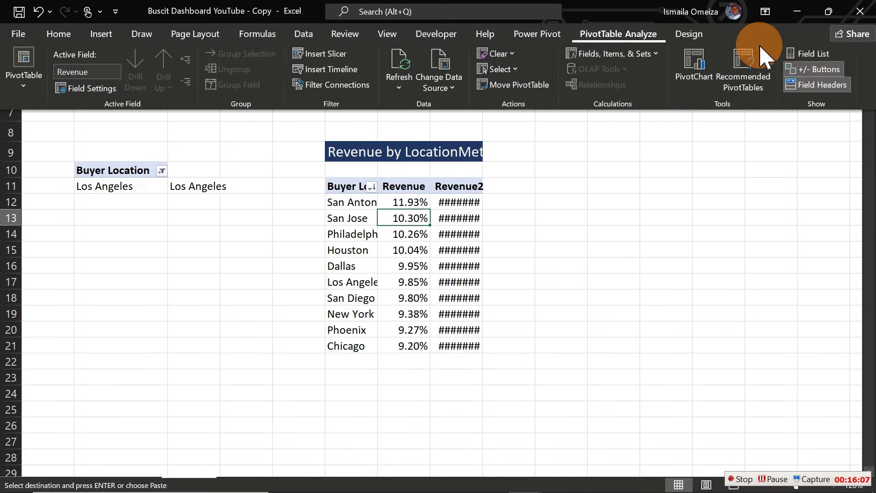
left_click(823, 51)
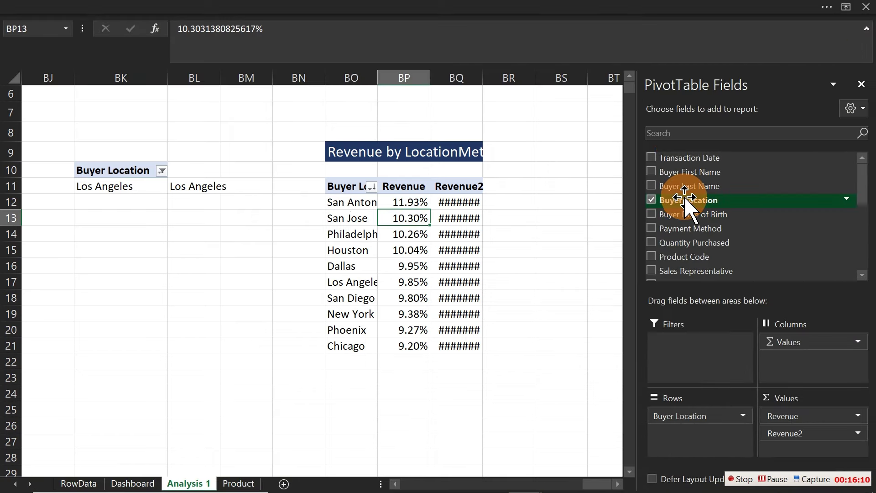
left_click(652, 199)
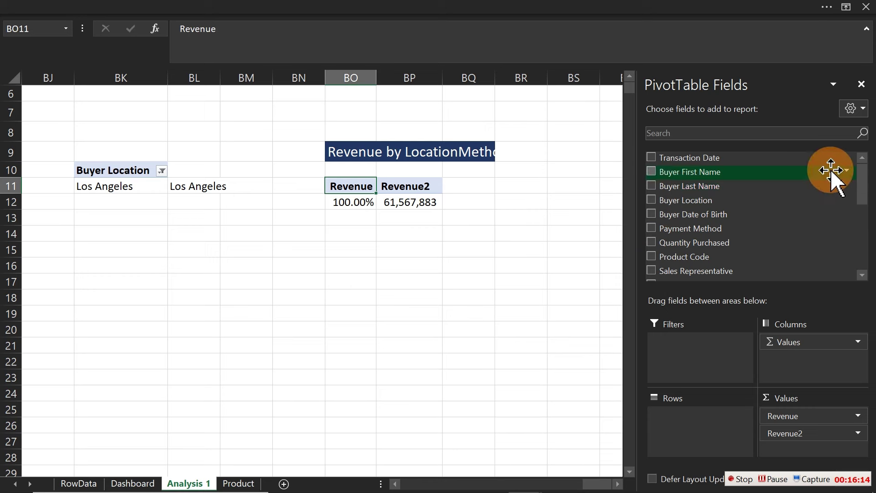
left_click_drag(861, 172, 861, 250)
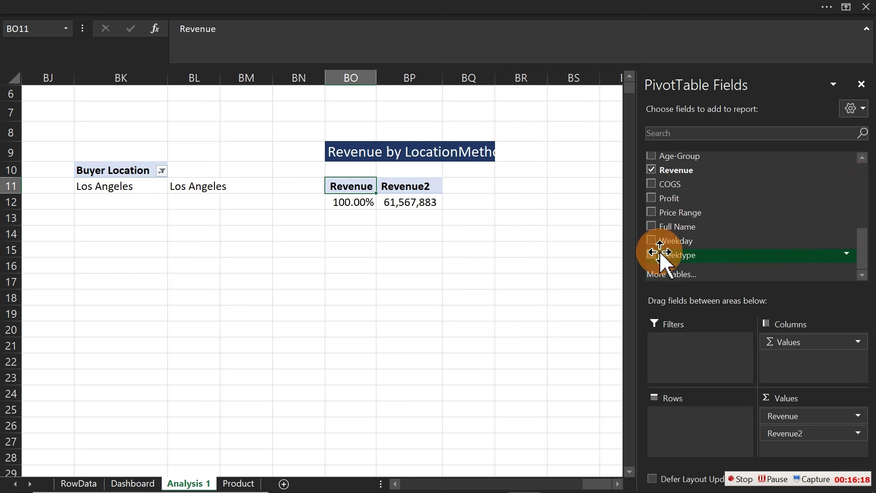
left_click(652, 227)
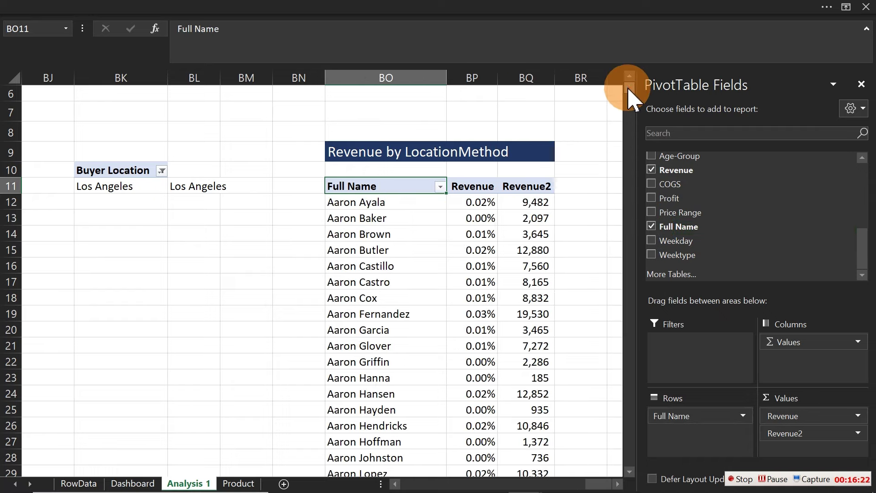
left_click_drag(629, 87, 632, 124)
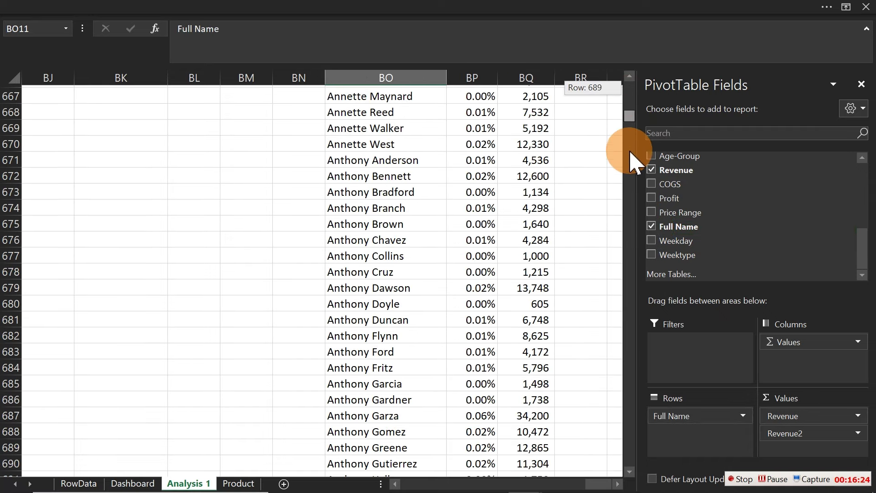
left_click_drag(630, 153, 629, 80)
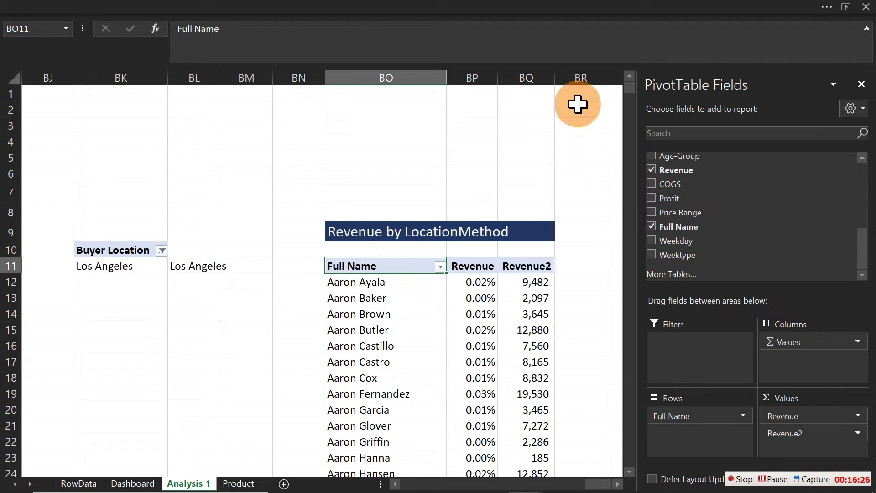
Step: Insert a clustered column PivotChart from the Full Name pivot table, shrink it and move it clear of the table
left_click(232, 5)
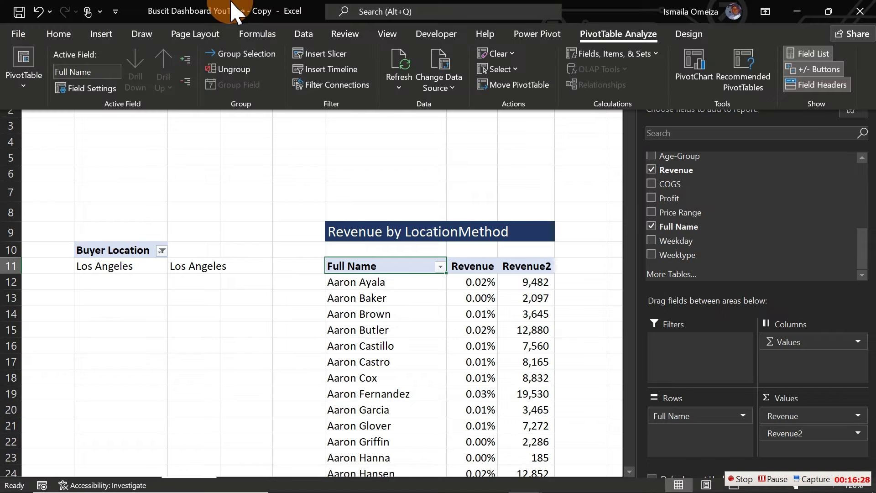
left_click(101, 34)
left_click(326, 62)
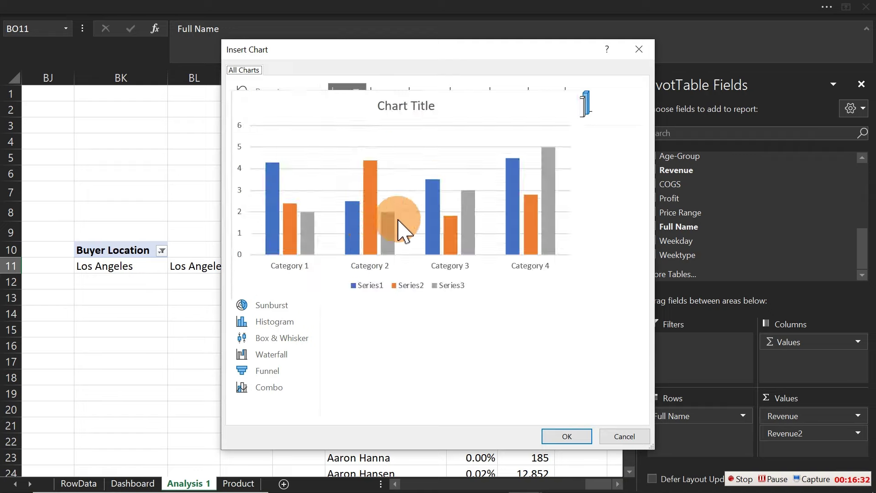
left_click(585, 438)
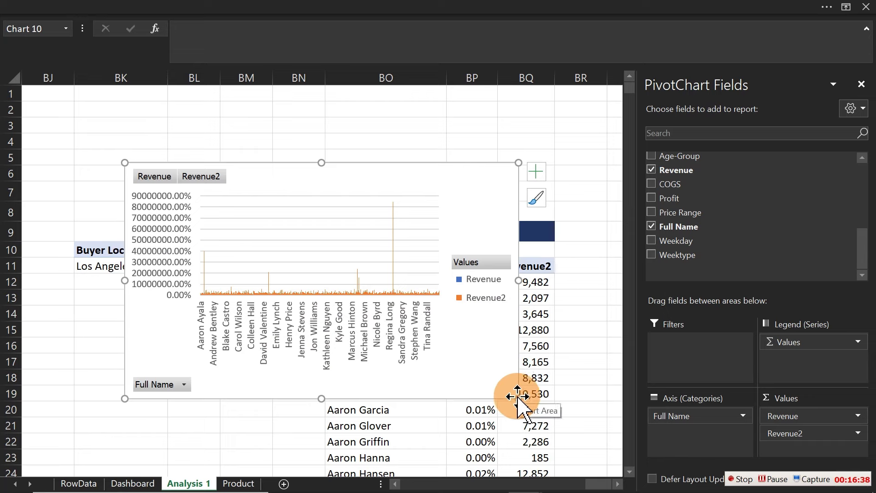
left_click_drag(515, 398, 315, 350)
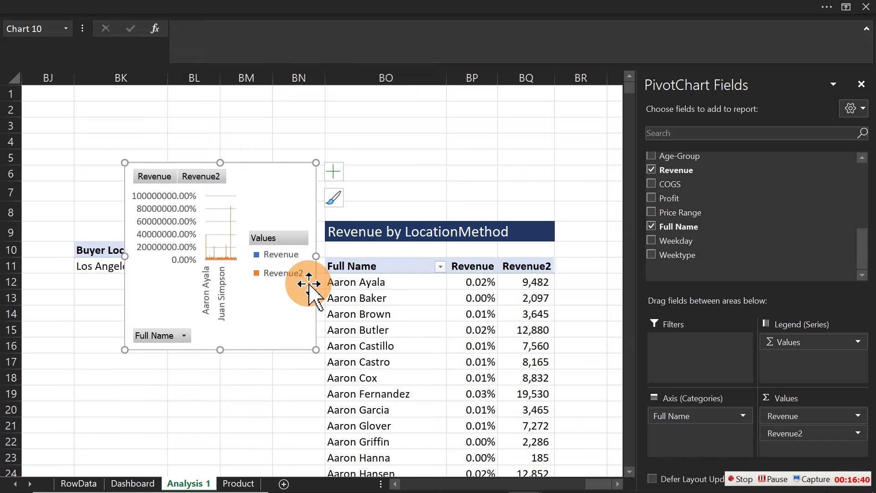
left_click_drag(314, 294, 229, 318)
left_click(384, 281)
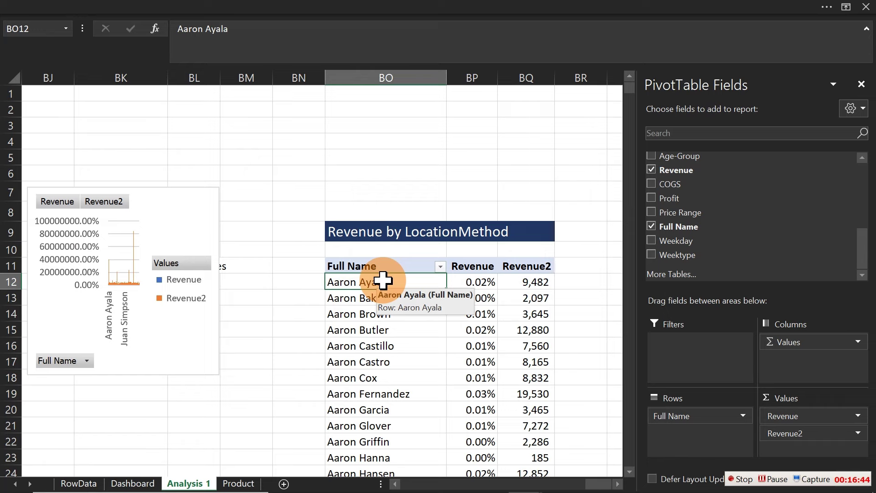
Step: Filter the Full Name pivot table at BO11 to the top 5 items by Revenue
right_click(383, 280)
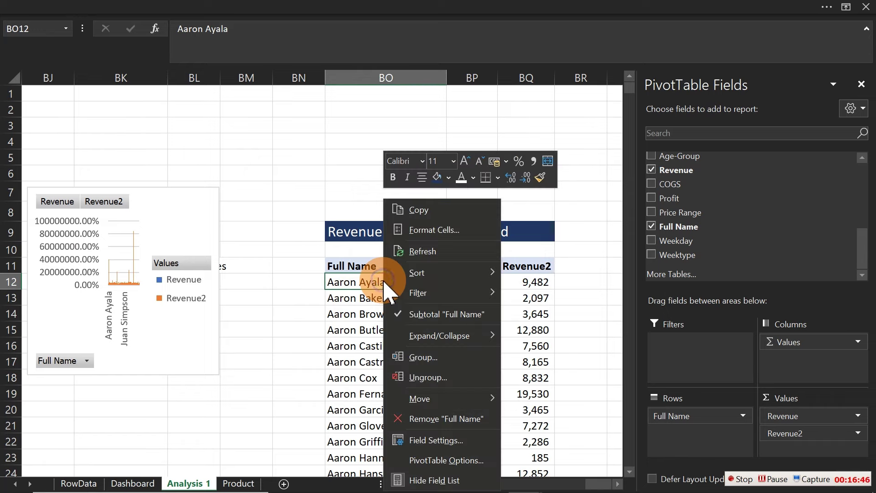
mouse_move(425, 295)
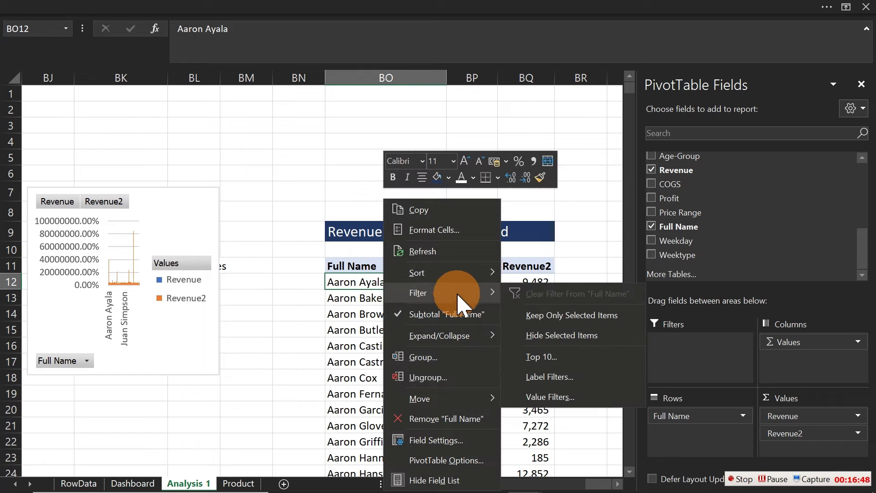
left_click(541, 357)
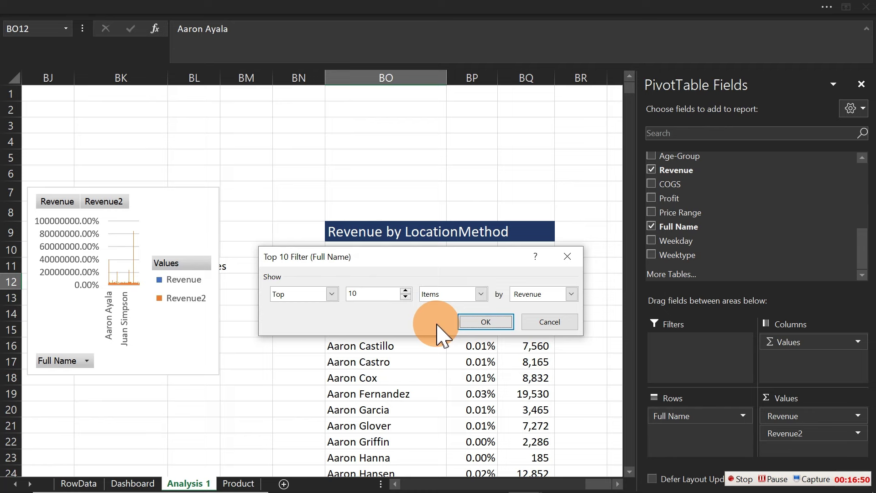
double_click(369, 291)
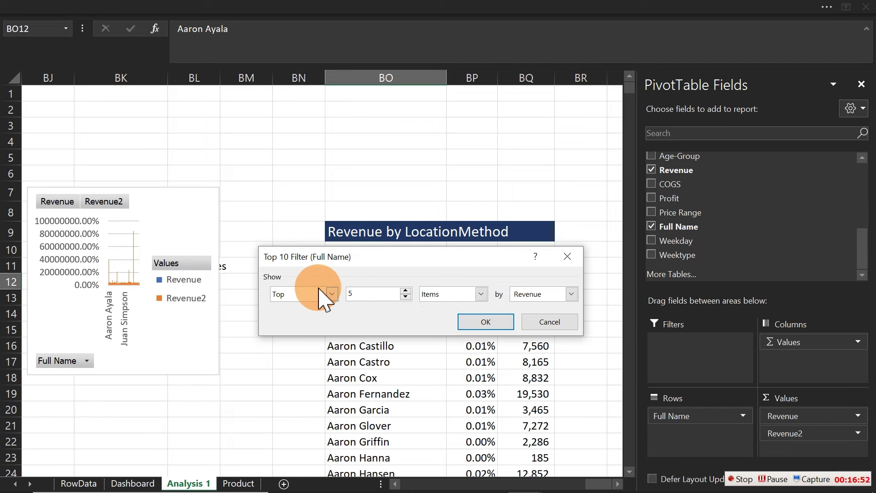
left_click(485, 322)
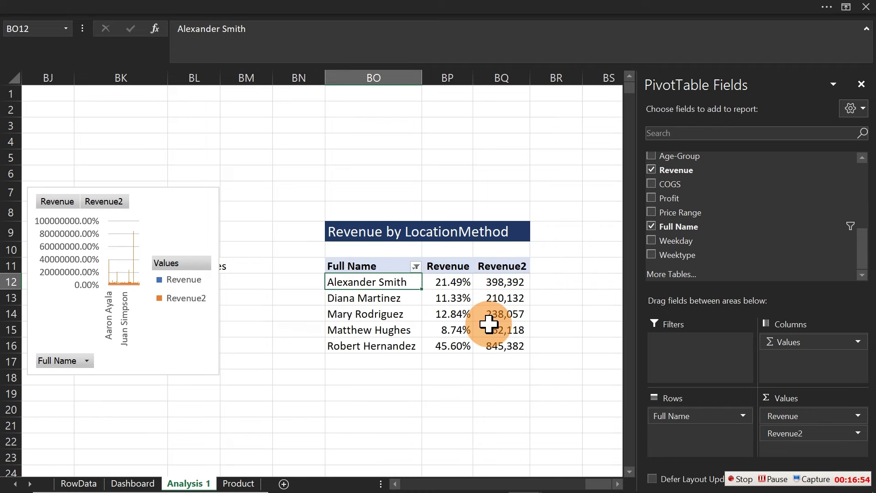
Step: Enlarge the customer PivotChart and strip it of all its field buttons and its legend
left_click(217, 327)
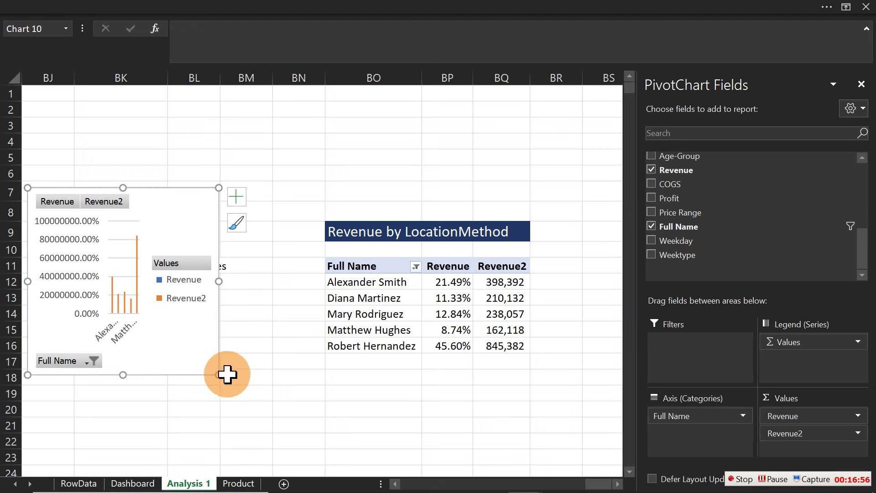
left_click_drag(218, 377, 355, 427)
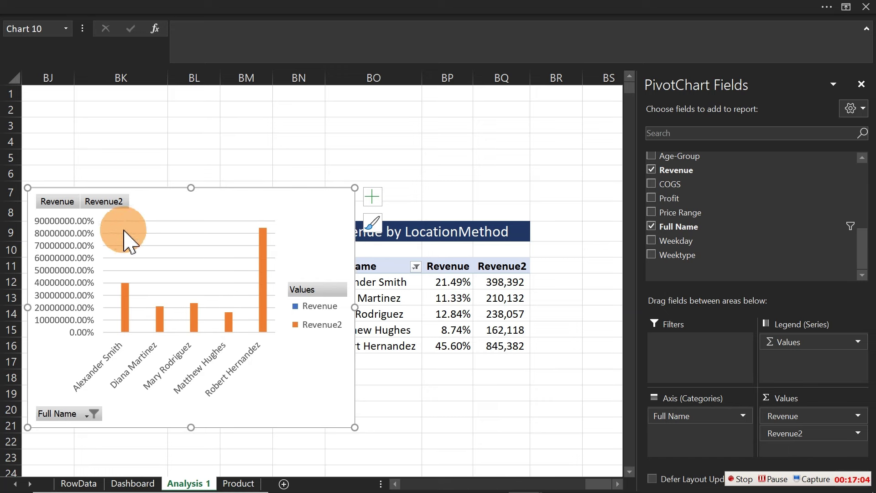
right_click(105, 201)
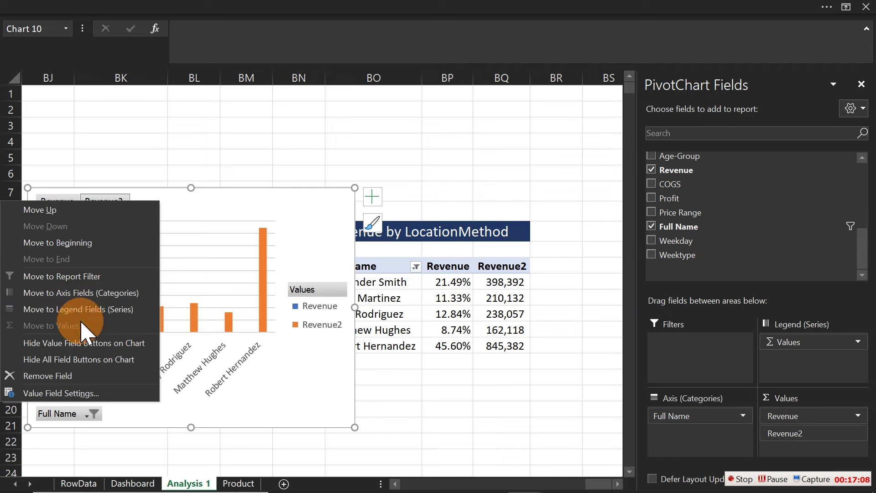
left_click(62, 361)
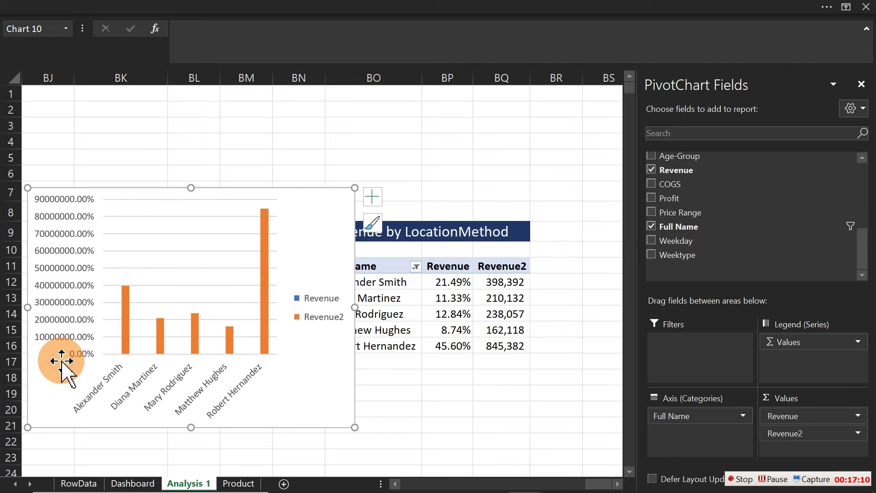
key("Delete")
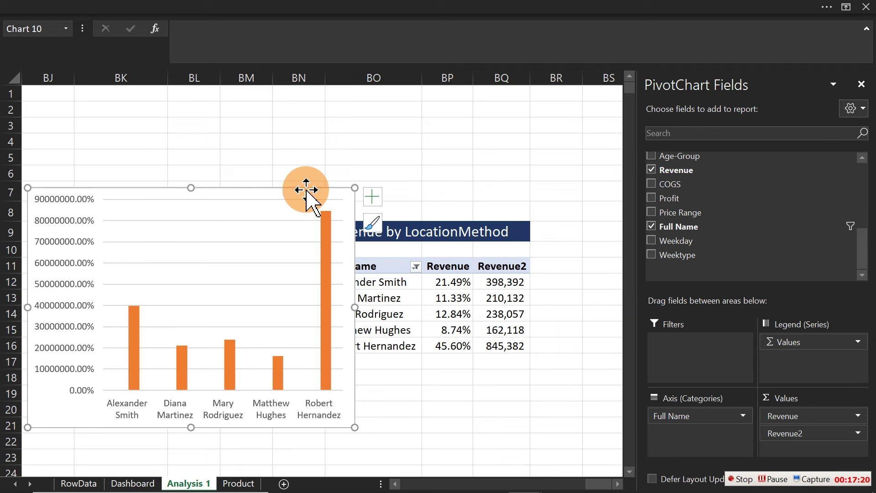
Step: Delete the customer PivotChart and remove columns BO:BQ holding the Full Name pivot table
key("Delete")
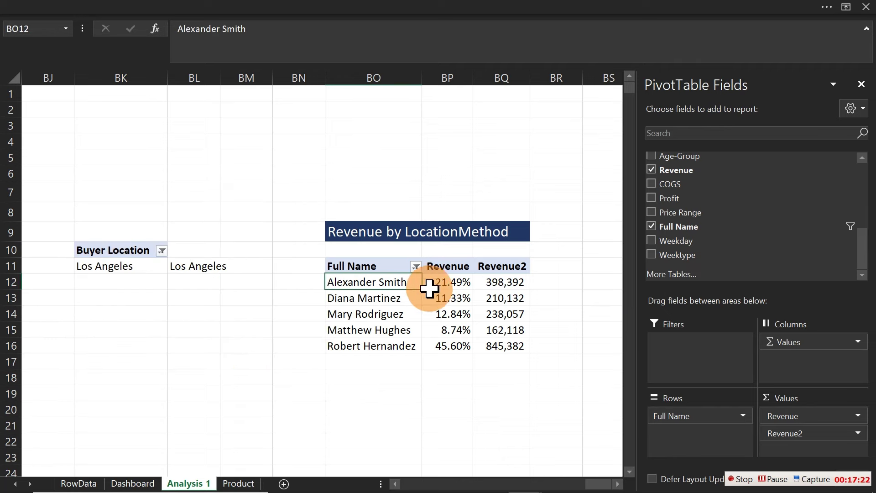
mouse_move(433, 299)
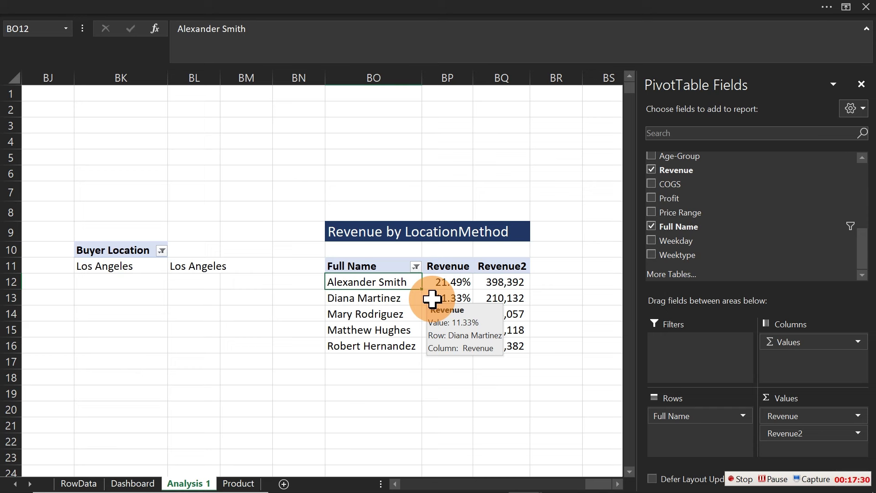
left_click(344, 227)
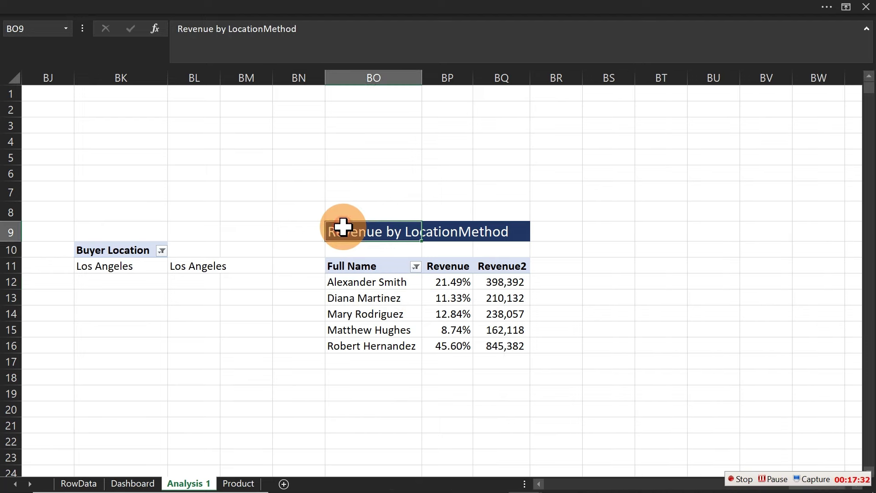
left_click_drag(363, 78, 502, 76)
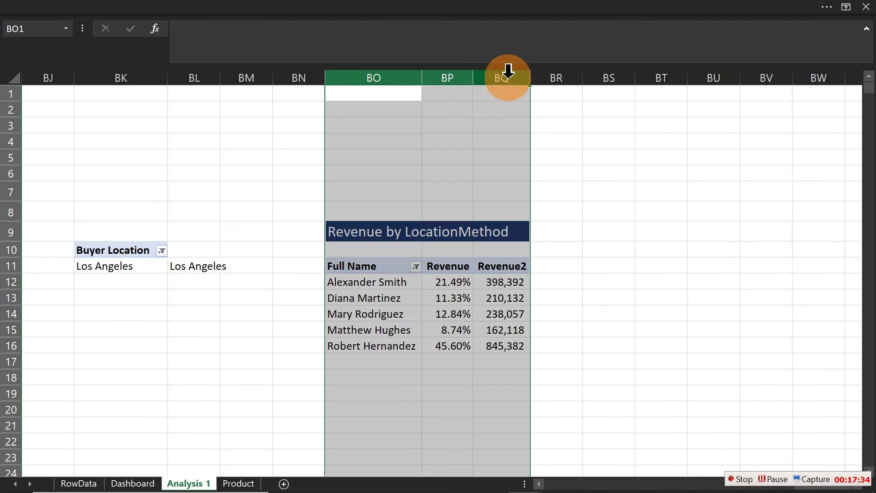
right_click(502, 77)
left_click(556, 214)
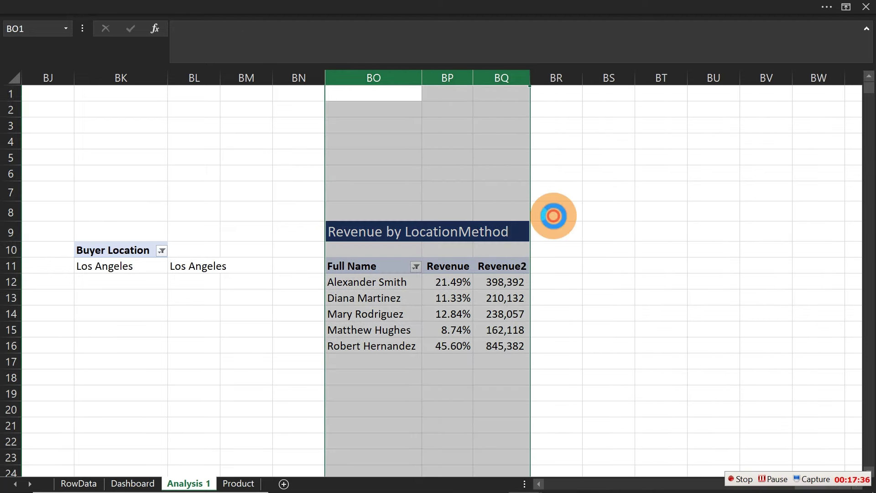
Step: Copy the whole location analysis block BB7:BL20, including its helper tables, and paste it at cell BQ7
left_click_drag(550, 490, 535, 480)
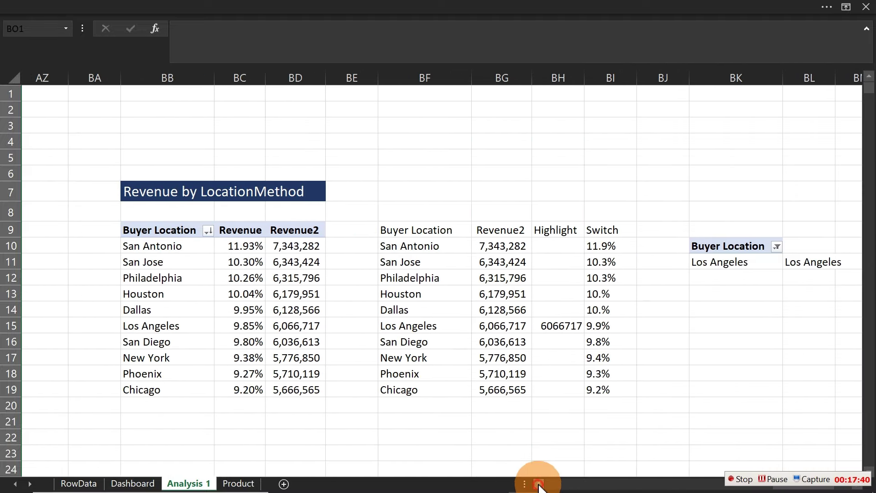
left_click_drag(133, 190, 813, 406)
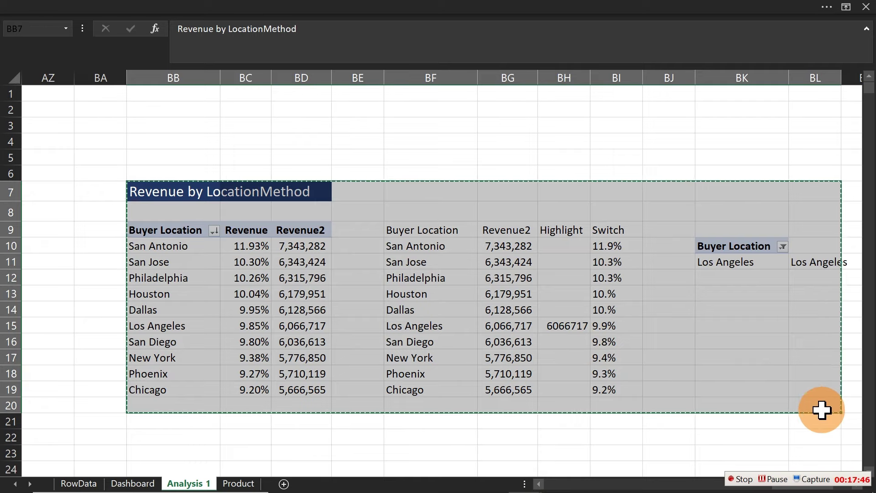
left_click(831, 231)
key("Right")
key("Right")
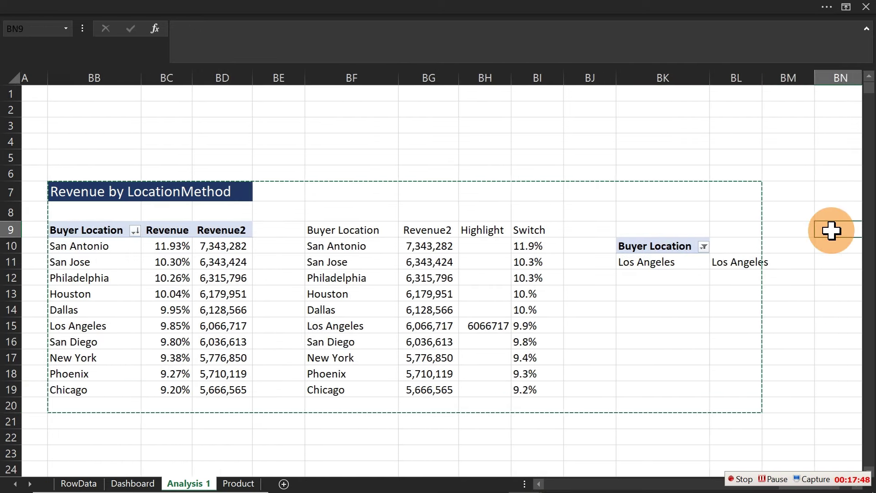
key("Right")
key("Right")
key("Right")
key("Right")
key("Right")
key("Right")
key("Right")
key("Right")
key("Right")
key("Right")
key("Right")
left_click(399, 190)
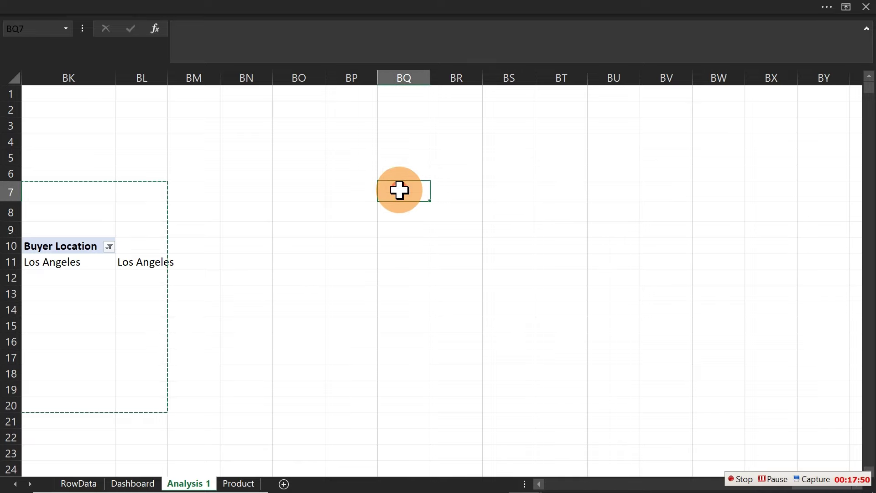
key("ctrl+v")
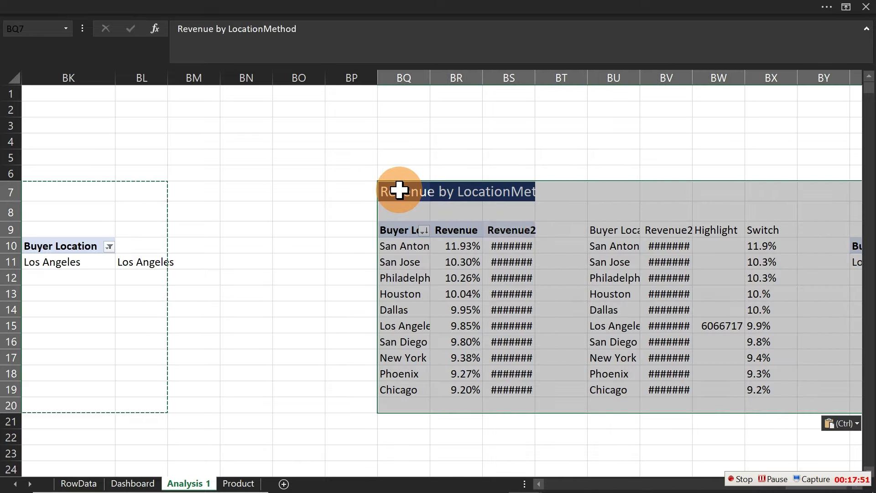
Step: Replace the Buyer Location field with Full Name in the pasted pivot table at BQ9
left_click(420, 287)
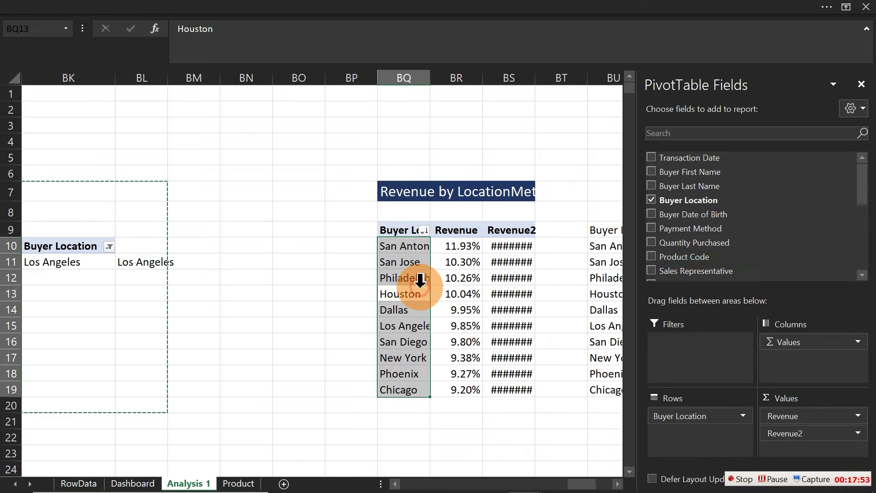
left_click(651, 200)
scroll(853, 260, "down", 5)
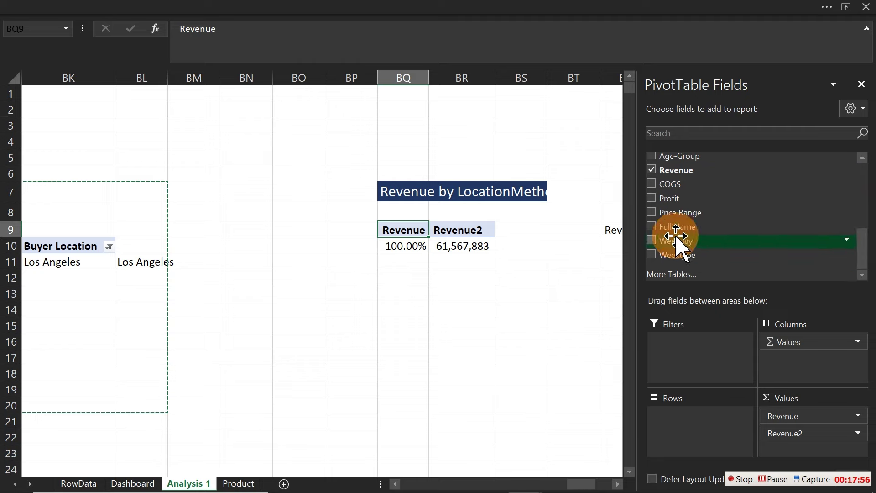
left_click(651, 227)
left_click(422, 264)
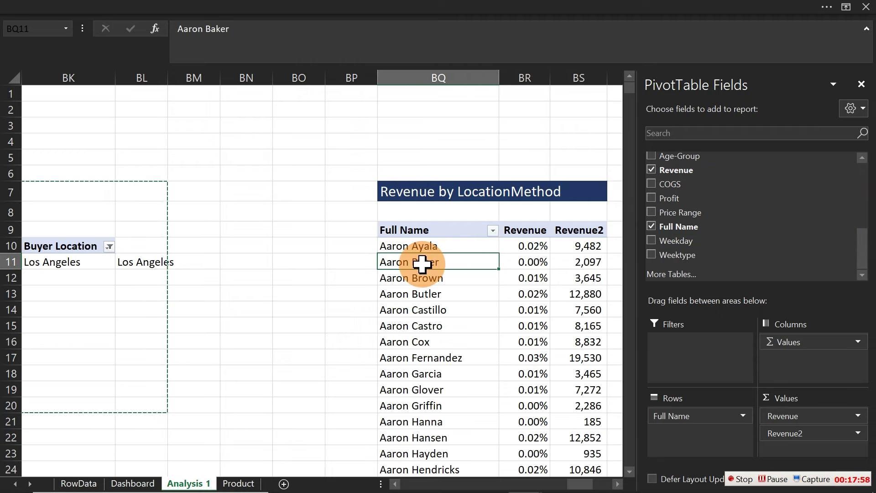
Step: Filter the Full Name pivot table to the top 5 items by Revenue
right_click(421, 264)
mouse_move(525, 293)
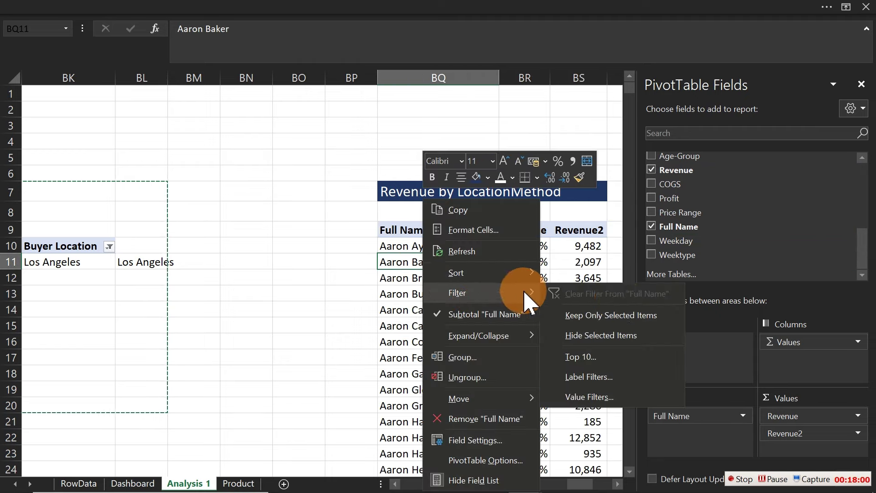
left_click(593, 357)
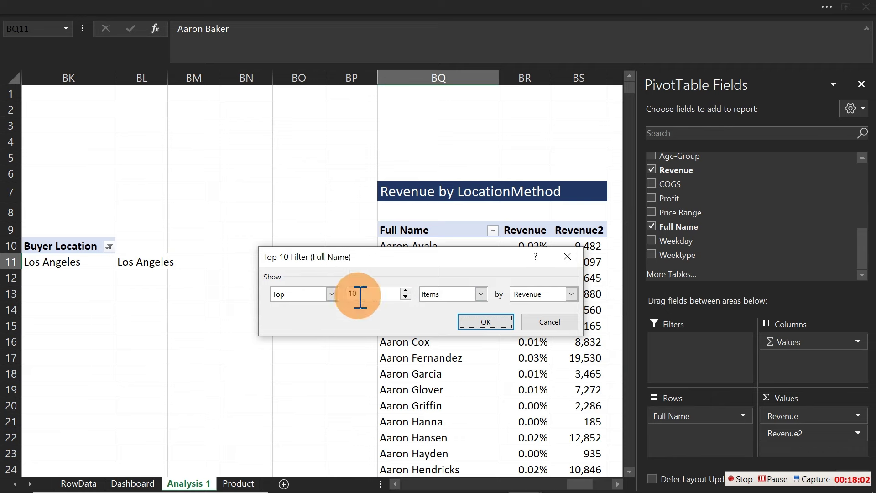
left_click(359, 295)
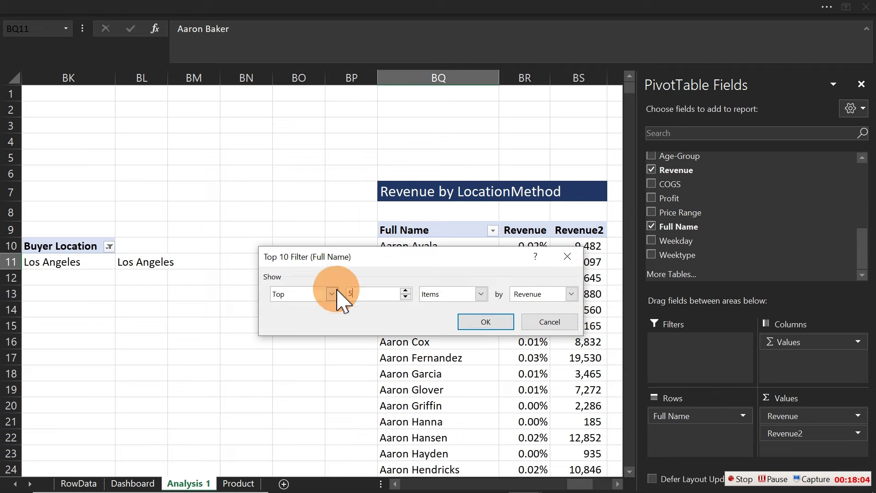
type("5")
left_click(486, 322)
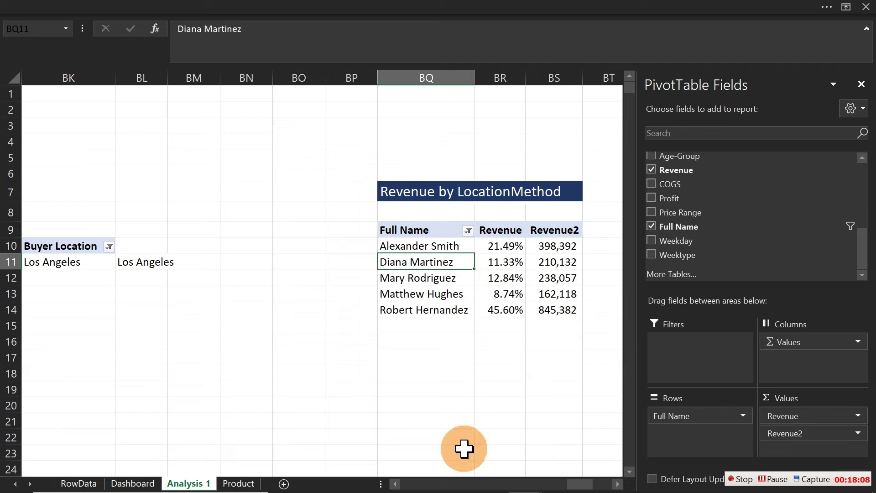
Step: Change the heading above the Full Name pivot table to "Revenue by Customer top 5"
left_click(414, 191)
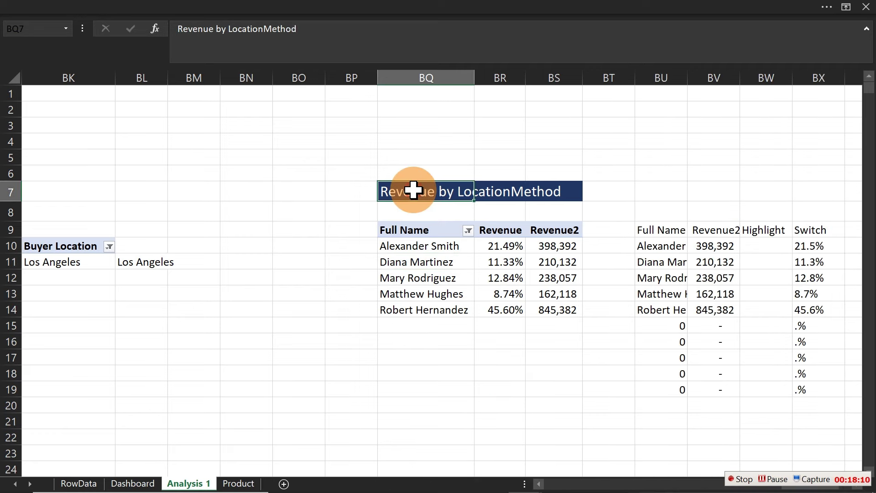
left_click_drag(255, 29, 258, 39)
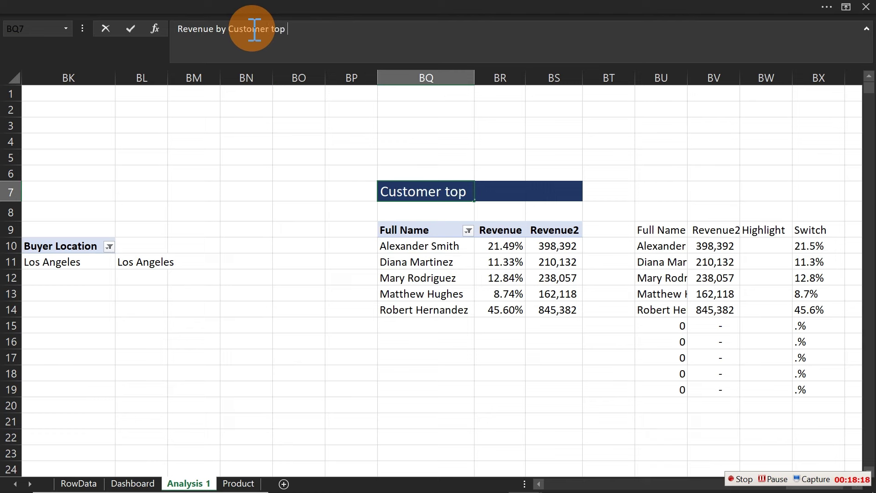
key("Return")
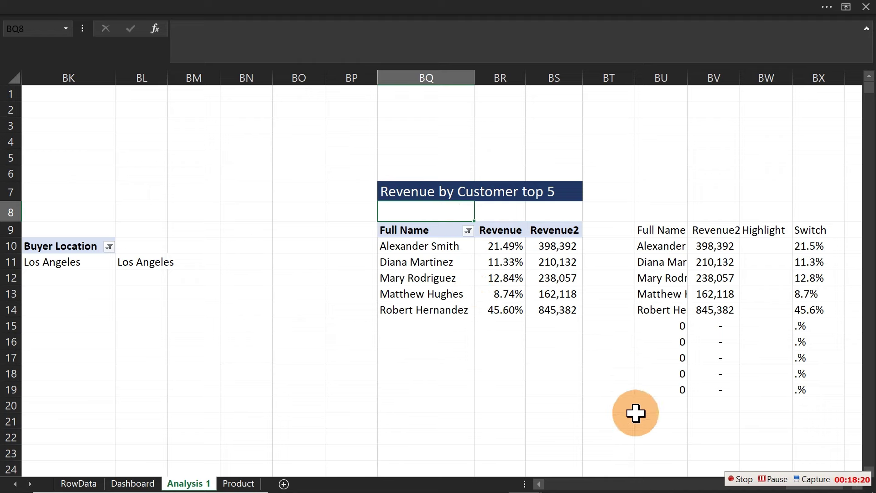
Step: Clear the leftover formula rows below the five customers in the helper table, range BU15:BX20
left_click_drag(665, 323, 795, 407)
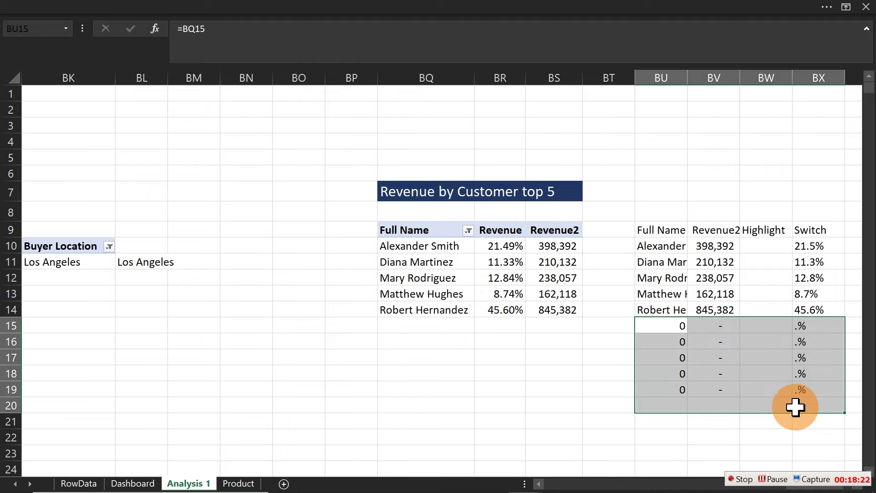
left_click(783, 407)
Step: Examine the formula in CA11 beside the Buyer Location pivot table, leaving it unedited
key("Right")
key("Right")
key("Right")
key("Right")
key("Right")
key("Right")
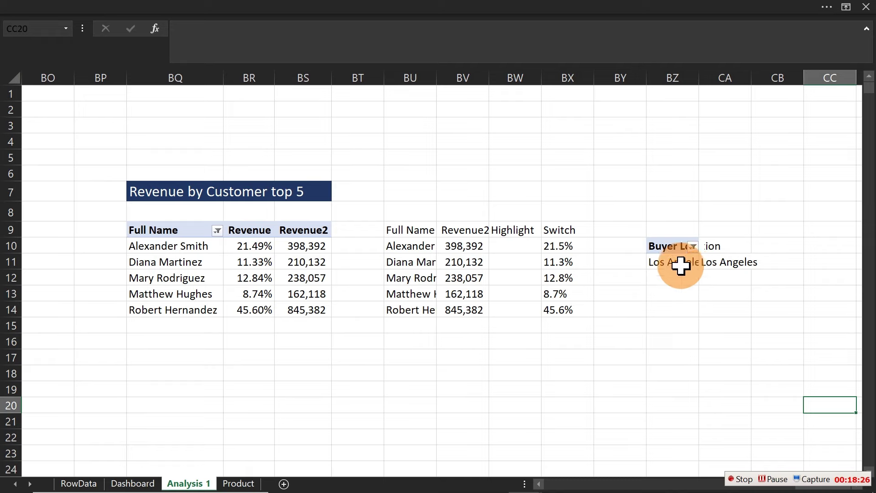
left_click(681, 265)
left_click(540, 359)
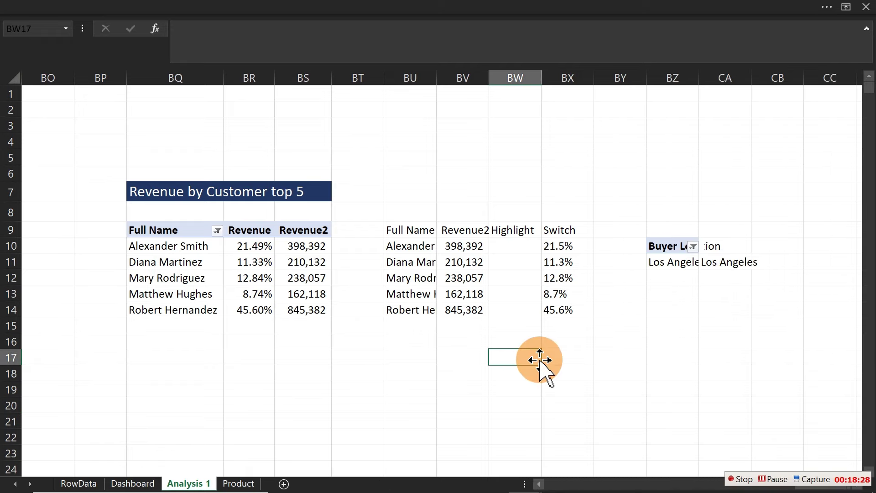
key("Right")
key("Right")
key("Right")
key("Right")
key("Right")
key("Right")
key("Right")
key("Right")
key("Right")
key("Right")
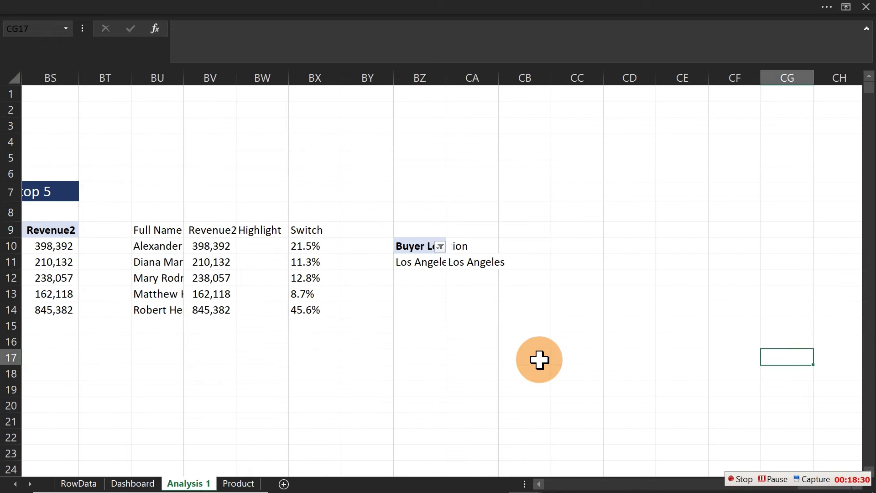
double_click(462, 263)
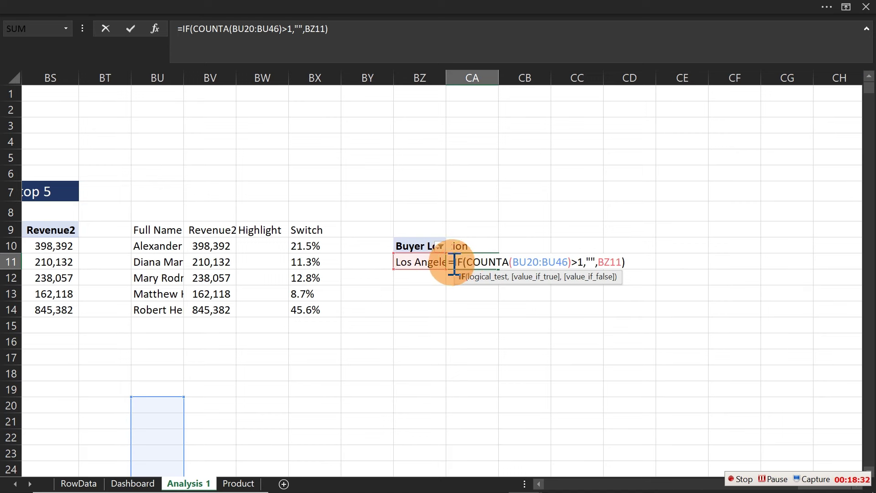
key("shift+End")
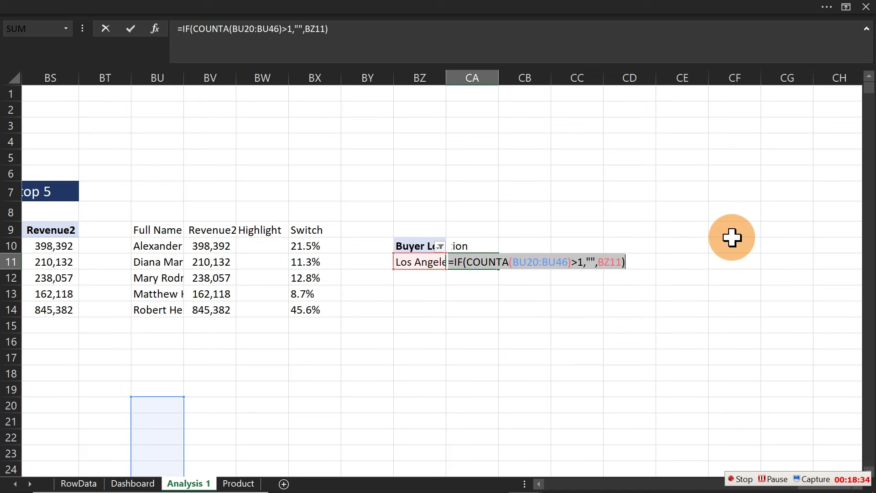
key("Escape")
Step: Remove the Buyer Location field from the small pivot table at BZ10, accepting replacement of the adjacent data
left_click(425, 261)
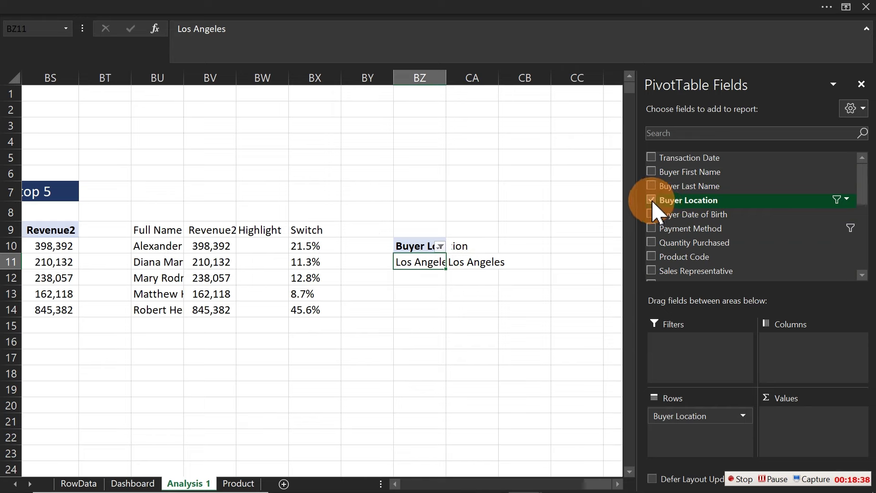
left_click(652, 202)
left_click(404, 291)
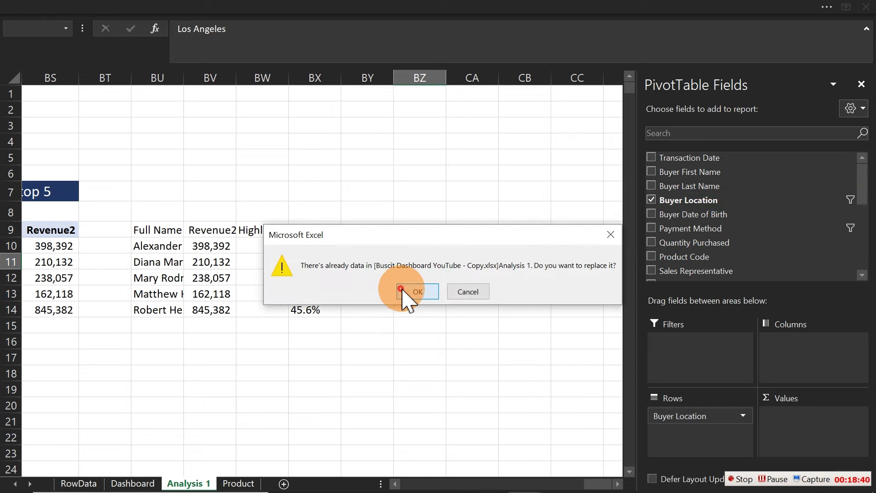
left_click_drag(867, 183, 863, 246)
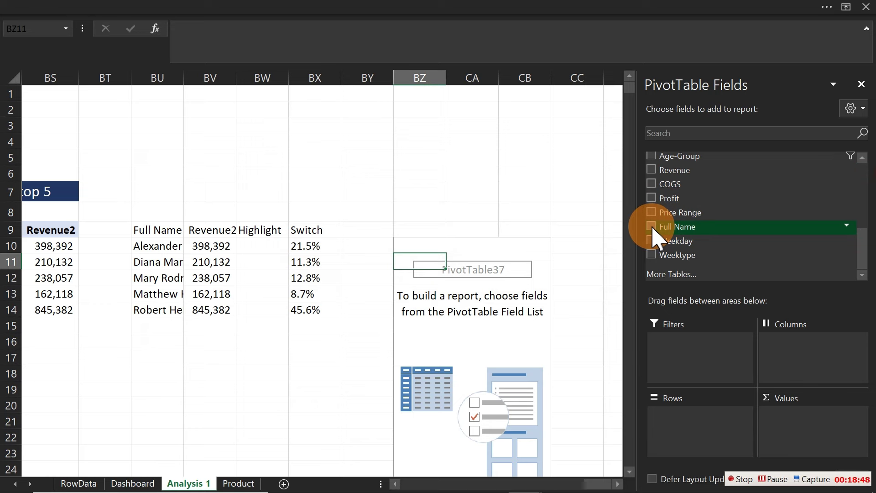
left_click_drag(654, 230, 397, 274)
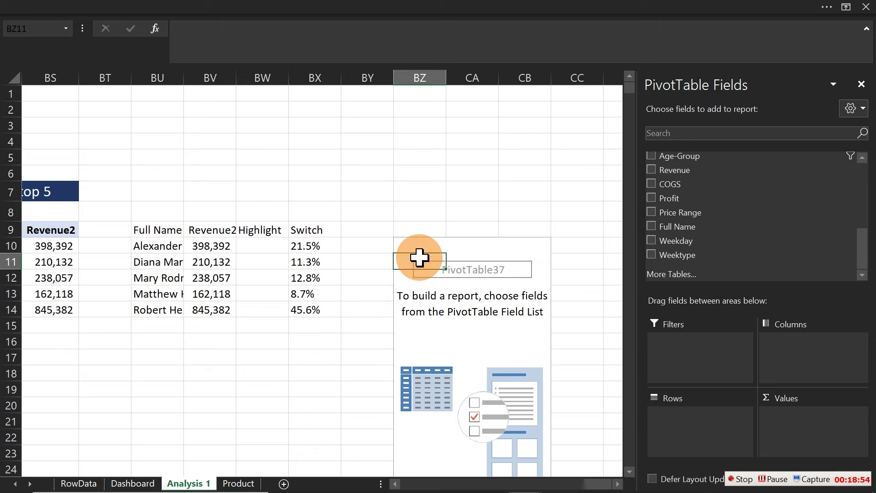
Step: Try to delete column CA, which crosses the emptied pivot table
left_click_drag(417, 77, 556, 80)
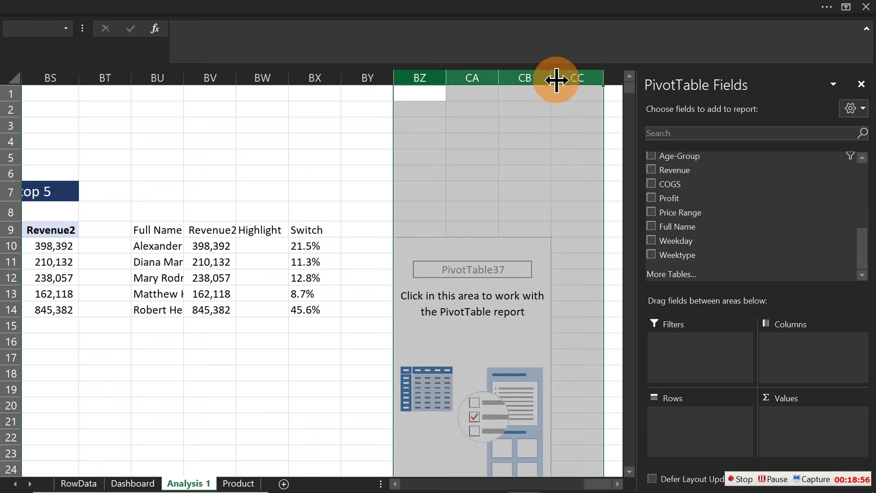
left_click(485, 78)
right_click(485, 78)
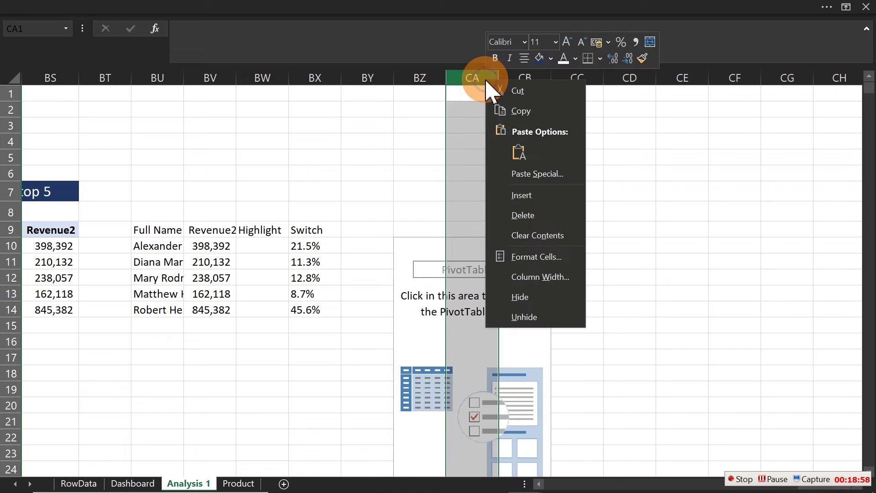
left_click(530, 215)
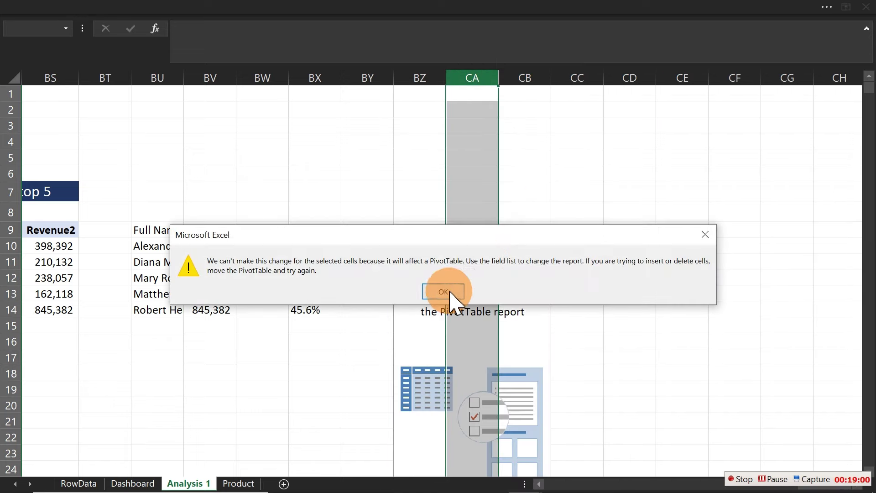
left_click(448, 290)
left_click(389, 291)
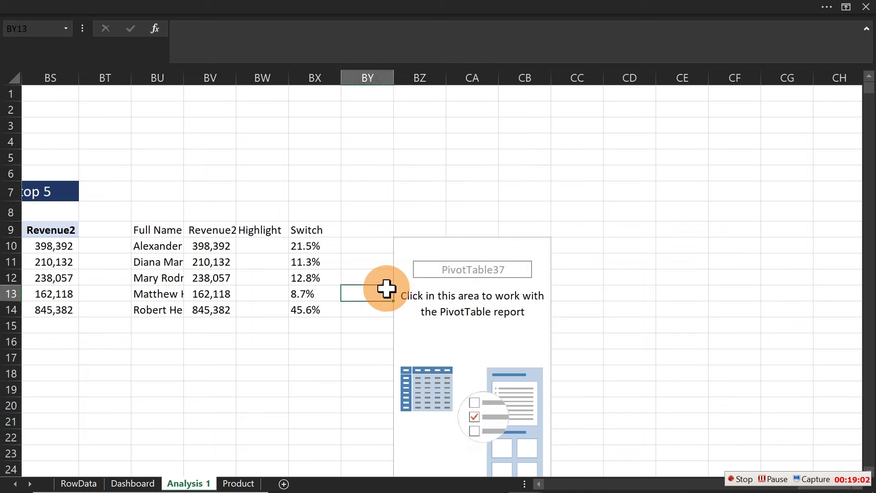
Step: Delete columns BY through CD together with the emptied pivot table they contain
left_click(375, 77)
left_click_drag(374, 77, 606, 122)
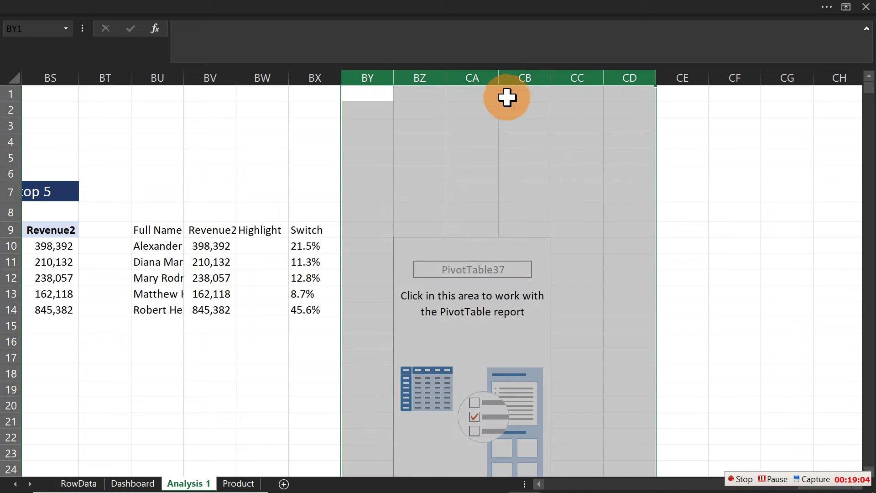
right_click(506, 73)
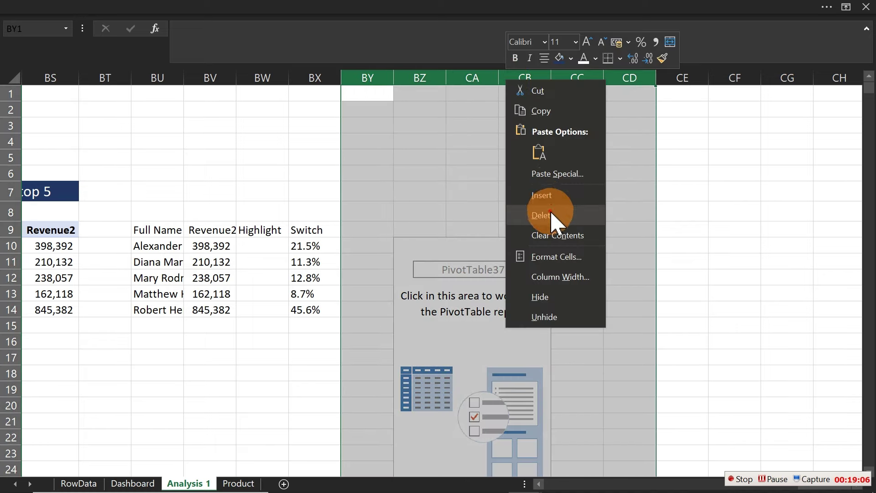
left_click(547, 213)
left_click(464, 232)
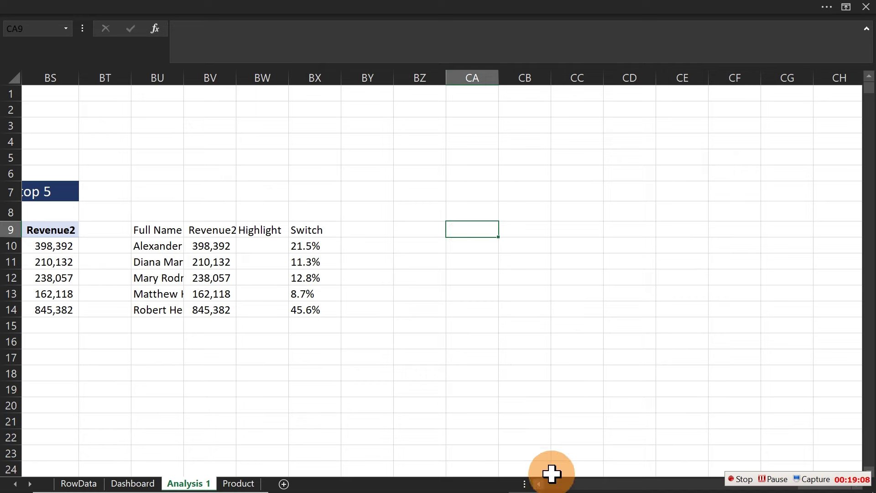
Step: Delete the Highlight column BW from the helper table and select its Full Name and Revenue2 data, BU9:BV14
left_click(539, 484)
left_click(539, 483)
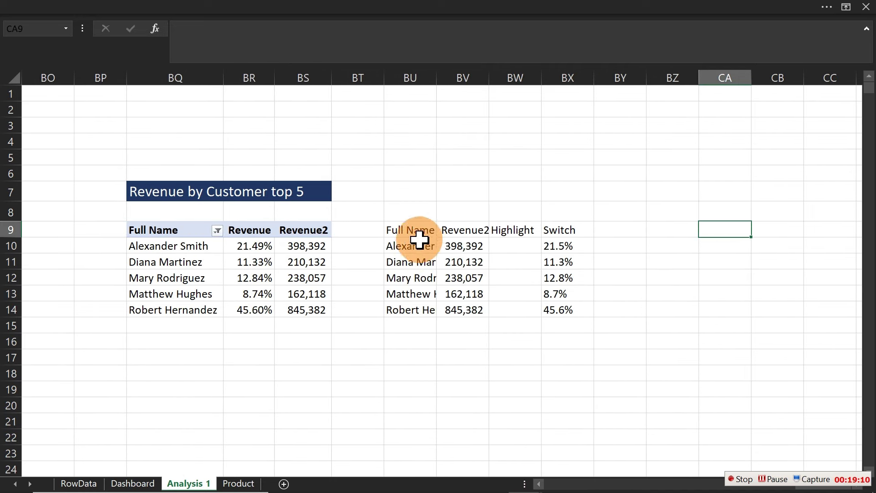
left_click_drag(406, 231, 474, 317)
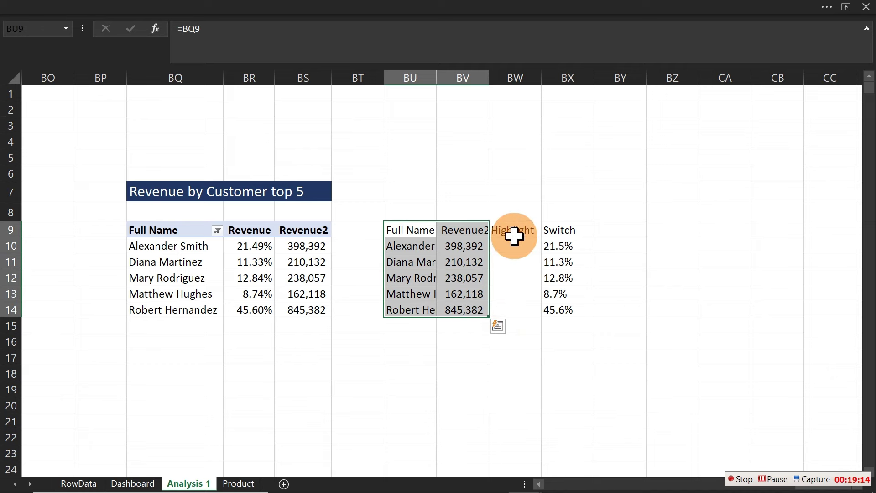
left_click(519, 76)
right_click(519, 77)
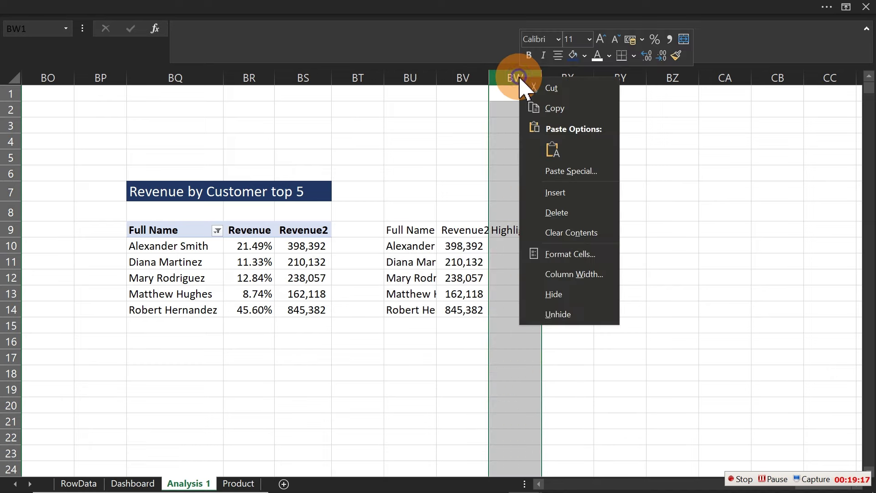
left_click(562, 213)
left_click_drag(409, 231, 442, 307)
Step: Try a 2-D clustered column chart of the selected Full Name and Revenue2 data, and delete that chart
left_click(219, 9)
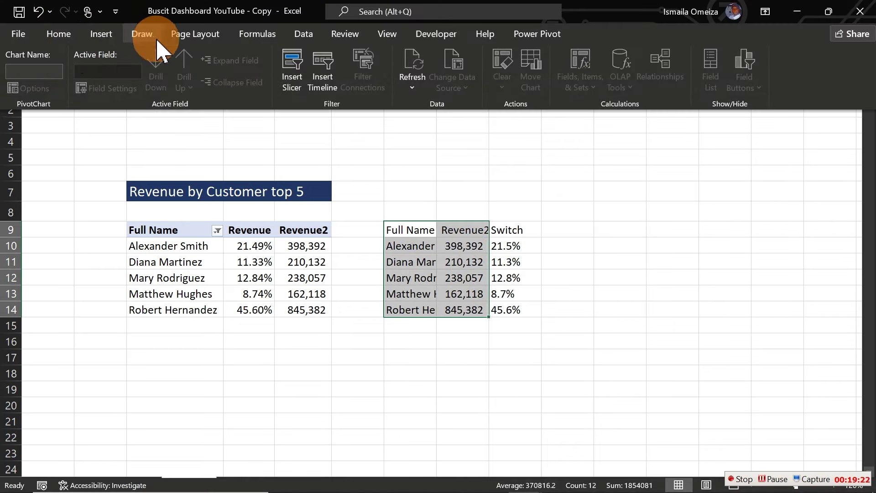
left_click(102, 34)
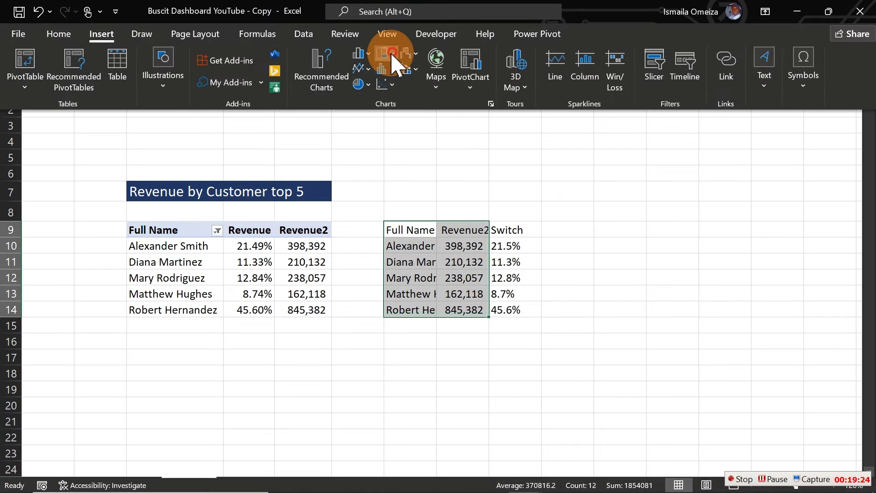
left_click(394, 63)
left_click(405, 54)
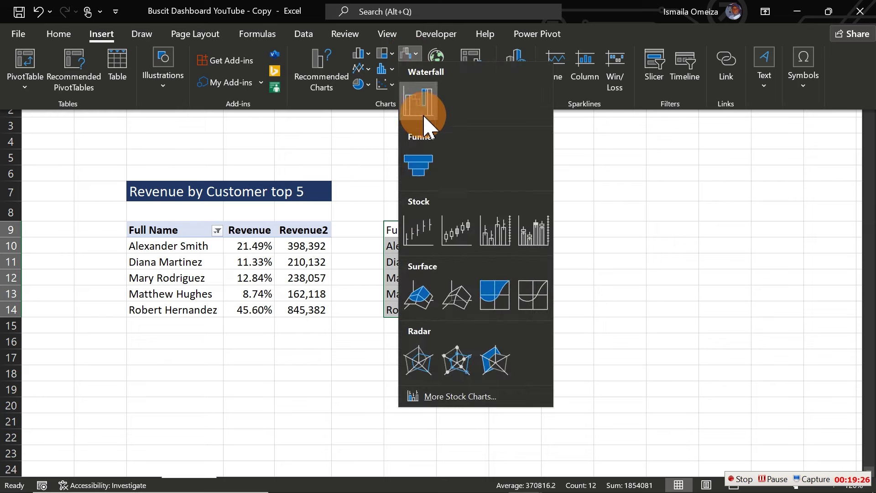
left_click(409, 57)
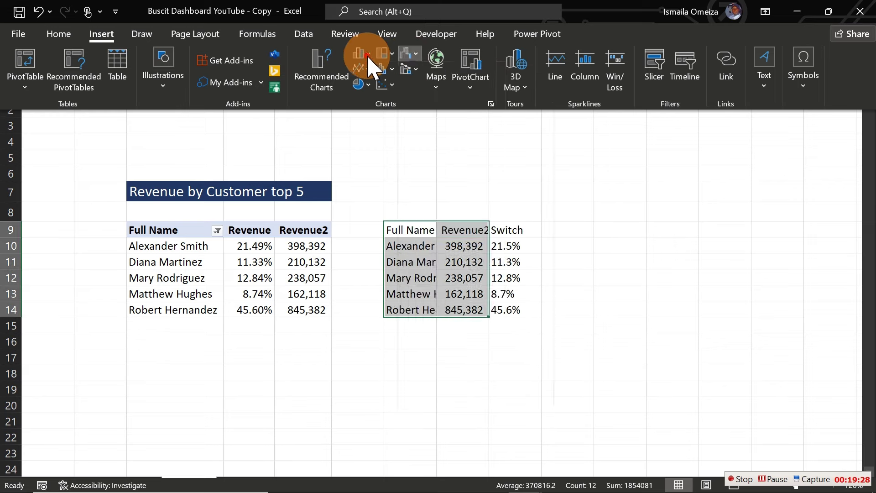
left_click(369, 58)
left_click(365, 101)
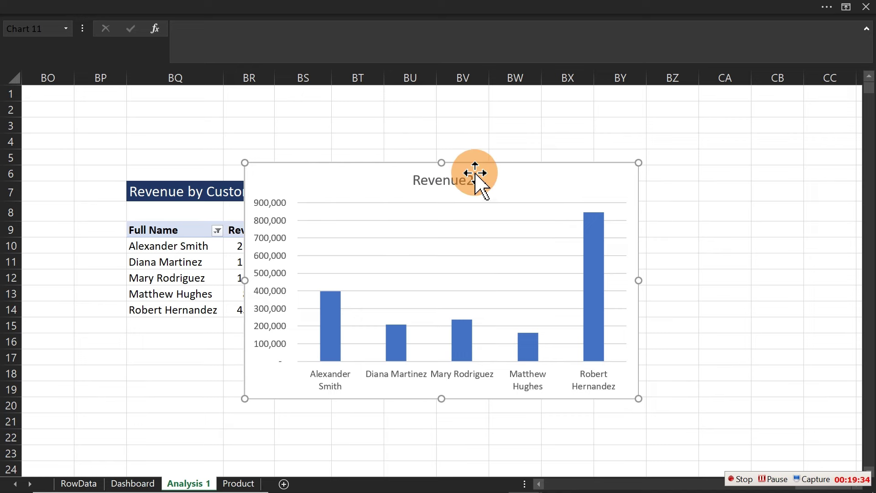
key("Delete")
Step: Insert a 2-D clustered bar chart from the selected Full Name and Revenue2 data
left_click(320, 8)
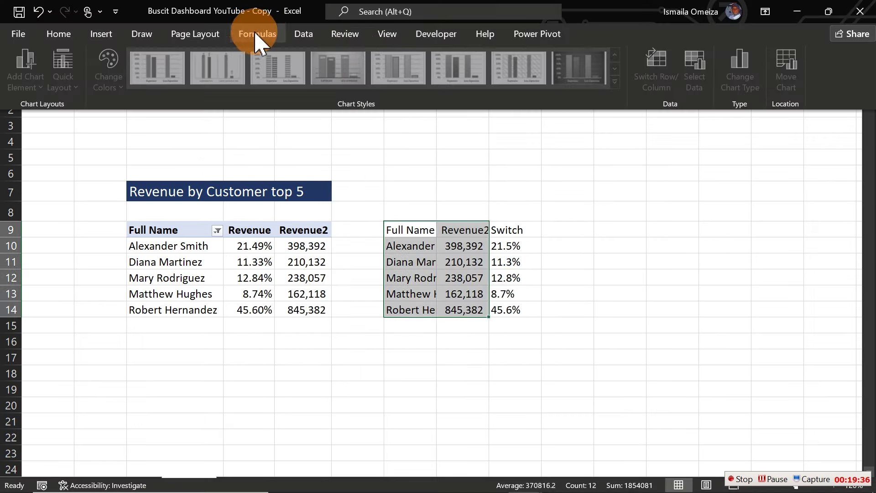
left_click(102, 34)
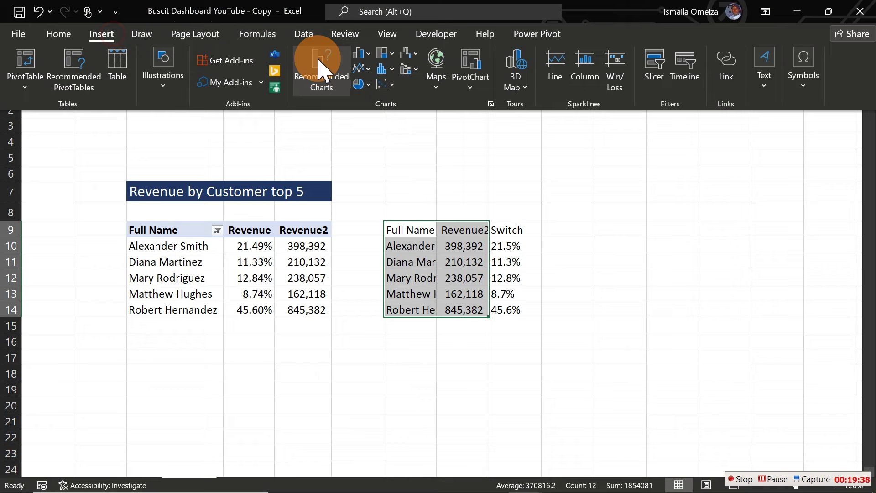
left_click(373, 57)
left_click(385, 231)
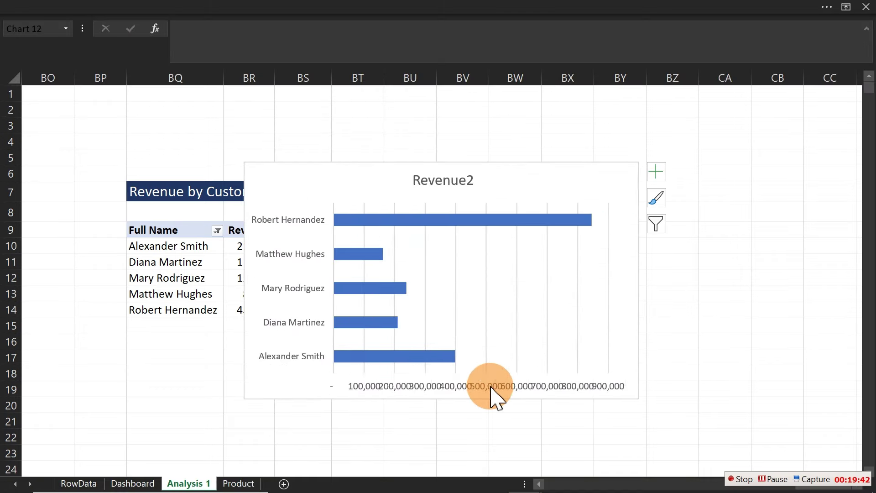
Step: Delete the horizontal value axis of the Revenue2 bar chart and move the chart beside the helper table
key("Delete")
left_click(321, 235)
left_click_drag(332, 162, 573, 168)
Step: Sort the Revenue by Customer top 5 pivot table by Revenue2 from largest to smallest
left_click(258, 244)
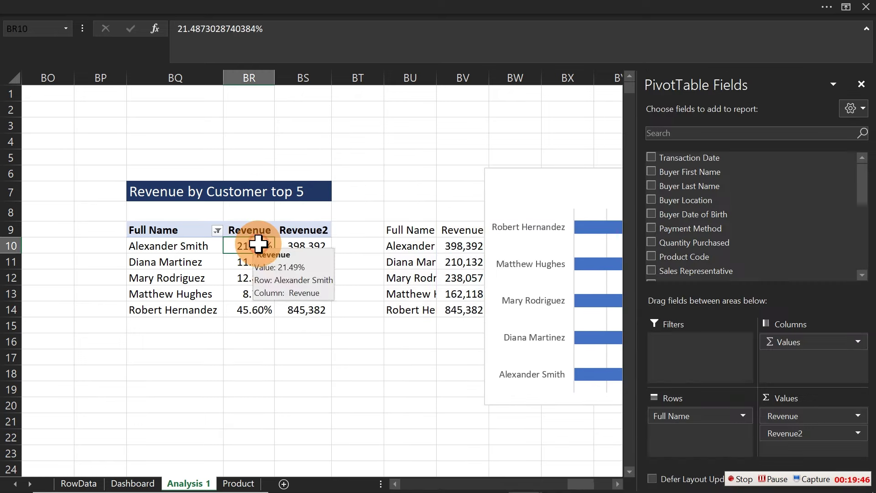
right_click(319, 243)
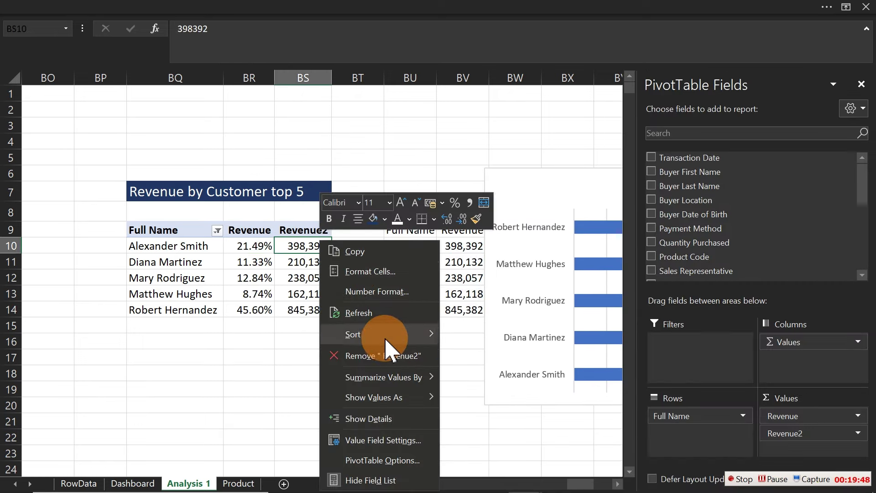
mouse_move(404, 341)
left_click(484, 356)
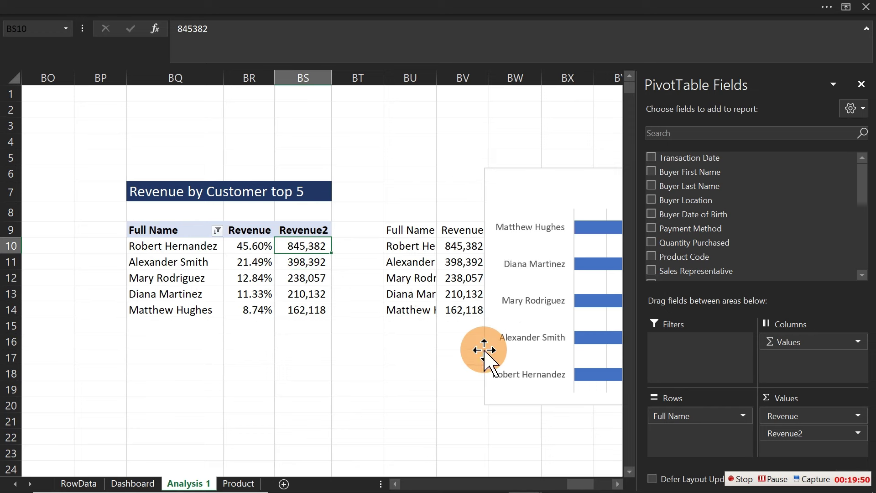
Step: Reposition the Revenue2 bar chart over the tables and set its category axis to show categories in reverse order
left_click_drag(558, 168, 362, 160)
left_click(342, 213)
double_click(342, 213)
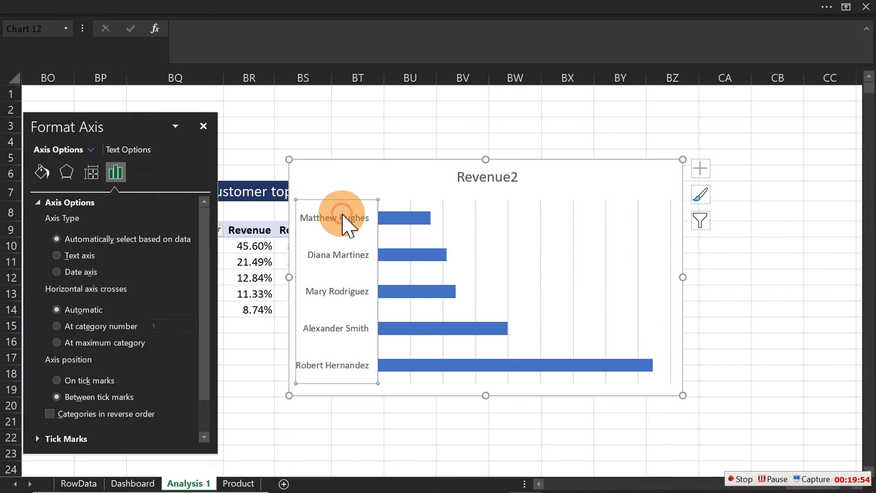
left_click(50, 415)
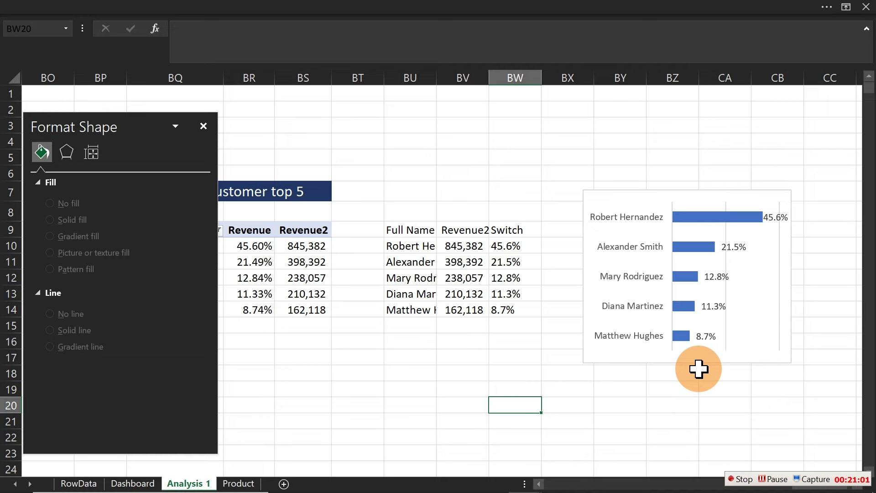
Step: Remove the top 5 customers bar chart from the Analysis 1 sheet and go to the Dashboard sheet
left_click(697, 190)
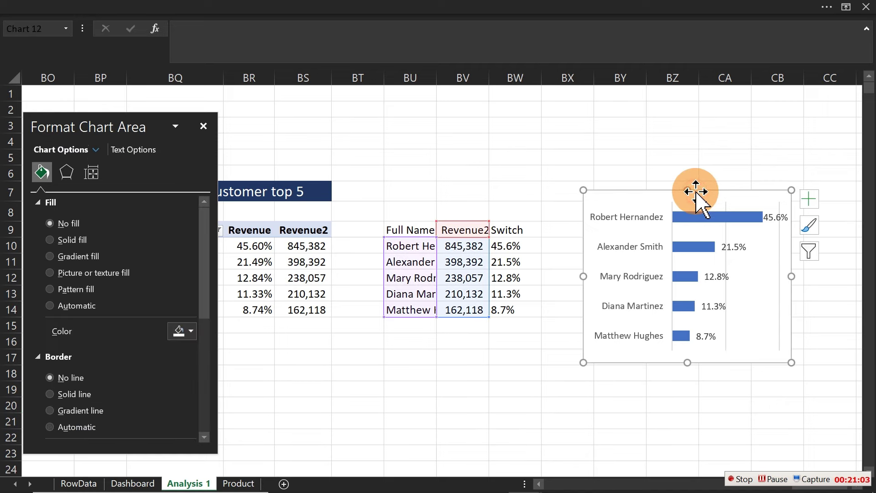
key("Delete")
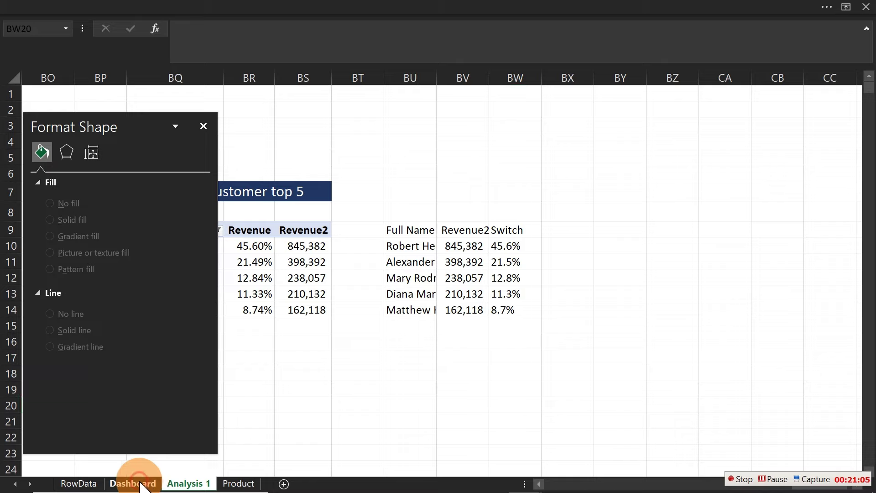
left_click(133, 483)
left_click(456, 258)
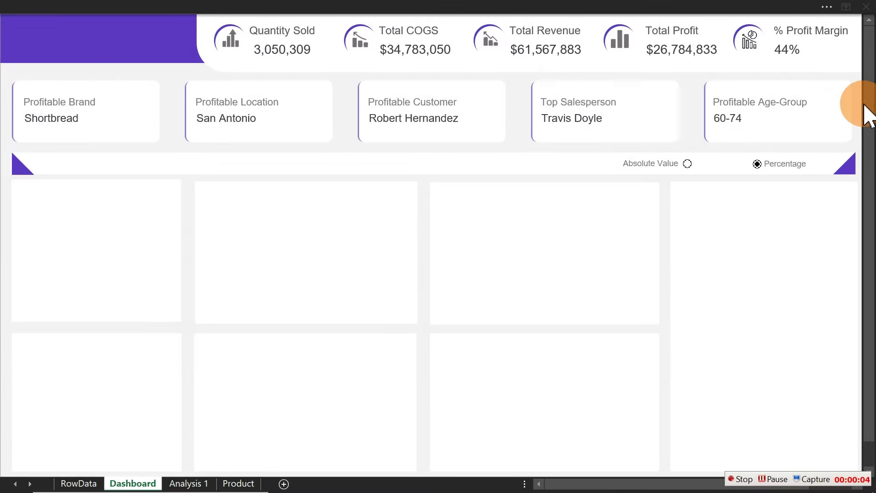
Step: Look over the dashboard layout and check the height and width of each blank chart panel in the upper row
left_click_drag(869, 110, 873, 477)
left_click_drag(873, 375, 874, 201)
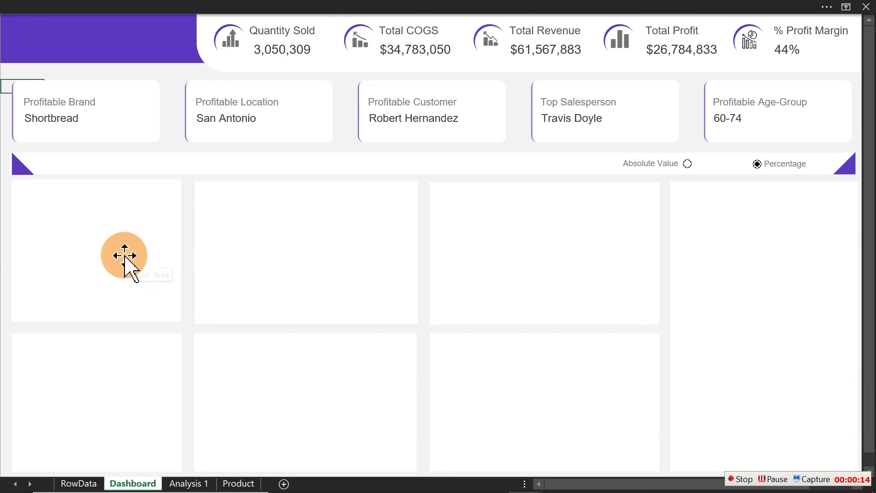
left_click(123, 256)
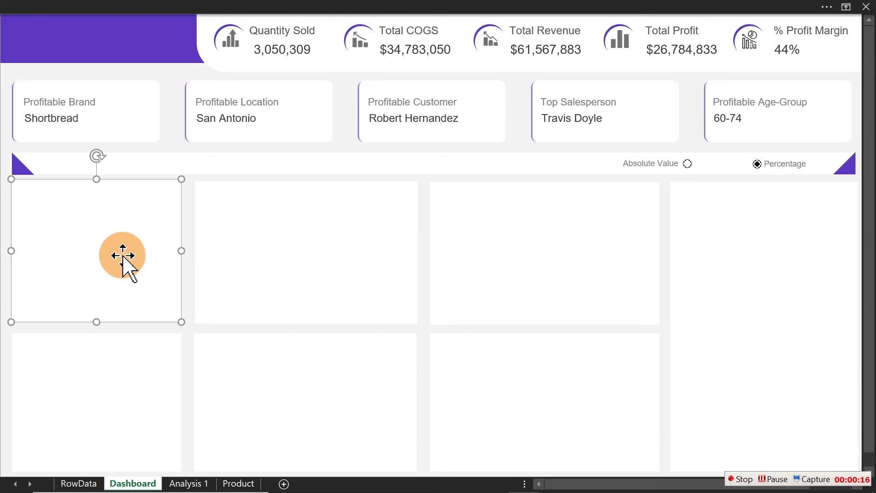
left_click(479, 7)
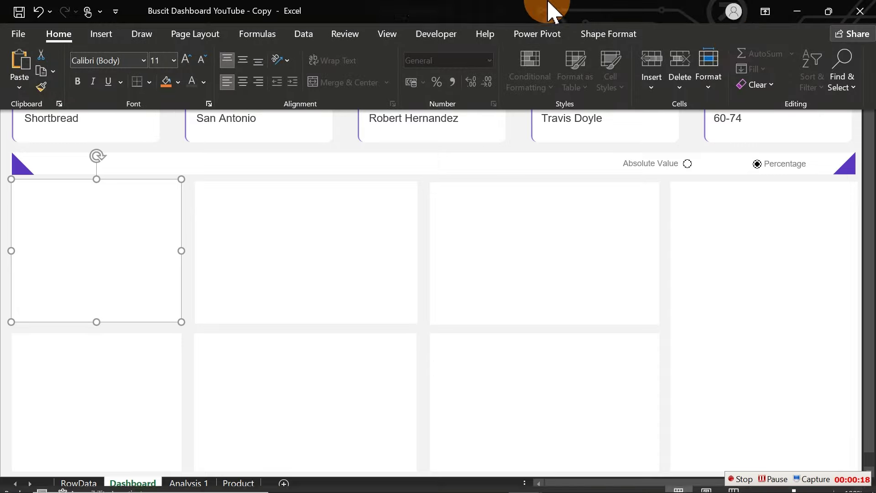
left_click(625, 35)
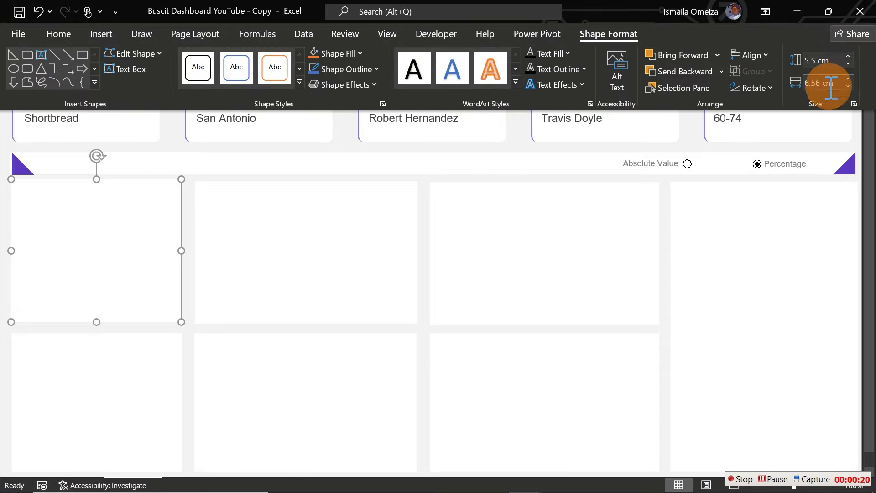
left_click(315, 201)
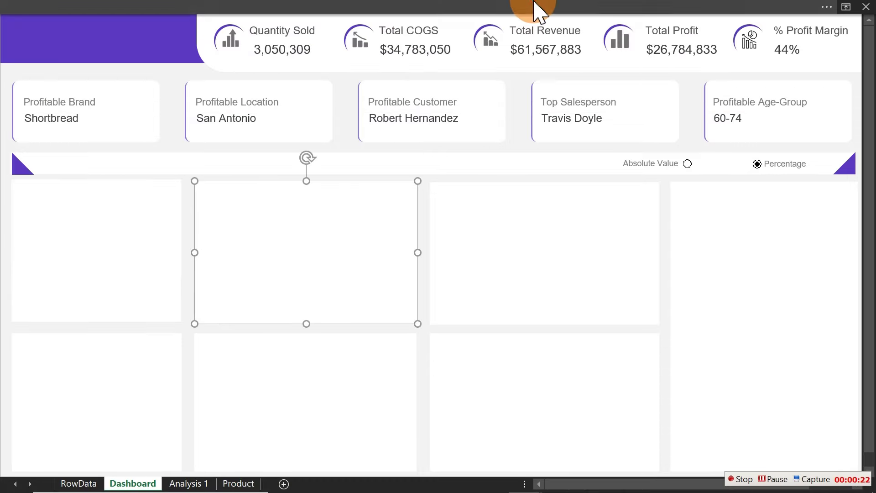
left_click(625, 8)
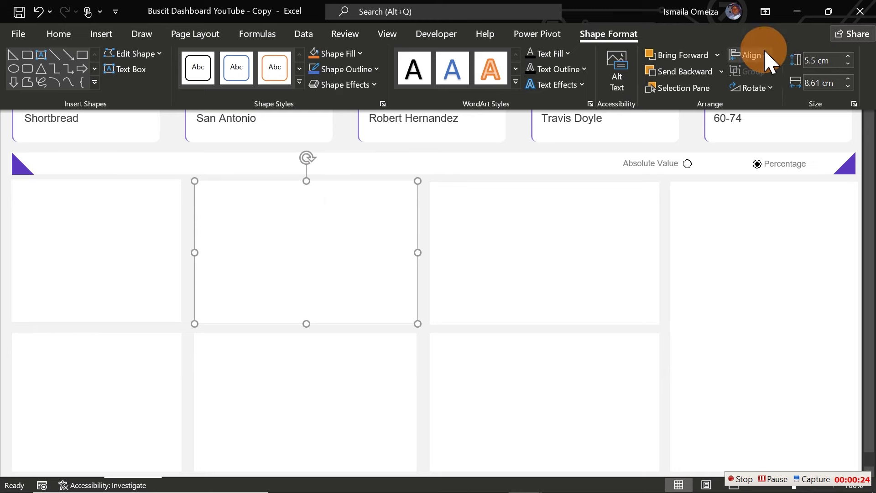
left_click(580, 195)
left_click(606, 9)
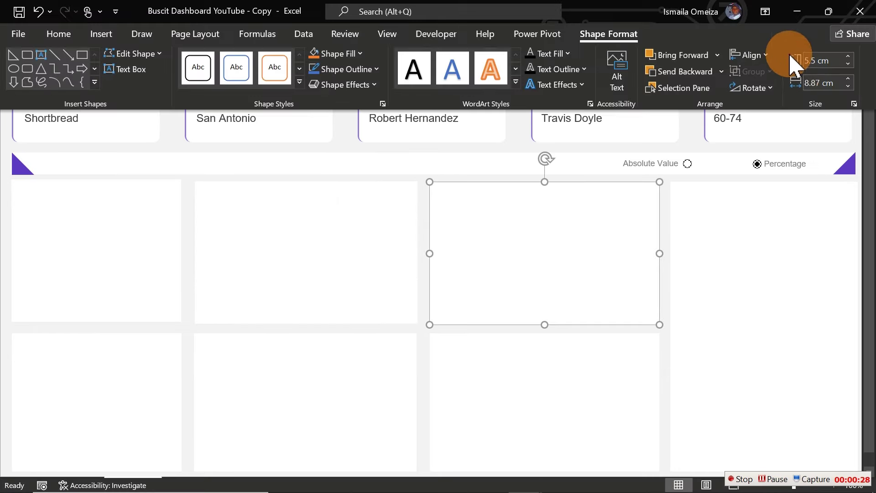
left_click(774, 215)
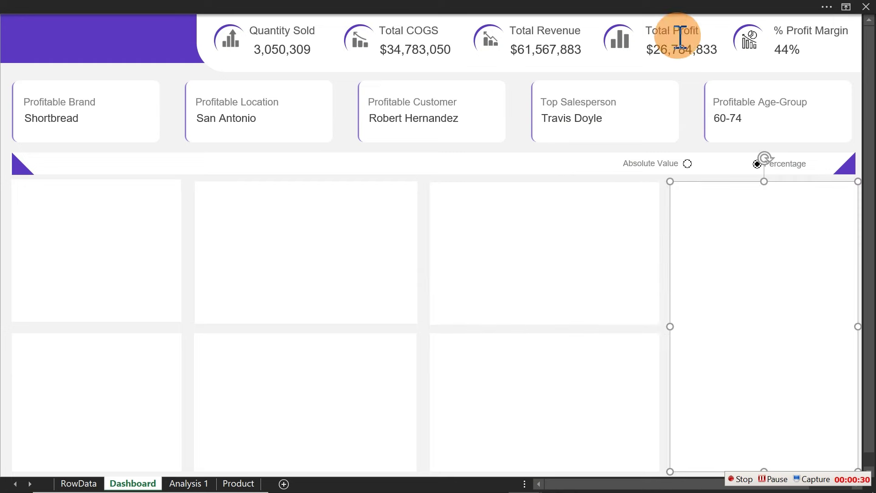
left_click(637, 9)
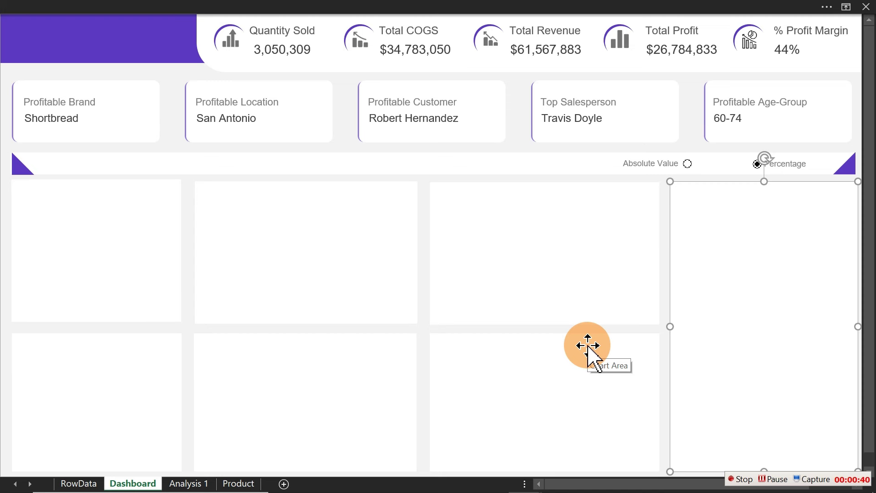
Step: Duplicate the lower-row panel in the third column, move the copy over the middle of the dashboard, and give it a gradient fill
left_click(487, 362)
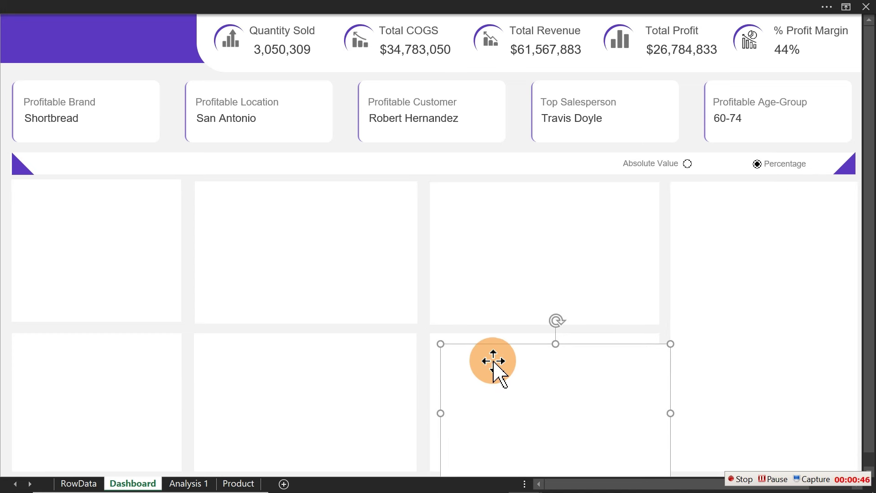
left_click_drag(493, 362, 426, 269)
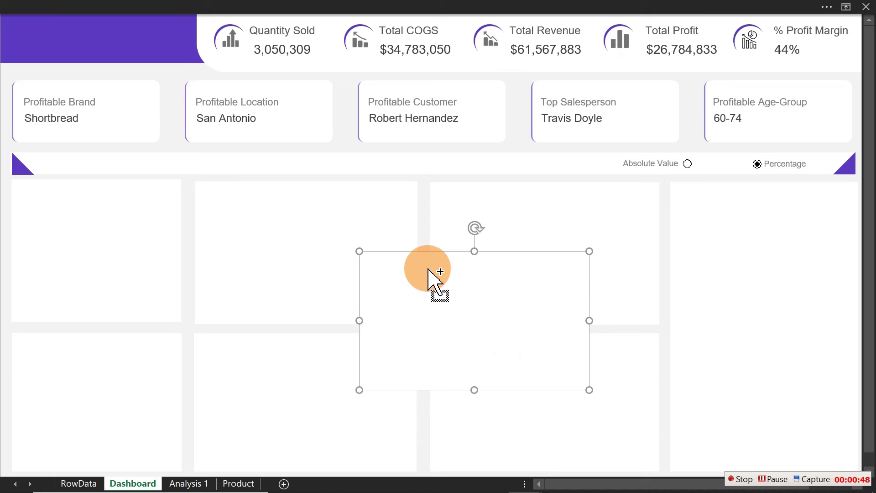
double_click(429, 270)
left_click(60, 259)
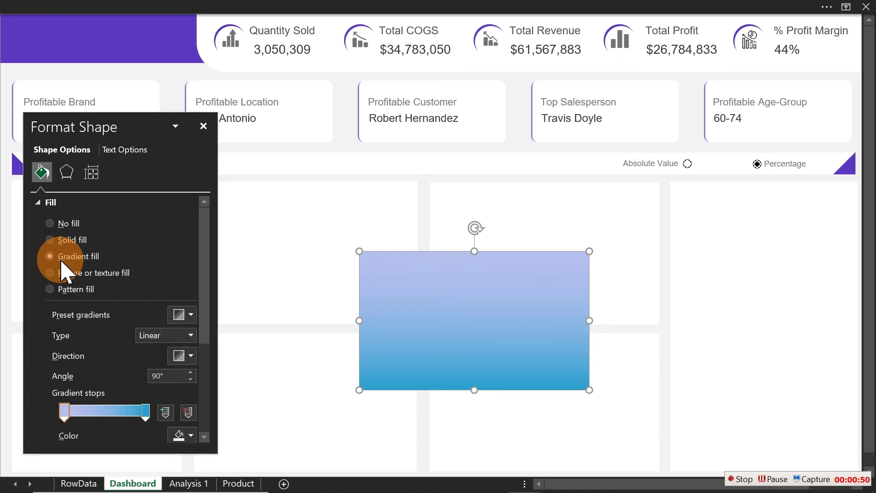
Step: Apply the white-to-yellow radial preset gradient to the duplicated panel and move its middle gradient stop to 55%
left_click(189, 358)
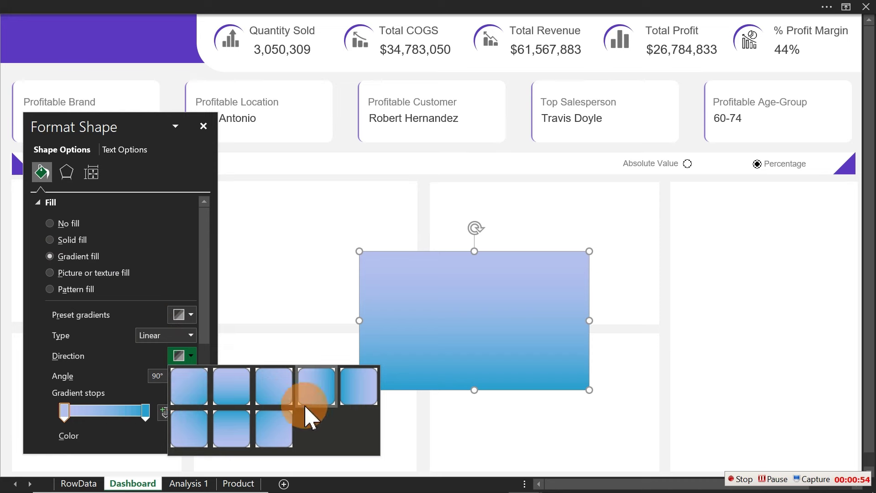
left_click(185, 315)
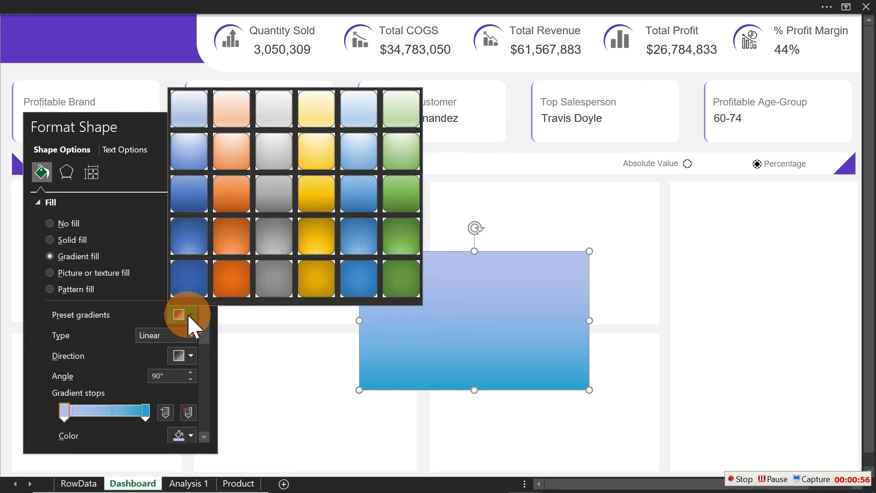
left_click(317, 153)
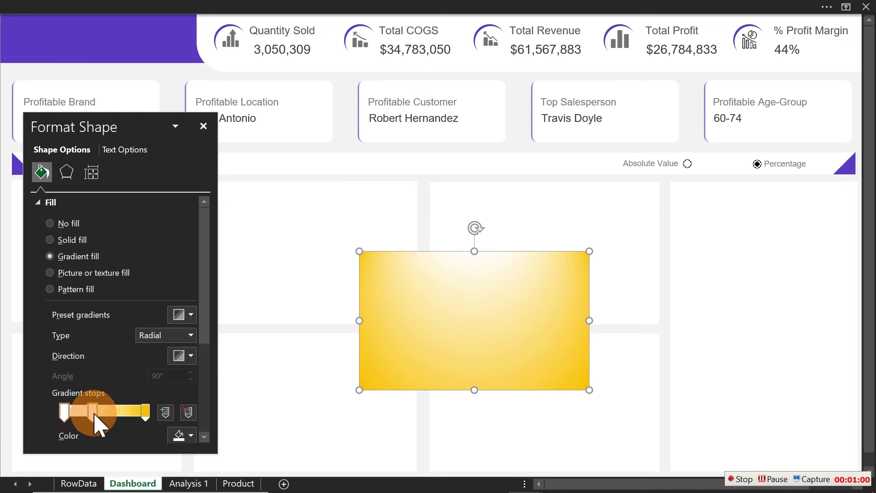
left_click_drag(93, 412, 112, 412)
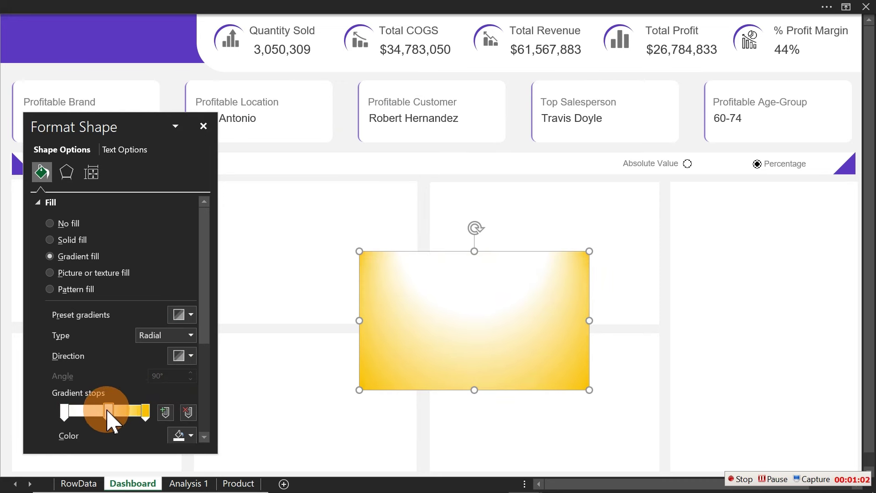
left_click(131, 411)
left_click_drag(134, 408, 146, 410)
Step: Set the color of the panel's middle gradient stop to white
left_click(109, 411)
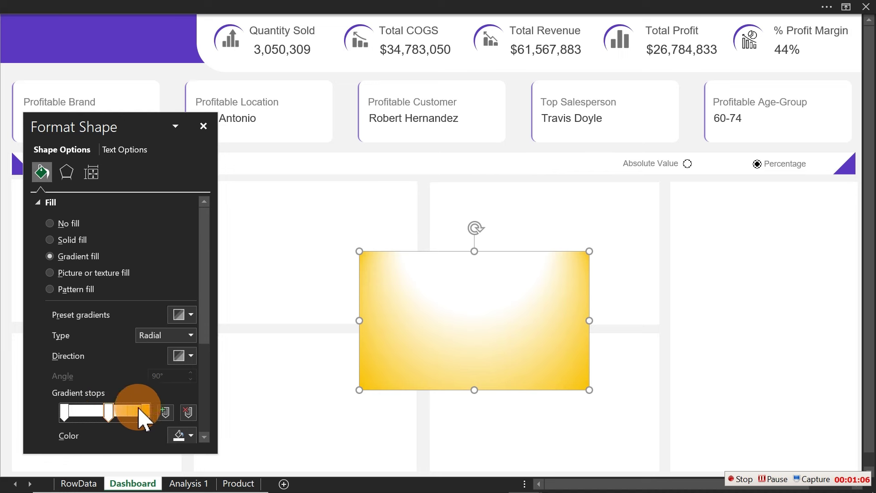
left_click_drag(204, 324, 206, 379)
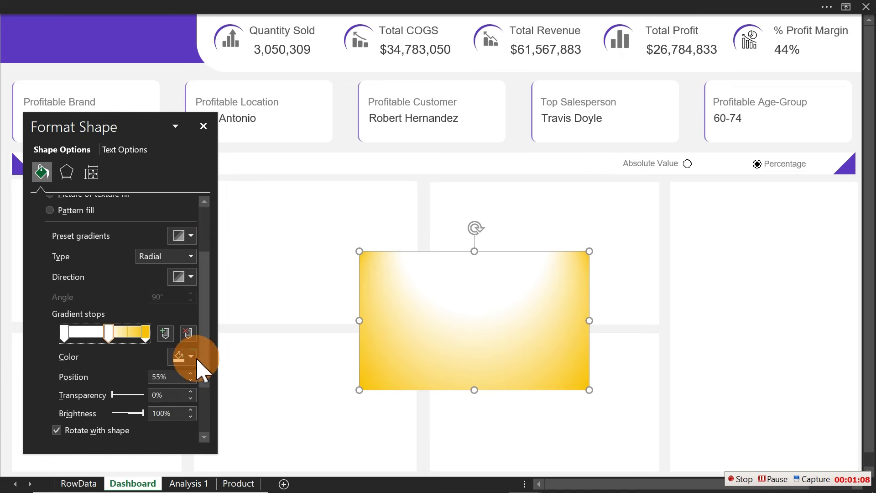
left_click(191, 357)
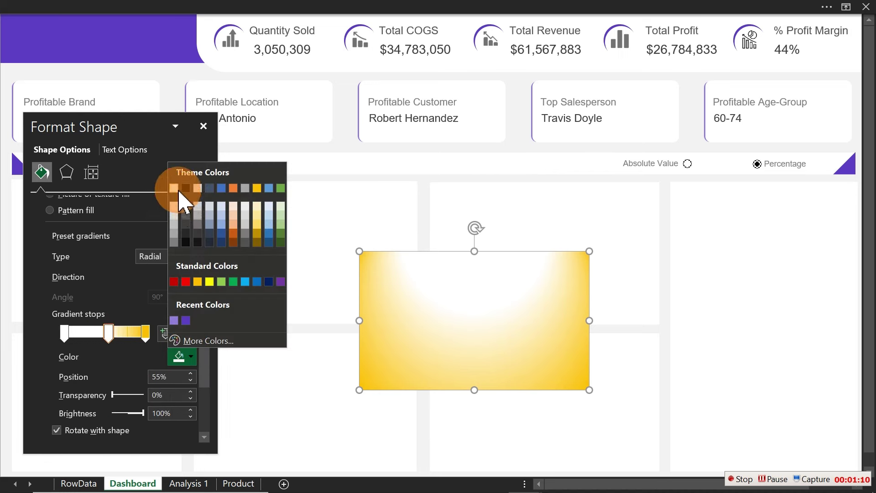
left_click(174, 188)
Step: Set the panel's last and first gradient stops to the recently used dark purple
left_click(145, 333)
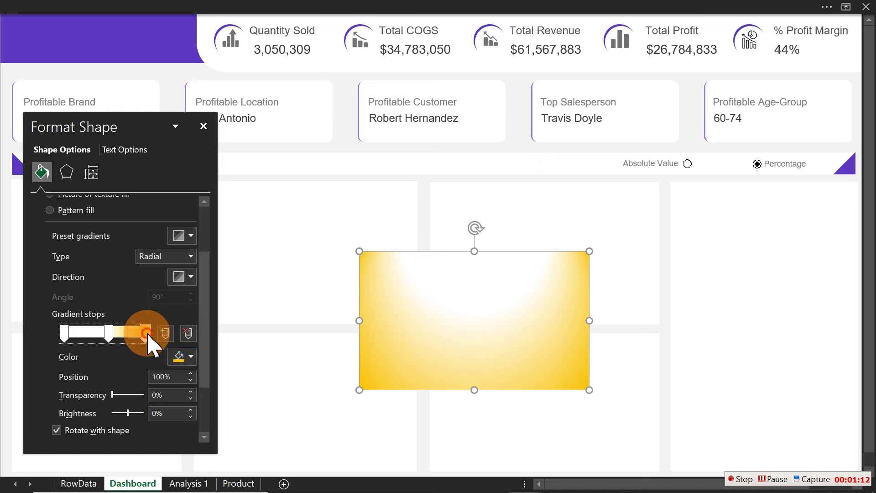
left_click(192, 359)
left_click(186, 321)
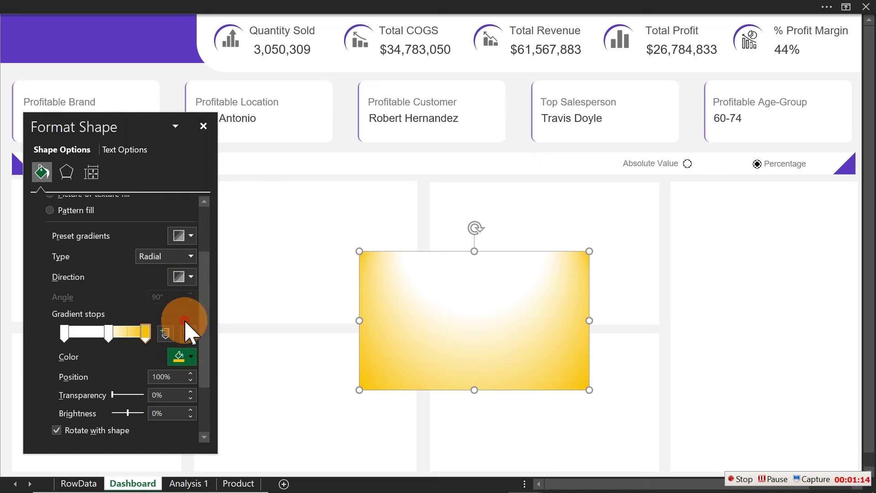
left_click(65, 333)
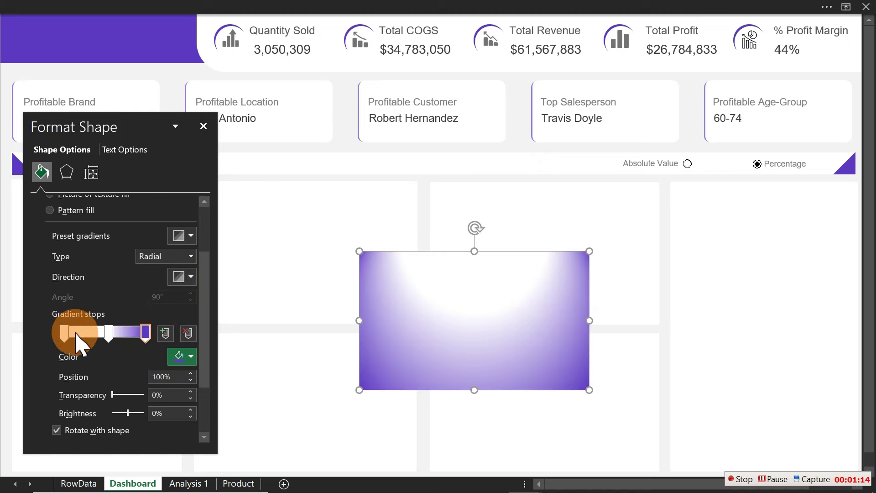
left_click(191, 357)
left_click(179, 320)
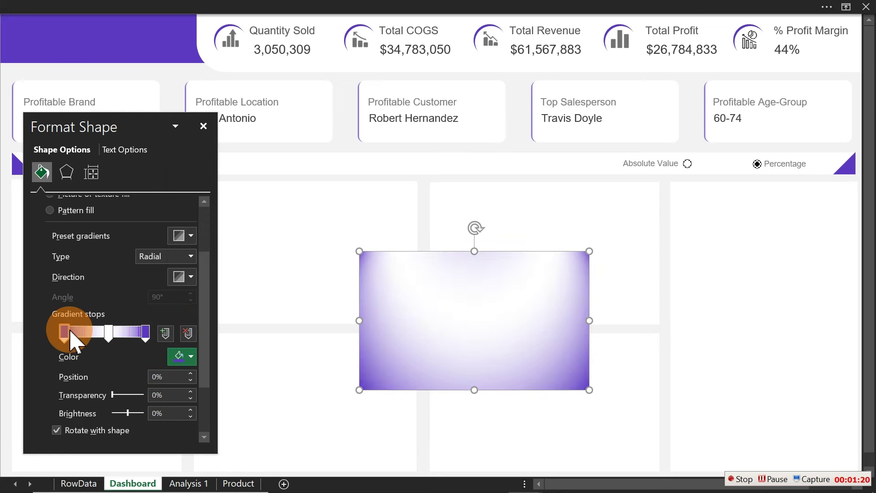
Step: Try shifting the two outer purple gradient stops inward, the first to 11%, and return them to the ends of the gradient
left_click_drag(71, 332, 75, 333)
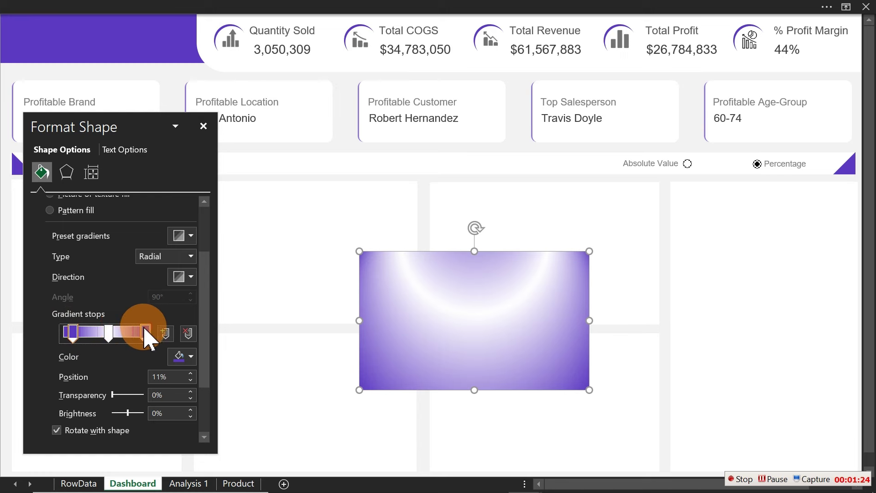
left_click_drag(143, 329, 140, 330)
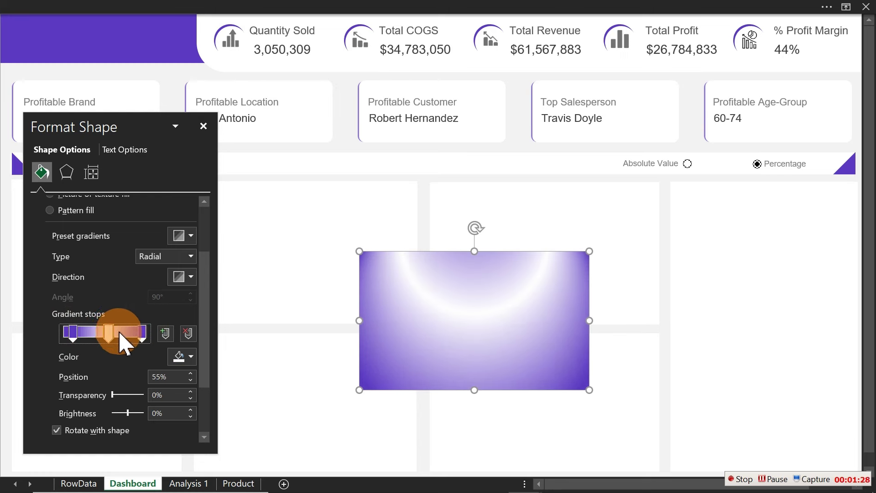
left_click_drag(74, 336, 63, 337)
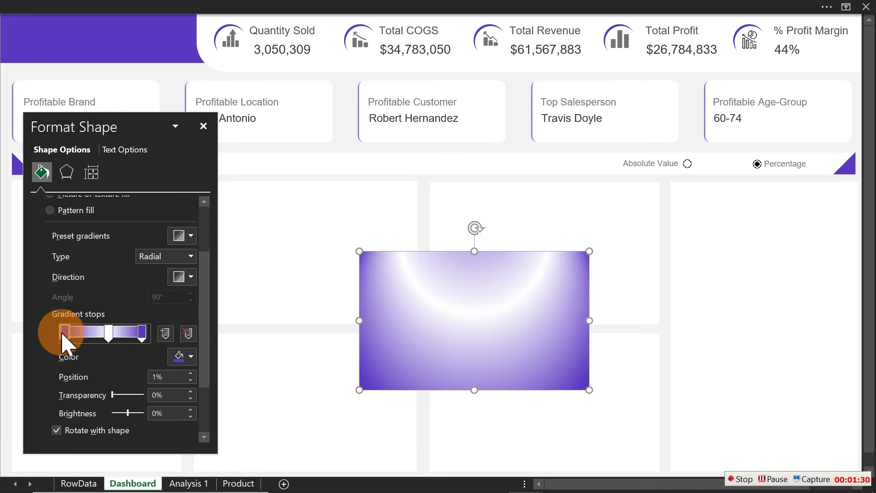
mouse_move(142, 333)
left_mouse_down()
mouse_move(166, 341)
mouse_move(147, 337)
left_mouse_up()
left_click(66, 335)
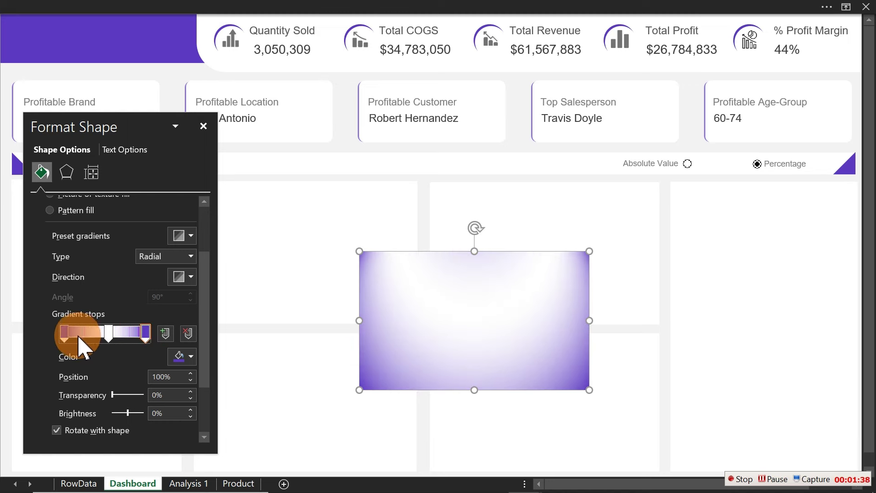
Step: Set the panel's first gradient stop to 2%, and align the gradient panel behind the white panel in the lower row's third column
left_click_drag(67, 335, 68, 340)
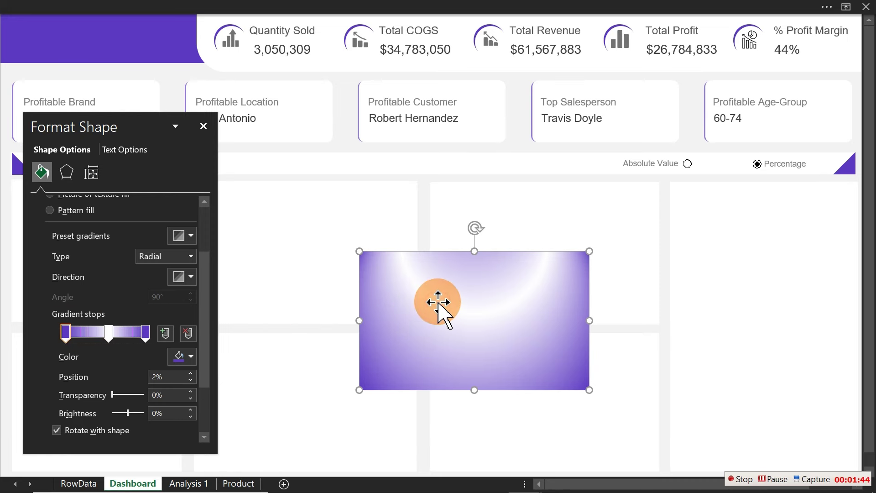
left_click_drag(437, 302, 507, 383)
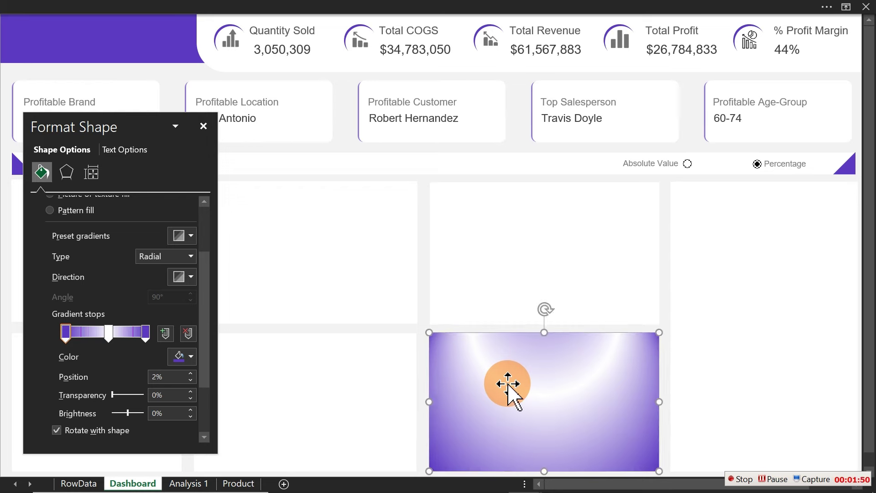
right_click(508, 384)
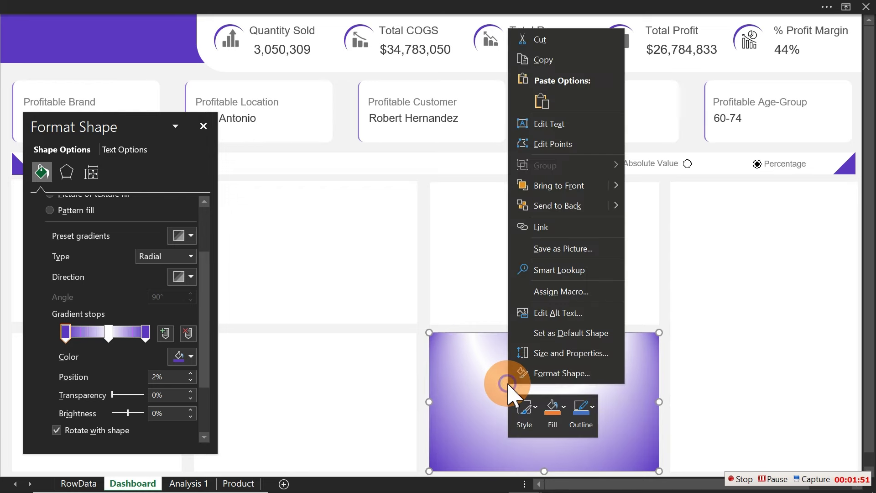
left_click(556, 203)
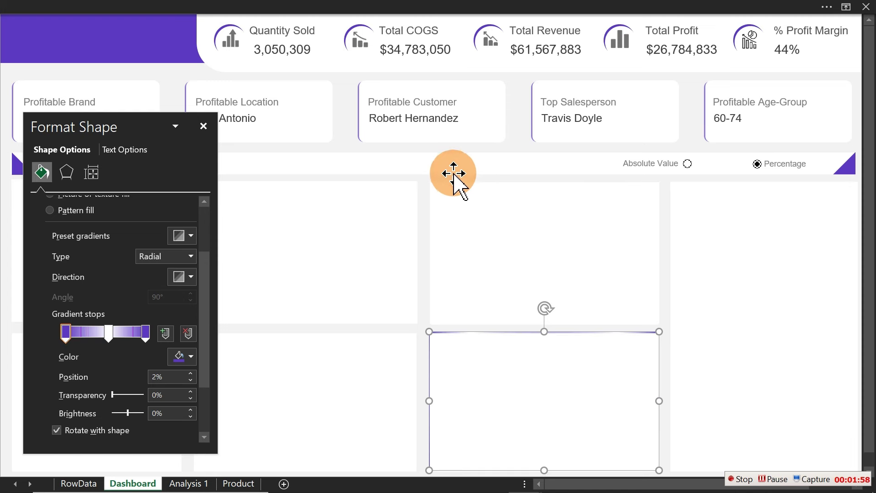
Step: Nudge the third-column gradient panel slightly so only a thin purple strip shows along the white panel's upper edge
left_click(345, 103)
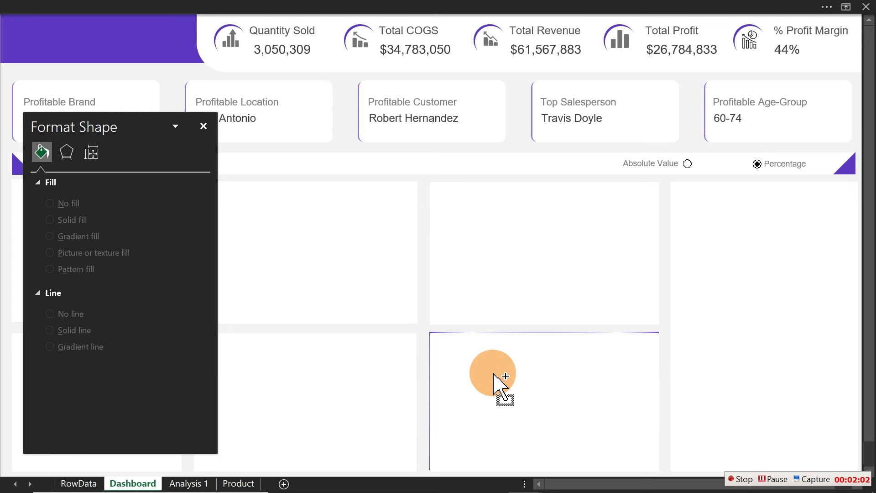
left_click(496, 386)
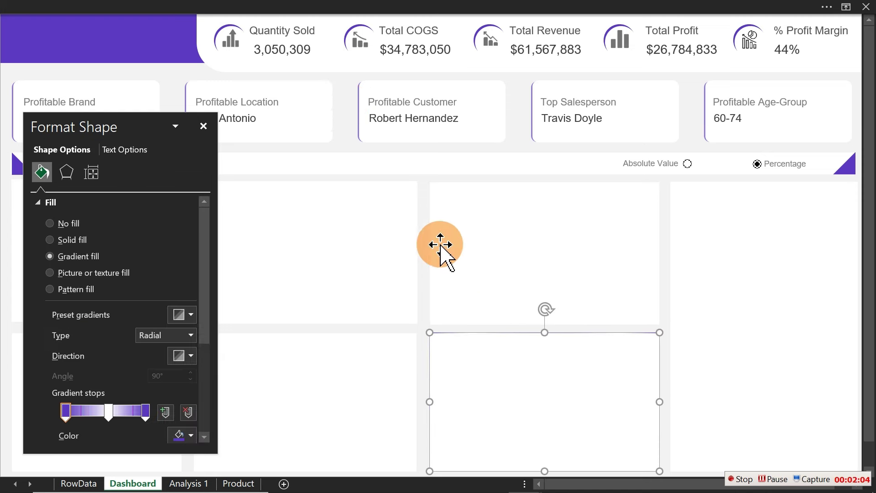
left_click(350, 130)
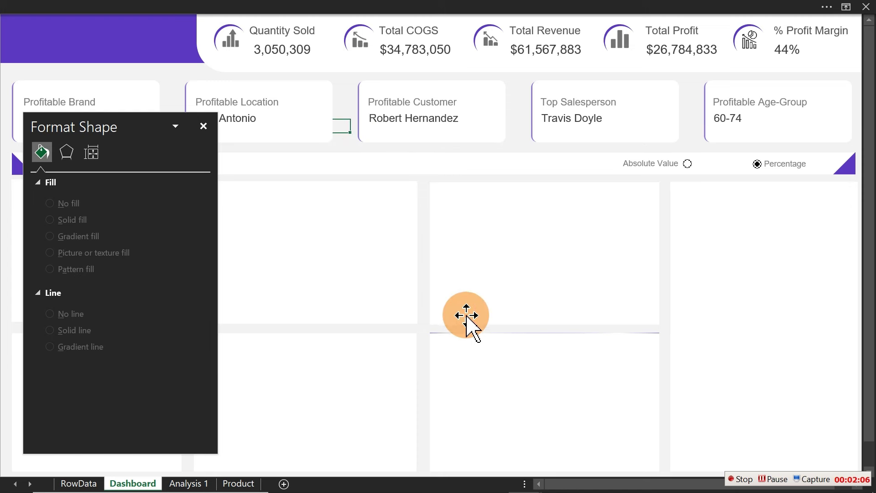
left_click(491, 376)
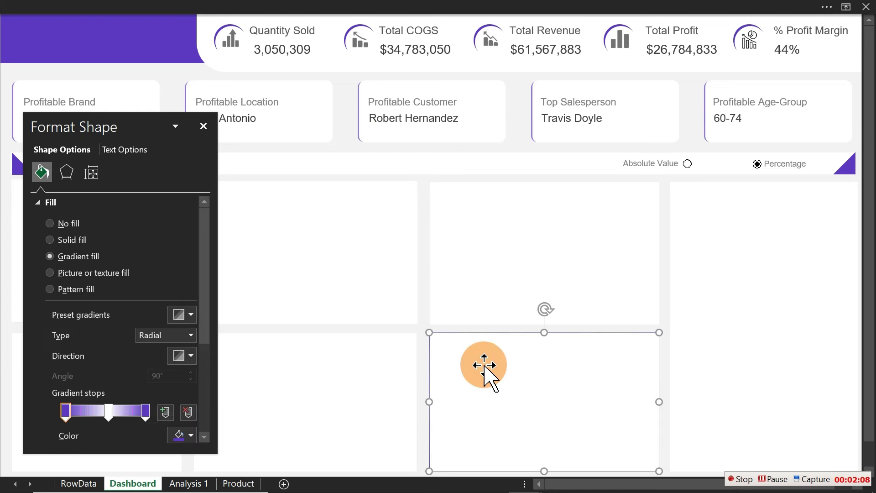
key("Up")
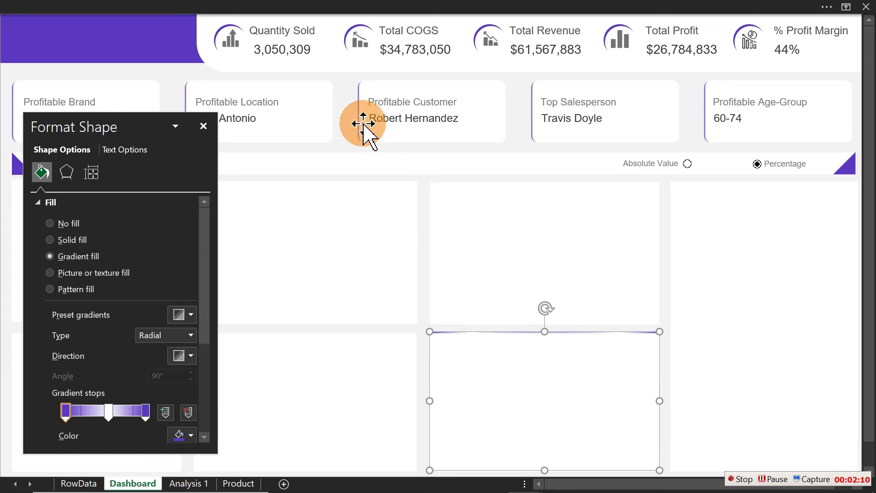
left_click(342, 126)
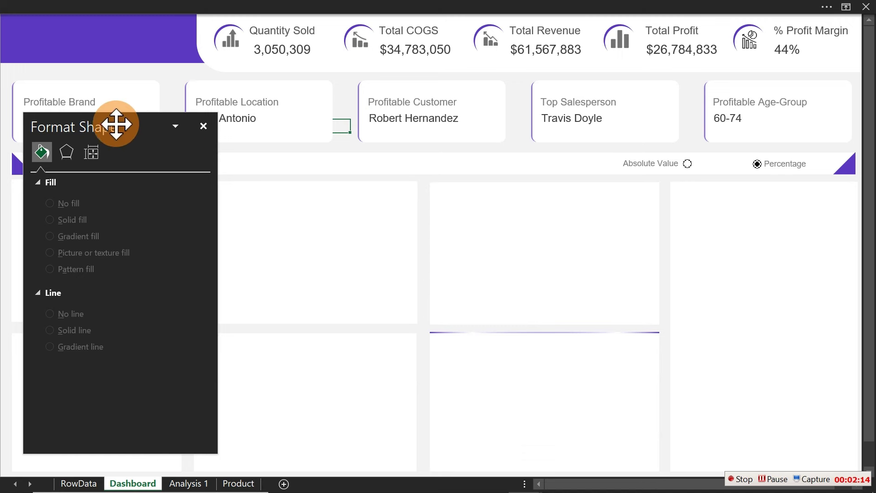
Step: Duplicate the white panel in the lower row's second column, apply the radial gradient fill to the copy and align it over the original
left_click_drag(116, 124, 747, 141)
left_click(329, 380)
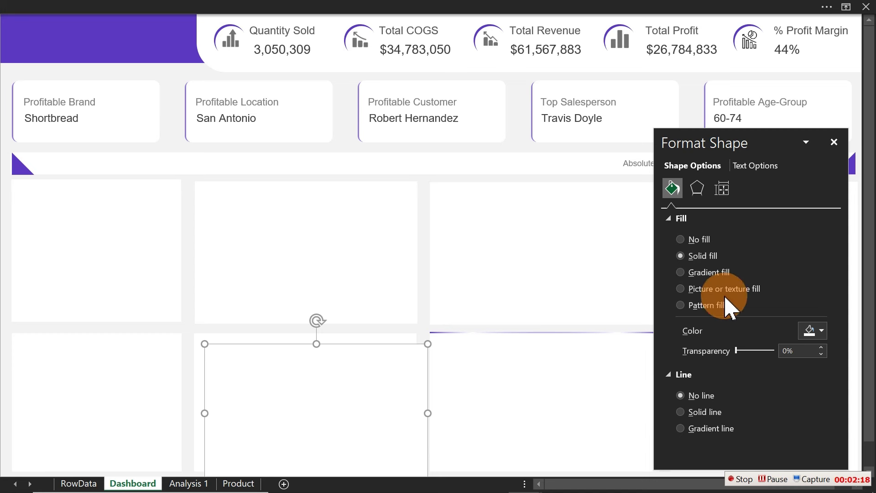
left_click(690, 273)
left_click_drag(329, 410, 318, 402)
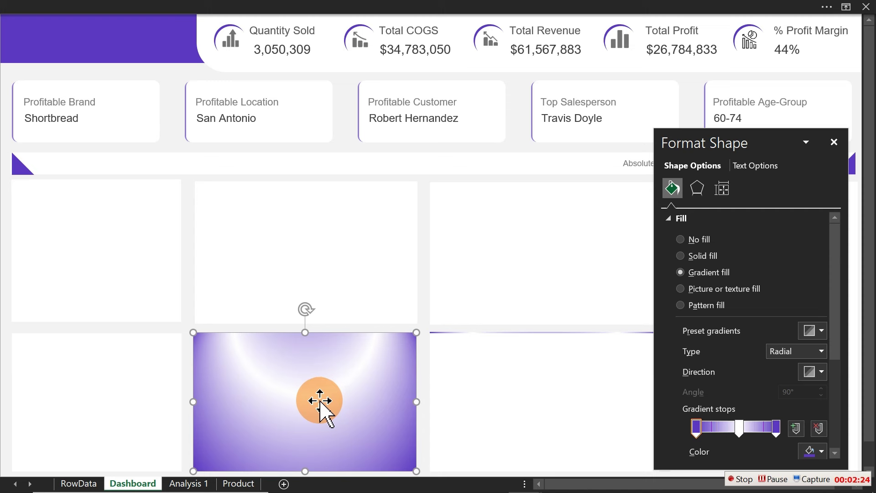
Step: Send the second-column gradient copy to the back and nudge it up to show a thin purple strip along the upper edge
right_click(319, 404)
left_click(374, 221)
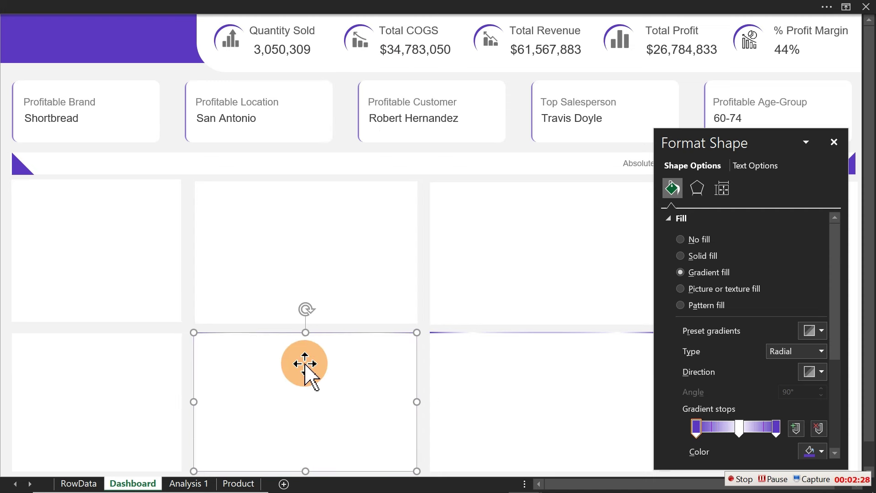
key("Up")
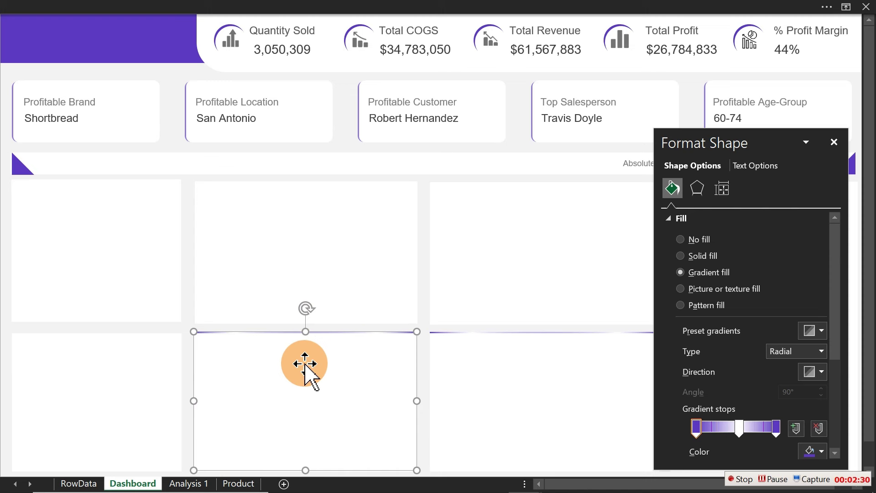
left_click(173, 109)
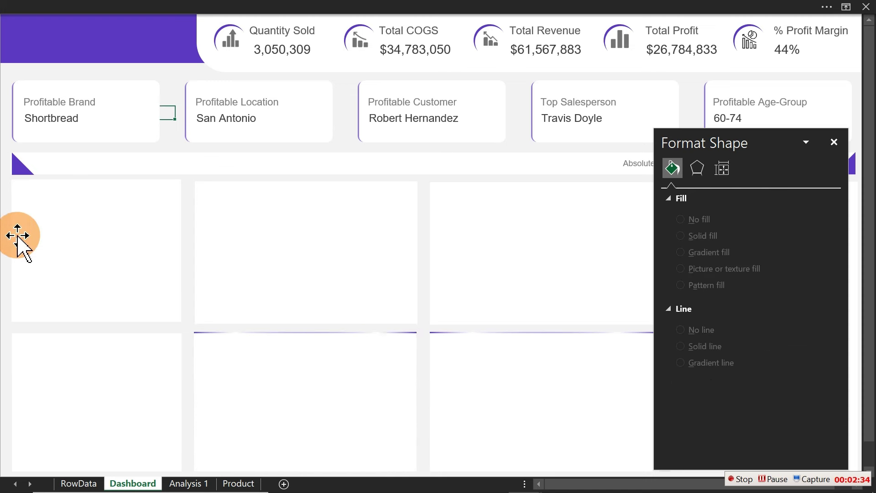
Step: Duplicate the white panel in the lower row's first column, apply the gradient fill to the copy and align it over the original
left_click(90, 398)
left_click_drag(90, 398, 100, 410)
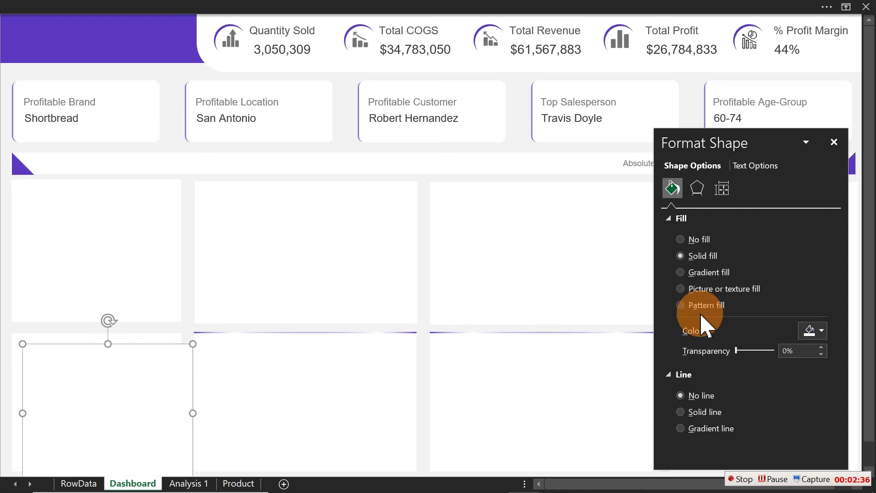
left_click(708, 273)
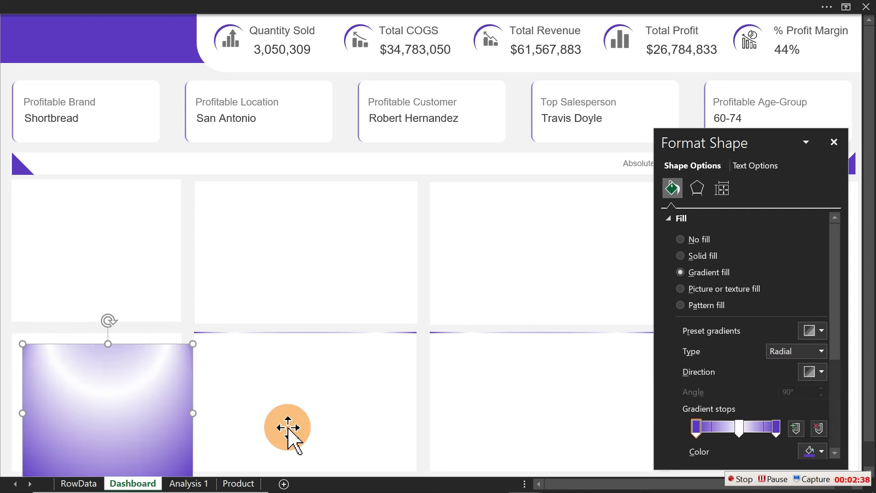
mouse_move(152, 397)
left_mouse_down()
mouse_move(131, 385)
mouse_move(141, 384)
left_mouse_up()
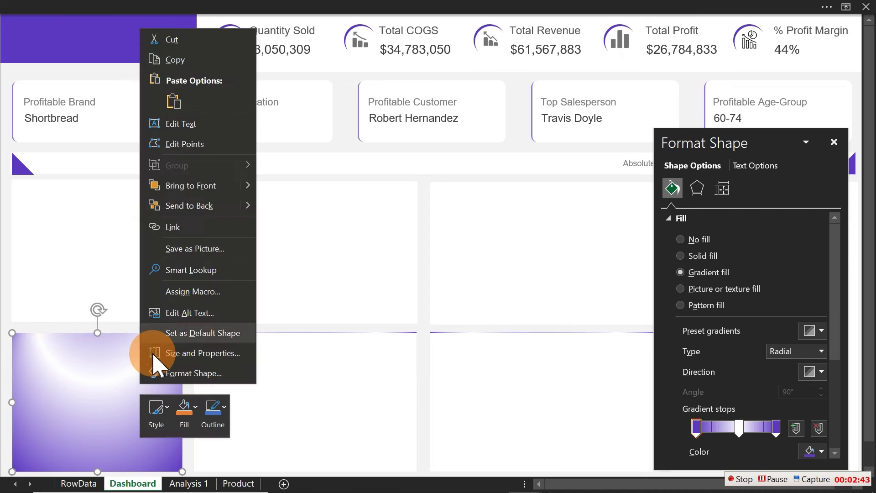
Step: Send the first-column gradient copy to the back and nudge it up and slightly left behind the white panel
left_click(181, 205)
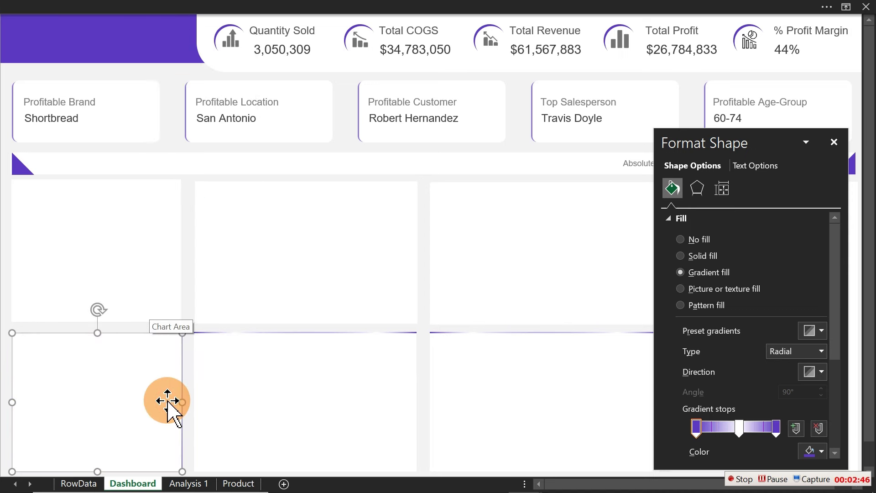
key("Up")
key("Up")
key("Up")
key("Up")
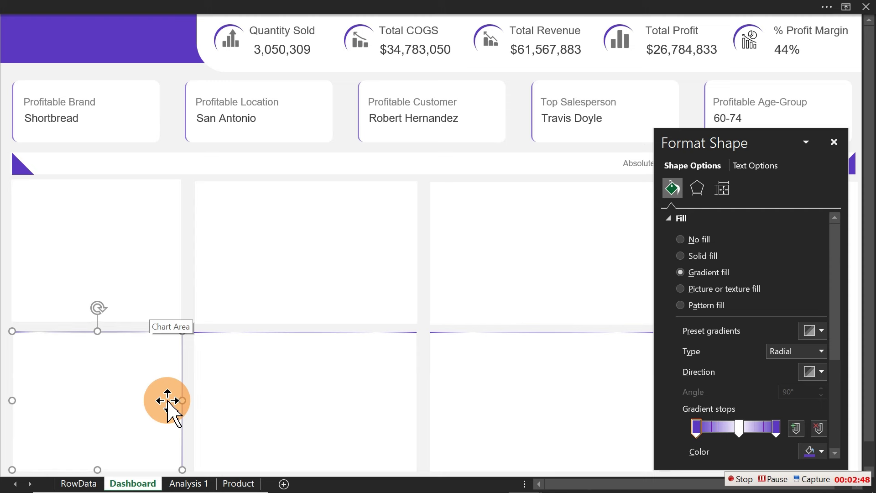
key("Left")
key("Left")
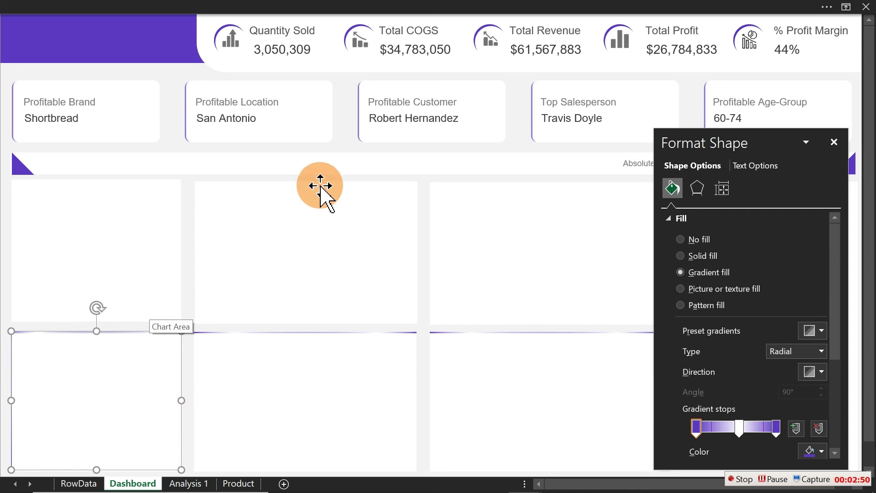
left_click(189, 233)
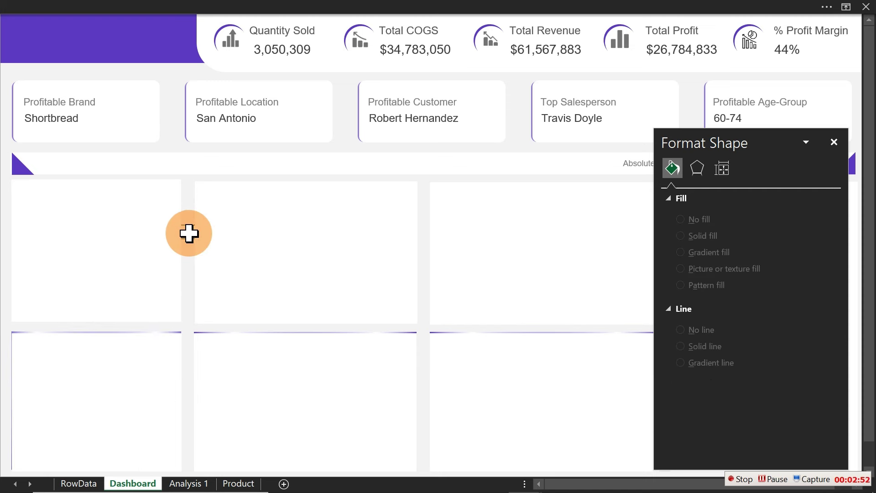
Step: Readjust the first-column gradient copy horizontally so only its upper purple strip shows, and close the Format Shape pane
key("ctrl+z")
key("Right")
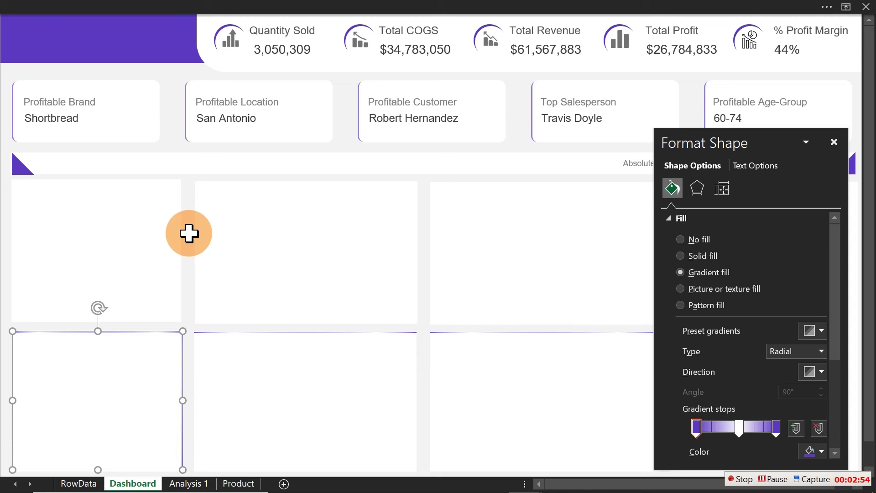
left_click(189, 233)
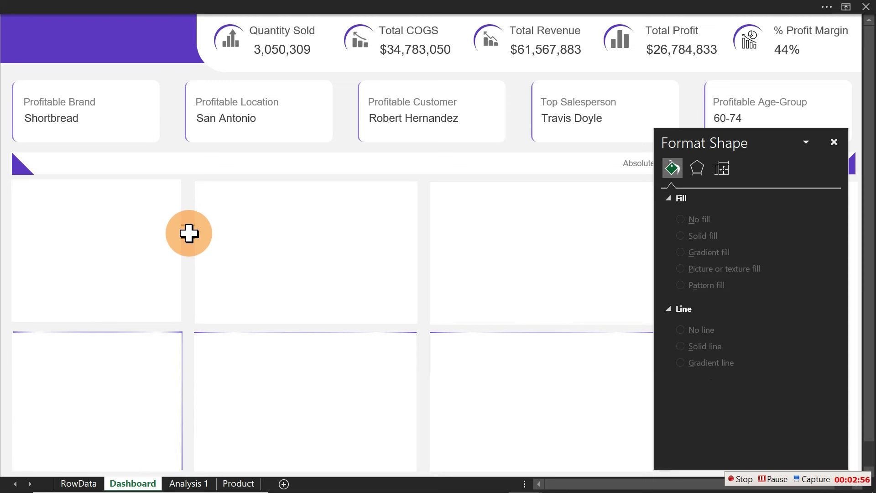
key("ctrl+z")
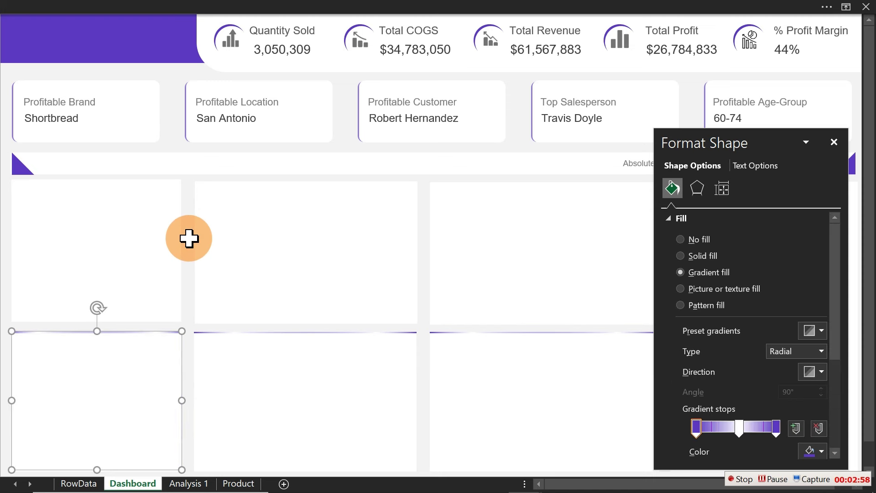
left_click(189, 238)
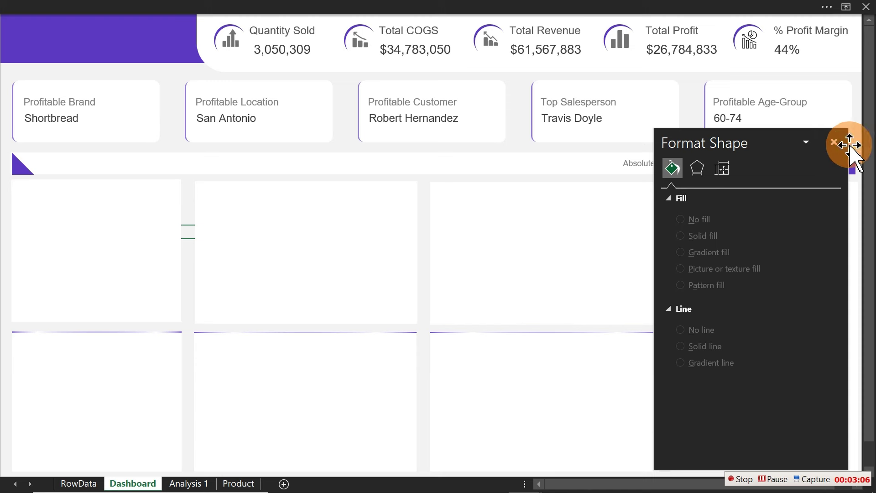
left_click(835, 143)
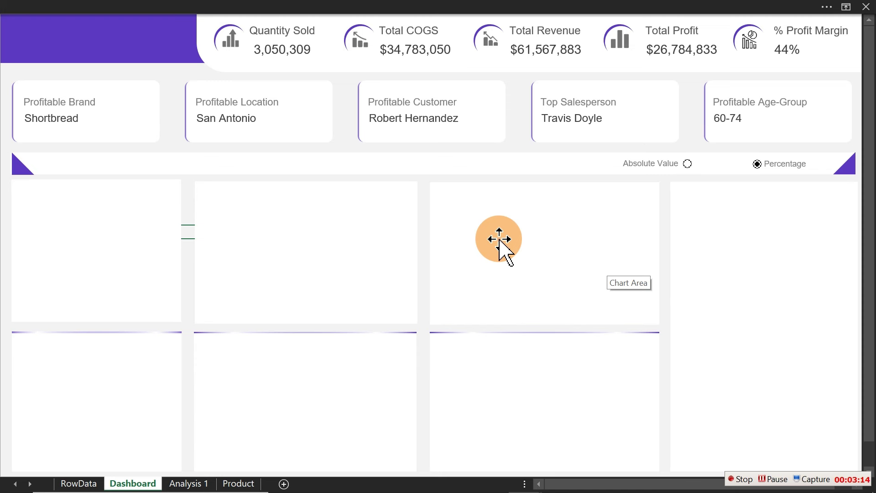
Step: Duplicate the "Profitable Location" label, place the copy at the top of the upper first-column panel, and make its text box wider and taller
left_click(258, 101)
left_click(289, 118)
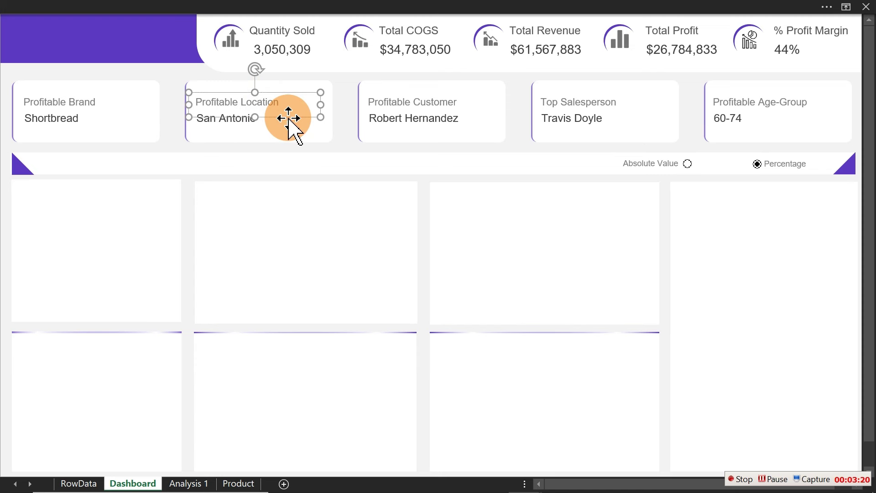
left_click_drag(289, 118, 292, 128)
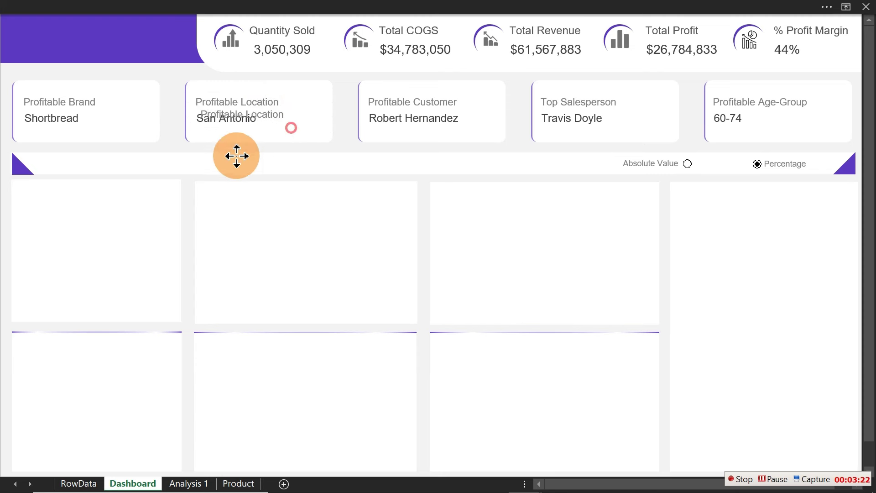
left_click_drag(237, 156, 176, 193)
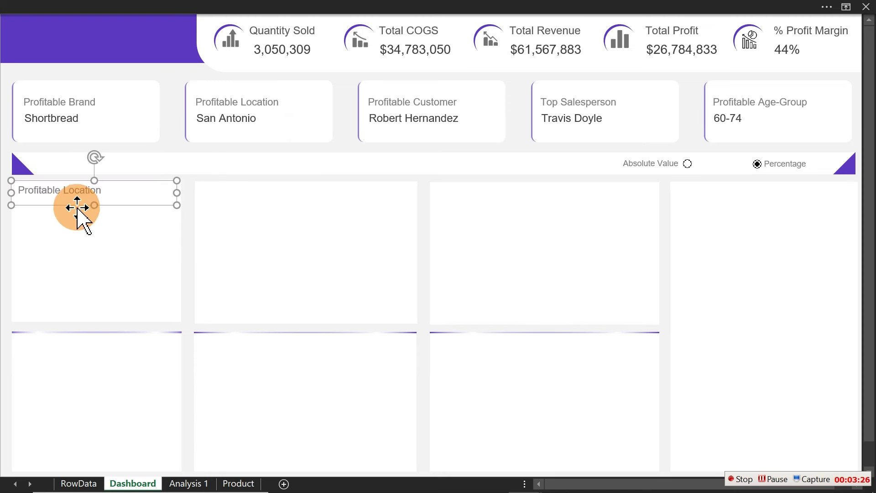
left_click_drag(94, 205, 90, 220)
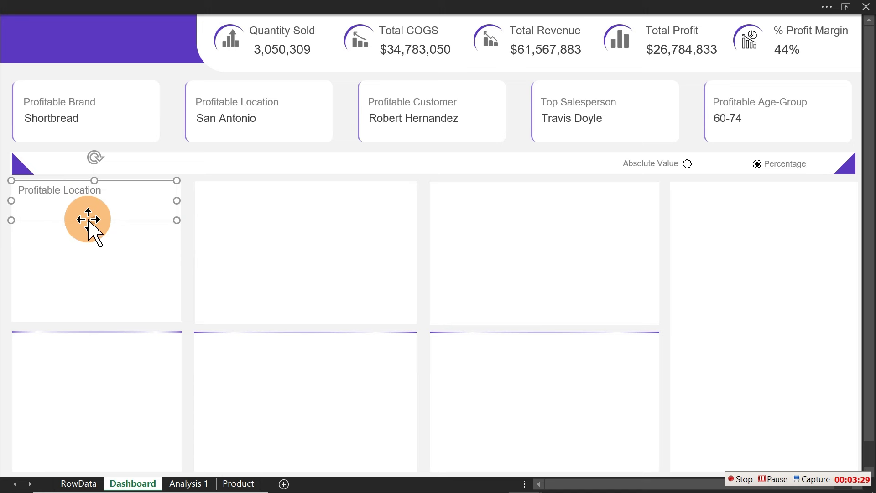
Step: Replace the copied label's text with "Revenue Distribution by Product Price Category"
left_click(97, 196)
key("ctrl+a")
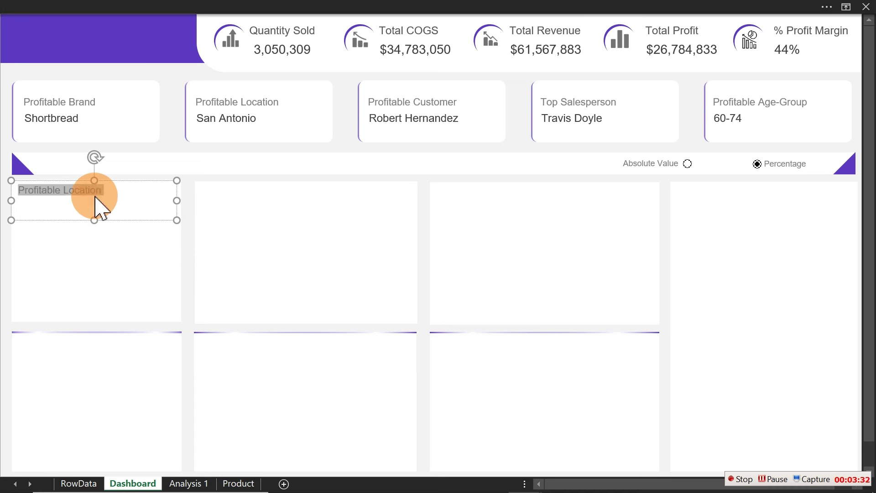
type("Revenue")
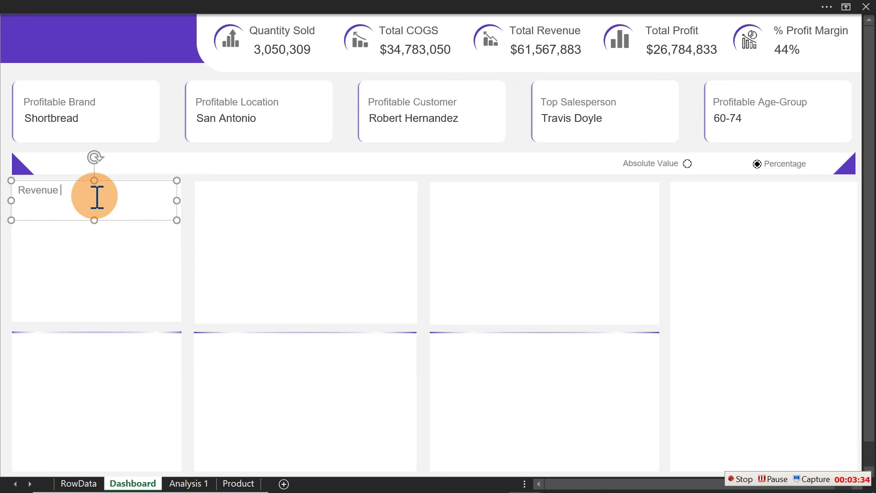
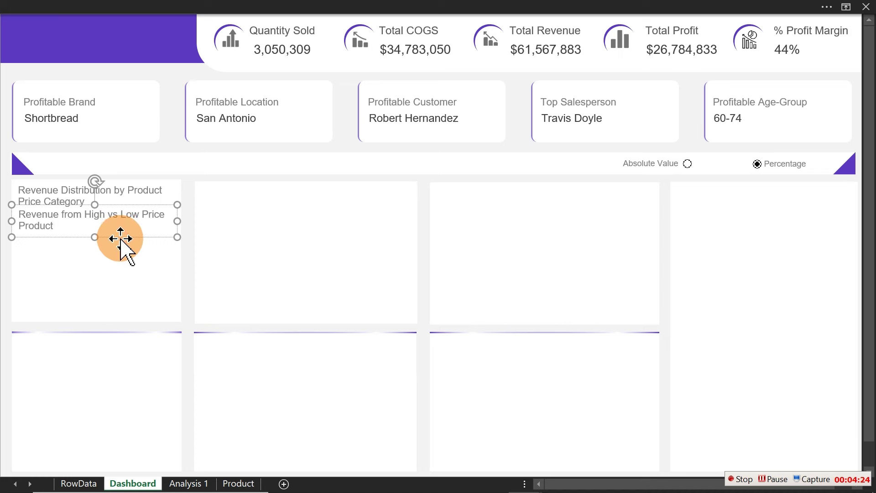
Step: Format the "Revenue from High vs Low Price Product" subtitle with font size 9 and the standard blue font colour
left_click(186, 3)
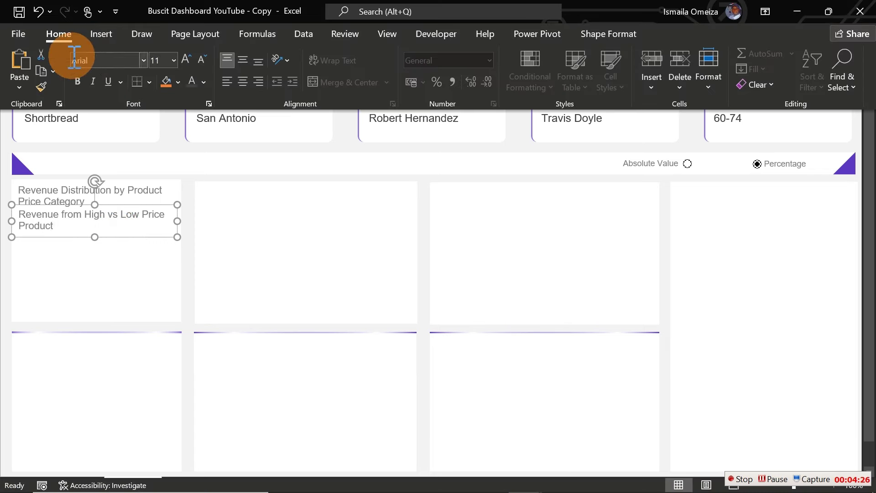
left_click(202, 59)
left_click(202, 59)
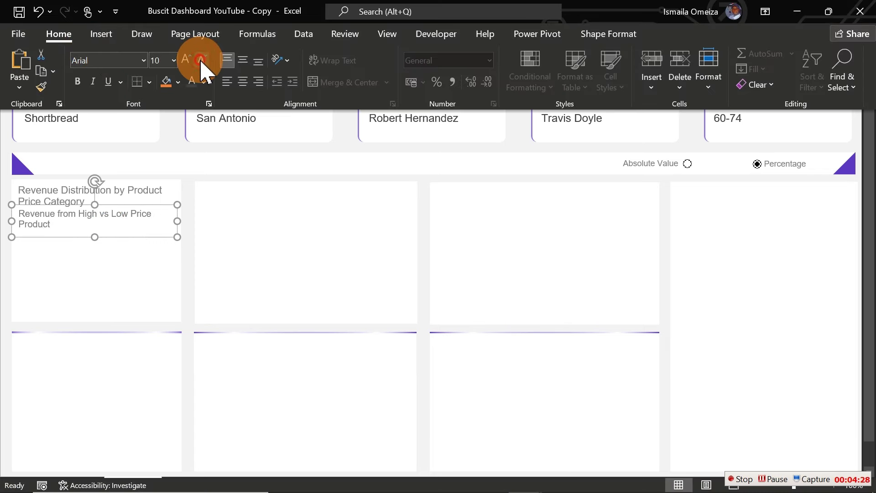
left_click(202, 59)
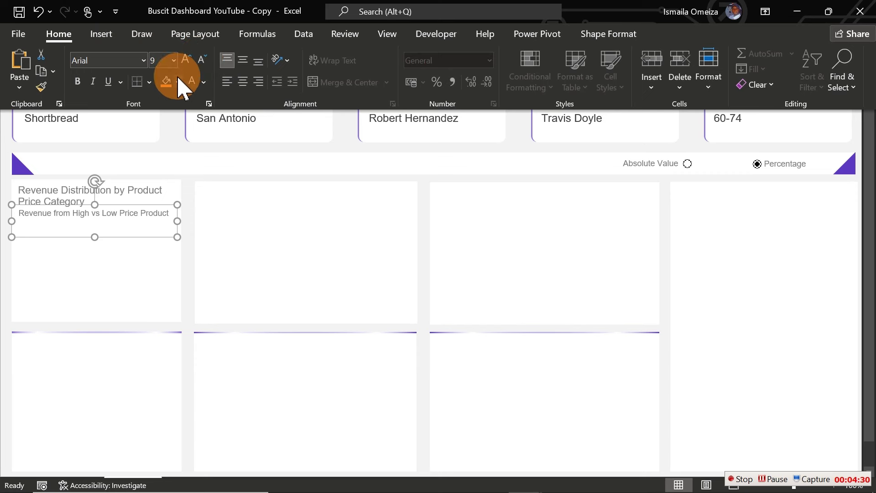
left_click(204, 82)
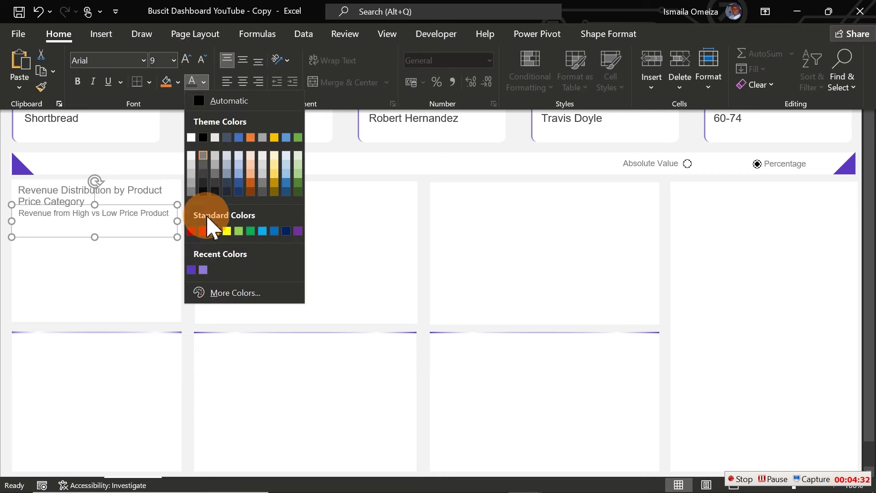
left_click(274, 231)
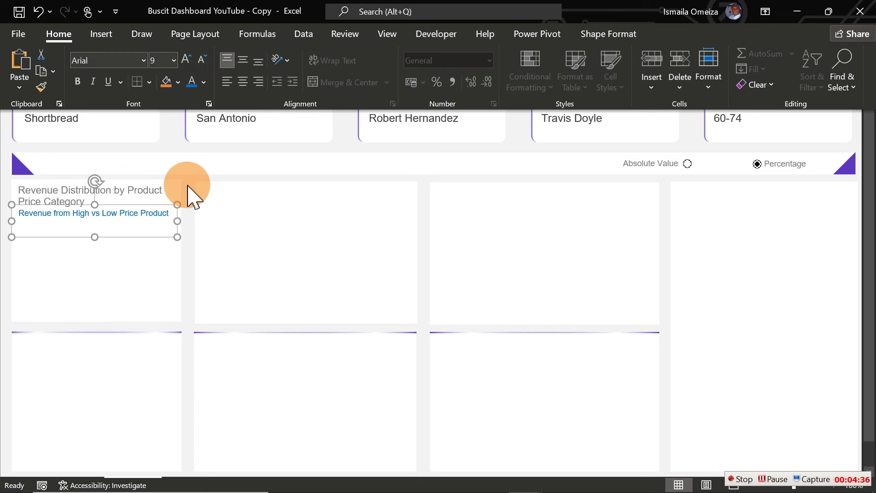
key("ctrl+shift+F1")
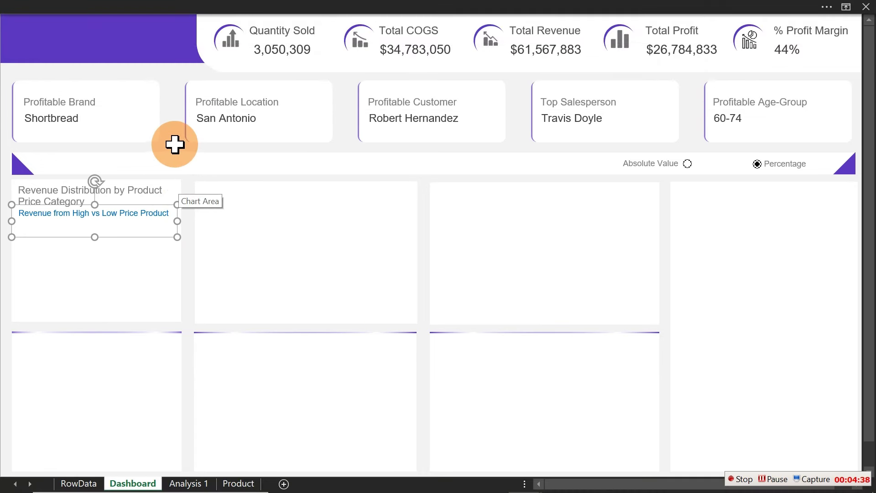
left_click(177, 145)
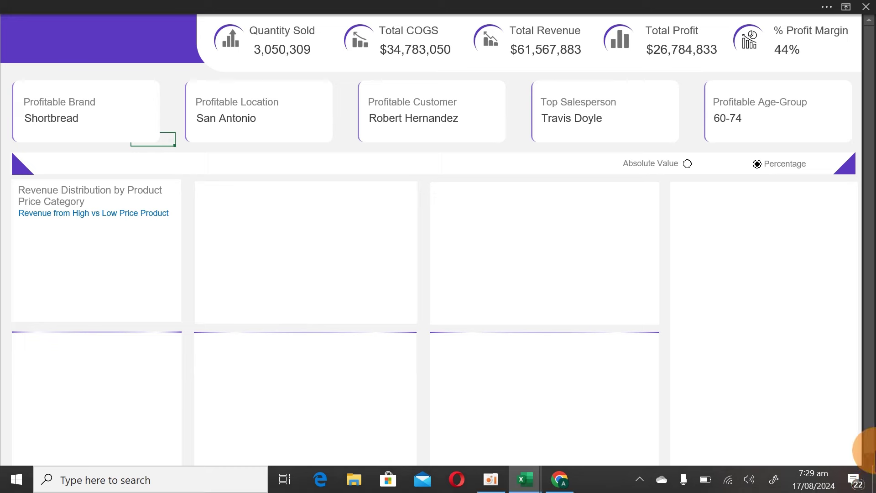
Step: Move the Expensive/Less Expensive column chart into the upper first-column panel below the subtitle and bring it to the front
left_click_drag(873, 442, 870, 476)
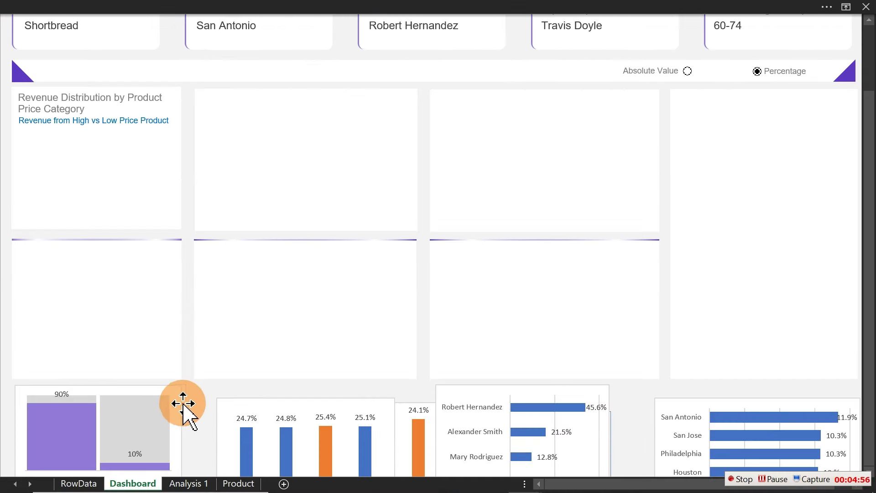
mouse_move(176, 407)
left_mouse_down()
mouse_move(167, 183)
mouse_move(214, 151)
mouse_move(180, 151)
mouse_move(188, 148)
left_mouse_up()
right_click(189, 147)
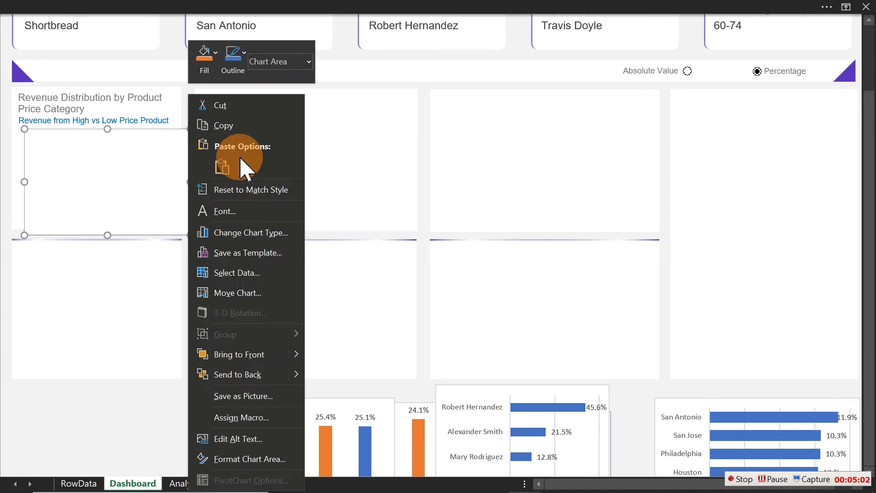
left_click(243, 360)
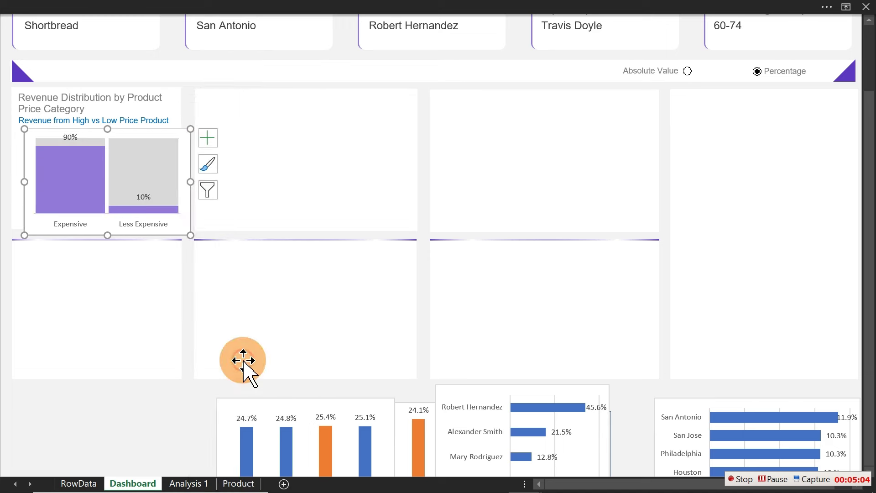
left_click_drag(189, 217, 179, 217)
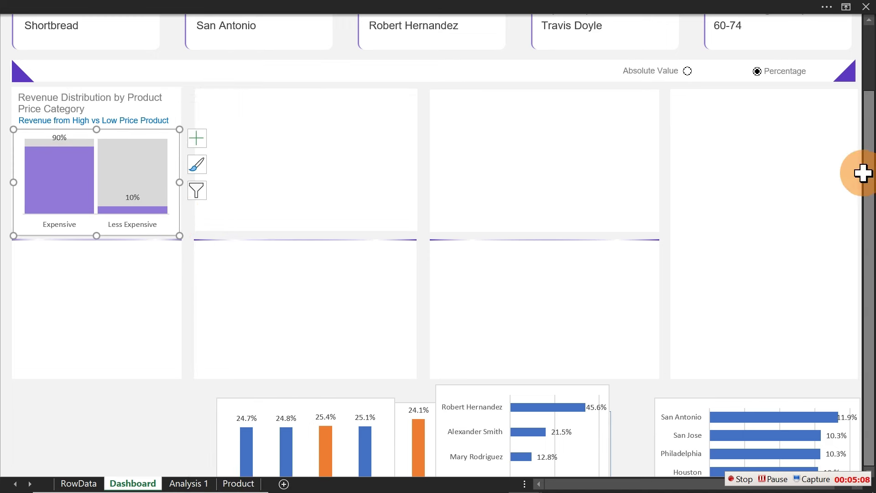
left_click_drag(869, 196, 863, 94)
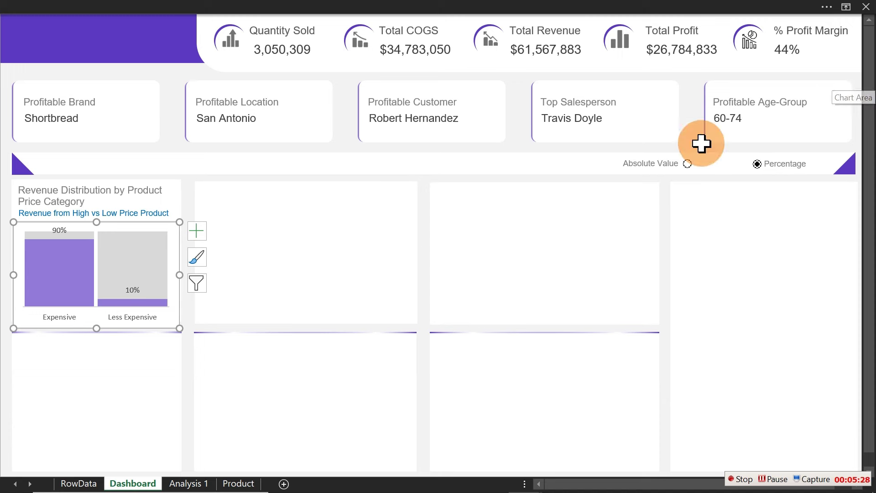
Step: Fill the purple revenue series of the price category chart with the custom colour RGB 180, 192, 238
double_click(53, 272)
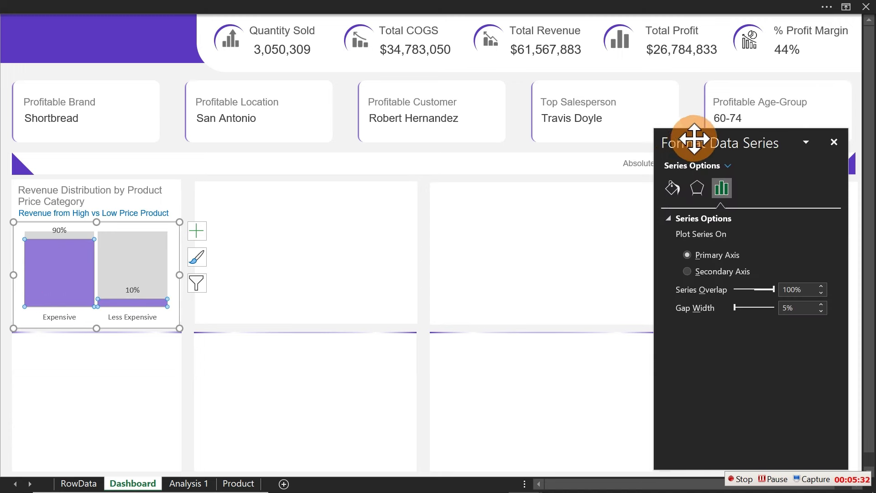
left_click_drag(697, 132, 253, 62)
left_click(226, 108)
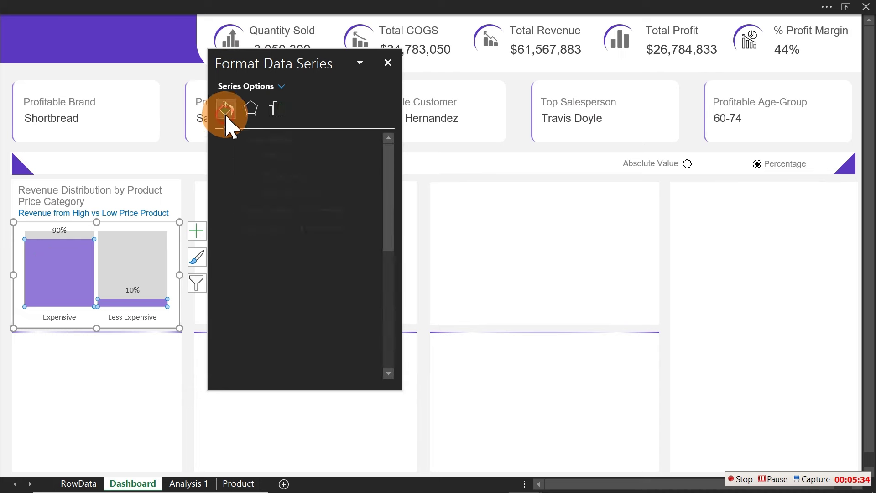
left_click(375, 286)
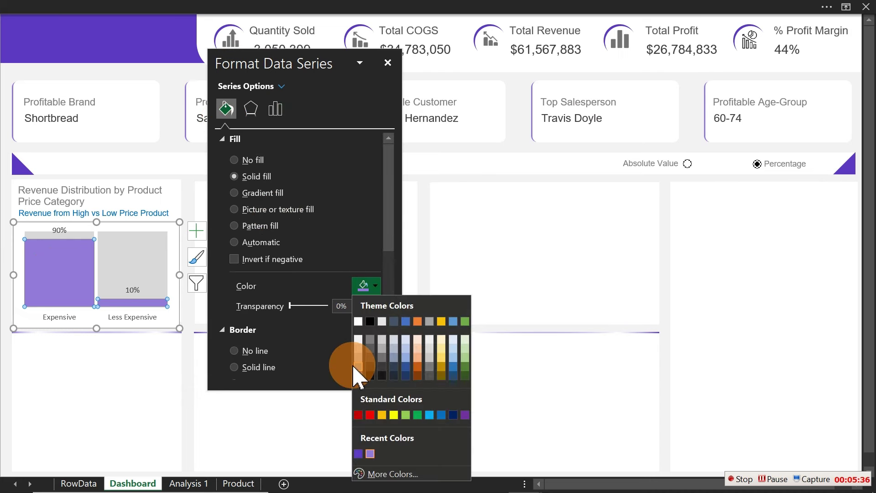
left_click(386, 473)
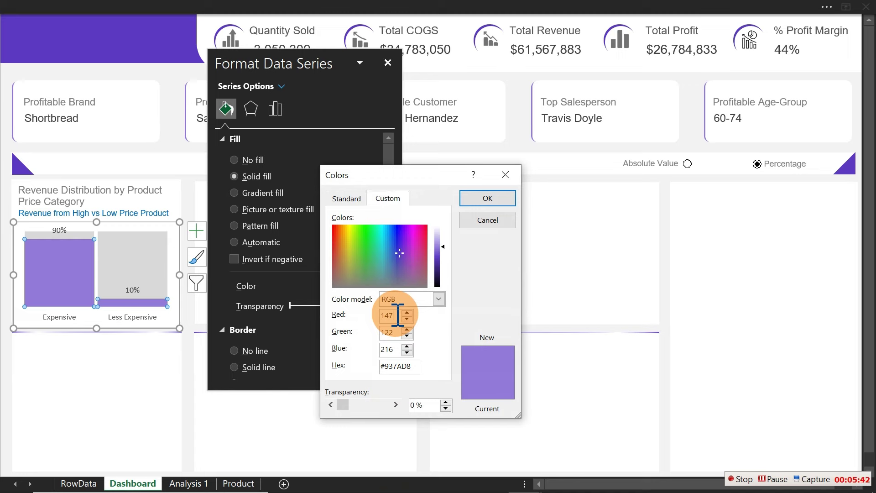
left_click_drag(399, 315, 374, 315)
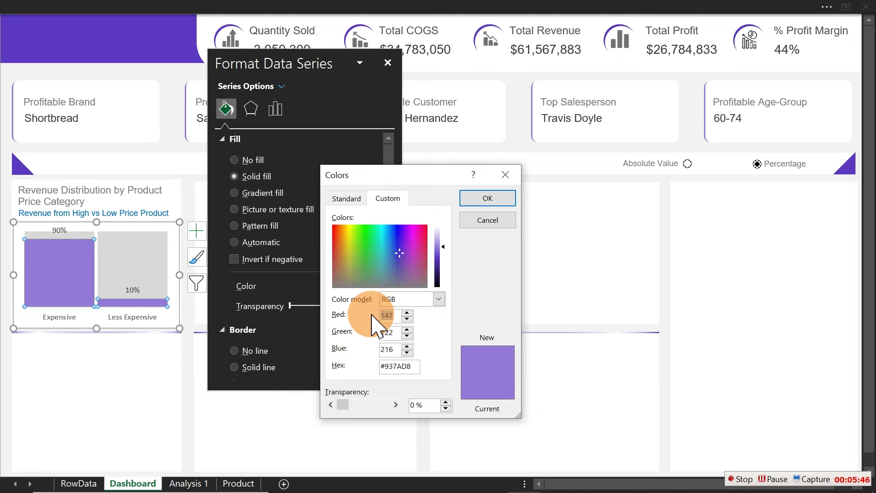
type("180")
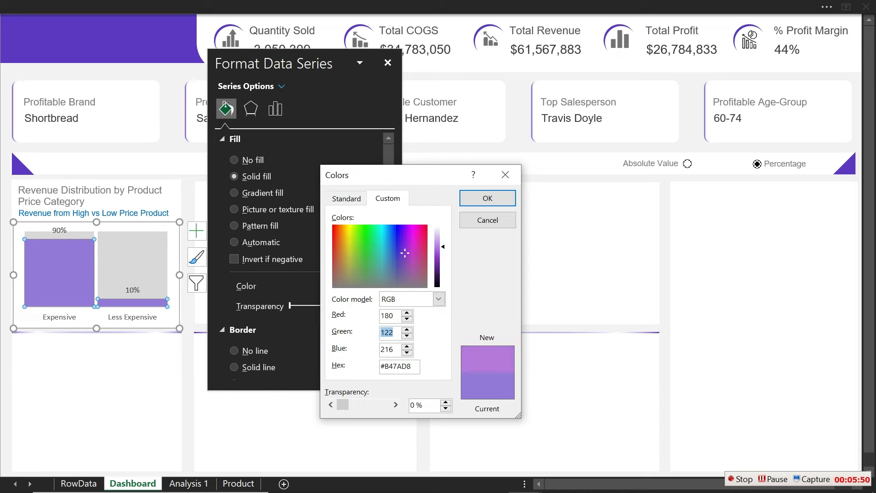
type("192")
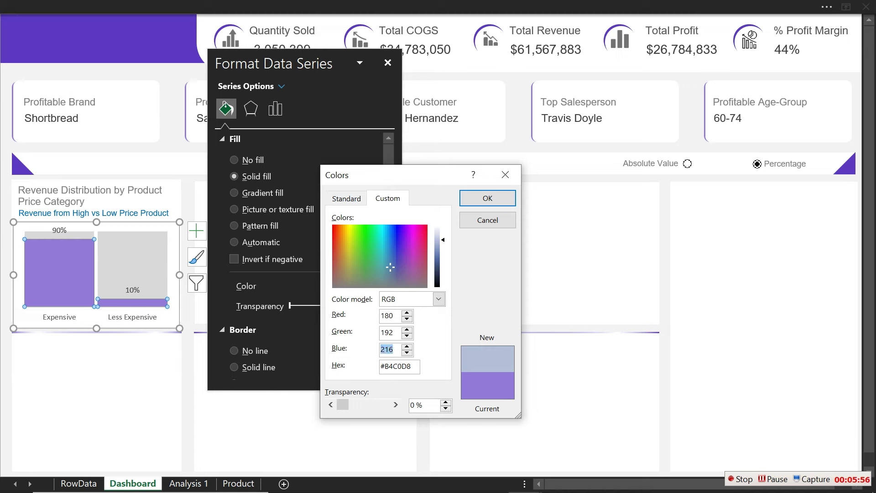
type("238")
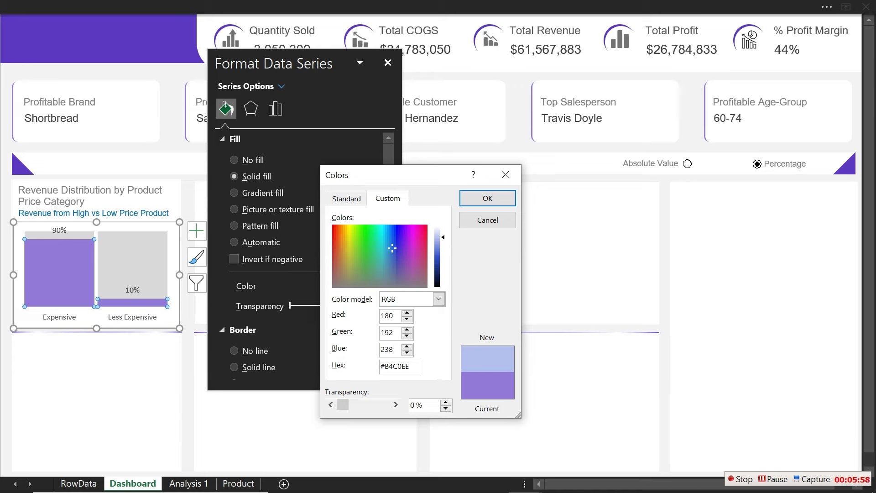
key("Return")
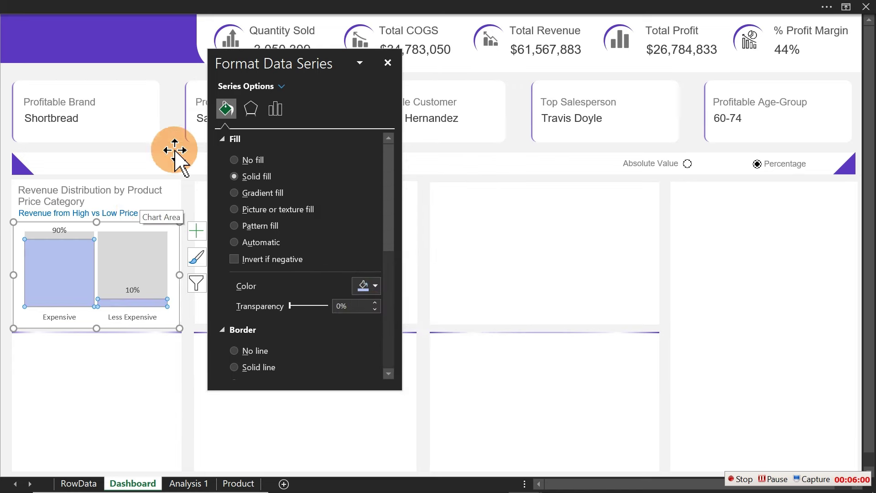
Step: Fill the chart's grey Full Percentage background series with the lightest theme grey and close the formatting pane
left_click(121, 264)
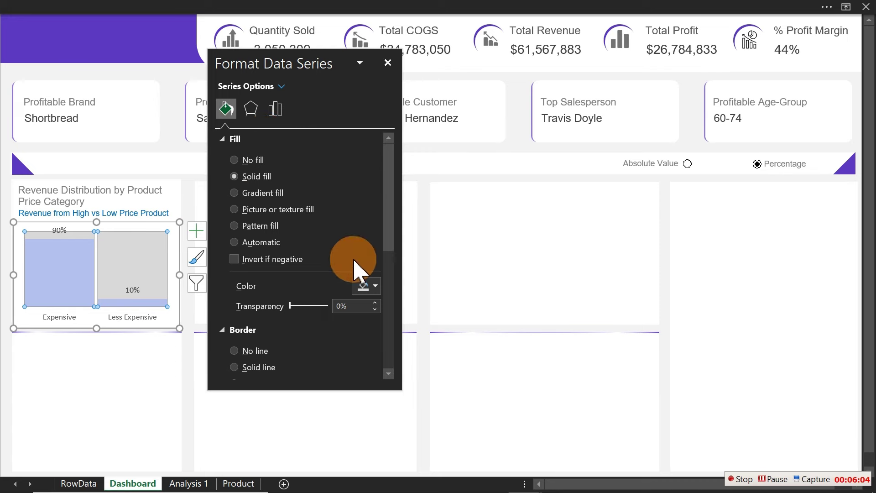
left_click(368, 286)
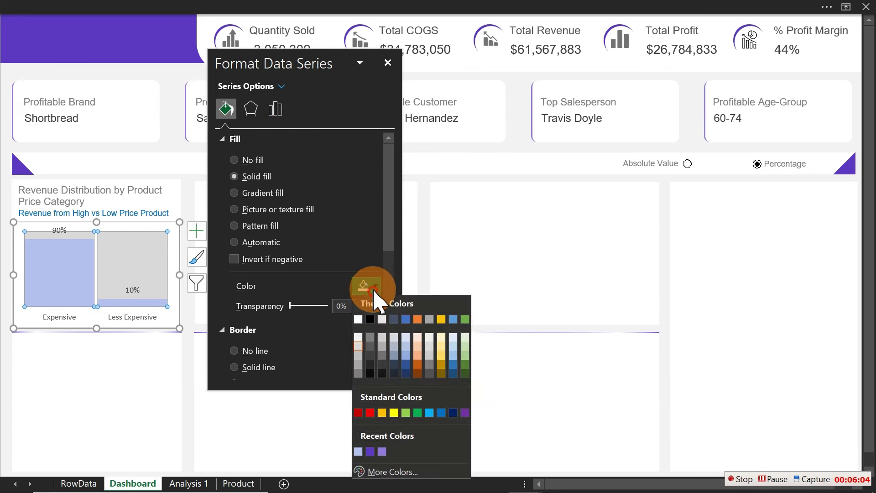
left_click(358, 340)
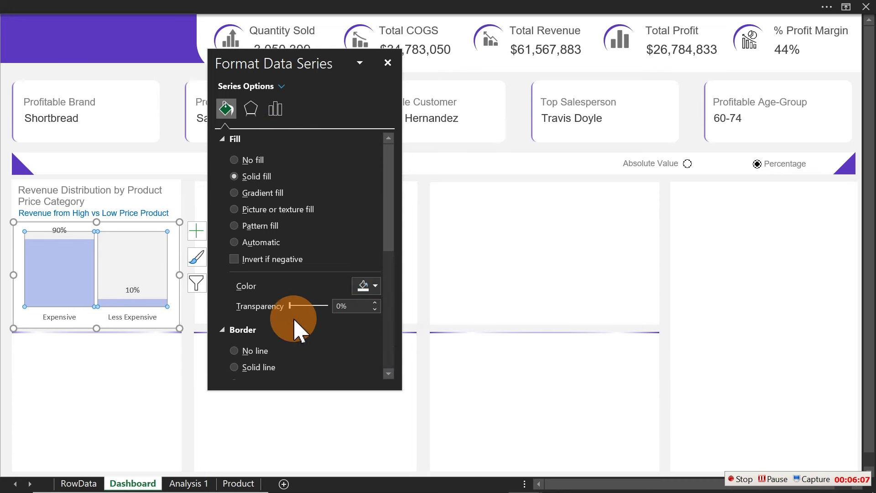
left_click(388, 63)
left_click(181, 73)
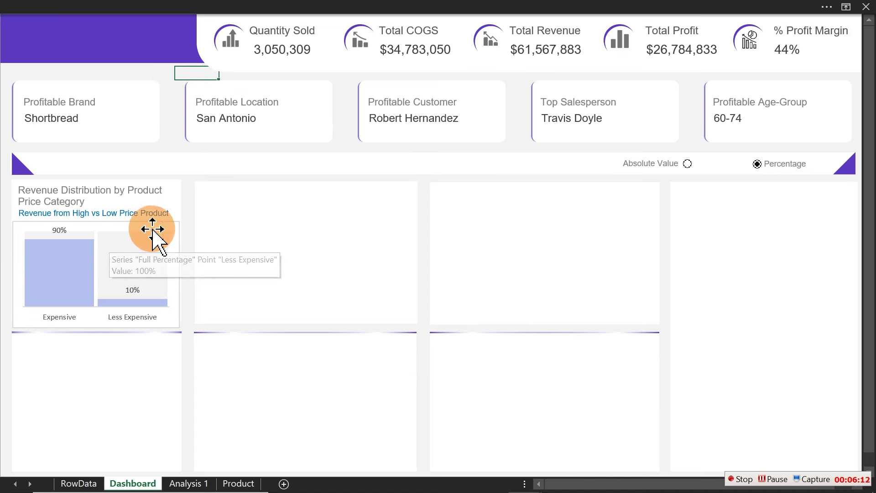
Step: Set the price category chart's area to no fill and no border line
double_click(178, 237)
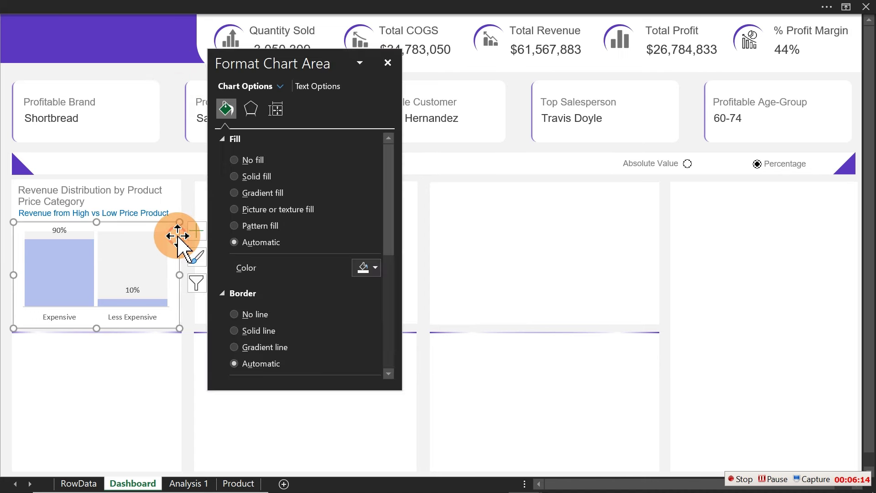
left_click(247, 160)
left_click(244, 288)
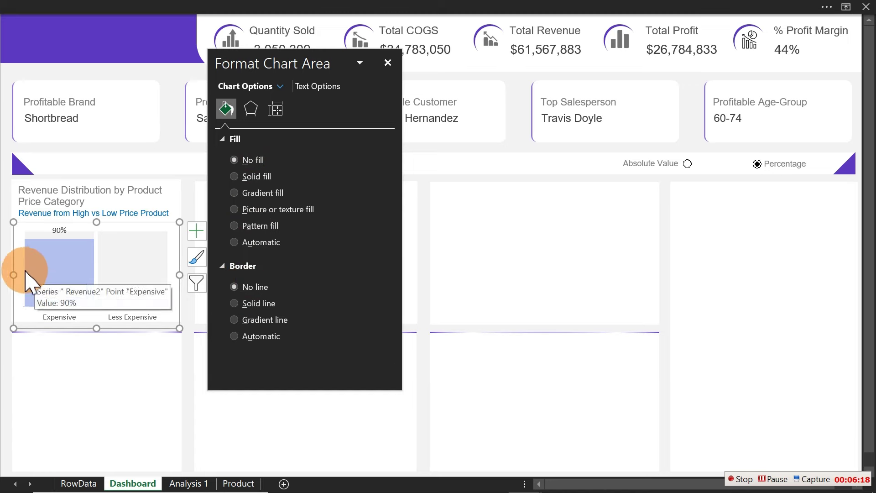
Step: Shrink the price category chart slightly at its left, bottom and top edges to fit inside the panel
left_click_drag(14, 274, 15, 274)
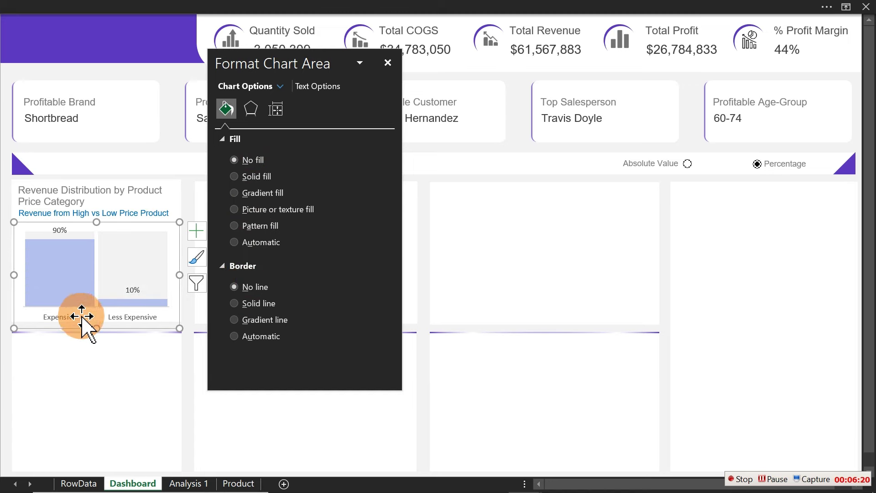
left_click_drag(96, 328, 96, 320)
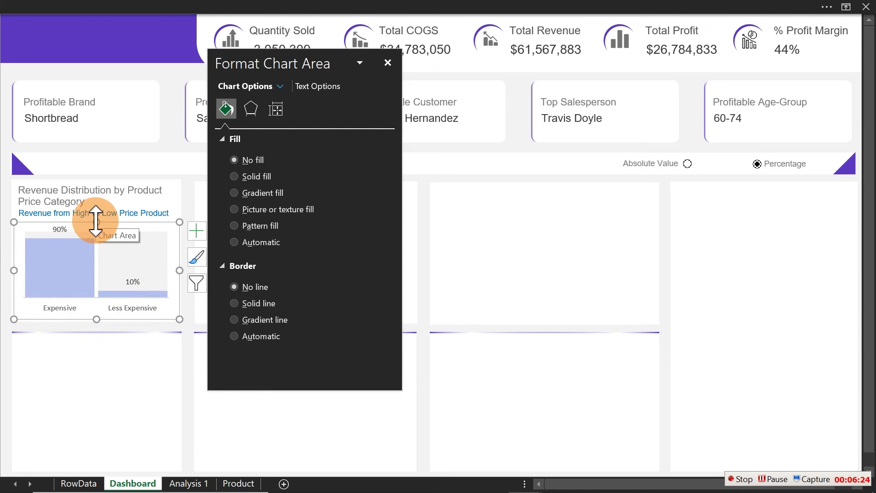
left_click_drag(96, 222, 96, 224)
Step: Delete the data labels of the revenue series in the price category chart
mouse_move(135, 251)
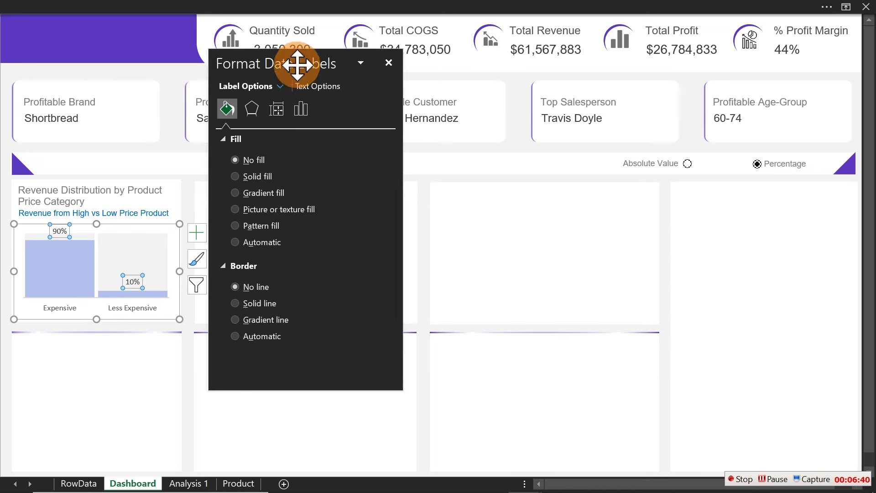
left_click_drag(293, 64, 352, 196)
left_click(205, 241)
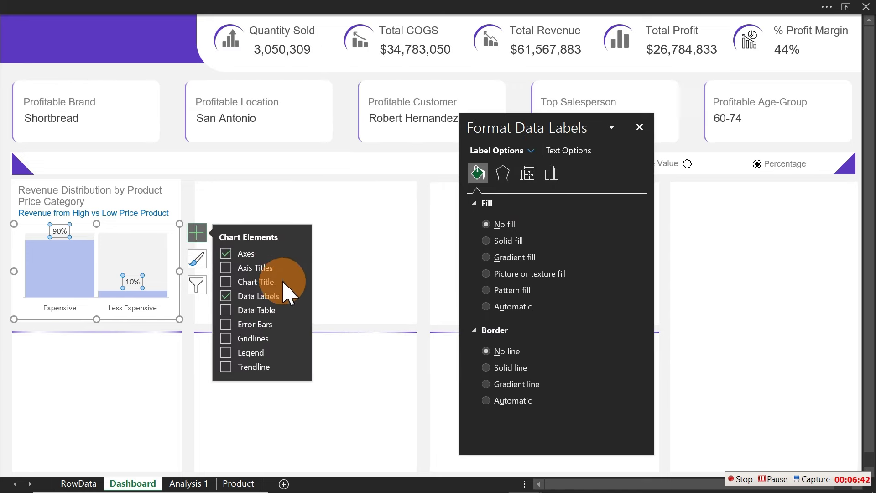
left_click(298, 295)
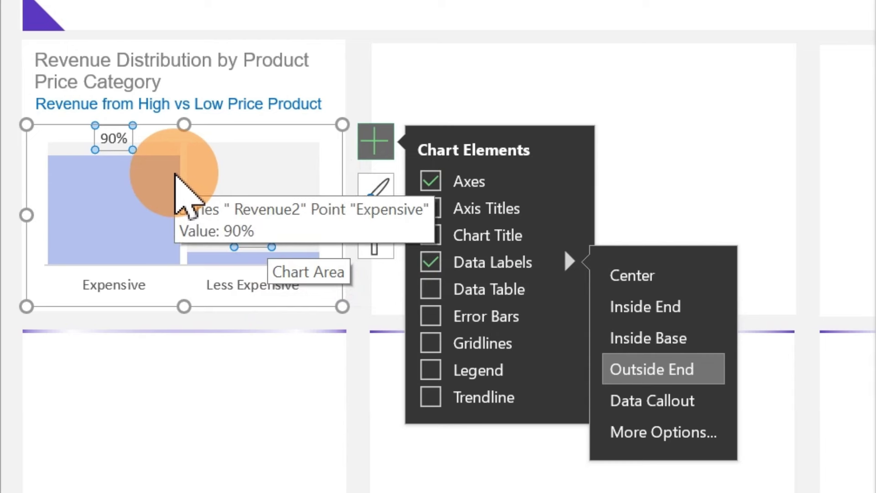
key("Delete")
Step: Add data labels to the Full Percentage background series and select them for formatting
left_click(229, 152)
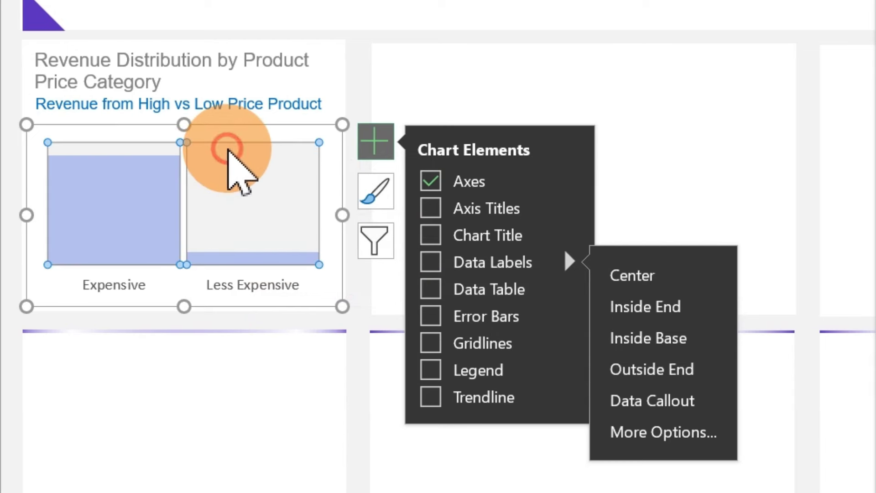
left_click(431, 262)
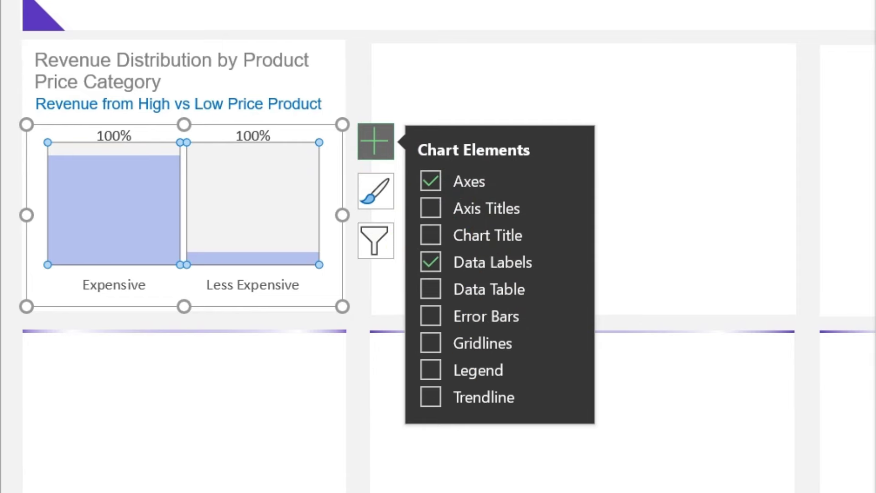
left_click(254, 136)
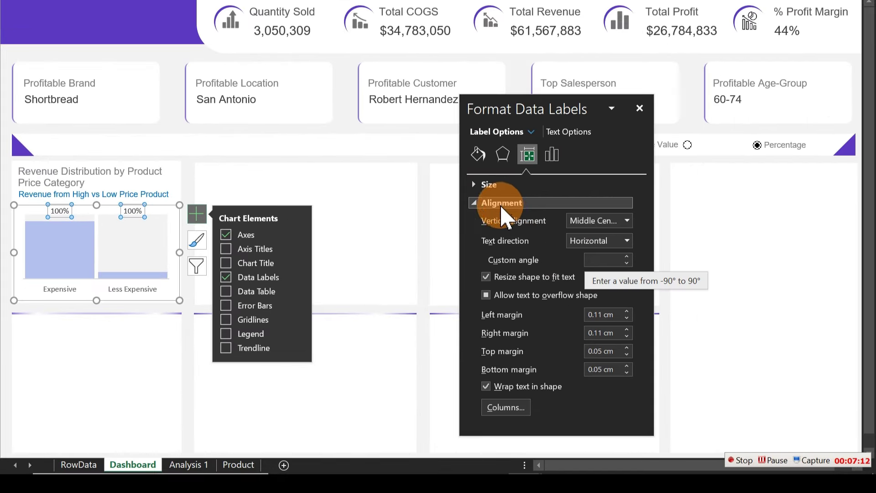
Step: Take the Full Percentage series' data label text from cells AG16:AG17 on the Analysis 1 sheet
left_click(497, 203)
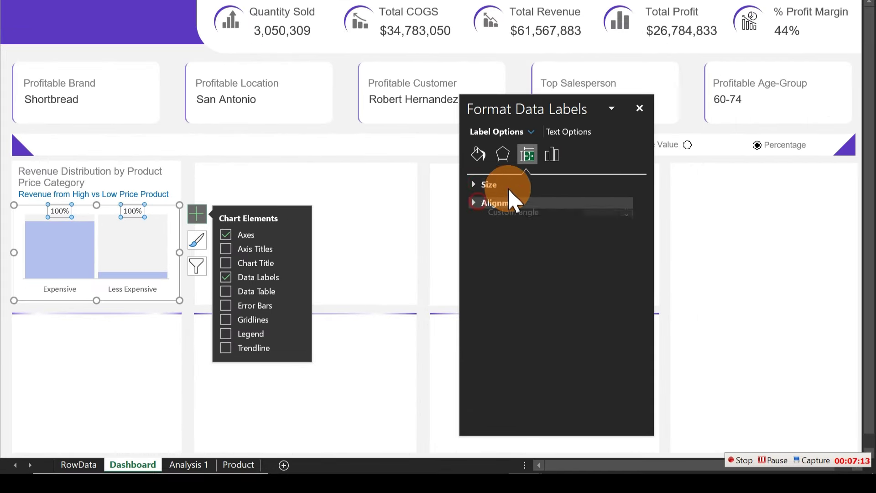
left_click(559, 156)
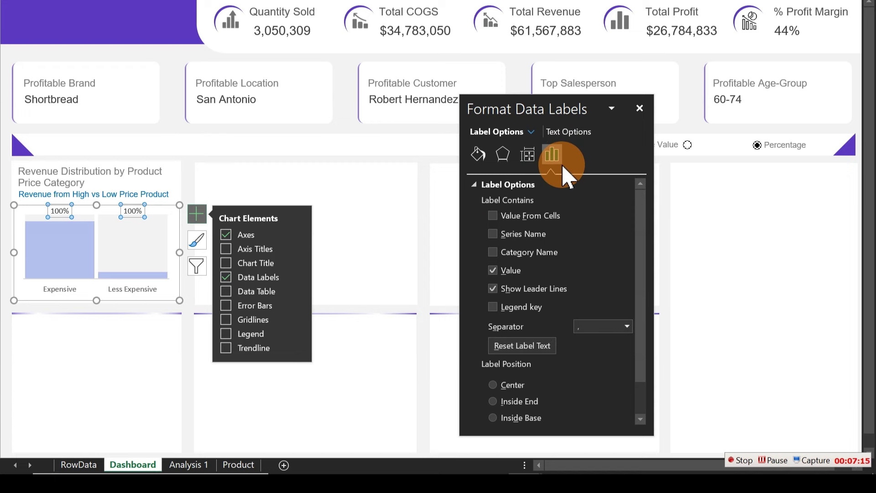
left_click(501, 219)
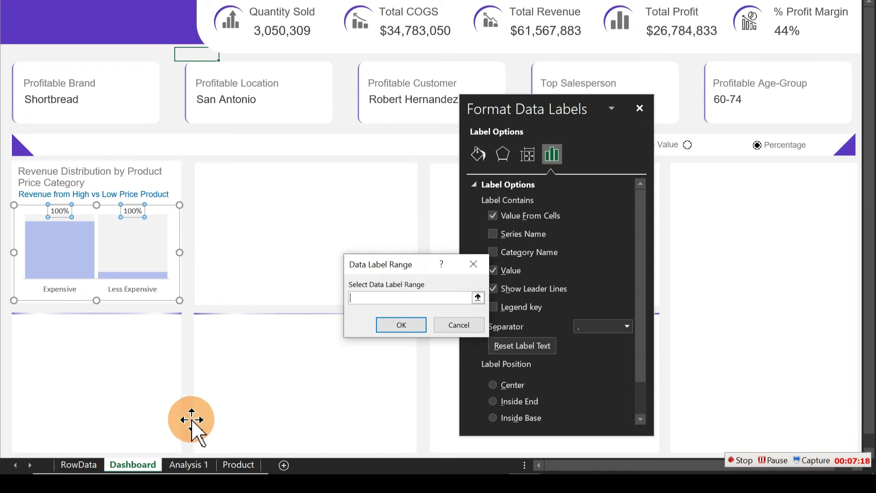
left_click(188, 465)
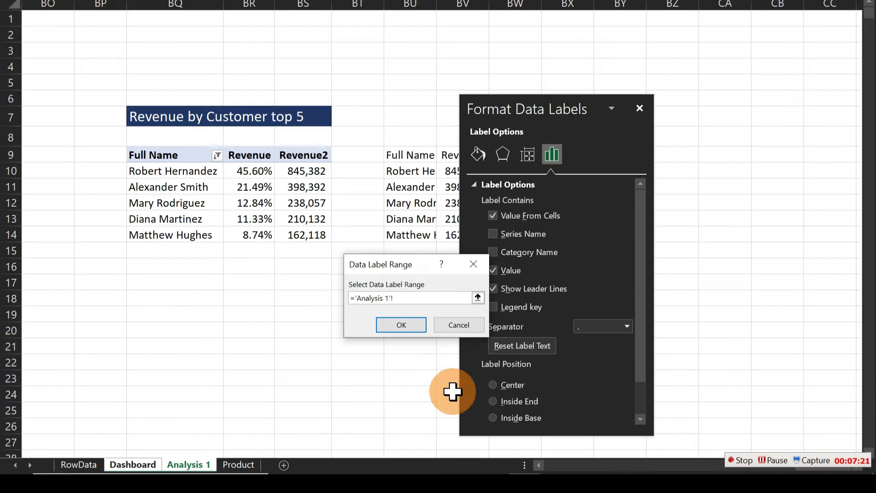
left_click(677, 464)
left_click(677, 465)
left_click(677, 465)
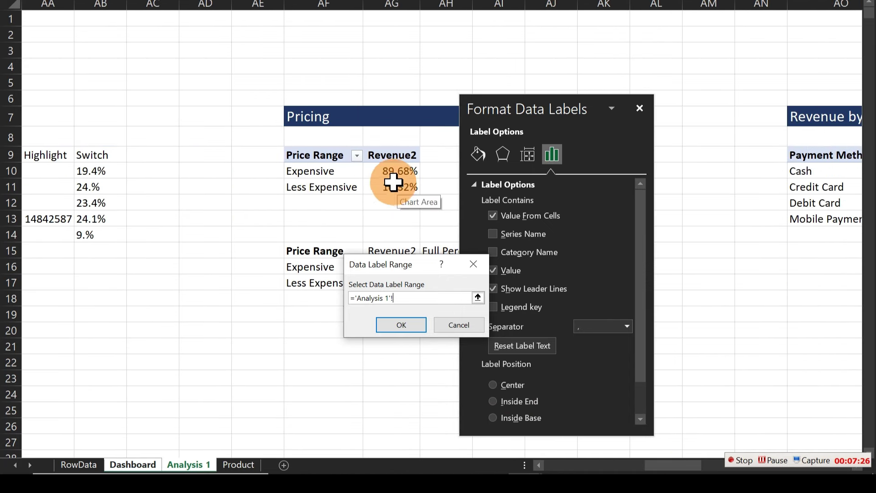
left_click_drag(562, 114, 286, 242)
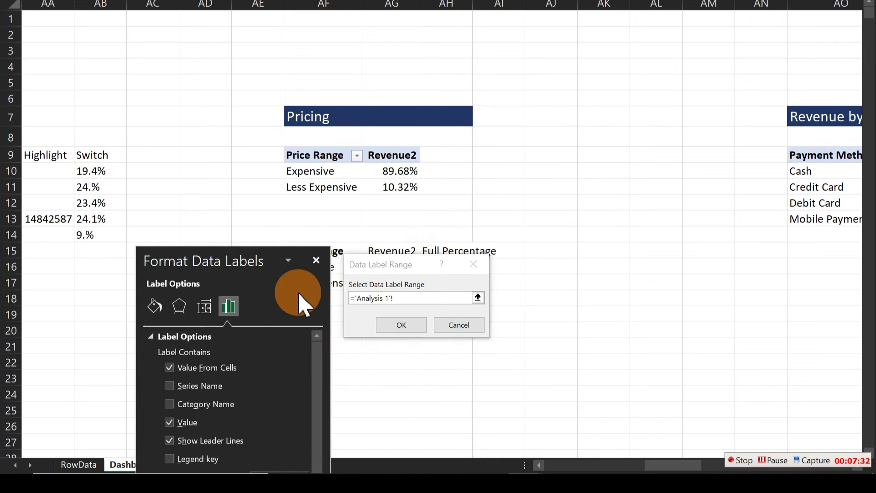
left_click_drag(245, 260, 130, 263)
left_click_drag(409, 276, 346, 347)
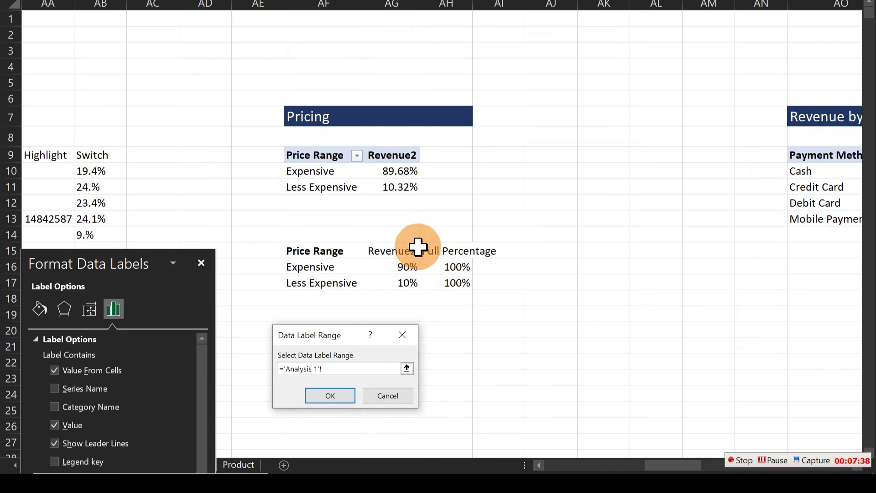
left_click_drag(402, 270, 403, 278)
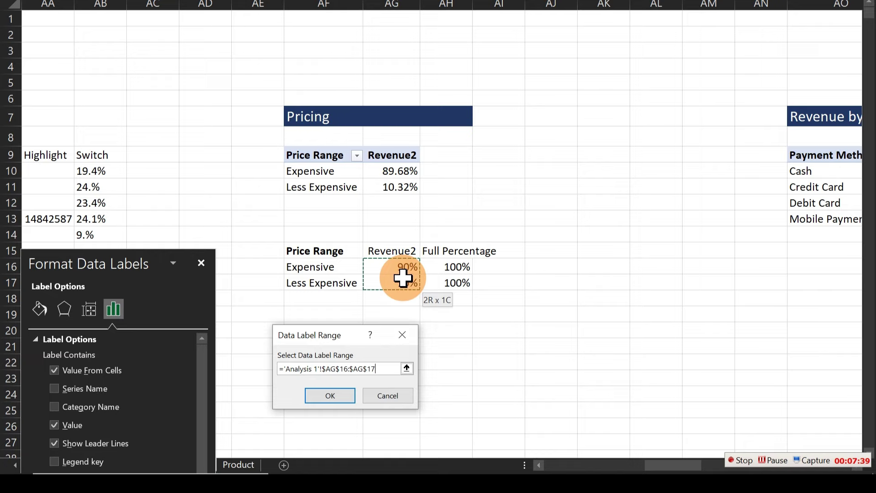
left_click(346, 397)
Step: Remove the series value from the price category chart's data labels, keeping only the text taken from cells
left_click_drag(146, 264, 530, 192)
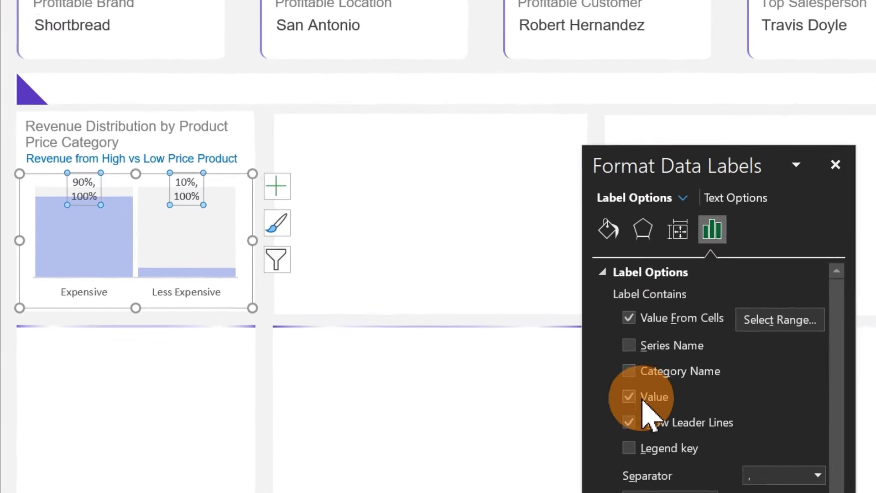
left_click(644, 400)
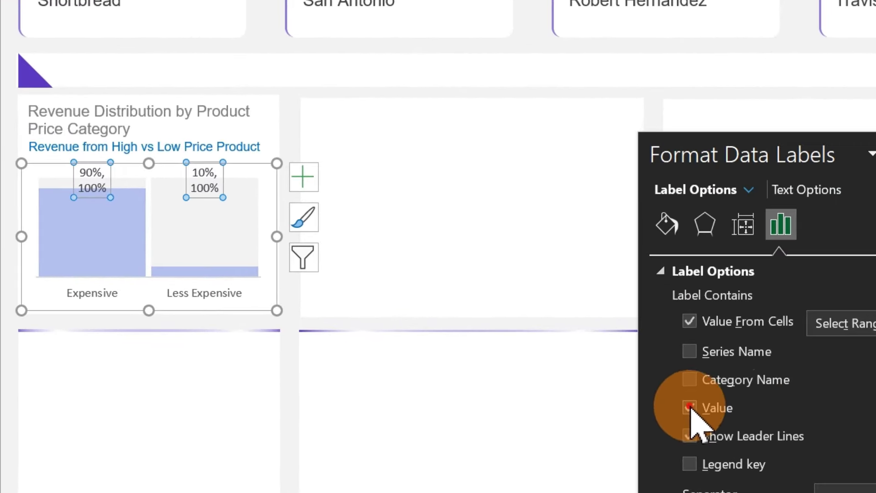
left_click(83, 183)
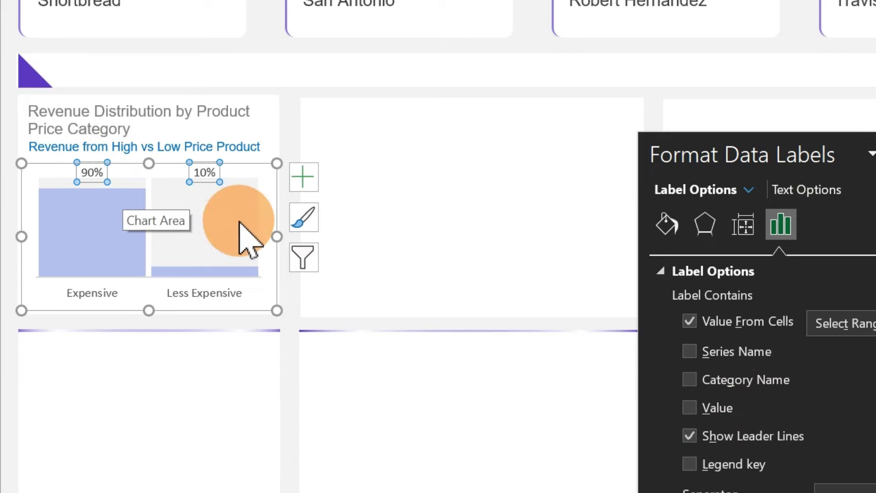
left_click(263, 22)
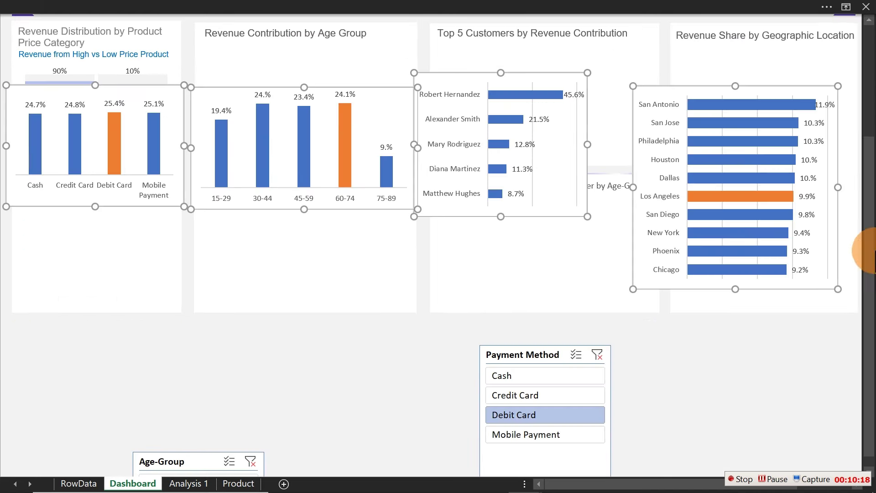
Step: Move the age group column chart up into the Revenue Contribution by Age Group panel
left_click_drag(861, 245, 873, 136)
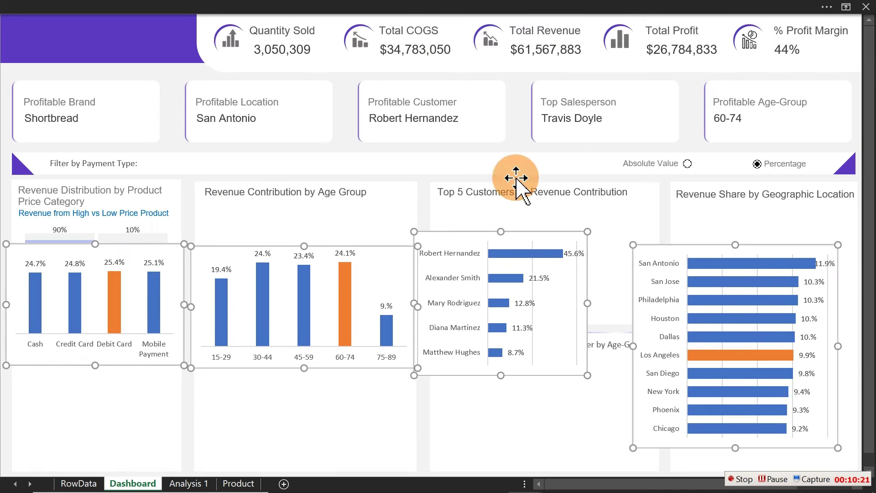
left_click(343, 125)
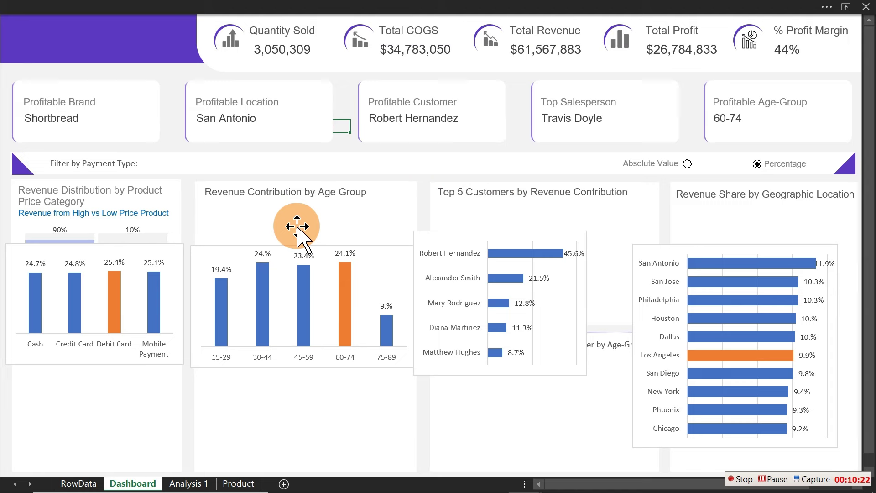
left_click(315, 247)
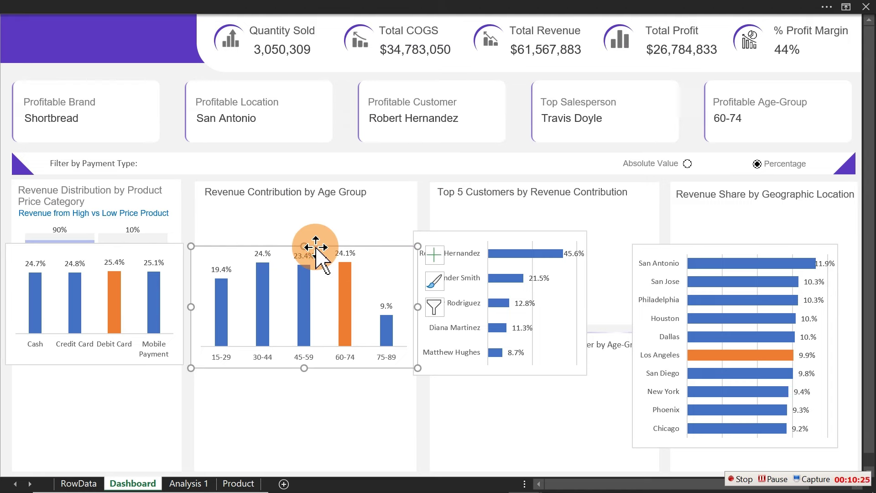
left_click_drag(316, 247, 315, 196)
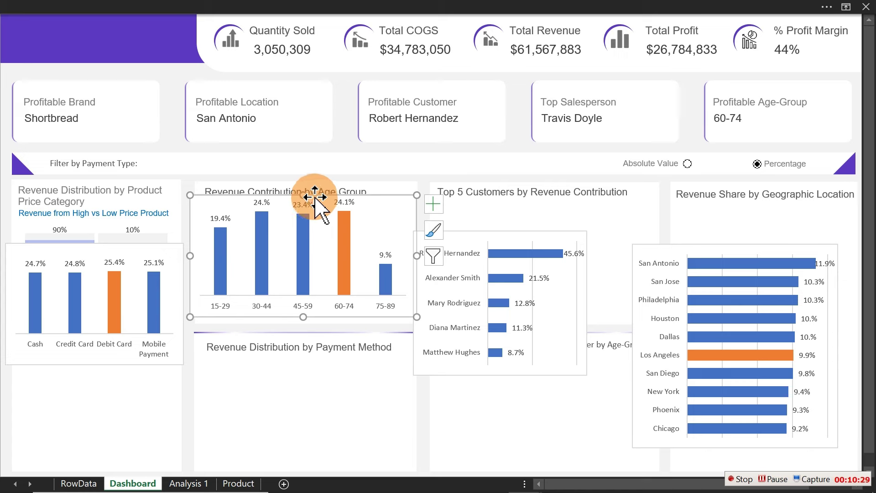
Step: Set the age group chart's area to no fill and no border line
double_click(314, 196)
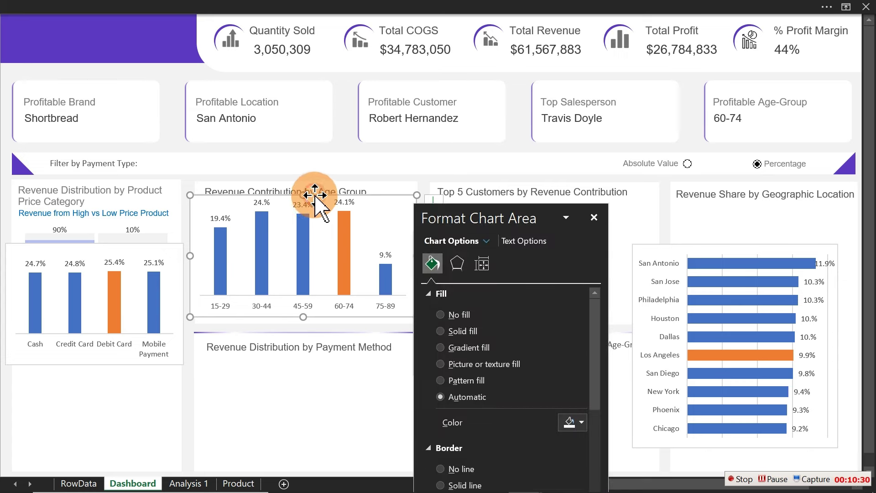
left_click(473, 314)
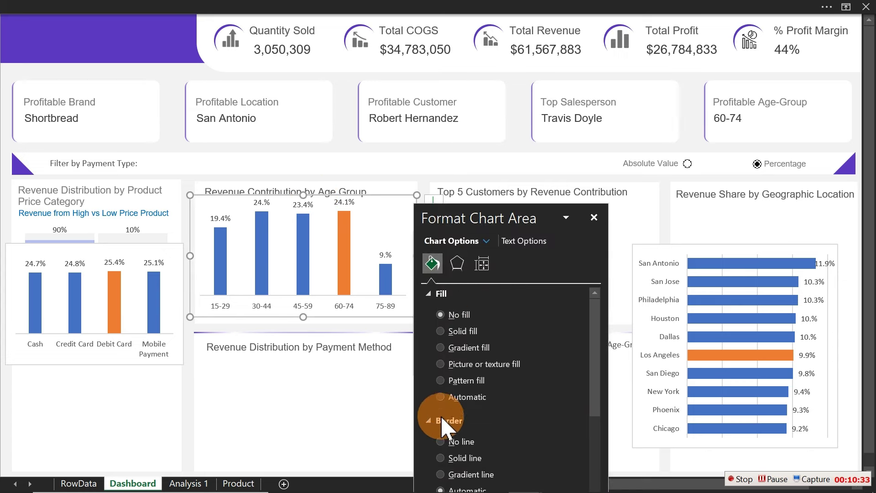
left_click(441, 441)
left_click_drag(520, 217, 605, 287)
Step: Move the top customers bar chart into the Top 5 Customers by Revenue Contribution panel
left_click(492, 233)
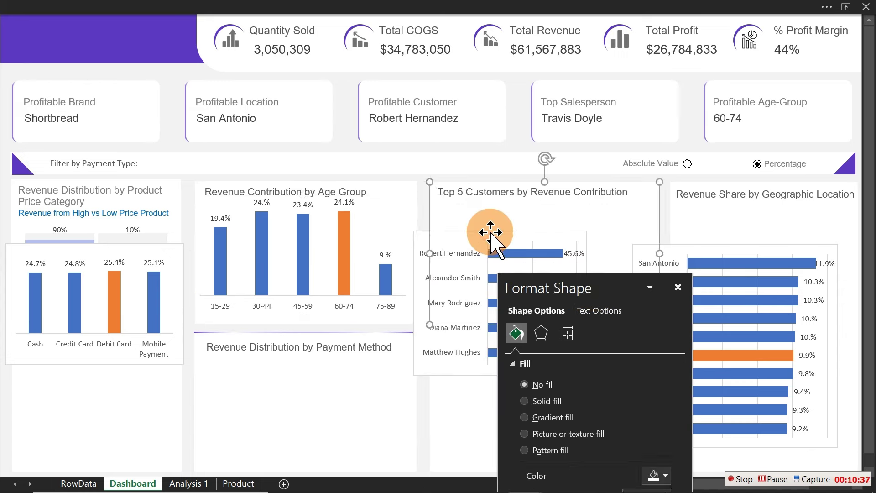
left_click(417, 234)
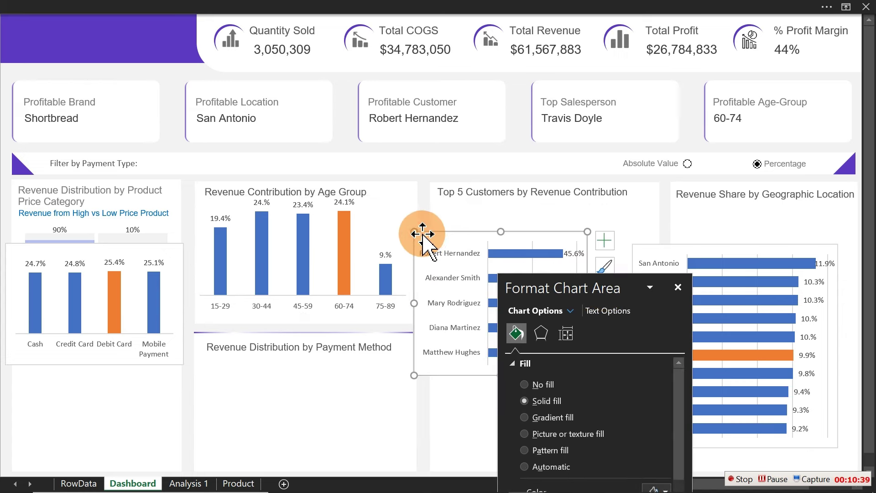
left_click_drag(422, 234, 455, 196)
Step: Shift the age group chart slightly down so it sits below its panel title
left_click(388, 220)
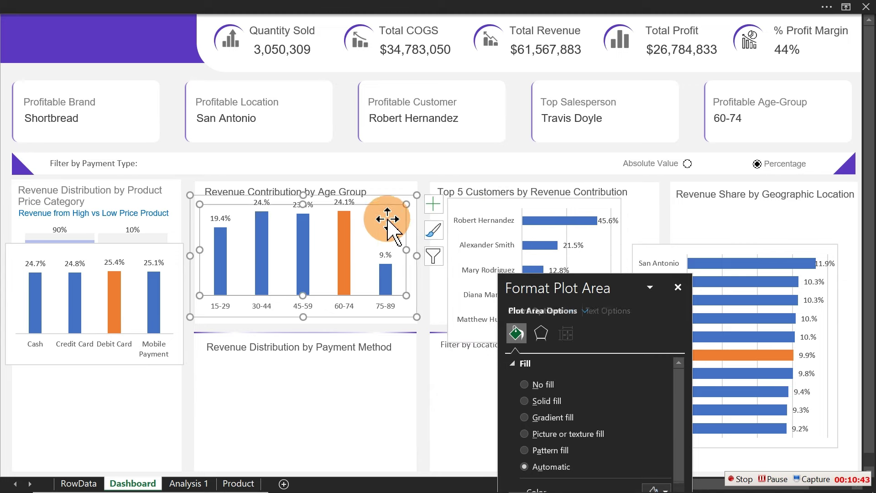
left_click(390, 200)
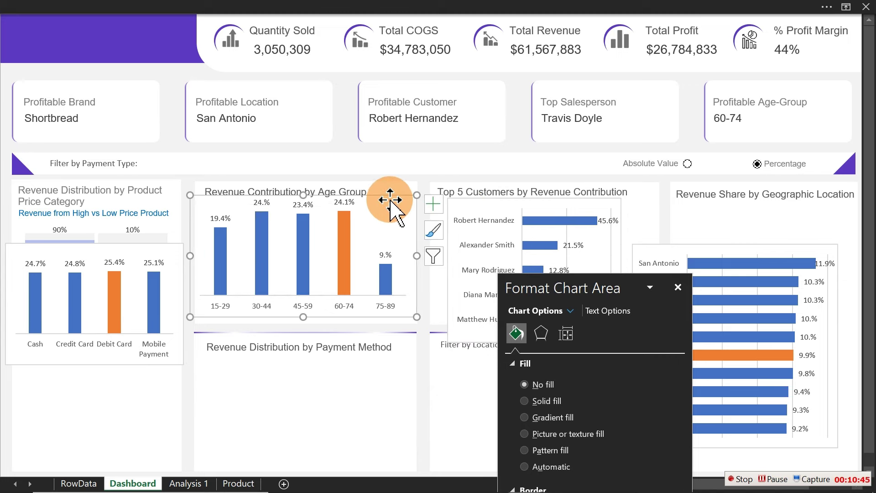
left_click_drag(390, 200, 385, 216)
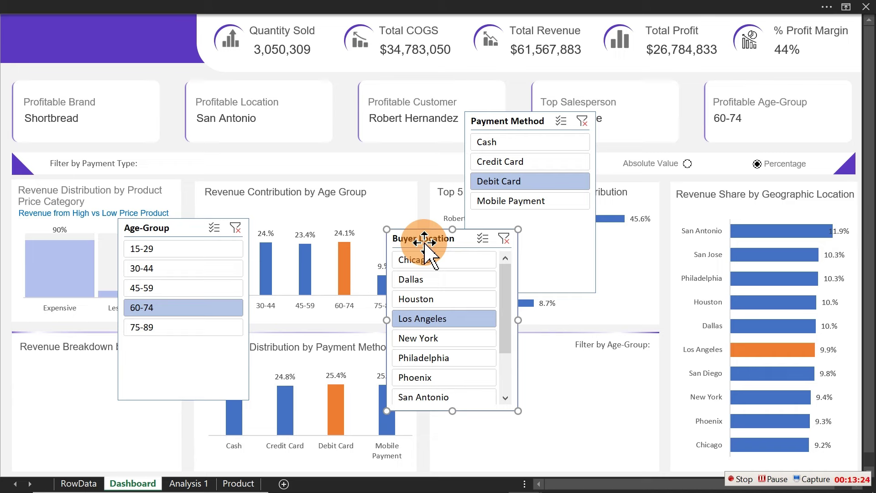
Step: Move the Buyer Location slicer aside and place the Age-Group slicer under the Filter by Age-Group label
left_click_drag(425, 238, 345, 237)
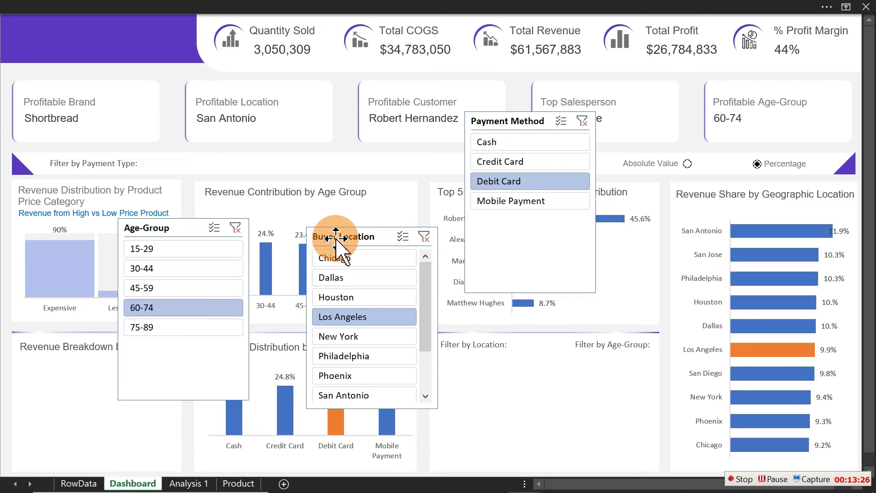
left_click_drag(159, 227, 595, 361)
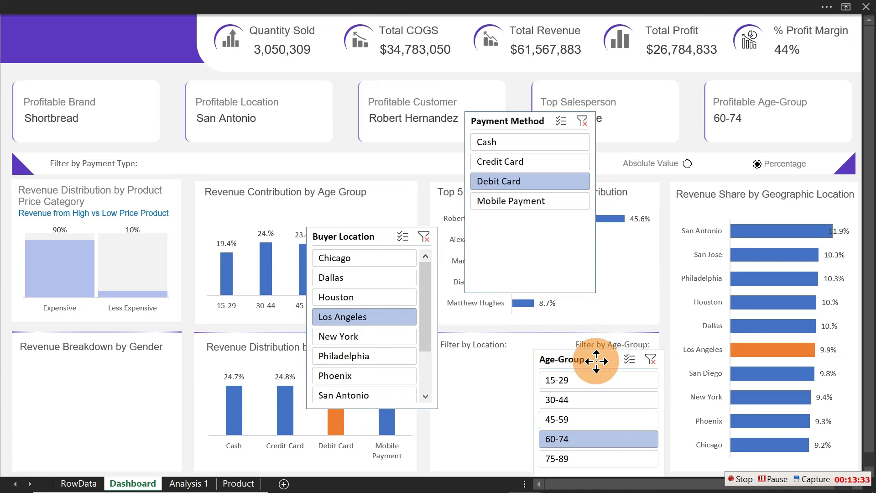
Step: Set the Buyer Location slicer to 3 columns
left_click(352, 241)
left_click(411, 6)
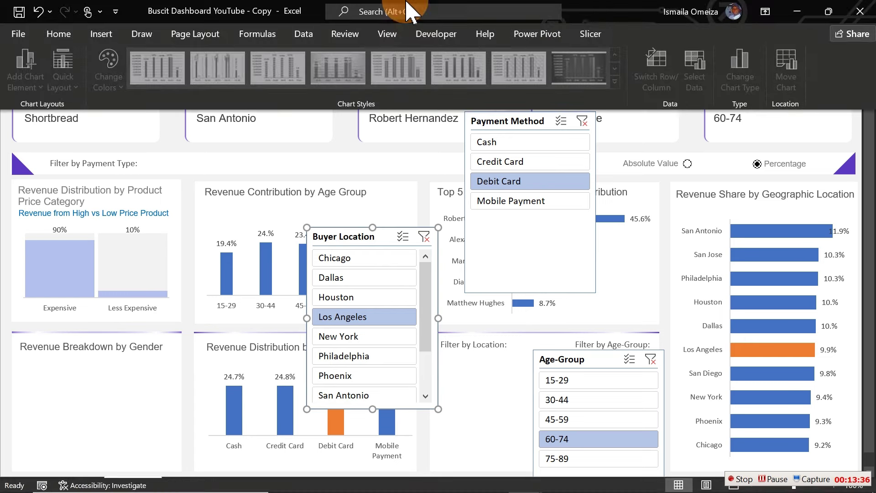
left_click(591, 34)
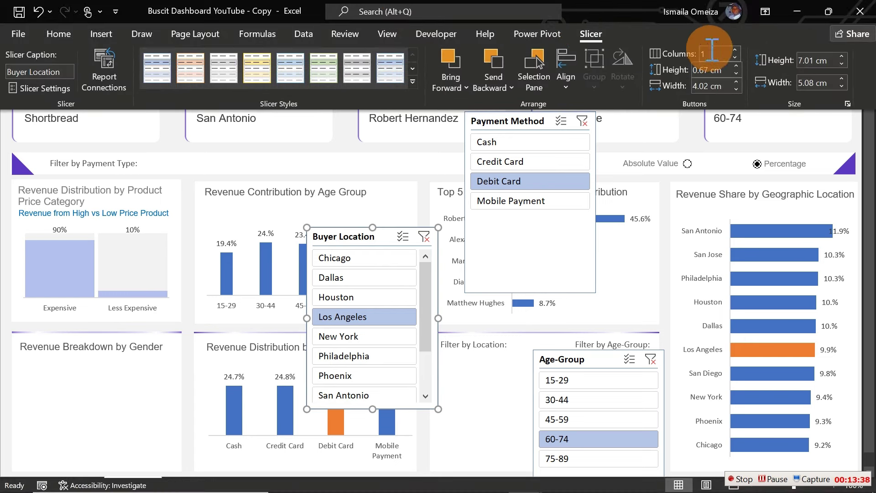
left_click(736, 49)
left_click(735, 50)
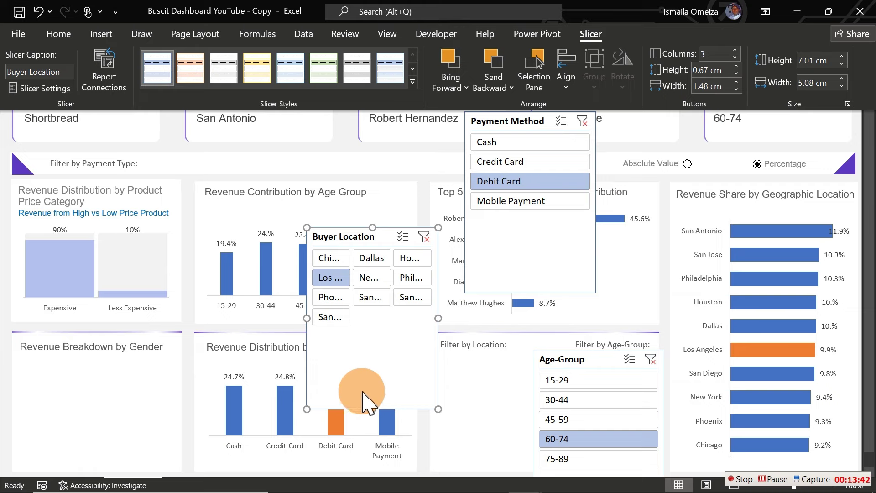
Step: Make the Buyer Location slicer shorter and wider, and place it under the Filter by Location label
left_click_drag(373, 407, 379, 332)
left_click_drag(439, 280, 490, 278)
left_click_drag(397, 239, 445, 375)
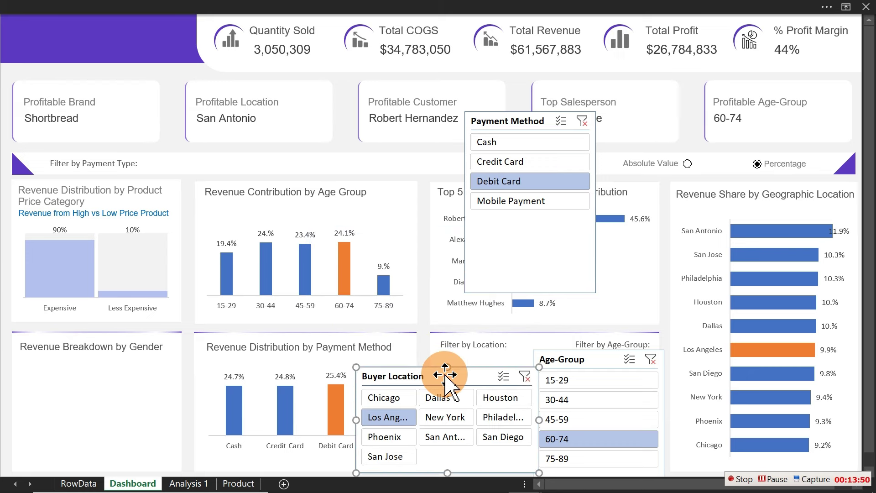
Step: Move the Payment Method slicer beside the Filter by Payment Type label and resize it to about 17 cm wide and 3.8 cm high
left_click_drag(508, 121, 201, 163)
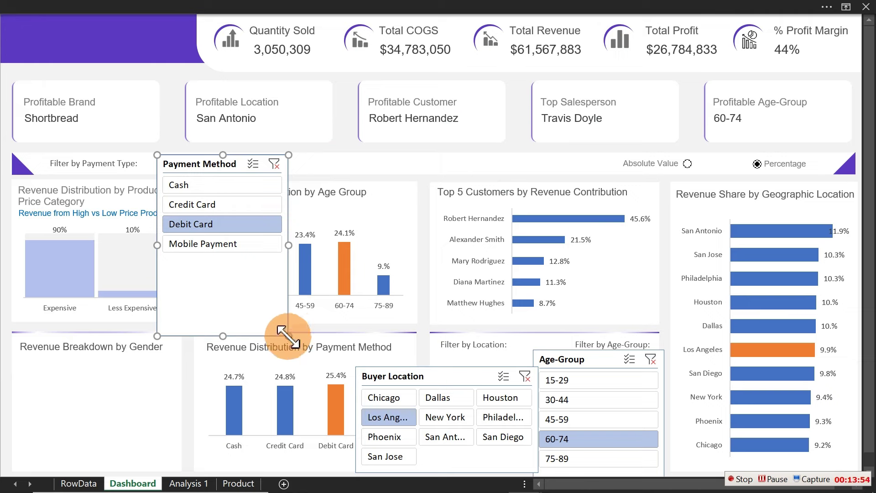
left_click_drag(288, 336, 598, 252)
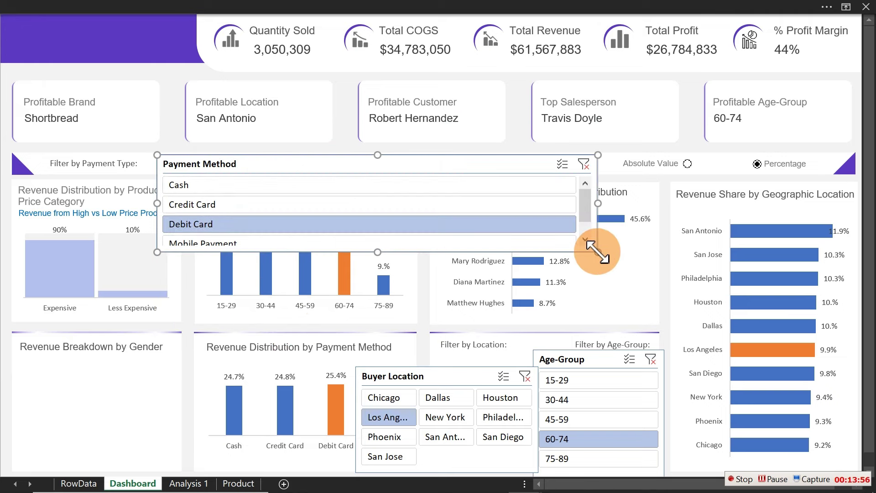
Step: Set the Payment Method slicer to 4 columns
left_click(332, 8)
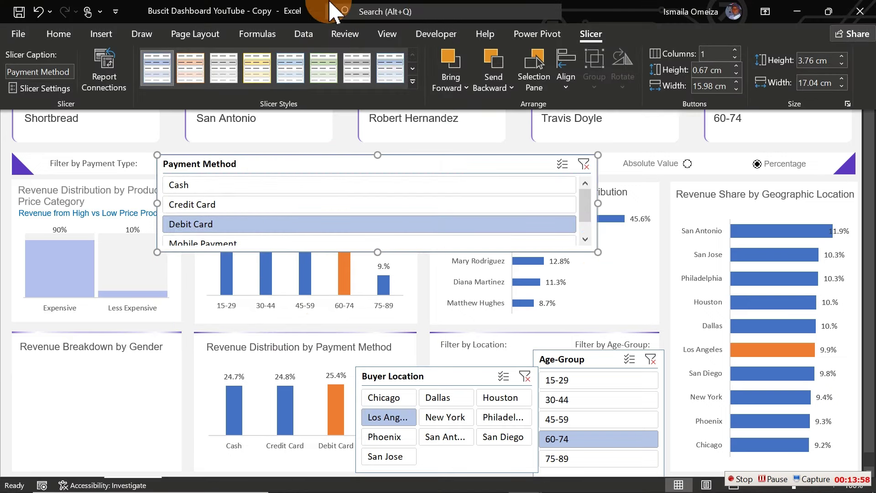
left_click(735, 58)
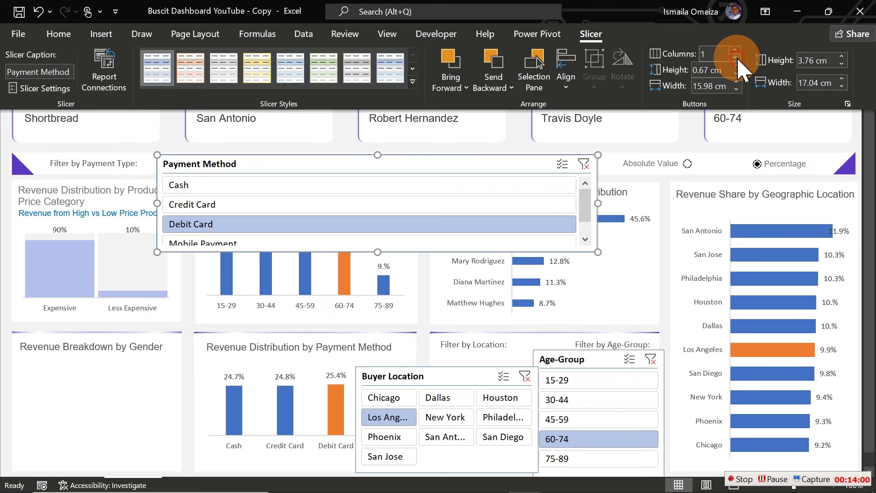
left_click(736, 50)
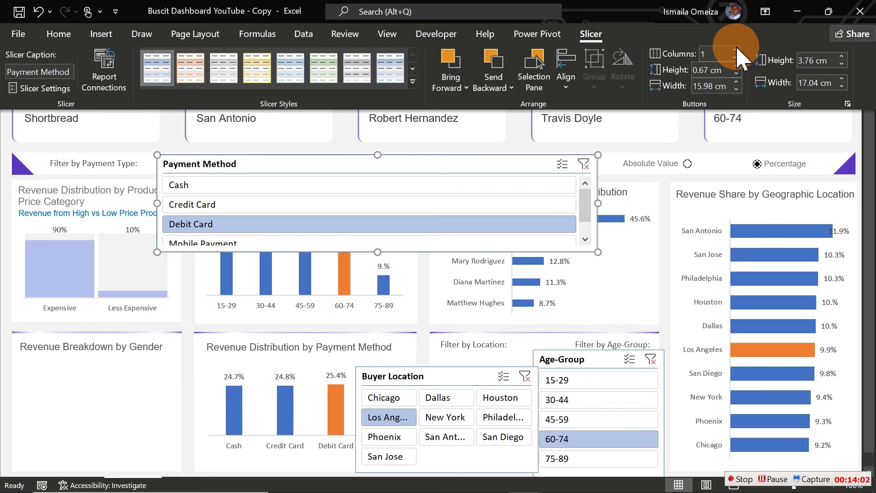
left_click(736, 49)
left_click(736, 49)
left_click(736, 49)
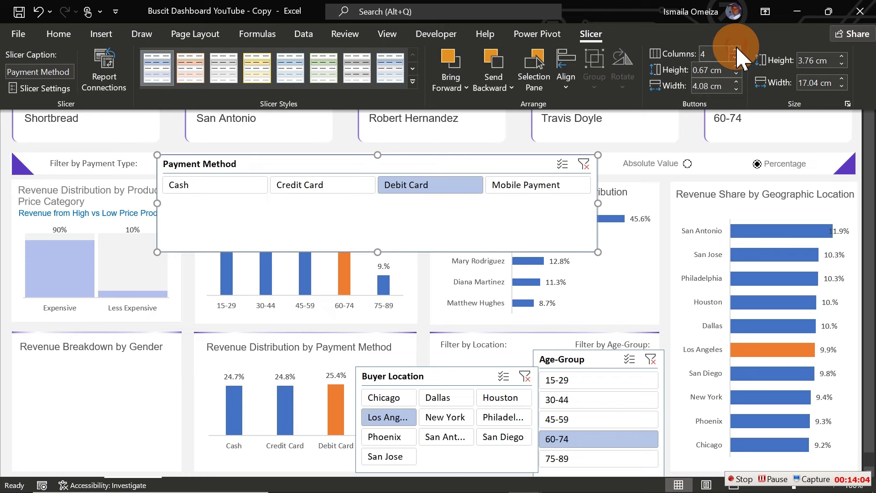
Step: Shorten the Payment Method slicer to about 1.9 cm high so it fits its single row of buttons
key("ctrl+shift+F1")
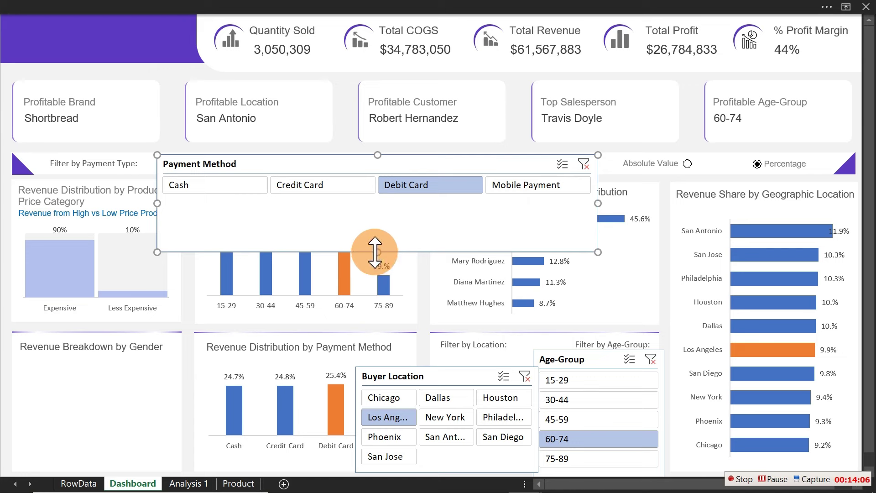
left_click_drag(375, 252, 386, 203)
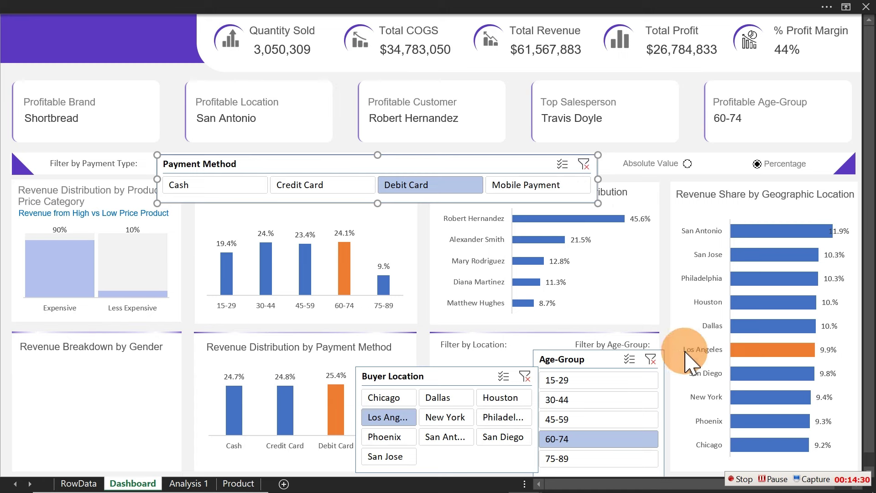
Step: Clear the active filters on the Age-Group, Payment Method and Buyer Location slicers
left_click(651, 359)
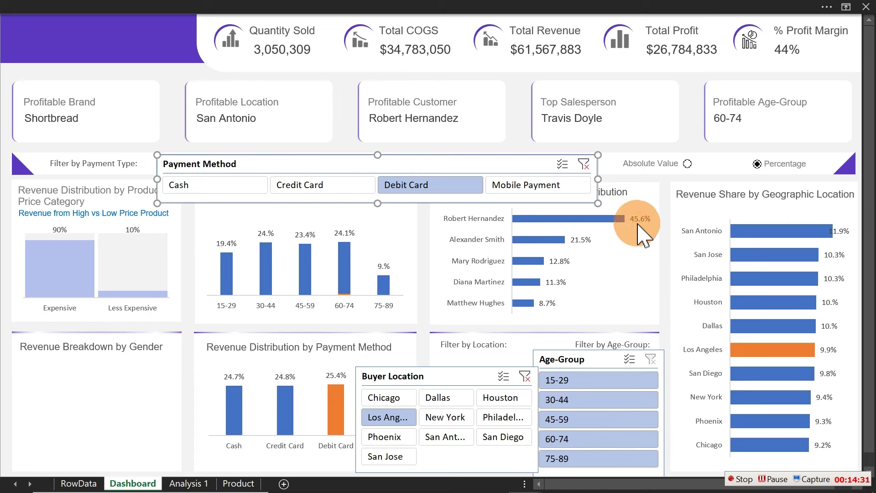
left_click(583, 164)
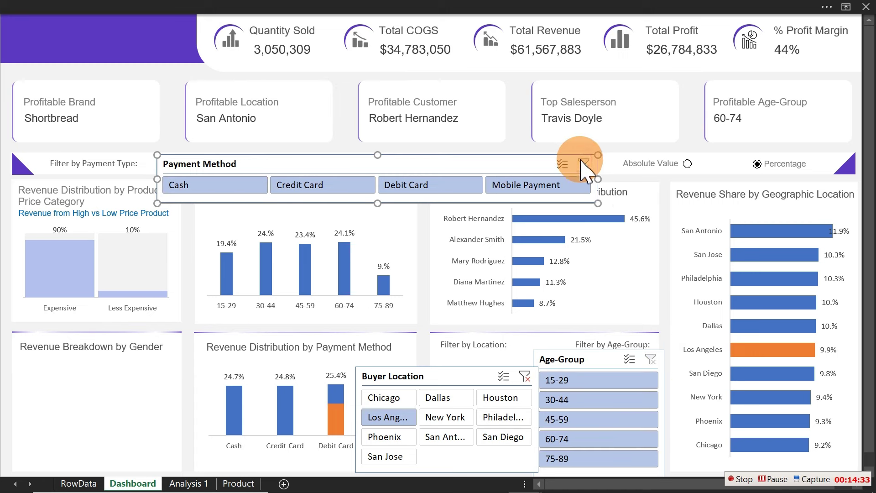
left_click(525, 376)
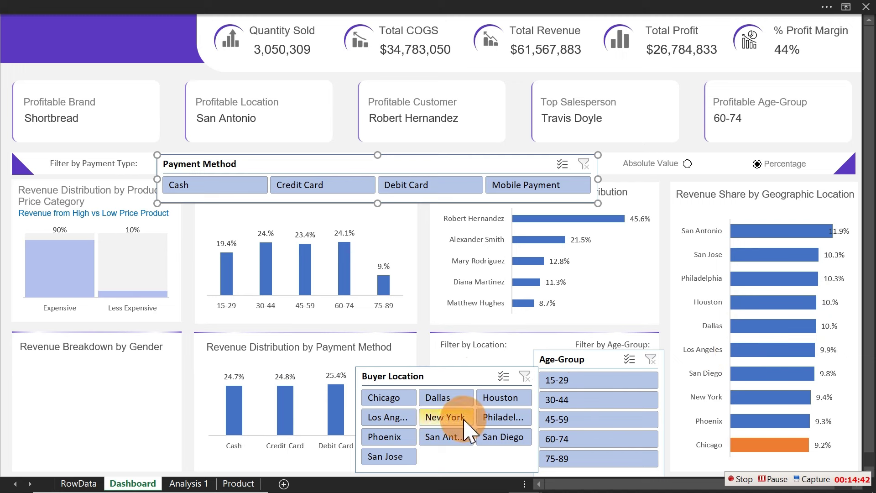
mouse_move(760, 434)
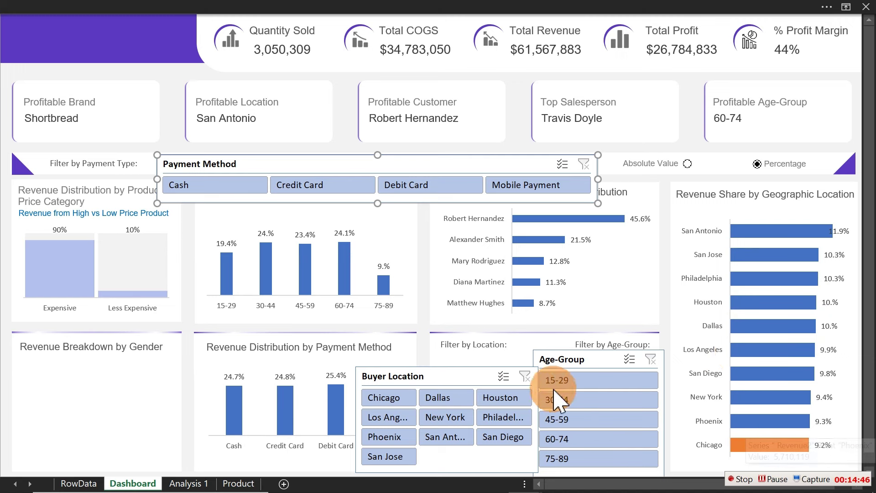
Step: Start recording a macro named ClearSlicers, stored in This Workbook
left_click(338, 9)
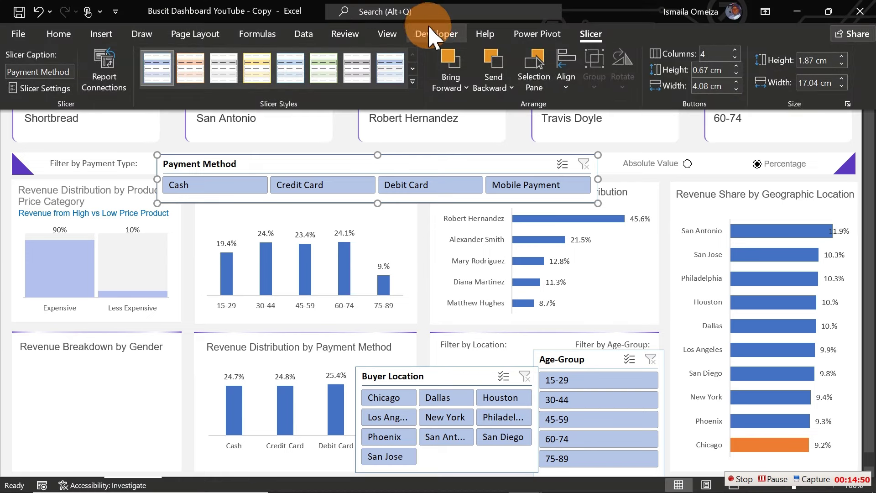
left_click(435, 35)
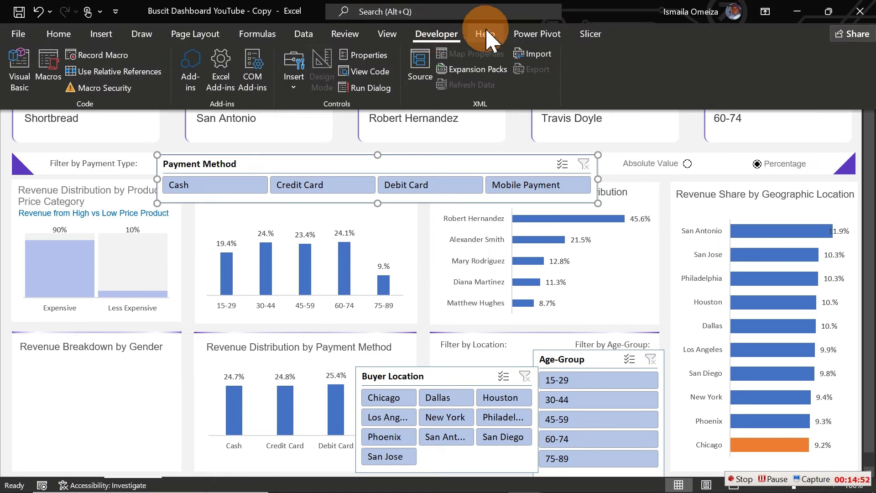
left_click(46, 63)
left_click(91, 56)
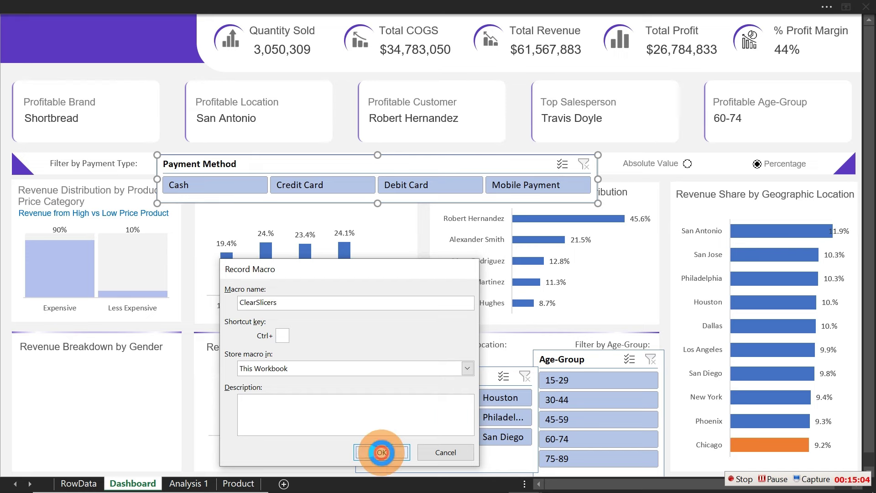
left_click(380, 453)
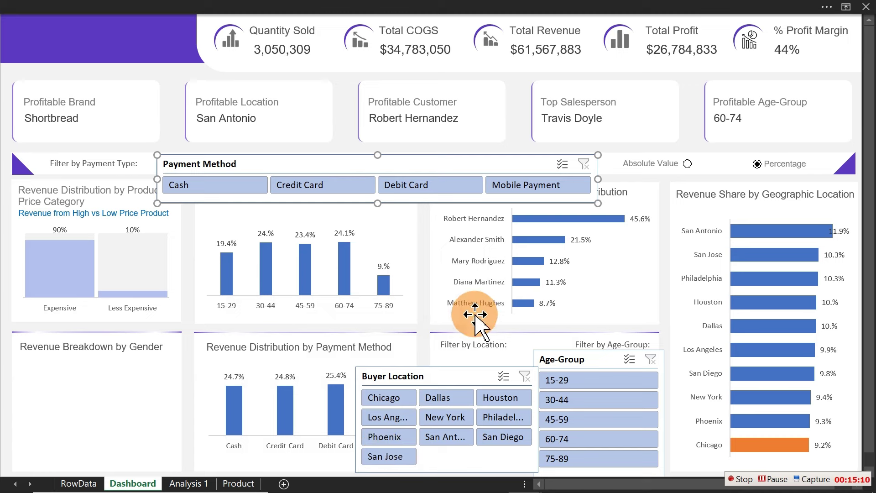
Step: Record selecting and clearing Debit Card, Dallas and 15-29 one by one in their slicers, and stop the macro recording
left_click(431, 186)
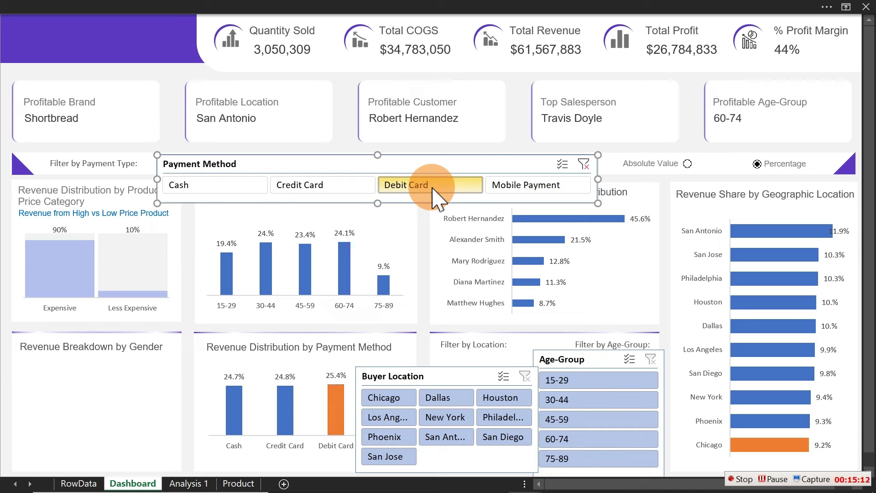
left_click(584, 165)
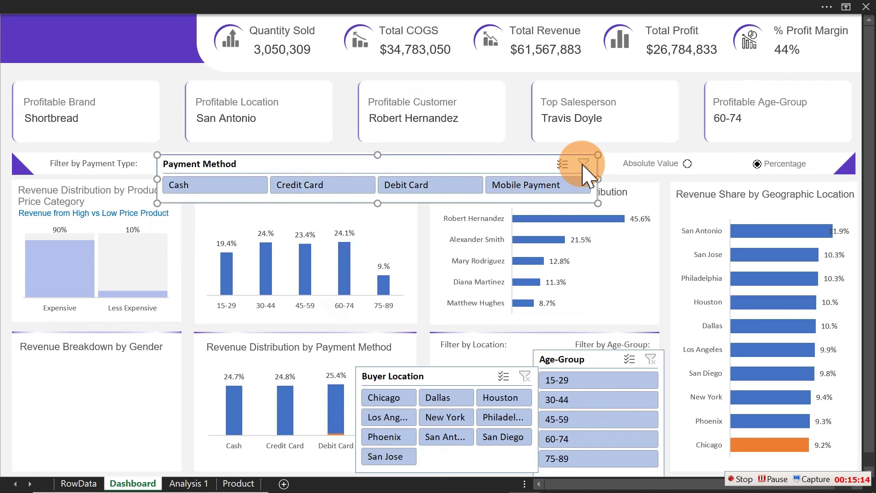
left_click(430, 400)
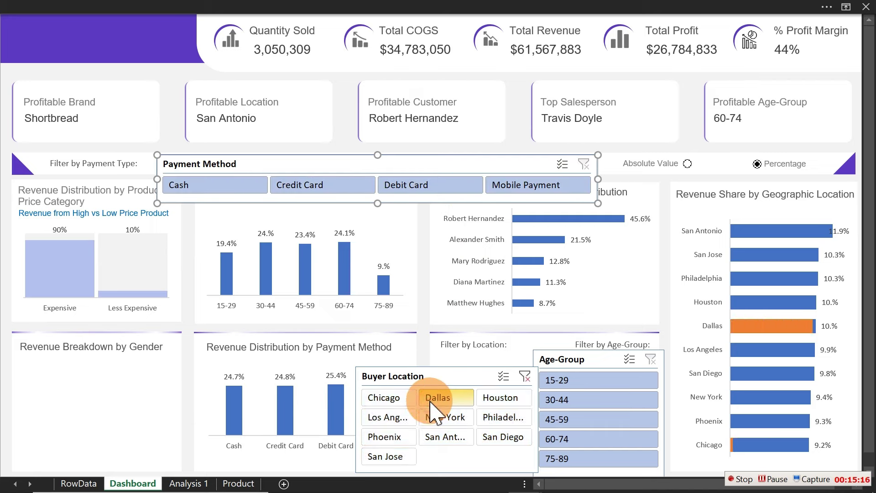
left_click(525, 377)
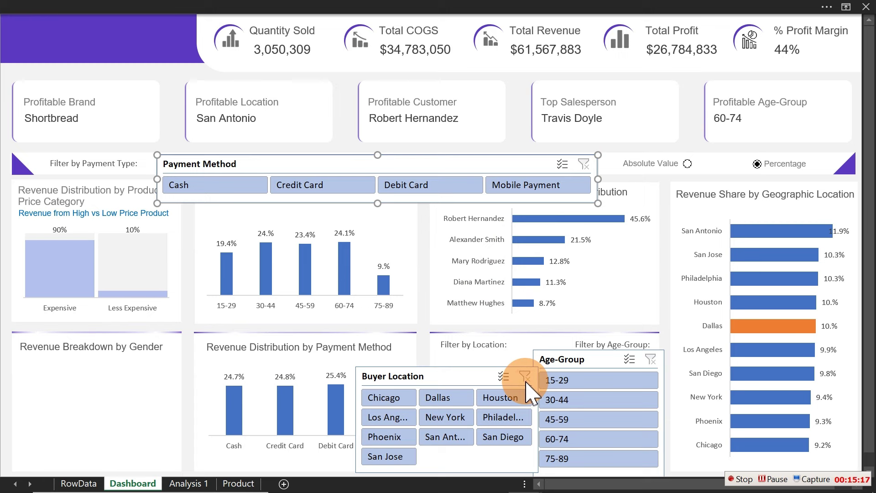
left_click(573, 382)
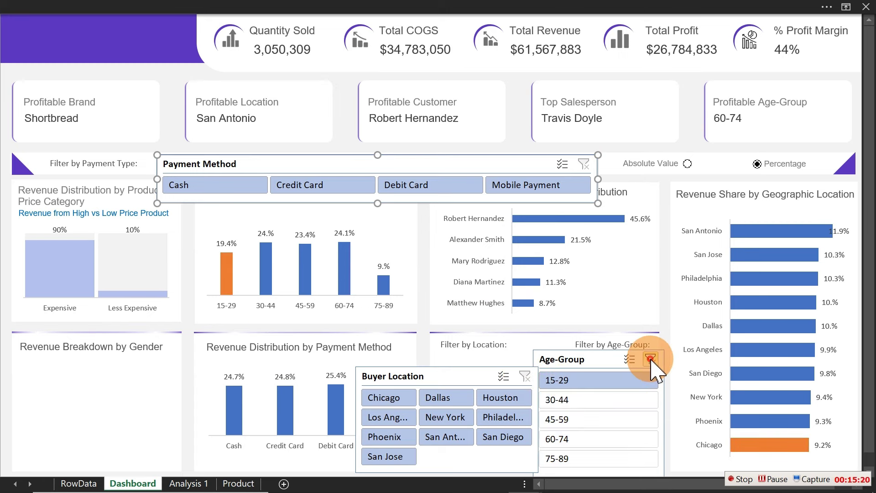
left_click(651, 360)
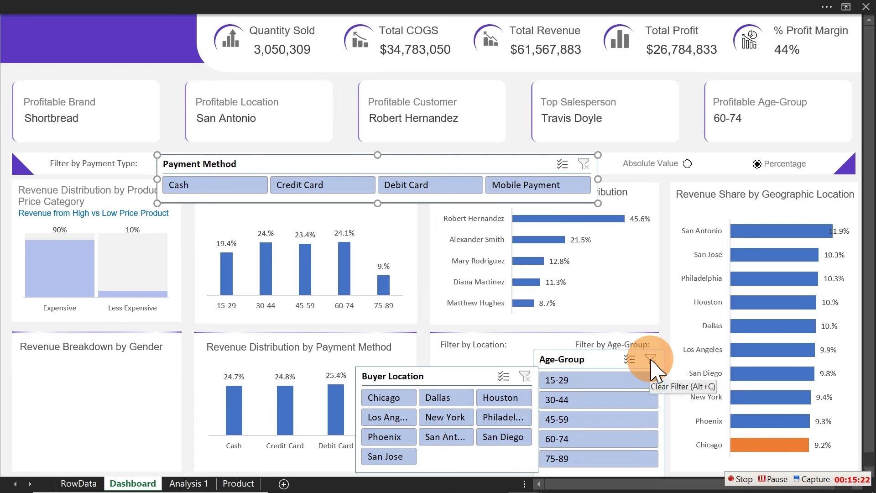
left_click(305, 4)
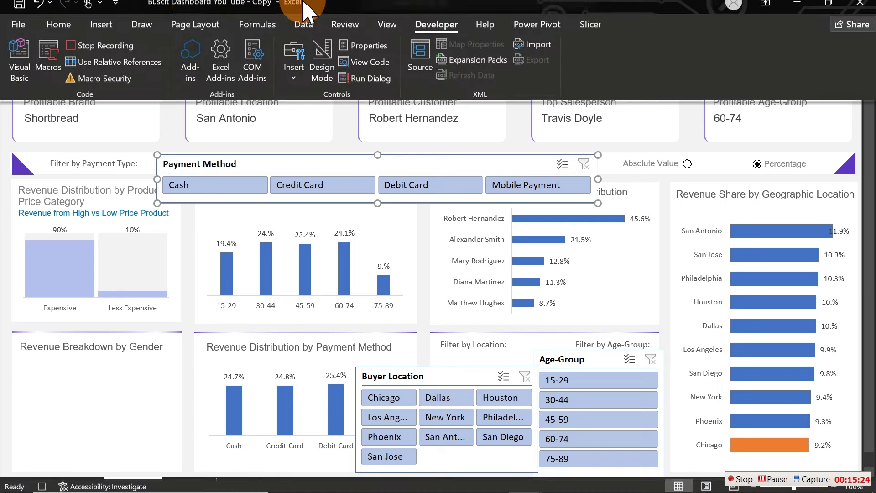
left_click(95, 56)
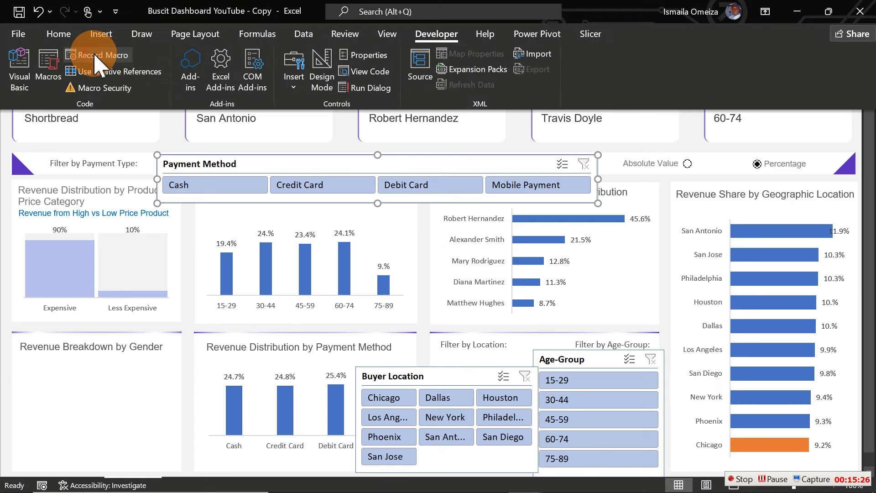
Step: Insert a text box reading "Clear Slicer" above the gap between the Profitable Brand and Profitable Location cards
left_click(5, 180)
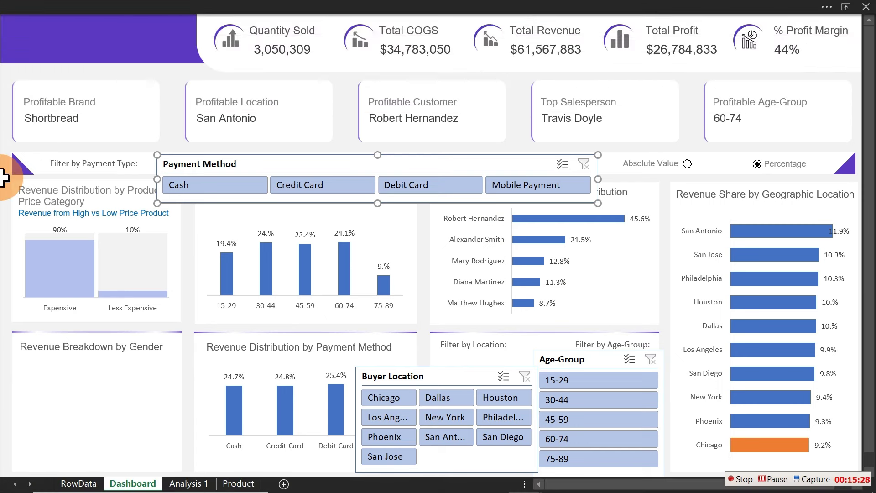
left_click(196, 6)
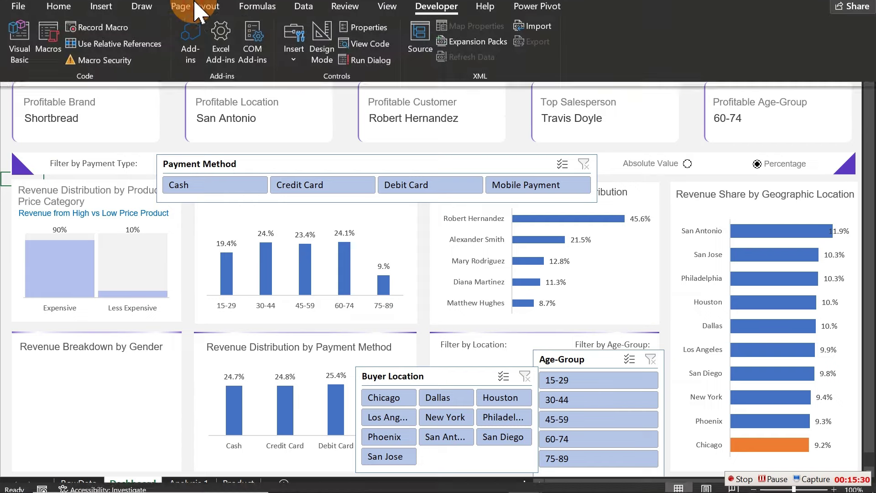
left_click(100, 34)
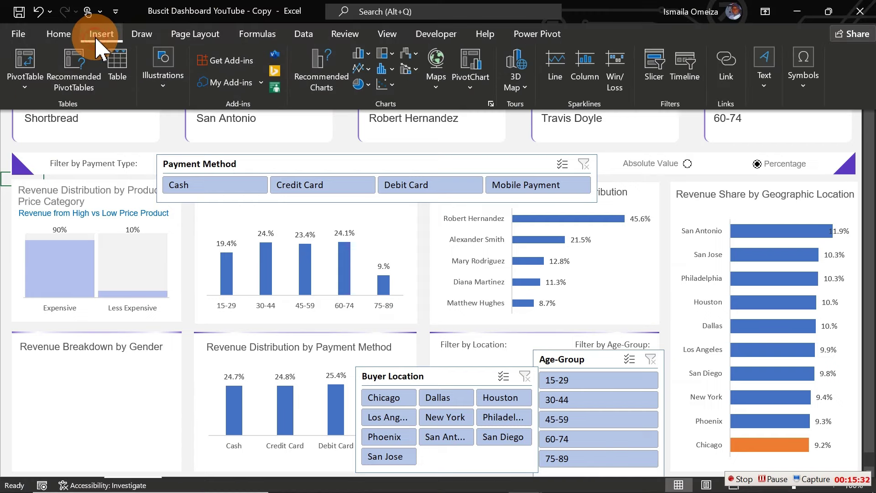
left_click(157, 84)
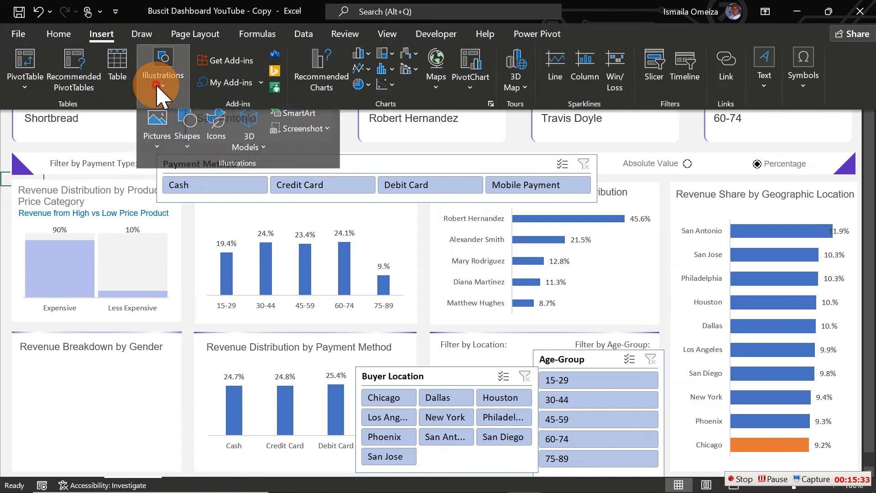
left_click(187, 139)
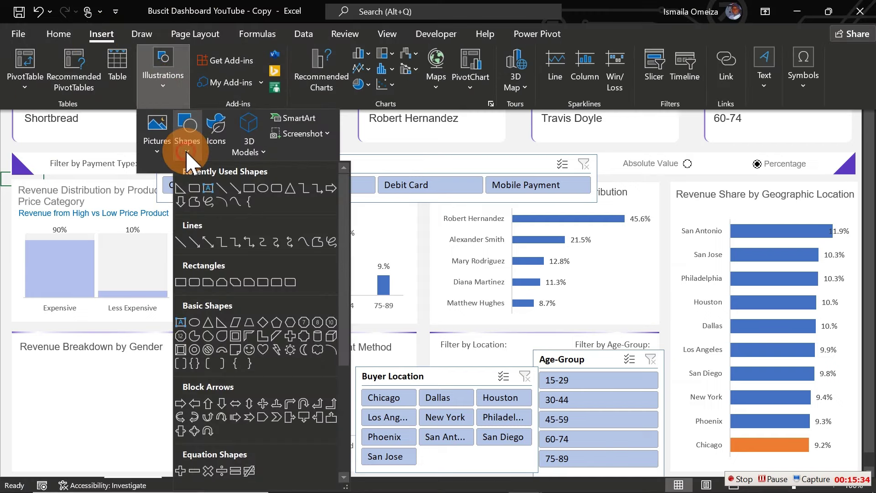
left_click(208, 187)
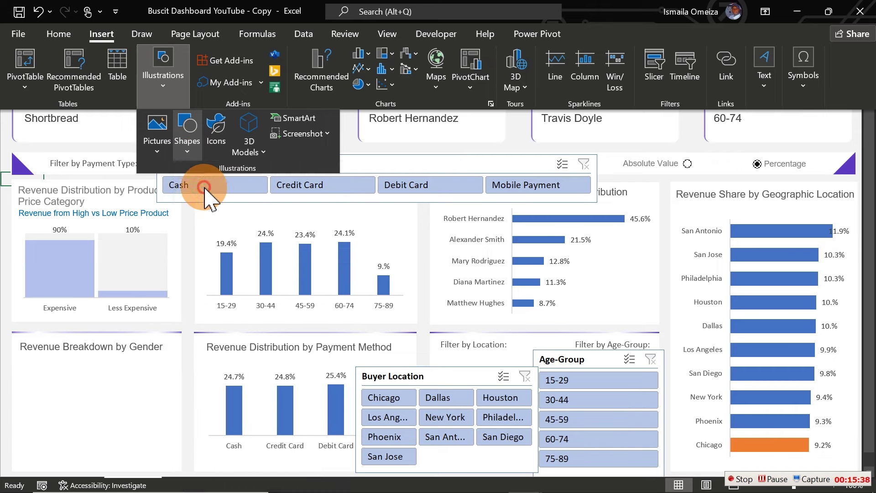
left_click_drag(136, 73, 224, 96)
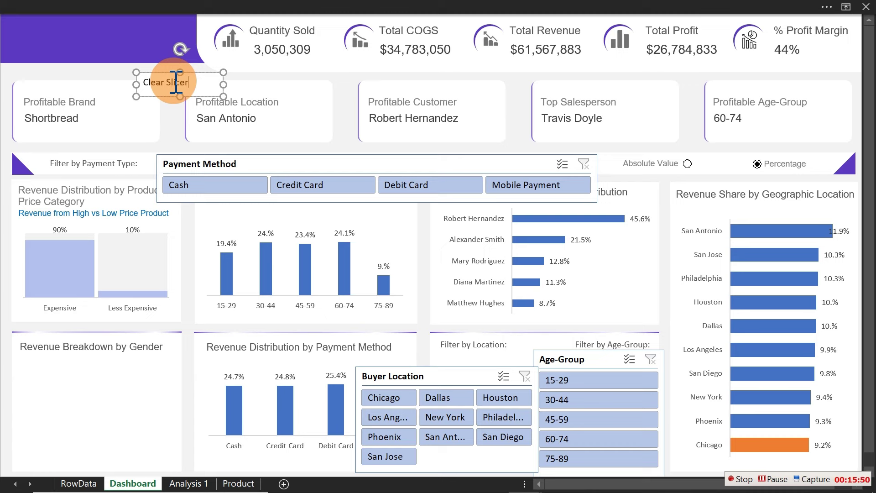
Step: Shrink the Clear Slicer text box to fit its text and move it above the Profitable Brand card, against the purple banner
left_click(202, 89)
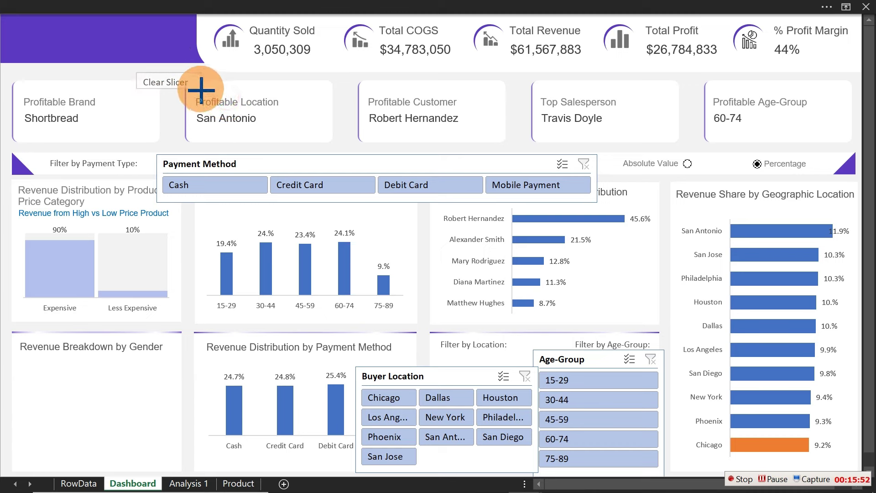
left_click(186, 82)
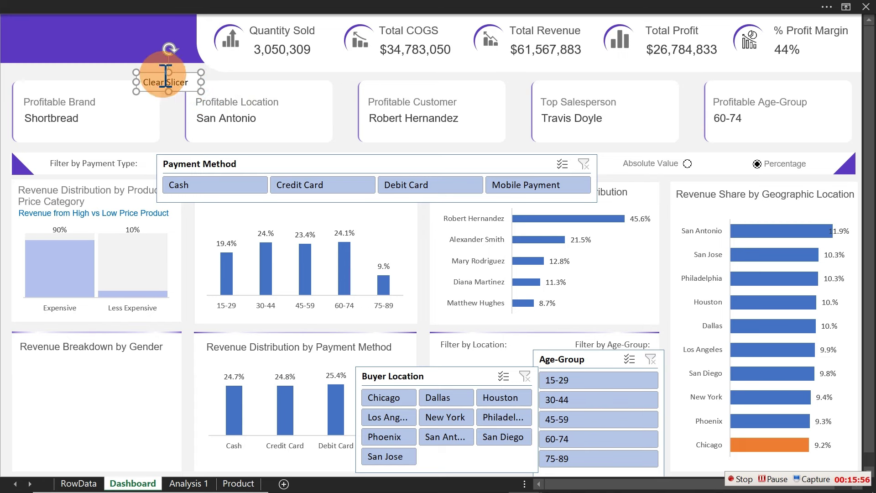
left_click_drag(177, 72, 138, 59)
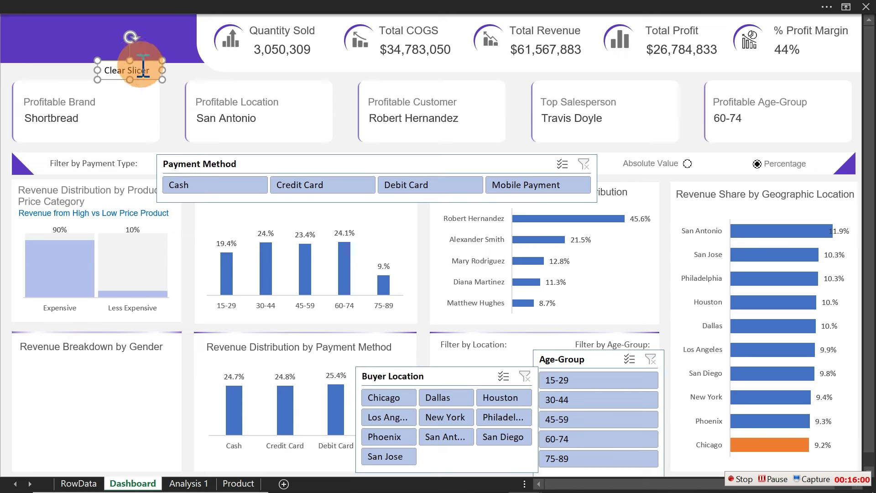
Step: Assign this workbook's ClearSlicers macro to the Clear Slicer text box and deselect the box
right_click(146, 73)
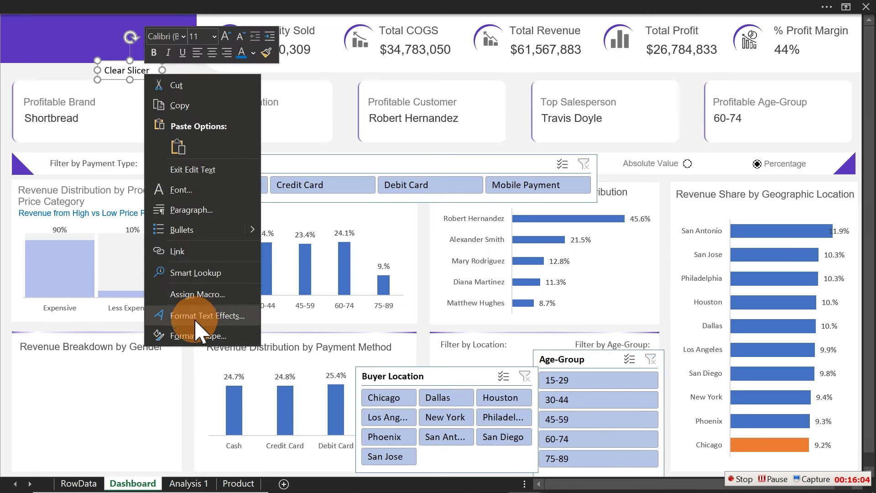
left_click(201, 295)
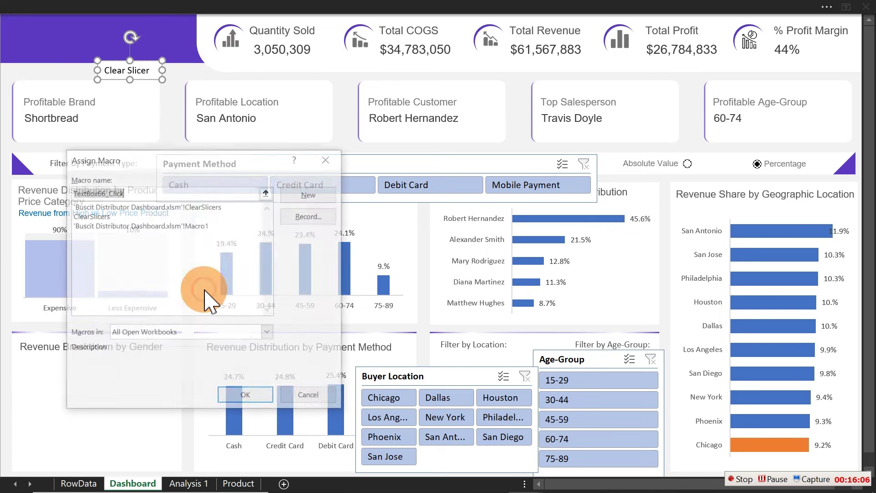
left_click(111, 216)
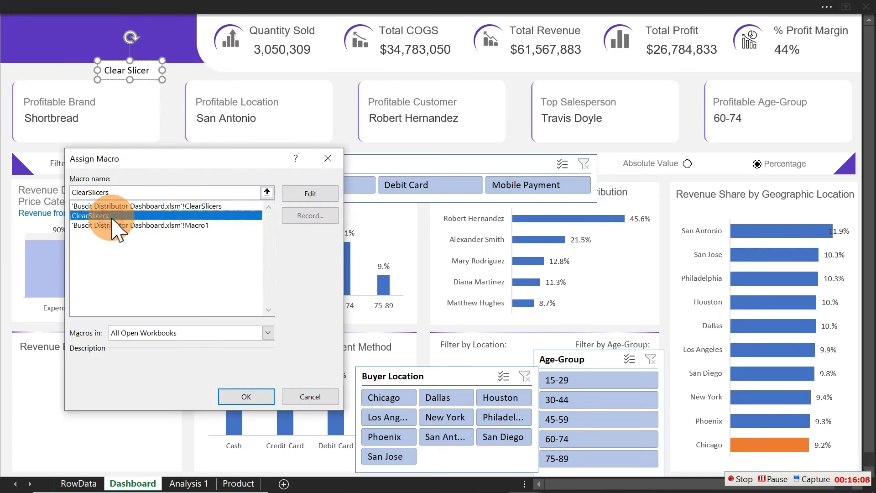
left_click(240, 398)
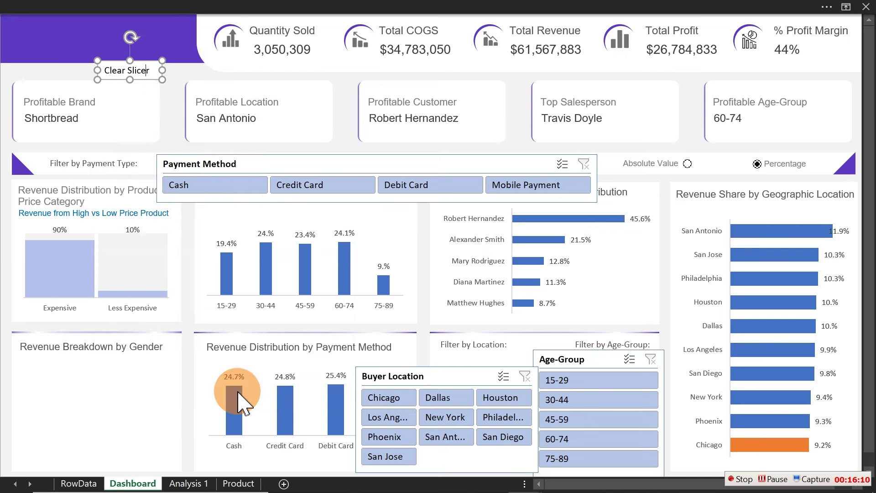
left_click(166, 131)
Step: Test the Clear Slicer box by filtering to Chicago, Debit Card and age group 15-29 and running its macro
left_click(385, 398)
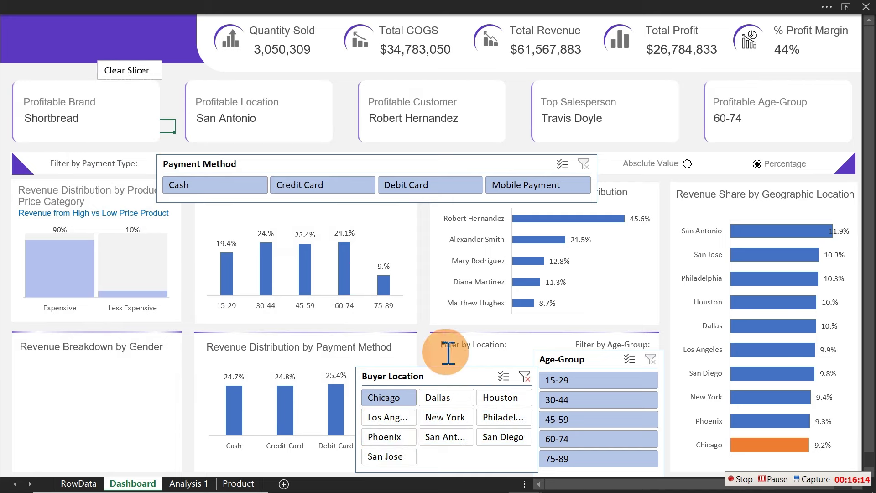
left_click(437, 187)
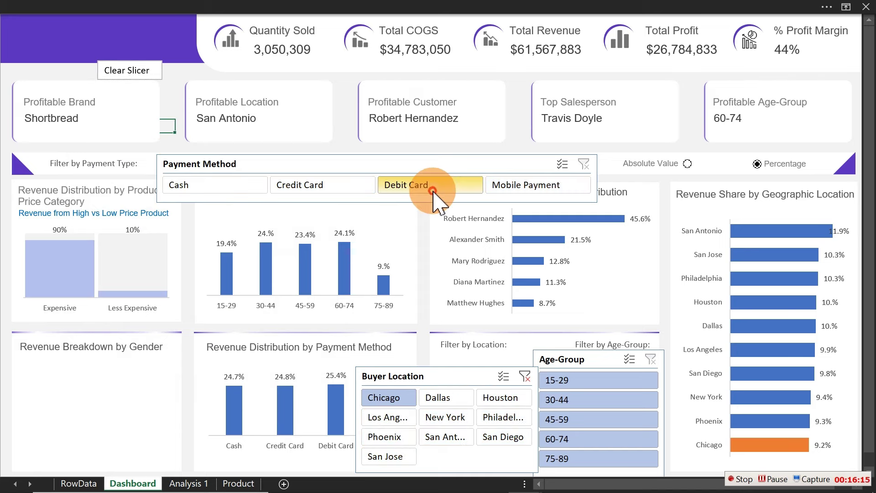
left_click(594, 385)
left_click(105, 70)
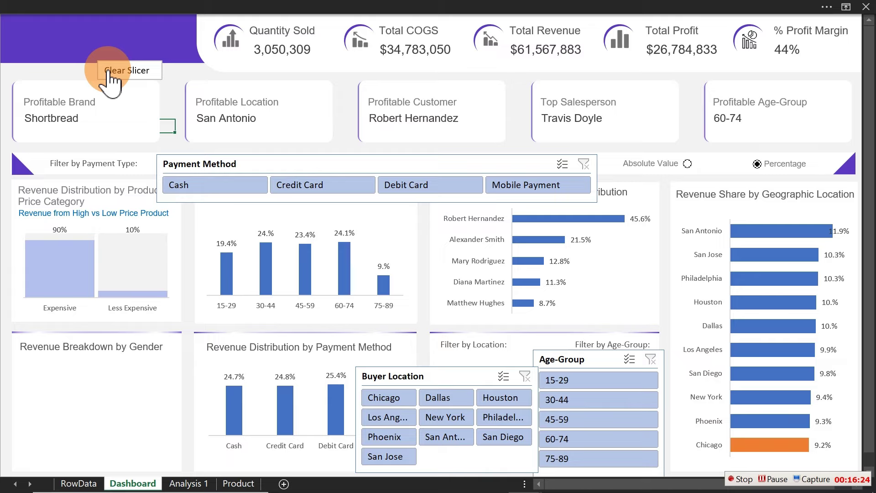
Step: Prepare to save the workbook in the New Channel folder with the Excel Macro-Enabled Workbook file type
key("ctrl+s")
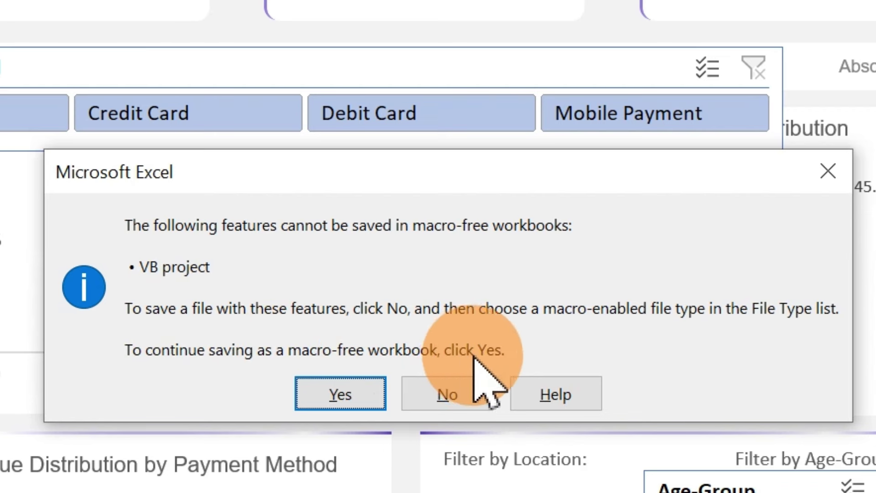
left_click(363, 398)
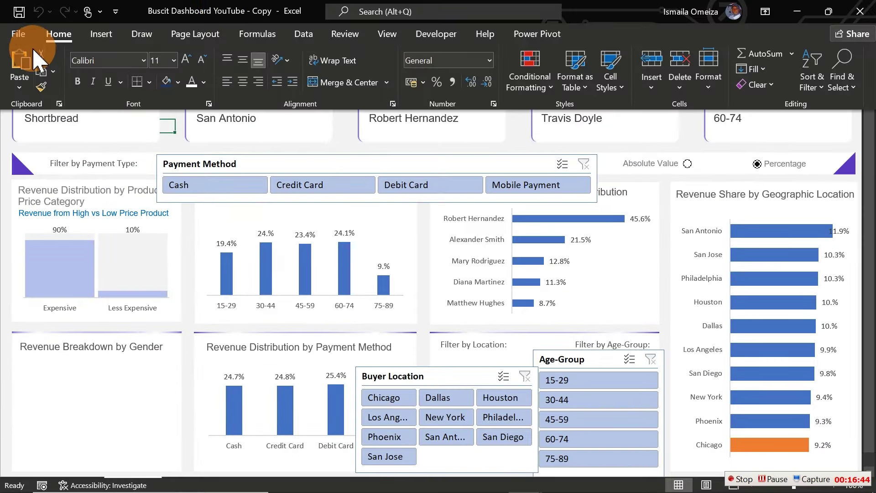
left_click(20, 34)
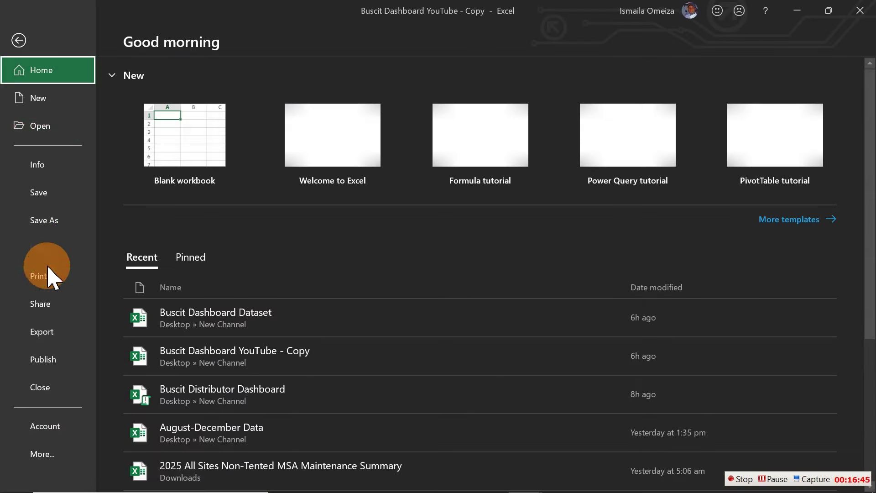
left_click(45, 221)
left_click(202, 274)
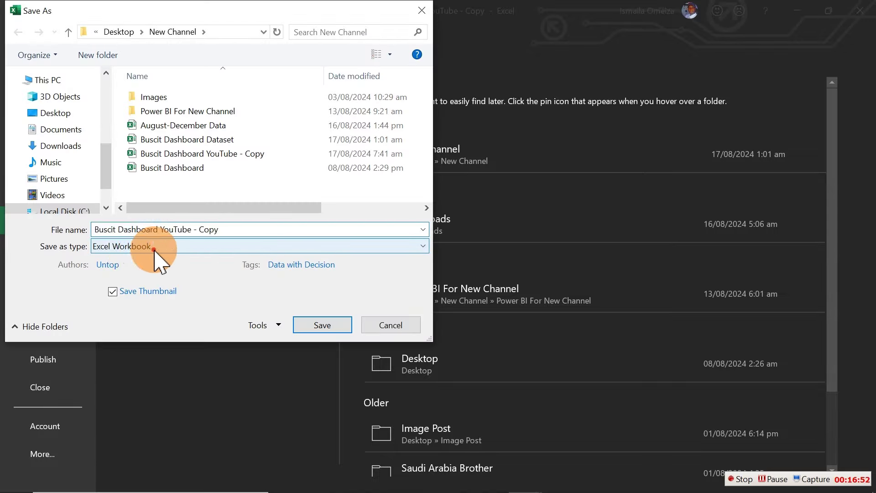
left_click(133, 249)
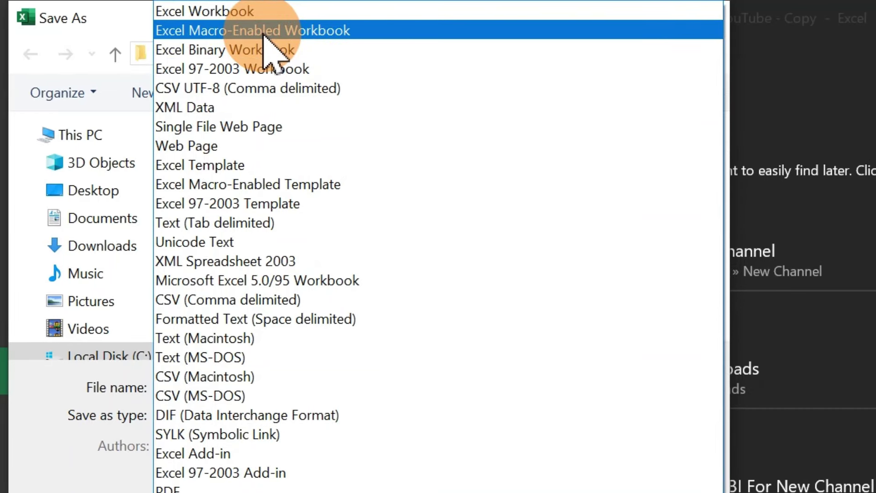
left_click(264, 33)
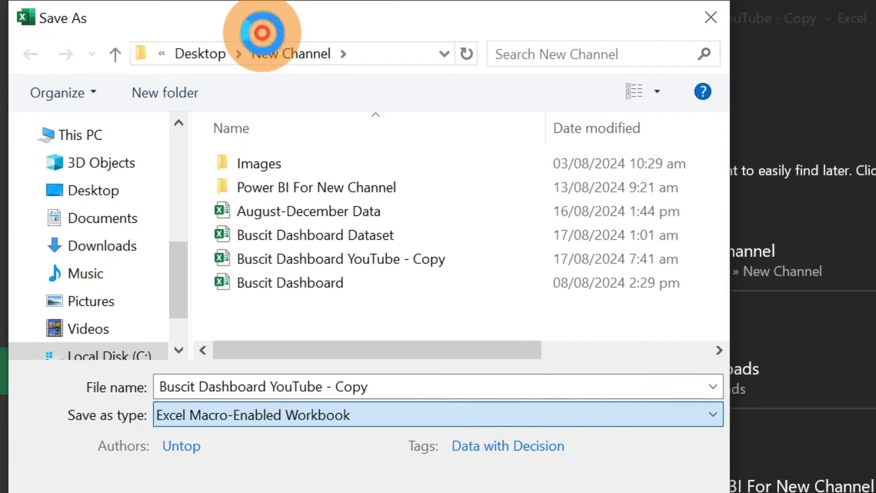
Step: Name the macro-enabled copy "Buscit Dashboard YouTube -Updated" and save it
left_click(408, 383)
left_click(407, 383)
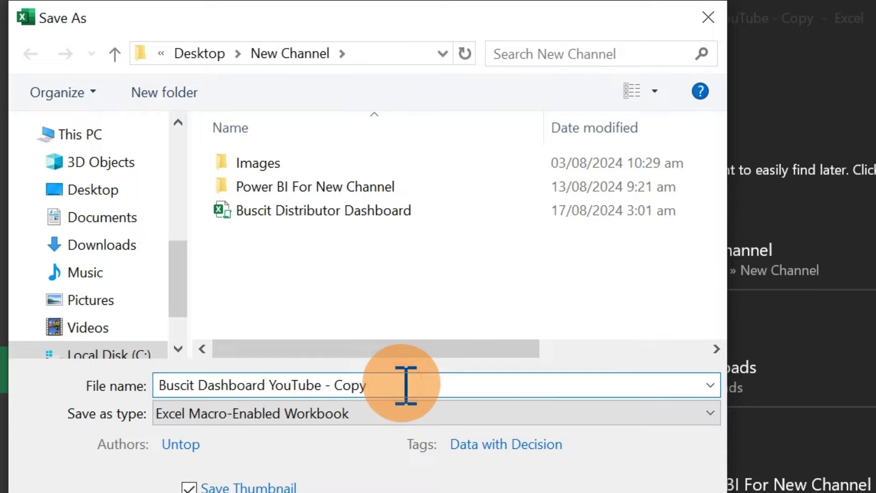
key("BackSpace")
key("BackSpace")
key("BackSpace")
key("BackSpace")
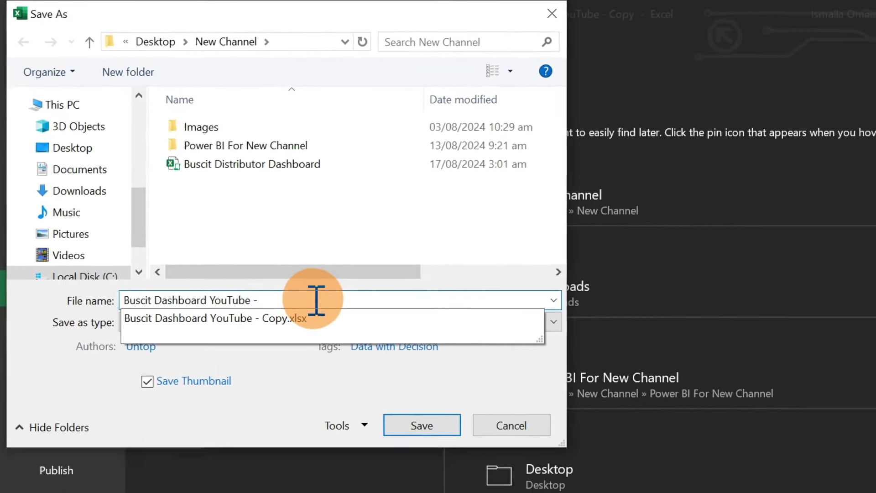
key("BackSpace")
type("Updated")
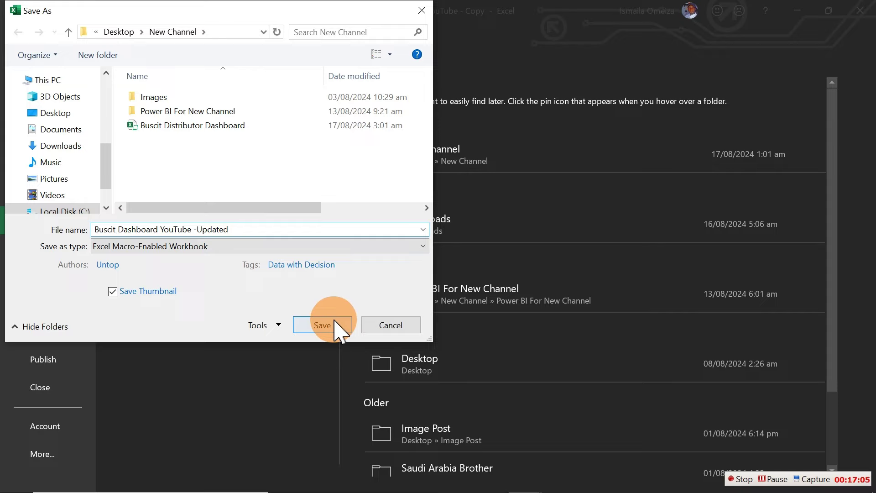
left_click(334, 323)
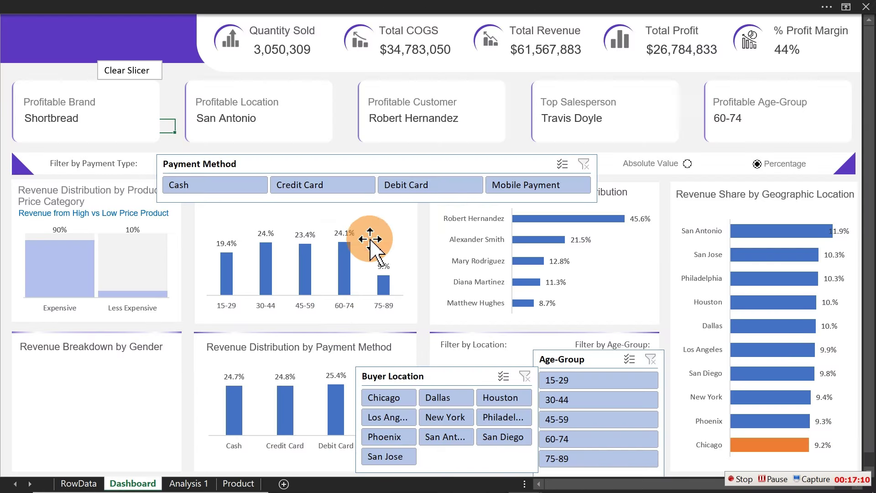
Step: Turn off the Payment Method slicer's header and hide its items with no data
right_click(340, 170)
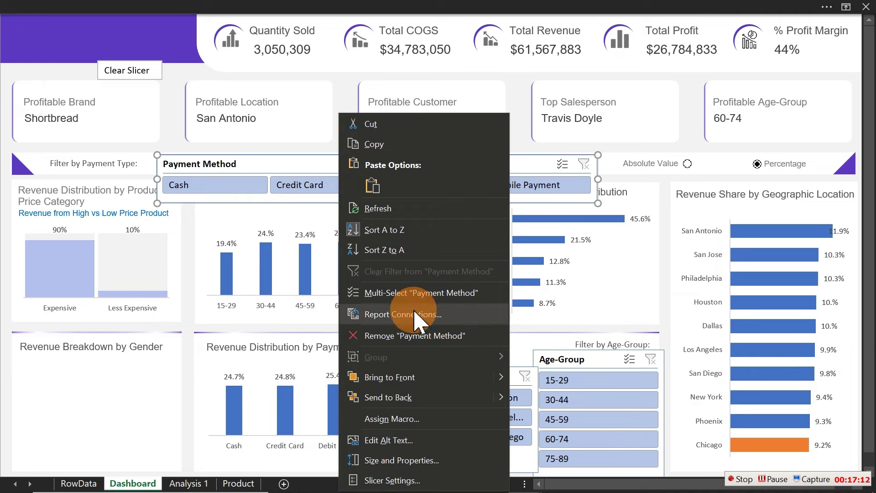
left_click(397, 480)
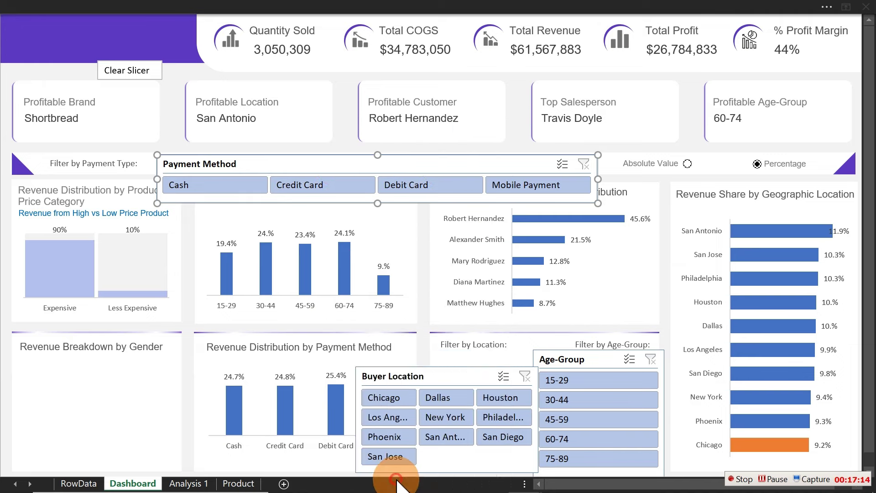
left_click(249, 362)
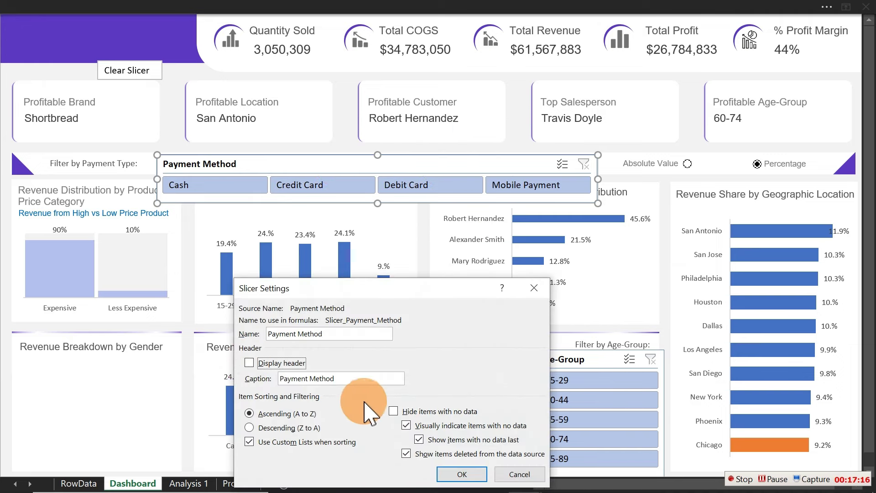
left_click(393, 411)
left_click(459, 473)
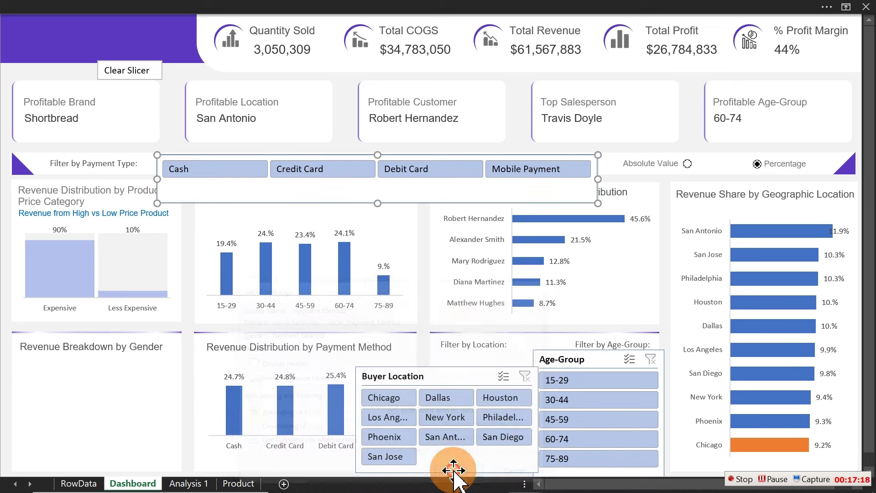
Step: Shorten the payment slicer to fit its single row of buttons and move it into the strip beside "Filter by Payment Type:"
left_click_drag(378, 210, 372, 183)
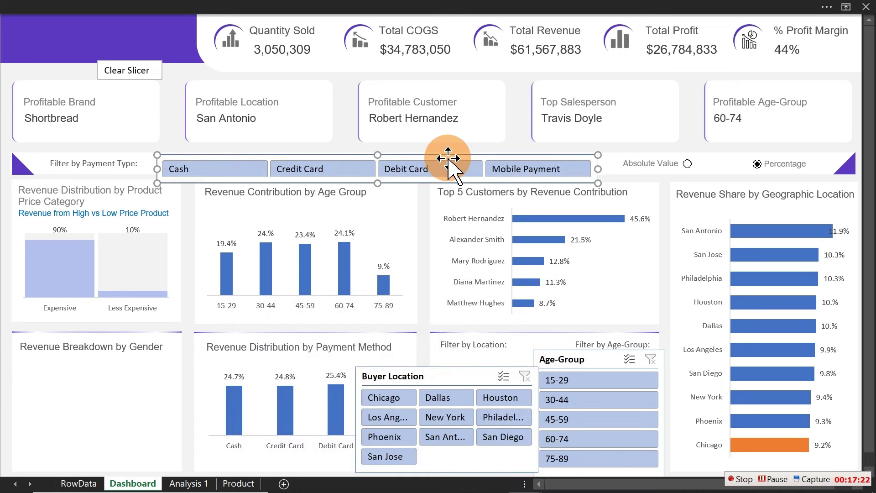
left_click_drag(450, 157, 459, 154)
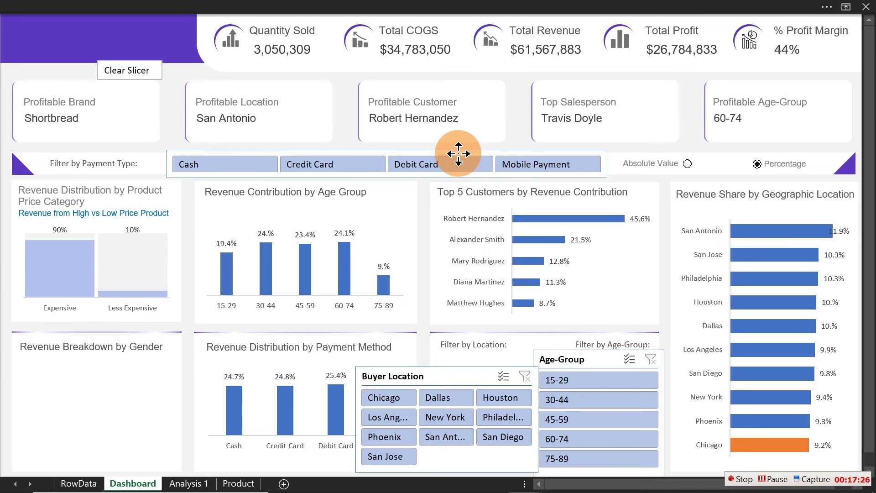
left_click_drag(459, 154, 457, 151)
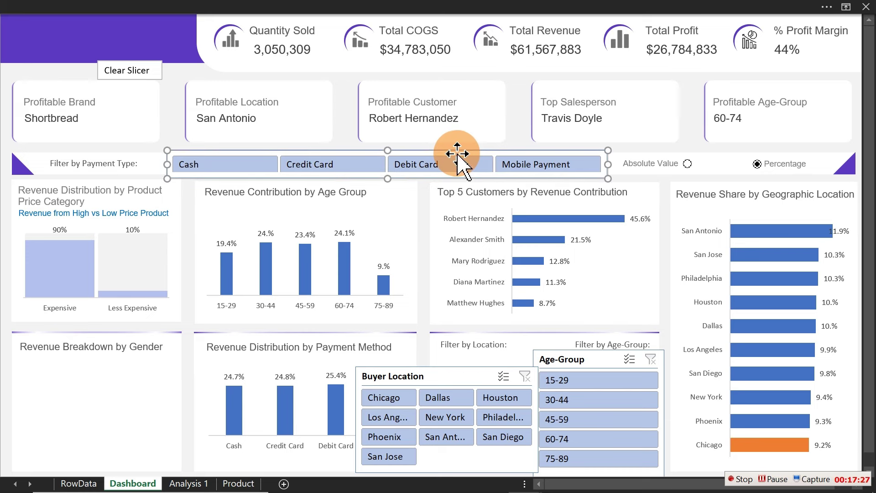
Step: Turn off the Buyer Location slicer's header and hide its items with no data
left_click(438, 374)
right_click(439, 377)
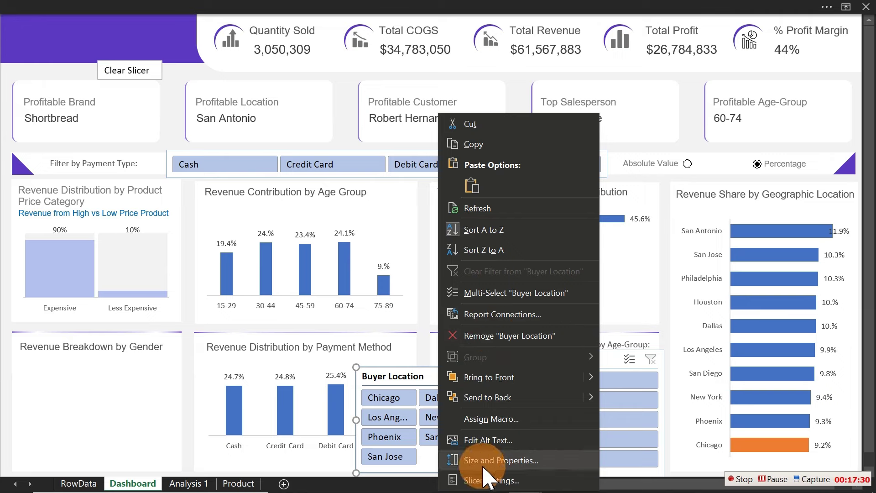
left_click(456, 479)
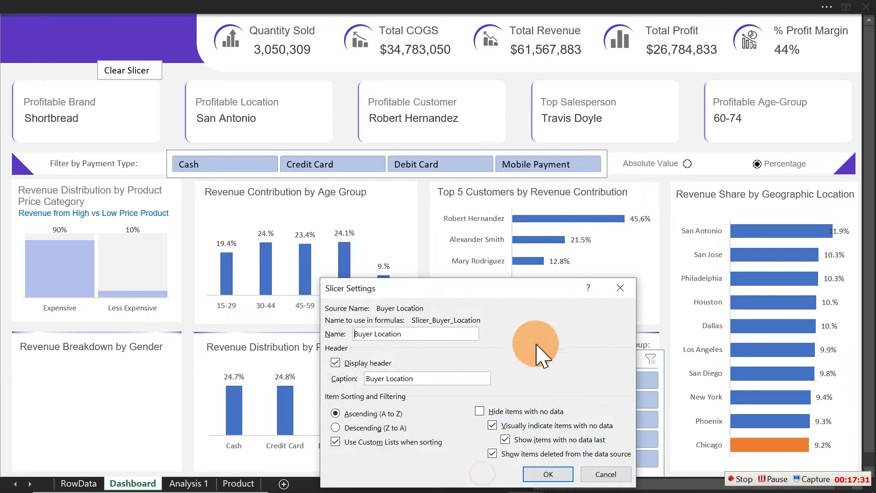
left_click(336, 363)
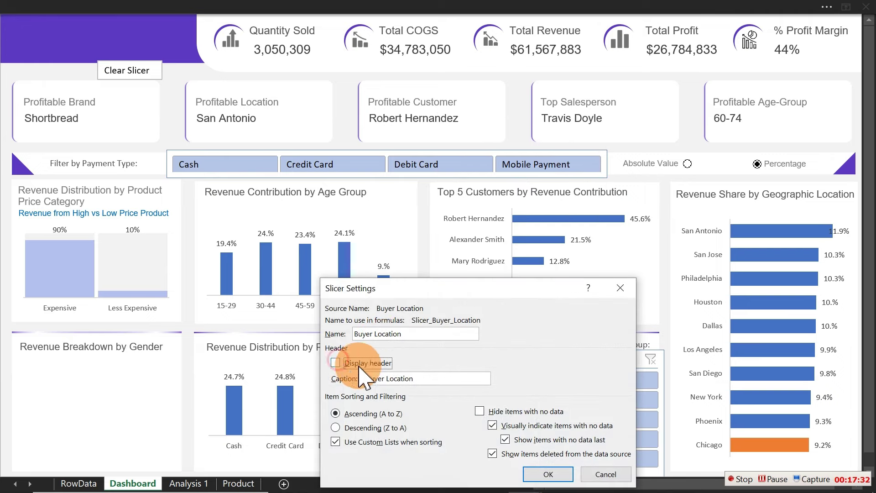
left_click(480, 412)
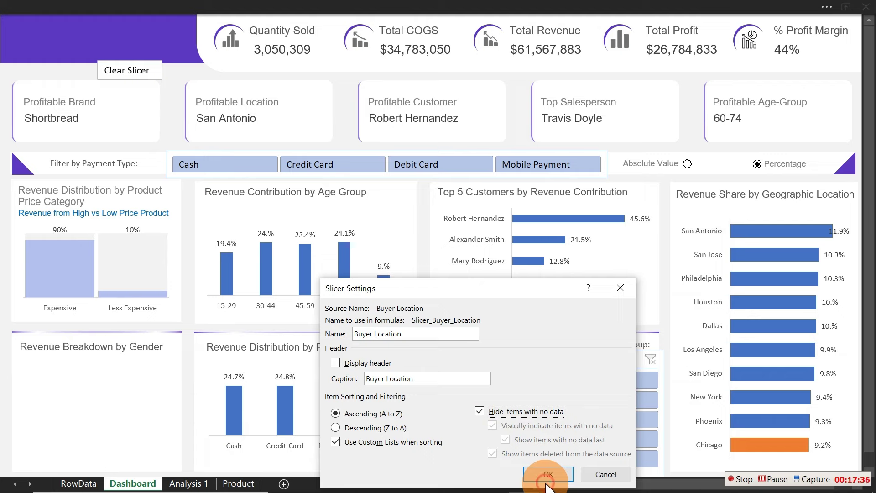
left_click(548, 475)
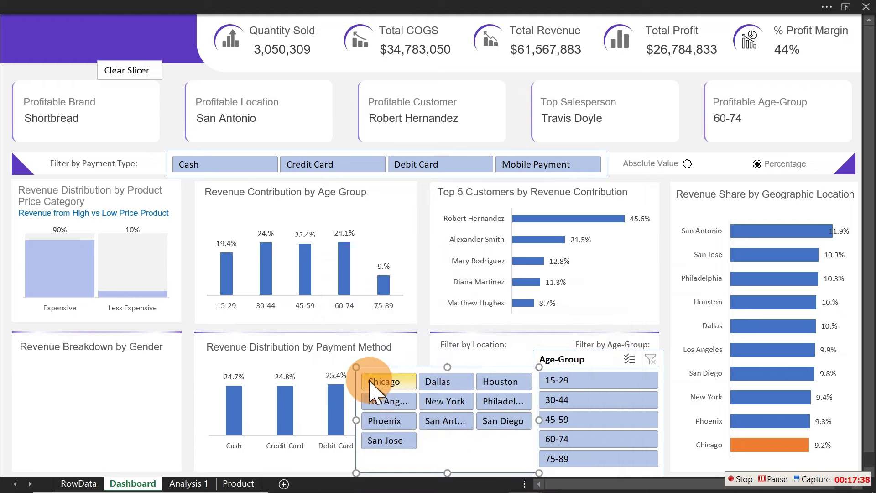
Step: Narrow the Age-Group slicer to about the width of its label, turn off its header and hide items with no data
left_click(587, 359)
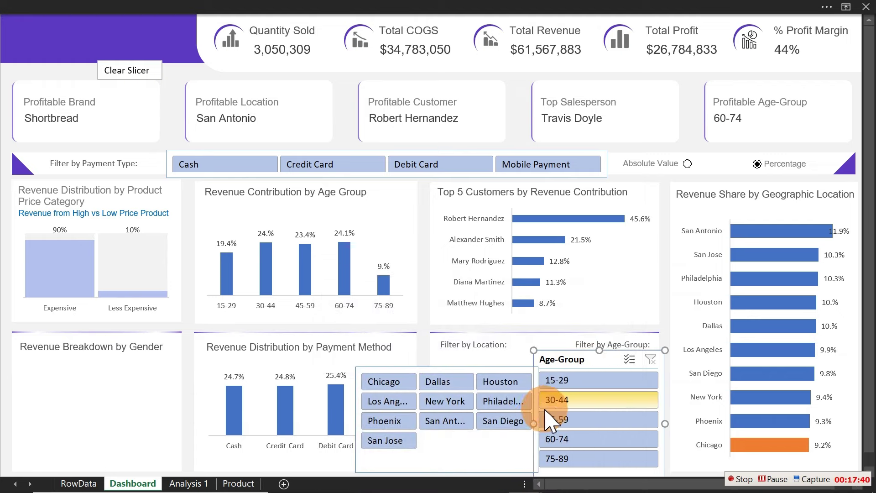
left_click_drag(530, 424, 571, 422)
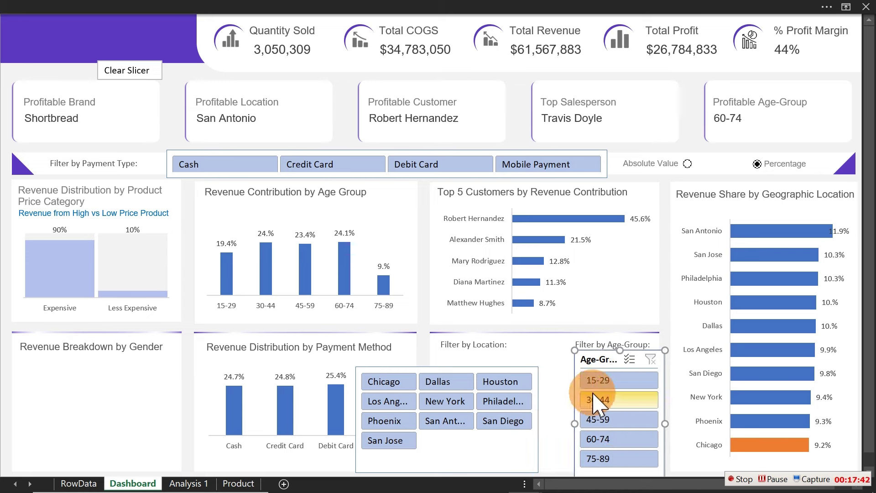
right_click(606, 361)
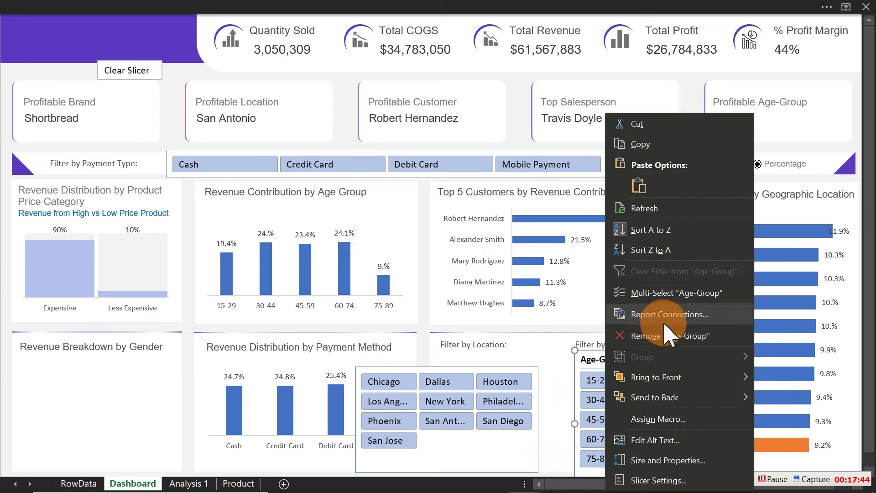
left_click(656, 481)
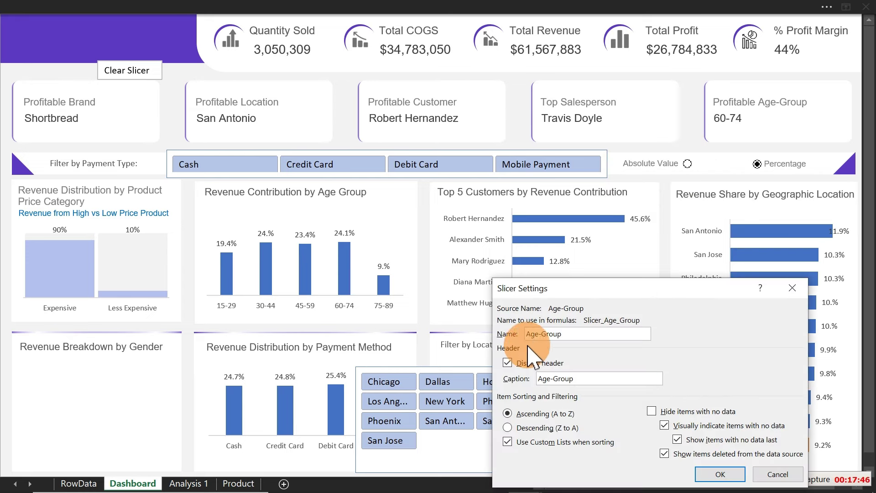
left_click(508, 363)
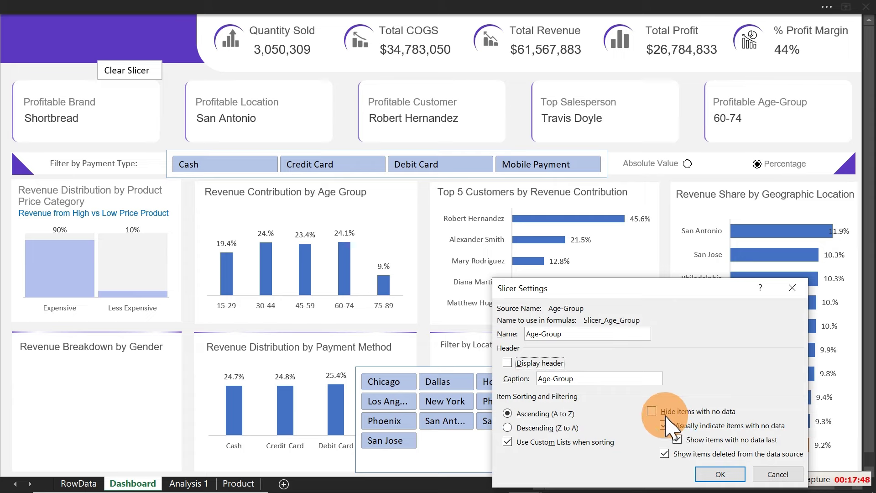
left_click(651, 412)
left_click(718, 474)
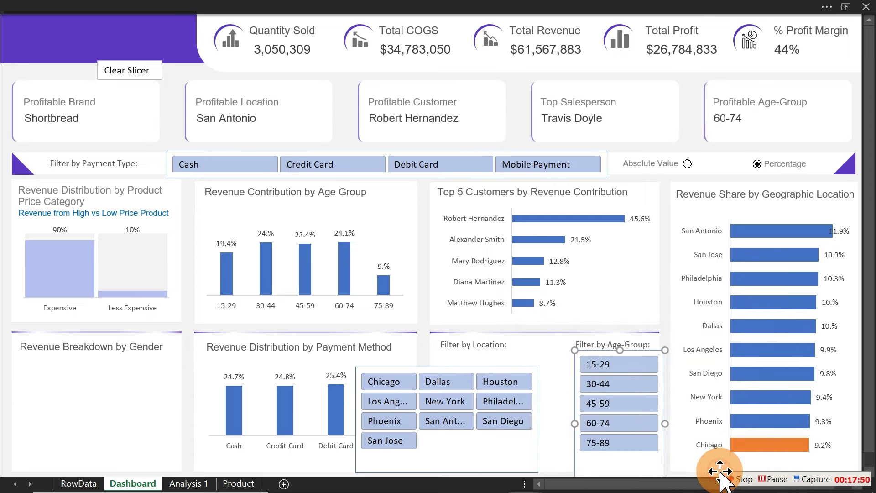
Step: Fit the age-group slicer under its "Filter by Age-Group:" label and move the buyer location slicer up beside it
mouse_move(613, 353)
left_mouse_down()
mouse_move(618, 371)
mouse_move(615, 317)
mouse_move(618, 357)
left_mouse_up()
left_click(513, 369)
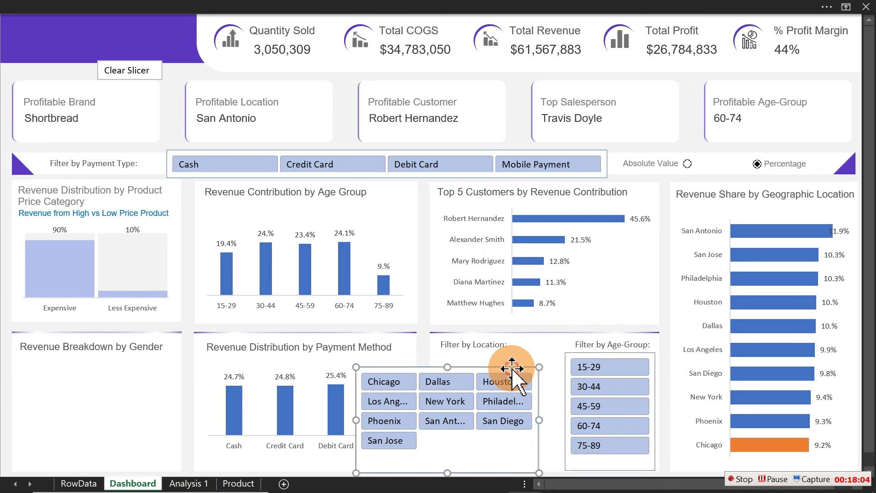
left_click_drag(512, 368, 531, 357)
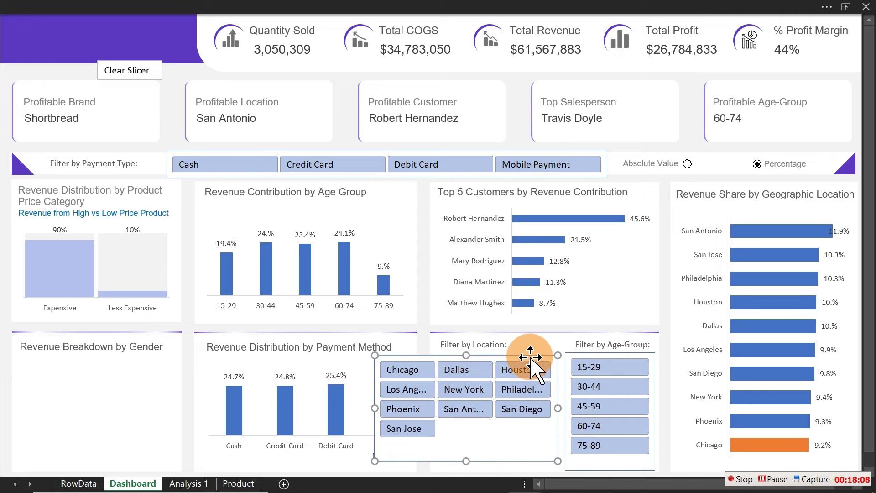
Step: Set the Buyer Location slicer's buttons to two columns
left_click(322, 8)
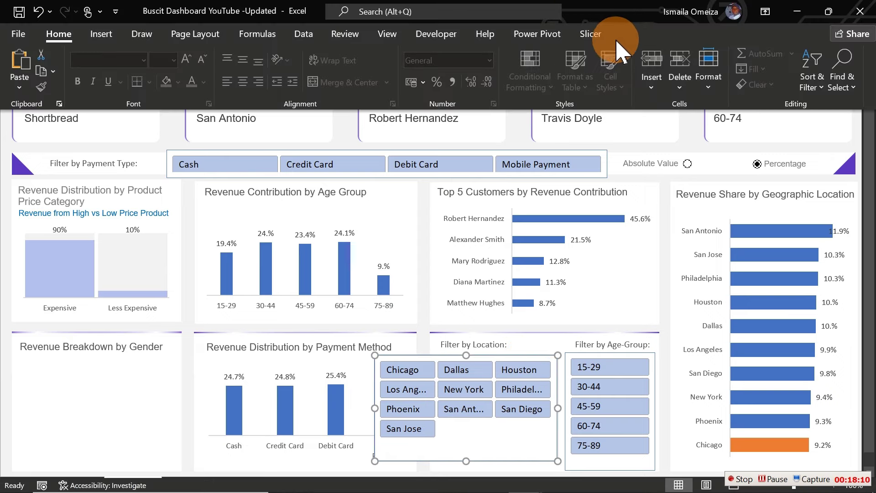
left_click(598, 35)
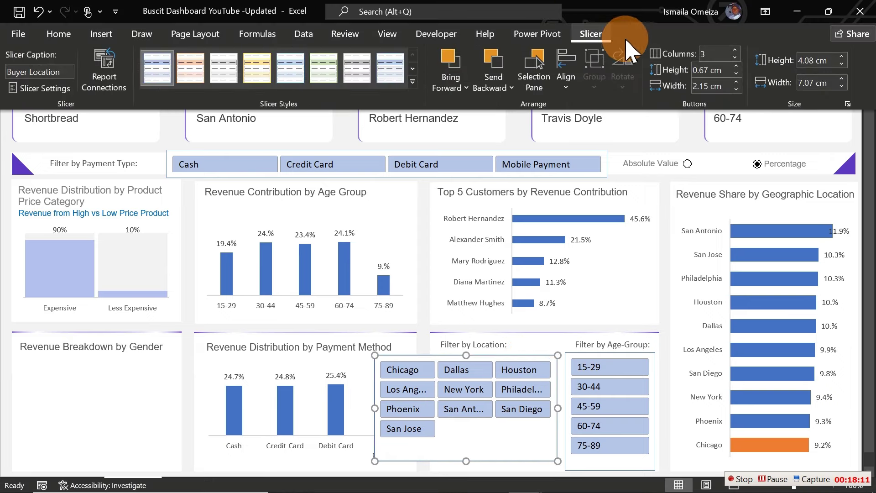
left_click(735, 51)
left_click(736, 57)
left_click(735, 58)
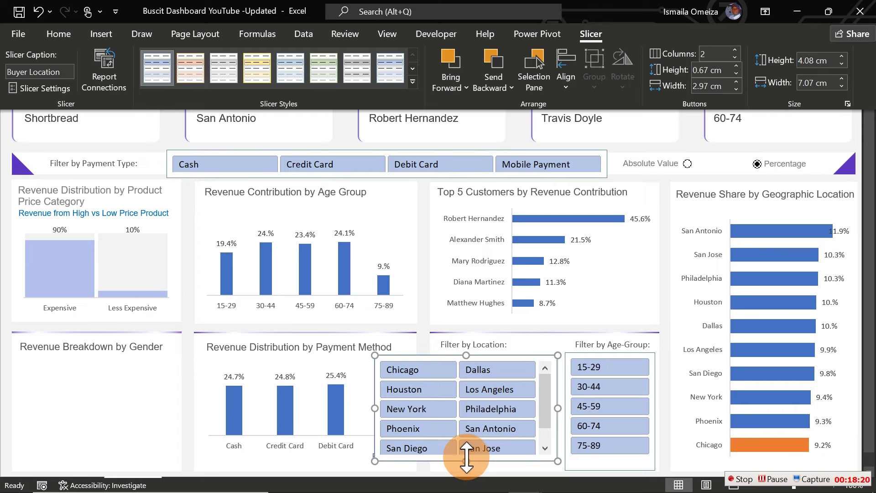
Step: Extend the Buyer Location slicer downward to fit all five rows and narrow it to clear the payment method chart
left_click_drag(466, 457, 468, 469)
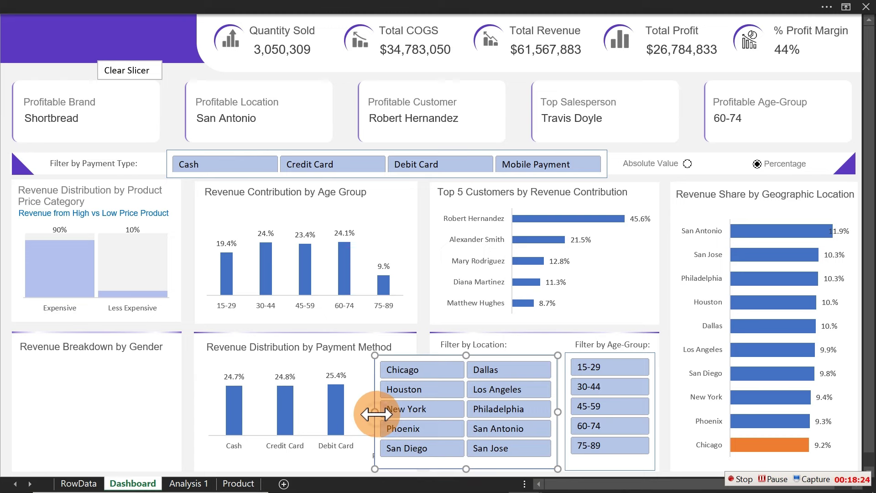
left_click_drag(375, 413, 421, 411)
left_click(505, 353)
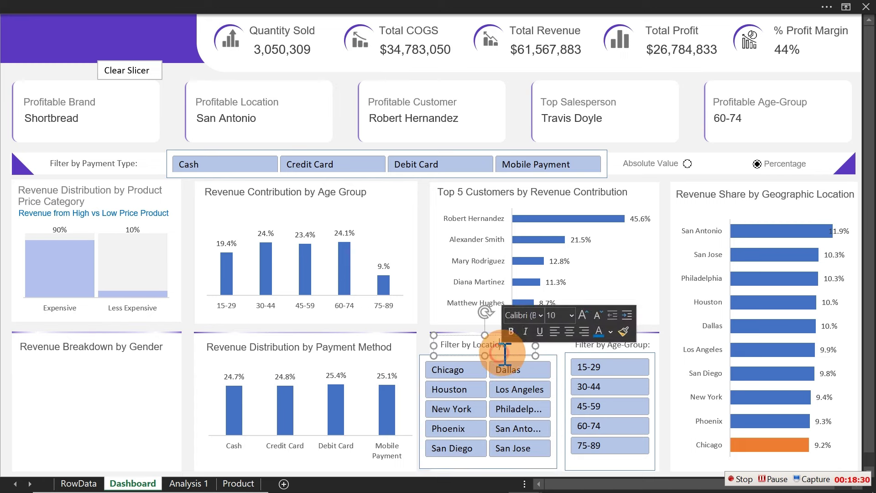
Step: Move the Buyer Location slicer under its "Filter by Location:" label, directly beside the age-group slicer
left_click(550, 362)
left_click_drag(549, 359, 561, 357)
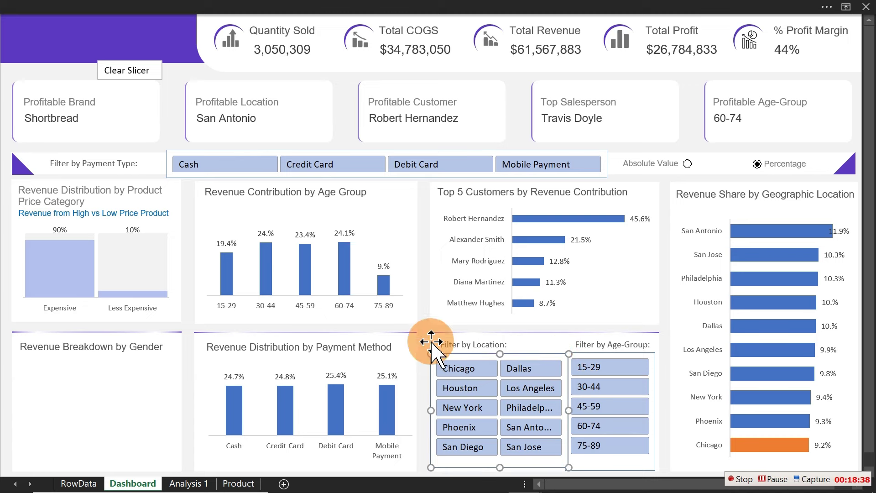
left_click(168, 126)
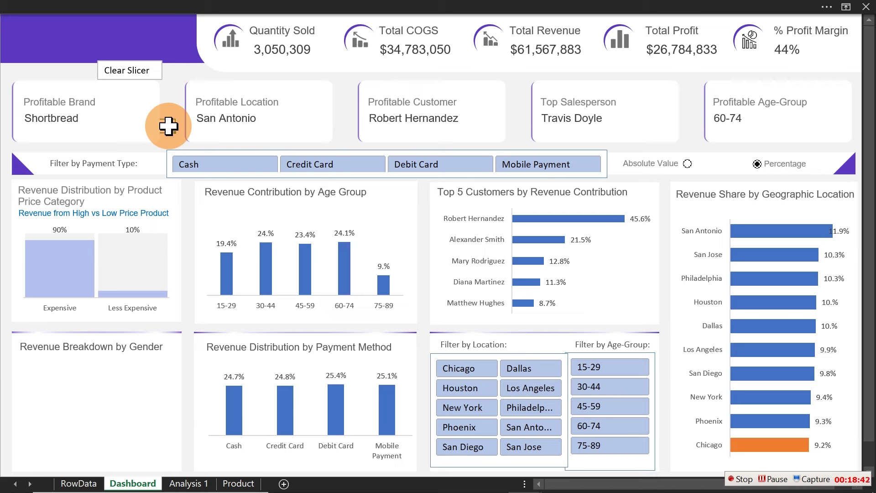
Step: Test the highlight in the geographic location chart by filtering to Dallas, and clear the slicers with the dashboard's macro button
left_click(547, 374)
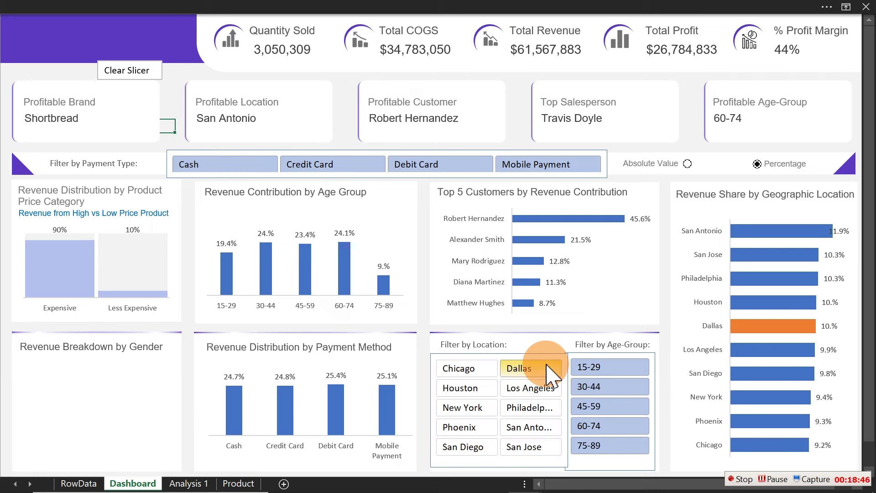
left_click(129, 73)
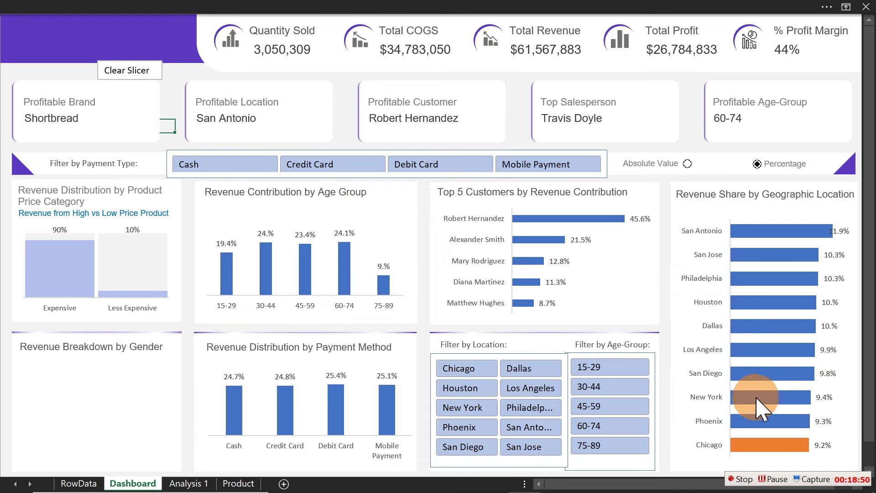
left_click(141, 483)
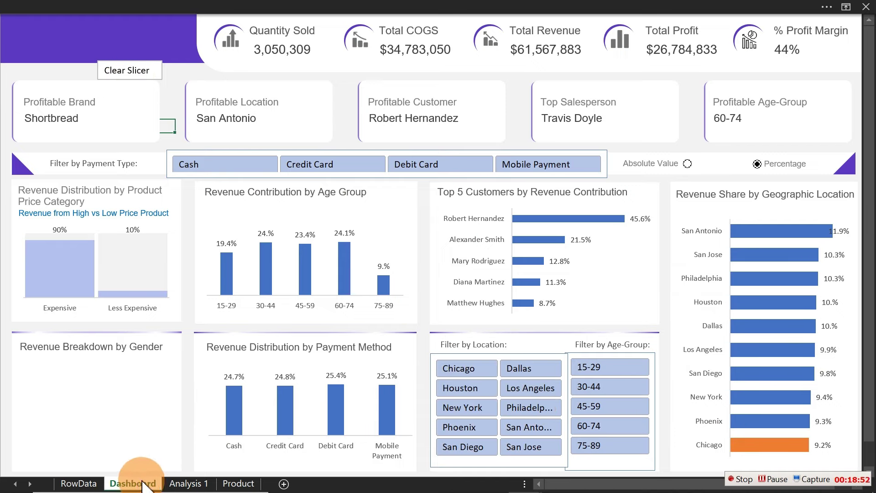
Step: Find the Buyer Location helper pivot beside the location tables on the Analysis 1 sheet and inspect its filter options and fields
left_click(181, 484)
left_click(466, 378)
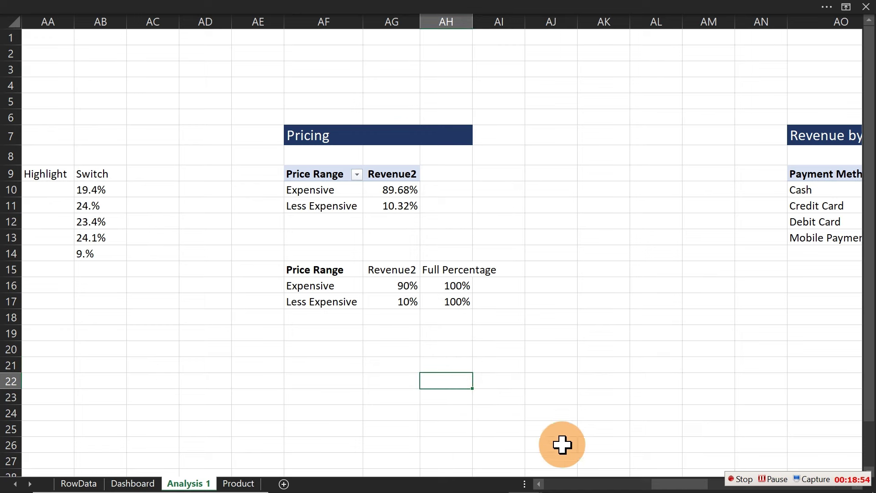
left_click_drag(665, 483, 728, 483)
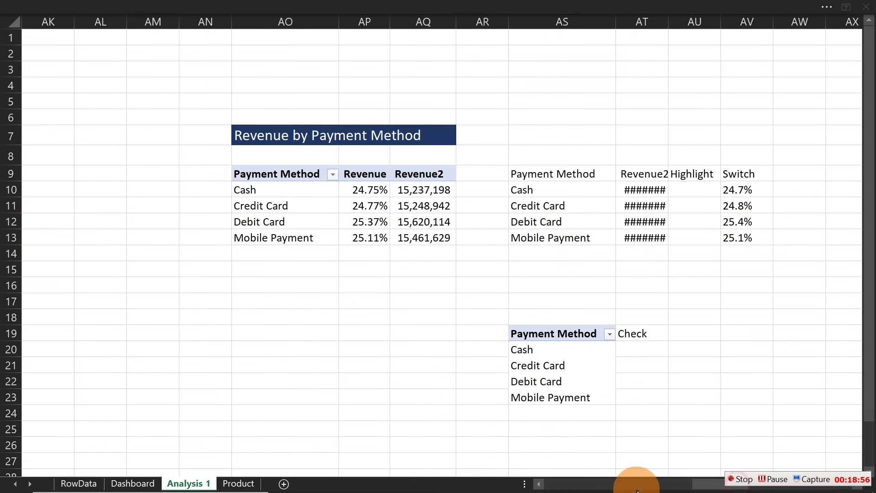
left_click(701, 483)
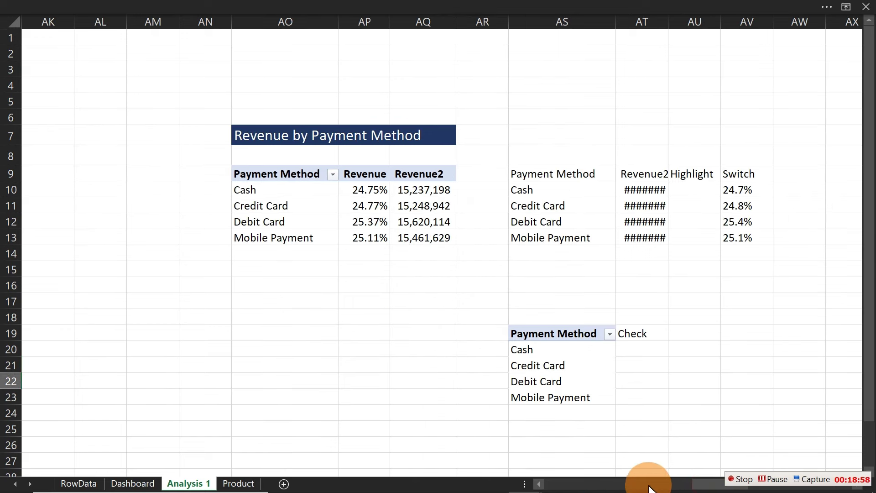
left_click(650, 484)
left_click_drag(621, 487, 747, 452)
left_click_drag(747, 452, 768, 451)
left_click(783, 388)
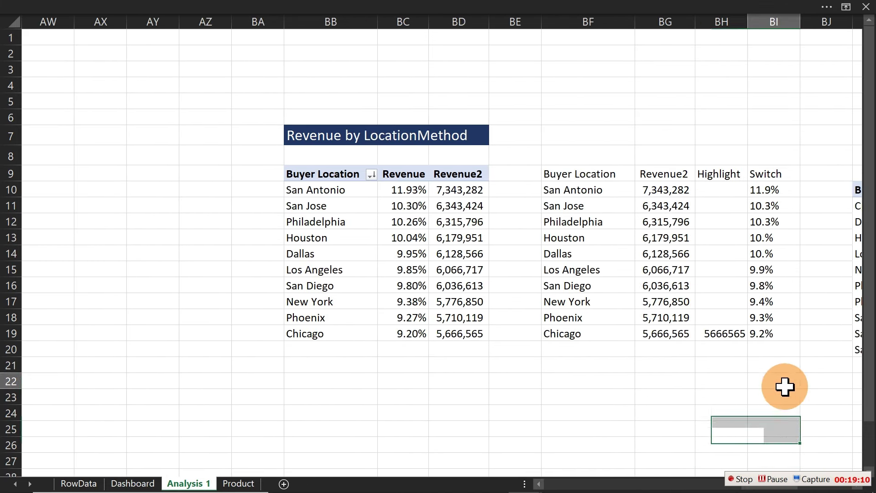
key("Right")
key("Right")
key("Right")
key("Right")
key("Right")
key("Right")
key("Right")
key("Right")
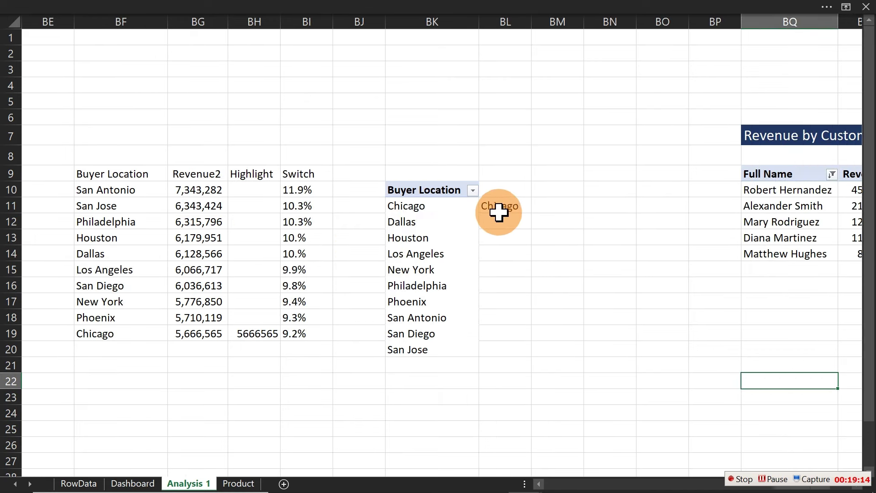
left_click(475, 192)
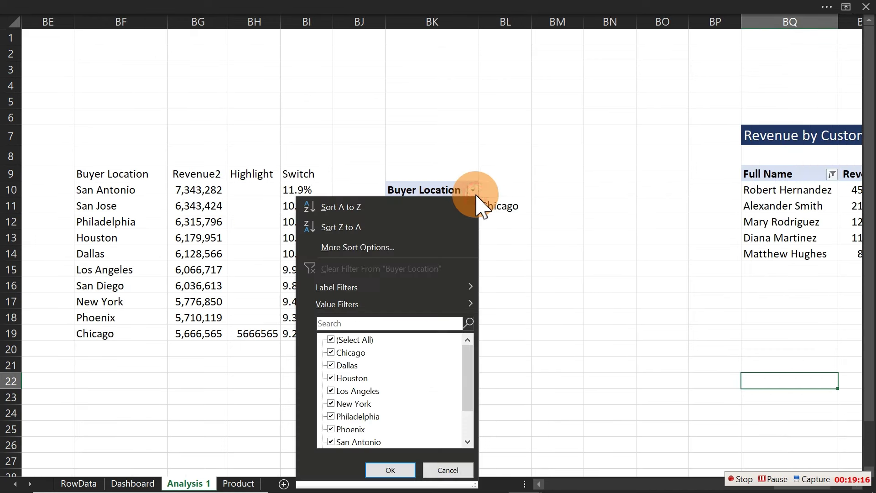
left_click(554, 231)
left_click(440, 251)
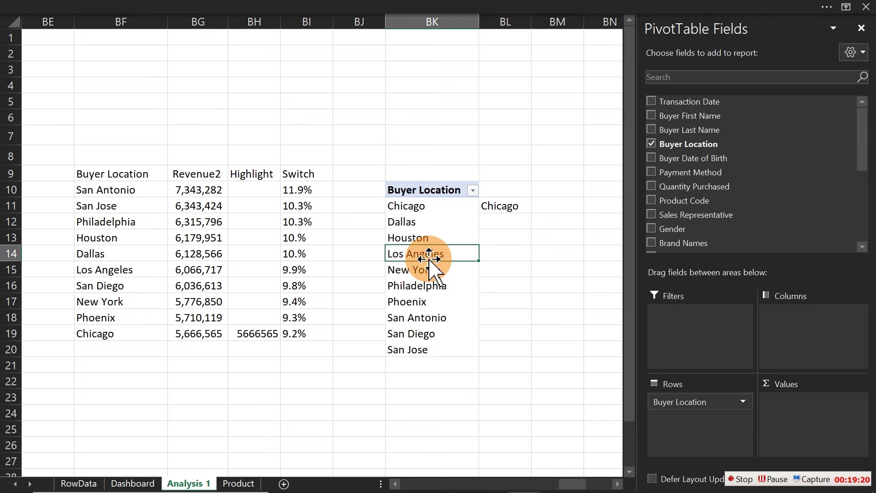
Step: Correct the selected-location formula in BL11 to =IF(COUNTA(BK11:BK37)>1,"",BK11) so that it counts the helper pivot's rows
double_click(507, 208)
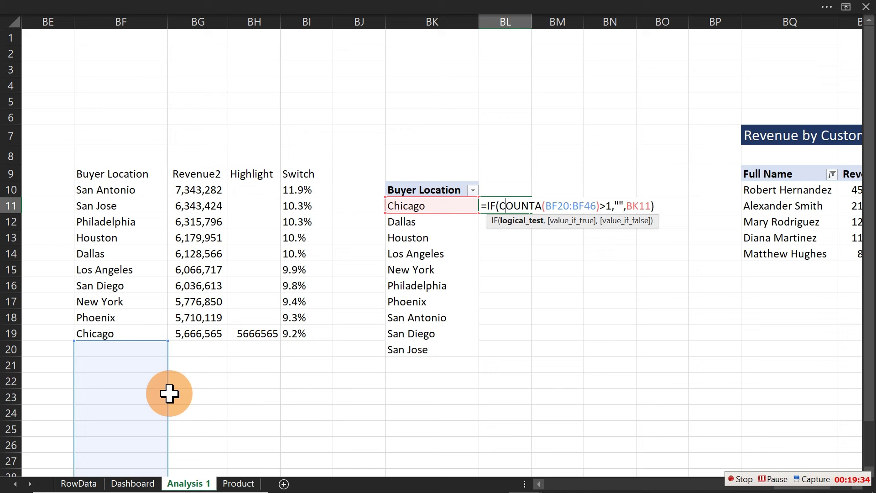
left_click_drag(169, 393, 465, 256)
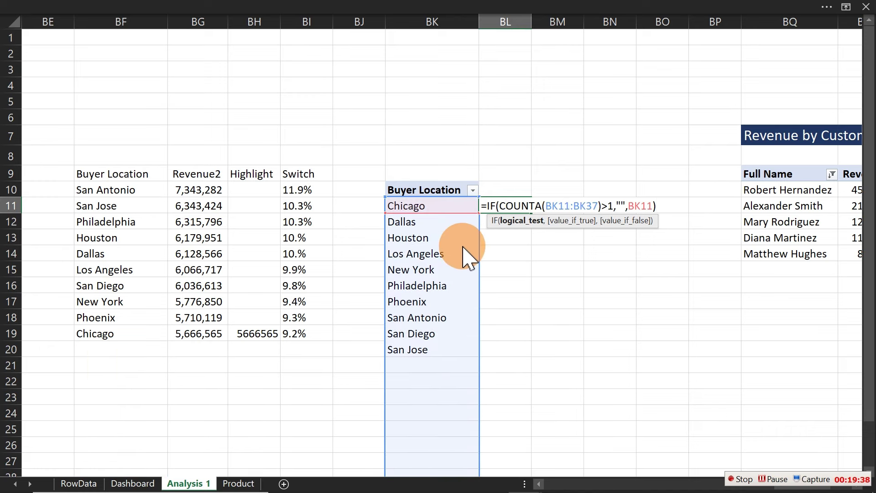
key("Return")
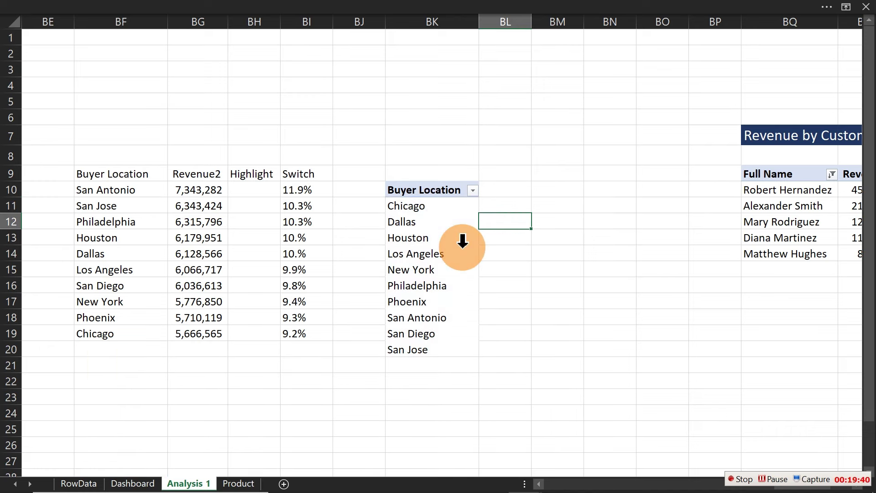
left_click(462, 246)
left_click(316, 360)
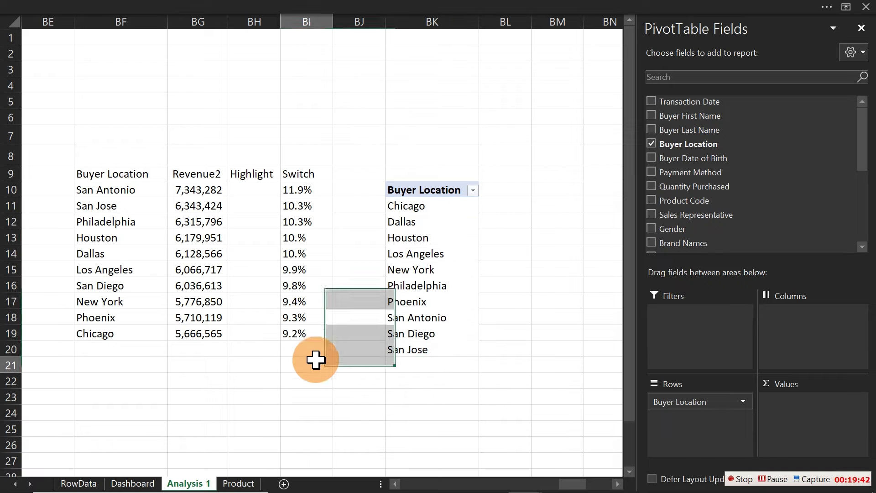
Step: Retest the location highlight on the Dashboard sheet by filtering to Philadelphia, and clear the slicers
left_click(146, 485)
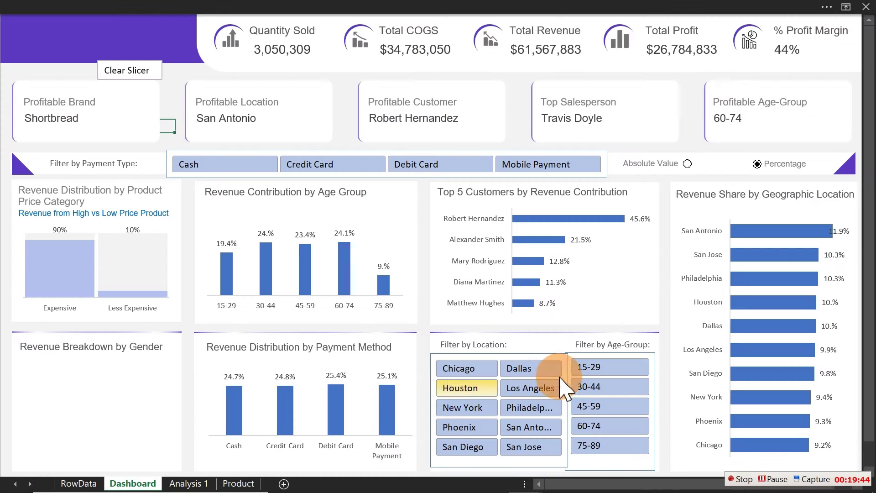
left_click(523, 406)
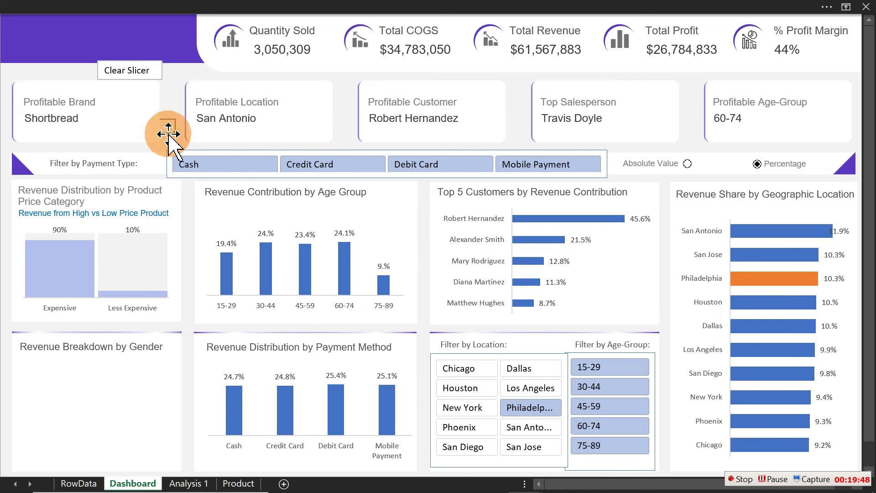
left_click(137, 71)
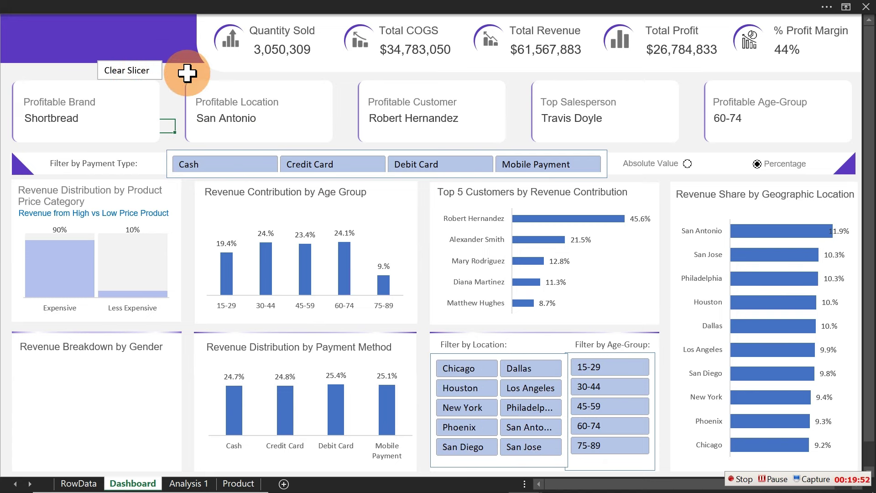
Step: Give all columns of the Revenue Contribution by Age Group chart a solid light periwinkle fill
left_click(306, 263)
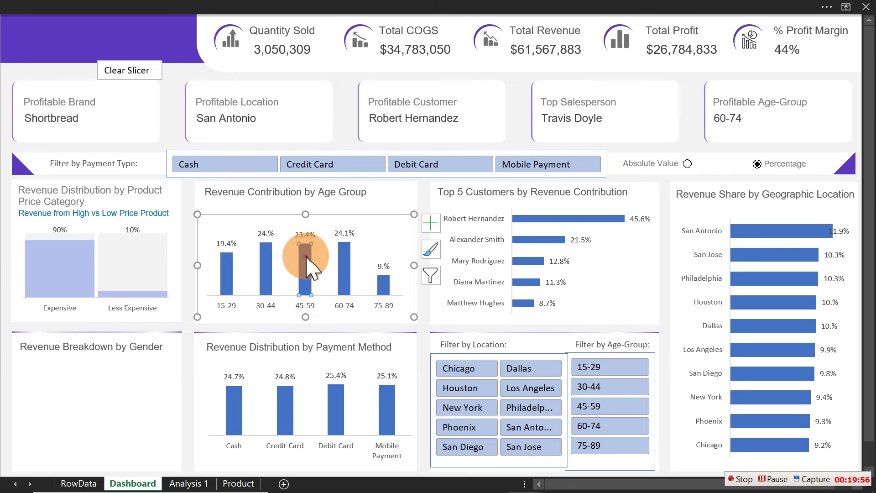
double_click(306, 264)
left_click_drag(231, 134, 173, 139)
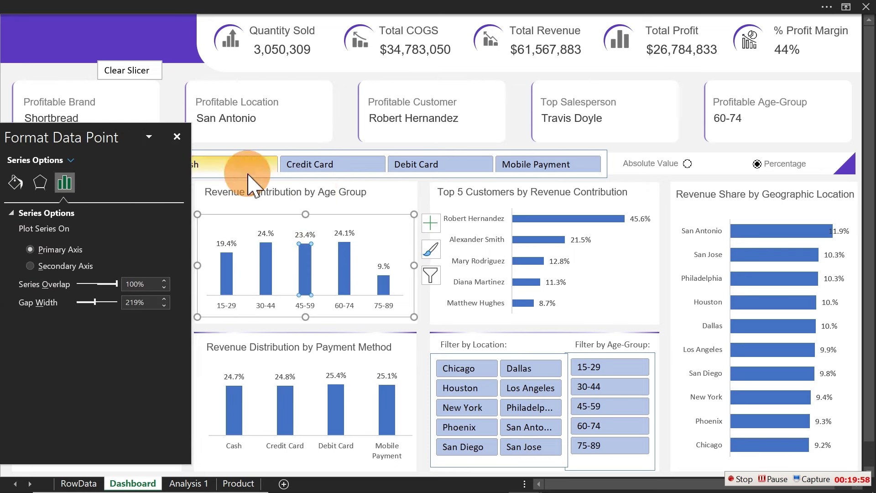
left_click(348, 131)
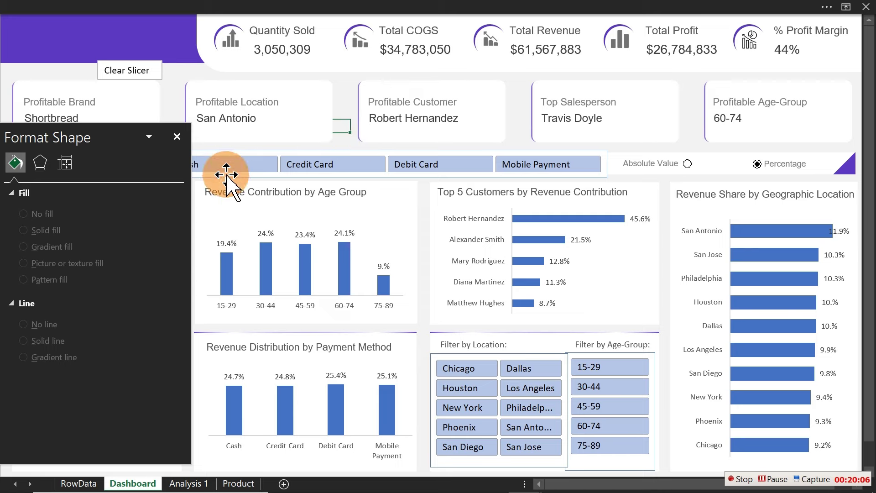
left_click(301, 267)
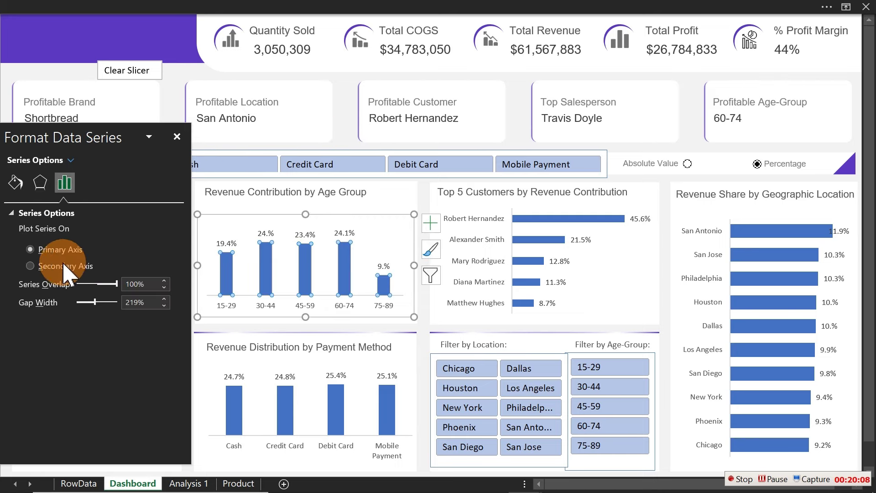
left_click(15, 183)
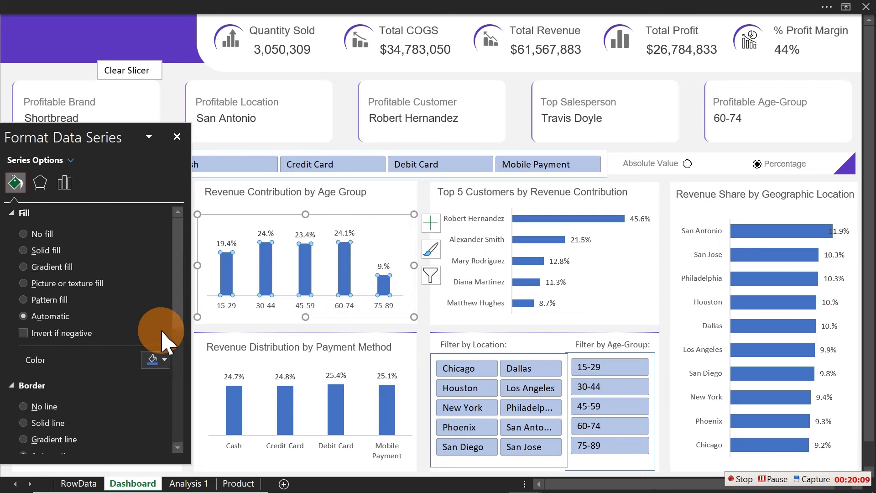
left_click(164, 359)
left_click(148, 323)
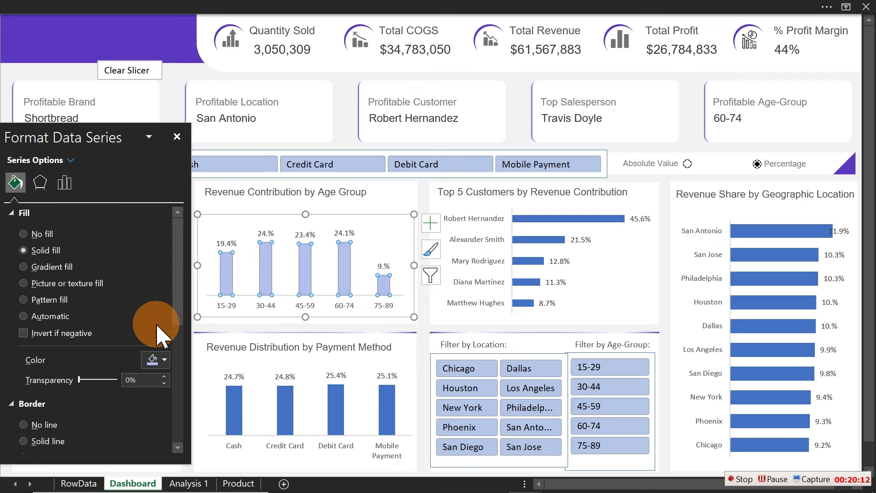
Step: Give the columns of the Revenue Distribution by Payment Method chart the same solid light periwinkle fill
left_click(283, 396)
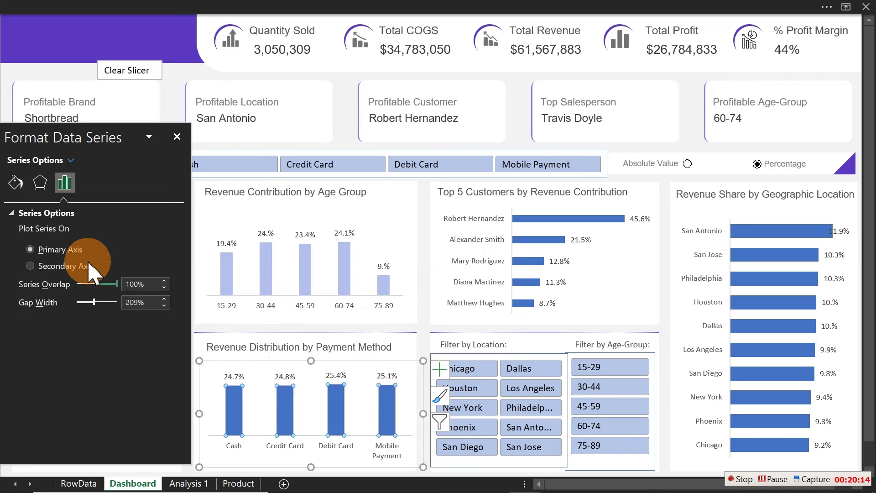
left_click(16, 182)
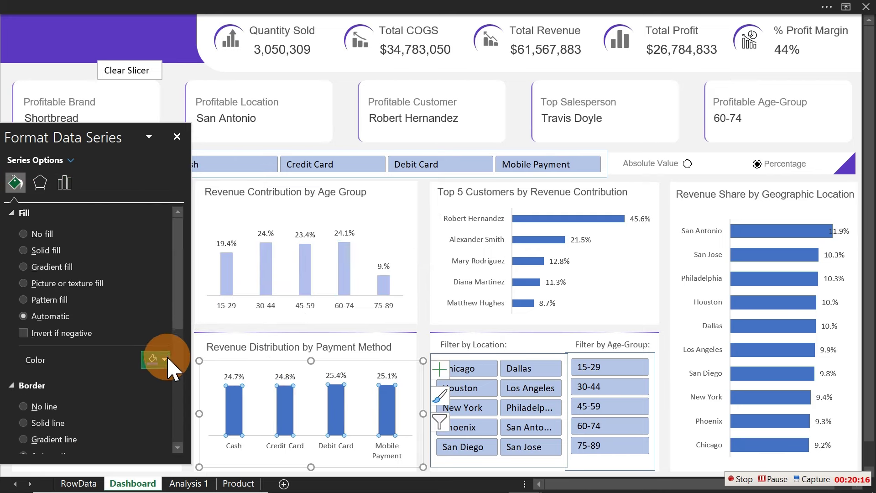
left_click(163, 360)
left_click(146, 323)
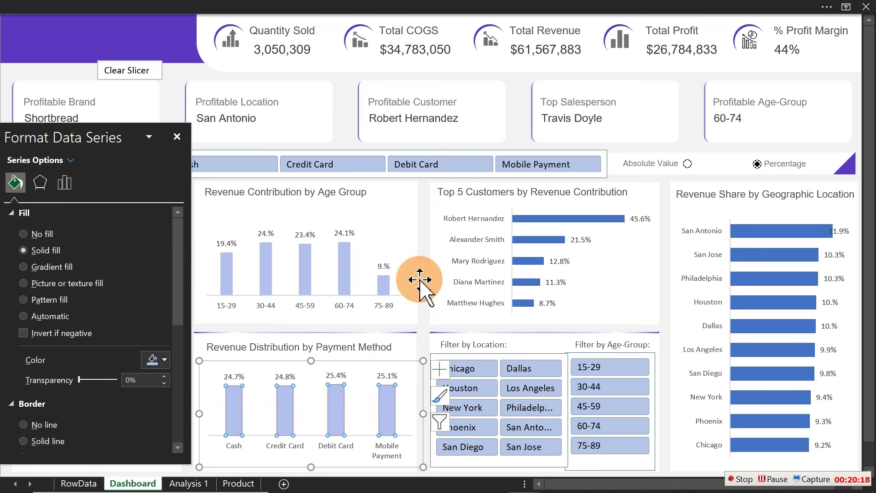
Step: Set the gap width of the Revenue Contribution by Age Group columns to 120%
mouse_move(552, 225)
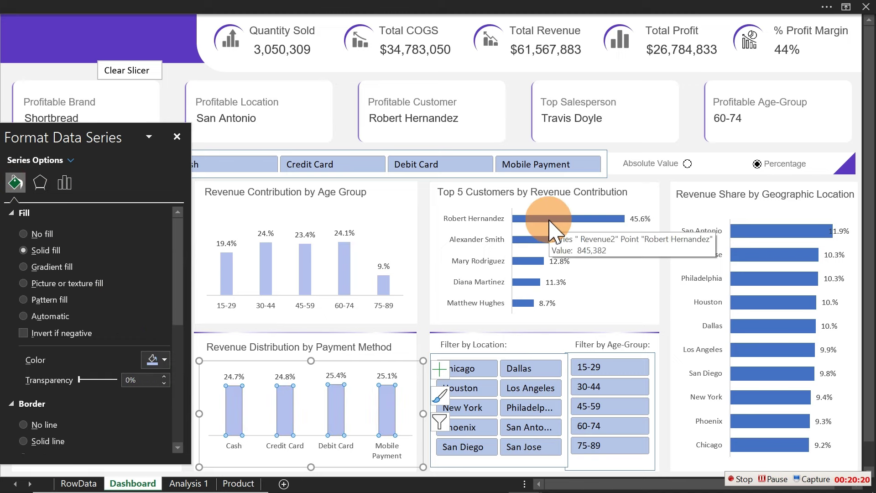
left_click(344, 274)
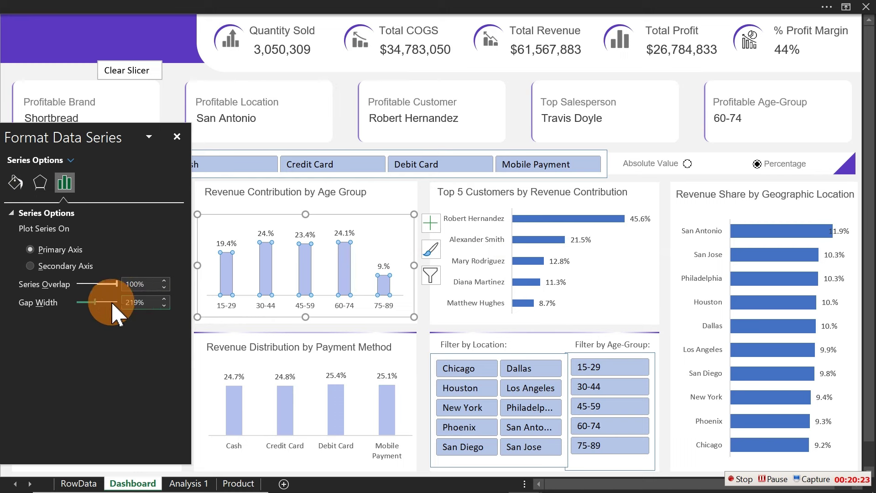
left_click_drag(95, 303, 91, 304)
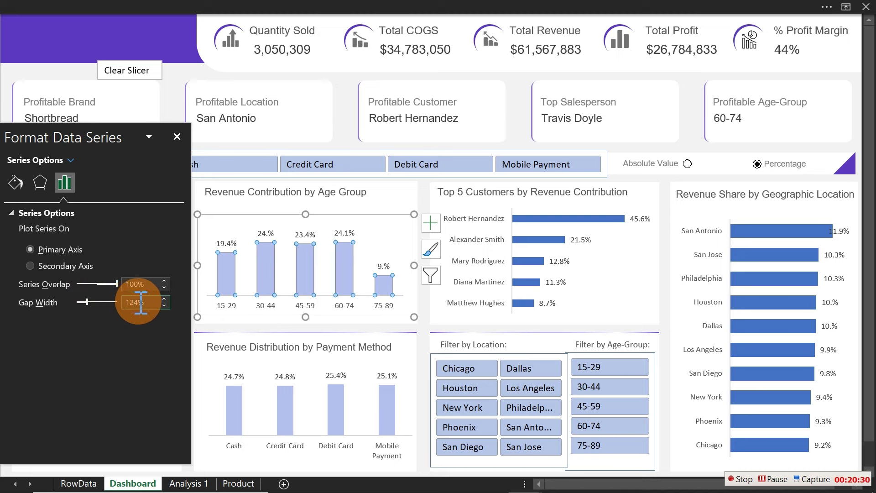
left_click_drag(139, 303, 123, 302)
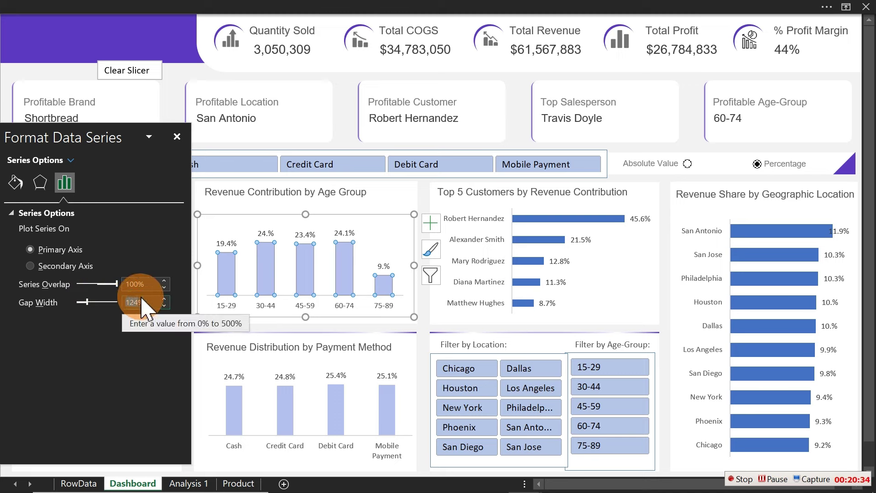
type("120")
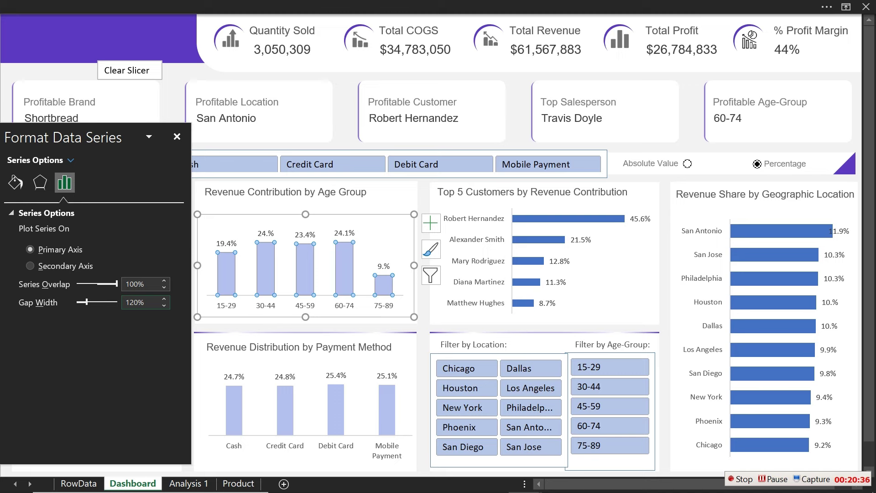
Step: Set the gap width of the Revenue Distribution by Payment Method columns to 120%
left_click(286, 413)
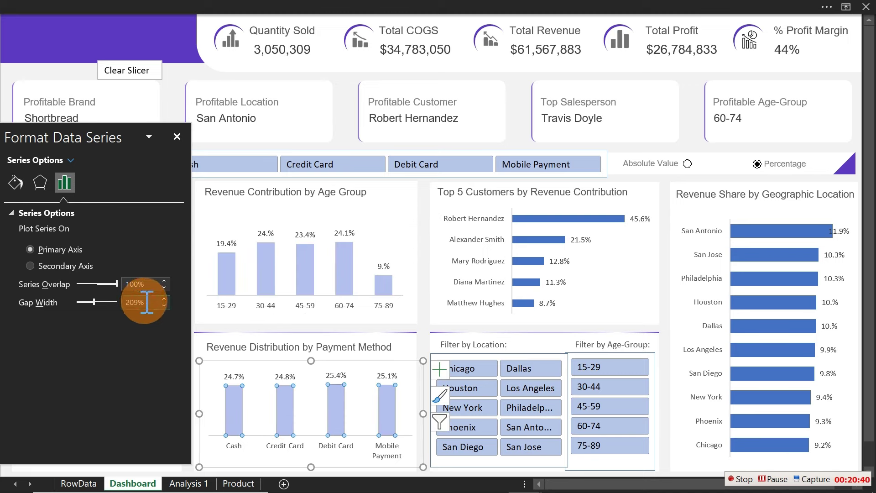
left_click_drag(147, 302, 106, 301)
type("12")
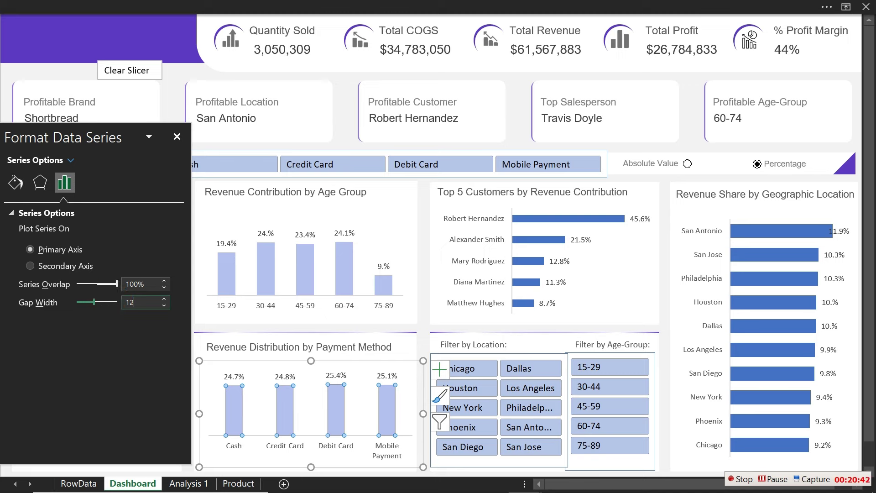
key("Return")
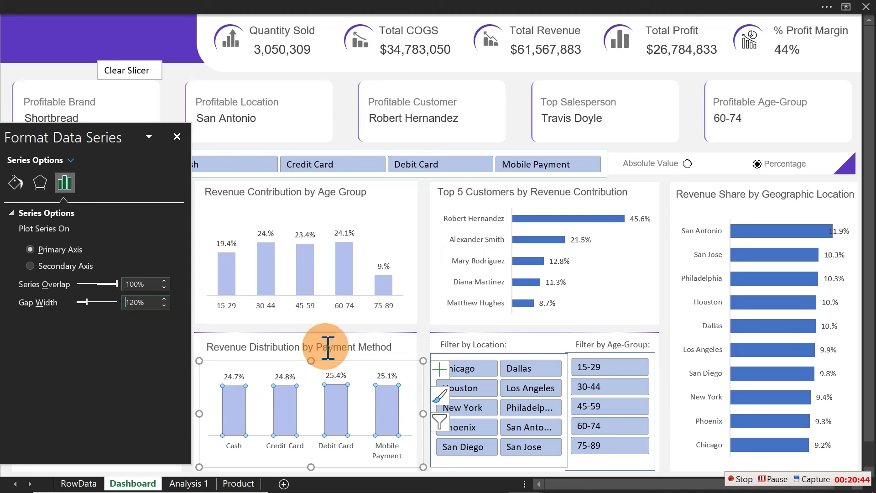
Step: Set the gap width of the Top 5 Customers by Revenue Contribution bars to 120%
left_click(519, 241)
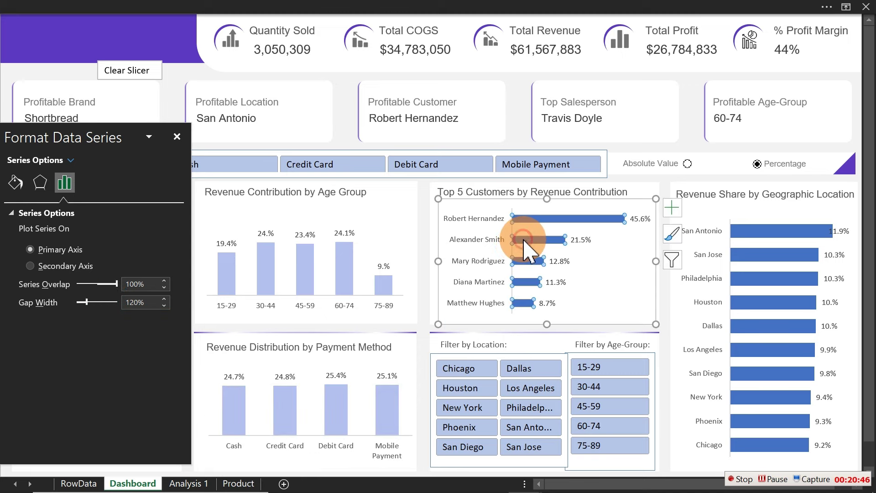
left_click(135, 302)
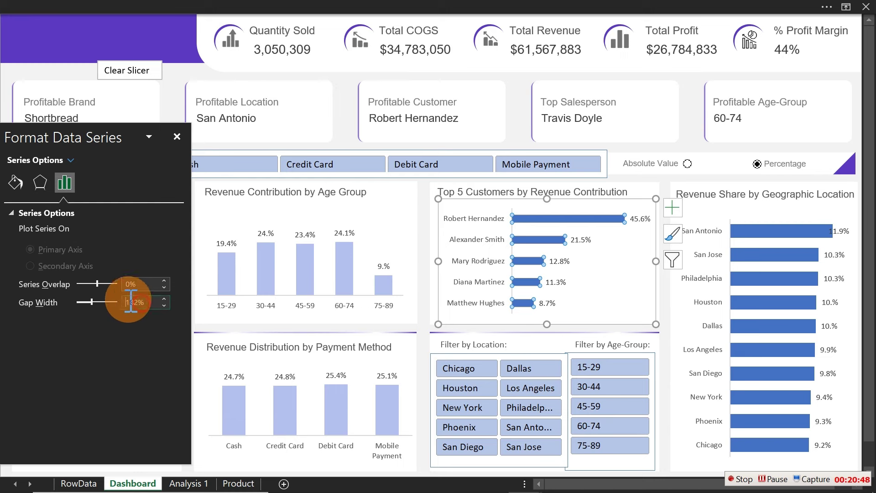
left_click(139, 302)
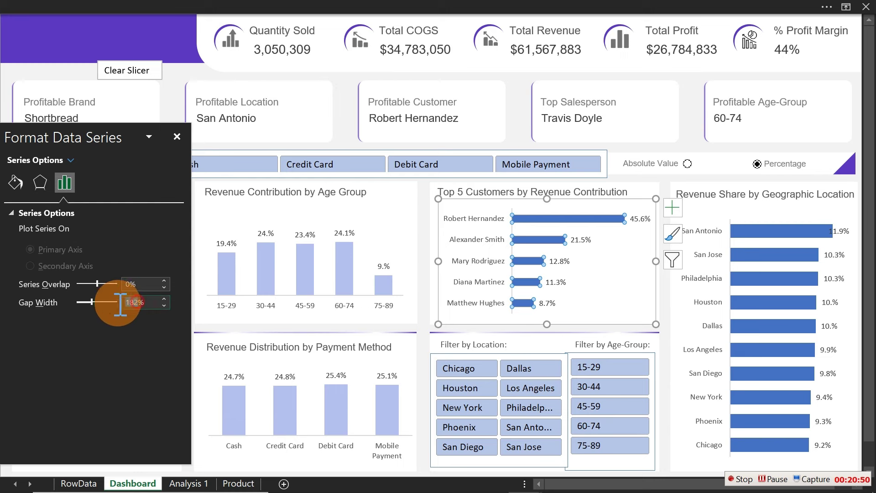
key("shift+Right")
key("shift+Right")
key("shift+Right")
type("12")
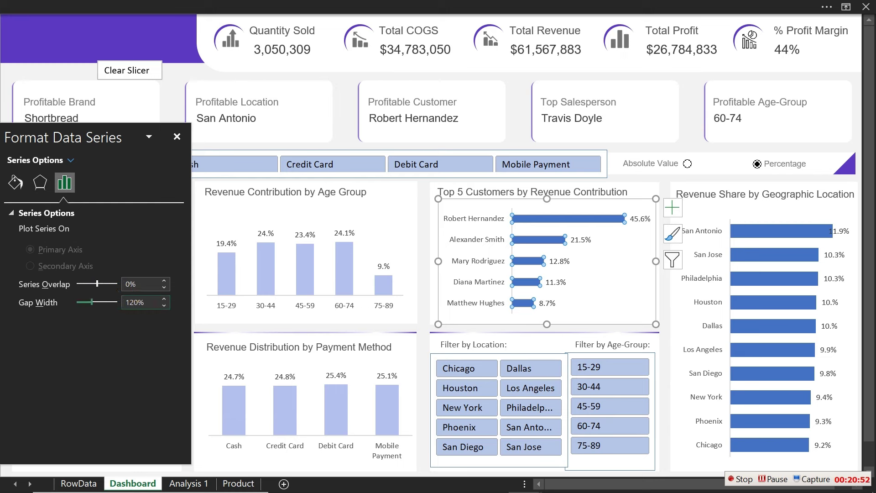
key("Return")
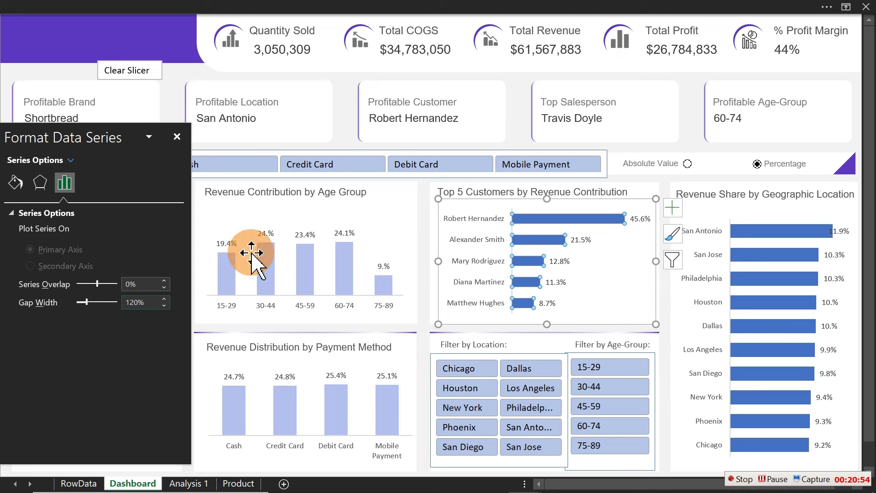
Step: Give the Top 5 Customers by Revenue Contribution bars the solid light periwinkle fill and a gap width of 60%
left_click(14, 183)
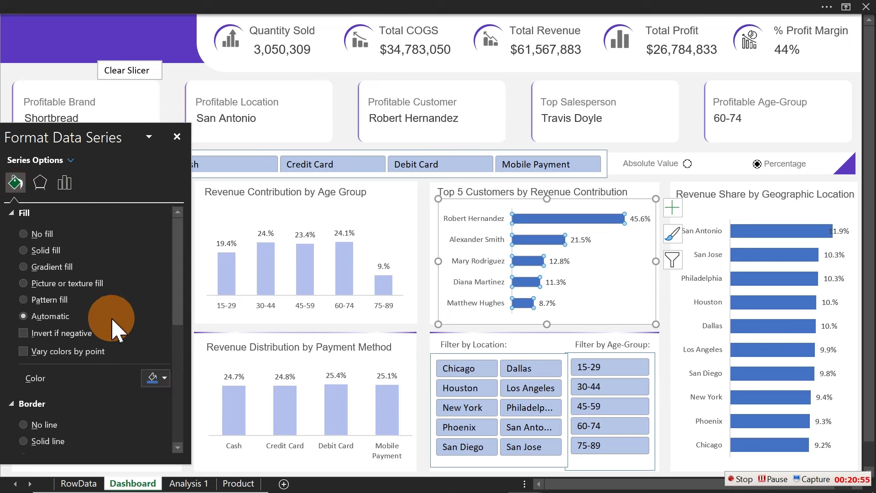
left_click(161, 373)
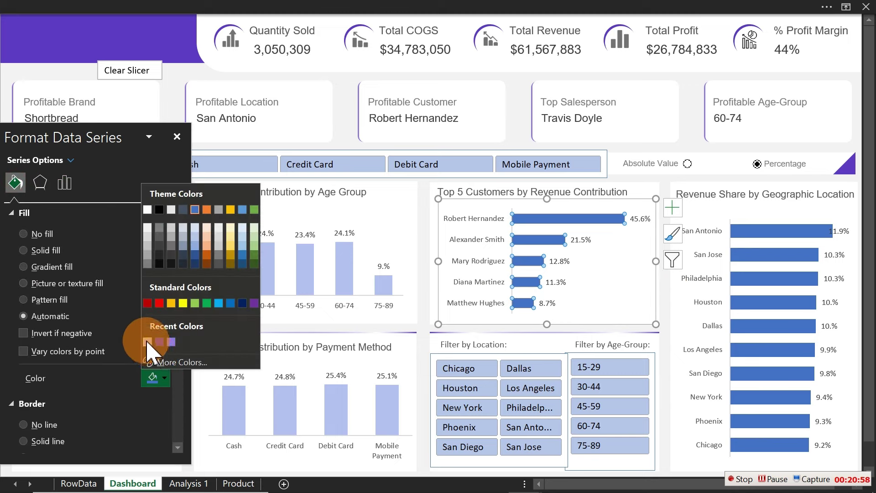
left_click(145, 338)
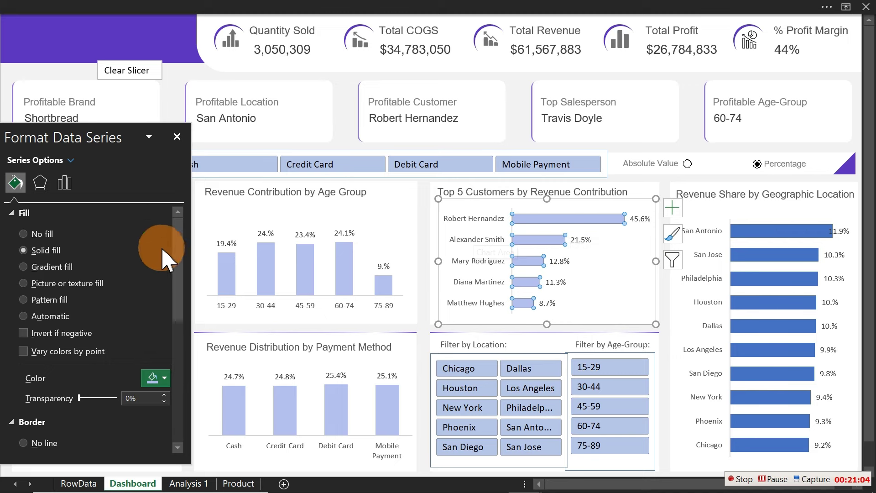
left_click(64, 184)
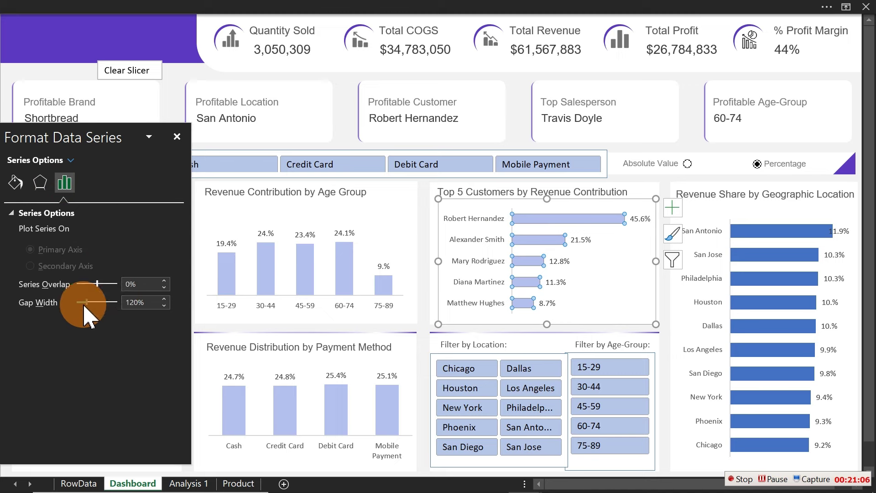
left_click_drag(80, 304, 80, 304)
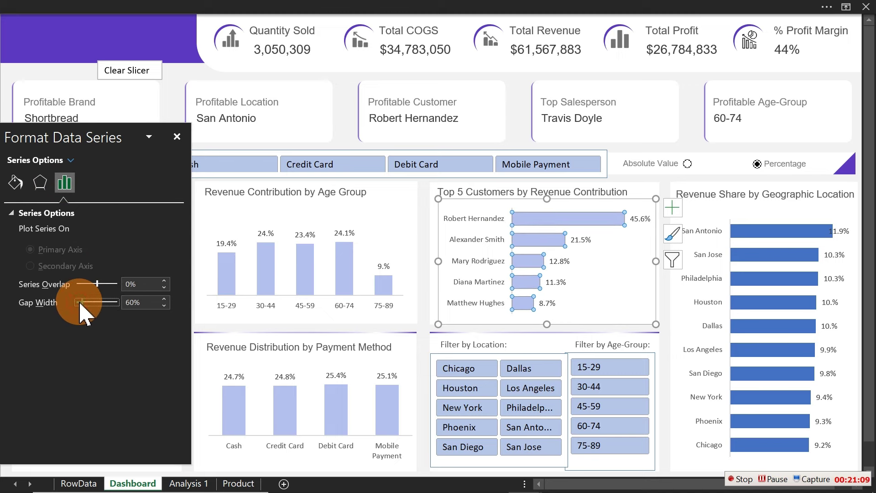
Step: Set the gap width of the Revenue Share by Geographic Location bars to 69% and fill them solid light periwinkle
left_click(751, 230)
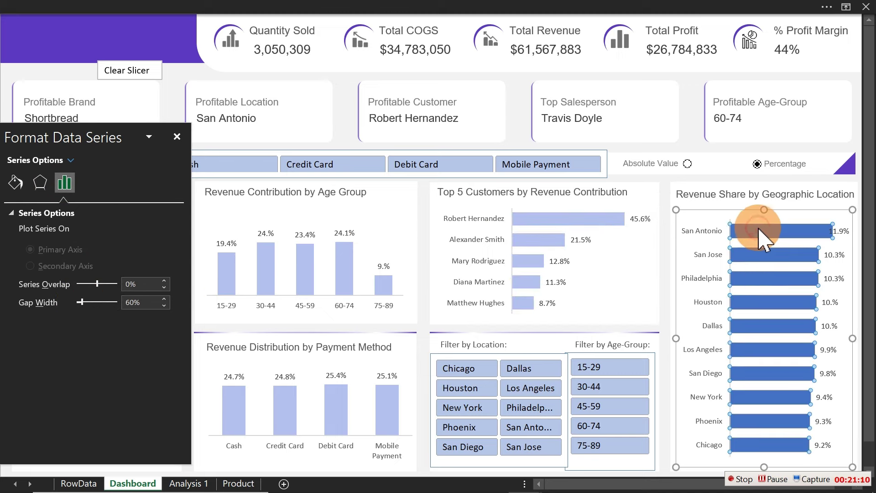
left_click(81, 303)
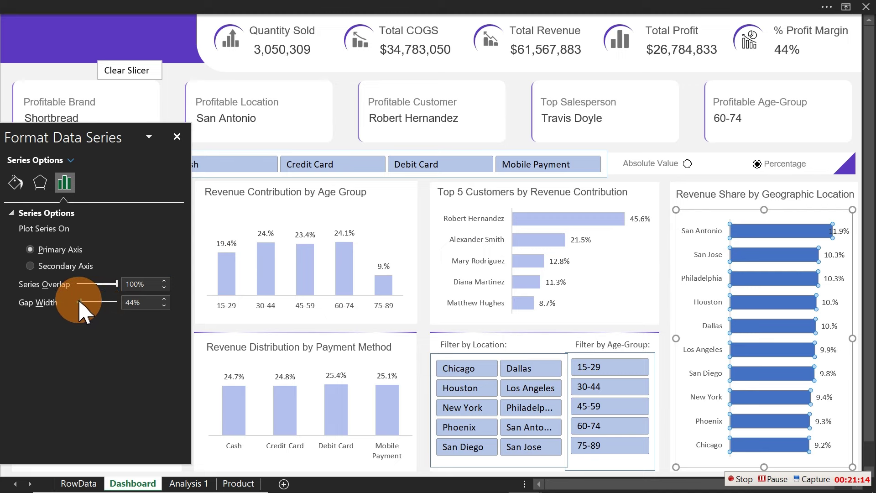
left_click(82, 302)
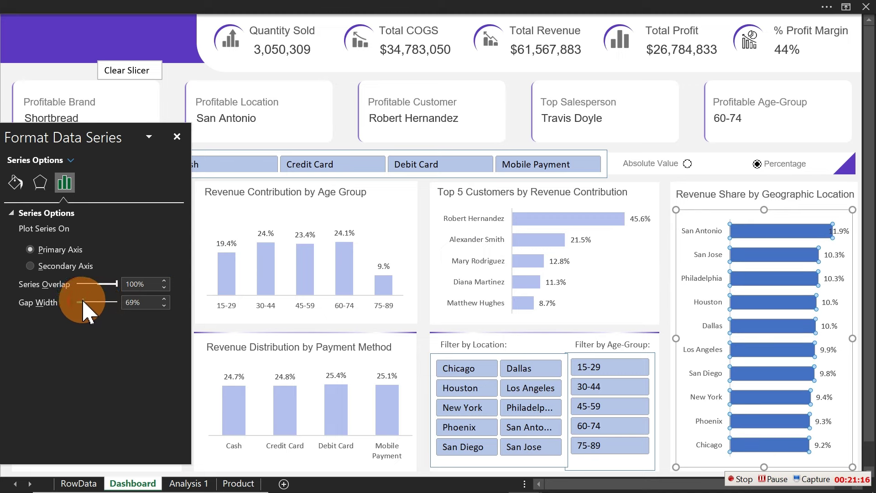
left_click(19, 184)
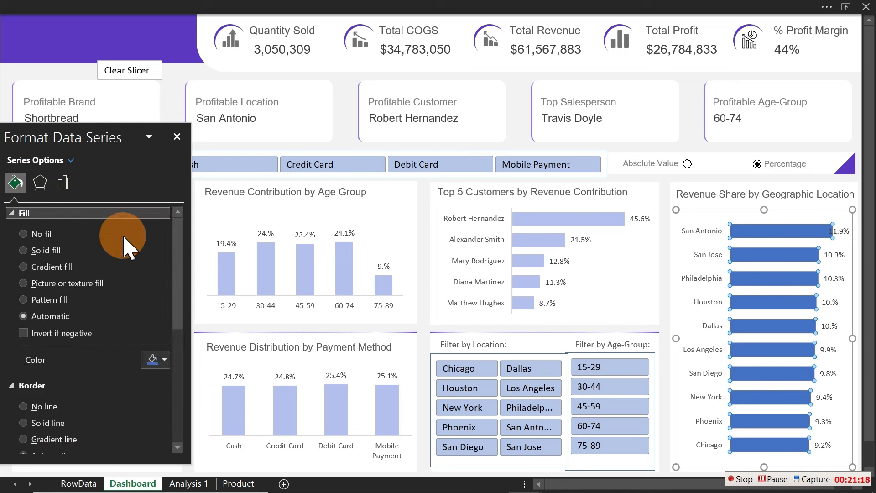
left_click(162, 360)
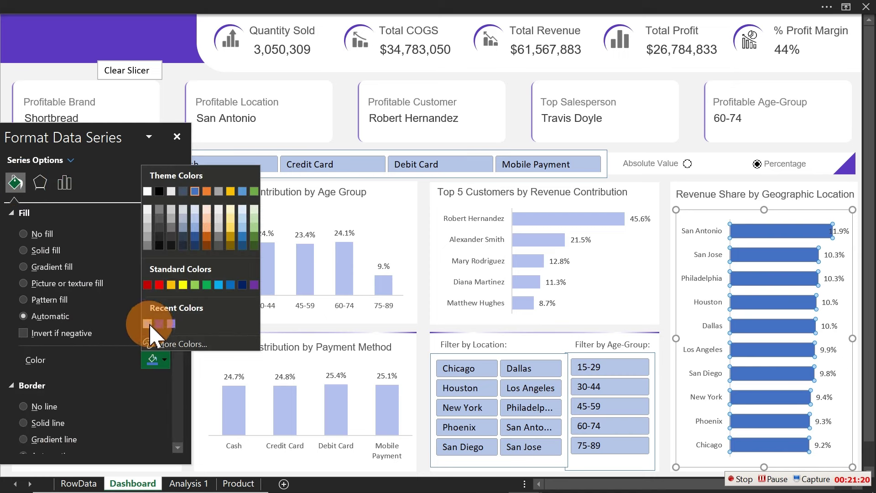
left_click(150, 325)
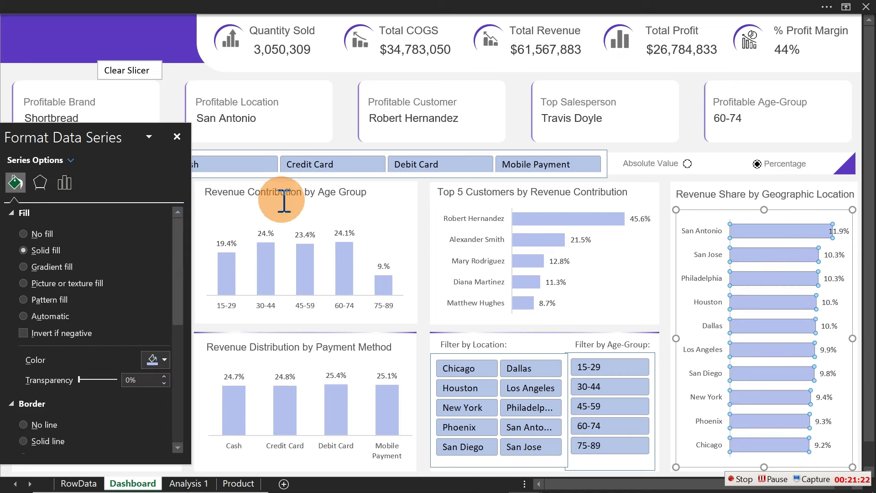
Step: Filter the dashboard to Cash, Los Angeles and the 30-44 age group to bring up the chart highlights
left_click(250, 163)
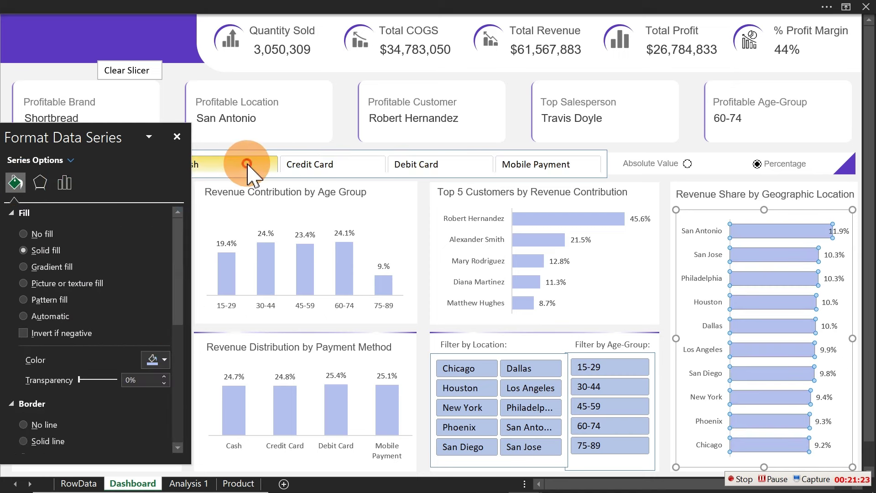
left_click(520, 387)
left_click(630, 389)
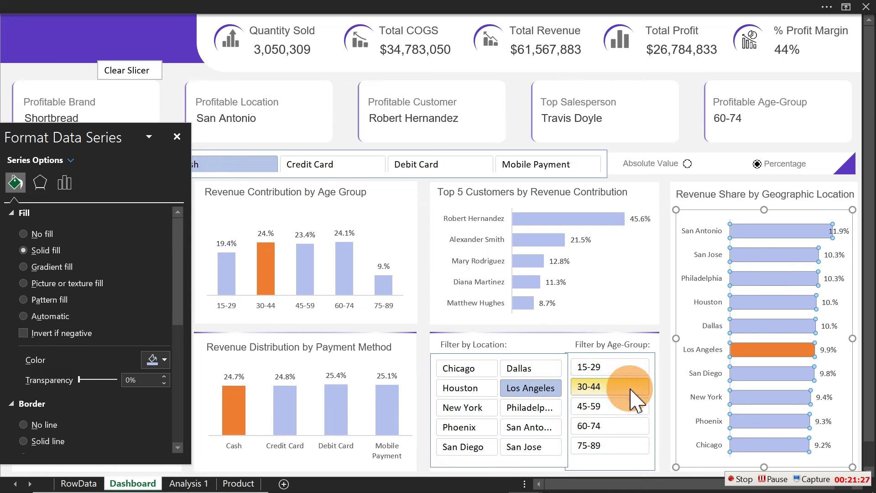
Step: Recolour the highlight series in the Revenue Contribution by Age Group chart with a solid dark blue fill
left_click(269, 274)
left_click(16, 183)
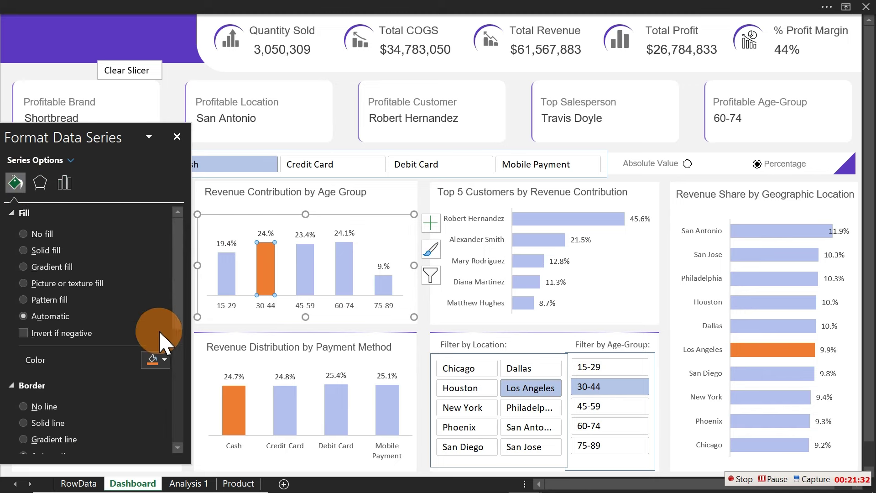
left_click(161, 363)
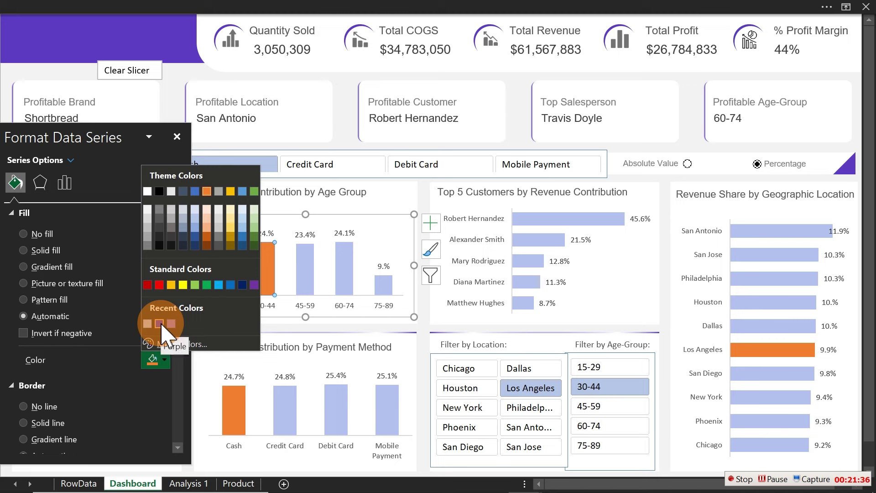
left_click(242, 236)
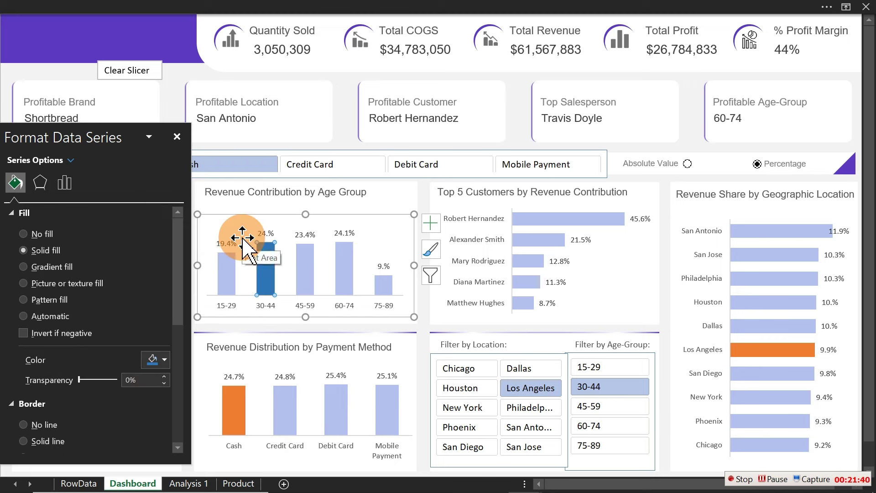
Step: Give the highlighted Cash column in the Revenue Distribution by Payment Method chart the same solid dark blue fill
left_click(242, 409)
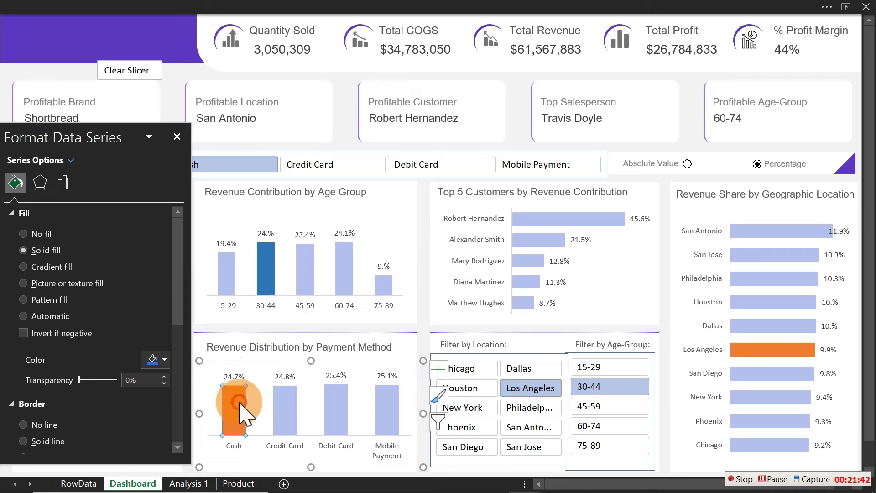
left_click(236, 409)
left_click(46, 215)
left_click(15, 183)
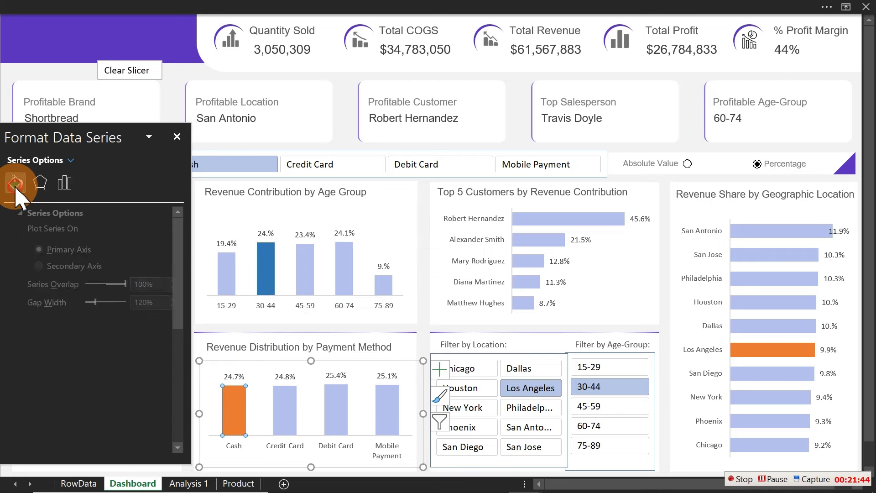
left_click(155, 361)
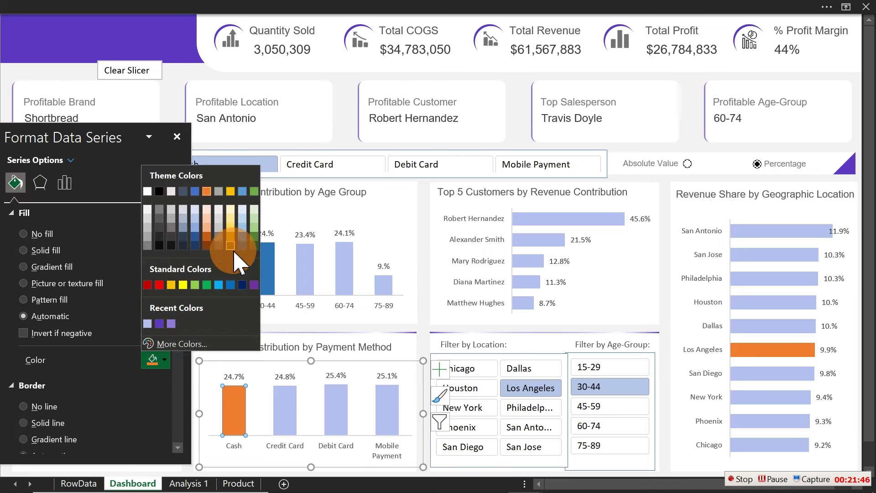
left_click(242, 237)
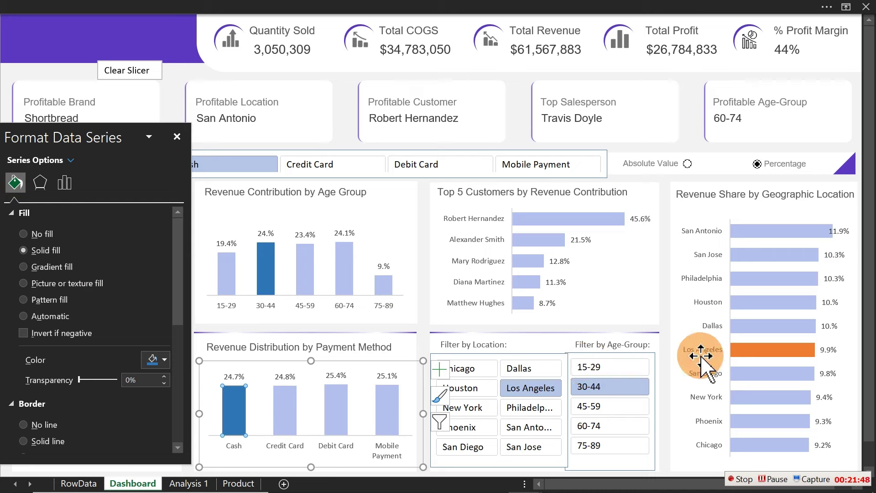
Step: Give the highlighted Los Angeles bar in the Revenue Share by Geographic Location chart the same solid dark blue fill
left_click(751, 354)
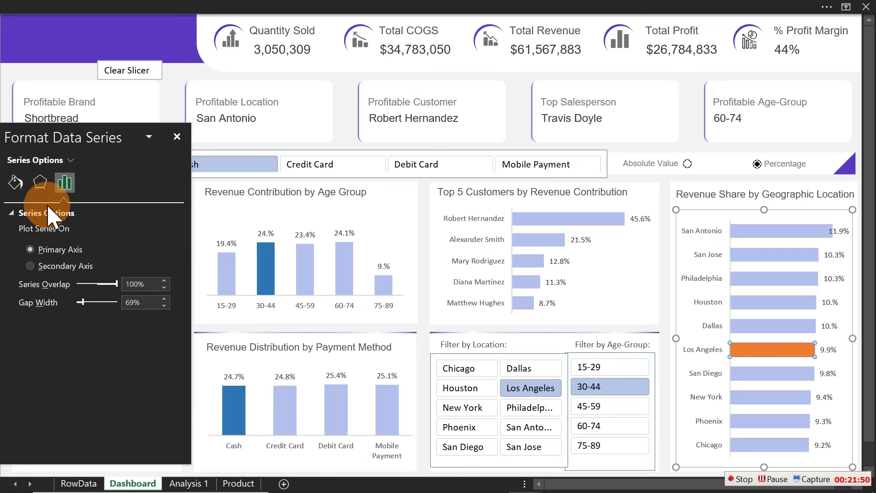
left_click(16, 183)
left_click(157, 361)
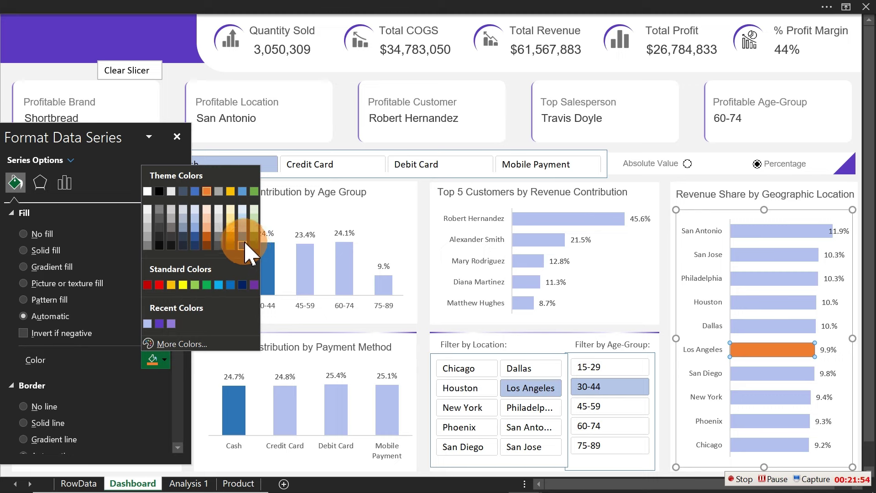
left_click(242, 237)
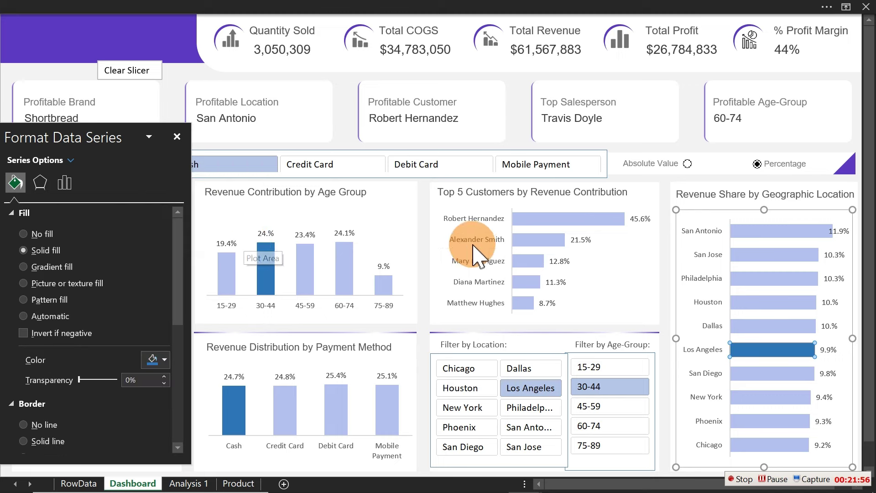
Step: Test the new highlights by filtering to Houston, then Phoenix, 60-74 and Credit Card, and close the series formatting options
left_click(456, 387)
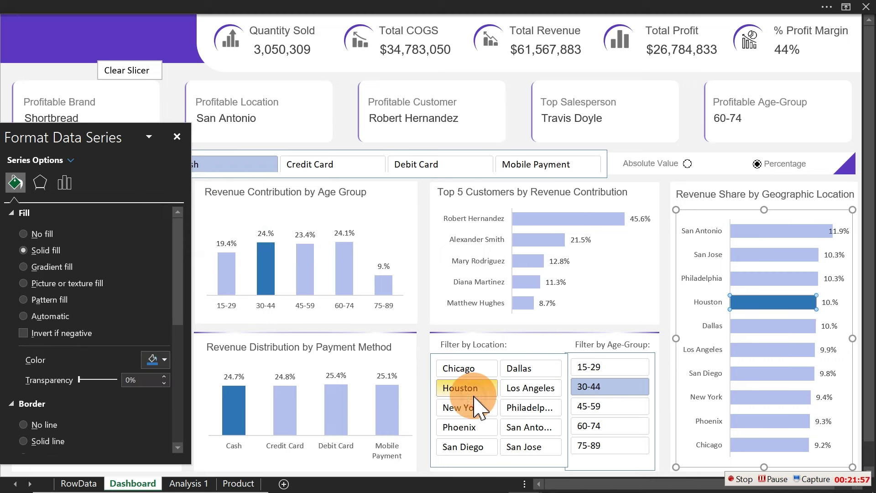
left_click(475, 422)
left_click(588, 430)
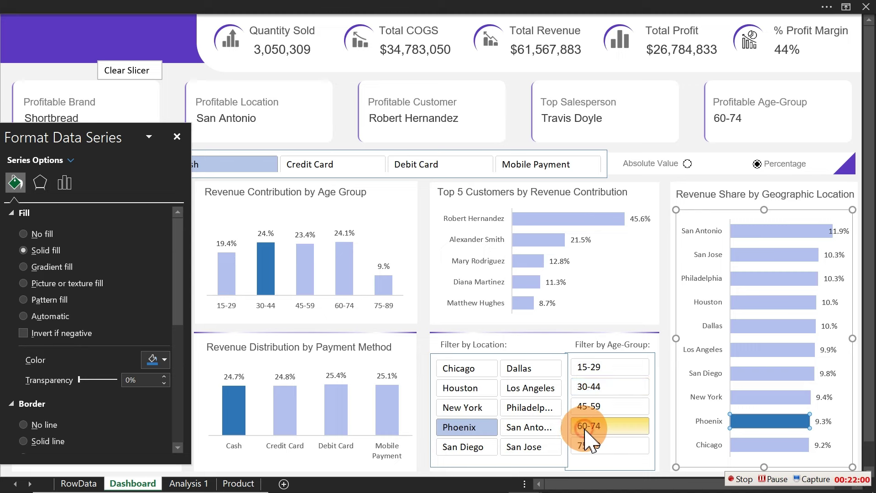
left_click(314, 166)
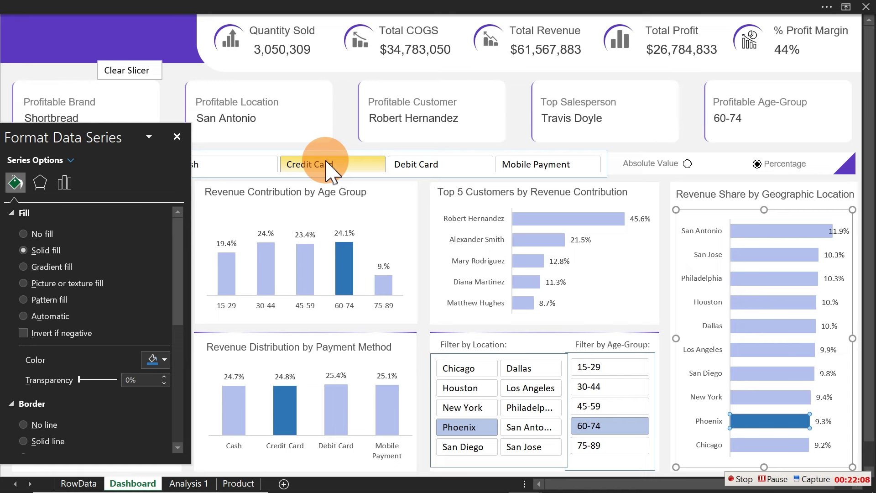
left_click(176, 136)
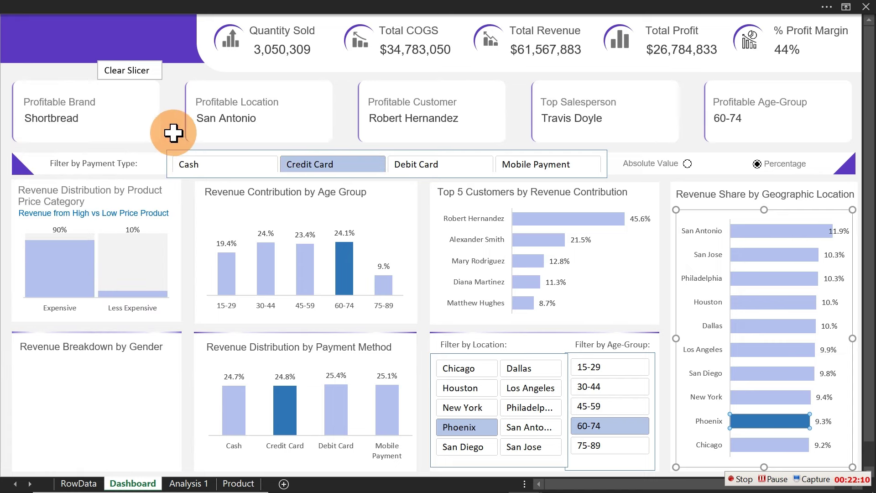
Step: Draw a circle shape in the empty area of the Revenue Breakdown by Gender card
left_click(173, 134)
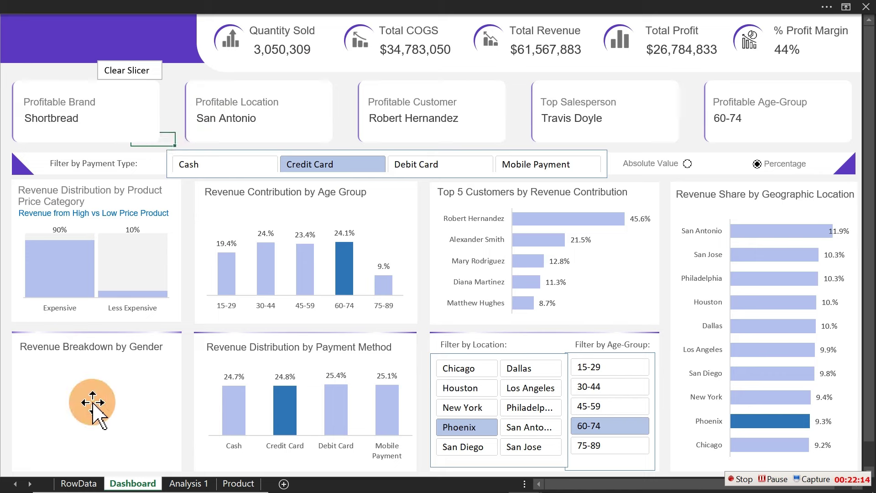
left_click(186, 6)
left_click(102, 34)
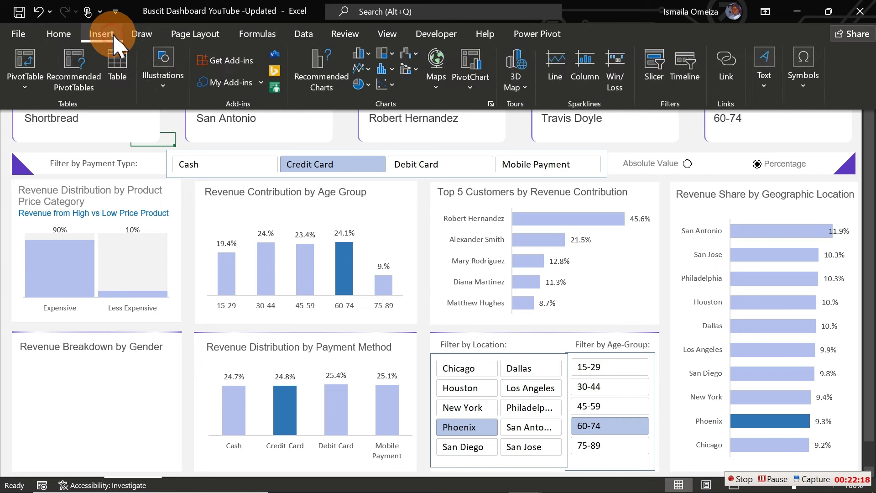
left_click(163, 86)
left_click(195, 136)
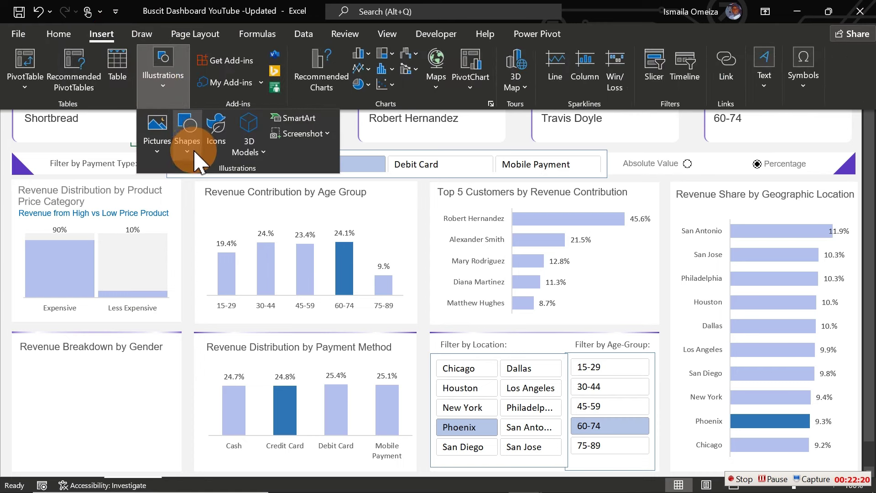
left_click(261, 187)
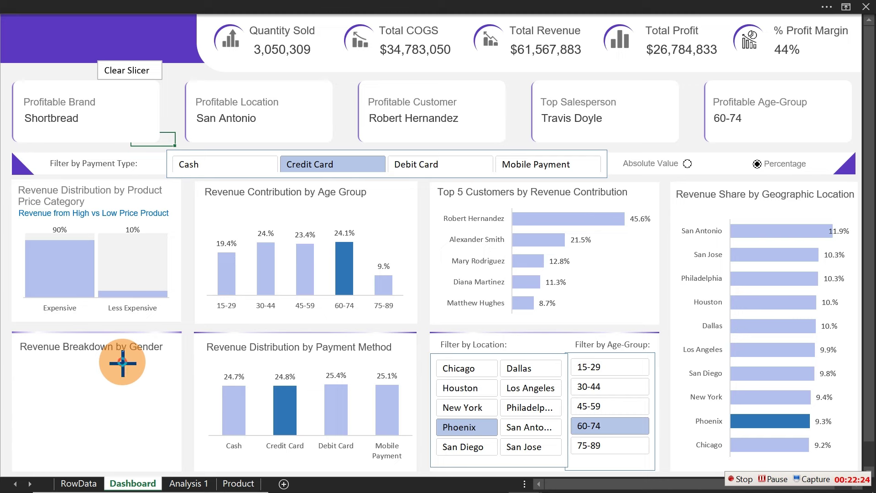
mouse_move(122, 363)
left_mouse_down()
mouse_move(159, 400)
mouse_move(42, 415)
mouse_move(43, 428)
mouse_move(60, 406)
mouse_move(63, 414)
mouse_move(93, 410)
mouse_move(68, 422)
mouse_move(77, 426)
mouse_move(131, 419)
left_mouse_up()
Step: Duplicate the circle to form a row of three, shrinking the last copy and placing it clear of the middle circle
left_click(141, 384)
key("ctrl+d")
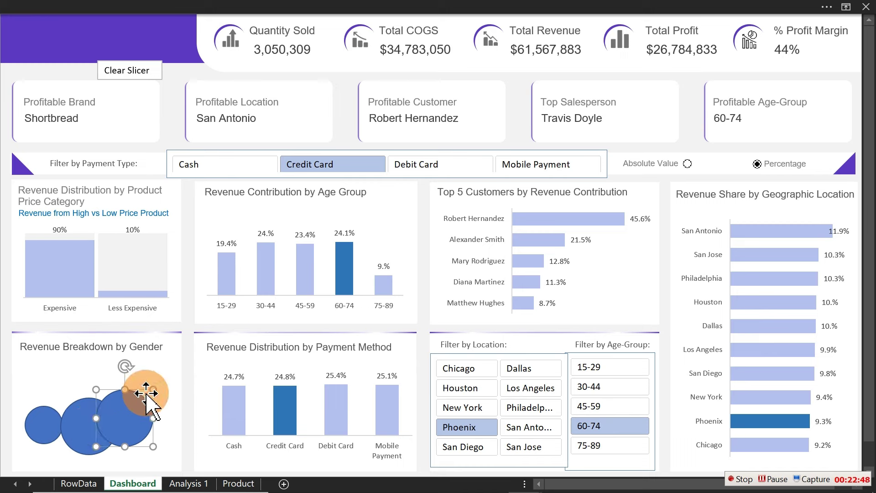
left_click_drag(153, 390, 143, 399)
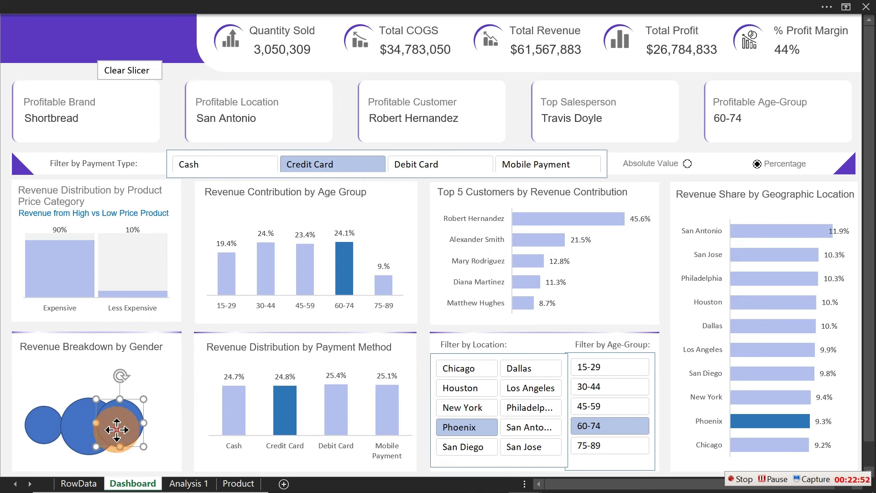
left_click_drag(118, 429, 145, 433)
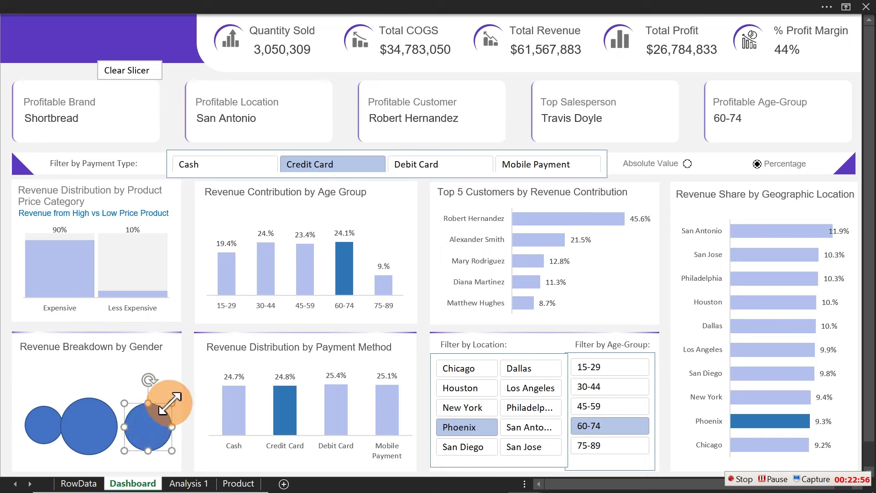
mouse_move(169, 404)
left_mouse_down()
mouse_move(151, 412)
mouse_move(174, 399)
mouse_move(163, 404)
left_mouse_up()
Step: Enlarge the small first circle in the Revenue Breakdown by Gender card slightly, keeping it beside the large middle circle
left_click(46, 415)
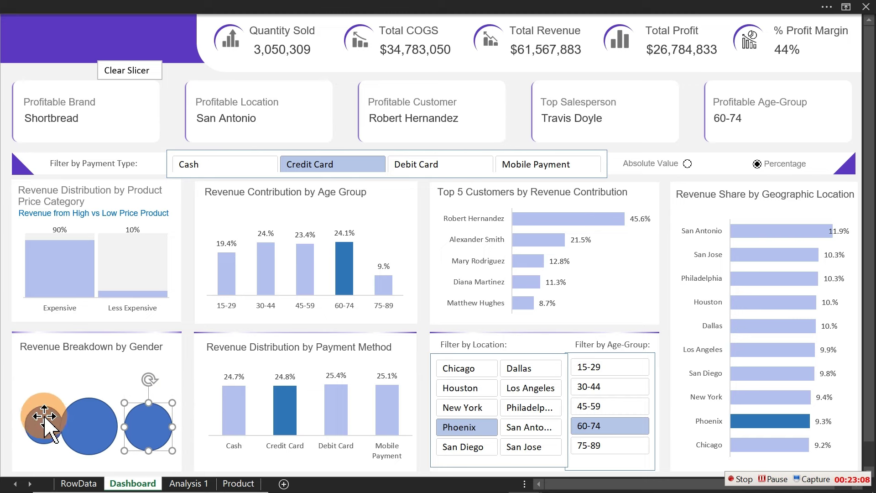
left_click_drag(60, 408, 67, 403)
left_click_drag(49, 424, 94, 422)
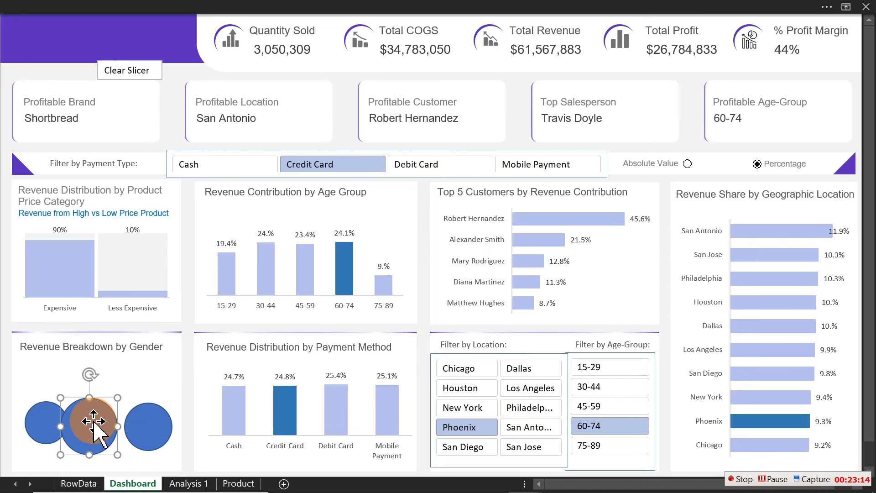
Step: Fill the large middle circle with the recently used dark purple and remove its outline
double_click(94, 422)
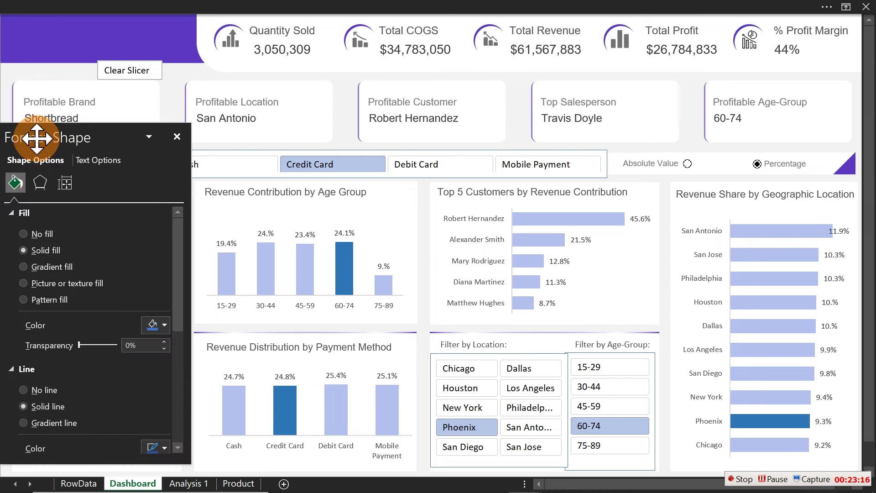
left_click_drag(35, 137, 478, 104)
left_click(596, 290)
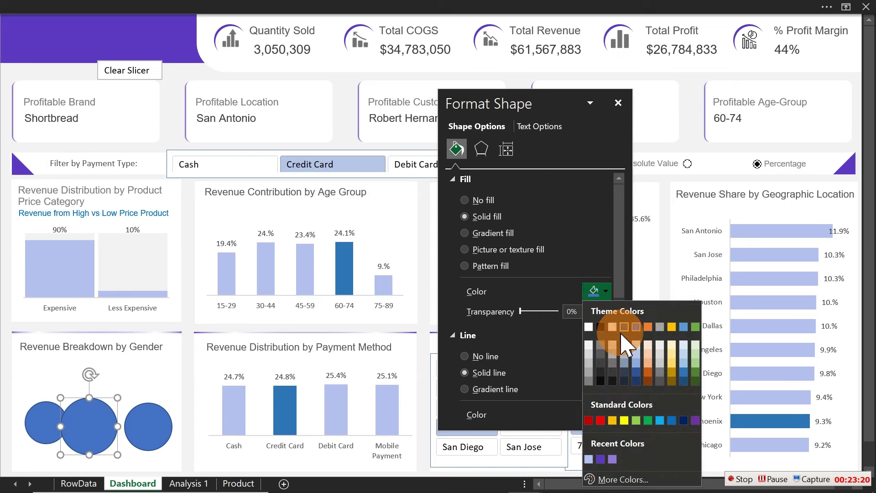
left_click(601, 459)
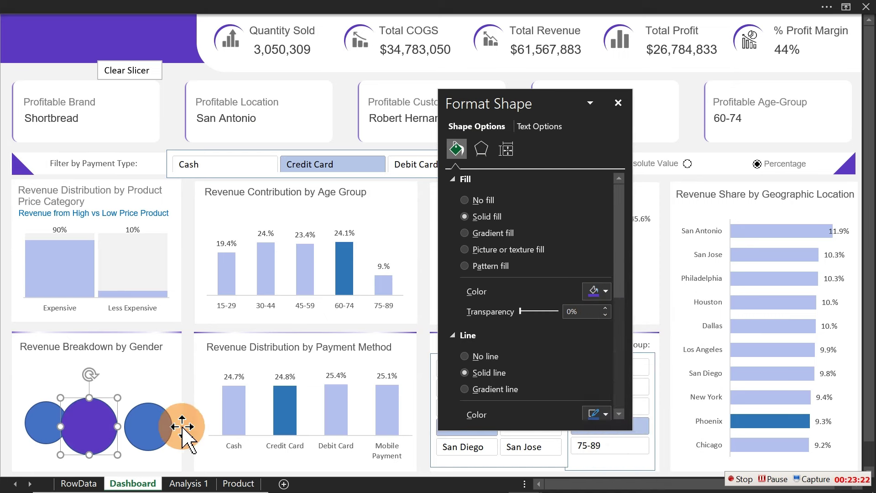
left_click(470, 356)
Step: Fill the separate third circle with the dark blue theme colour used for the chart highlights and remove its outline
left_click(158, 421)
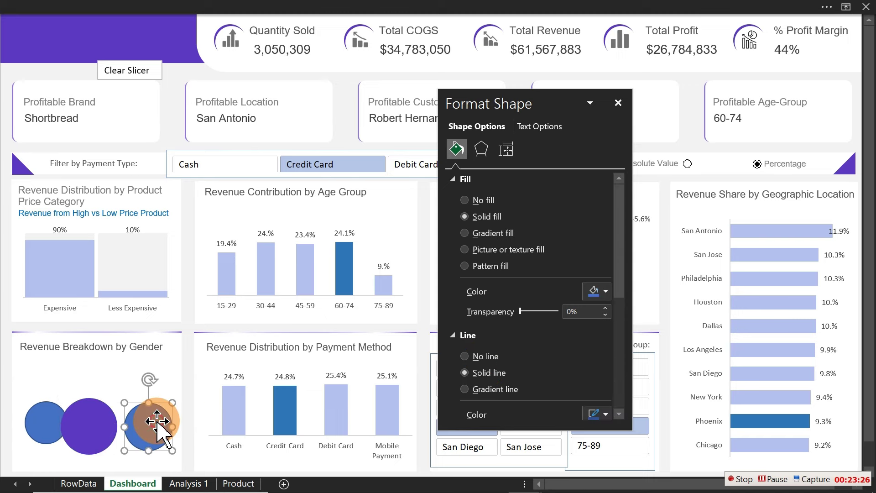
left_click(604, 292)
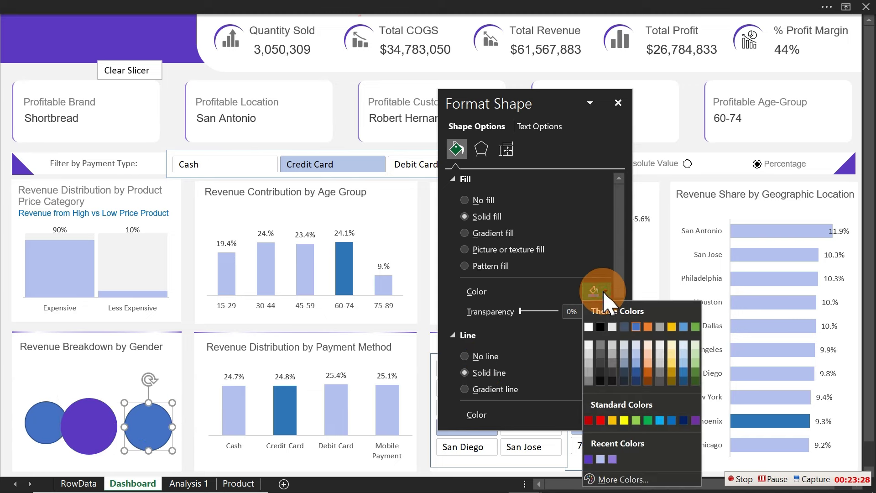
left_click(683, 372)
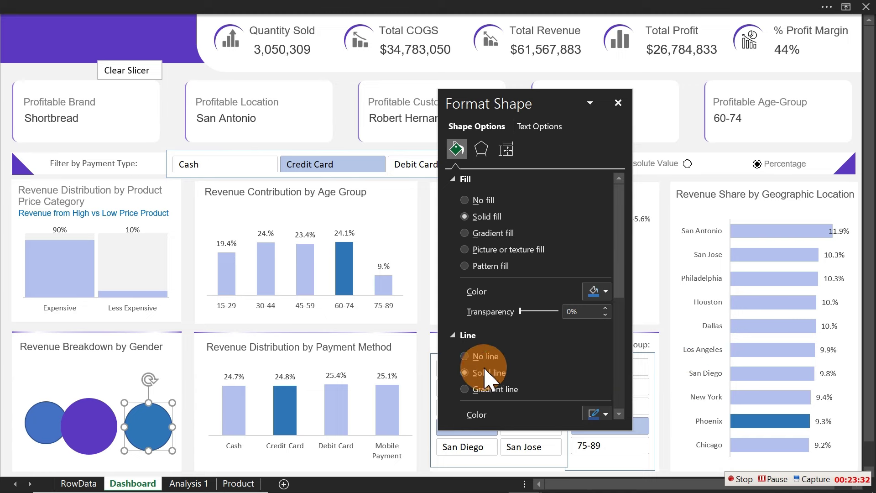
left_click(470, 356)
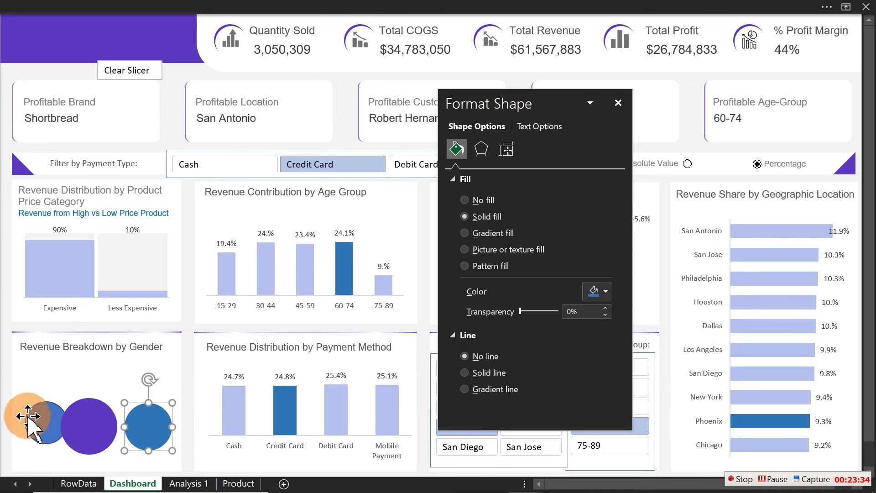
Step: Fill the first circle of the row with the recently used periwinkle
left_click(27, 411)
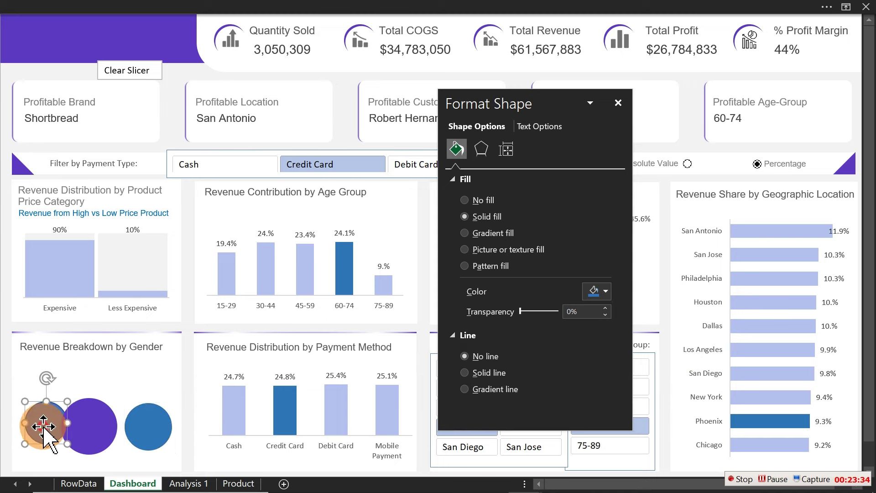
left_click(597, 291)
left_click(601, 459)
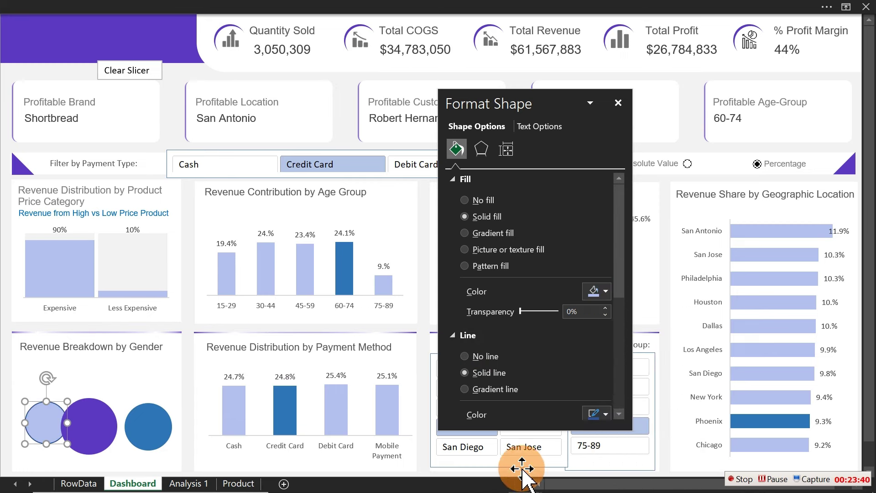
Step: Remove the outline from the light blue circle in the gender card and bring the purple circle to the front
left_click(471, 359)
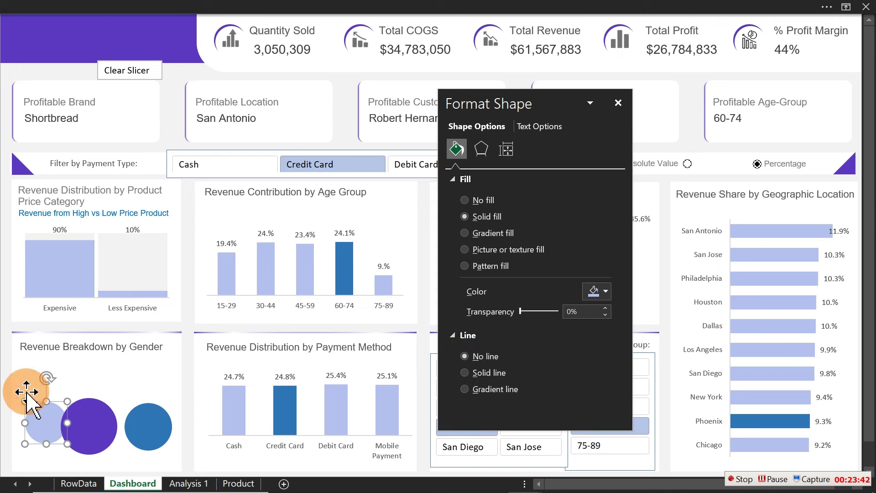
left_click_drag(35, 417, 96, 421)
left_click(96, 421)
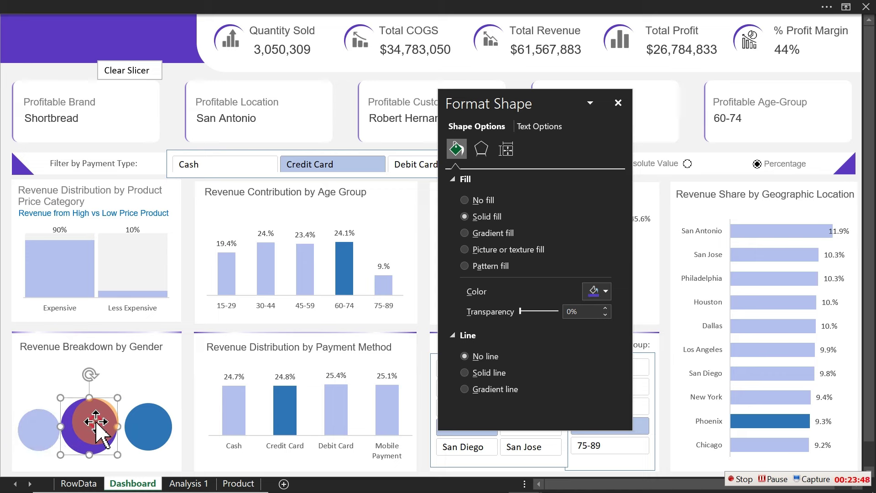
right_click(96, 421)
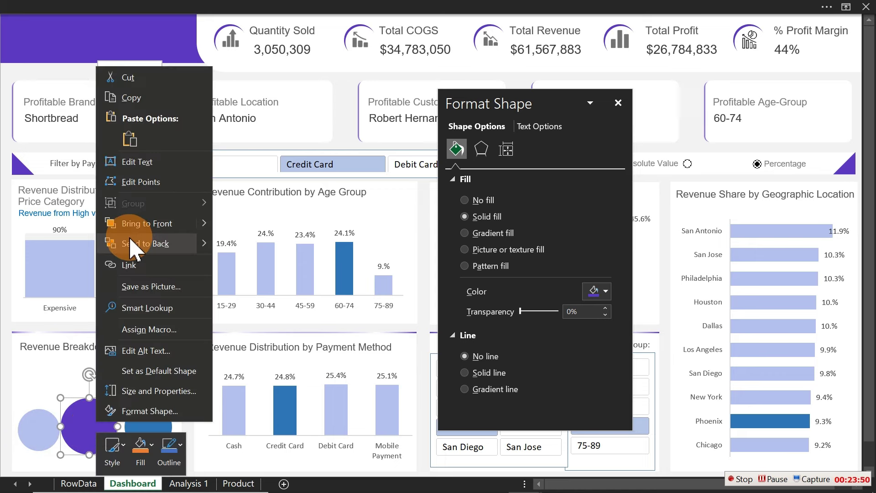
left_click(137, 223)
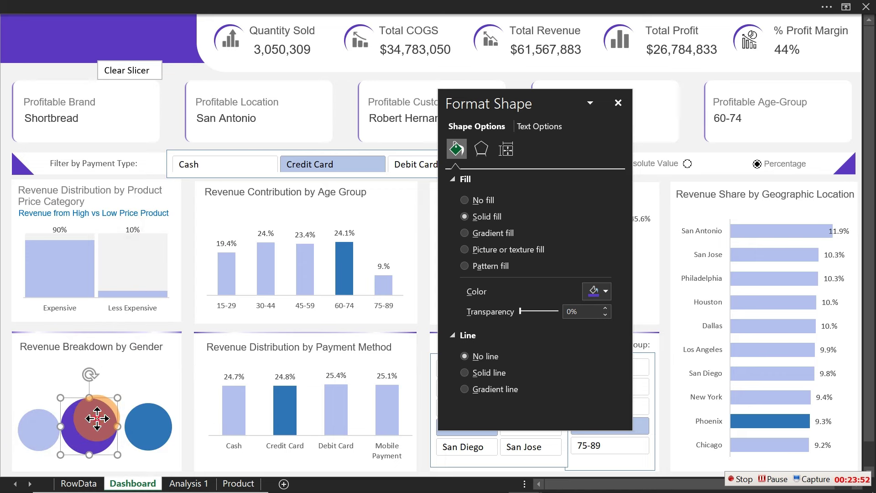
Step: Enlarge the purple circle and place the dark blue circle so that it is partly covered by the purple one
left_click_drag(97, 419, 115, 396)
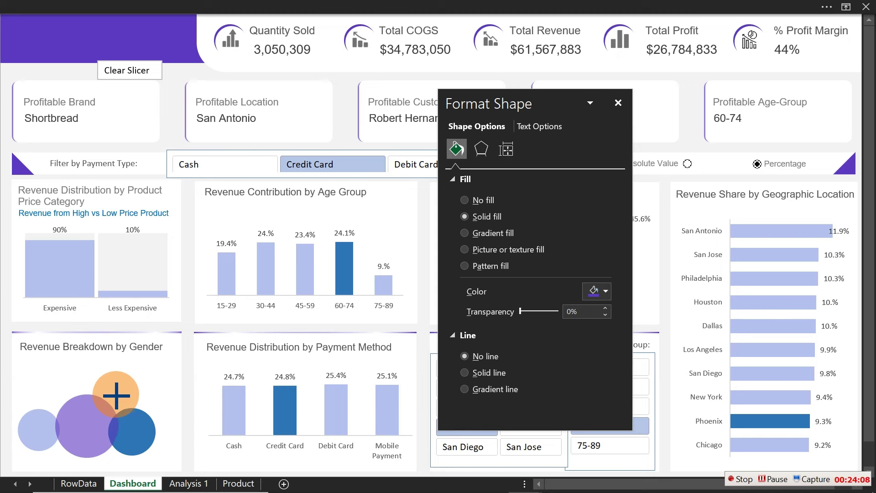
mouse_move(116, 395)
left_mouse_down()
mouse_move(114, 402)
mouse_move(123, 396)
left_mouse_up()
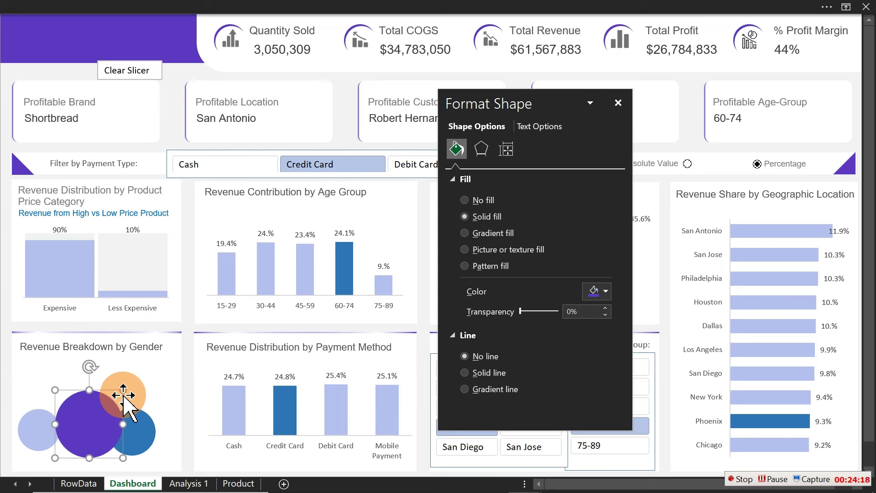
key("Escape")
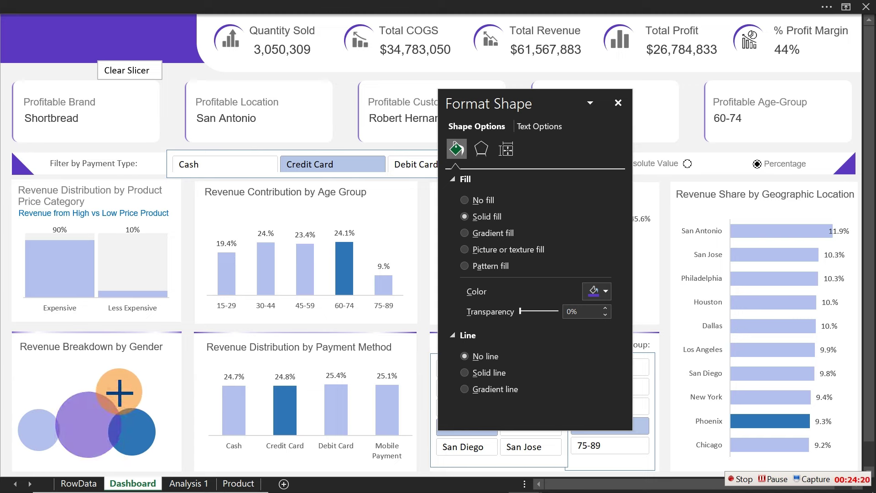
left_click_drag(118, 383, 146, 431)
Step: Shift the circles slightly to the right in the gender card and nudge the dark blue circle outward to reduce its overlap with the purple one
key("Right")
key("Right")
key("Right")
key("Right")
key("Right")
key("Right")
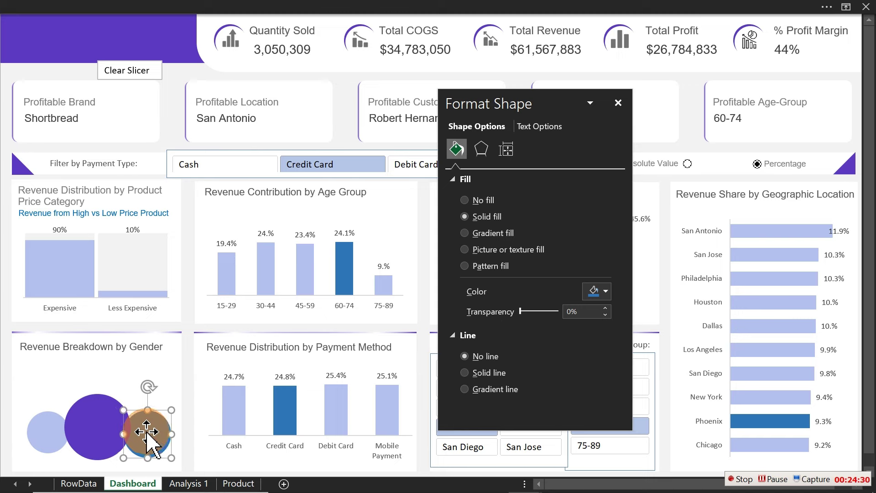
key("Right")
key("Right")
key("Right")
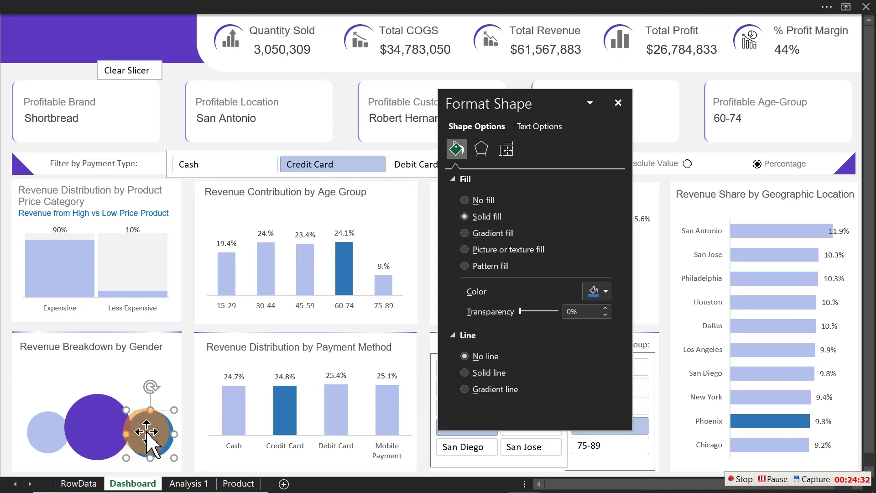
Step: Nudge the light blue circle outward so it only slightly overlaps the purple circle's left edge
left_click_drag(147, 432, 49, 427)
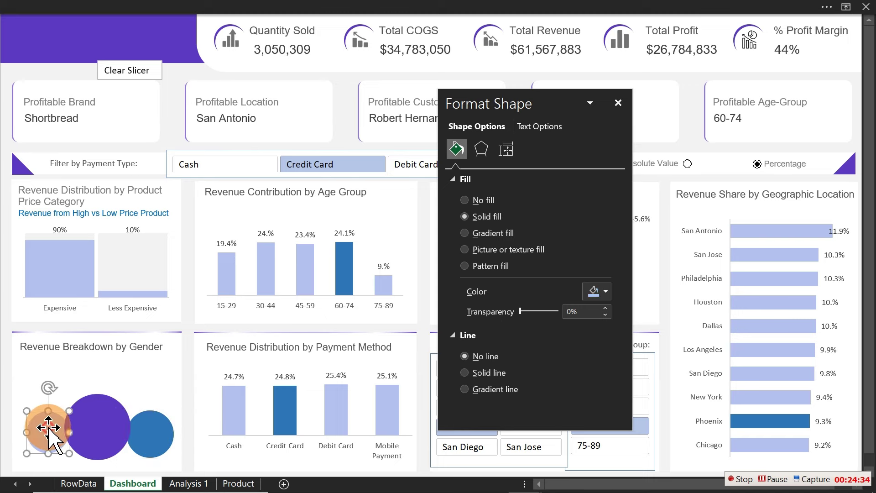
key("Left")
key("Left")
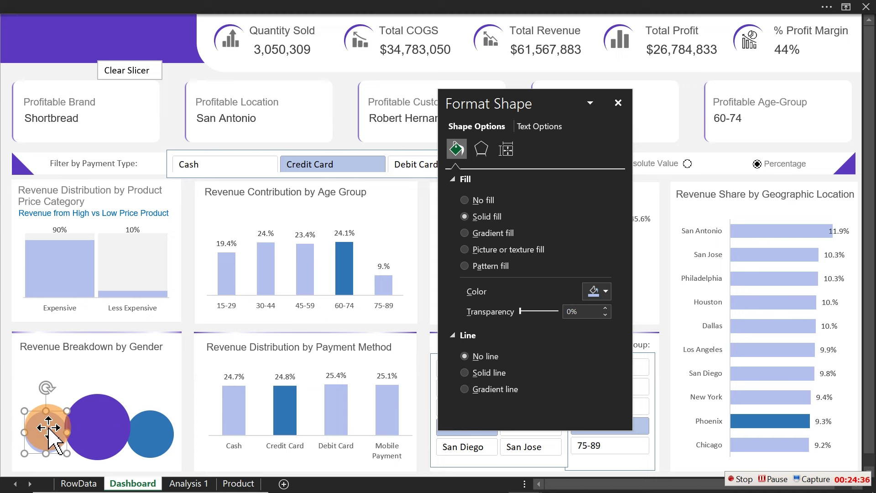
Step: Enlarge the dark blue circle slightly and shift all three circles together left and down within the gender card
mouse_move(48, 428)
left_mouse_down()
mouse_move(41, 422)
mouse_move(147, 427)
mouse_move(175, 408)
mouse_move(122, 434)
mouse_move(91, 426)
mouse_move(47, 436)
left_mouse_up()
key("Left")
key("Left")
key("Left")
key("Left")
key("Left")
key("Left")
key("Left")
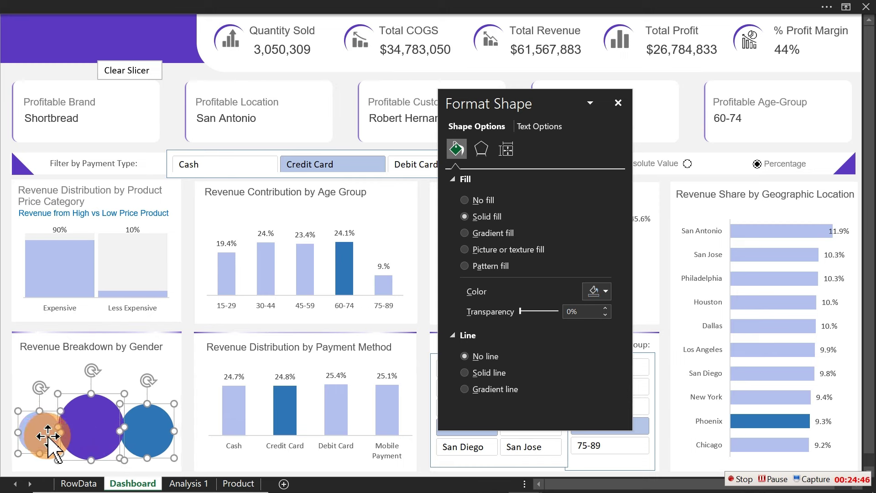
left_click_drag(48, 436, 21, 435)
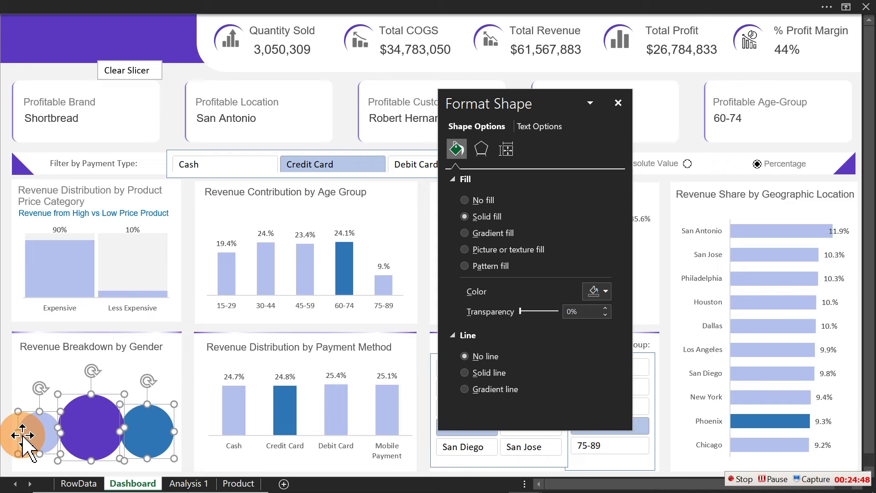
key("Down")
key("Down")
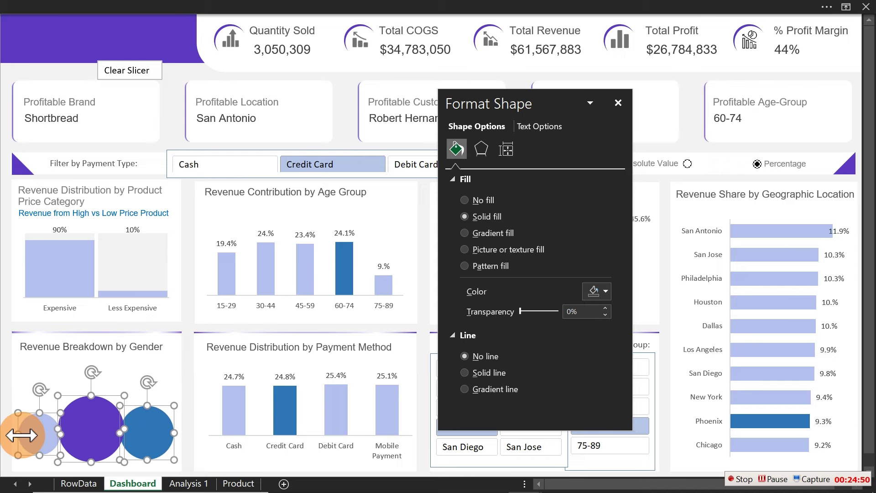
left_click(6, 375)
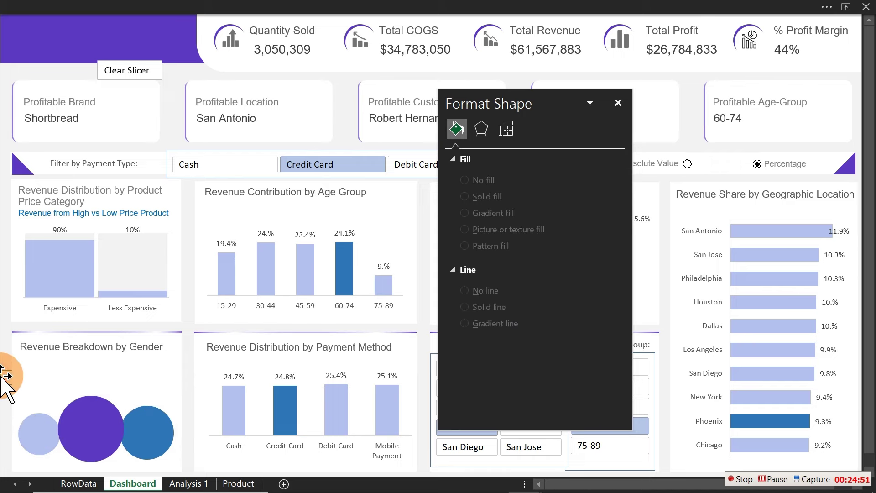
Step: Draw a small rounded rectangle as a legend marker and place it above the light blue circle in the gender card
left_click(172, 9)
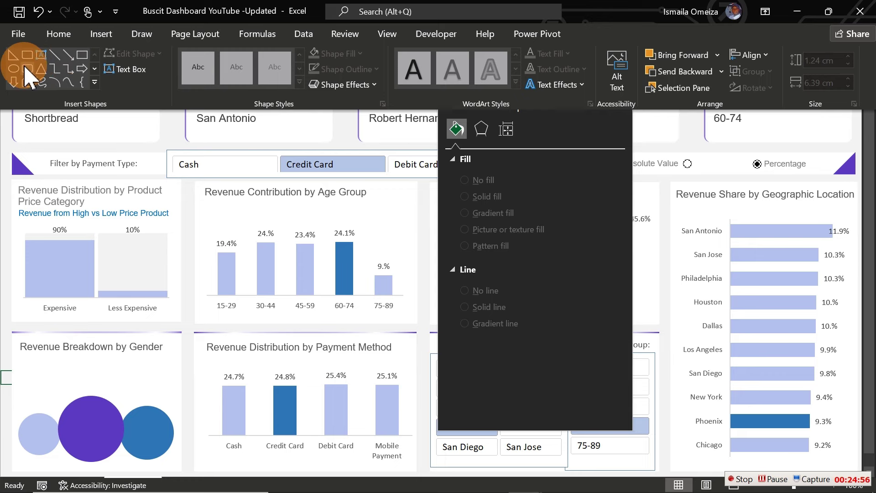
left_click(25, 68)
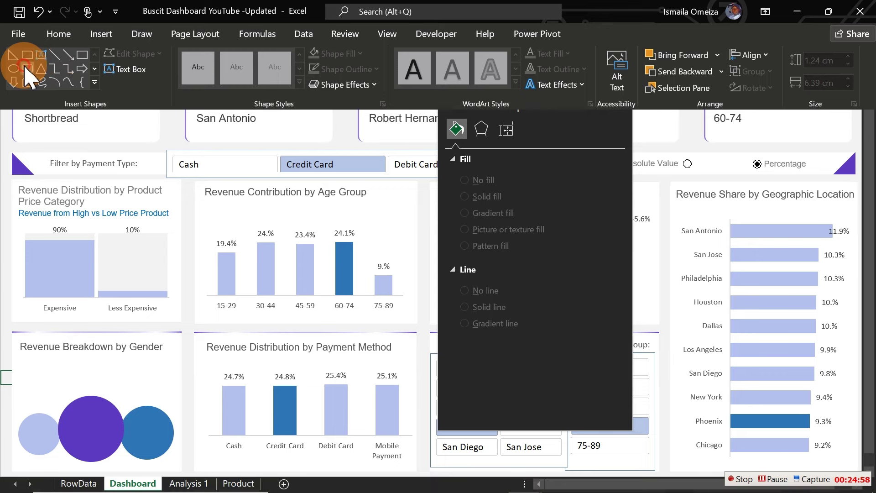
mouse_move(69, 345)
left_mouse_down()
mouse_move(68, 368)
mouse_move(108, 398)
left_mouse_up()
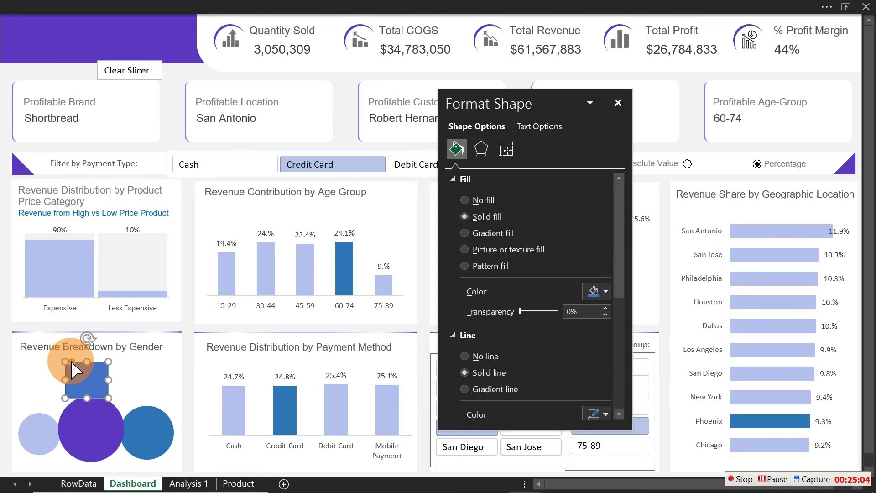
mouse_move(73, 373)
left_mouse_down()
mouse_move(103, 411)
mouse_move(78, 368)
mouse_move(89, 402)
mouse_move(75, 363)
left_mouse_up()
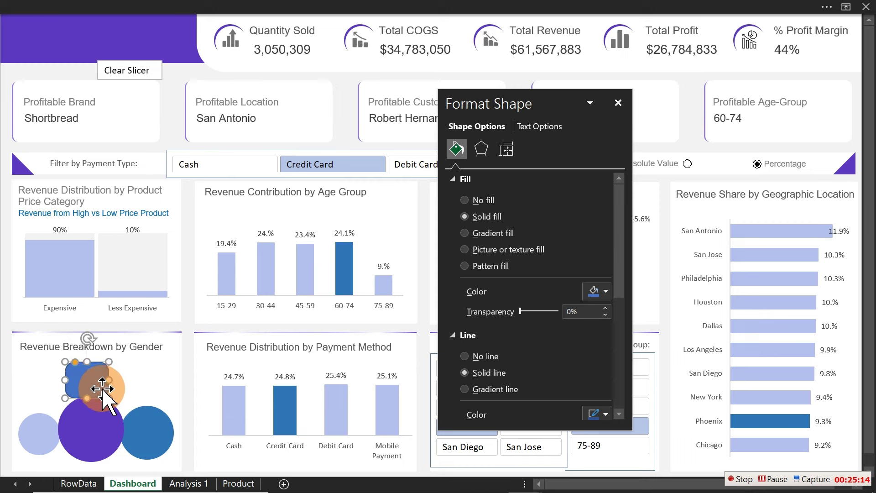
left_click_drag(103, 388, 76, 370)
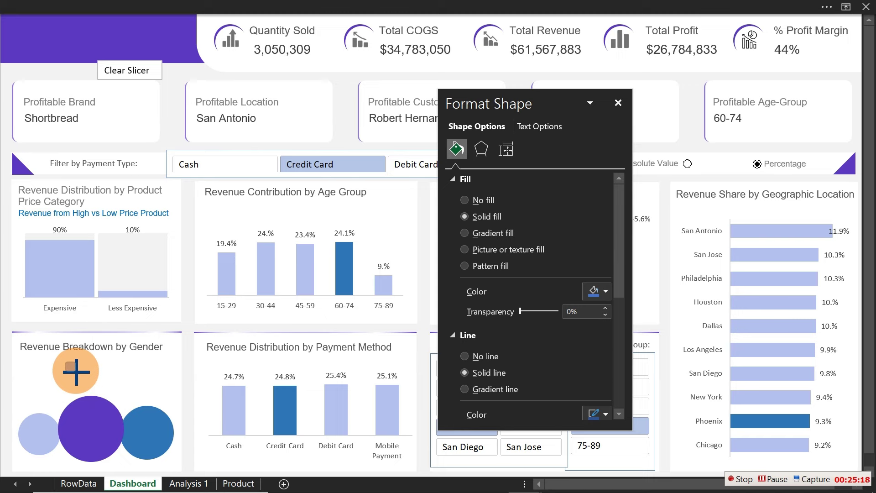
left_click_drag(76, 371, 40, 405)
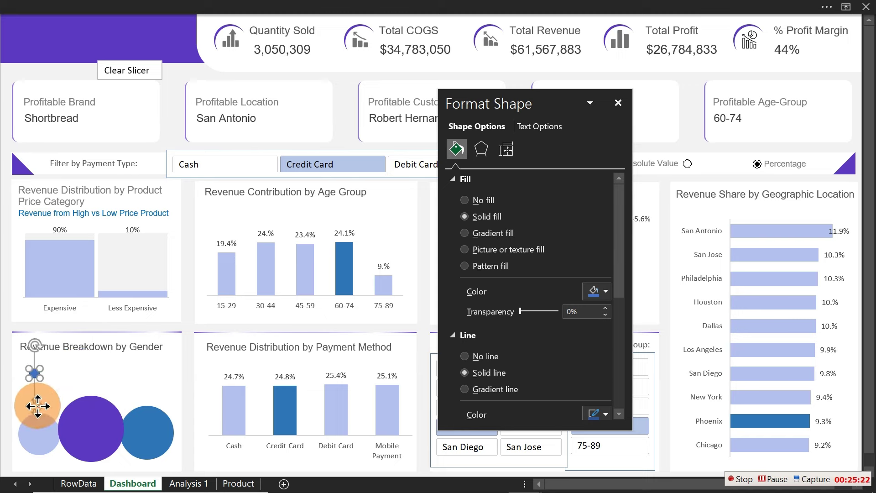
Step: Fill the legend marker with the recently used light blue and remove its outline
left_click(602, 291)
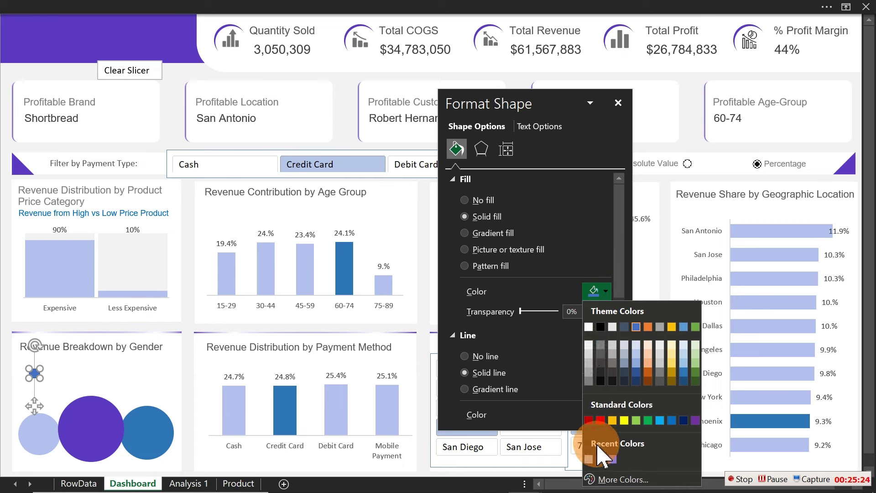
left_click(589, 459)
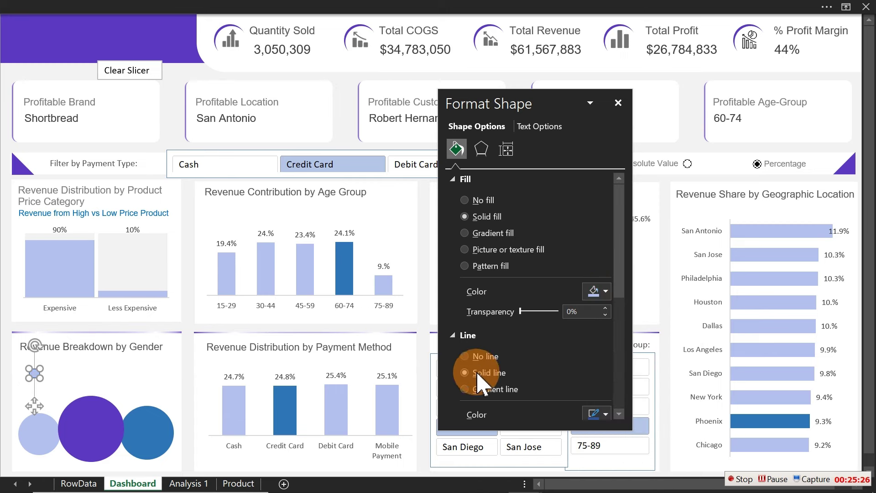
left_click(485, 357)
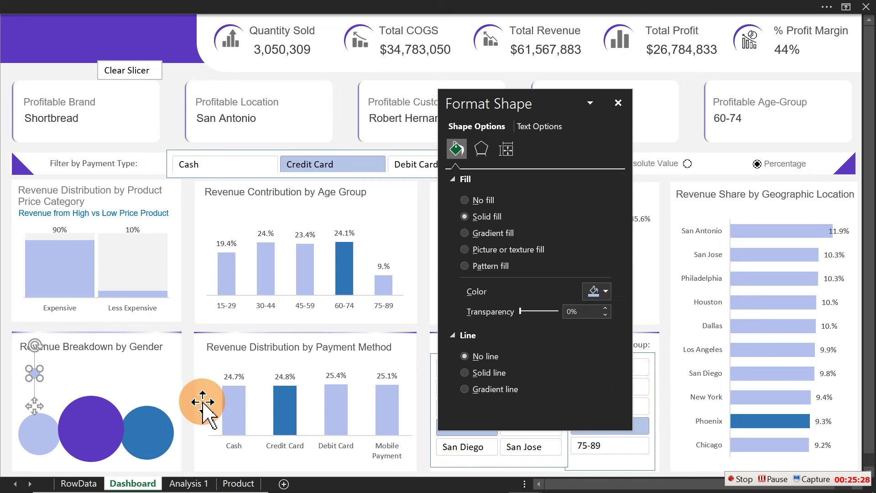
Step: Duplicate the light blue legend marker above the purple circle and fill the copy with the recently used purple
left_click(32, 406)
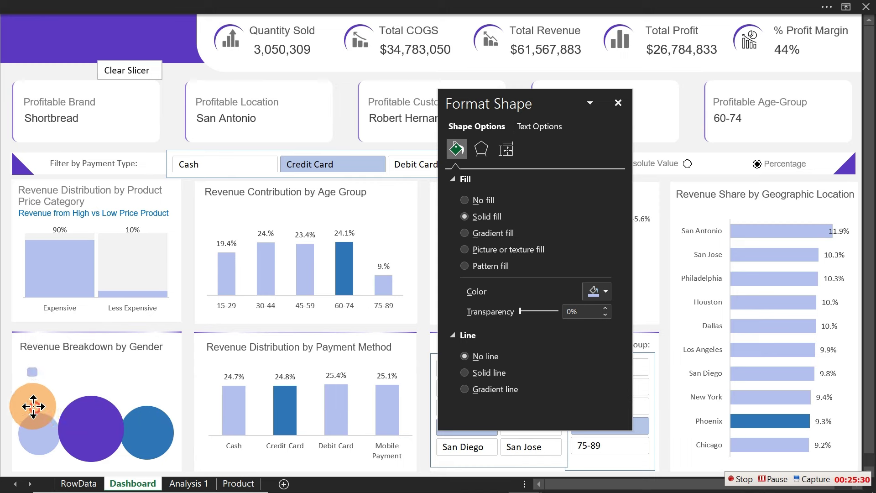
mouse_move(33, 406)
left_mouse_down()
mouse_move(93, 407)
mouse_move(87, 402)
left_mouse_up()
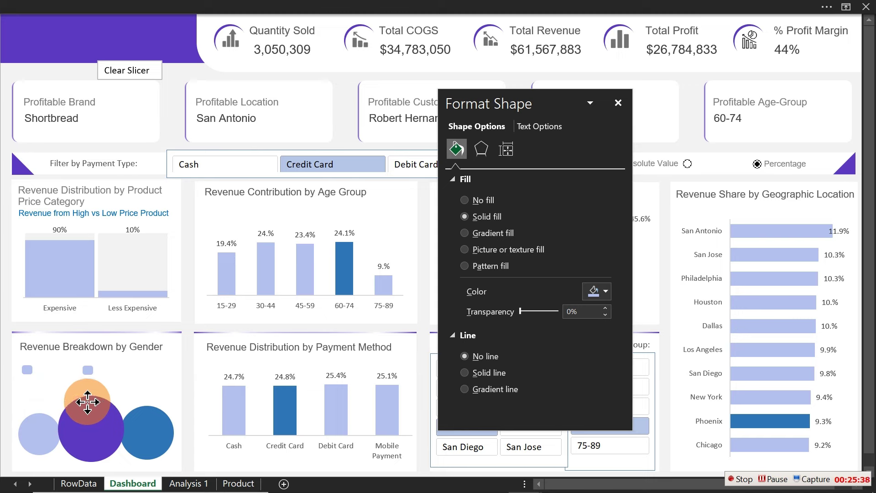
left_click_drag(87, 401, 88, 401)
left_click(587, 284)
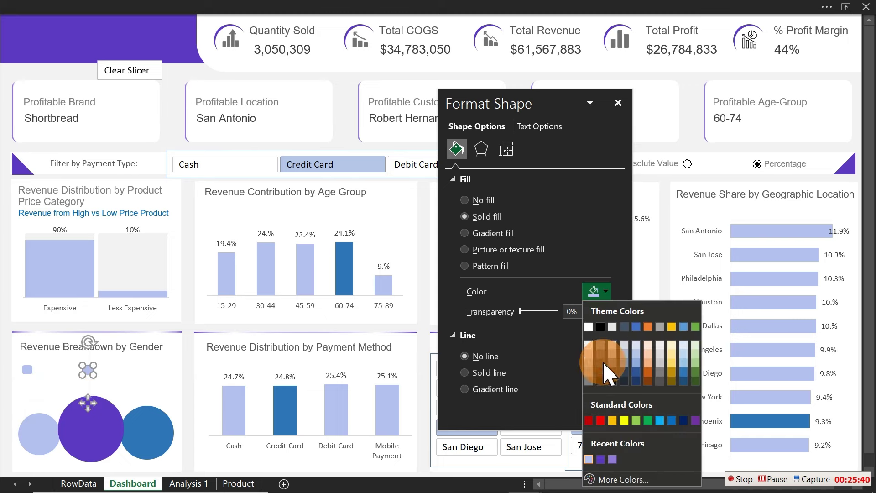
left_click(600, 454)
Step: Duplicate the purple legend marker above the dark blue circle and fill the copy with the matching dark blue theme color
left_click(139, 419)
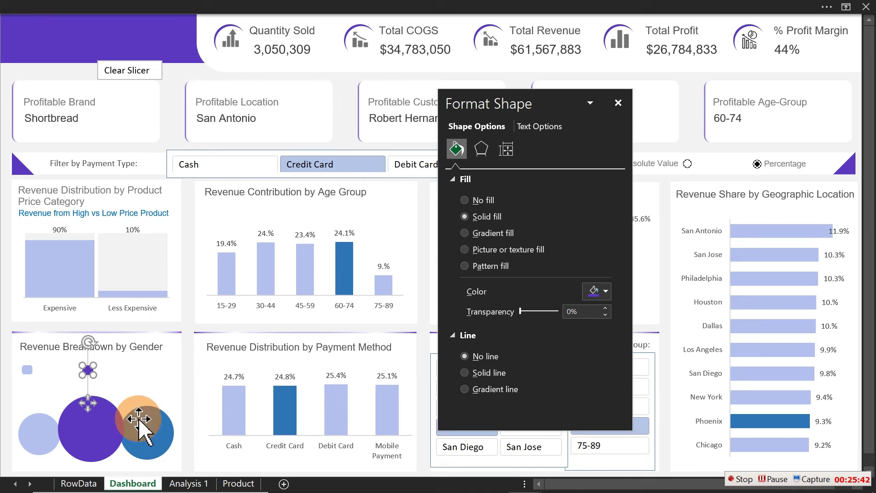
left_click(598, 292)
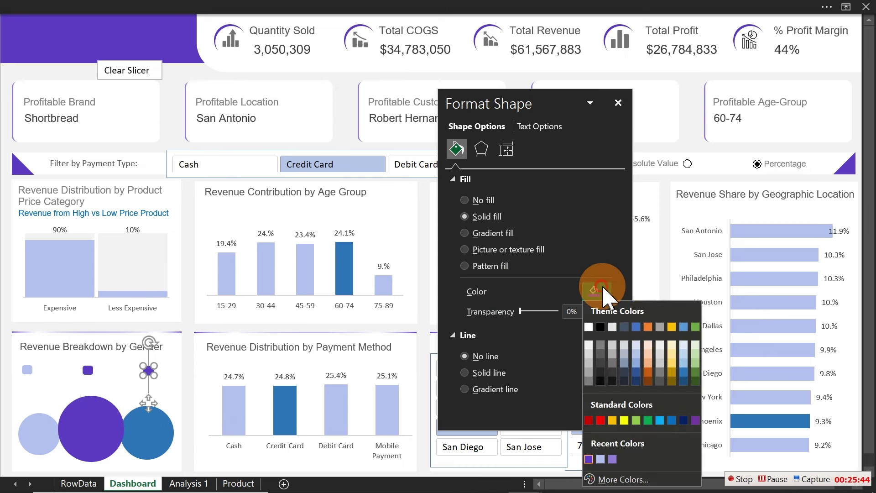
left_click(686, 371)
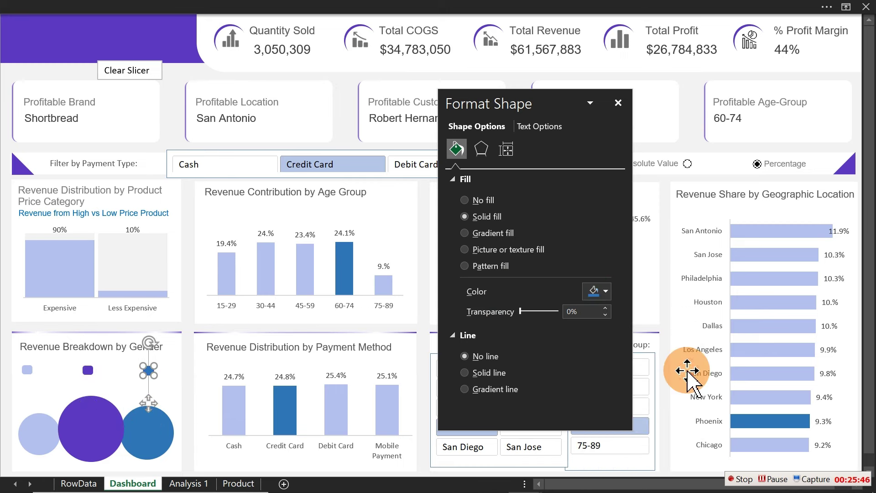
left_click(5, 195)
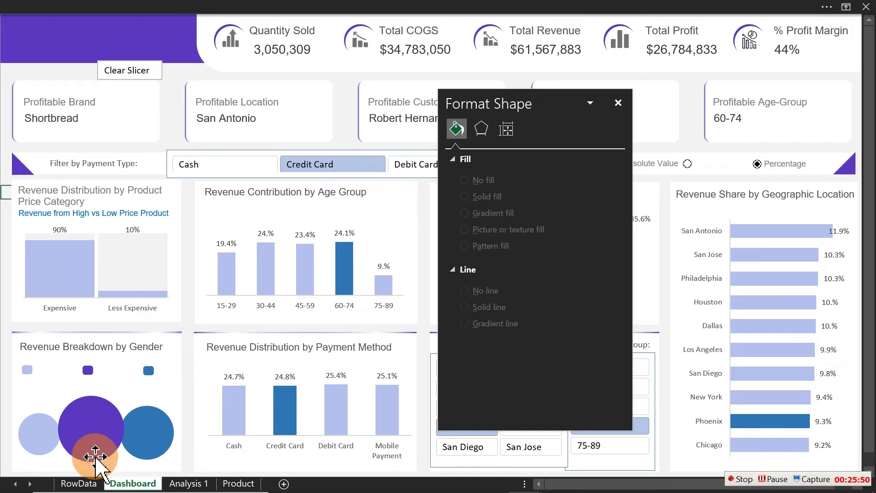
Step: Check which gender categories the Gender column's filter lists on the RowData sheet, and return to the Dashboard sheet
left_click(82, 483)
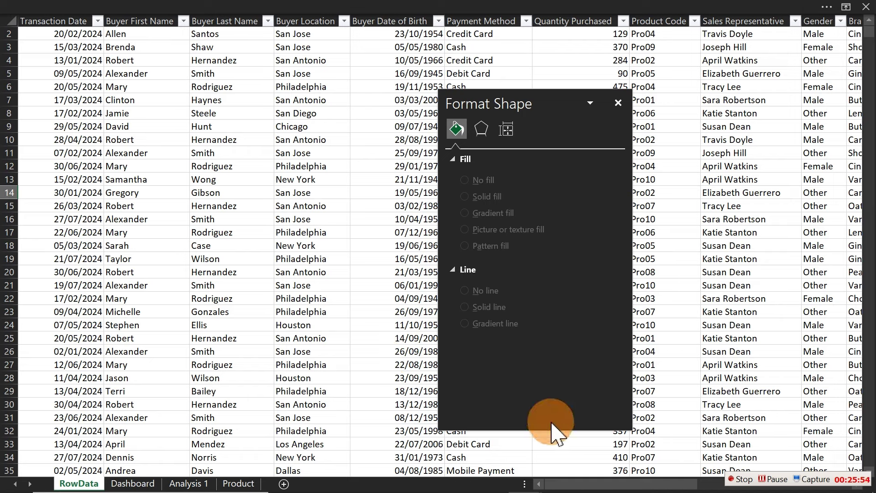
left_click(841, 21)
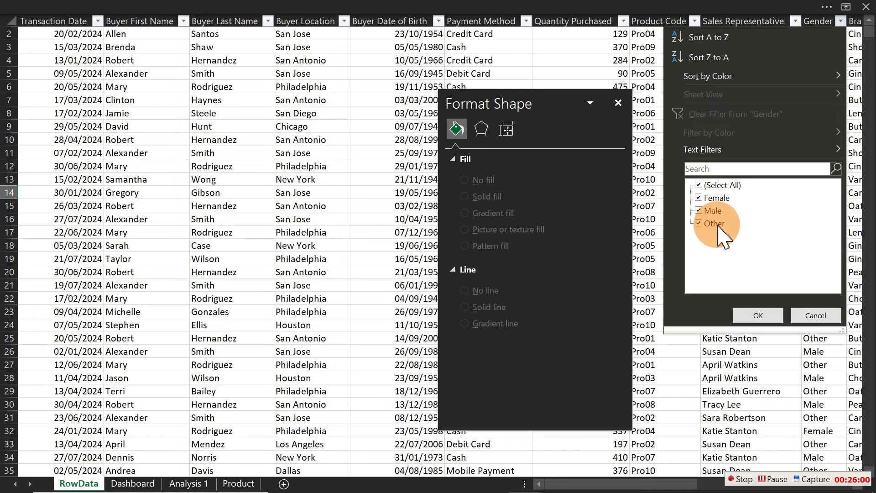
left_click(811, 316)
left_click(250, 405)
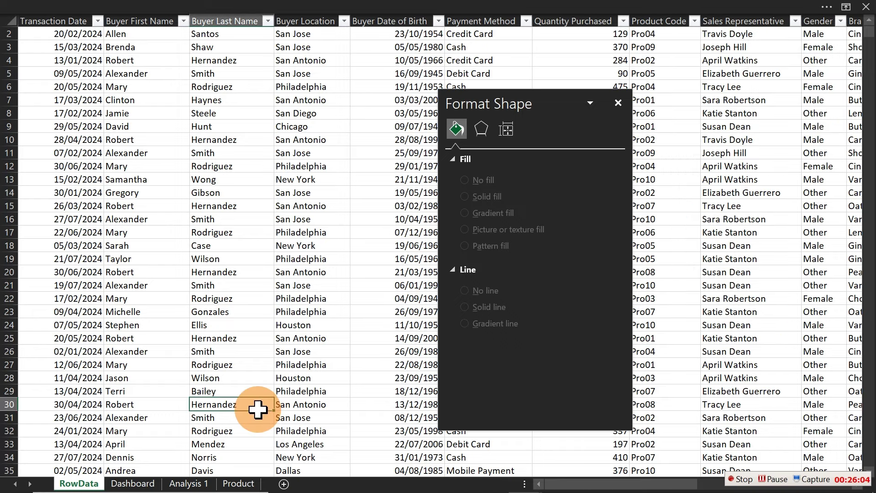
left_click(137, 481)
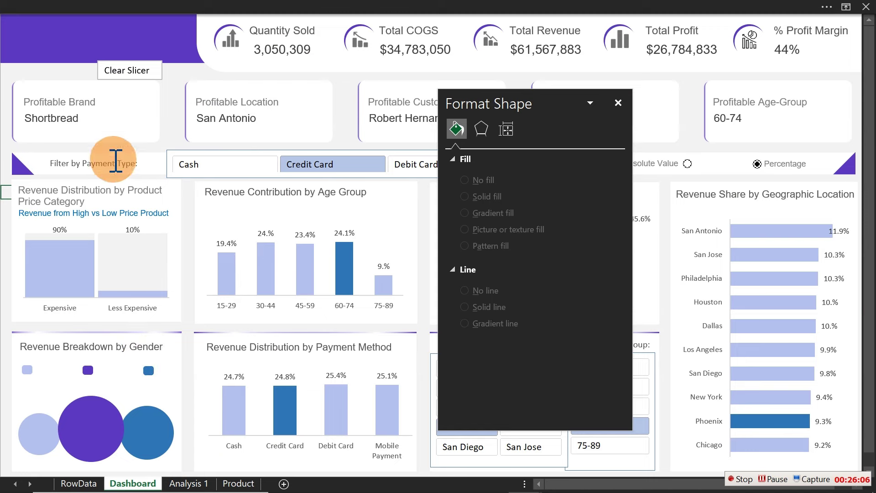
Step: Duplicate the Revenue Contribution by Age Group title text box above the gender visual and replace its text with "Other"
left_click(239, 191)
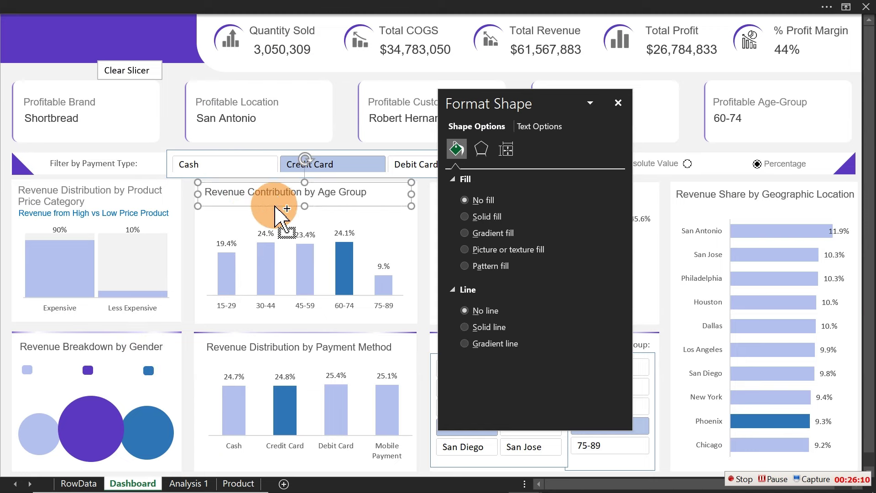
left_click_drag(276, 208, 287, 219)
left_click_drag(374, 191, 261, 327)
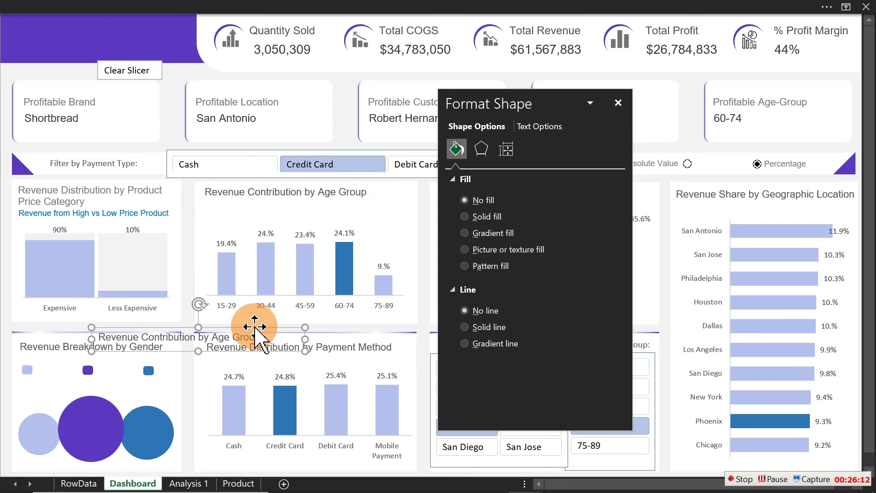
triple_click(192, 340)
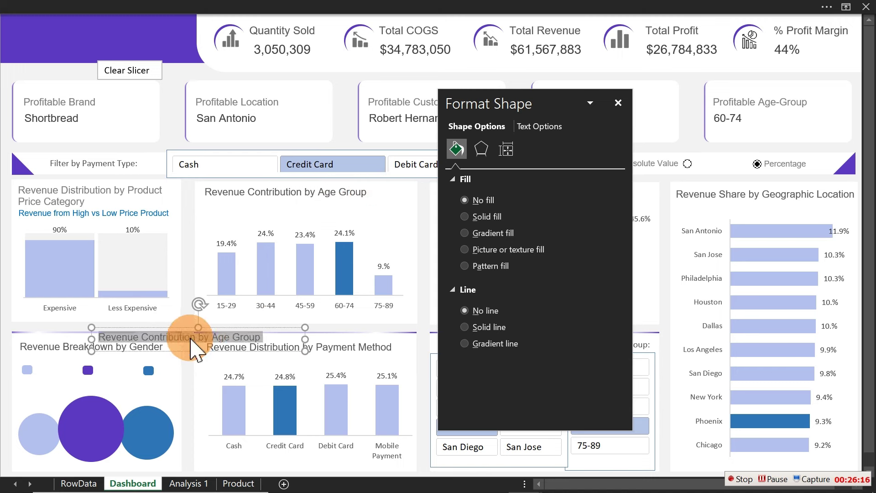
type("Other")
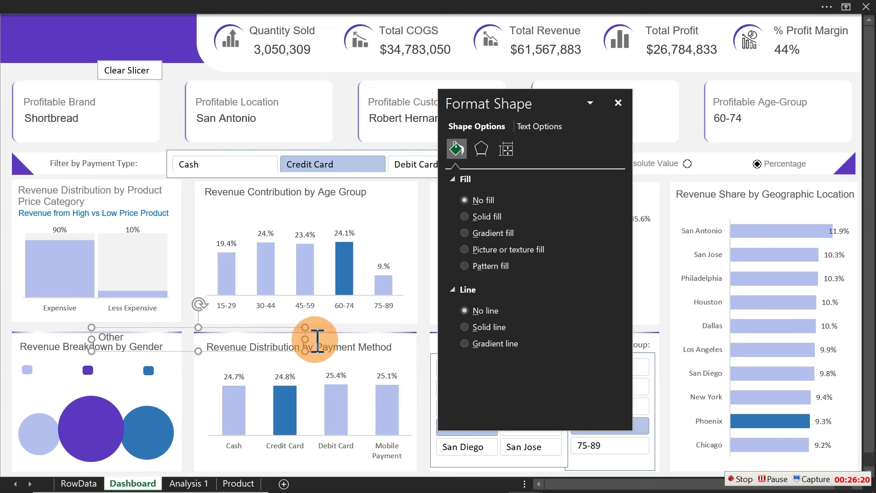
Step: Shrink the Other label's text box to fit its text and place it beside the light blue legend marker
left_click_drag(302, 353, 142, 346)
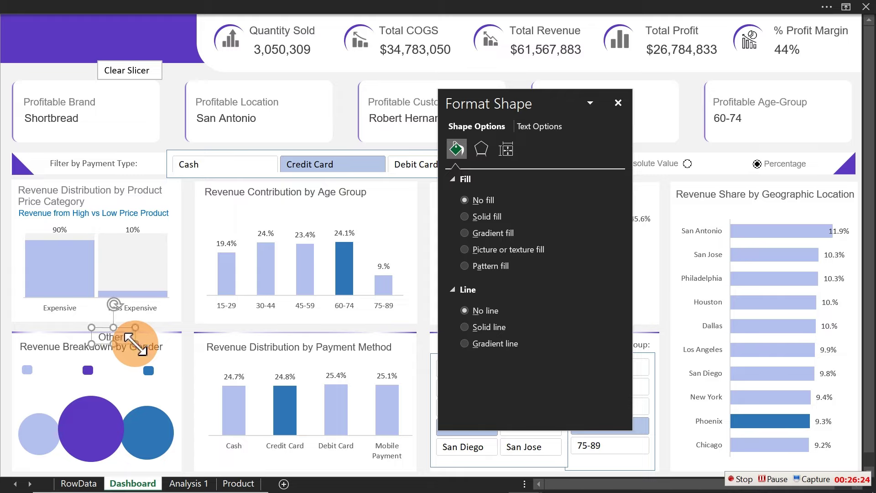
left_click_drag(123, 327, 60, 359)
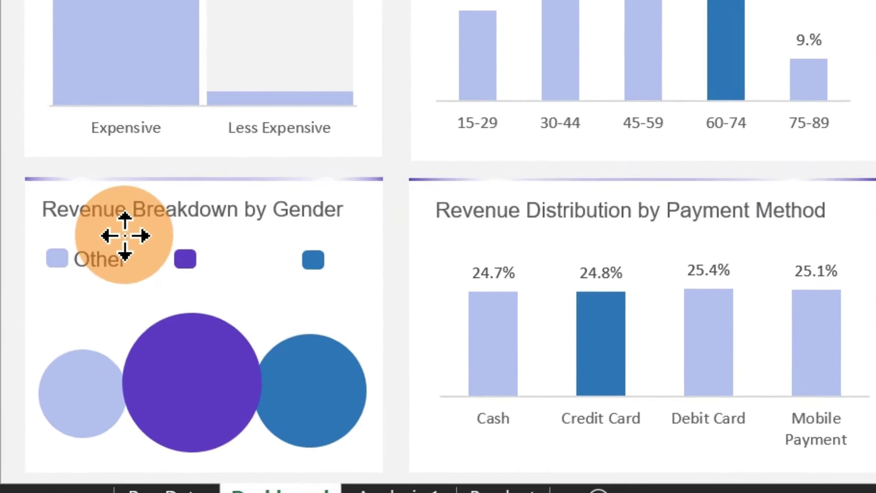
left_click(126, 237)
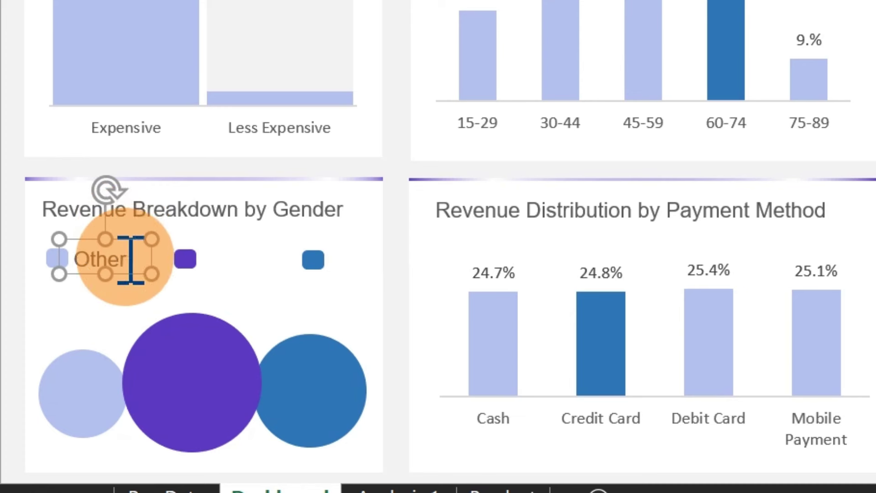
key("Escape")
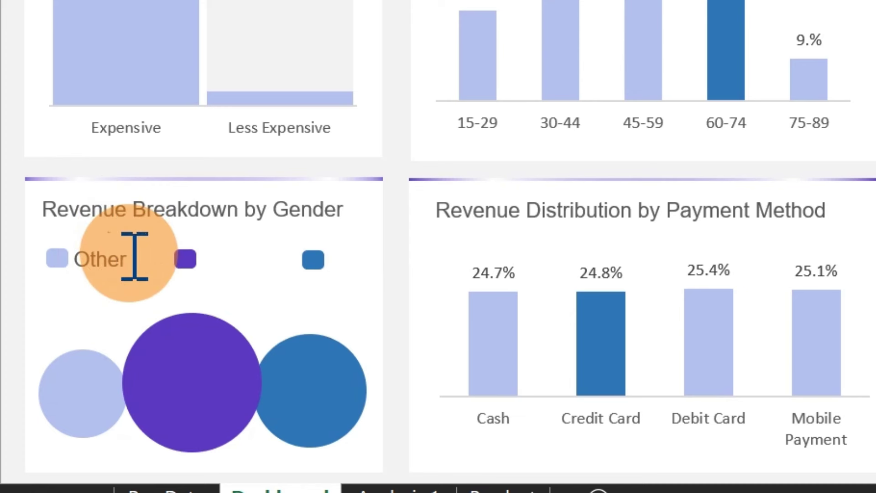
left_click(135, 257)
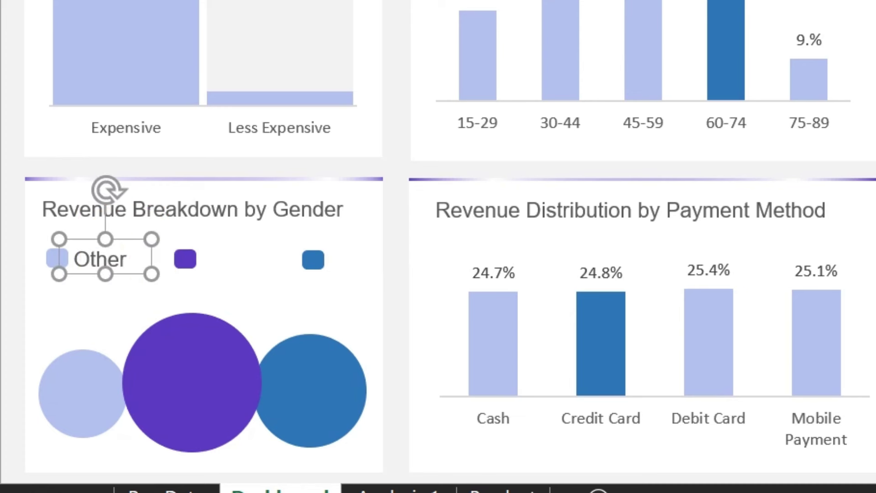
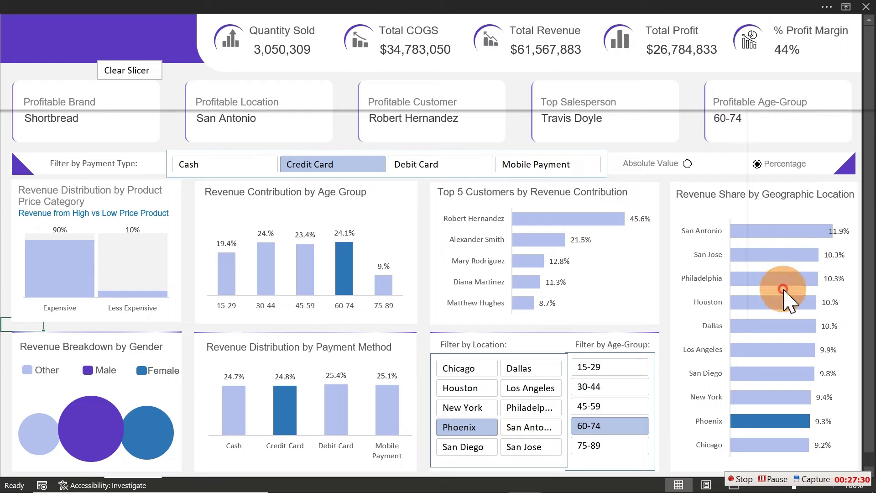
Step: Select all three gender legend markers with their labels and nudge them slightly left together
left_click_drag(1, 343, 196, 406)
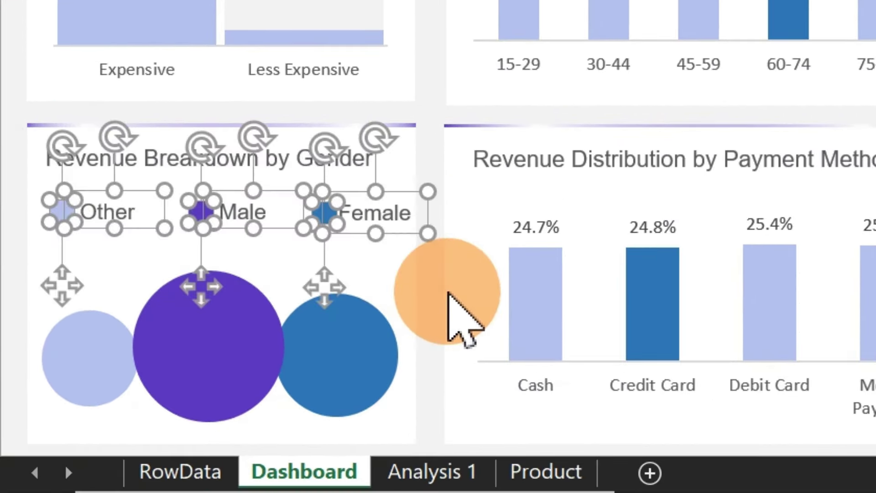
key("Left")
key("Left")
key("Left")
key("Left")
key("Left")
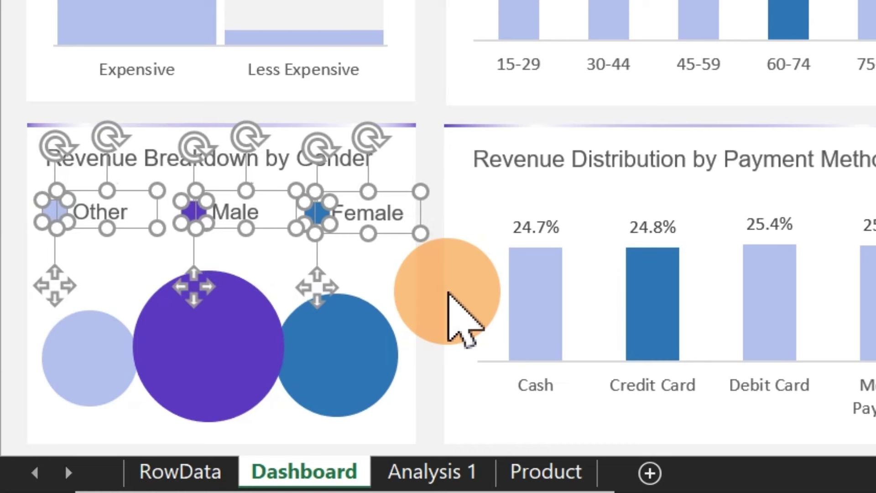
left_click(1, 156)
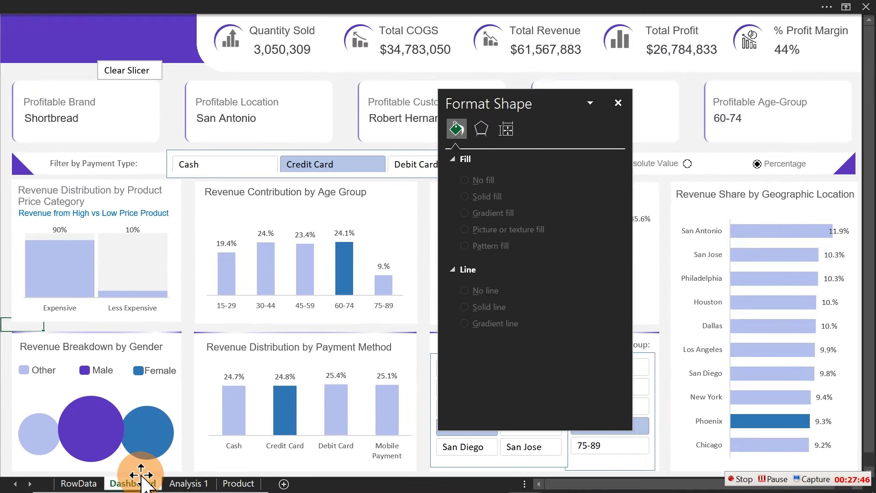
Step: On the Analysis 1 sheet, copy the Revenue by Customer top 5 heading and pivot table, and paste them at cell CA7
left_click(192, 484)
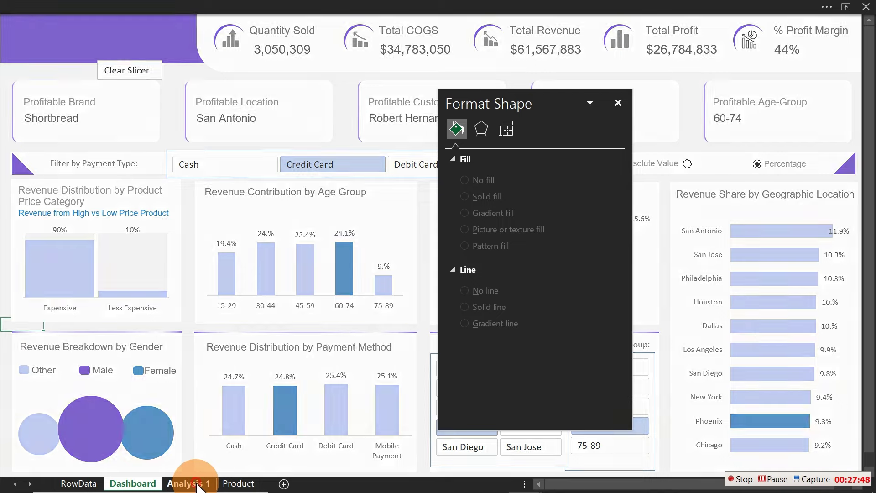
left_click(619, 102)
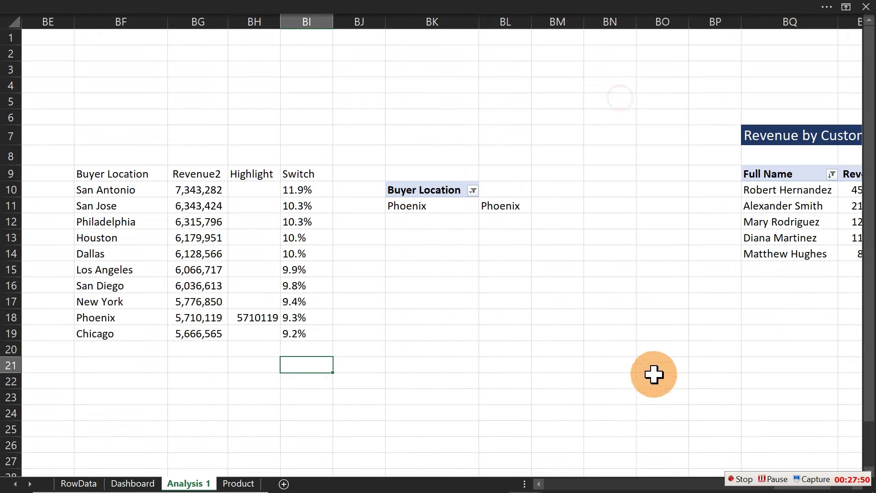
left_click(765, 358)
key("Right")
key("Right")
key("Right")
key("Right")
key("Right")
key("Right")
key("Right")
key("Right")
key("Right")
key("Right")
key("Right")
key("Right")
key("Right")
key("Right")
key("Right")
key("Right")
key("Right")
key("Right")
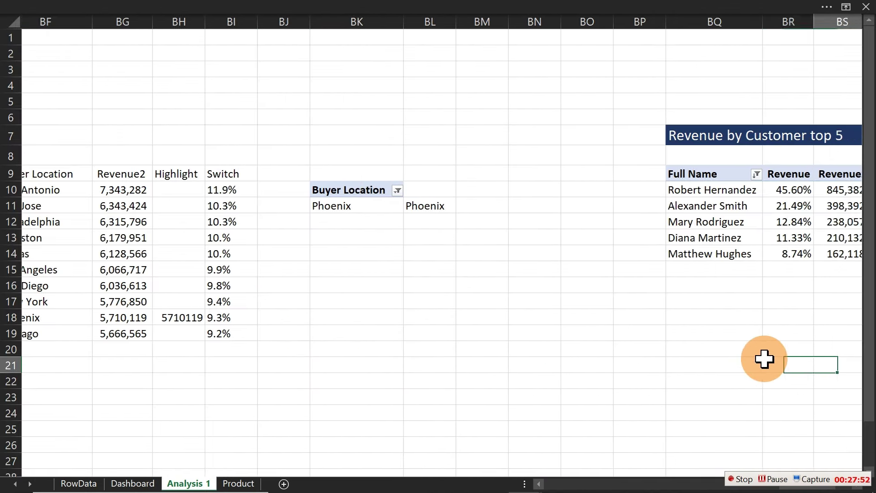
key("Left")
key("Left")
key("Left")
key("Left")
key("Left")
key("Left")
key("Left")
key("Left")
key("Left")
key("Left")
key("Left")
key("Left")
key("Left")
key("Left")
key("Left")
key("Left")
key("Left")
key("Left")
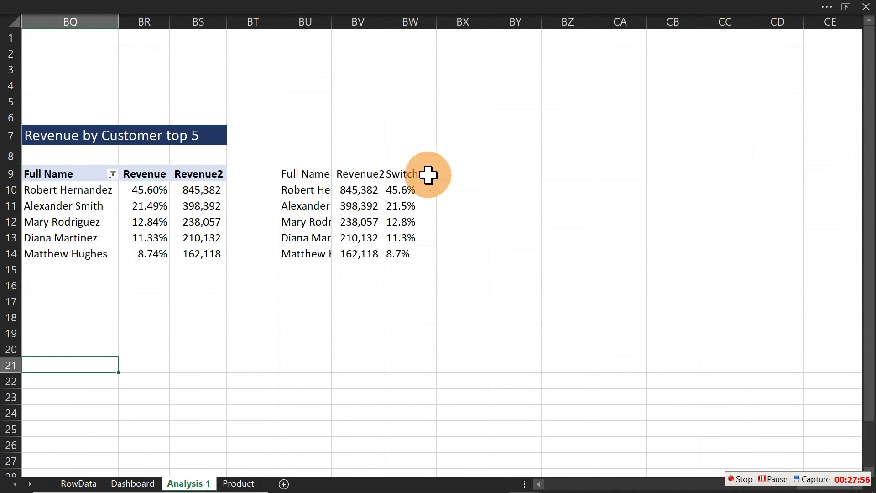
left_click(34, 136)
left_click_drag(34, 136, 200, 262)
key("ctrl+c")
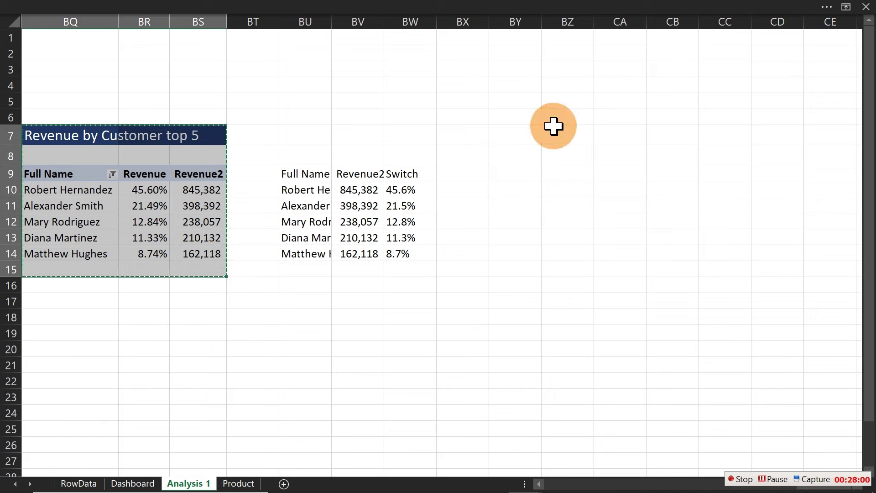
left_click(630, 140)
key("ctrl+v")
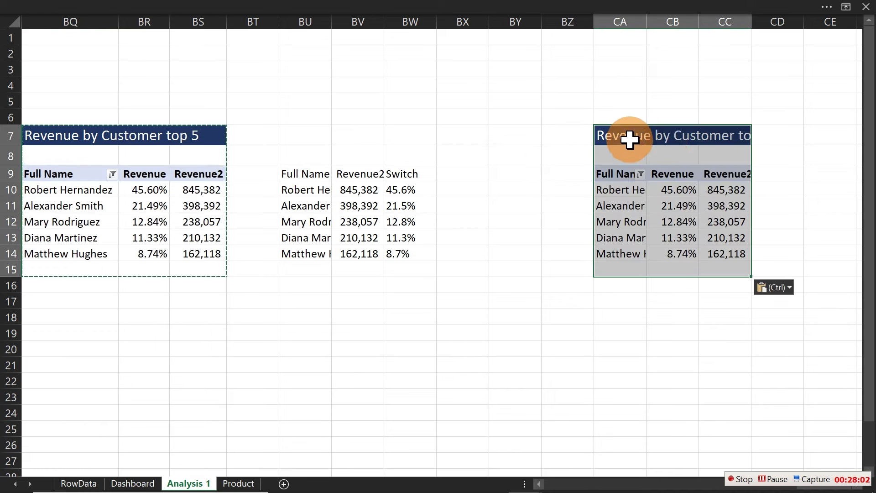
Step: Change the pasted table's heading in CA7 to "Revenue By Gender"
left_click(632, 135)
key("Escape")
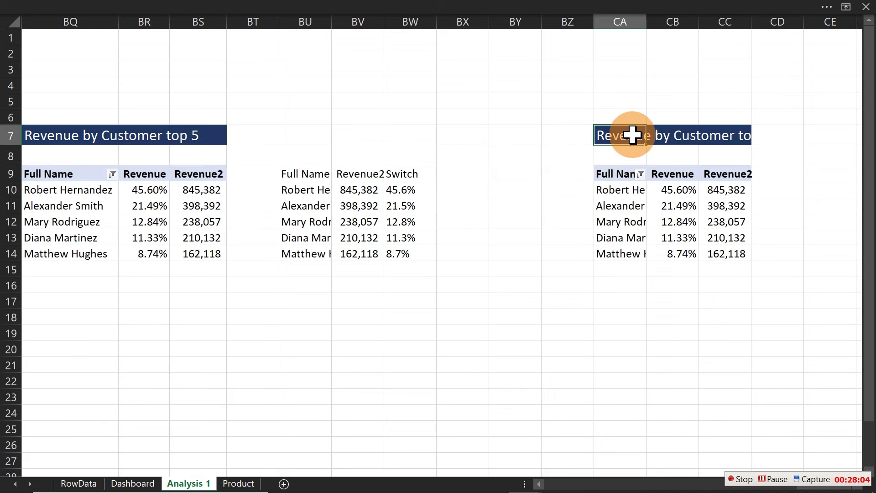
type("Revenue By Gen")
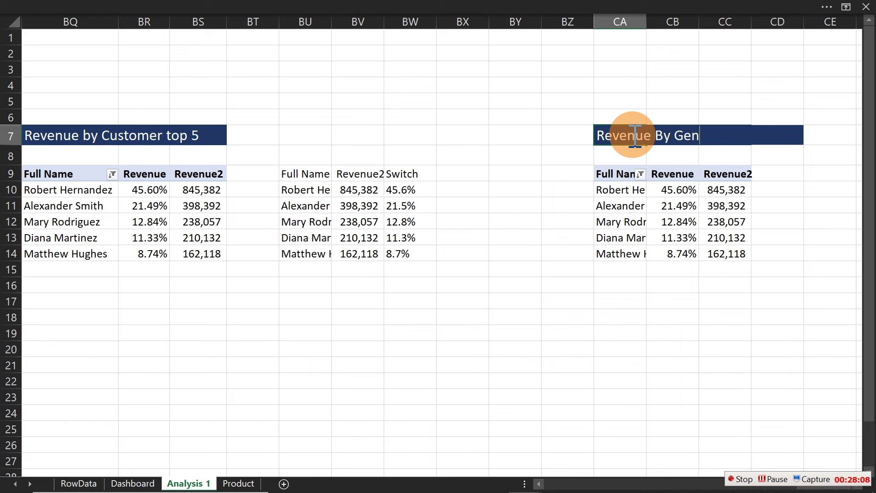
type("der")
key("Return")
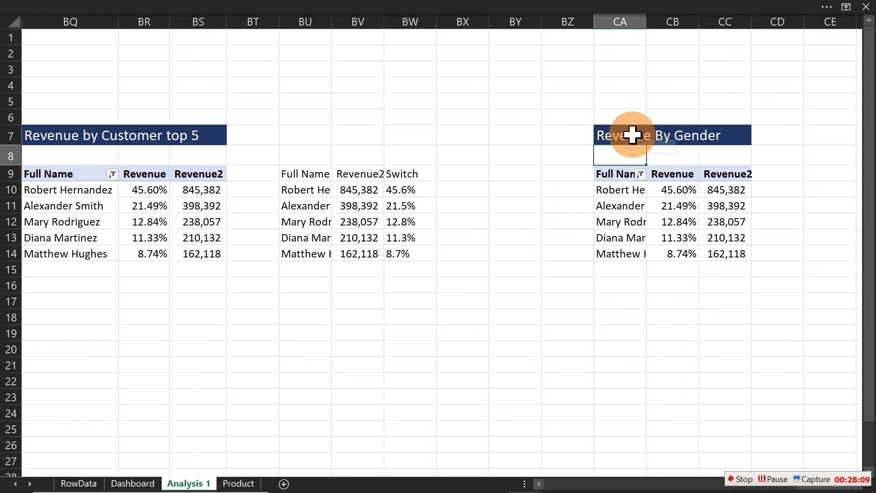
Step: Replace the Full Name row field with Gender in the copied pivot table
left_click(635, 187)
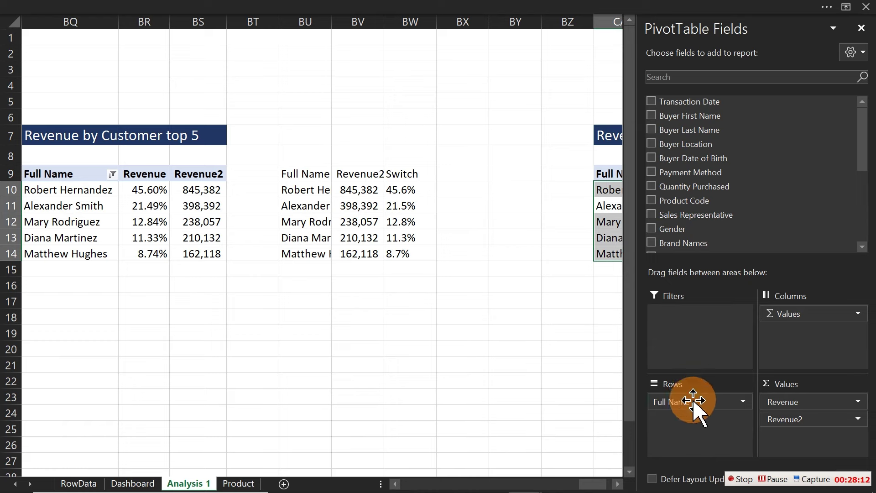
left_click_drag(521, 379, 523, 377)
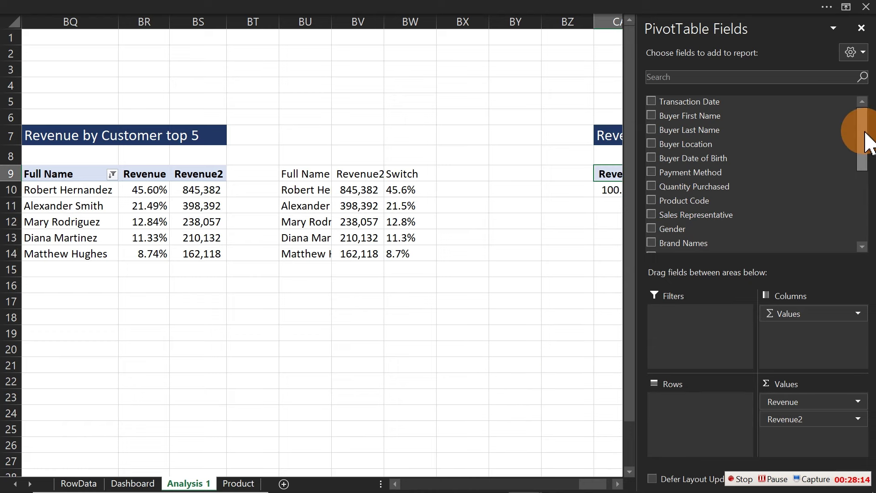
left_click_drag(675, 228, 675, 429)
left_click(535, 380)
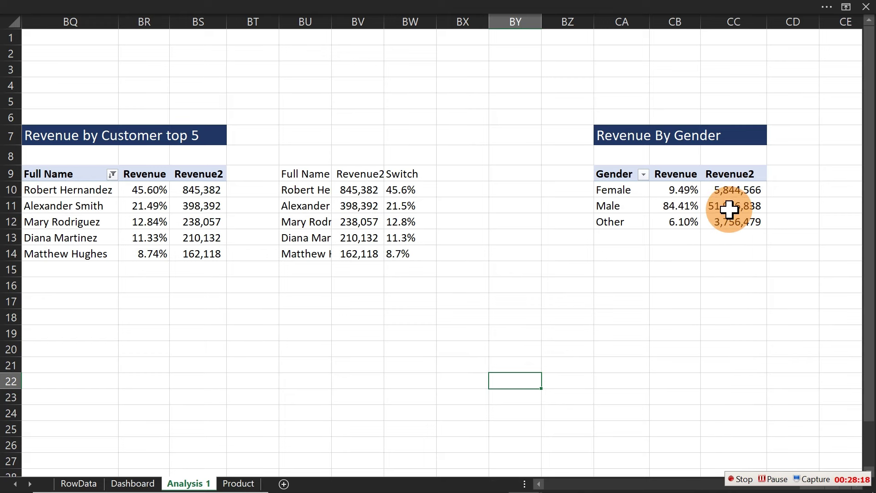
Step: Format the Revenue percentages in the gender pivot table (CB10:CB12) with one decimal place
mouse_move(729, 209)
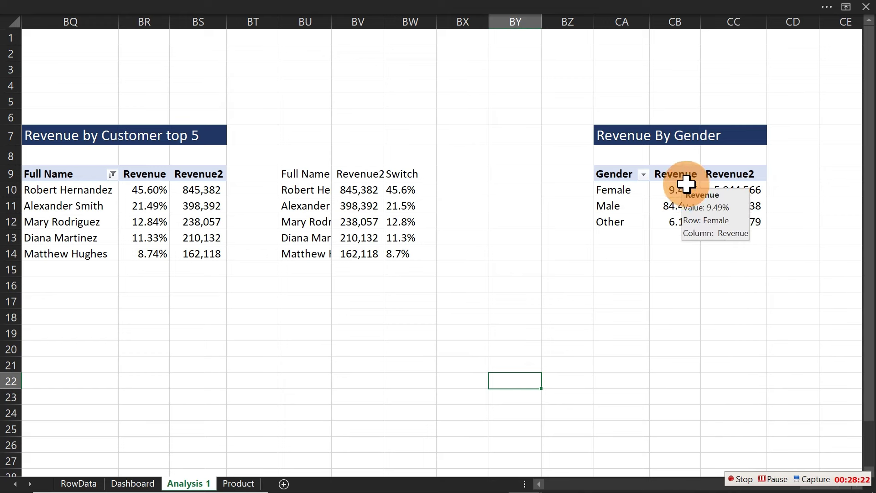
left_click_drag(677, 191, 690, 228)
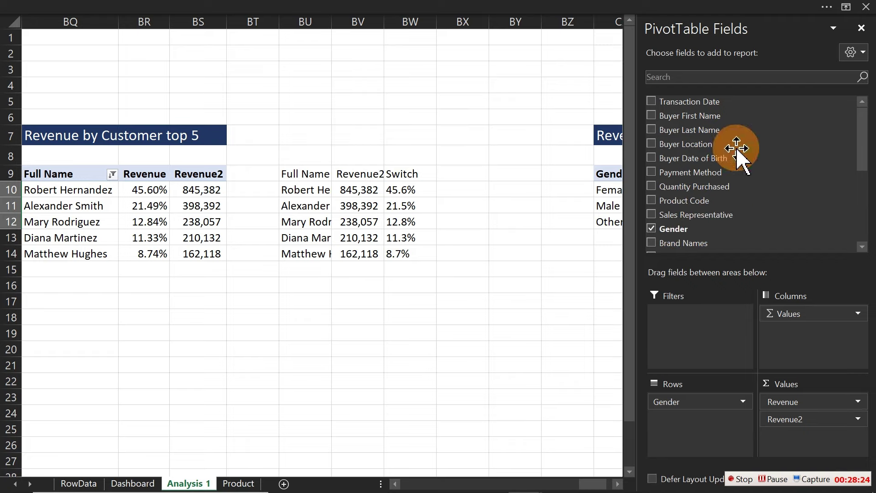
left_click(861, 27)
key("ctrl+1")
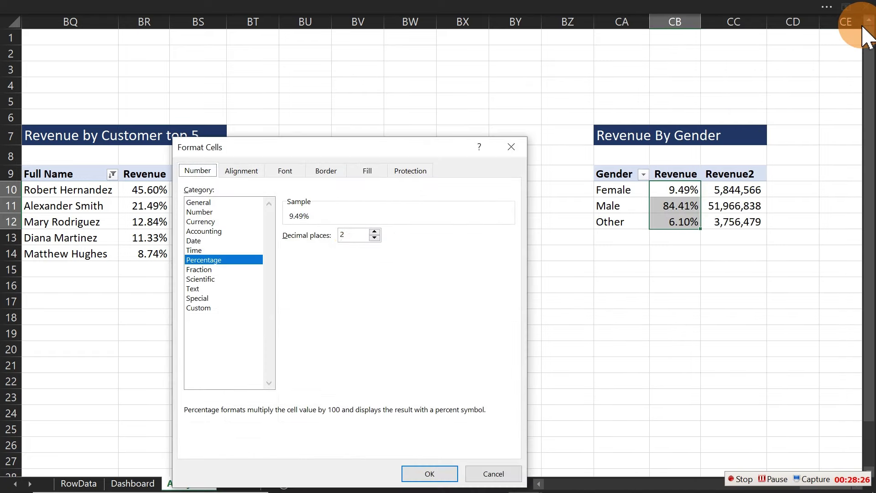
left_click(375, 238)
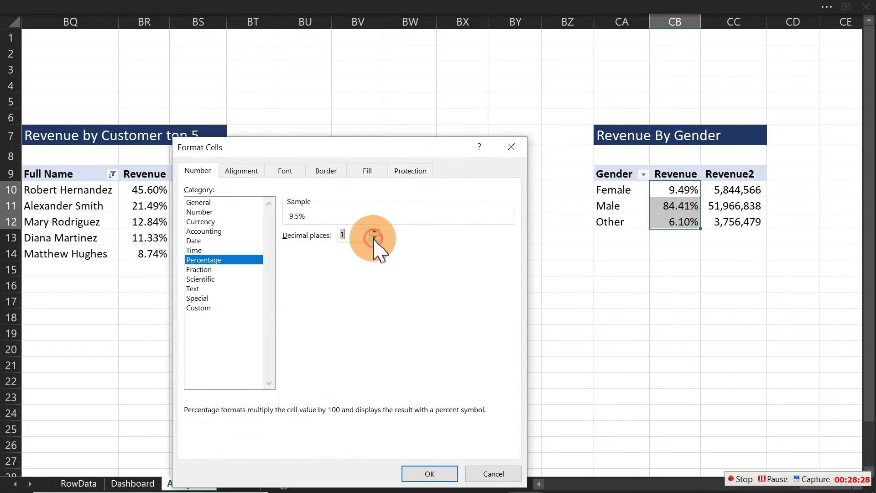
left_click(427, 475)
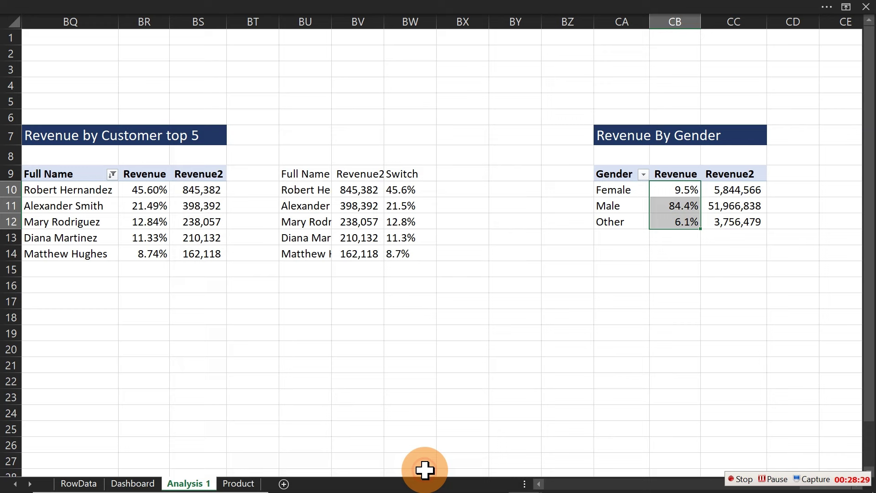
left_click(574, 290)
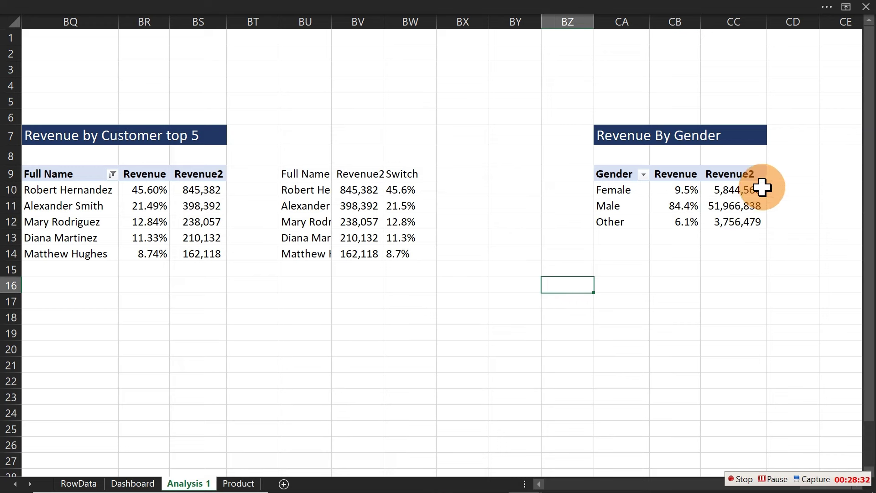
Step: Copy the full text of the Switch formula in cell BW10 of the customer table, leaving that cell as it is
mouse_move(763, 187)
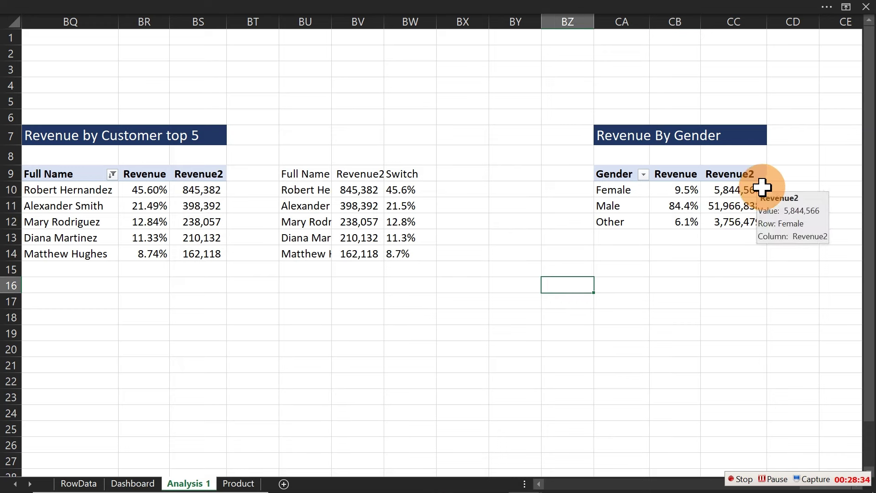
left_click(735, 191)
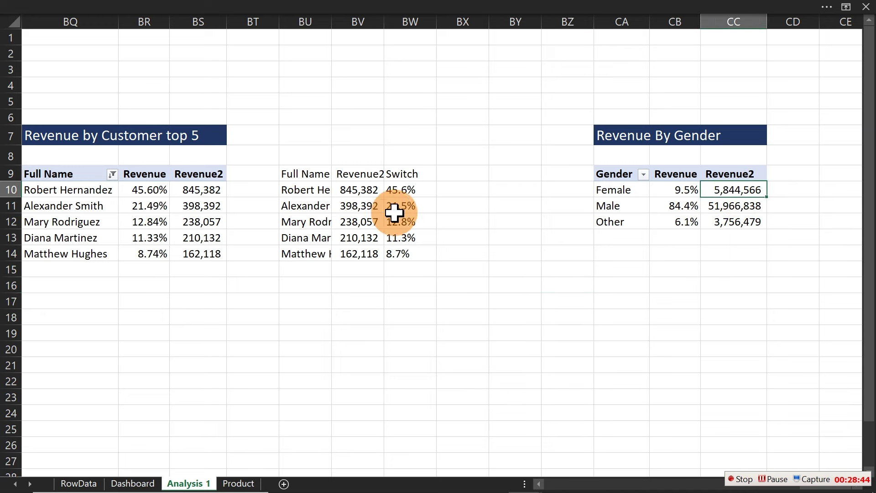
left_click(395, 194)
key("ctrl+Down")
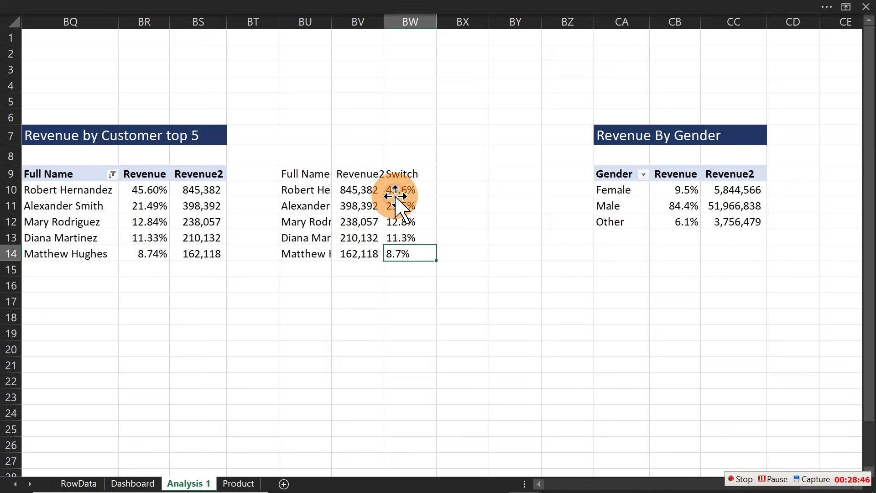
left_click(399, 192)
double_click(404, 188)
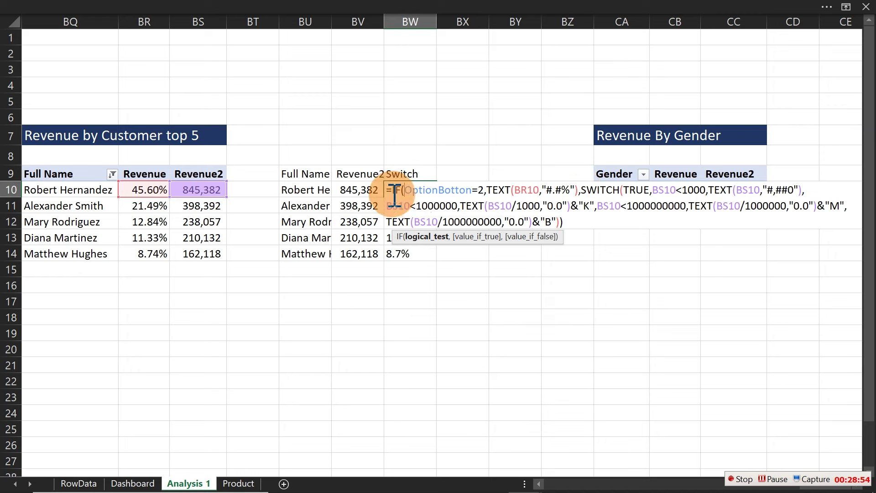
left_click(388, 191)
left_click_drag(388, 191, 561, 248)
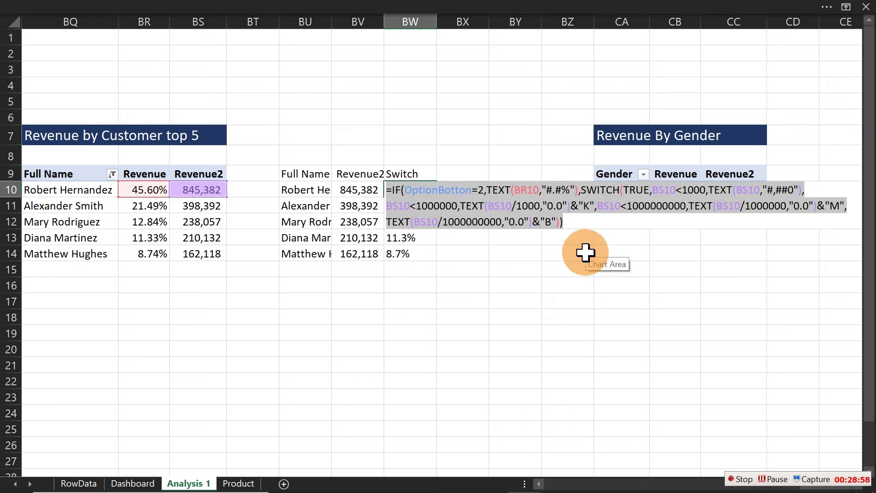
key("Escape")
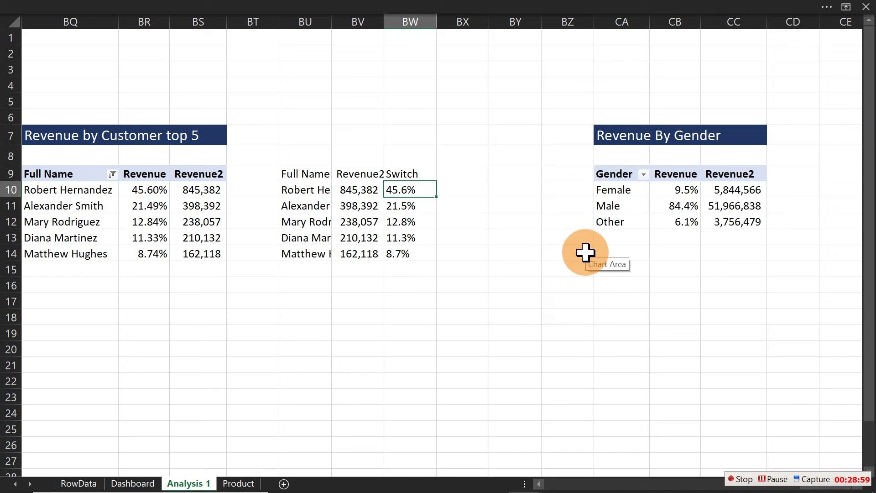
Step: Paste the copied formula into cell CD10, beside the Female row of the gender pivot table
left_click(779, 189)
key("Right")
key("Right")
key("Right")
key("Right")
key("Right")
key("Right")
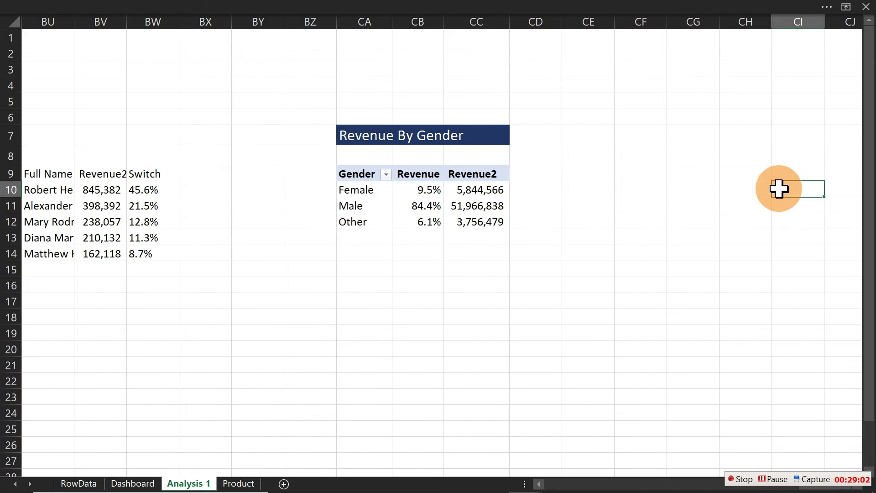
left_click(474, 190)
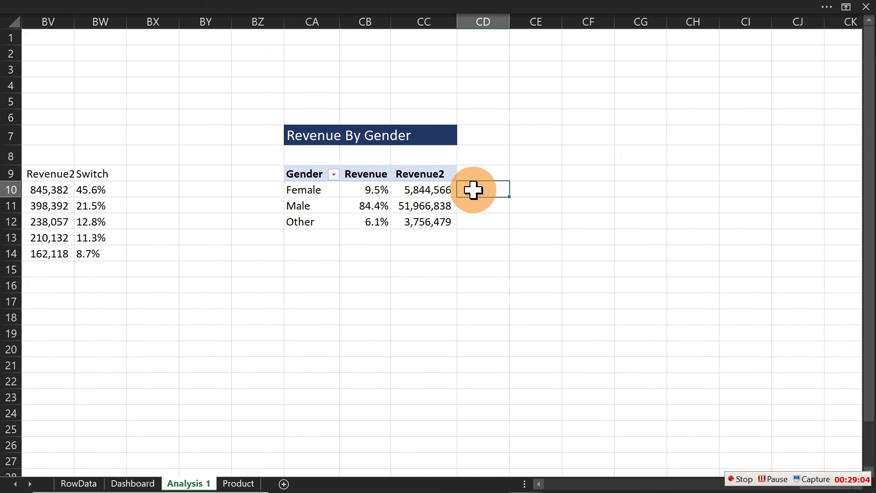
key("ctrl+v")
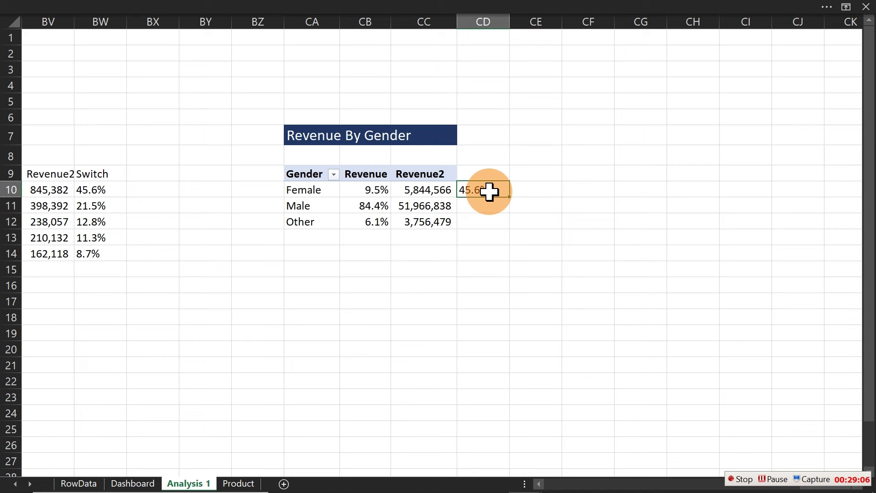
Step: Remove the IF(OptionBotton=2,TEXT(BR10,"#.#%"), part from the CD10 formula so it starts with =SWITCH
double_click(489, 190)
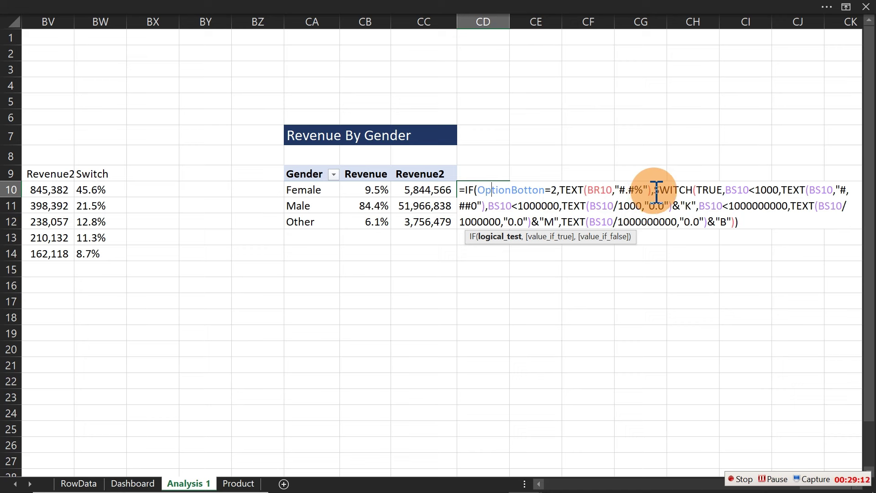
left_click_drag(655, 190, 470, 190)
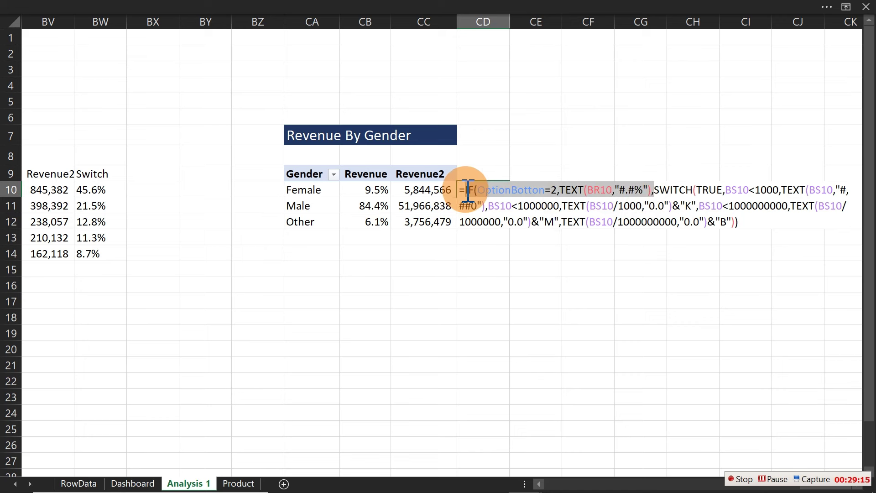
key("BackSpace")
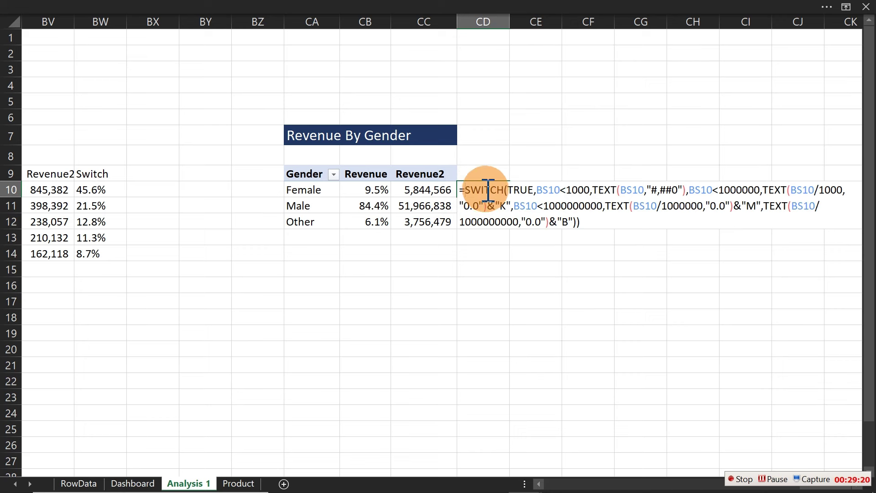
Step: Replace every BS10 reference in the CD10 SWITCH formula with CC10 and commit the formula
double_click(561, 190)
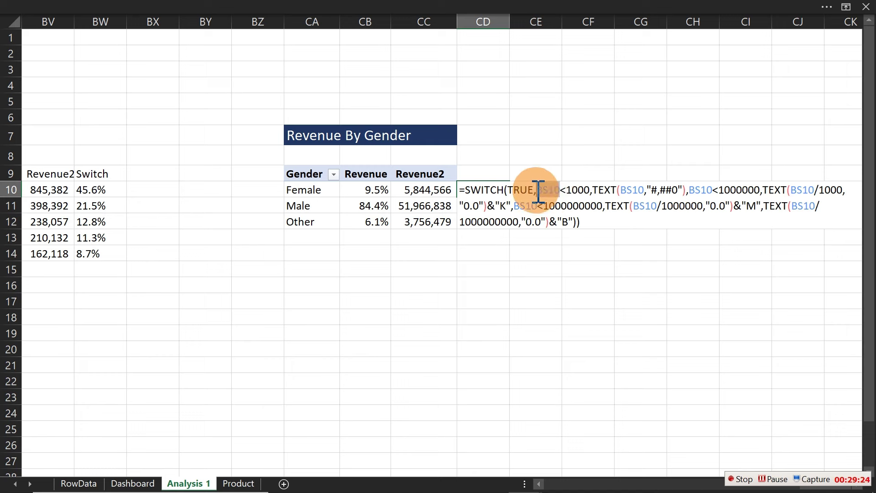
left_click(437, 190)
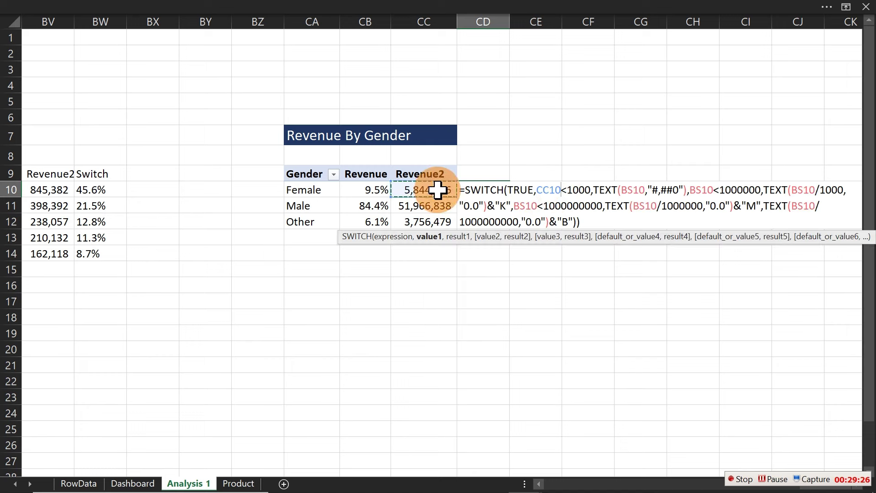
left_click_drag(562, 190, 541, 189)
key("ctrl+c")
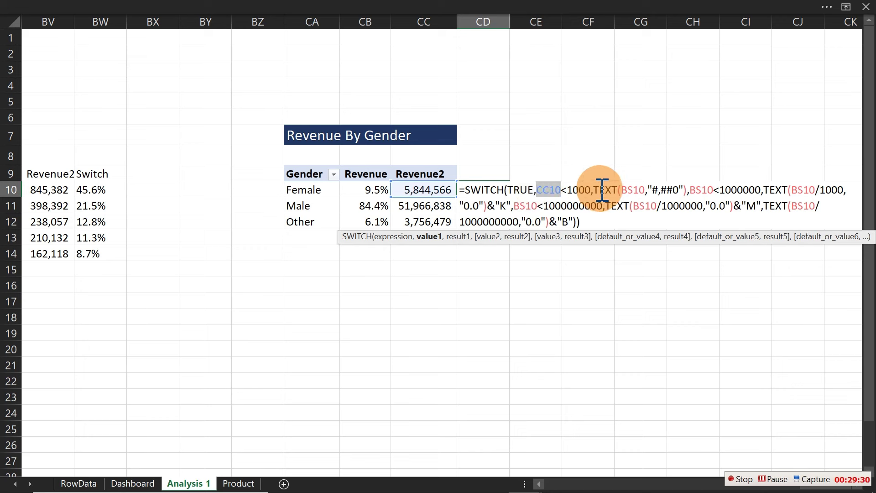
double_click(633, 190)
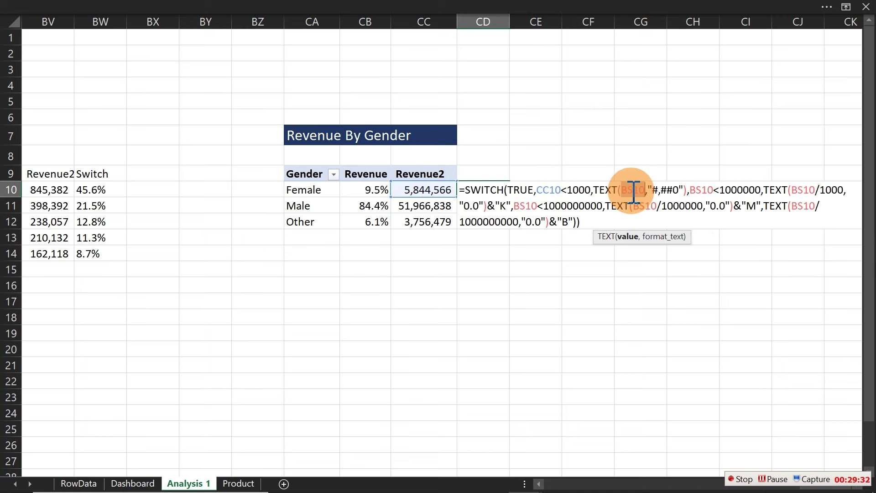
double_click(550, 190)
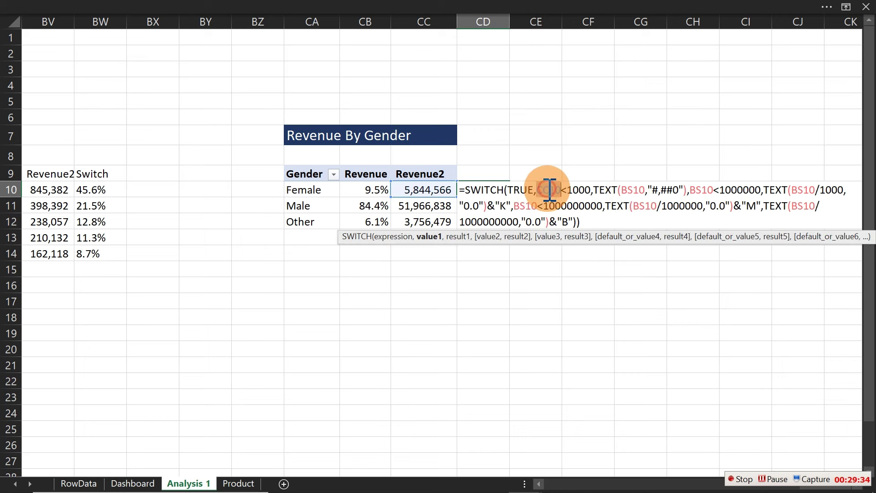
double_click(634, 190)
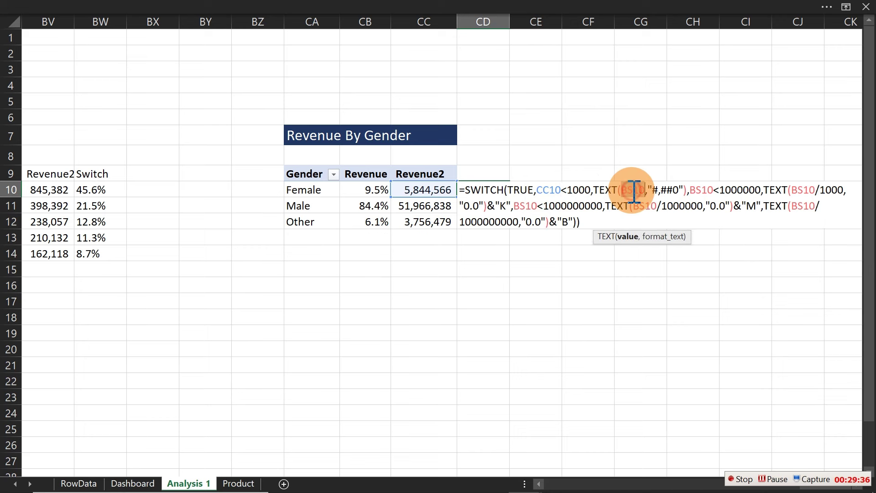
key("ctrl+v")
double_click(702, 189)
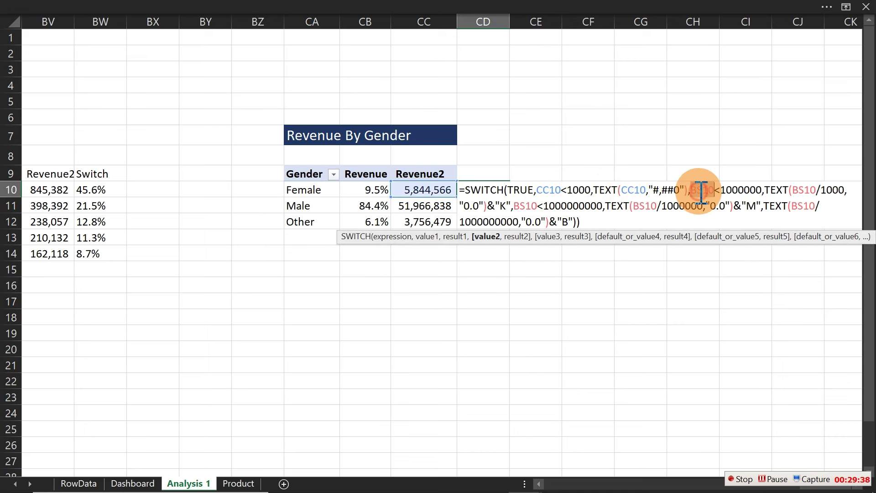
key("ctrl+v")
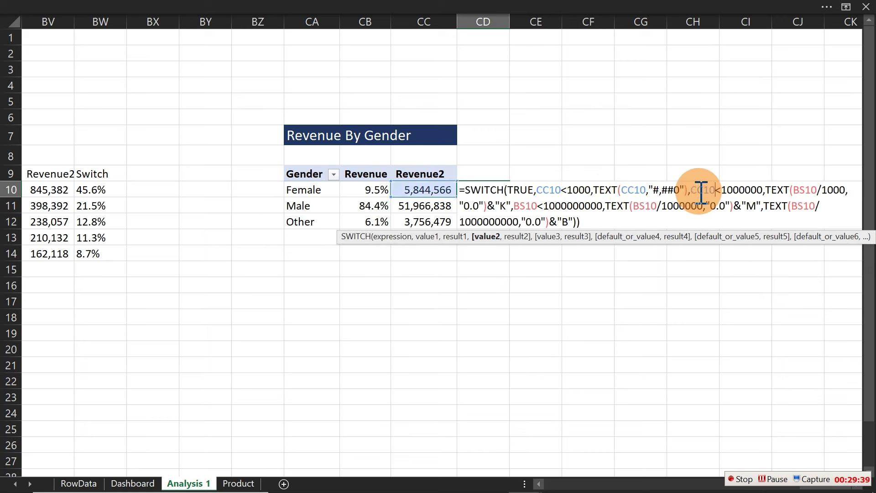
double_click(803, 190)
key("ctrl+v")
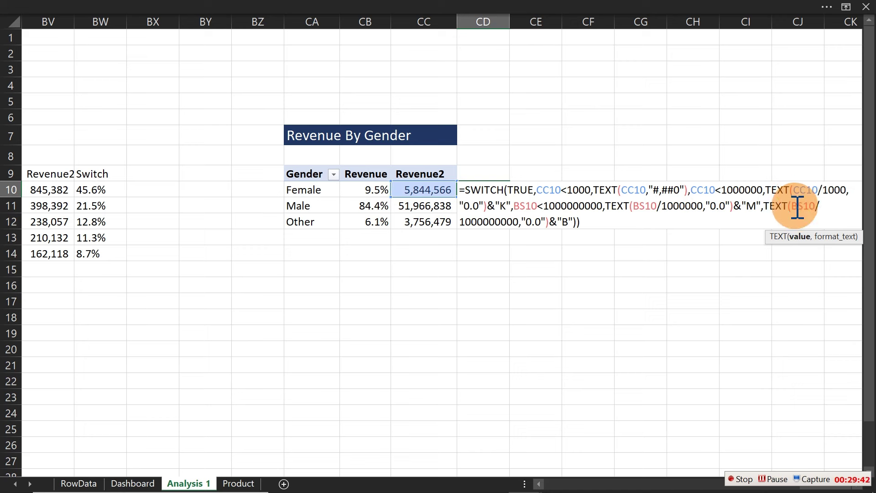
double_click(798, 207)
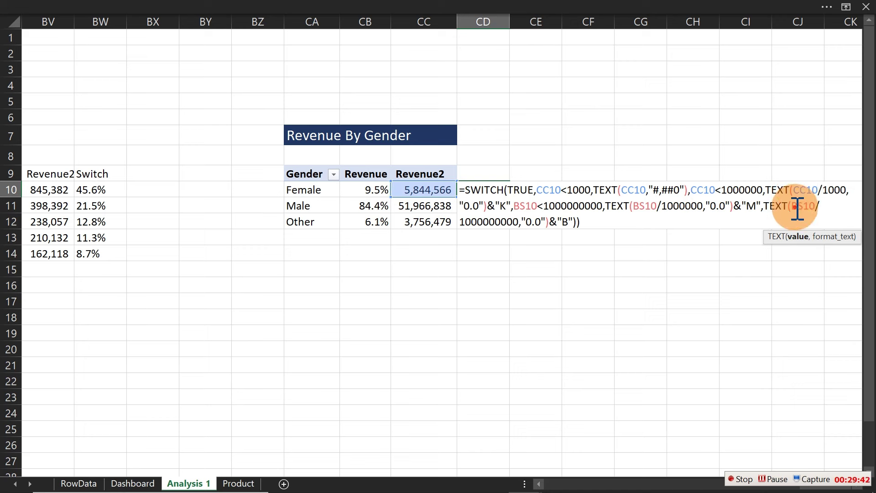
double_click(645, 206)
key("ctrl+v")
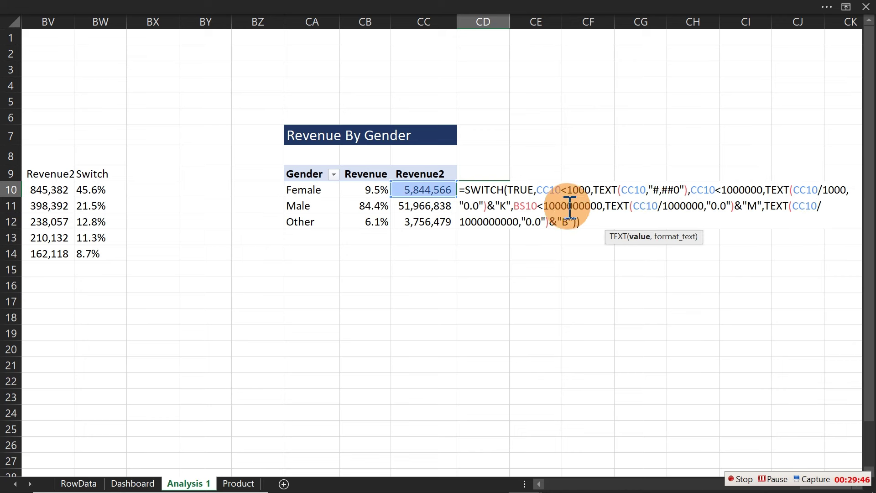
double_click(526, 206)
key("ctrl+v")
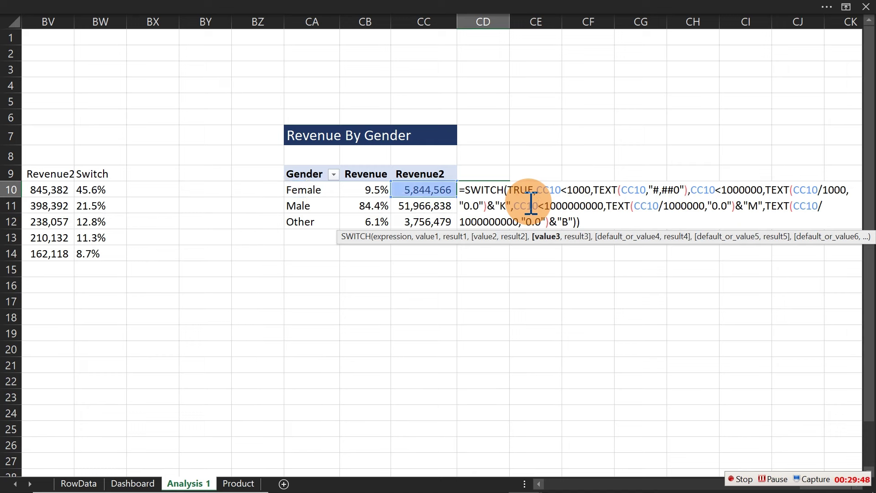
key("Return")
key("Return")
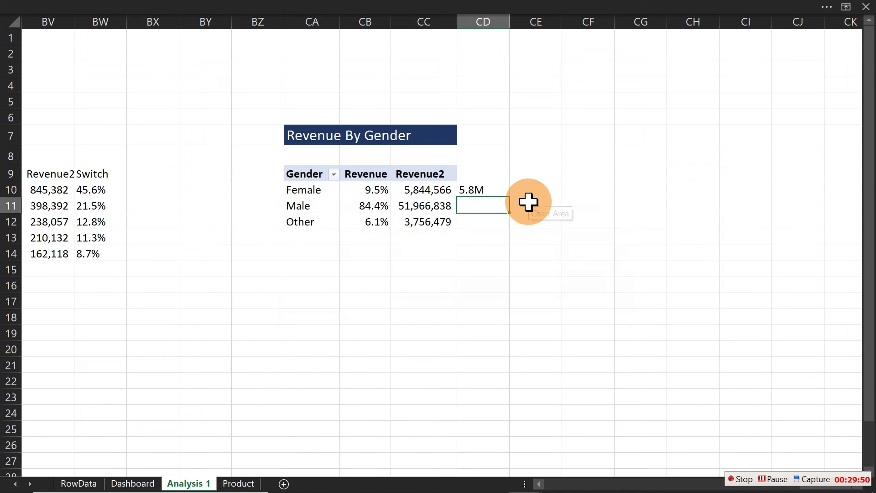
Step: Fill the CD10 formula down to CD12 for the Male and Other rows
left_click(500, 190)
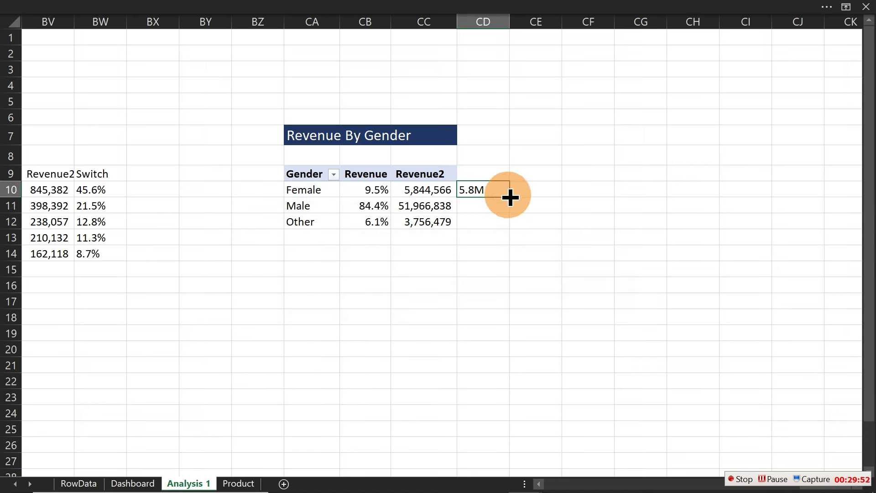
left_click_drag(509, 196, 505, 229)
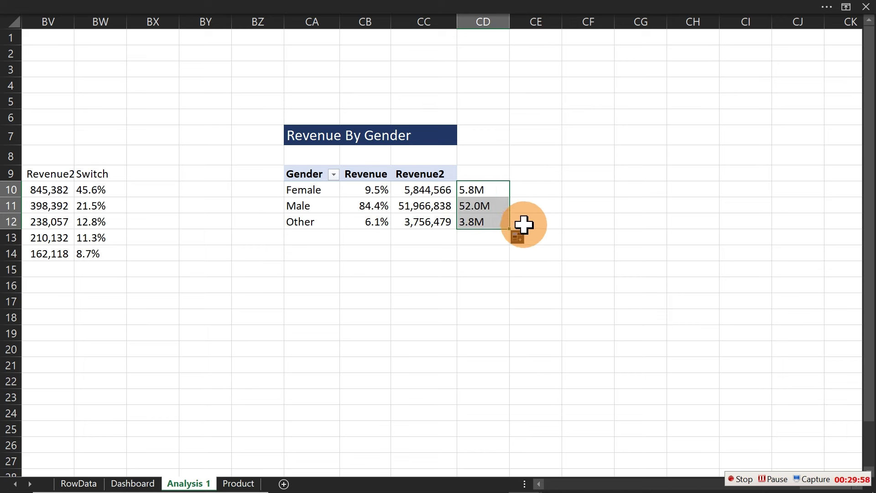
mouse_move(417, 201)
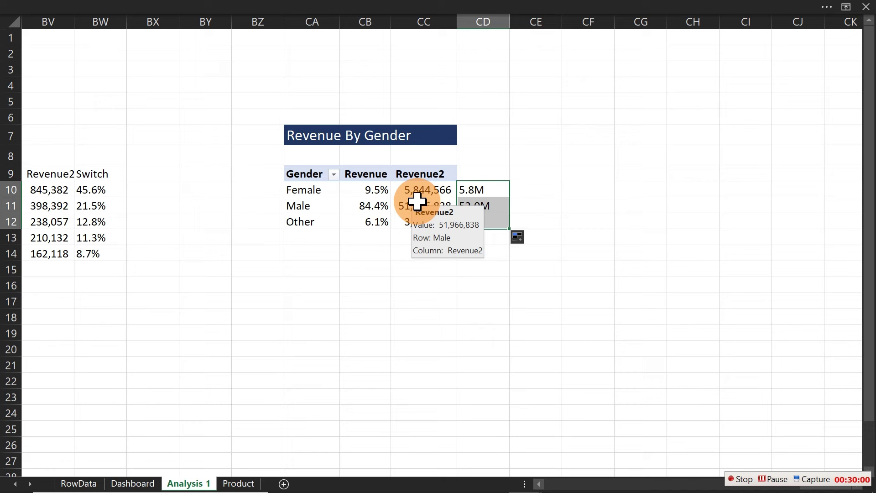
Step: On the Dashboard sheet, duplicate the Female legend label and place the copy just below the Other label
left_click(134, 484)
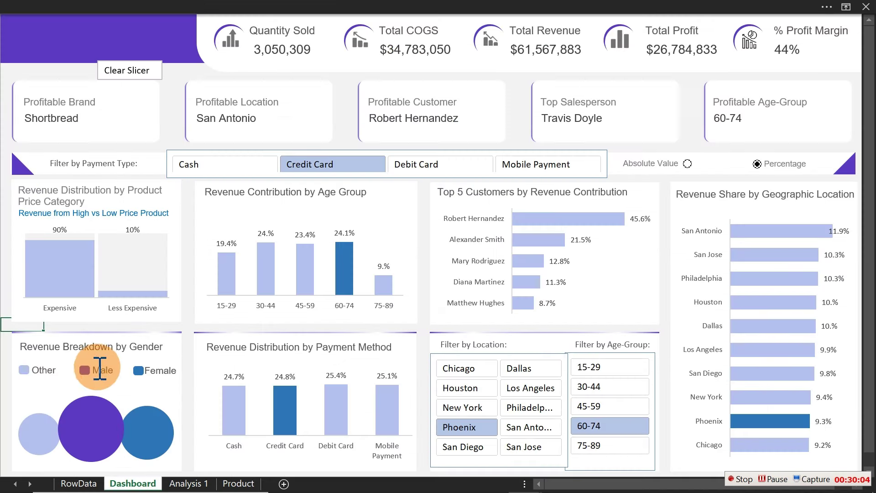
left_click(167, 373)
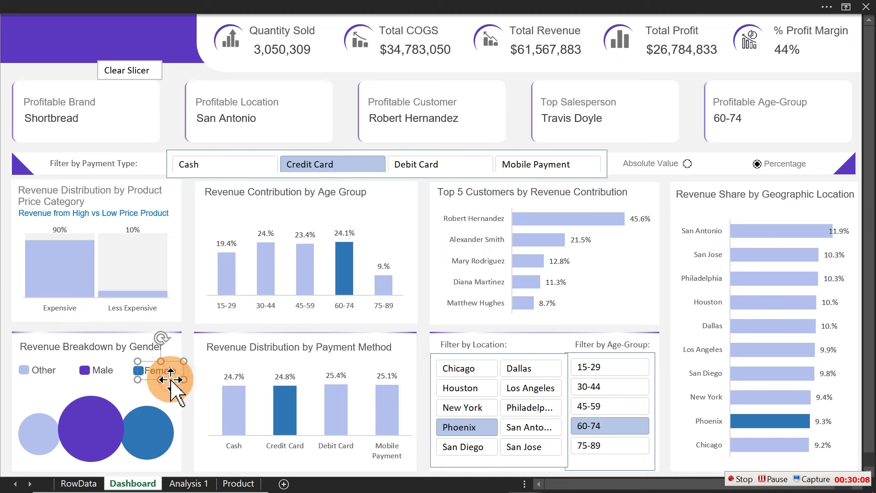
left_click_drag(171, 379, 48, 391)
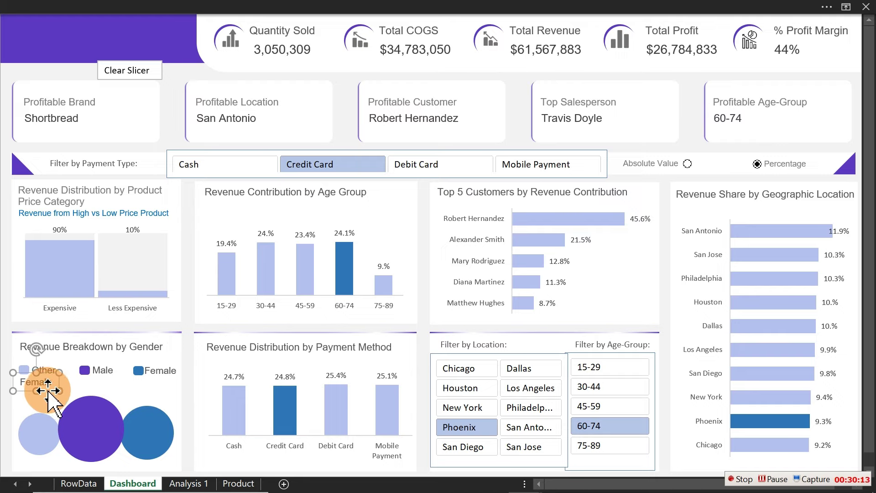
Step: Turn on the display of the formula bar for the workbook
left_click(365, 5)
left_click(387, 35)
left_click(215, 63)
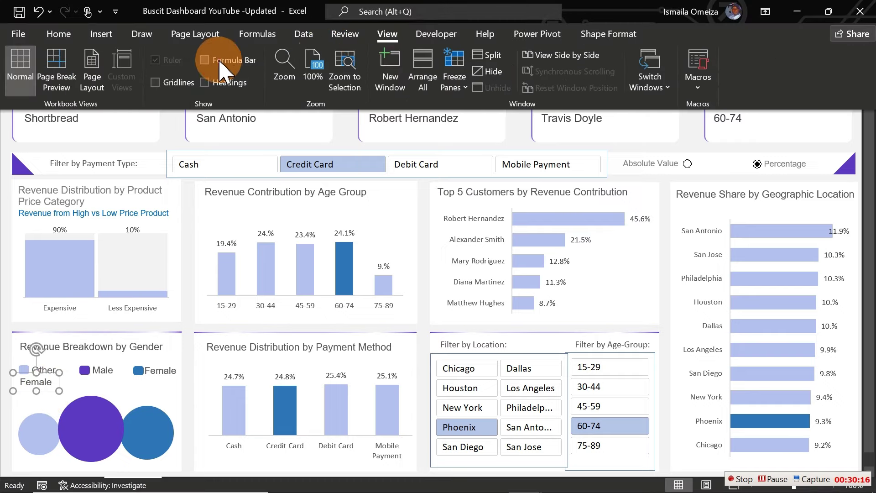
Step: Link the copied text box under the Other legend entry to cell CD12 on the Analysis 1 sheet
left_click(258, 43)
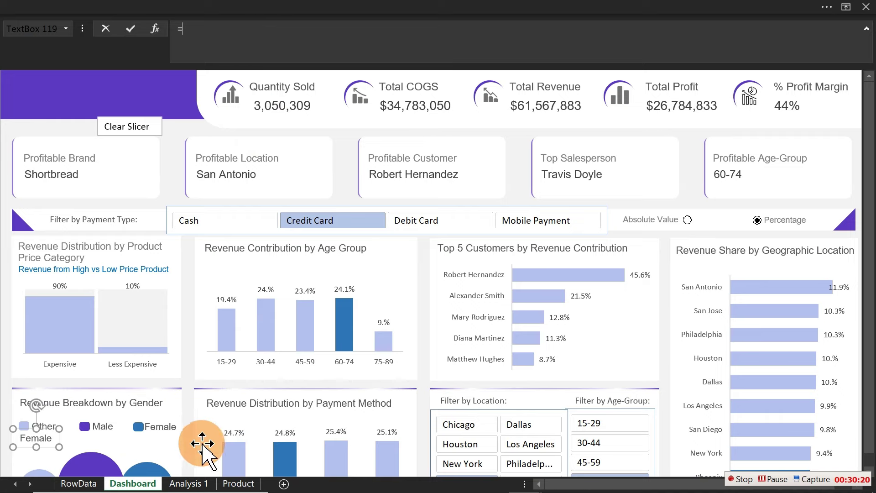
left_click(187, 484)
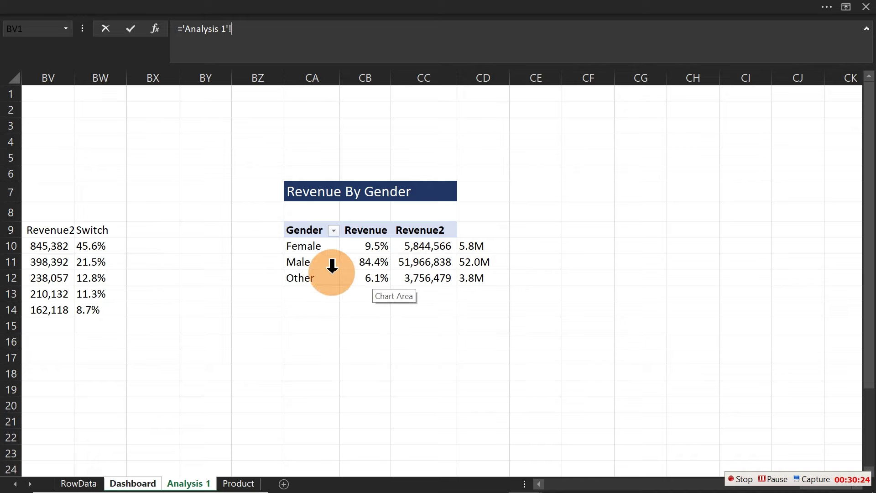
left_click(475, 278)
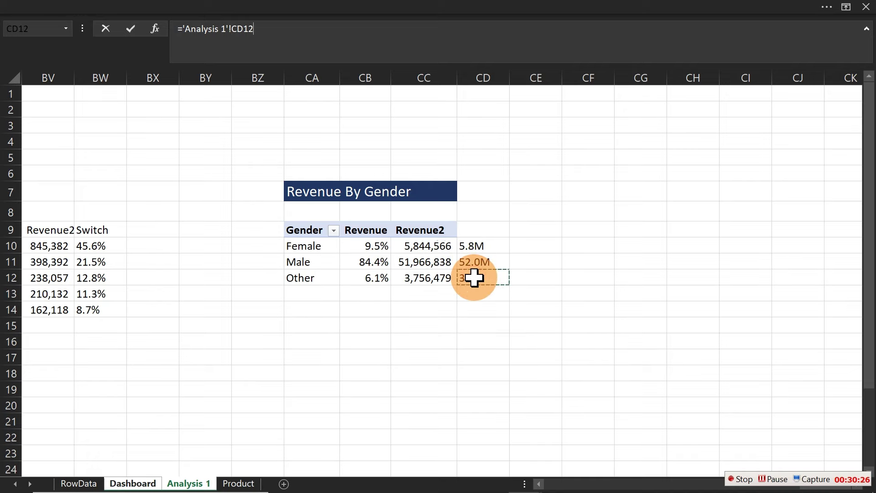
key("Return")
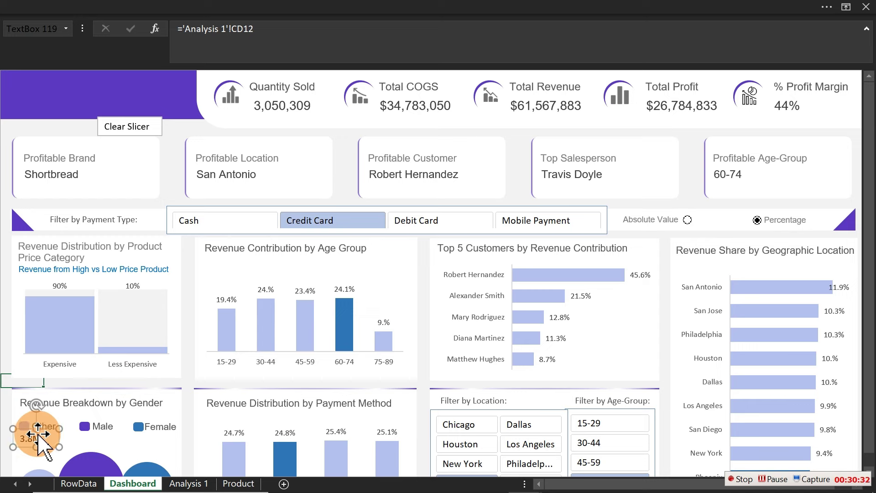
Step: Enlarge the value label's box under Other, set its font size to 12 and align it beneath the legend entry
left_click(60, 446)
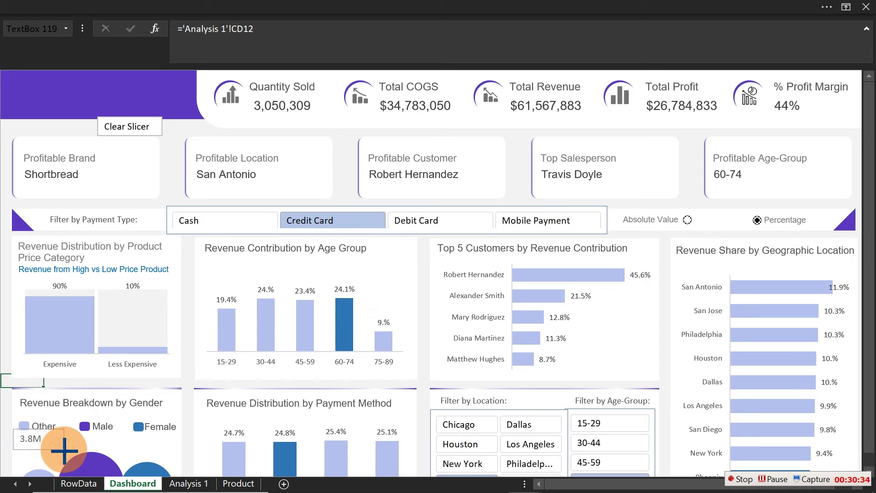
left_click(61, 448)
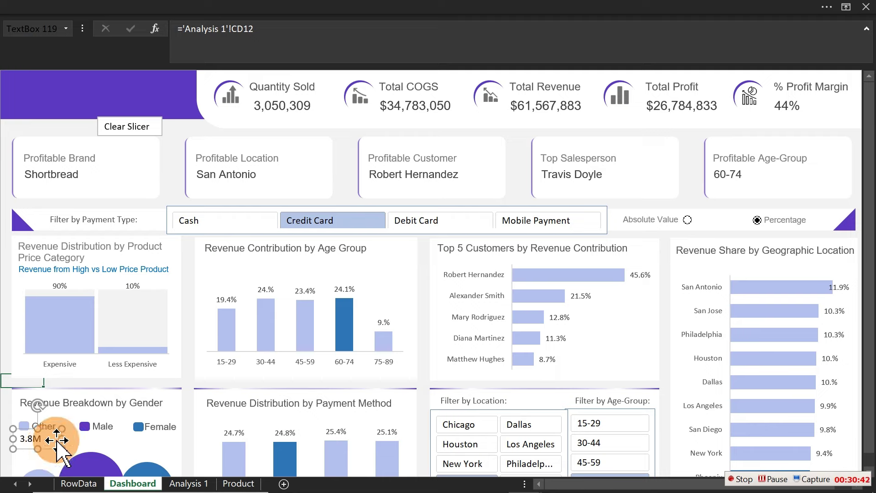
left_click(106, 5)
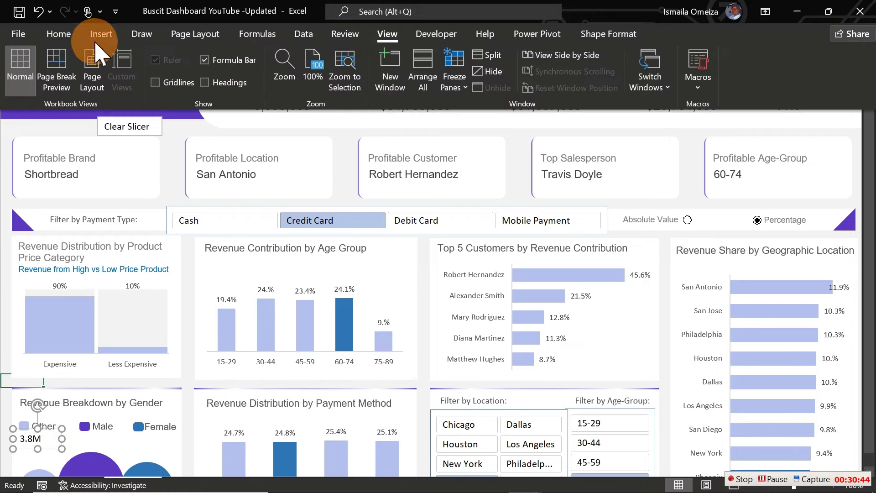
left_click(58, 34)
left_click(188, 60)
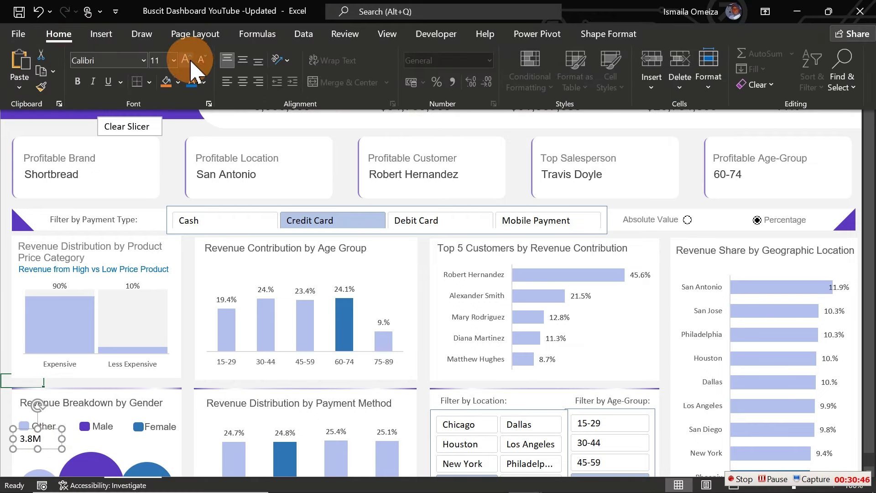
left_click(50, 442)
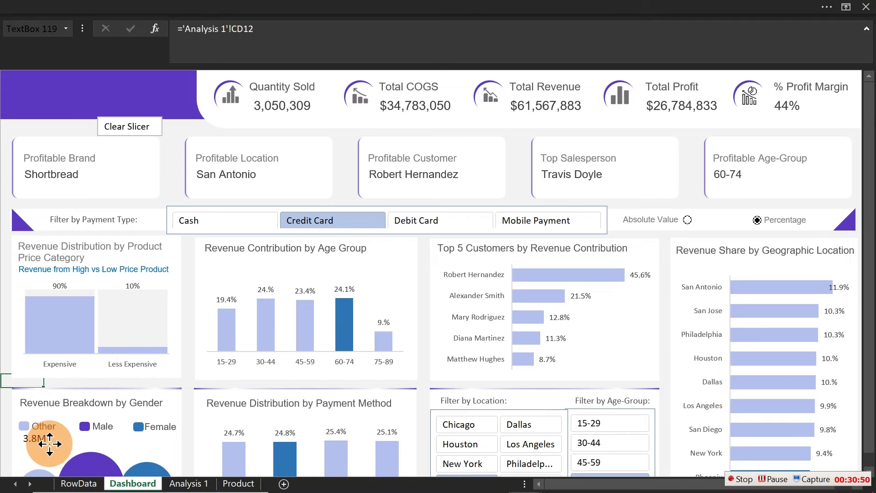
left_click_drag(49, 444, 47, 443)
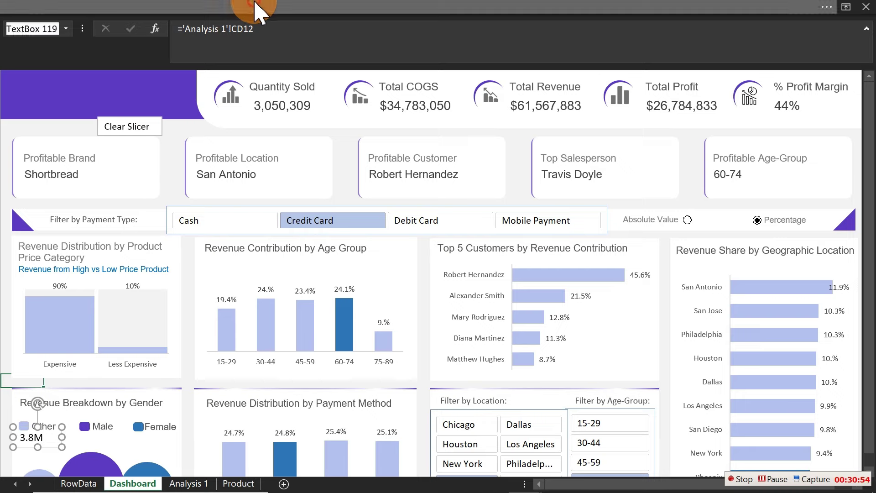
Step: Try a blue-gray and a light blue theme font color on the value label under Other
left_click(260, 7)
left_click(203, 82)
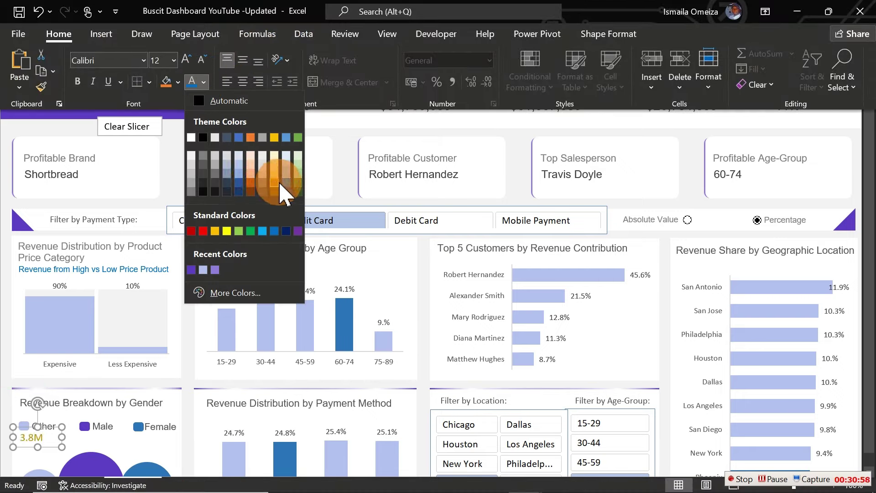
left_click(229, 174)
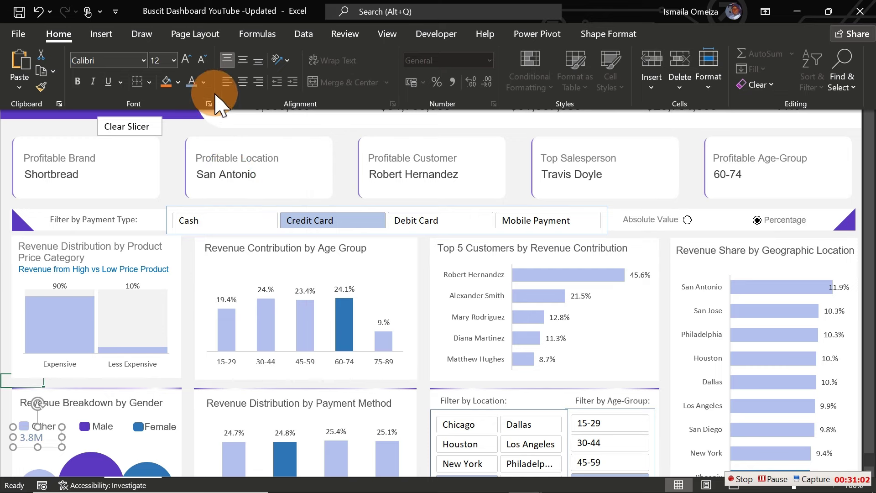
left_click(204, 83)
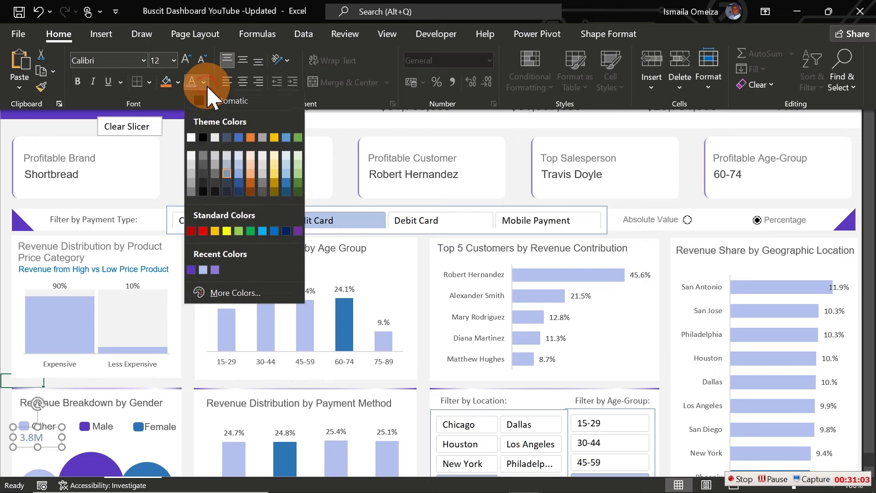
left_click(239, 173)
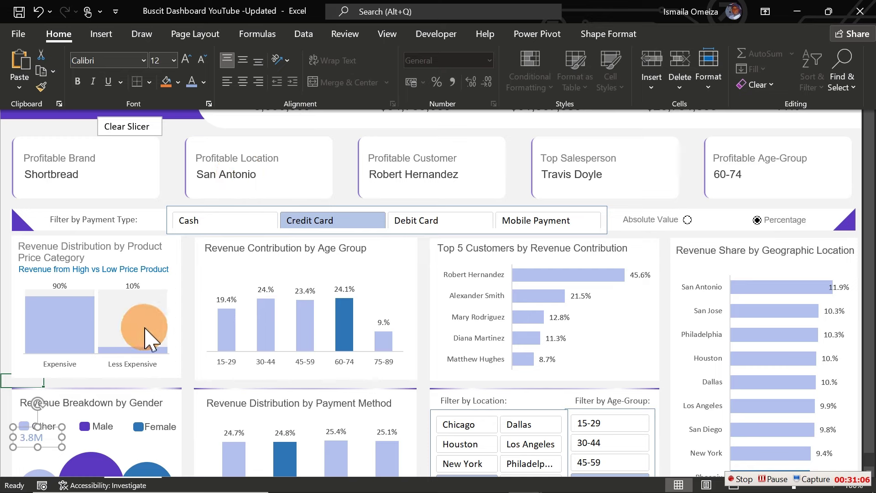
Step: Set the font color of the value label under Other to a dark blue theme shade
left_click(204, 83)
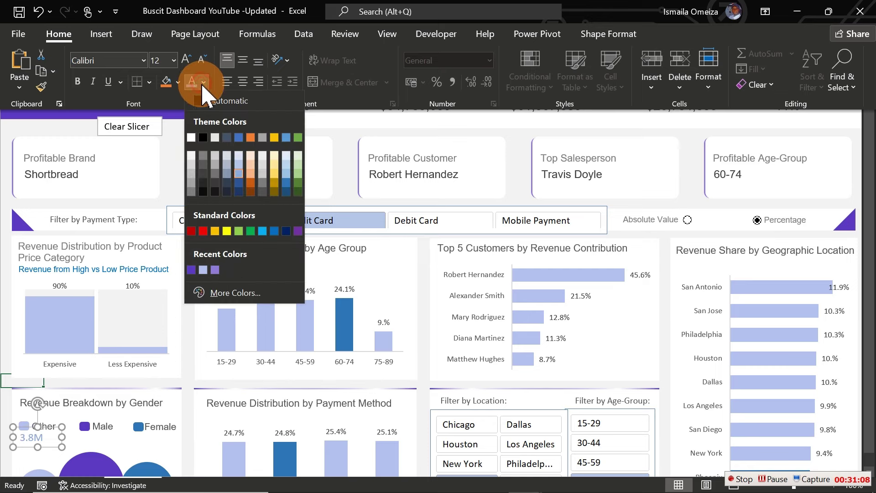
left_click(239, 188)
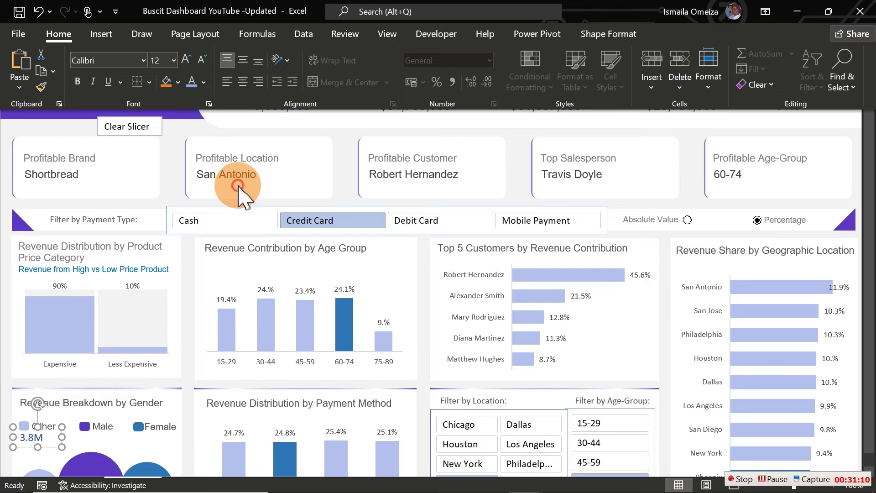
left_click(69, 456)
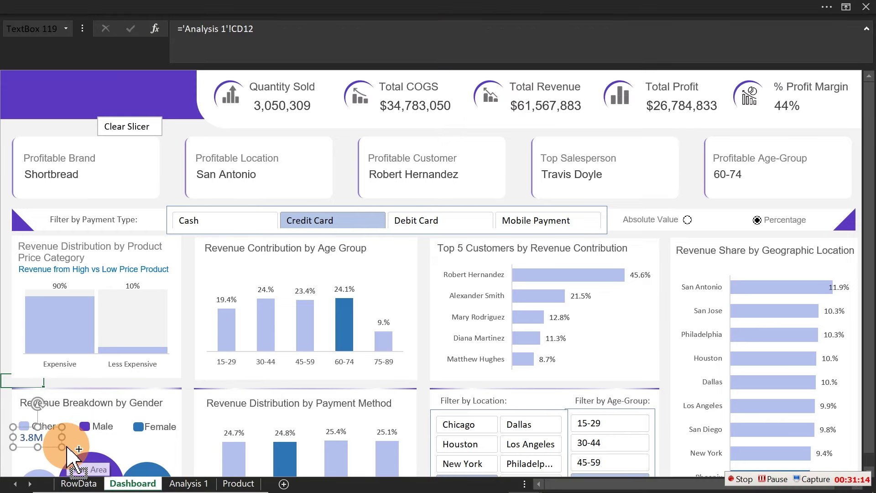
Step: Copy the Other value label to below the Male legend entry and link the copy to cell CD11 on Analysis 1
left_click_drag(51, 450, 106, 440)
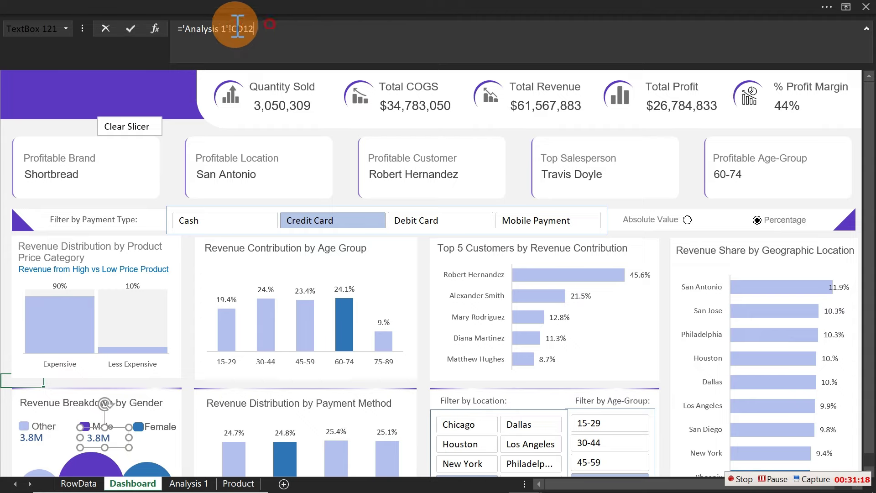
left_click(189, 30)
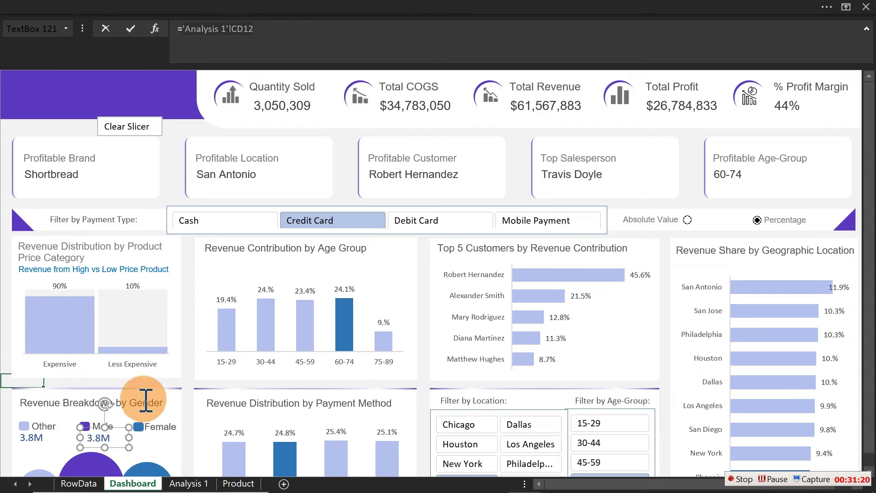
left_click(184, 484)
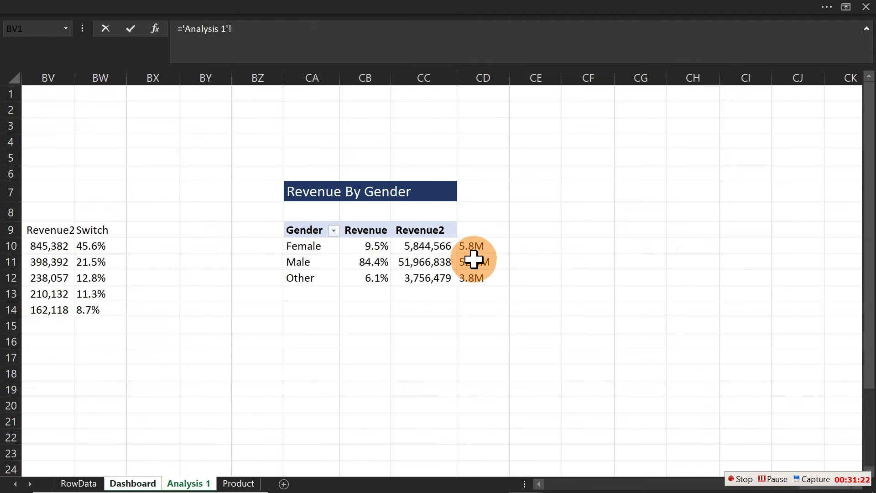
key("Return")
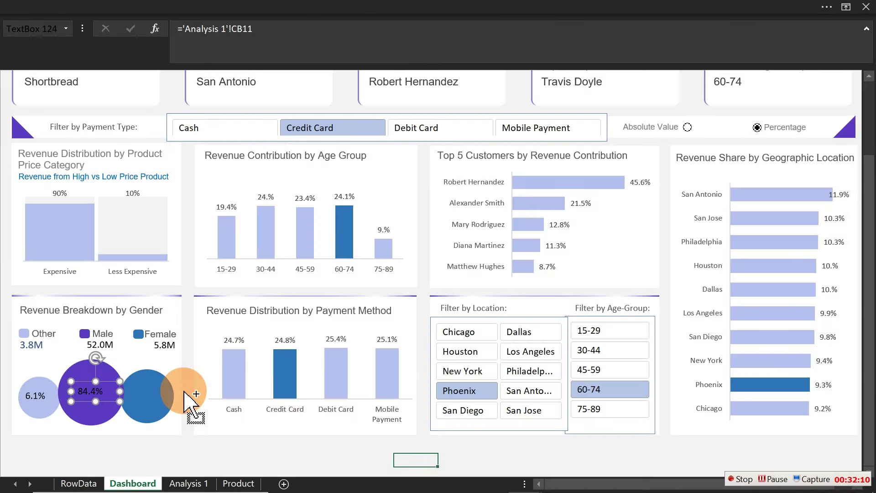
Step: Copy the Male circle's percentage label onto the Female circle and link the copy to cell CB10 on Analysis 1
left_click(183, 392)
left_click_drag(184, 391, 149, 399)
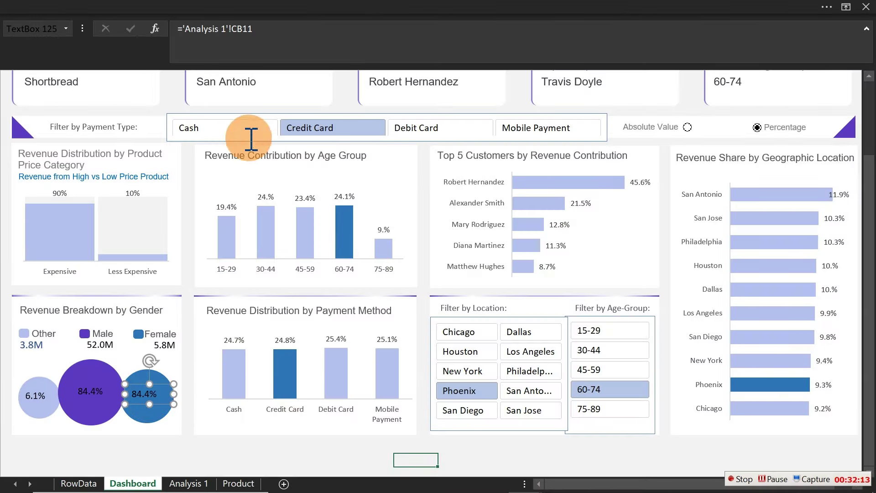
left_click_drag(273, 28, 181, 33)
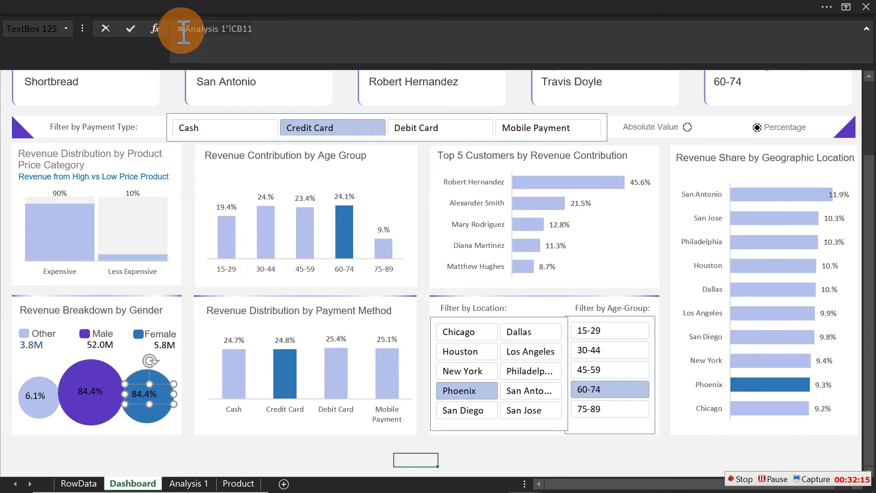
left_click(184, 483)
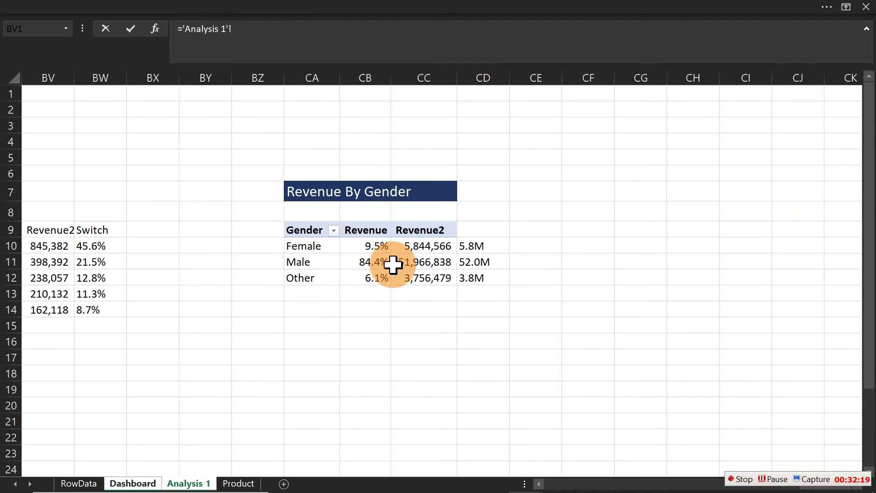
key("Return")
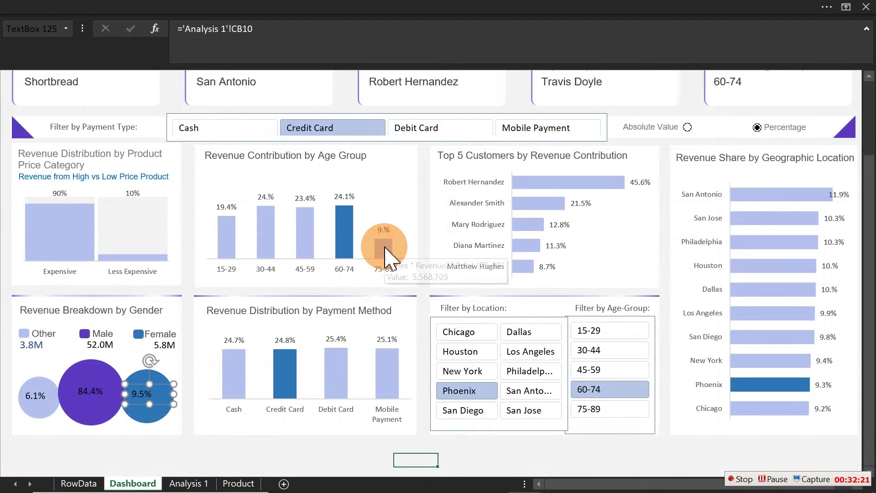
left_click(147, 393)
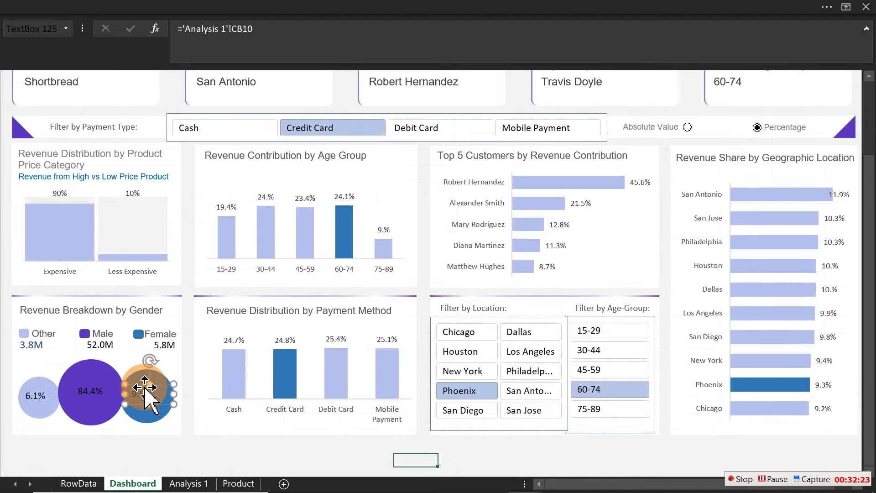
Step: Make the Male circle's percentage label white, enlarge its font and recenter it inside the circle
left_click(92, 392)
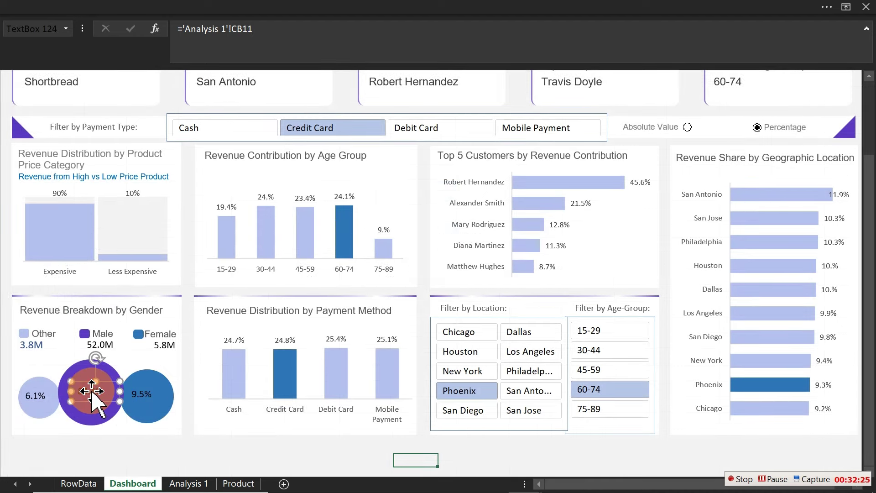
left_click(145, 7)
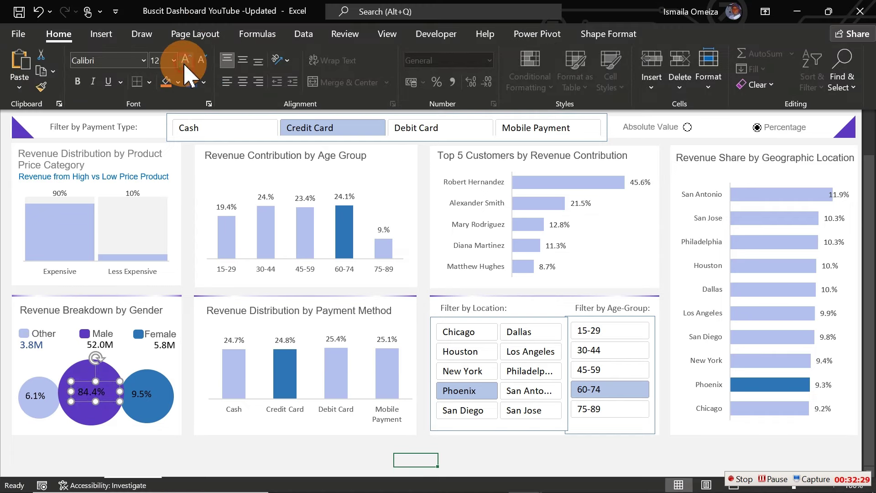
left_click(204, 82)
left_click(191, 138)
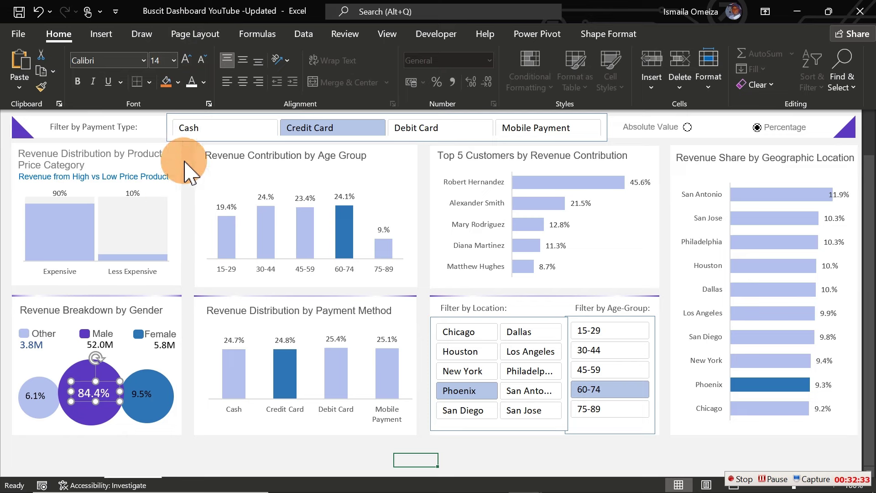
left_click(186, 59)
mouse_move(89, 388)
left_mouse_down()
mouse_move(67, 381)
mouse_move(95, 401)
left_mouse_up()
key("ctrl+shift+F1")
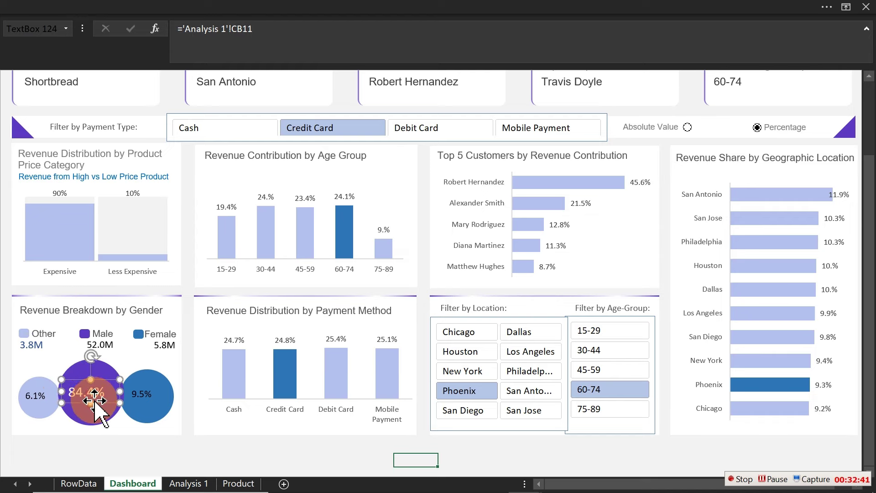
Step: Set the Other circle's percentage label to font size 12 and reposition it at the center of the circle
left_click(39, 397)
left_click(209, 11)
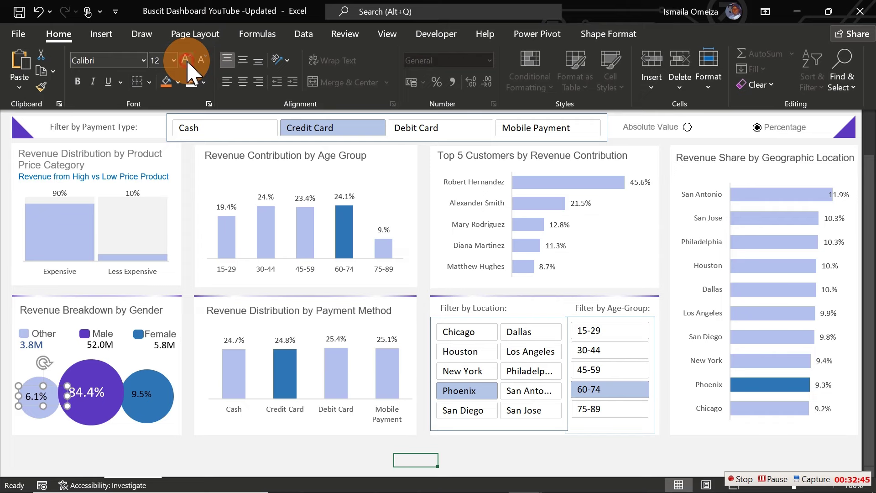
left_click(68, 396)
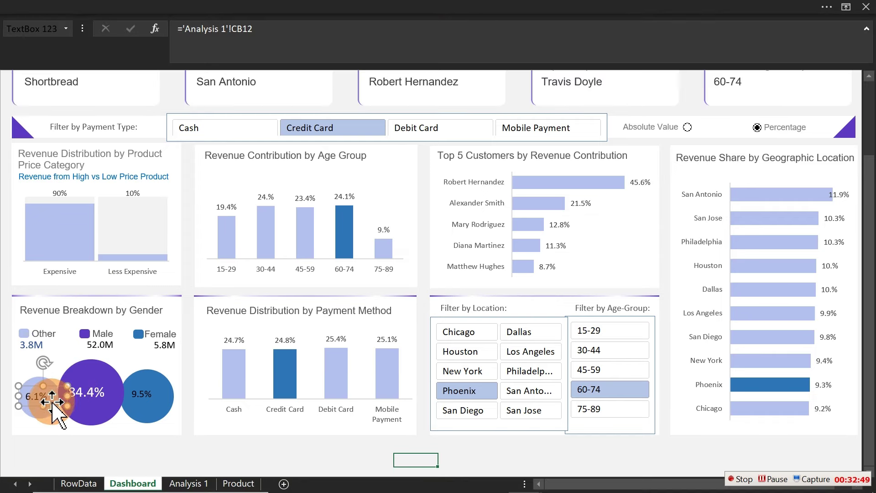
mouse_move(52, 402)
left_mouse_down()
mouse_move(67, 404)
mouse_move(41, 400)
left_mouse_up()
Step: Set the Female circle's percentage label to white at font size 16 and recenter it inside the circle
left_click(139, 396)
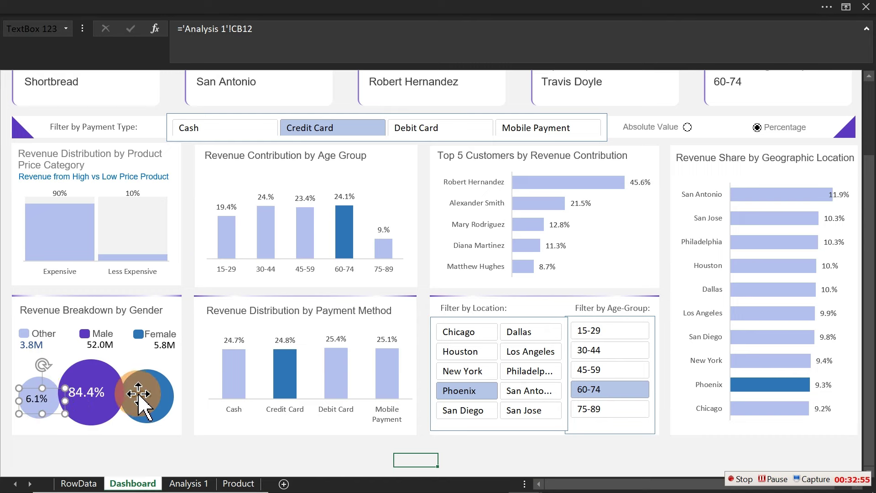
left_click(146, 8)
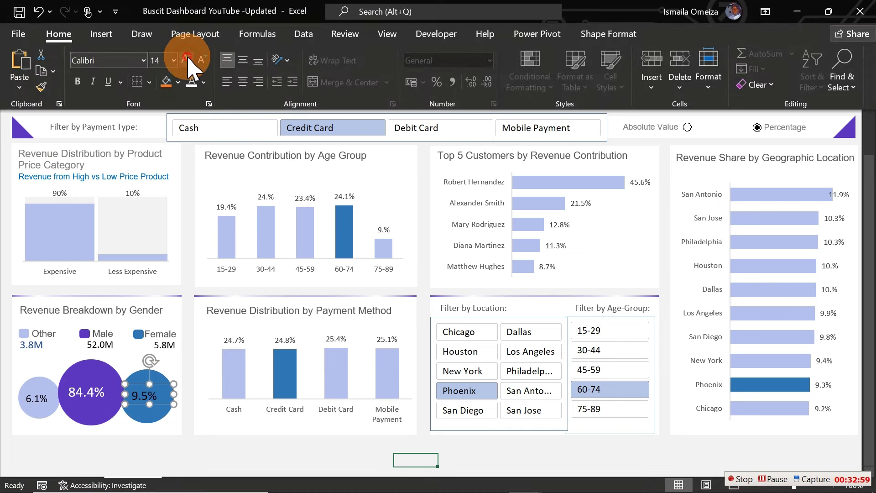
left_click(187, 61)
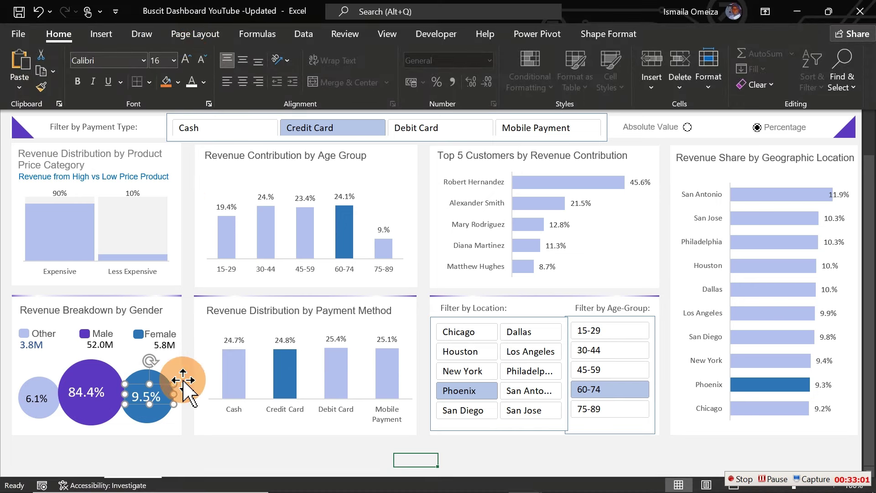
left_click(176, 382)
left_click_drag(175, 382, 166, 400)
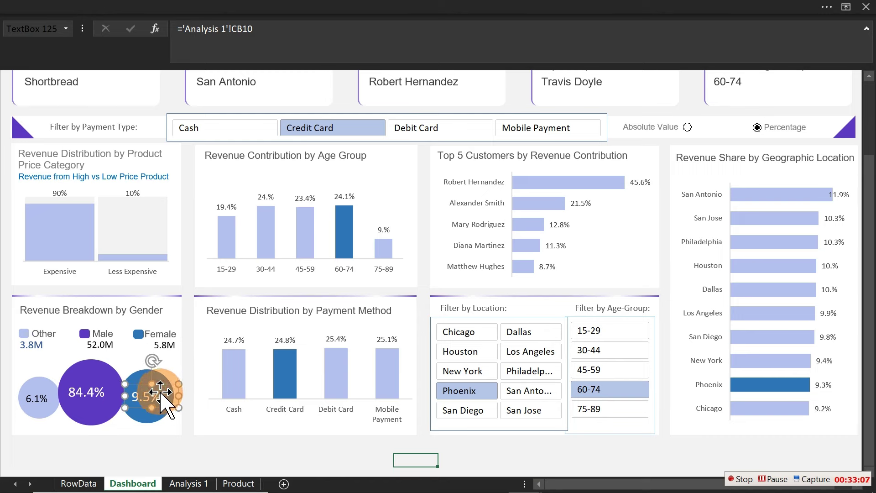
Step: Hide the formula bar on the Dashboard sheet
left_click(240, 460)
left_click_drag(874, 274, 872, 122)
left_click(320, 10)
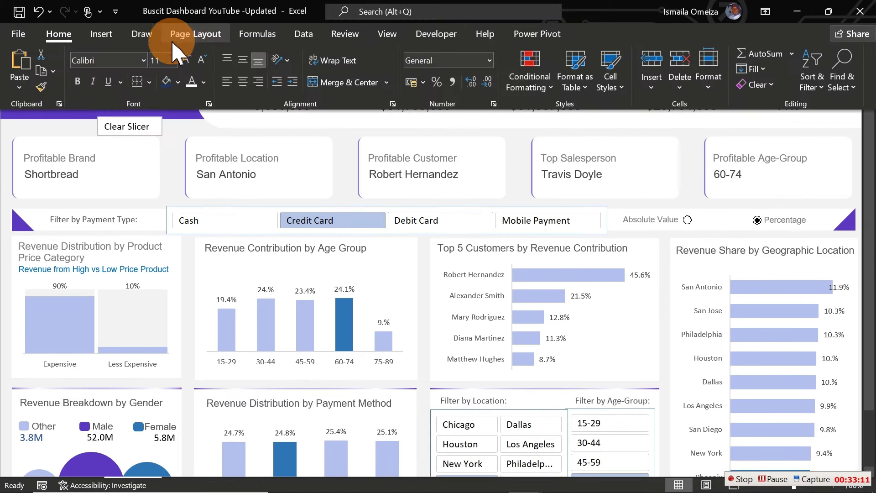
left_click(387, 33)
left_click(235, 68)
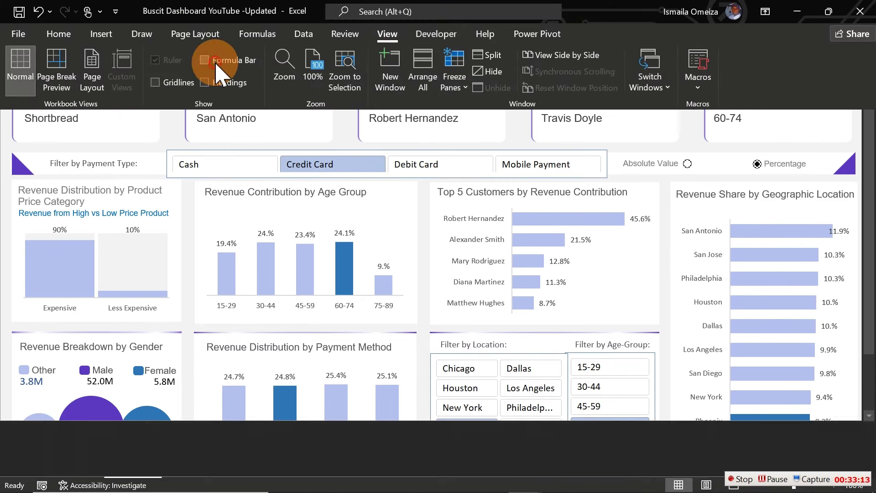
Step: Duplicate the first light slicer style for the location slicer and name the copy MyStyle
left_click(174, 137)
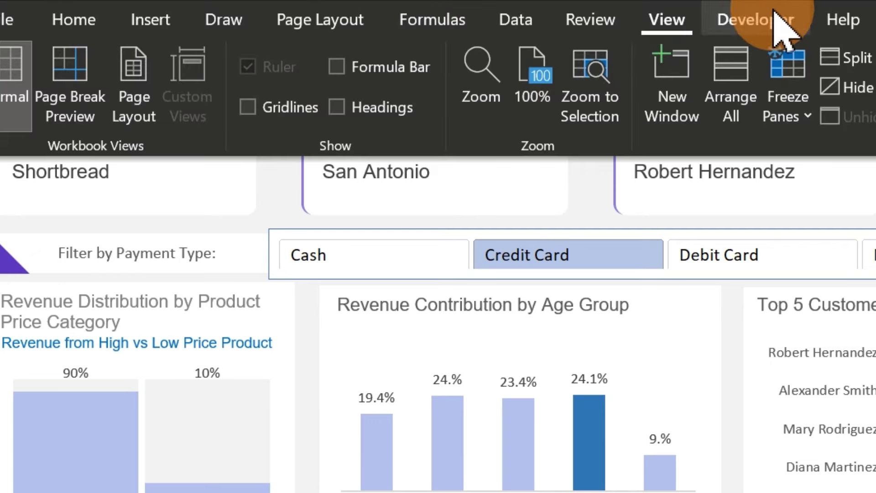
left_click(873, 19)
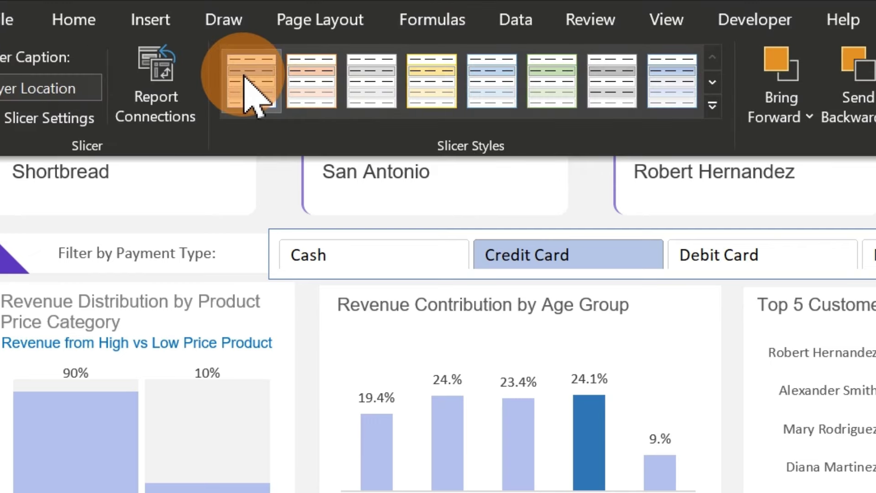
right_click(244, 79)
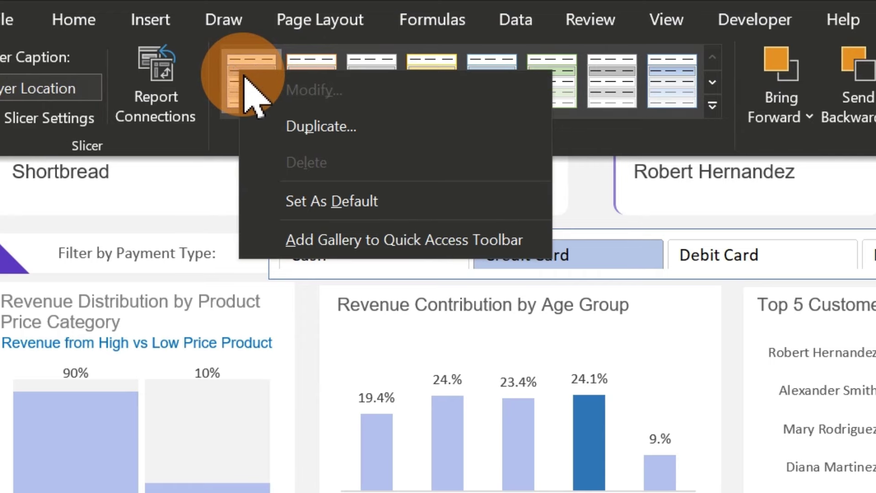
left_click(320, 126)
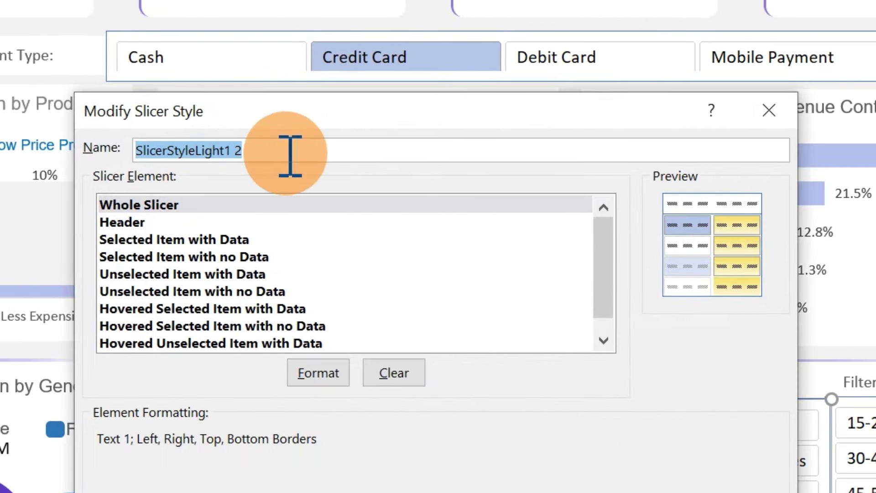
type("MyStyle")
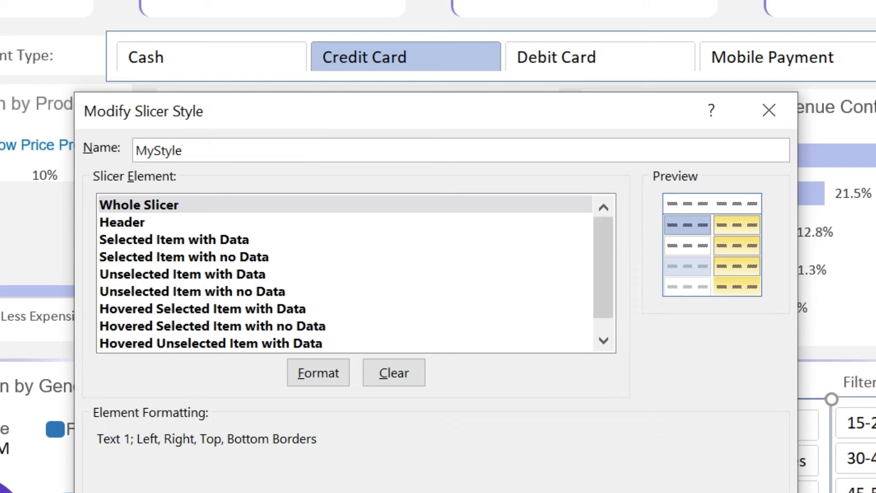
Step: Format the Whole Slicer element of MyStyle with no borders and a white fill
left_click(218, 205)
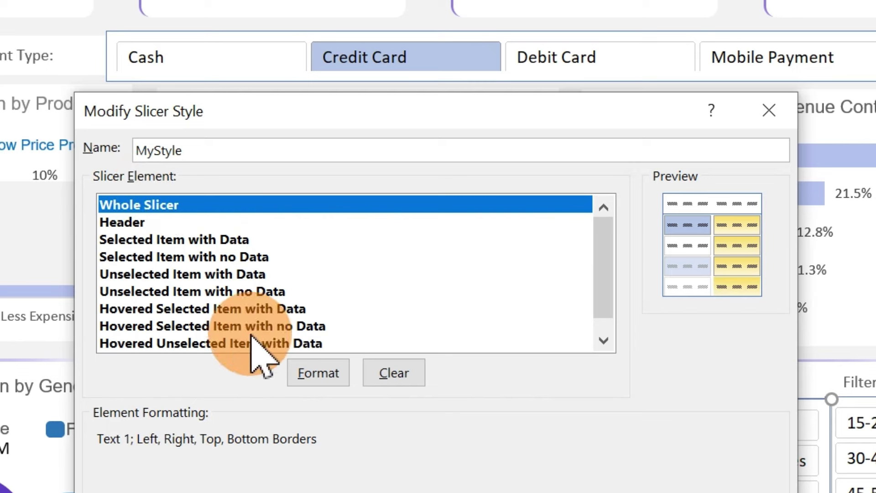
left_click(322, 372)
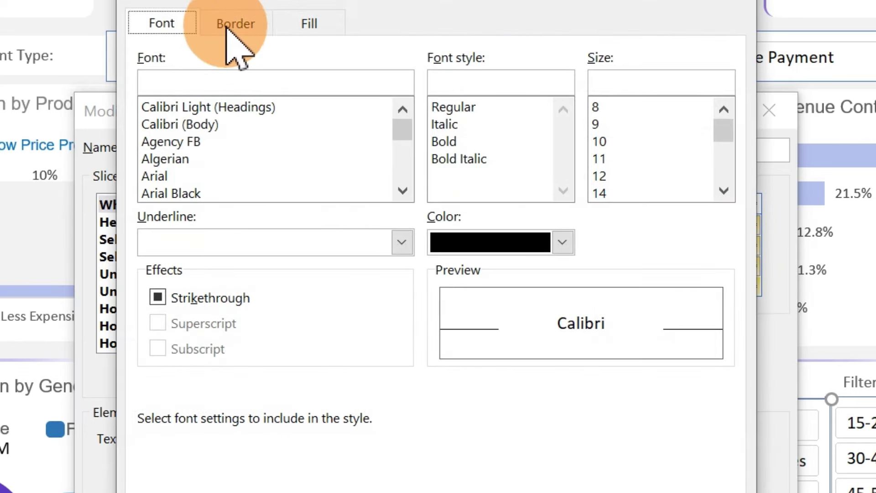
left_click(228, 27)
left_click(397, 100)
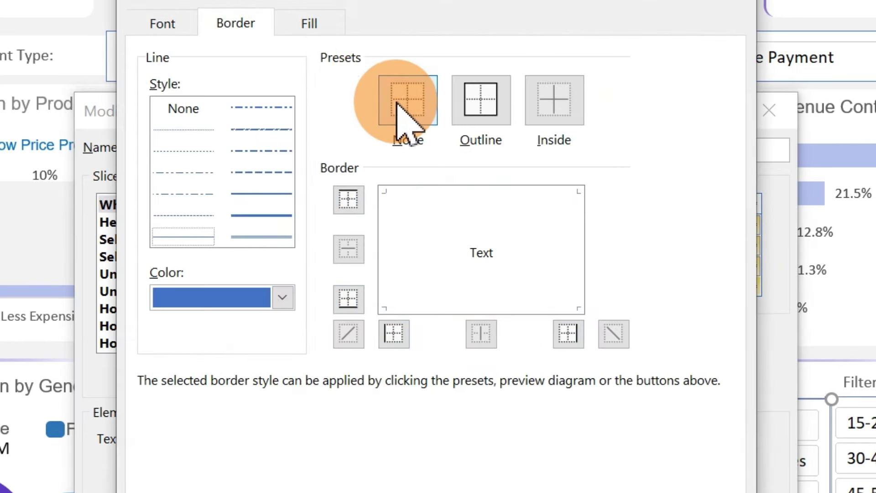
left_click(307, 22)
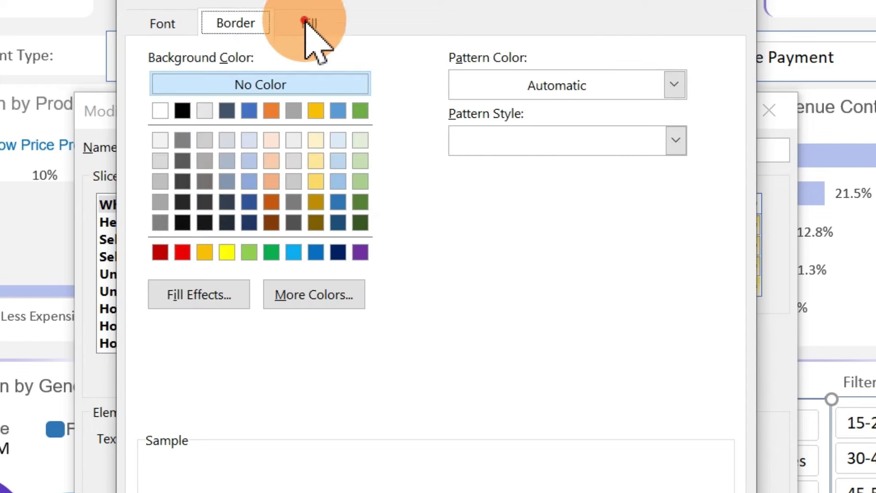
left_click(160, 110)
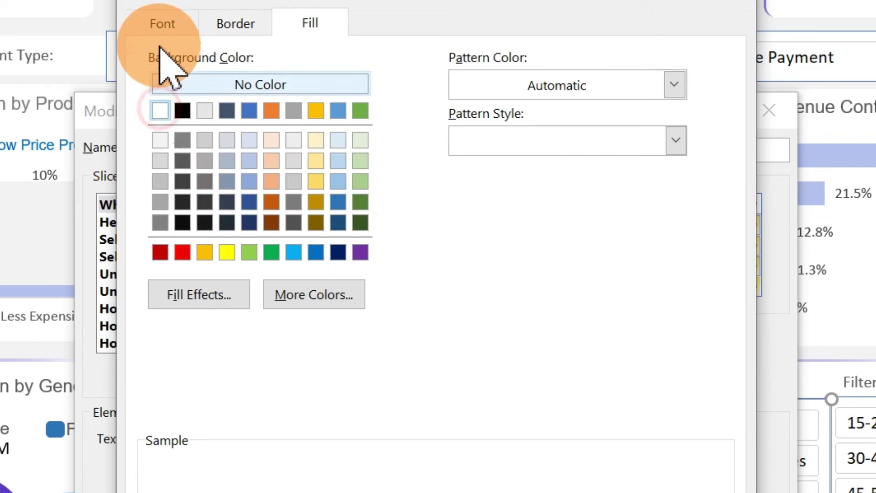
left_click(160, 24)
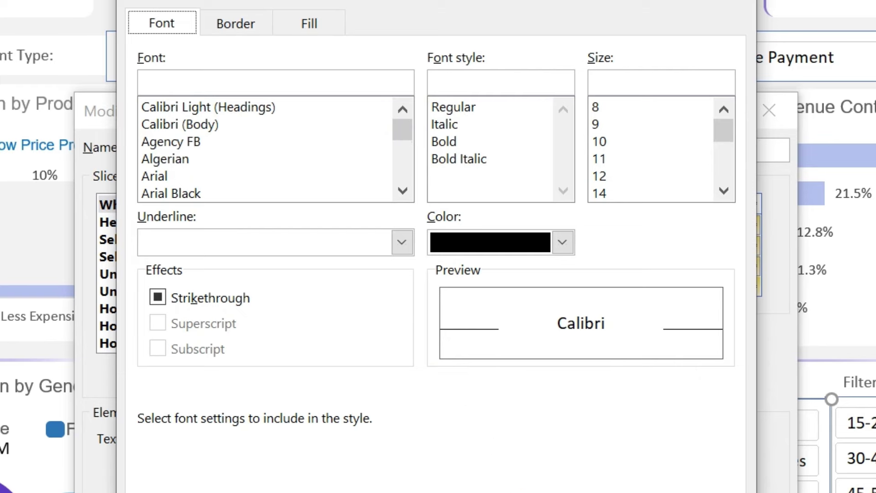
left_click(521, 492)
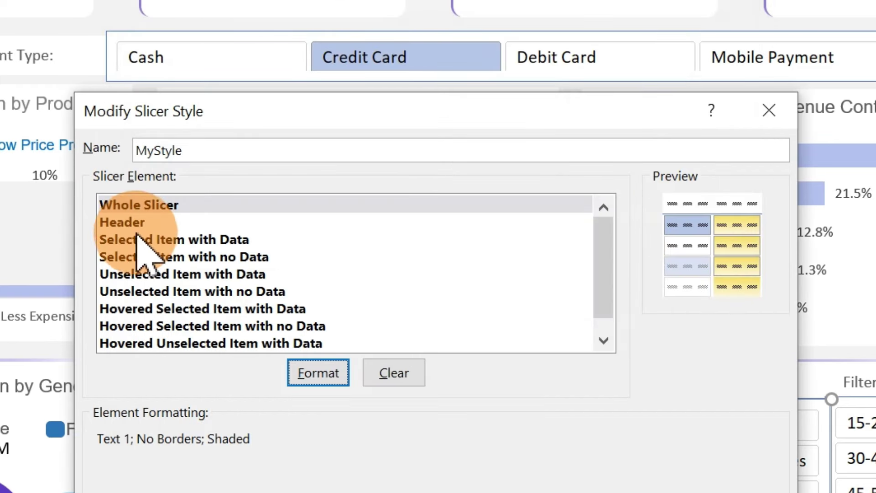
Step: Replace the Selected Item with Data element's borders with a light gray double line along the bottom edge only
left_click(135, 222)
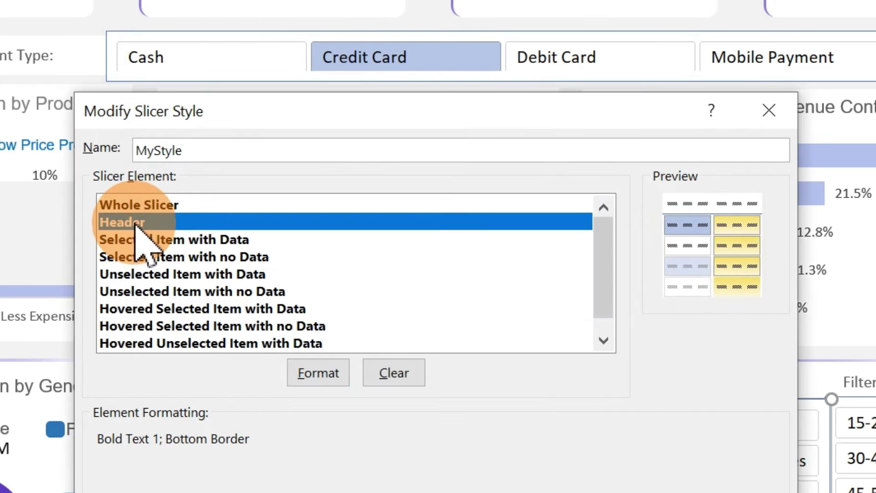
left_click(142, 242)
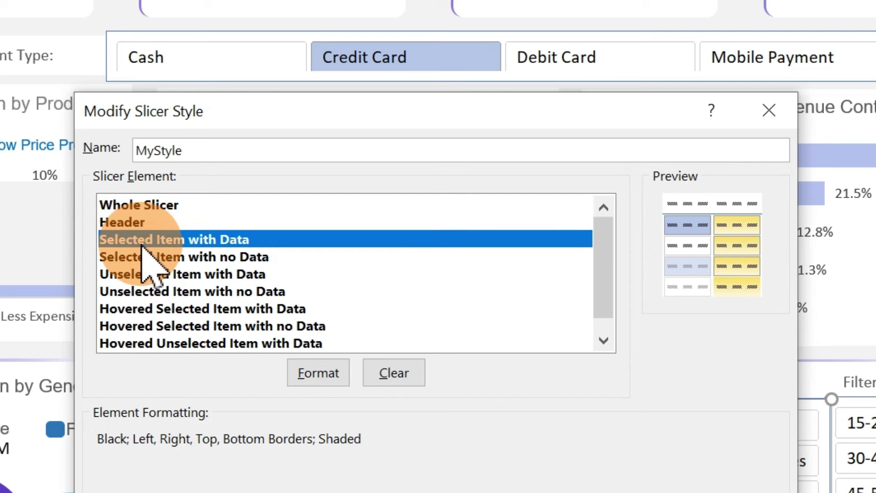
left_click(319, 372)
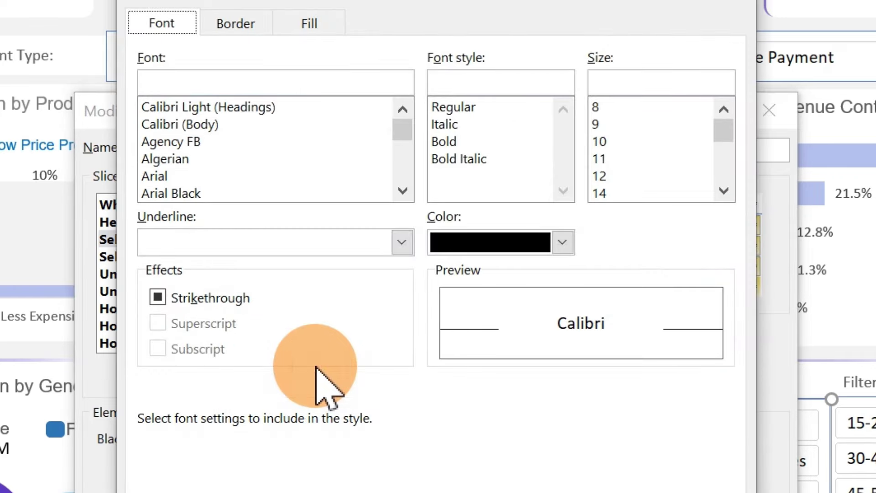
left_click(246, 30)
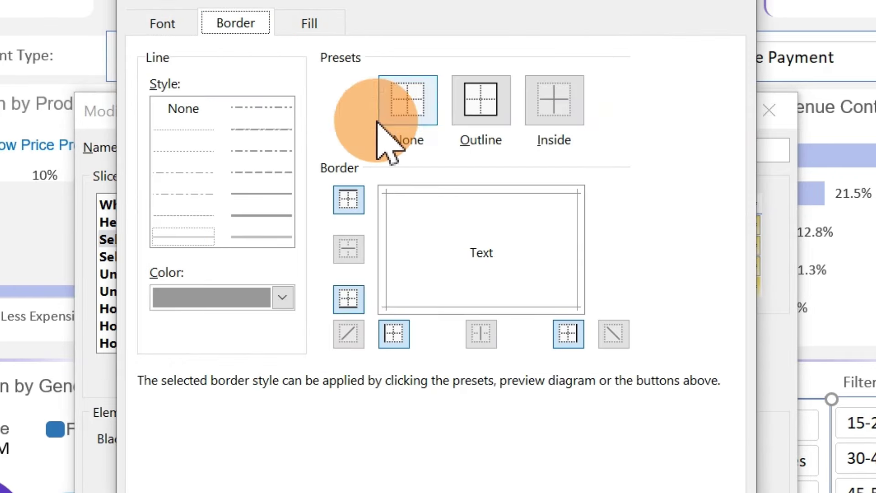
left_click(415, 108)
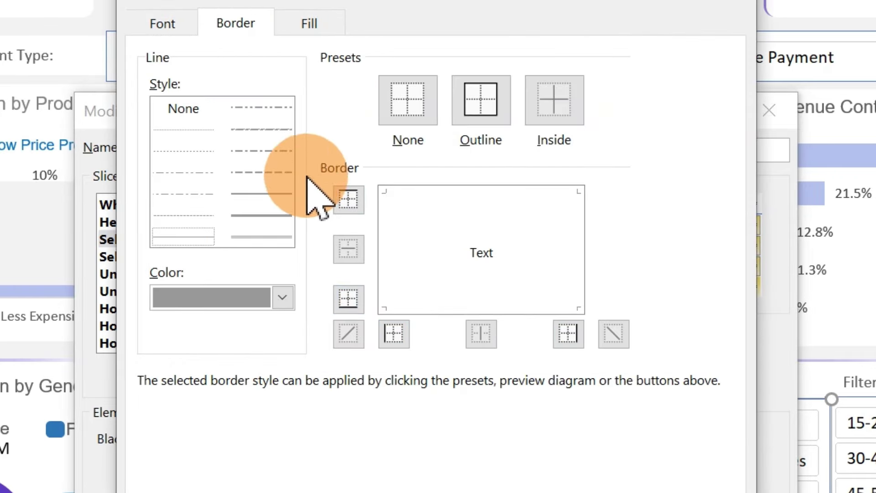
left_click(275, 196)
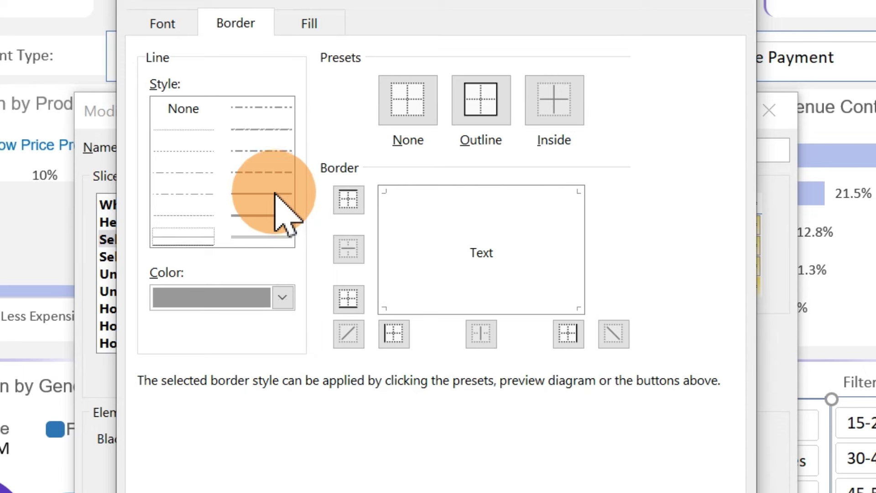
left_click(283, 298)
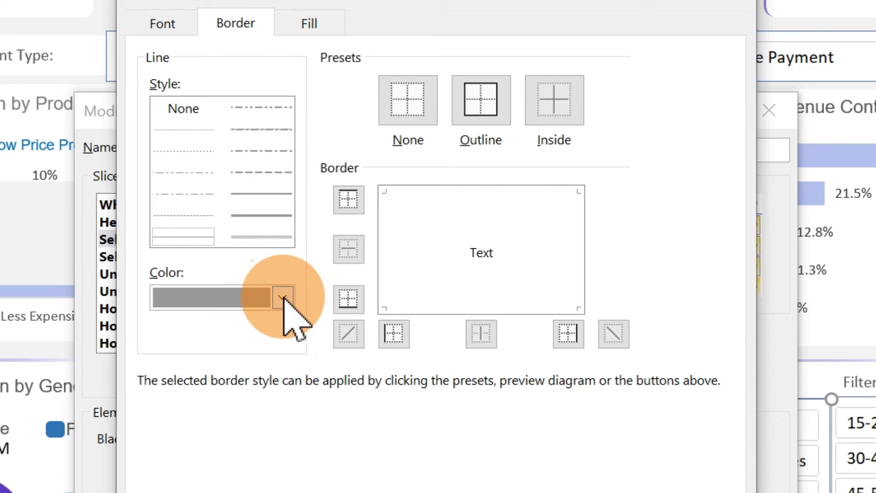
left_click(283, 297)
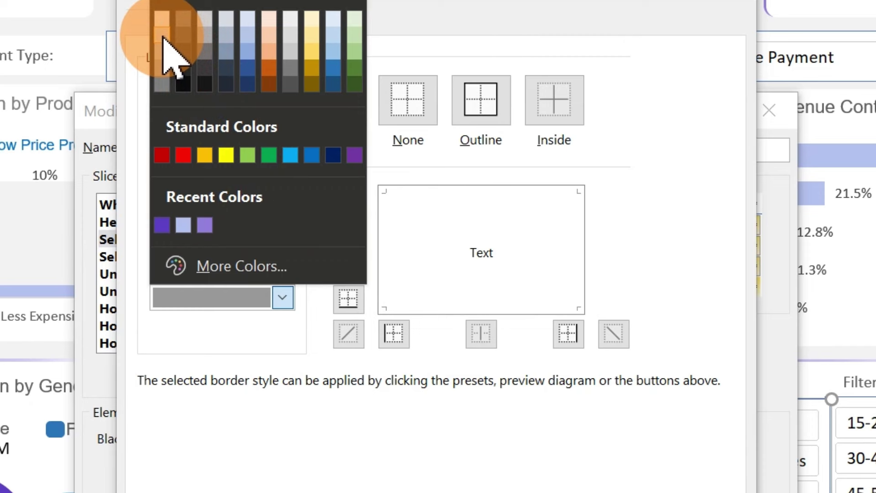
left_click(163, 39)
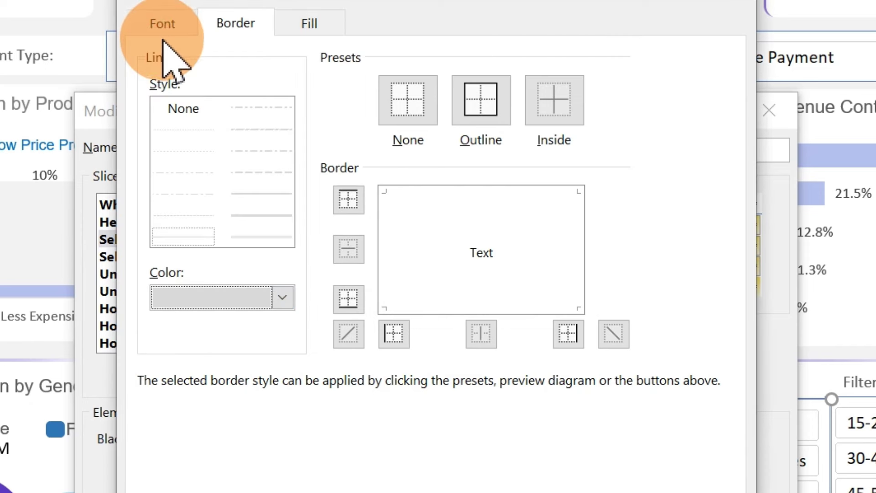
left_click(269, 231)
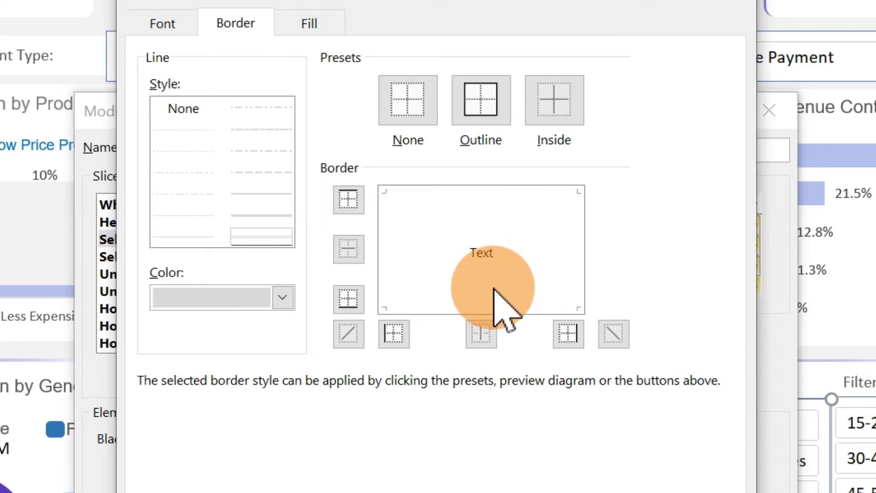
left_click(471, 304)
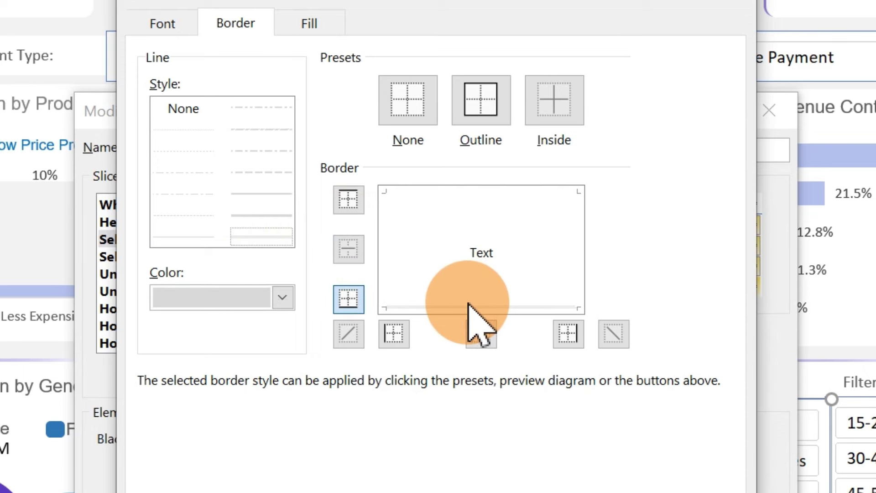
Step: Give the Selected Item with Data element a medium-light blue fill and apply its formatting
left_click(311, 24)
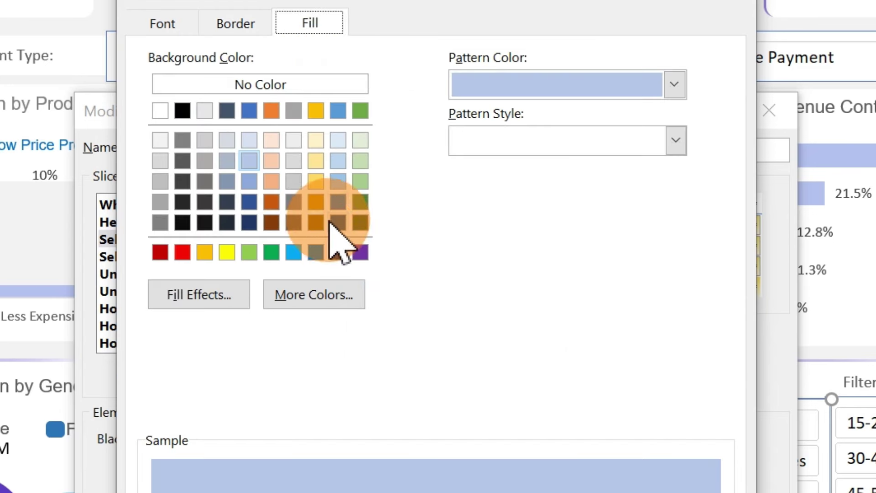
left_click(340, 183)
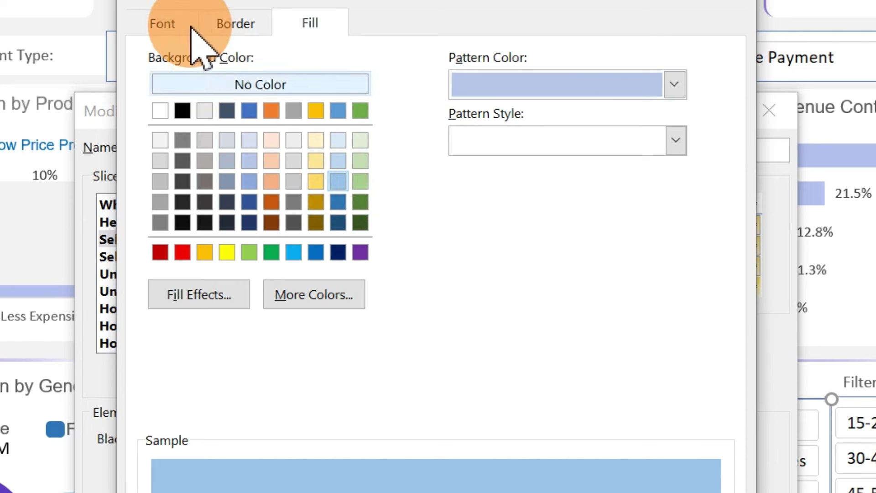
left_click(173, 23)
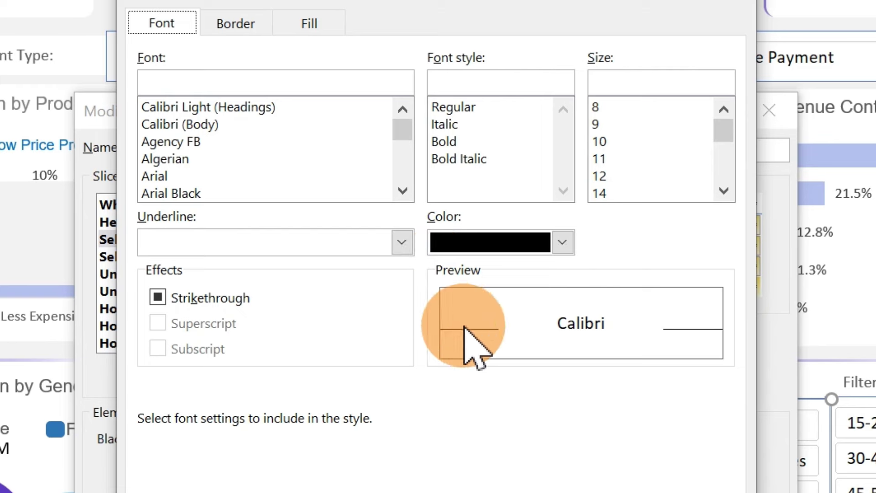
key("Return")
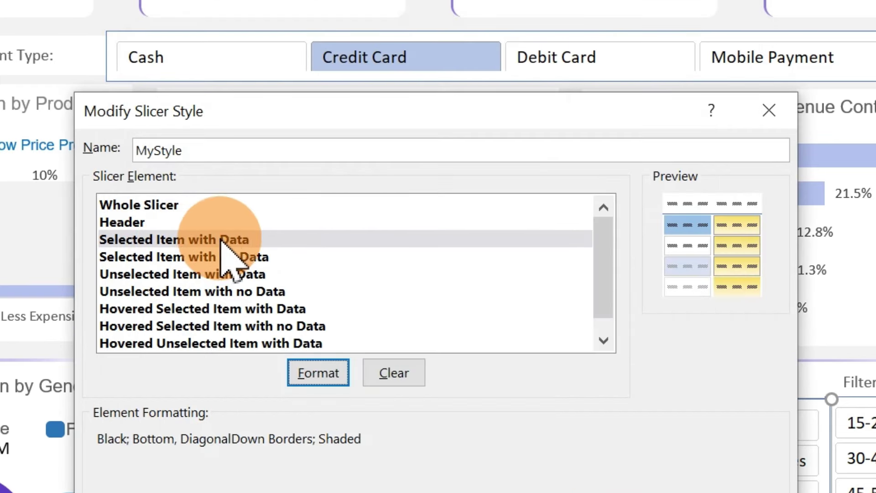
Step: Replace the Unselected Item with Data element's borders with a light gray medium solid line along the bottom edge only
left_click(173, 274)
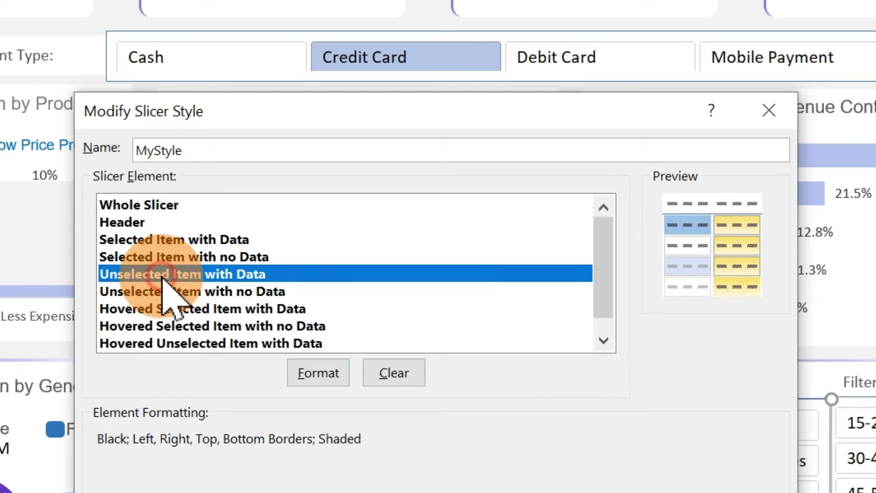
left_click(322, 369)
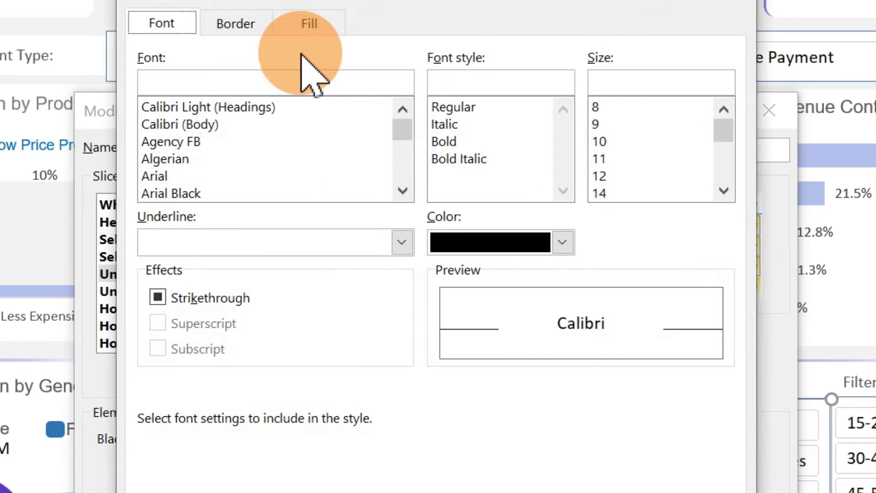
left_click(247, 27)
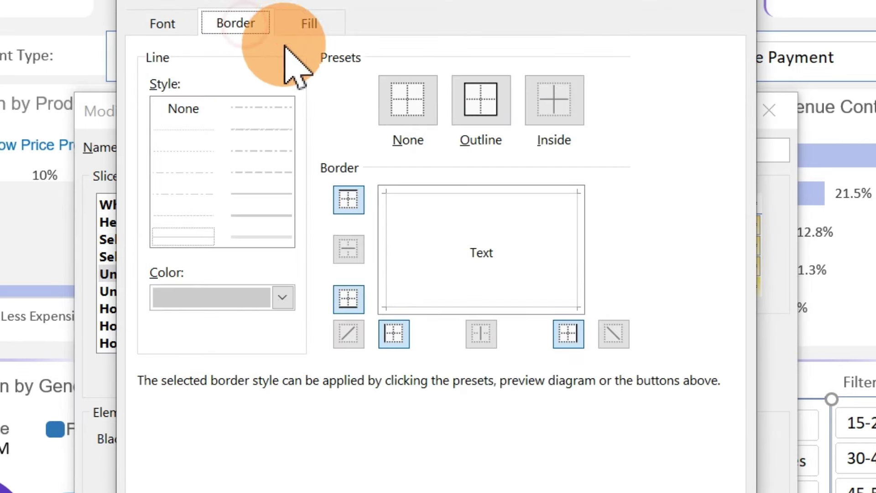
left_click(417, 107)
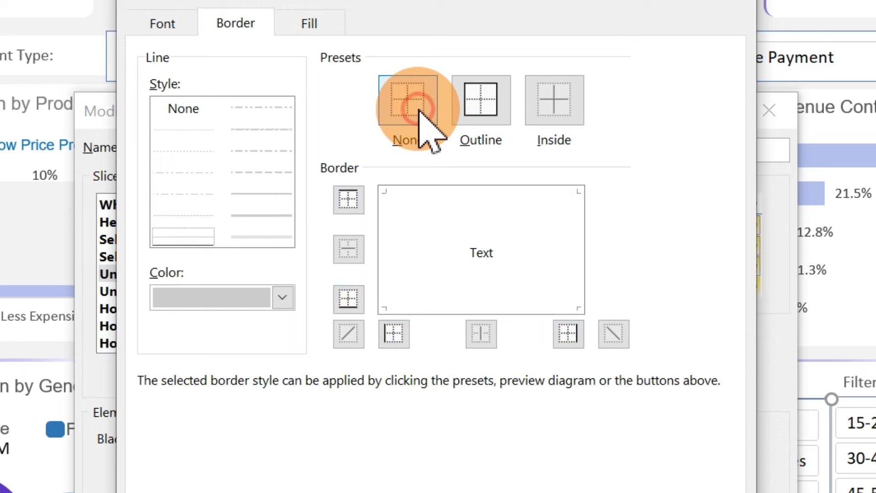
left_click(263, 194)
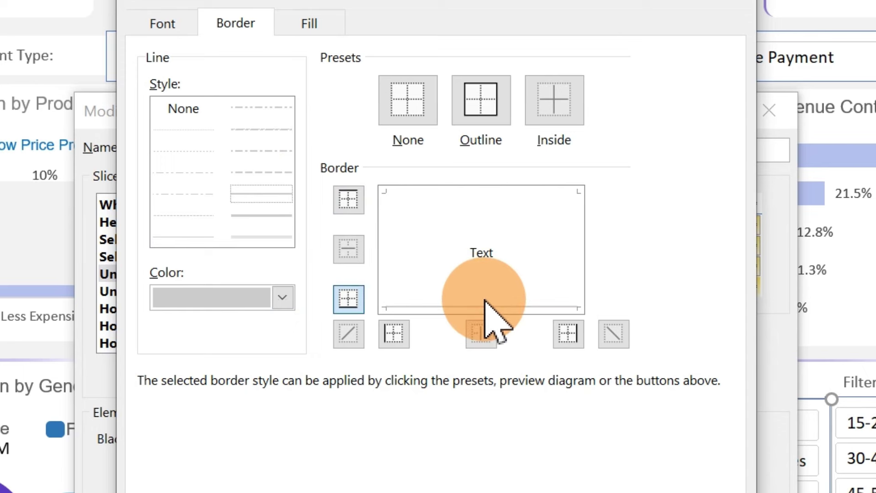
Step: Give the Unselected Item with Data element a white fill and a Background 1, Darker 50% gray font, and apply its formatting
left_click(304, 24)
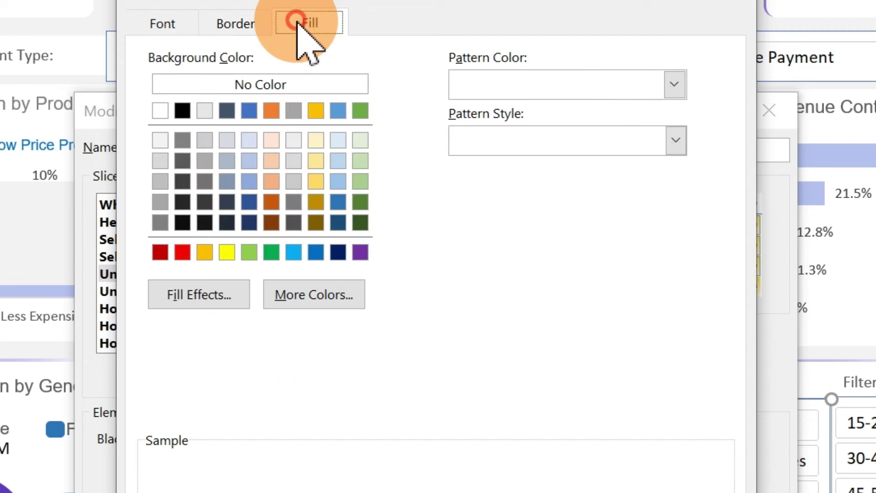
left_click(162, 110)
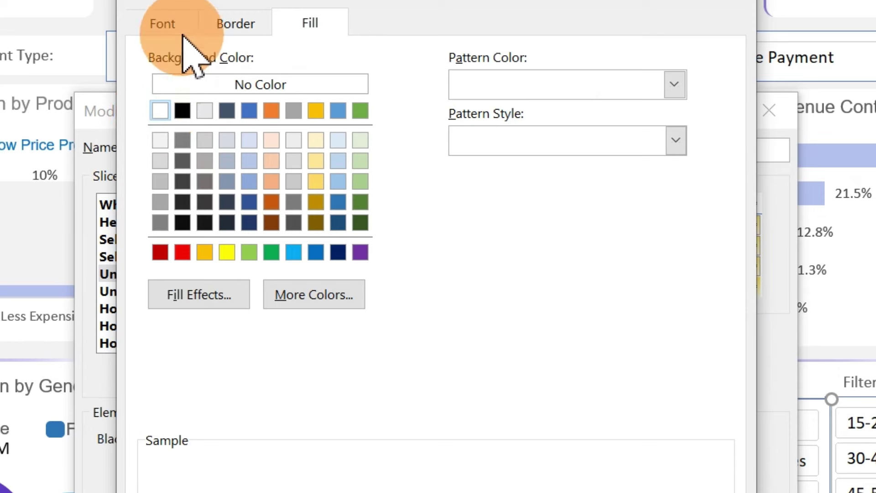
left_click(166, 25)
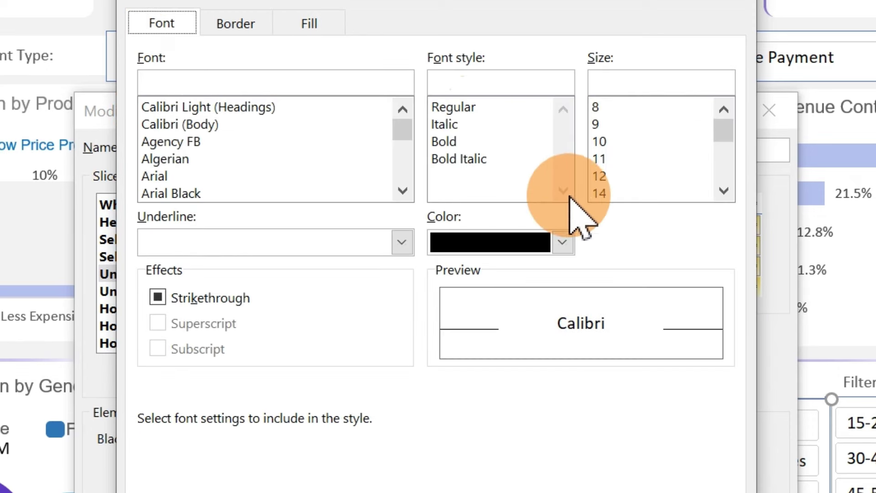
left_click(563, 242)
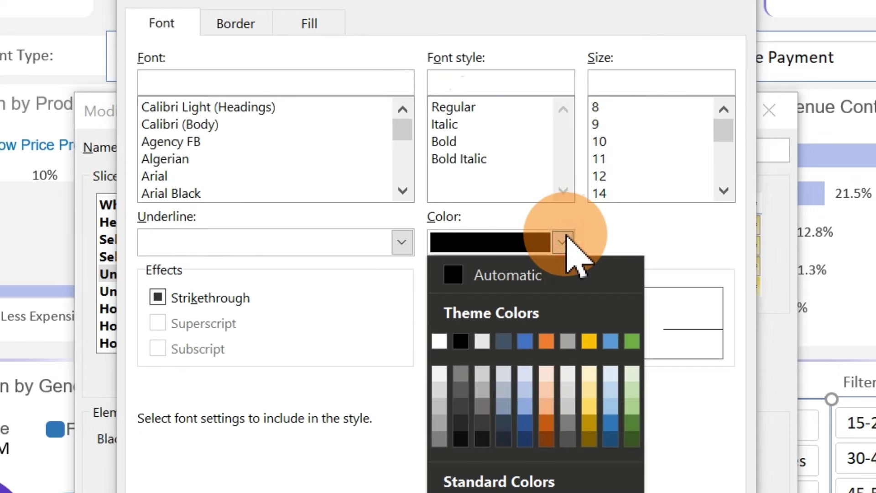
left_click(439, 440)
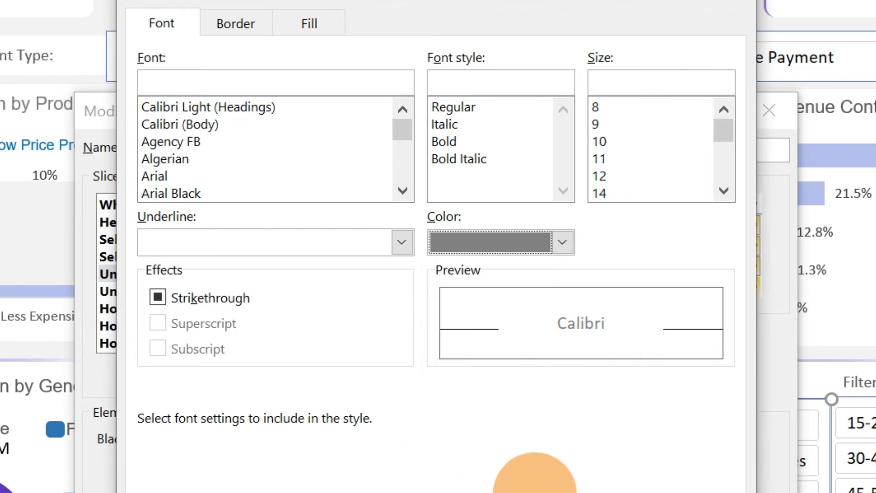
key("Return")
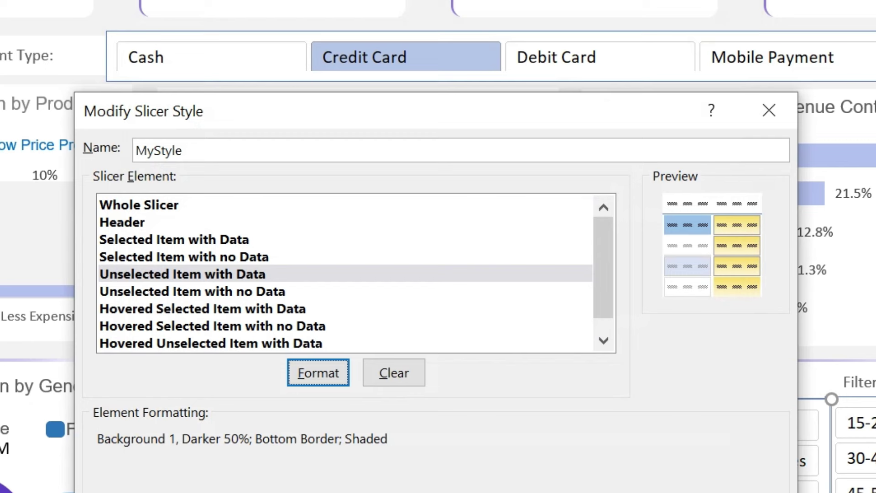
Step: Format the Hovered Selected Item with Data element with no borders and a medium-light green fill
left_click(211, 309)
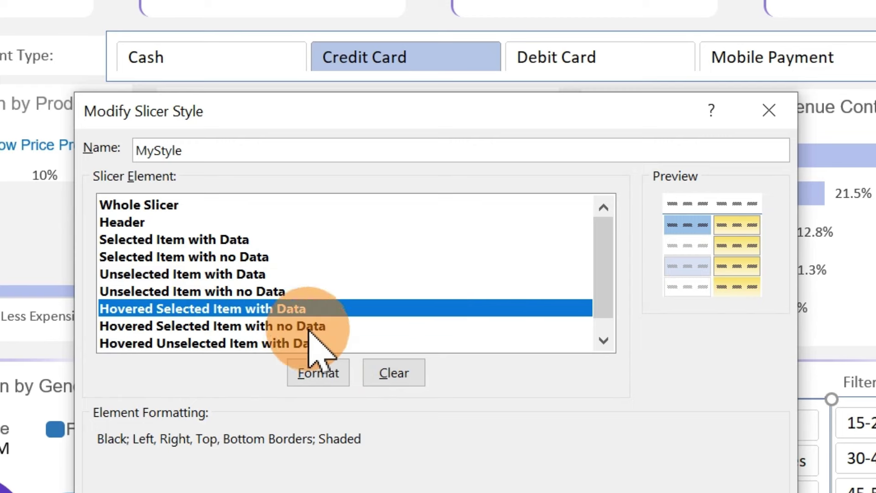
left_click(319, 374)
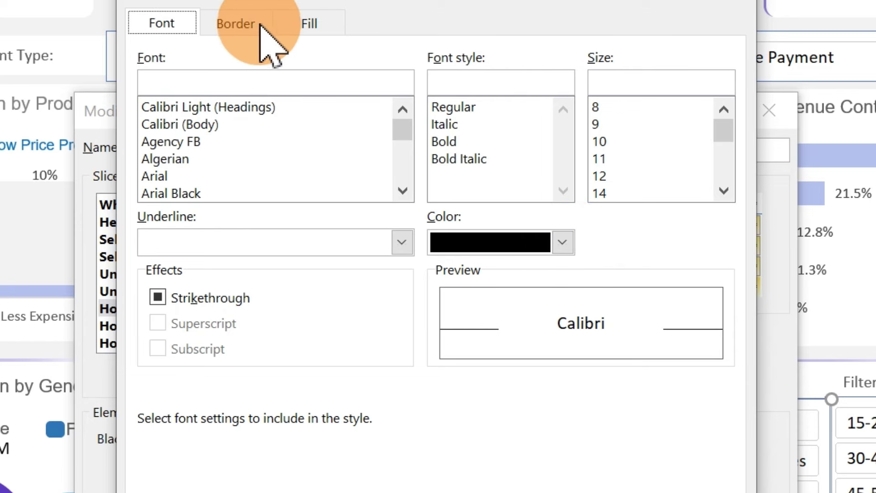
left_click(254, 23)
left_click(399, 98)
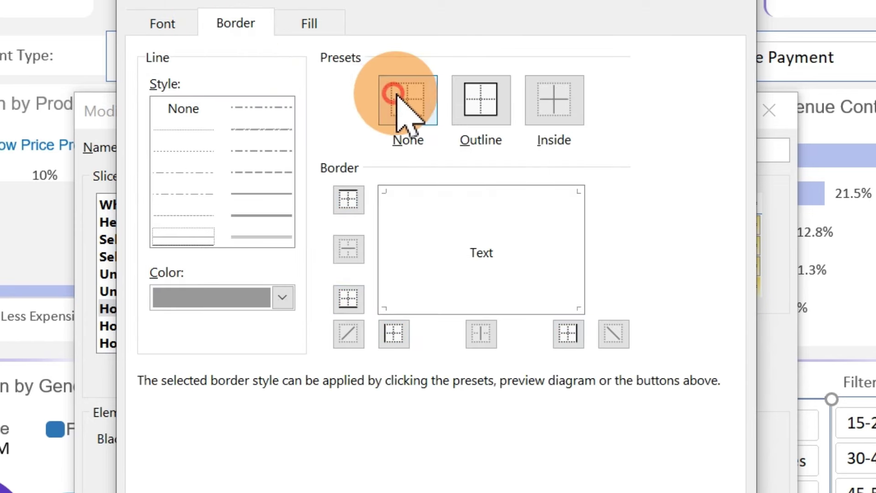
left_click(284, 23)
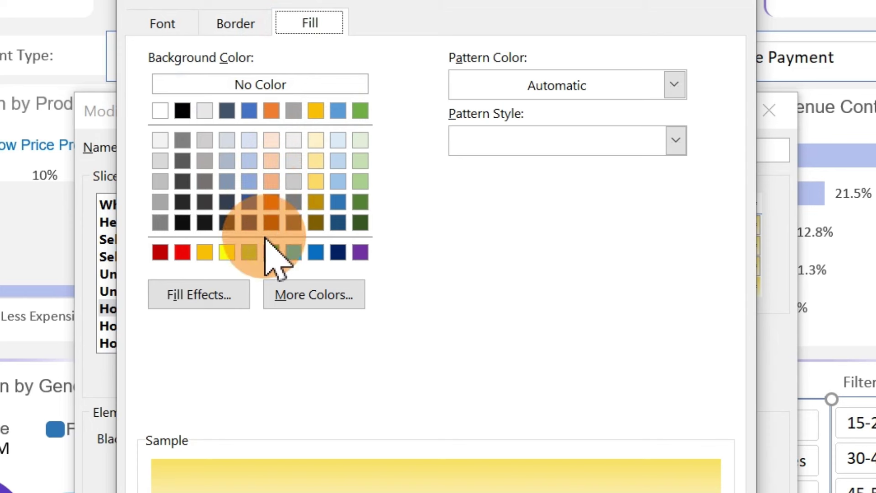
left_click(361, 180)
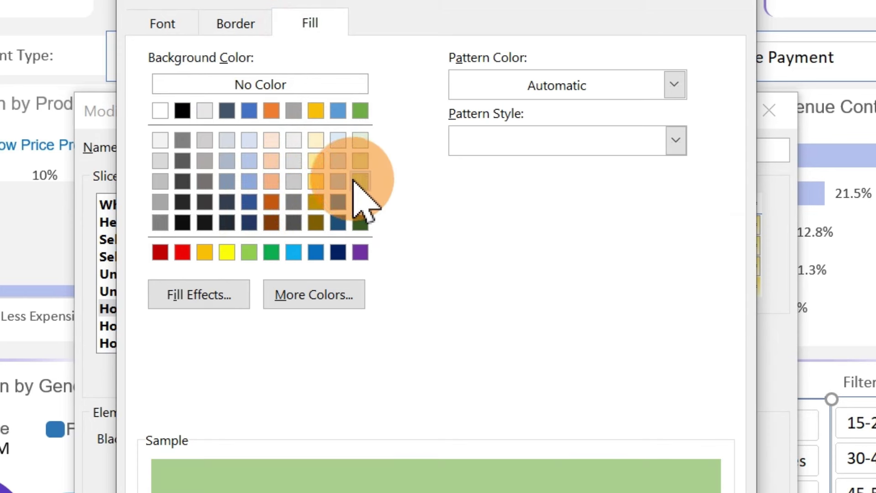
left_click(184, 22)
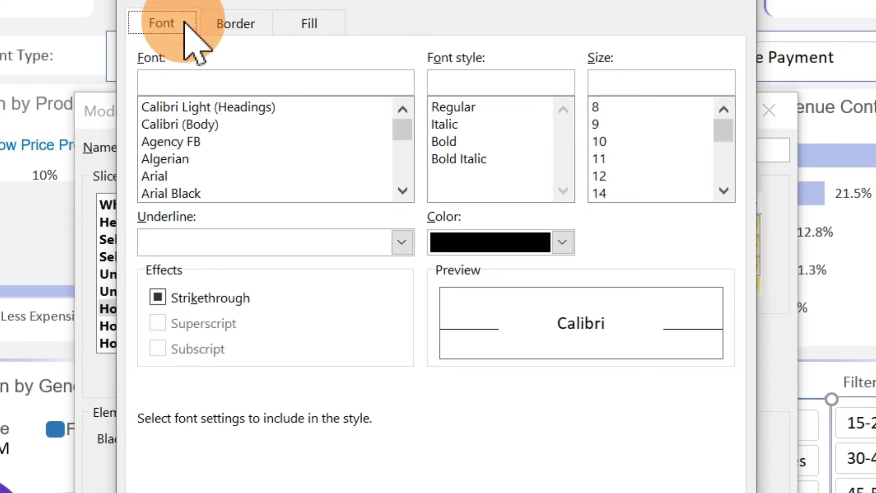
left_click(243, 25)
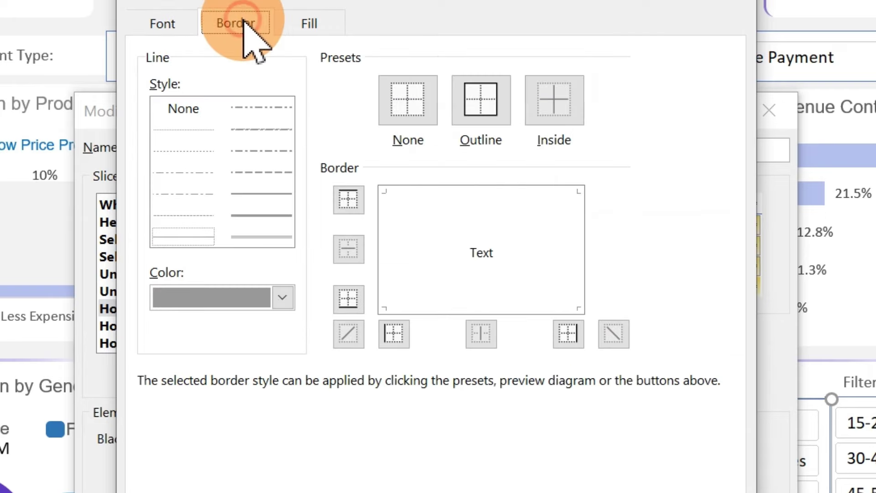
key("Return")
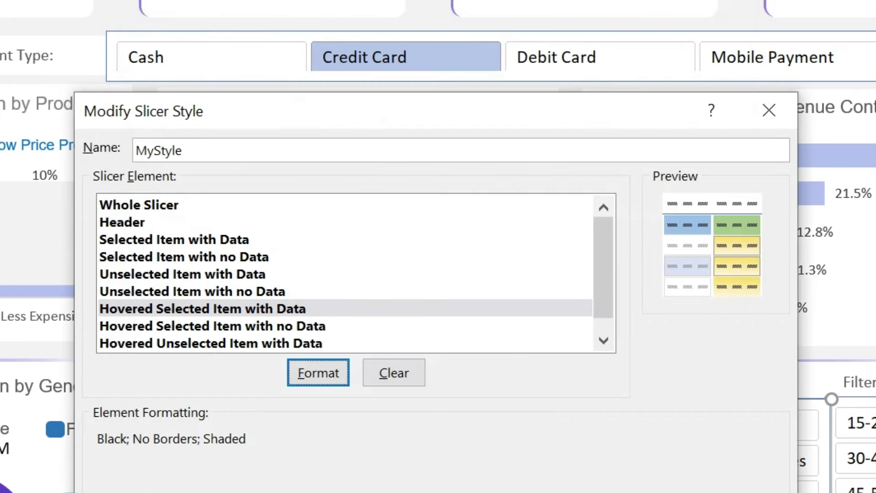
Step: Give the Hovered Unselected Item with Data element no borders and a medium-light orange fill
left_click(206, 343)
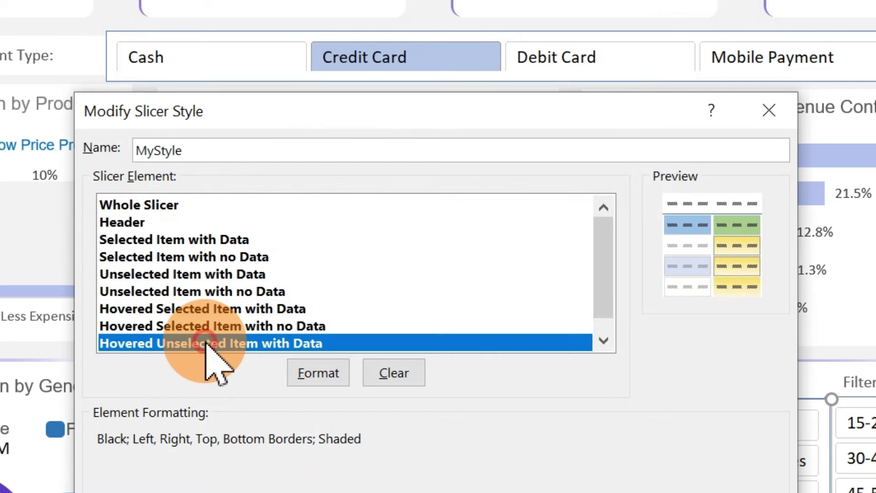
left_click(318, 375)
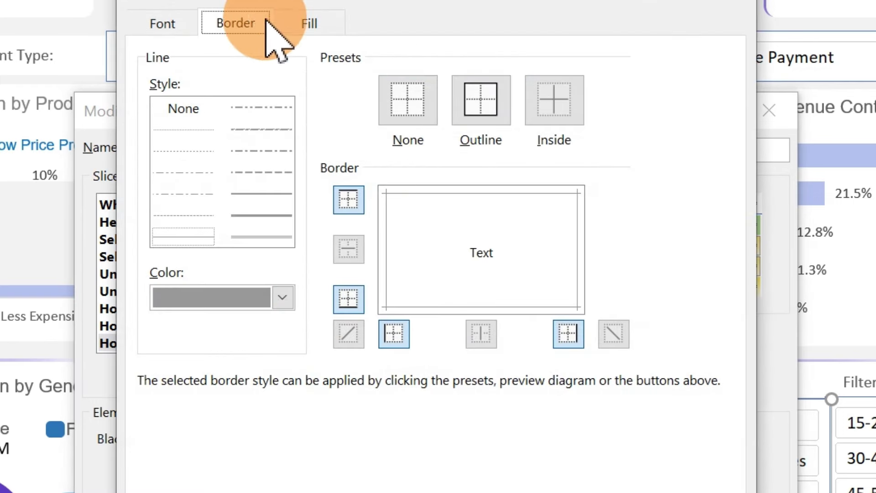
left_click(400, 98)
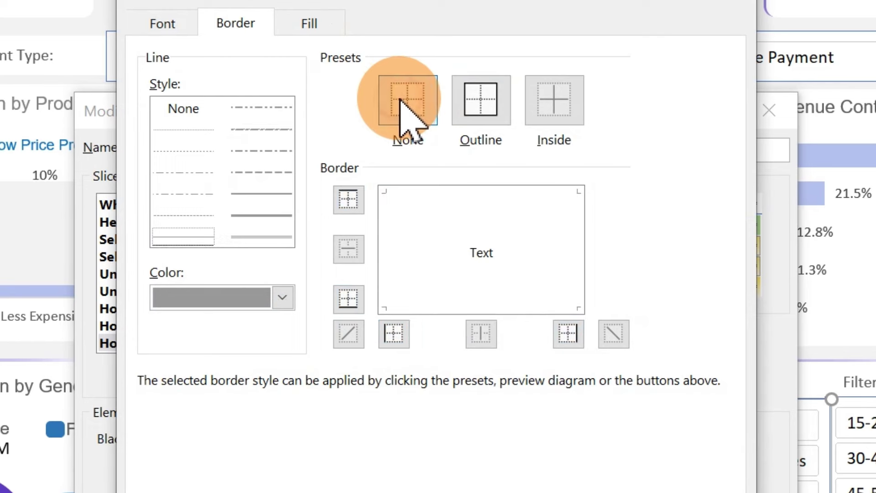
left_click(311, 20)
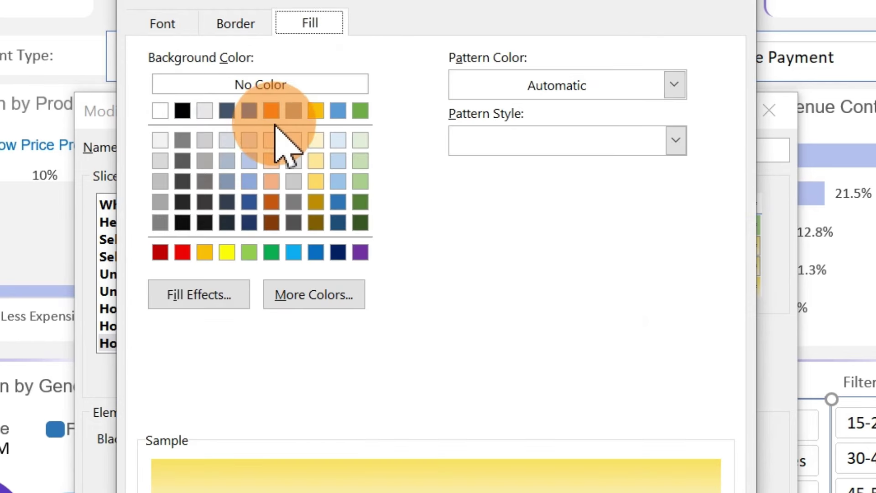
left_click(271, 181)
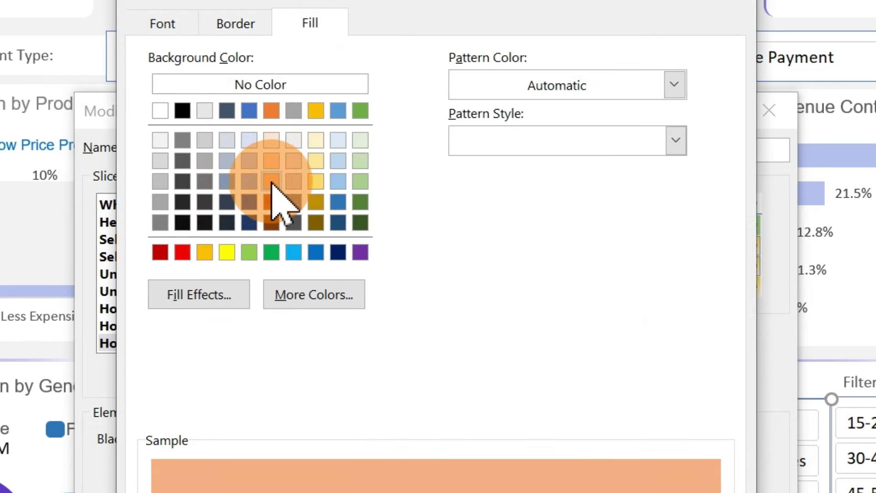
Step: Set the Hovered Unselected Item with Data font color to Text 1, Lighter 25%, and save the MyStyle slicer style
left_click(160, 23)
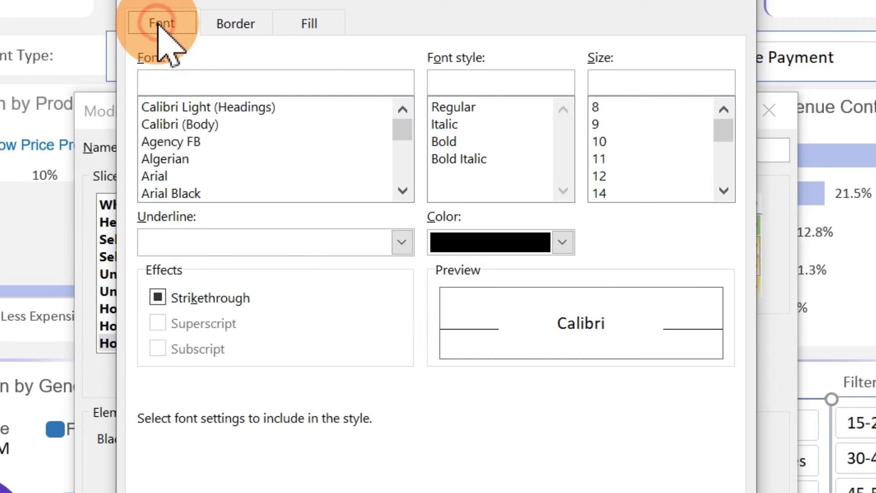
left_click(532, 247)
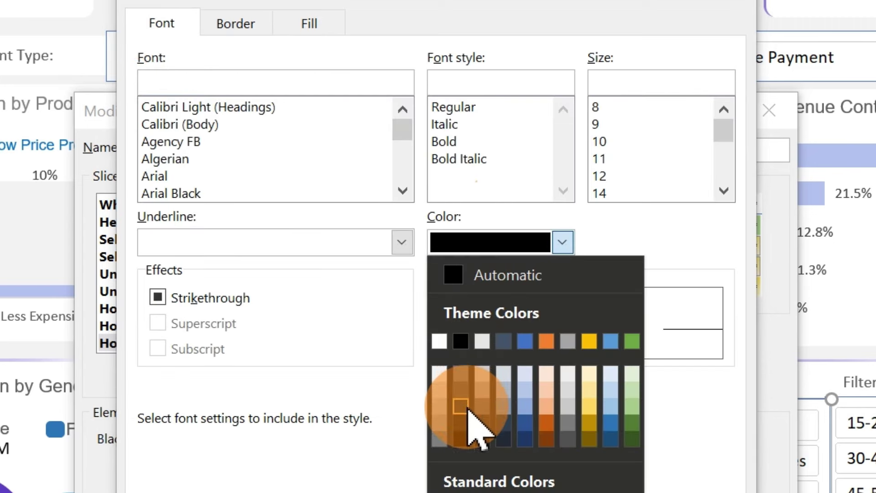
left_click(475, 422)
key("Return")
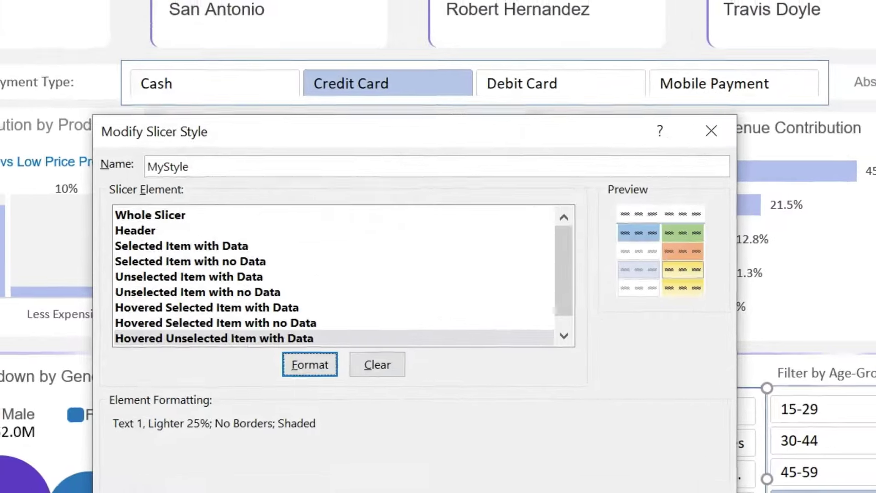
left_click(504, 470)
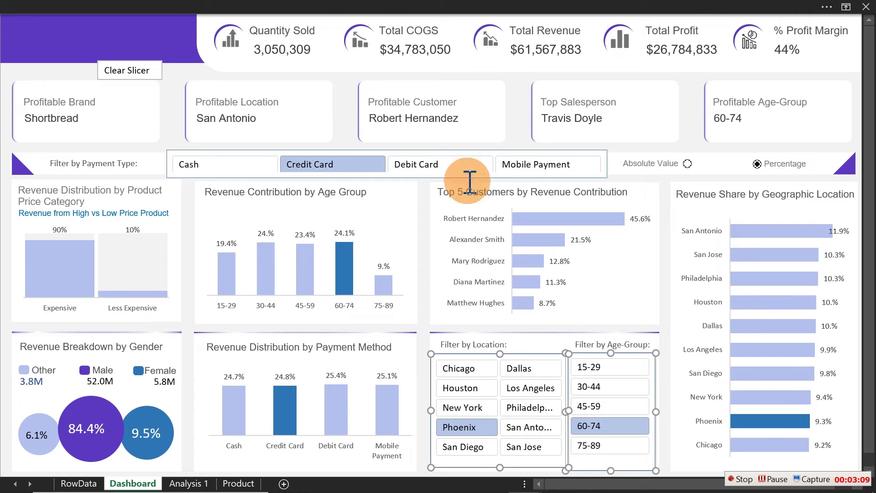
Step: Apply MyStyle to the location and age-group slicers and deselect them
left_click(225, 5)
left_click(158, 68)
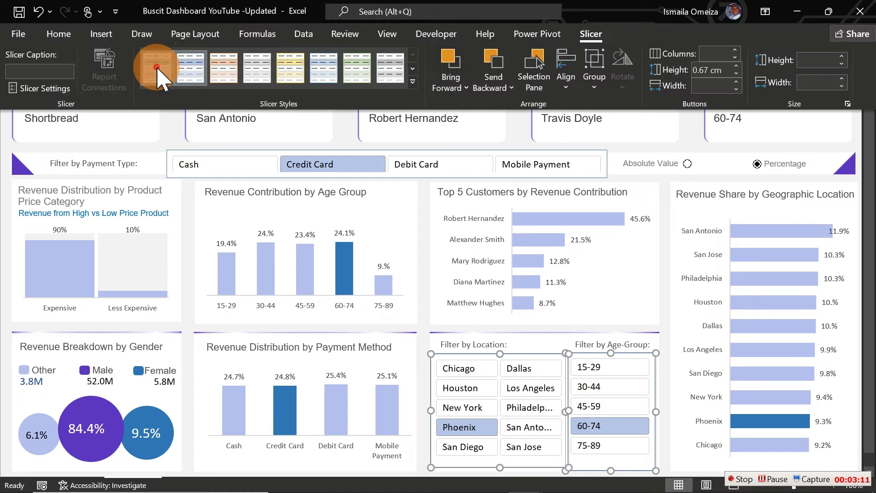
left_click(162, 140)
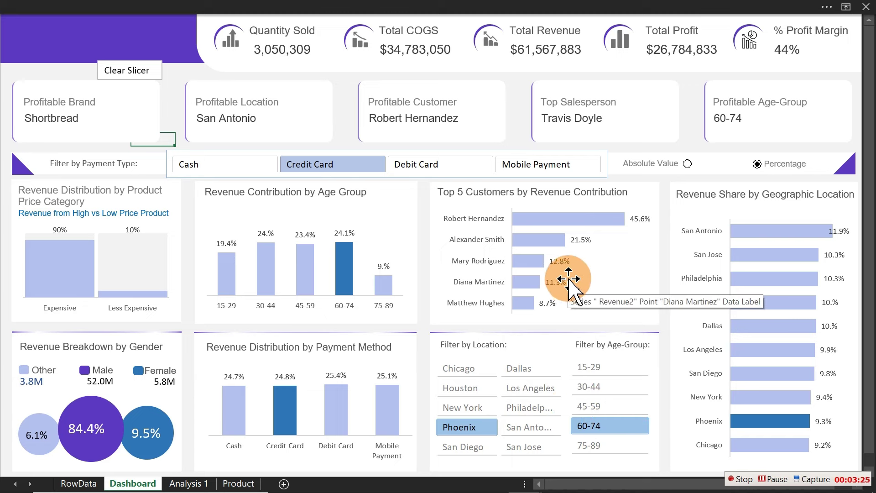
left_click(594, 177)
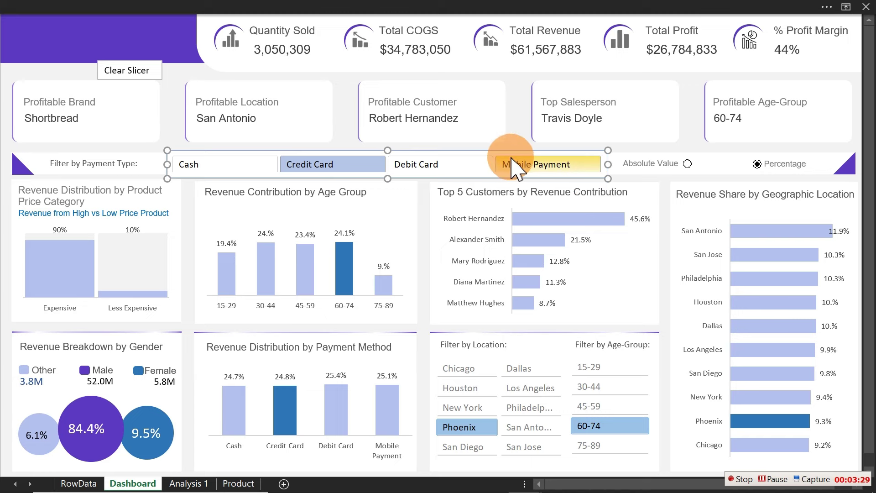
left_click(513, 131)
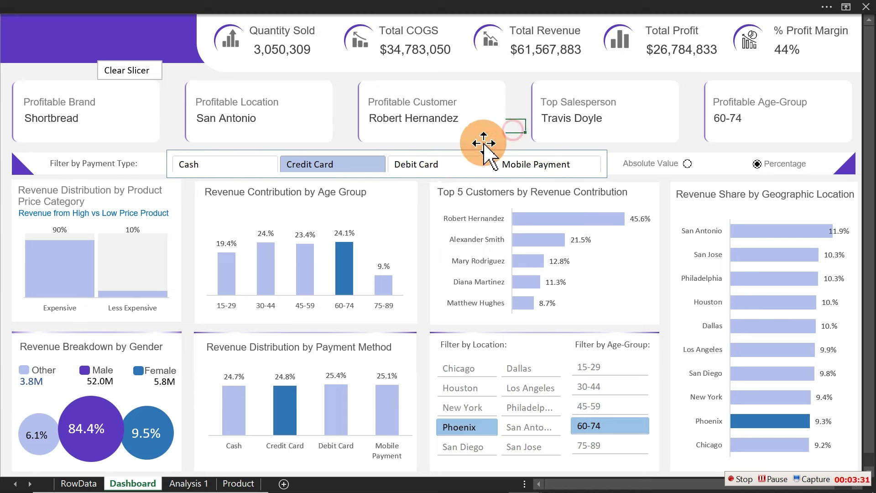
left_click(169, 151)
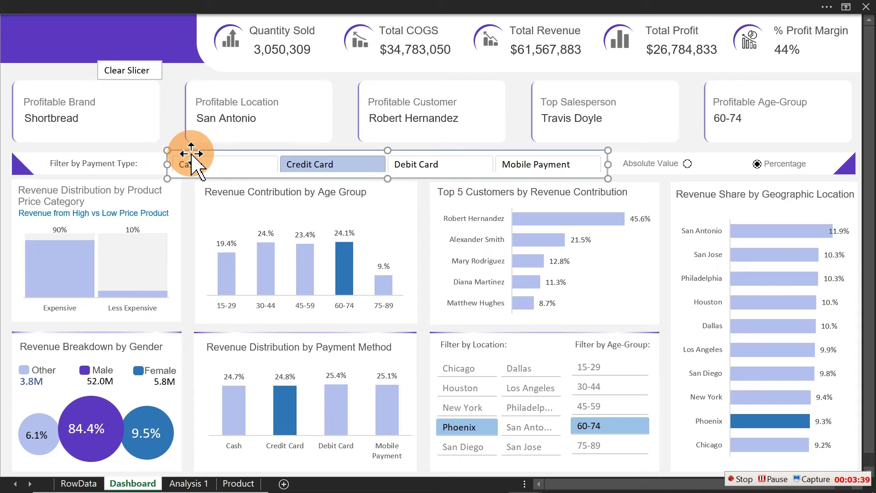
left_click(169, 120)
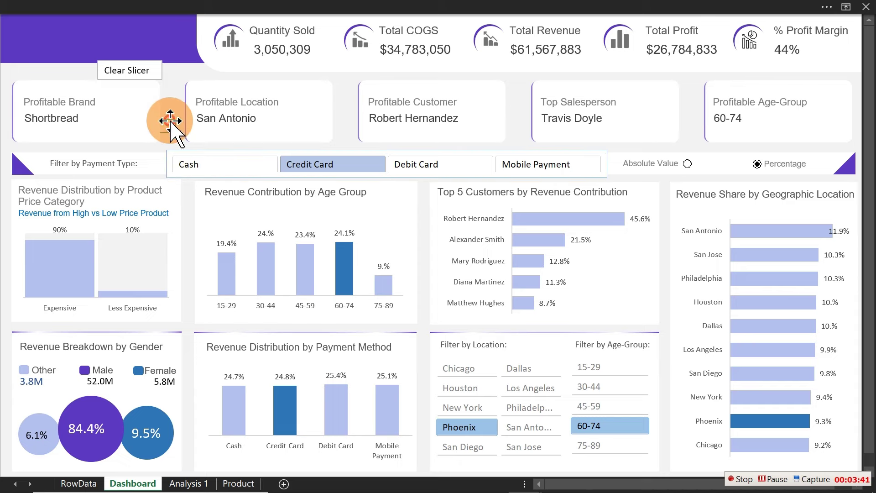
left_click(174, 7)
left_click(178, 82)
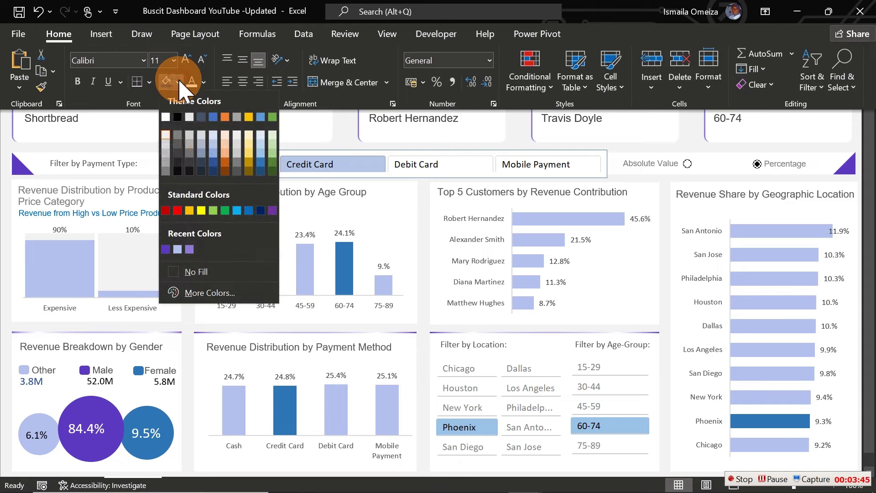
left_click(126, 152)
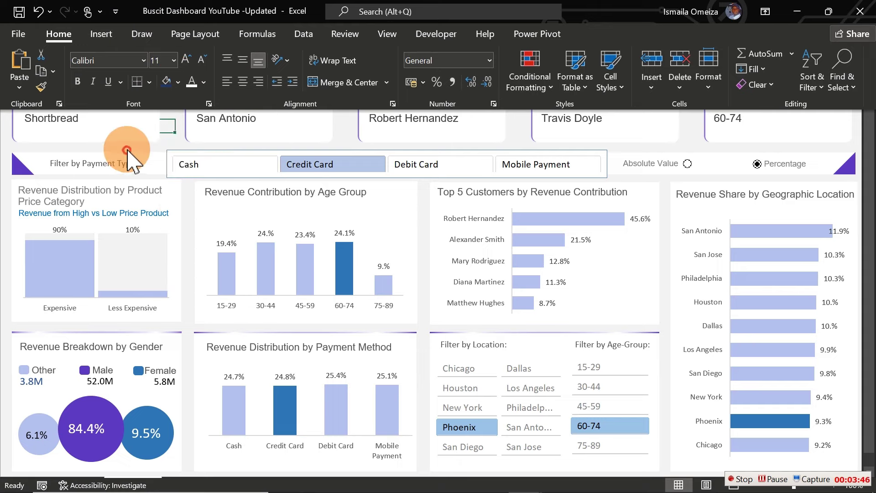
Step: Select the payment-type slicer and duplicate the MyStyle slicer style
left_click(184, 153)
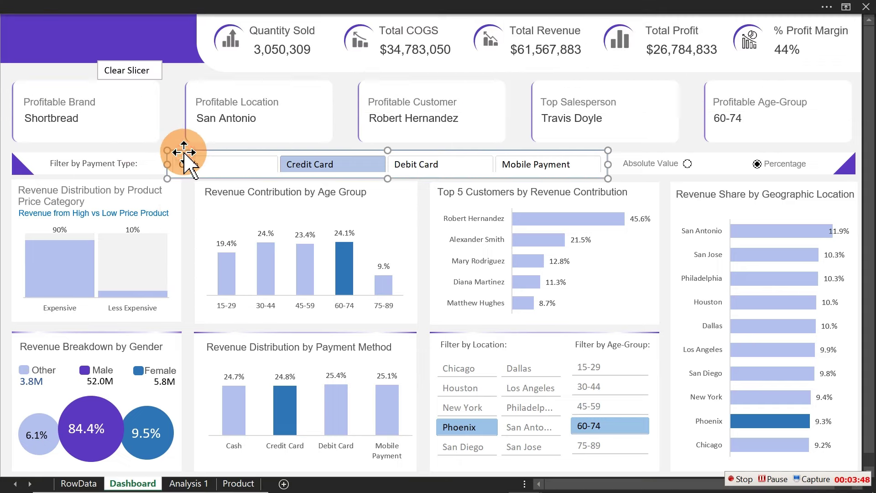
left_click(346, 6)
left_click(591, 33)
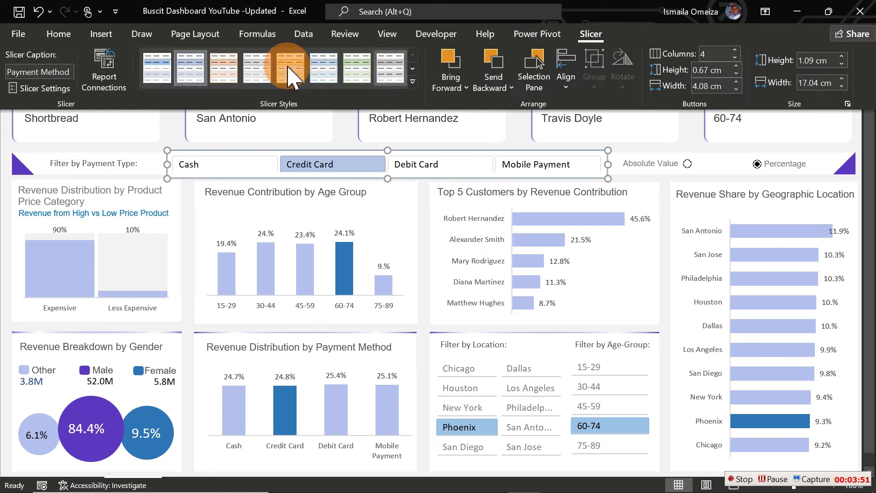
right_click(158, 83)
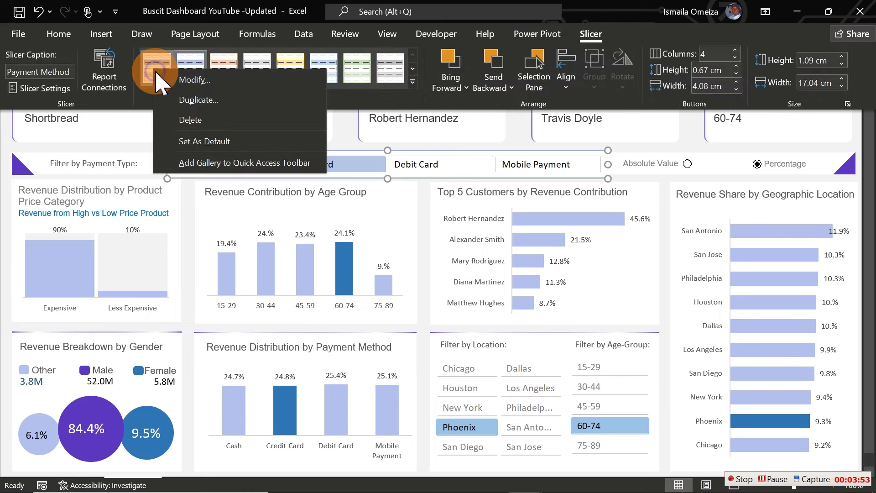
left_click(200, 99)
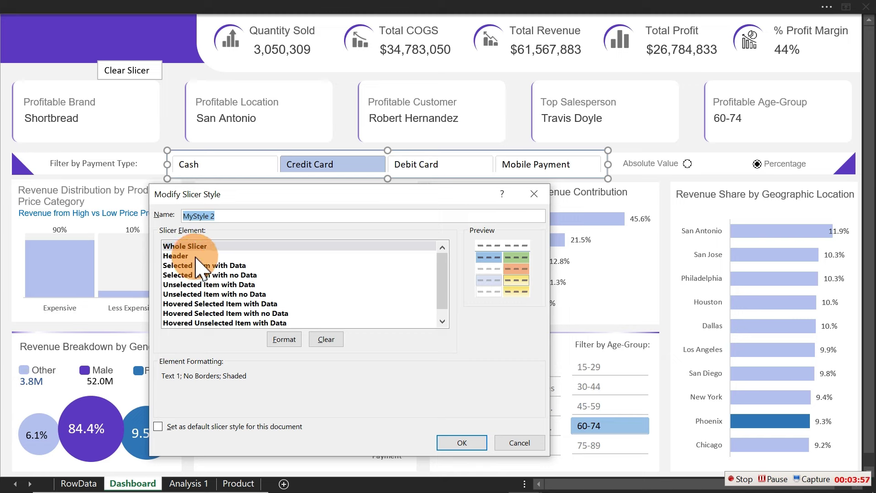
Step: Give the duplicated style's Whole Slicer element the lightest gray background fill and save the style
left_click(209, 246)
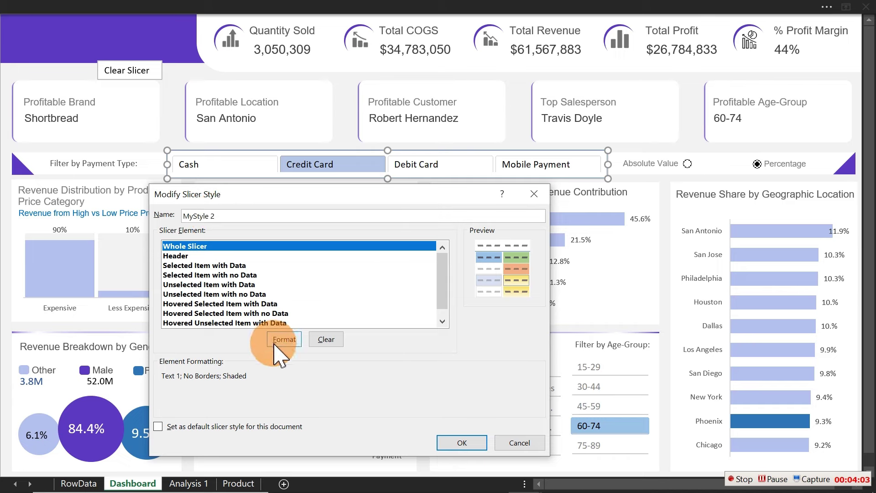
left_click(284, 339)
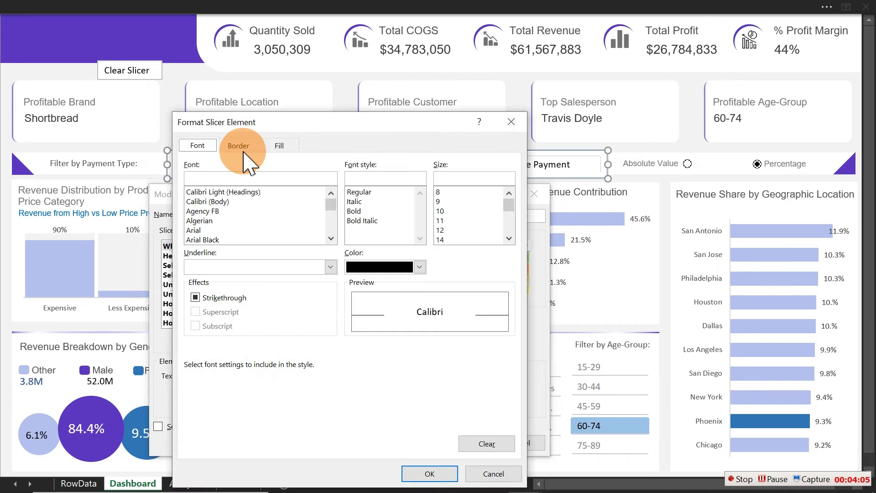
left_click(276, 146)
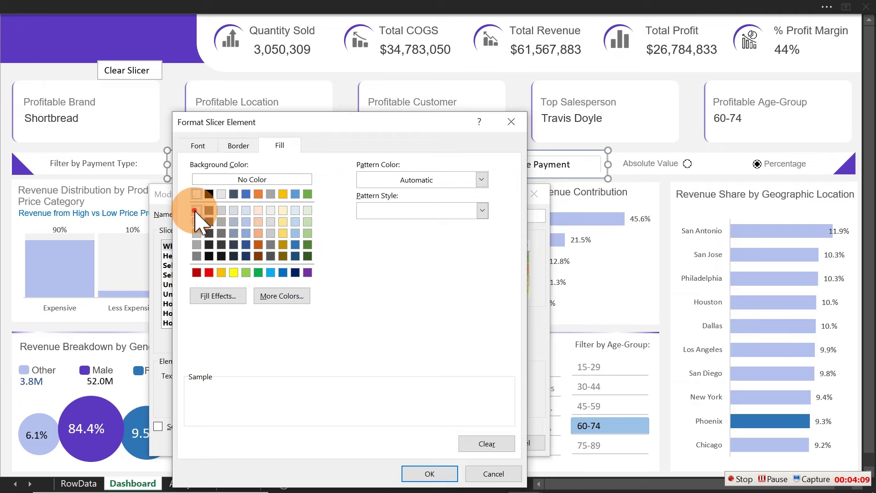
left_click(197, 211)
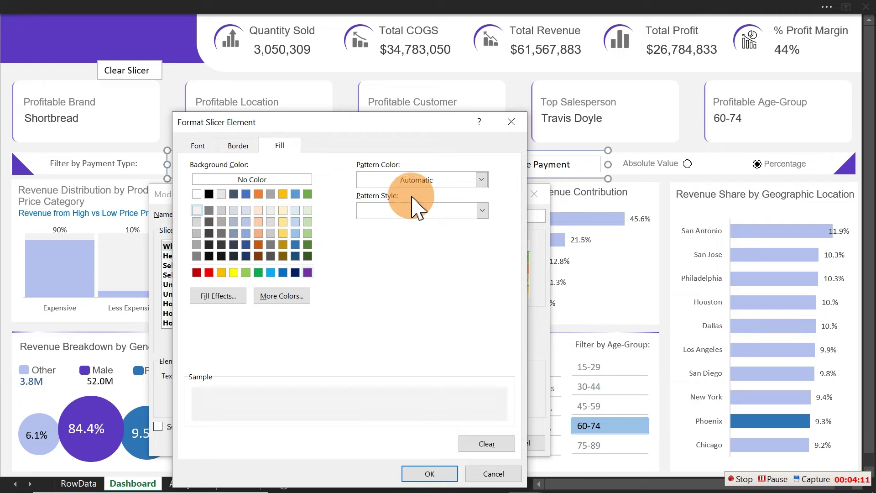
left_click(432, 474)
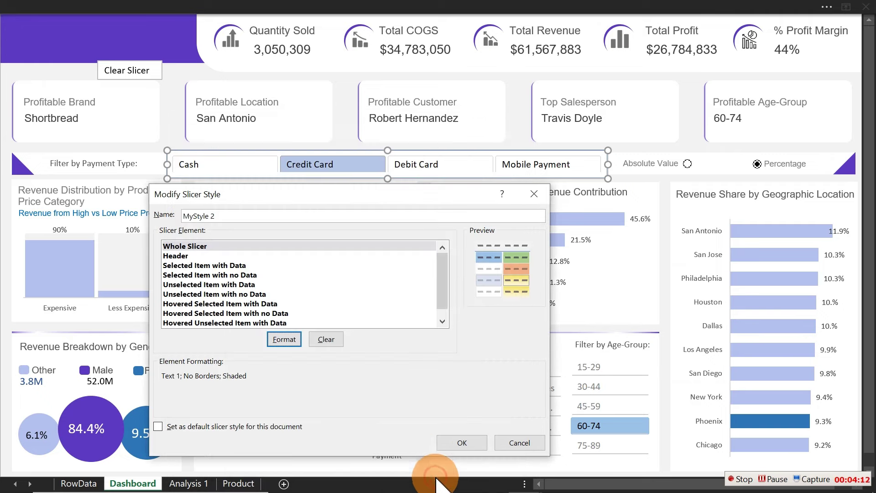
left_click(463, 443)
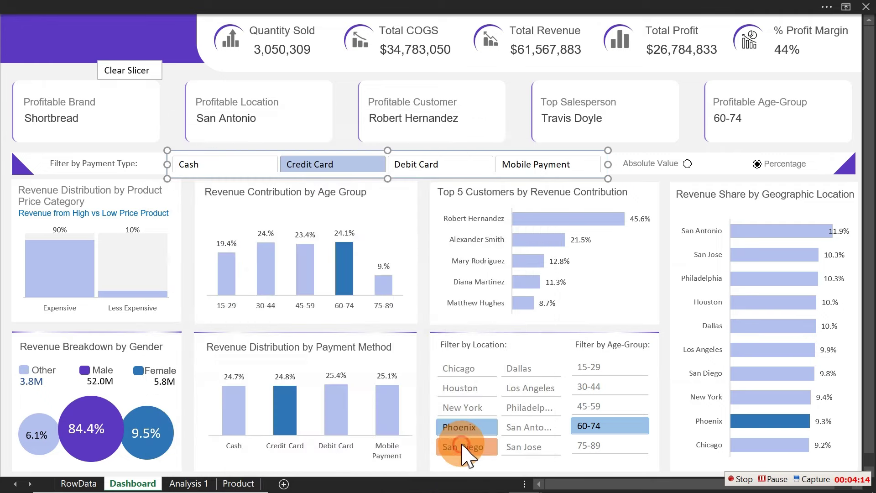
Step: Apply the duplicated gray-background style to the payment-type slicer and deselect it
left_click(173, 10)
left_click(157, 67)
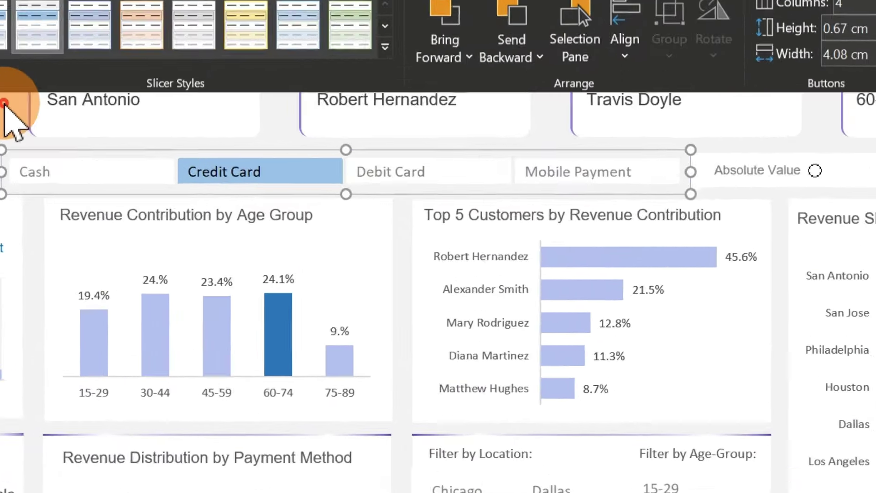
left_click(4, 104)
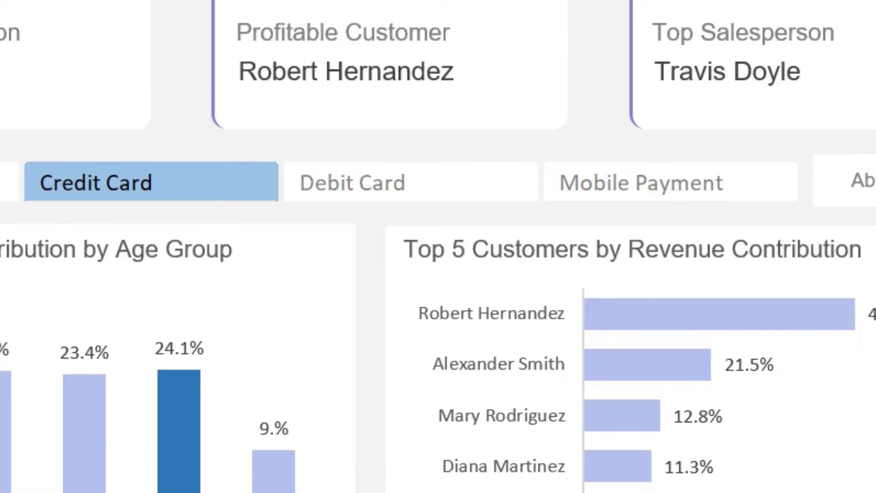
left_click(14, 96)
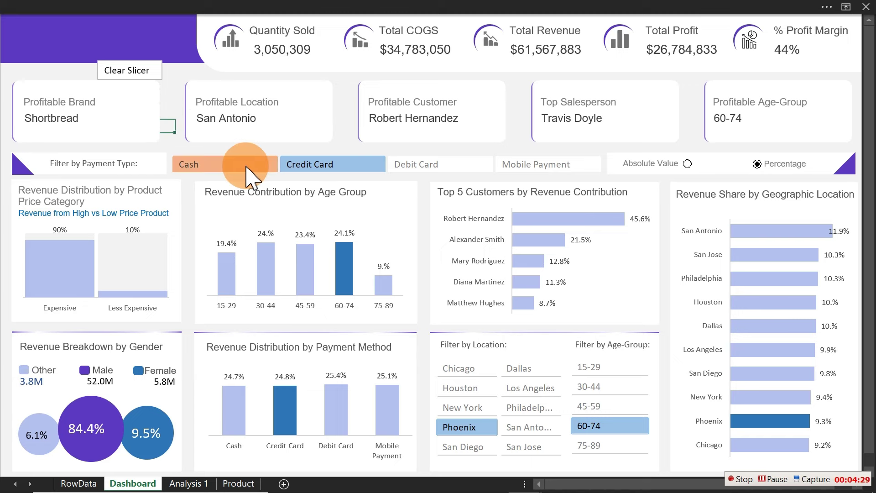
Step: Narrow the payment-type slicer so it ends well before the Absolute Value option, and deselect it
left_click(360, 162)
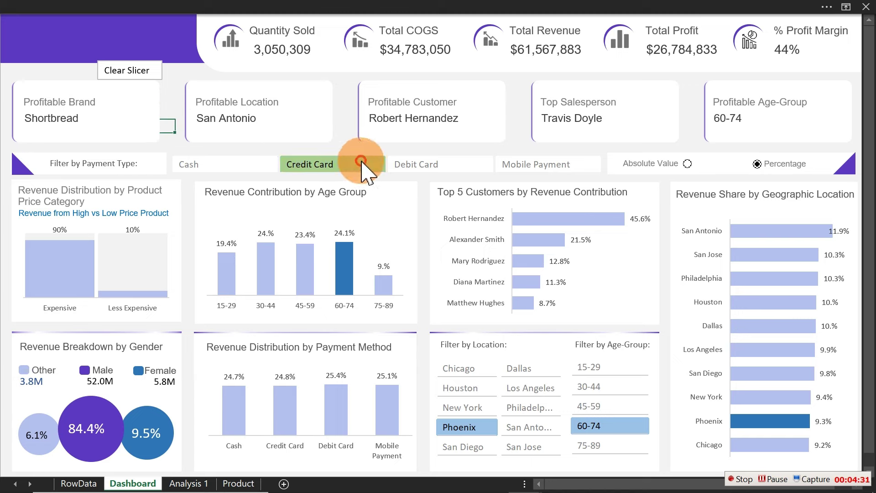
left_click(469, 152)
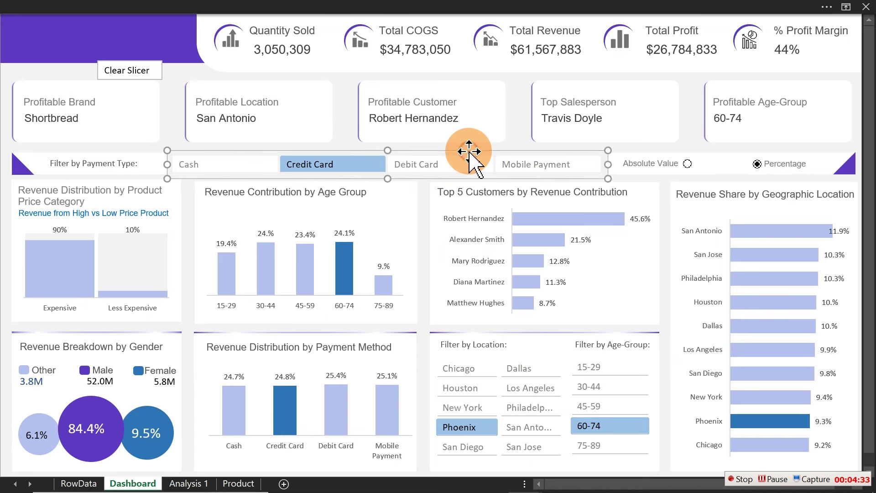
left_click_drag(607, 164, 509, 166)
left_click(170, 115)
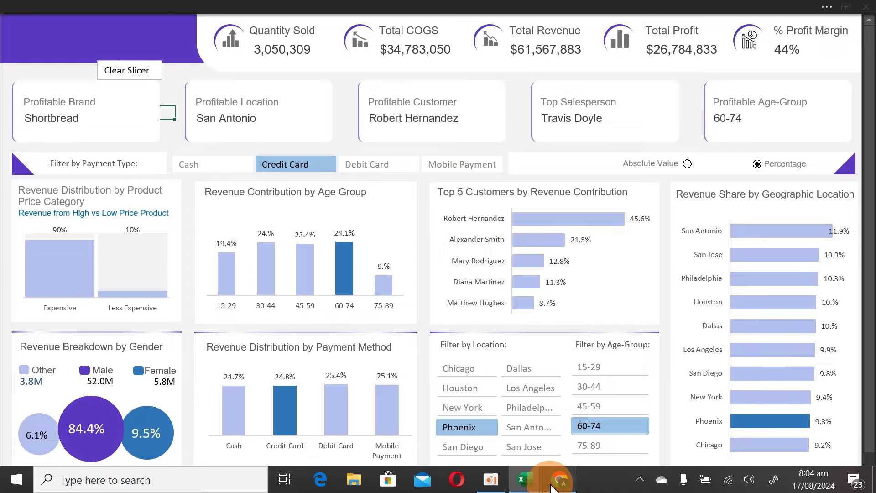
Step: Switch to Flaticon in Chrome and search the icons for "delet"
left_click(553, 486)
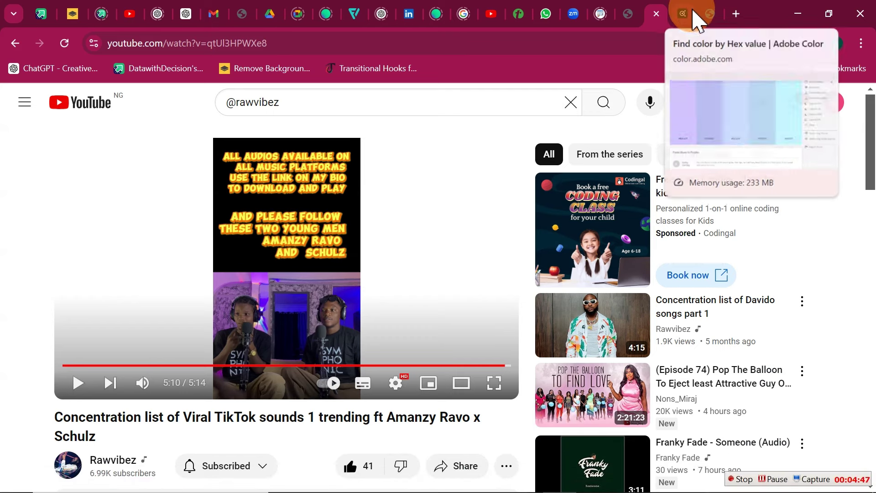
left_click(709, 17)
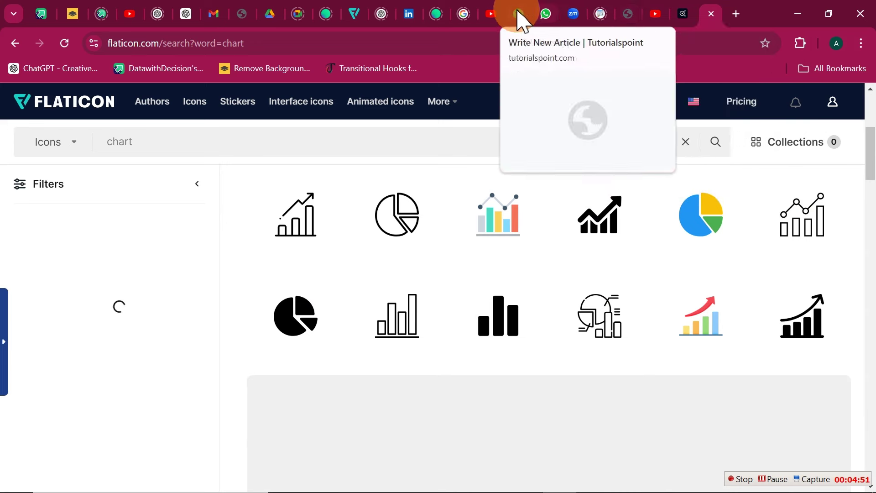
left_click_drag(404, 147, 98, 150)
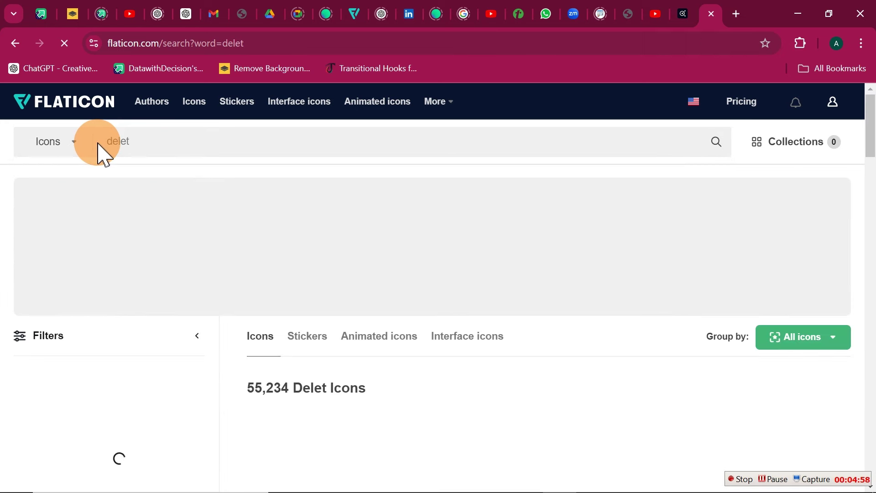
left_click(98, 151)
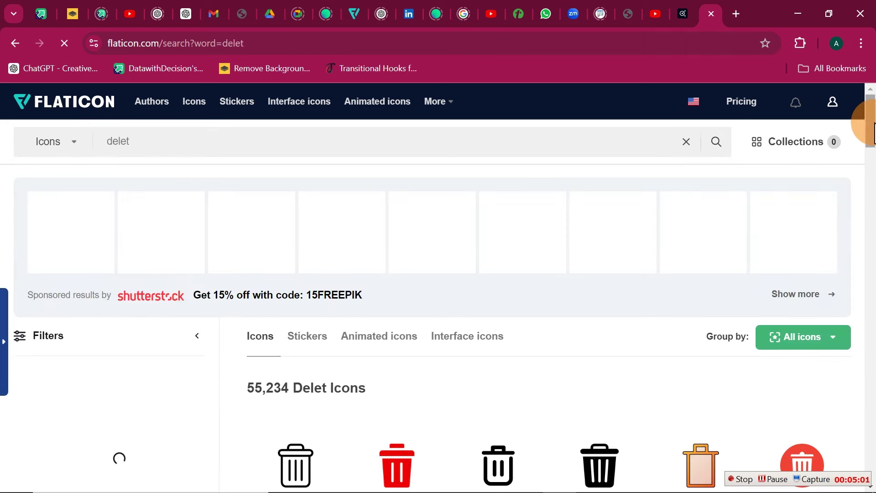
Step: Download the solid red trash can icon as a free PNG
left_click_drag(871, 123, 871, 156)
mouse_move(364, 276)
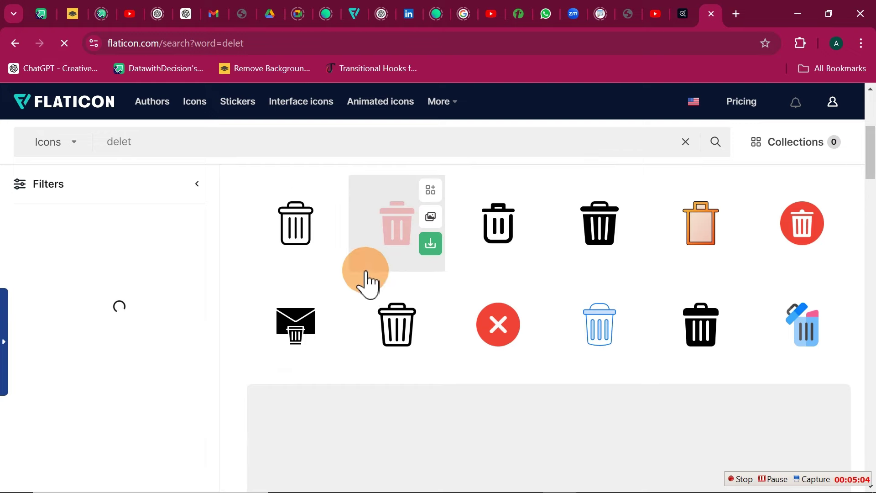
left_click(434, 247)
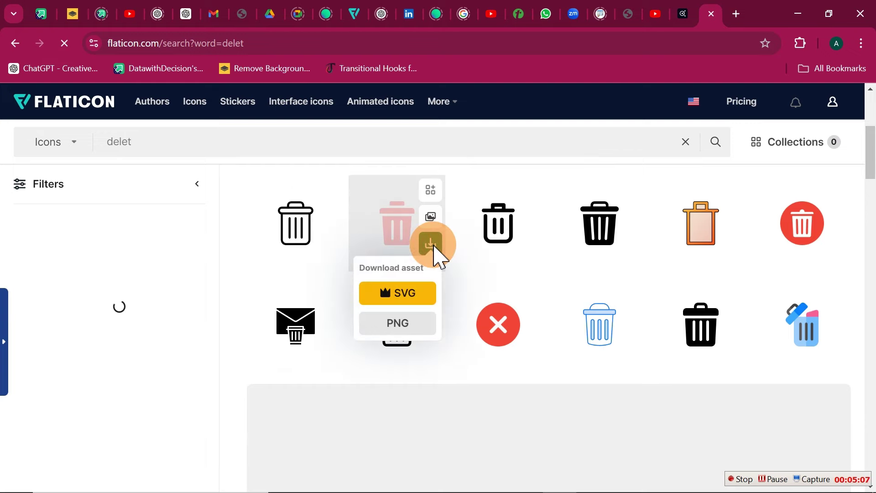
left_click(404, 324)
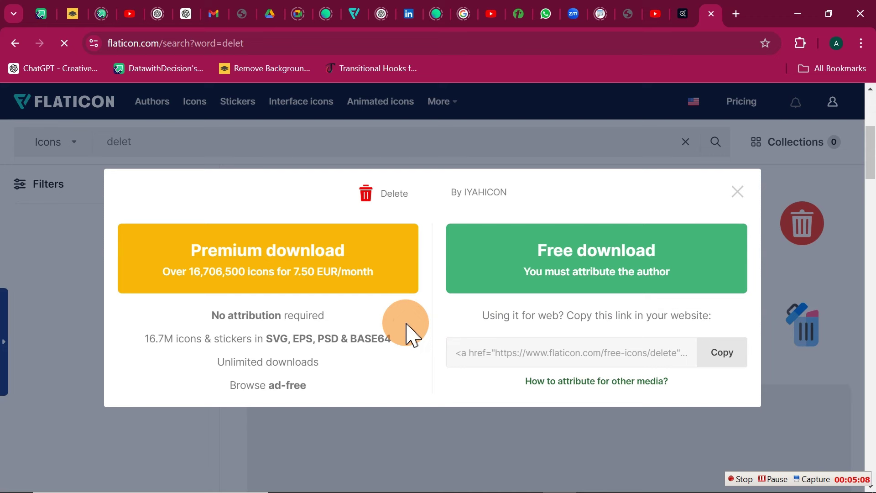
left_click(603, 256)
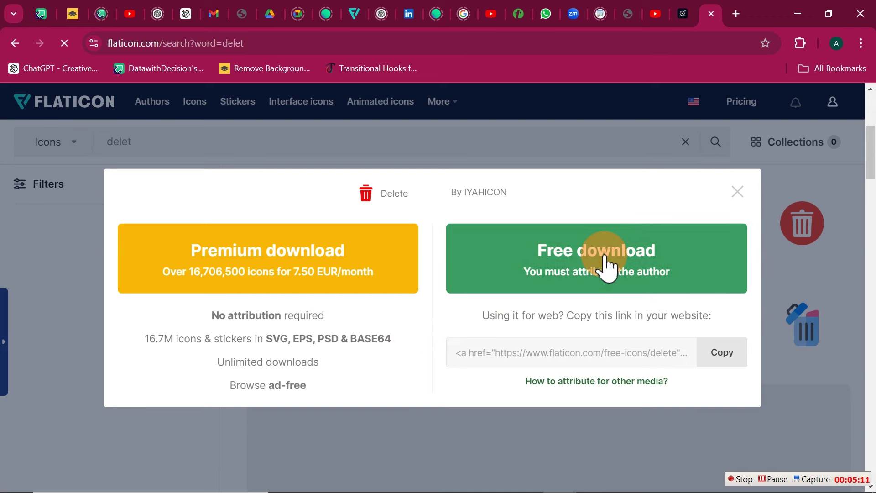
left_click(607, 264)
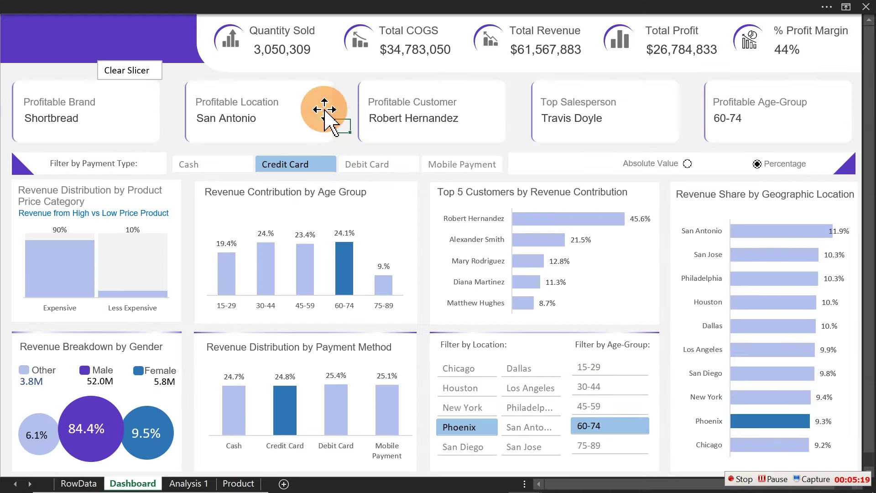
Step: Return to Excel and insert the picture "delete (1)" from the Downloads folder onto the dashboard
left_click(201, 7)
left_click(104, 39)
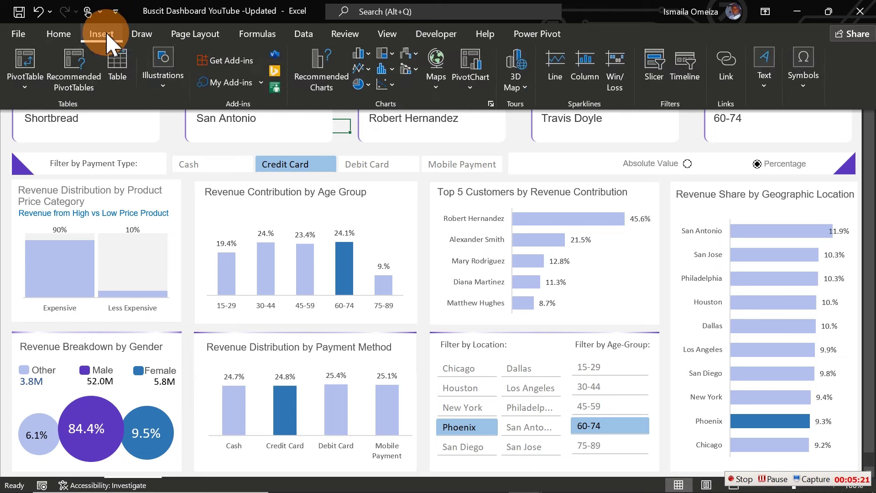
left_click(163, 80)
left_click(161, 137)
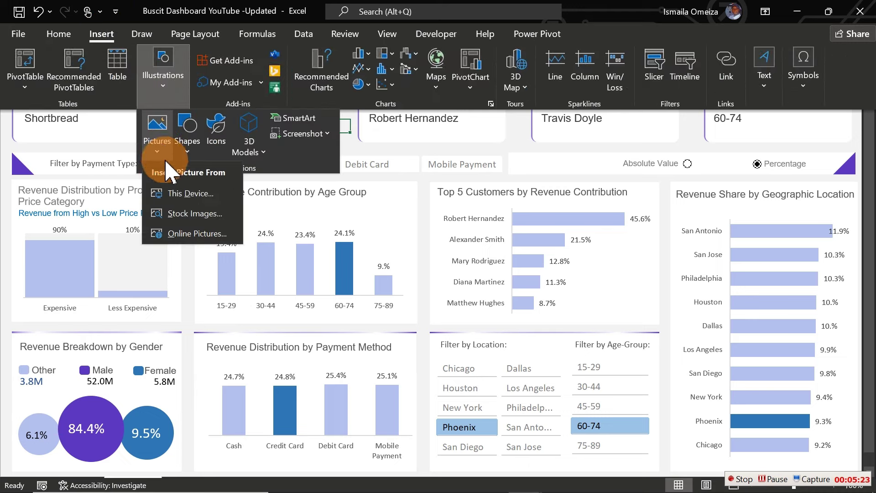
left_click(179, 198)
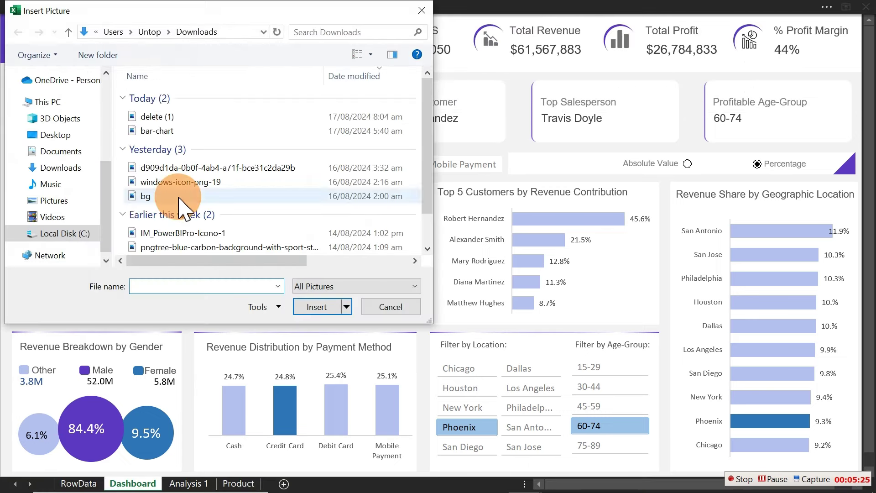
left_click(149, 117)
double_click(149, 116)
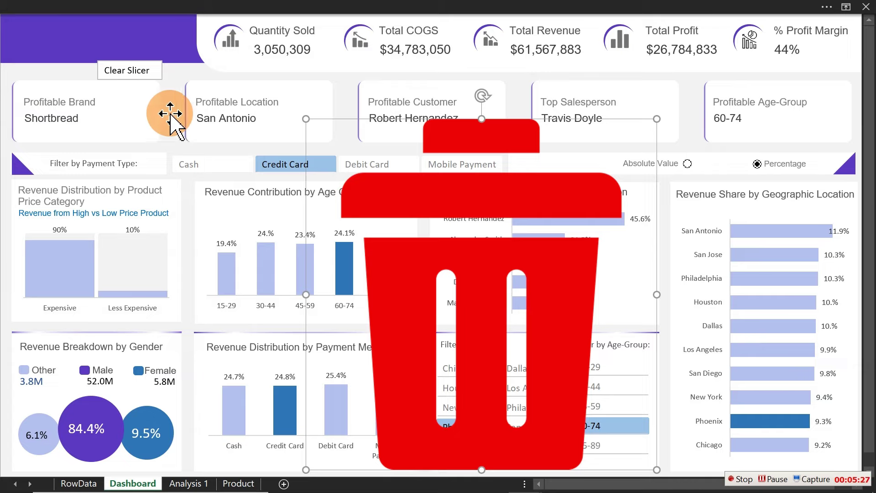
Step: Shrink the trash can picture to small icon size and place it just before the Absolute Value option in the filter bar
left_click_drag(299, 118, 411, 220)
left_click_drag(343, 205, 425, 293)
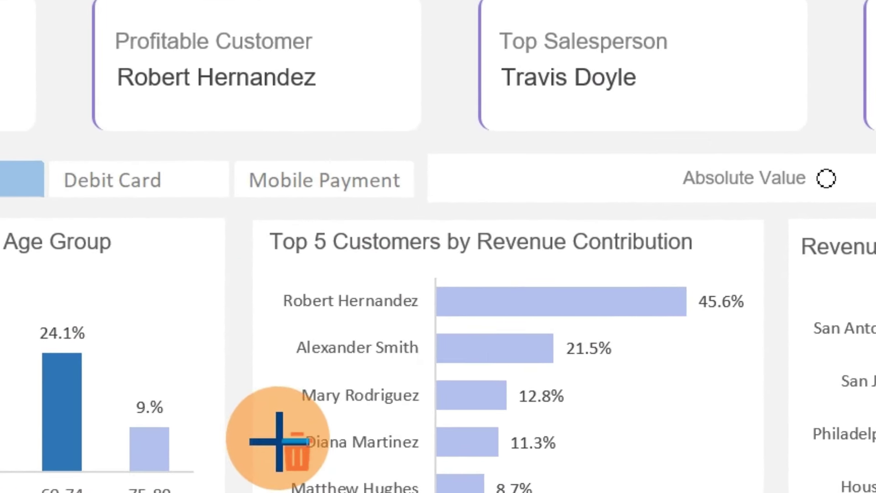
left_click_drag(305, 492, 649, 256)
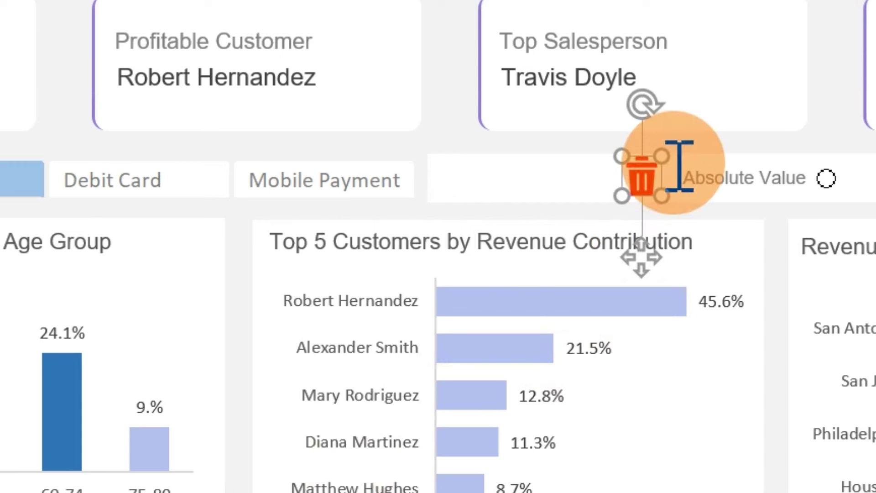
left_click_drag(665, 158, 658, 176)
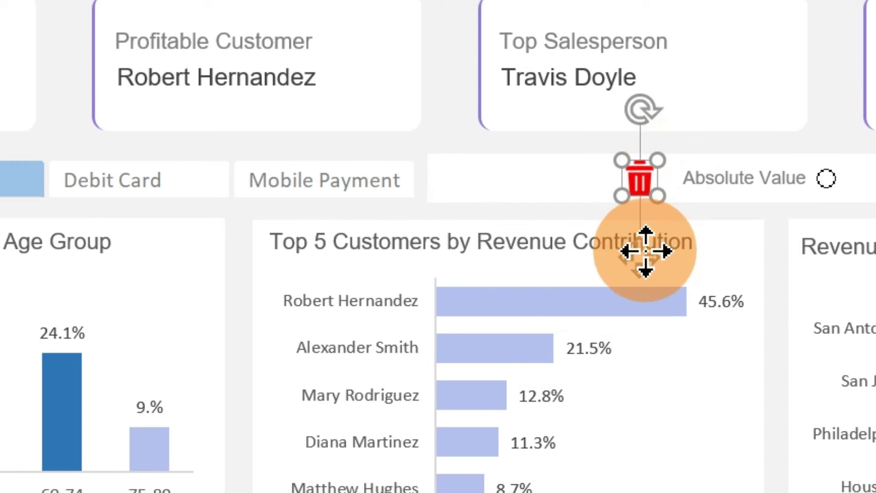
Step: Shift the trash can icon away from Absolute Value and place the Clear Slicer text box directly beside it in the filter bar
left_click(641, 251)
left_click_drag(642, 251, 603, 251)
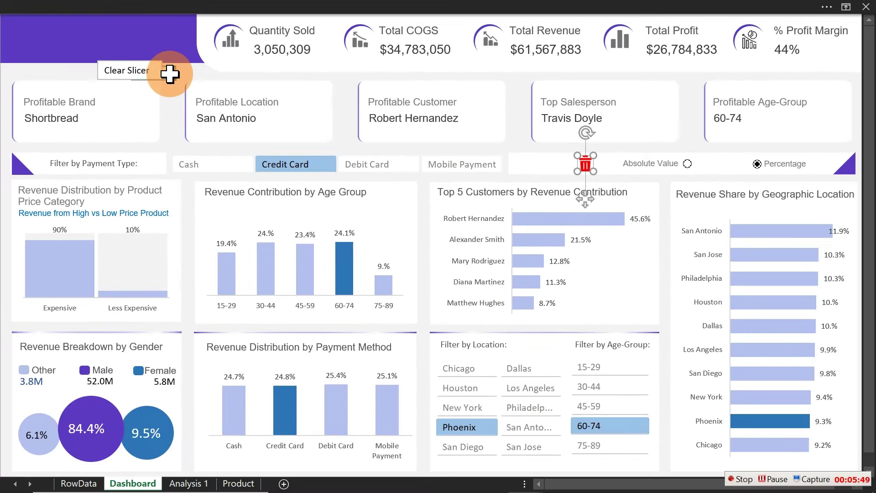
left_click(11, 42)
left_click(150, 78)
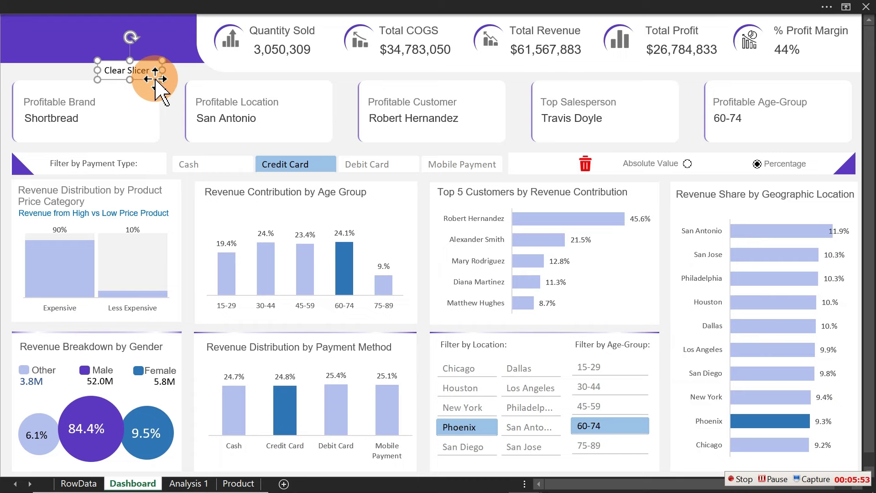
left_click_drag(156, 78, 584, 172)
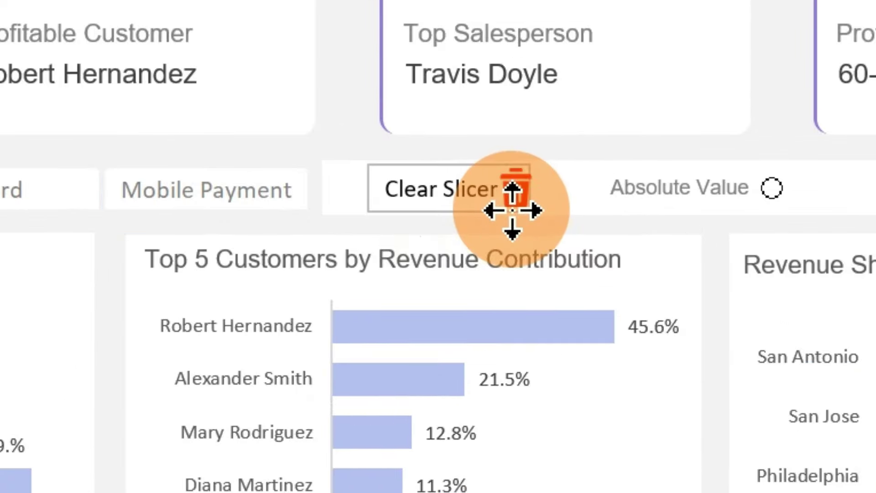
left_click_drag(512, 210, 513, 206)
left_click(541, 193)
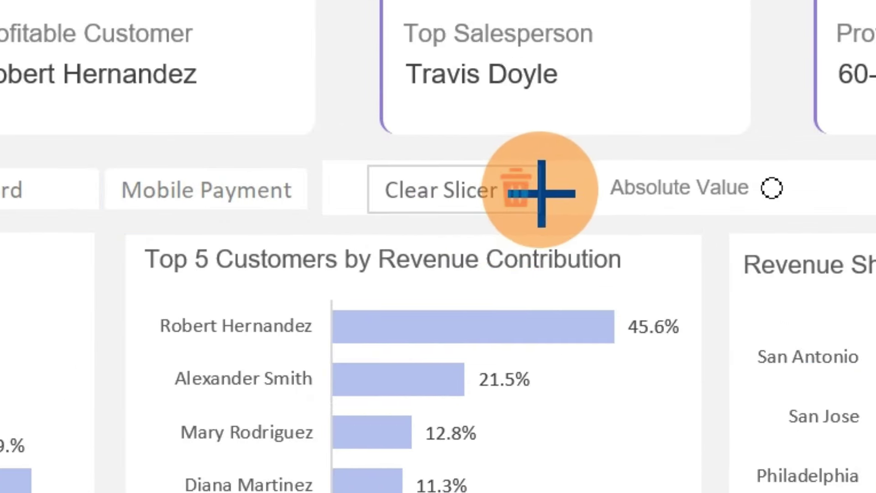
left_click(511, 193)
left_click(480, 191)
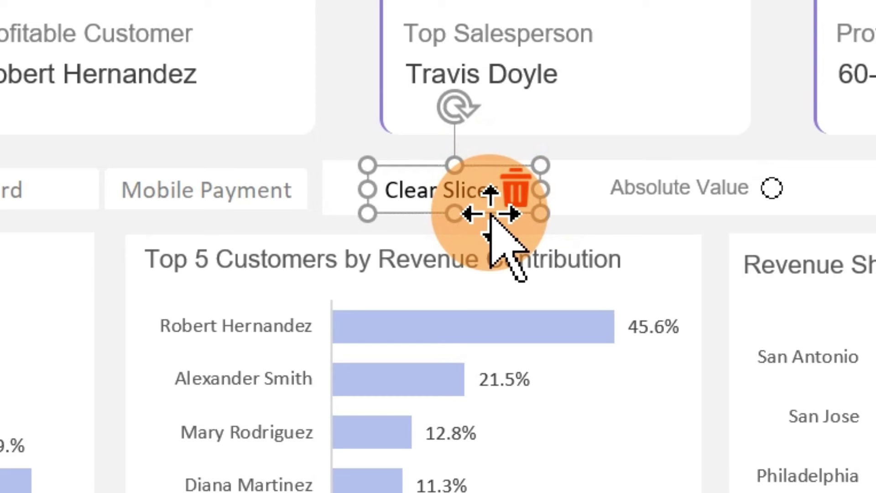
left_click_drag(491, 214, 482, 213)
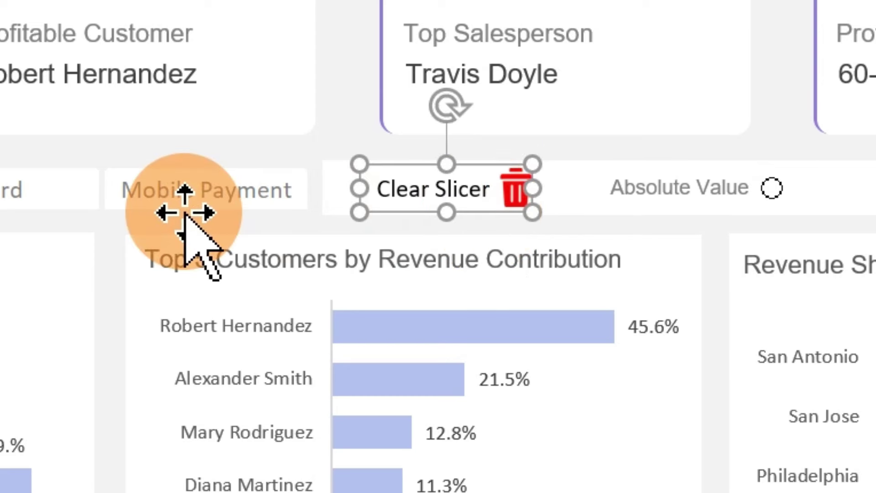
Step: Remove the fill and outline of the Clear Slicer text box
key("ctrl+1")
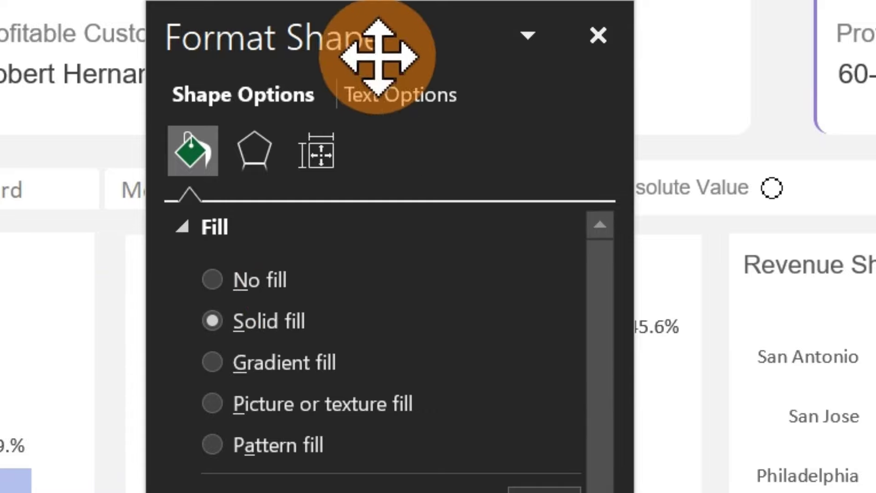
left_click_drag(371, 55, 0, 140)
left_click(87, 220)
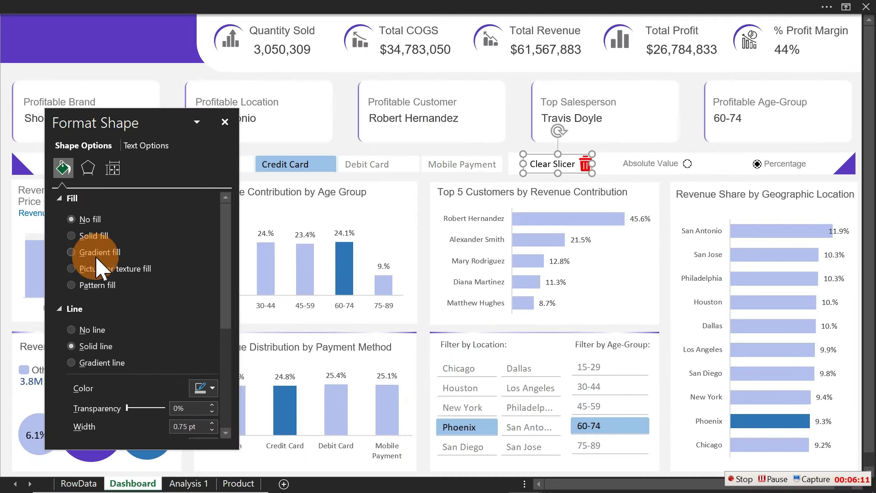
left_click(94, 331)
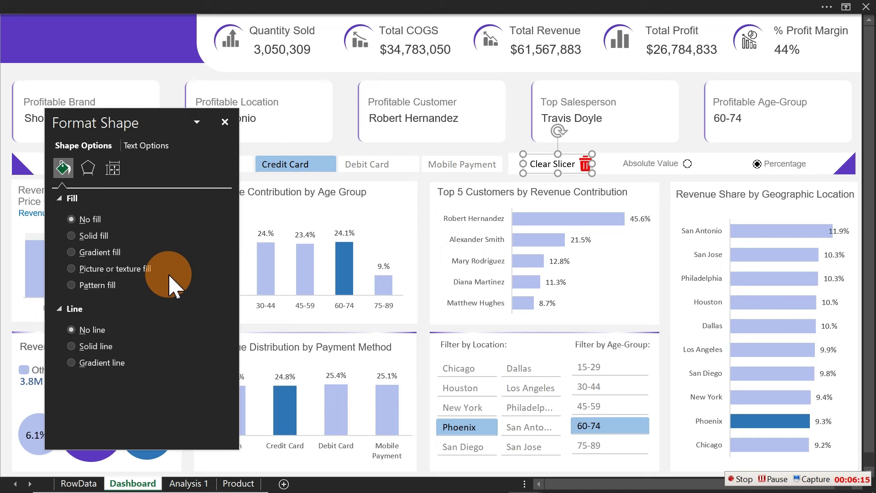
Step: Set the Clear Slicer text to a dark red fill and close the formatting options
left_click(145, 145)
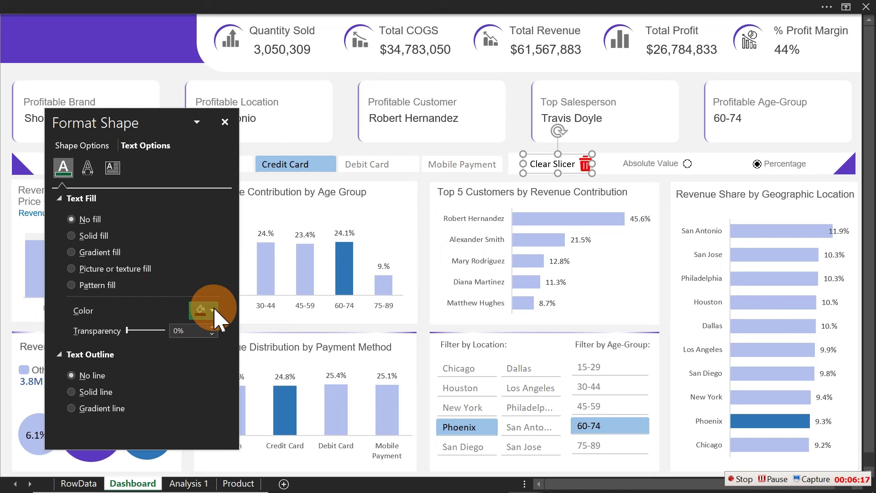
left_click(213, 310)
left_click(197, 236)
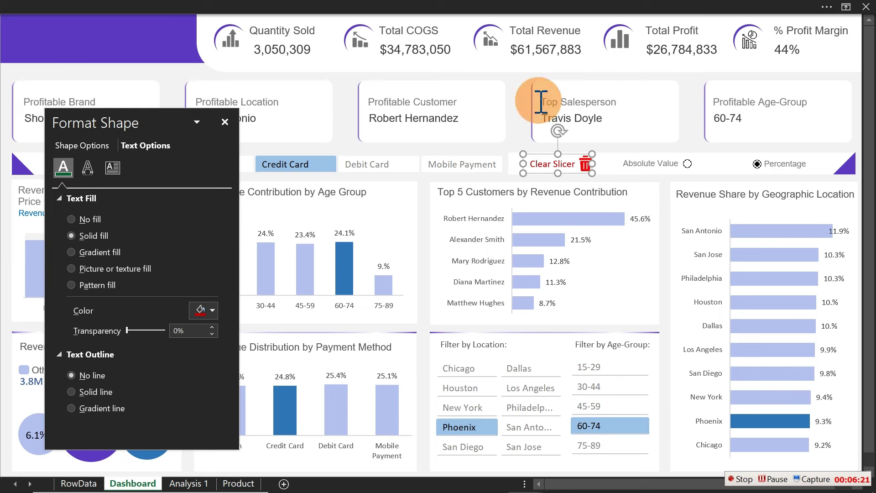
left_click(225, 122)
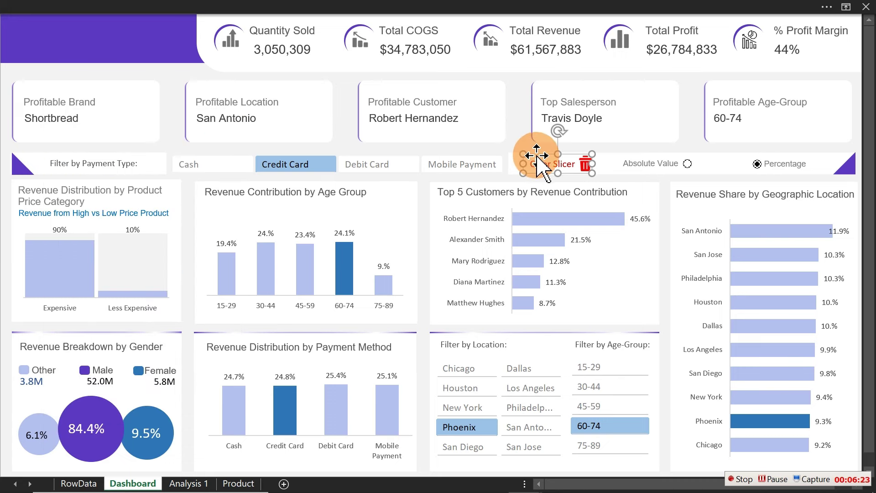
left_click(515, 123)
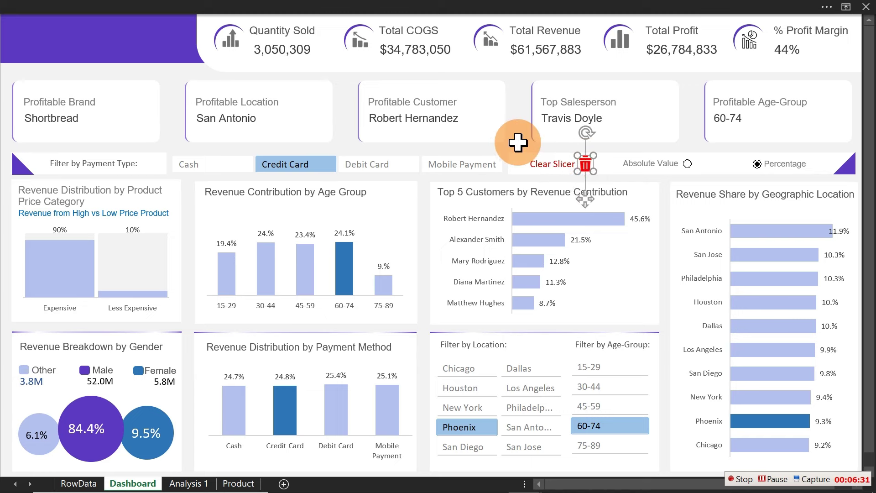
Step: Reset all dashboard slicers with the Clear Slicer control and deselect its shape
left_click(527, 154)
left_click(547, 167, "ctrl")
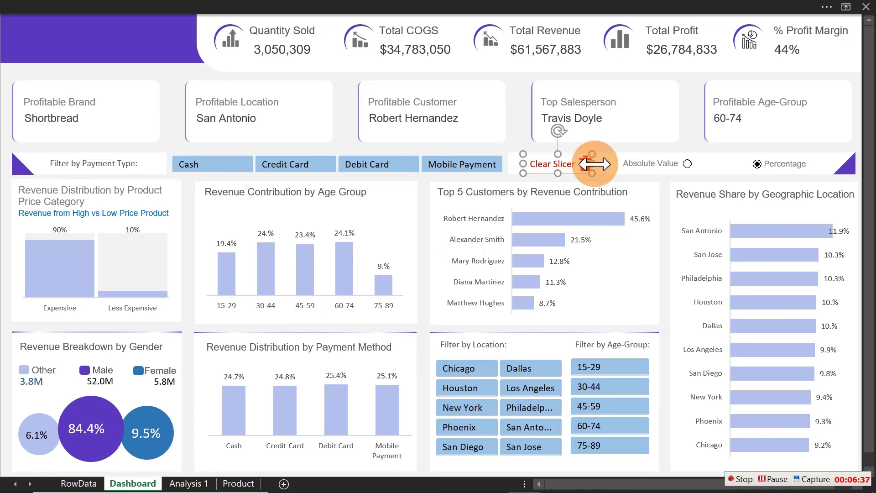
left_click(522, 139)
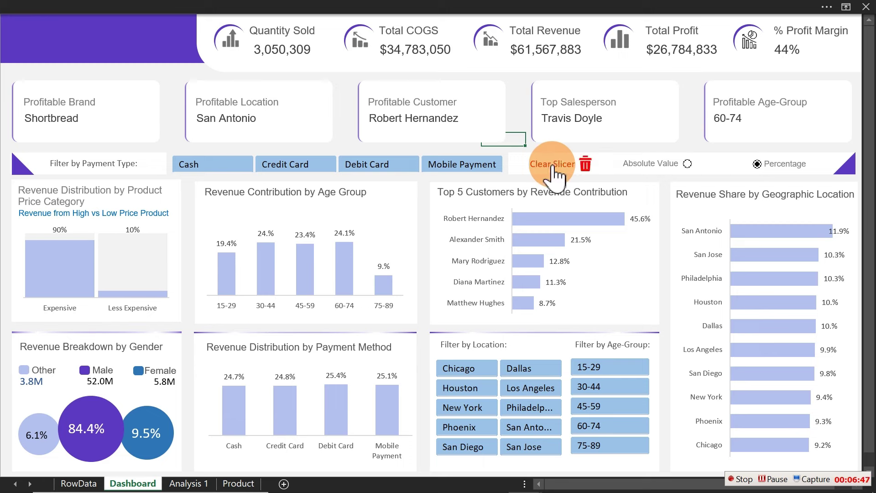
Step: Filter the dashboard by Mobile Payment, Los Angeles and the 30-44 age group
left_click(500, 173)
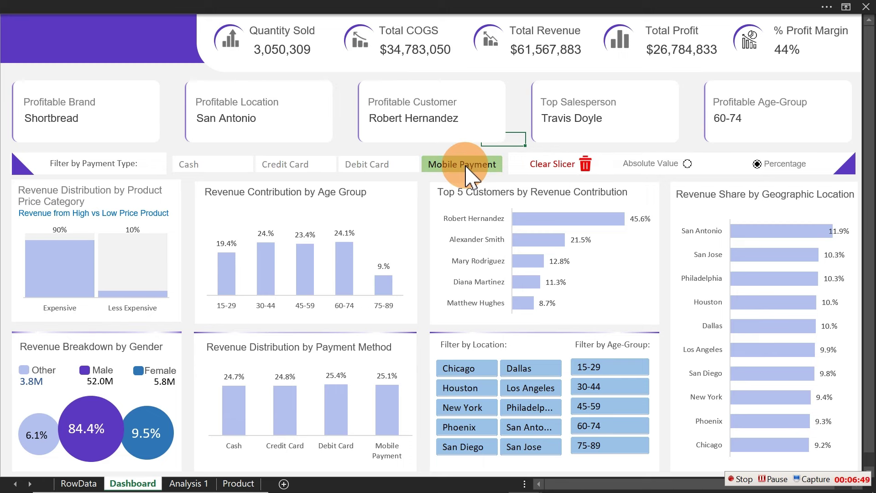
left_click(526, 388)
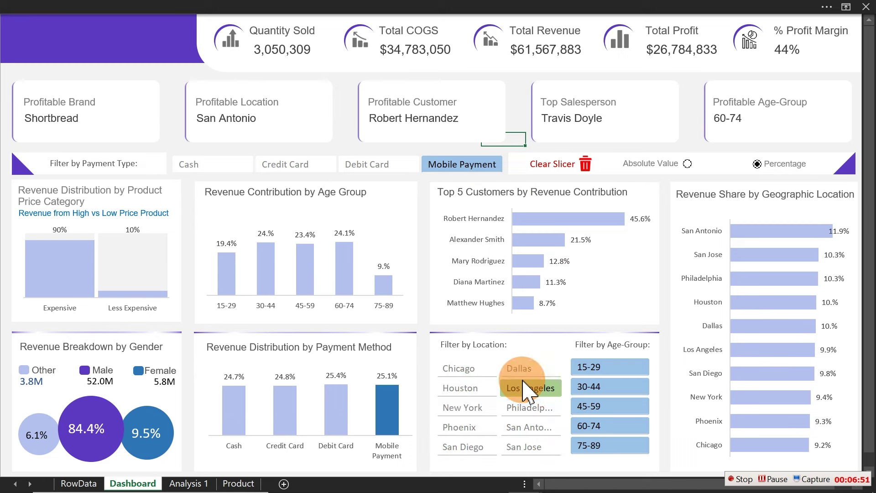
left_click(618, 388)
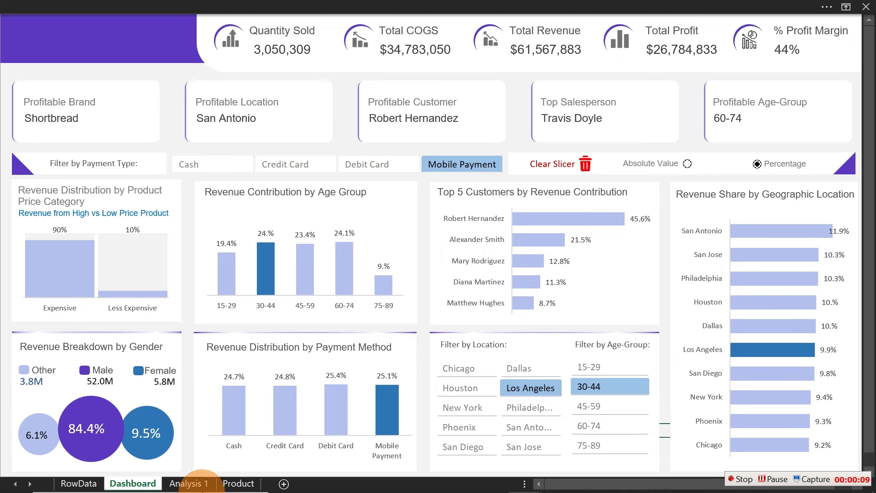
Step: On the Analysis 1 sheet, rename the Revenue By Gender PivotTable to "Gender"
left_click(189, 484)
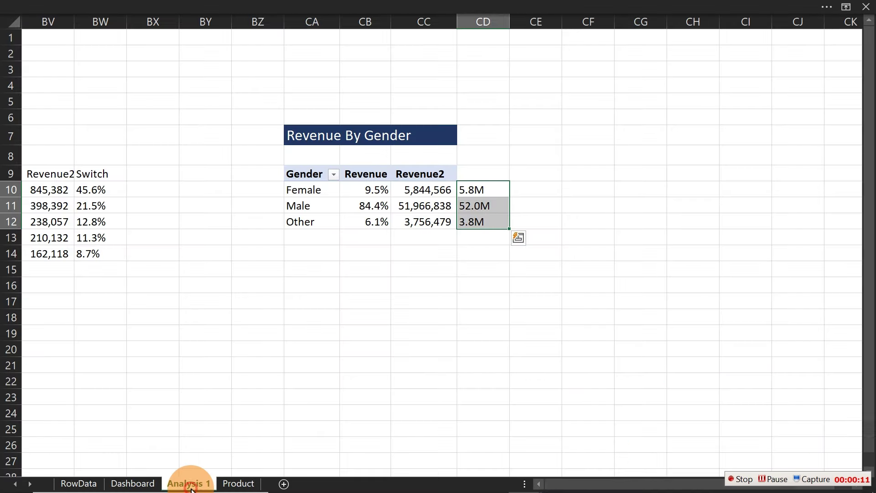
left_click(318, 210)
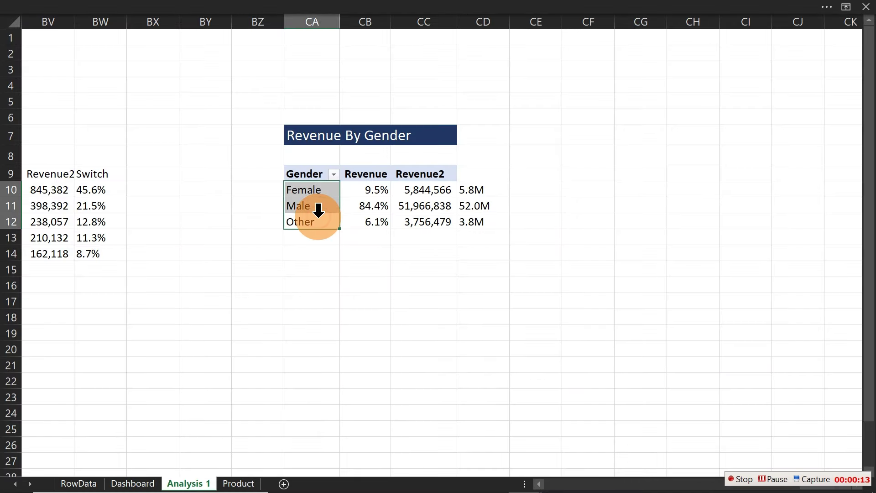
left_click(364, 20)
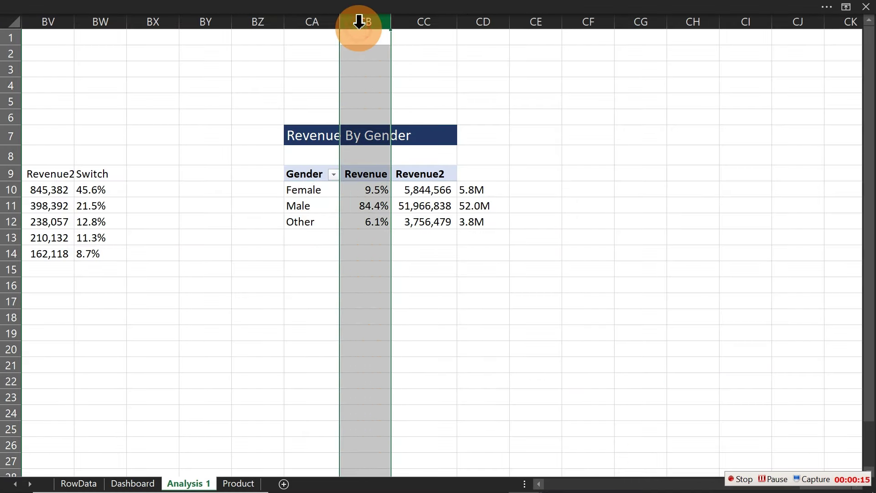
left_click(326, 175)
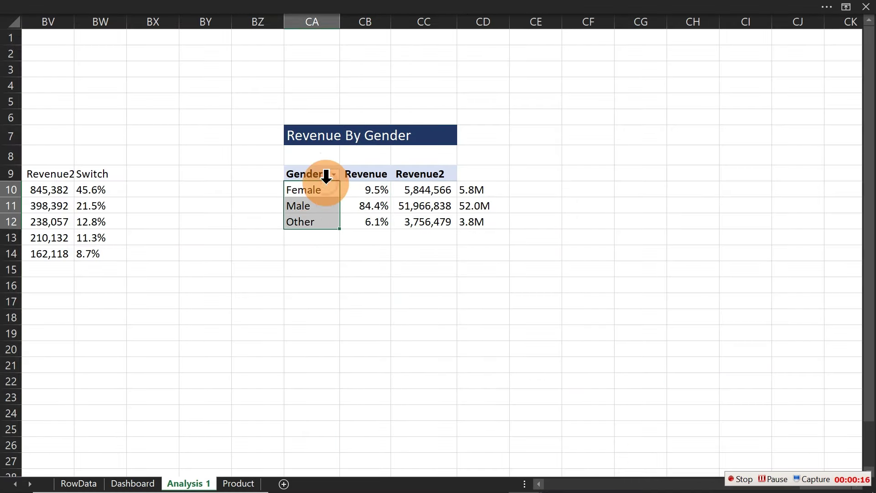
left_click(431, 9)
left_click(657, 37)
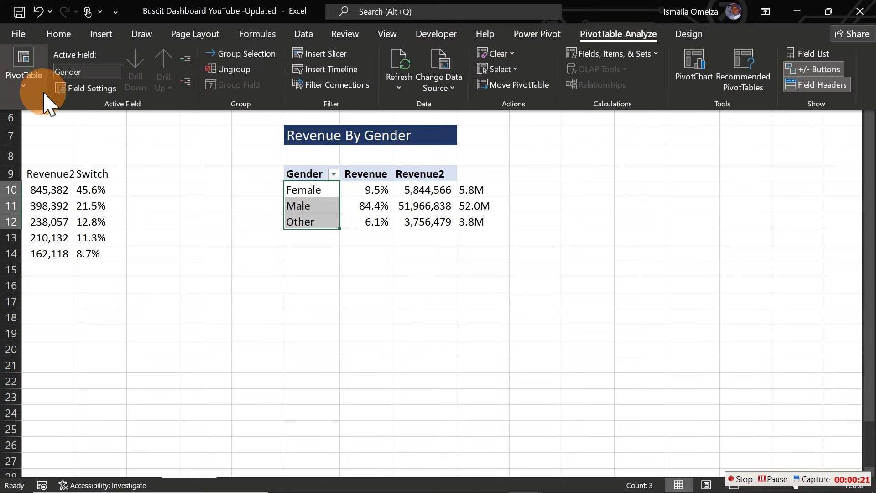
left_click(23, 86)
left_click(53, 136)
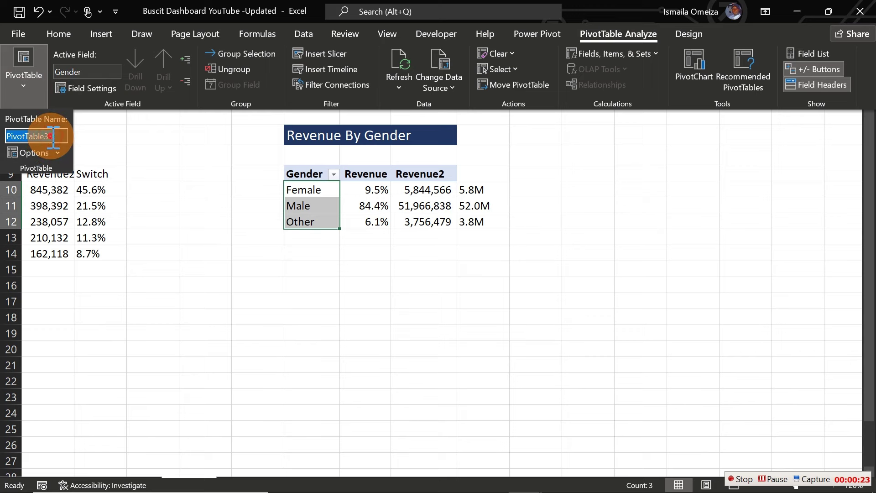
type("Gender")
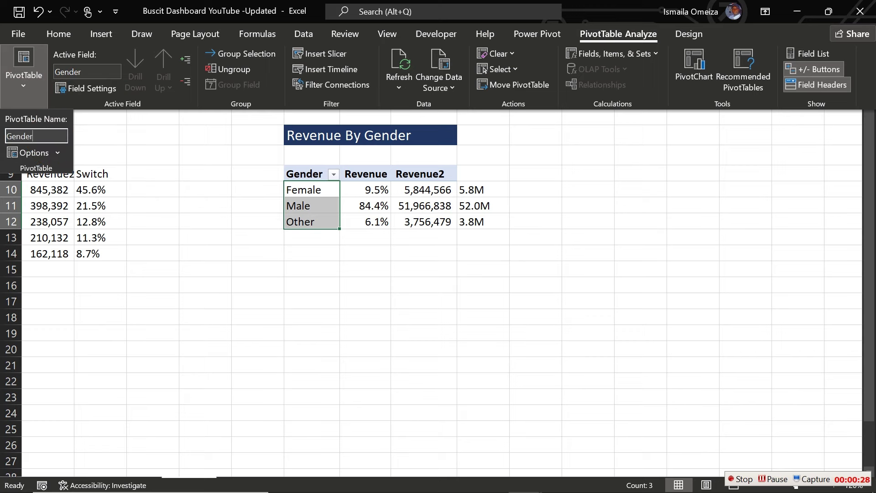
key("Return")
Step: Rename the Revenue by Customer top 5 PivotTable to "Top5Customers"
left_click(108, 256)
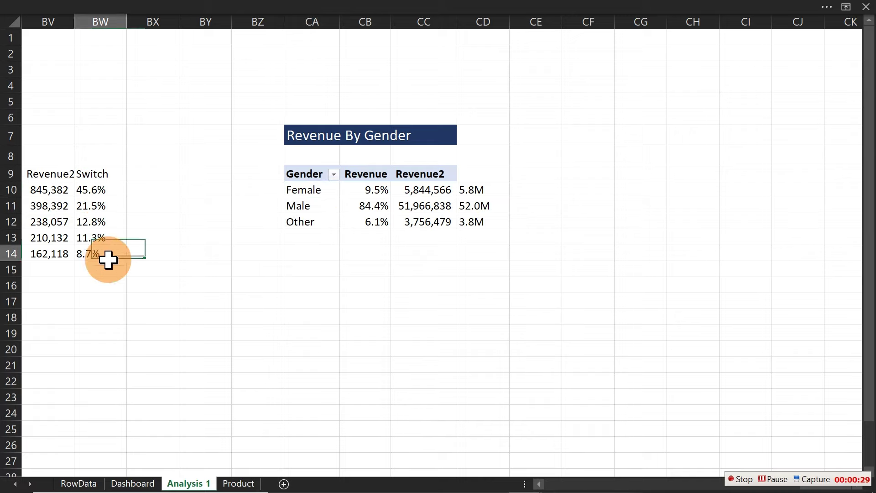
key("Left")
key("Left")
key("Left")
key("Left")
key("Left")
key("Left")
key("Left")
key("Left")
key("Left")
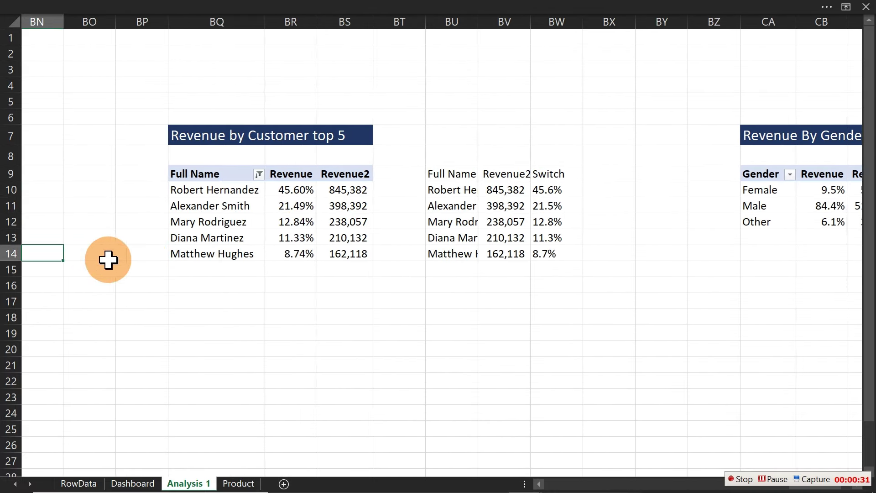
left_click(194, 237)
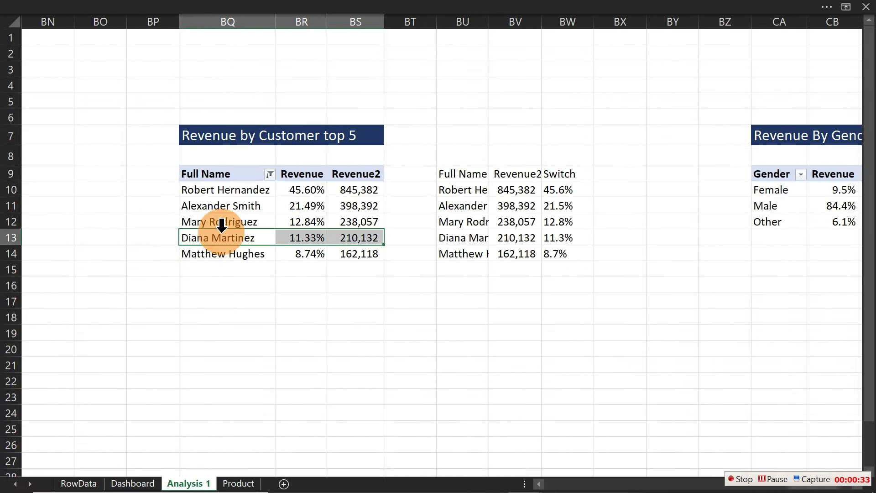
left_click(238, 7)
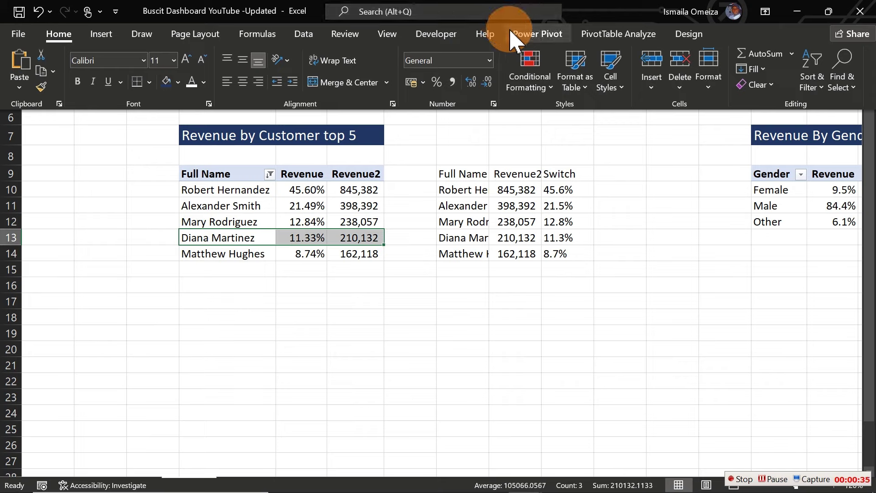
left_click(643, 34)
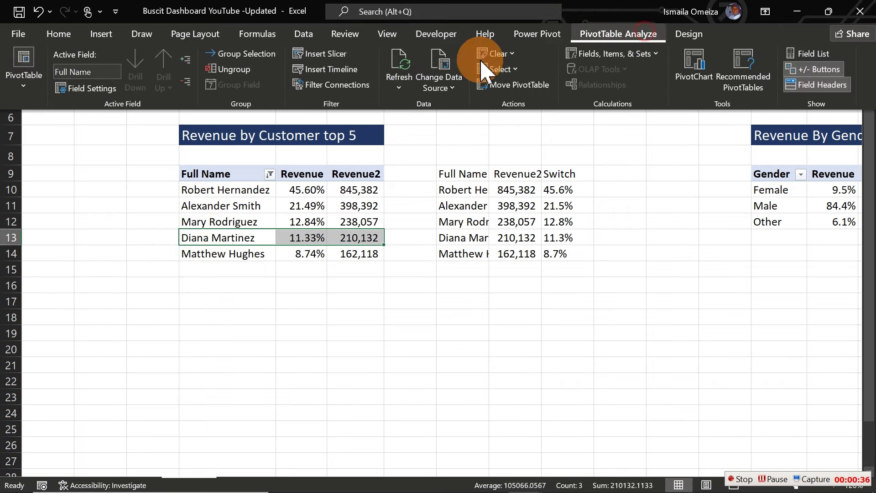
left_click(23, 80)
left_click(43, 138)
type("Top5Custom")
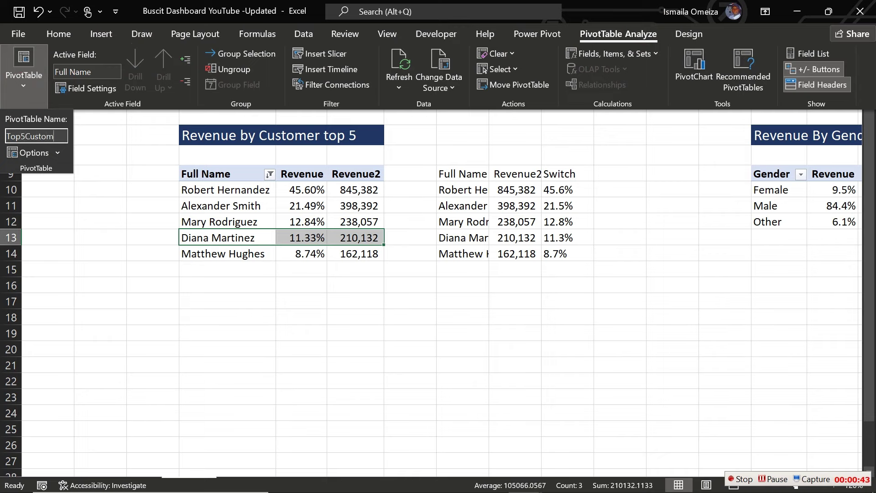
type("ers")
key("Return")
left_click(248, 282)
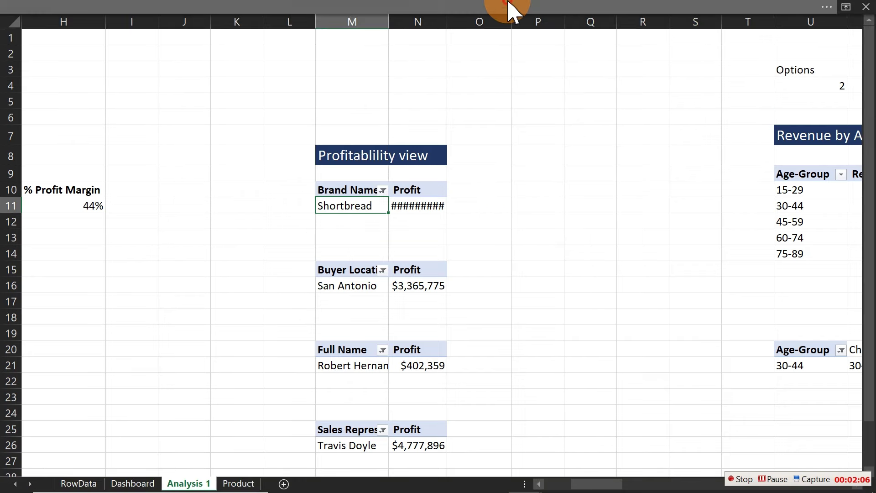
Step: Rename the Brand Names profit PivotTable to "ProfitablilityBrandName"
left_click(657, 14)
left_click(628, 34)
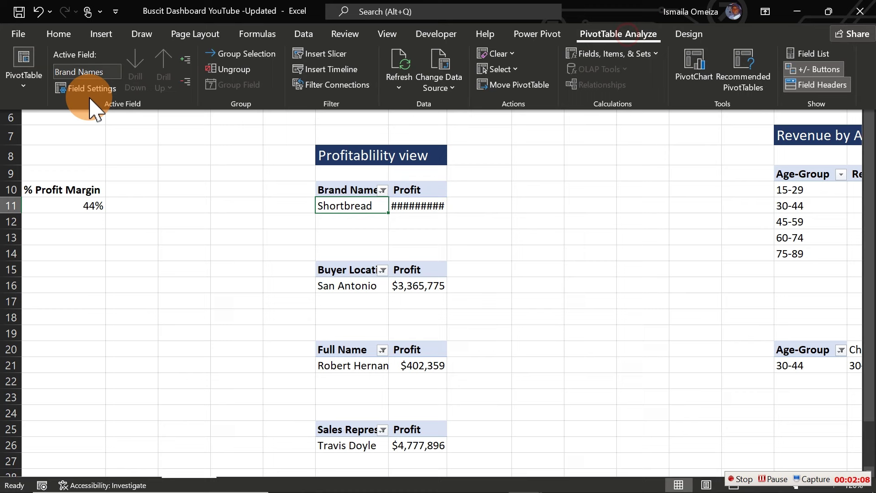
left_click(23, 84)
left_click(33, 133)
type("P")
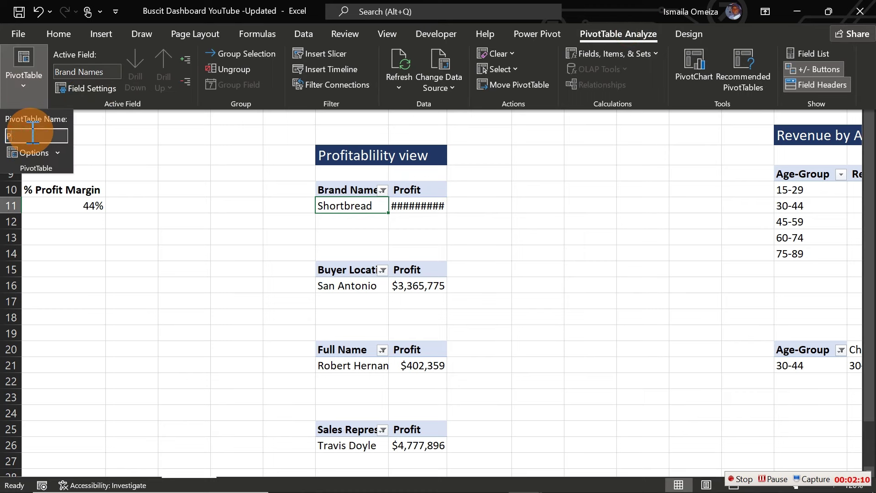
type("ro")
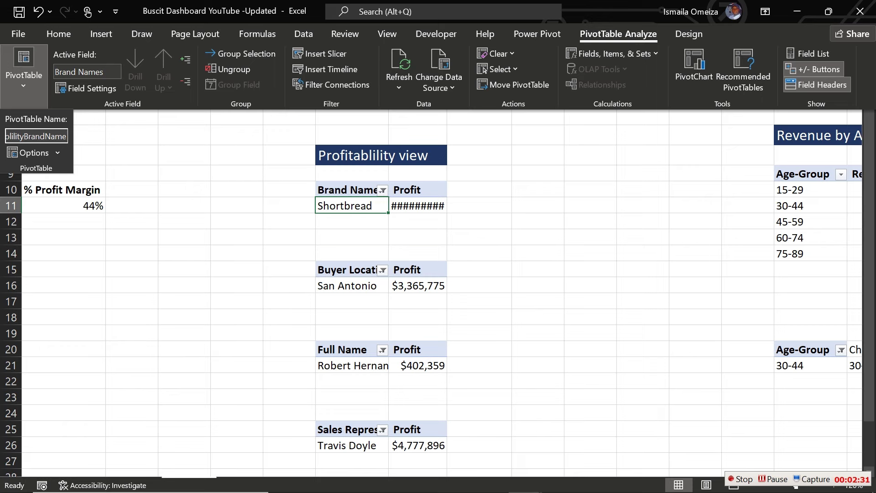
key("Return")
Step: Rename the Buyer Location profit PivotTable to "ProfitablilityLocation"
key("Down")
key("Down")
key("Down")
key("Down")
key("Down")
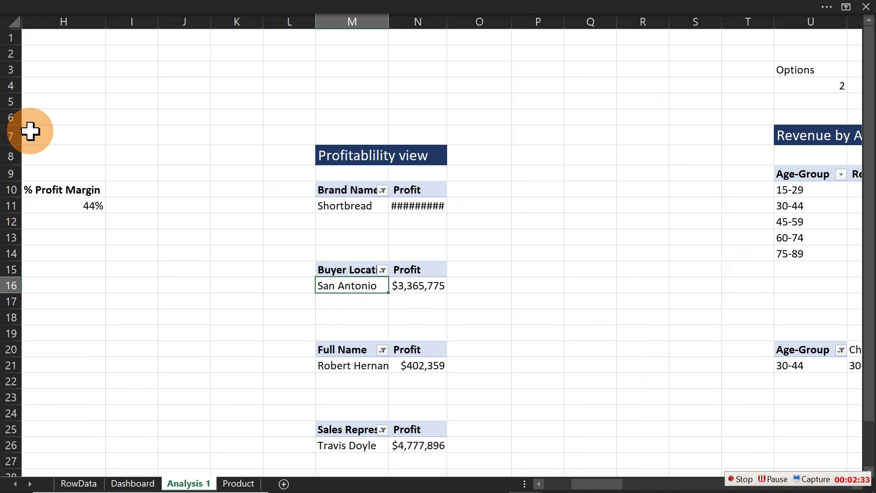
left_click(423, 5)
left_click(623, 37)
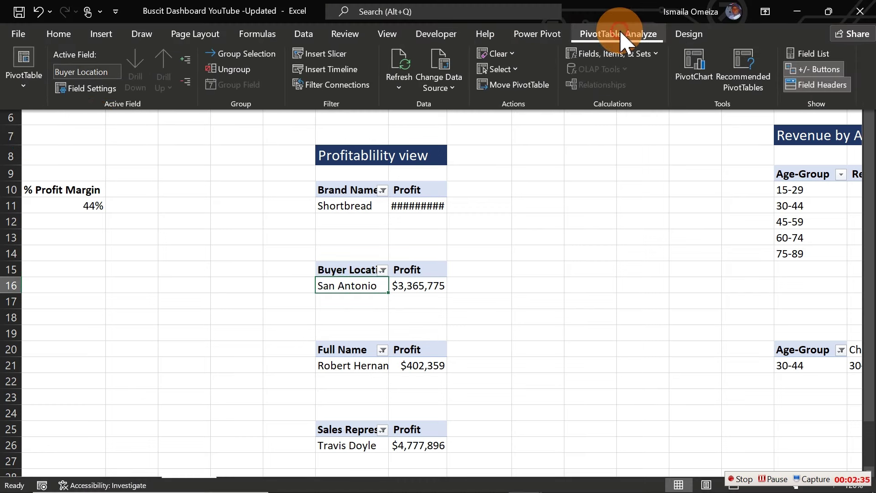
left_click(22, 73)
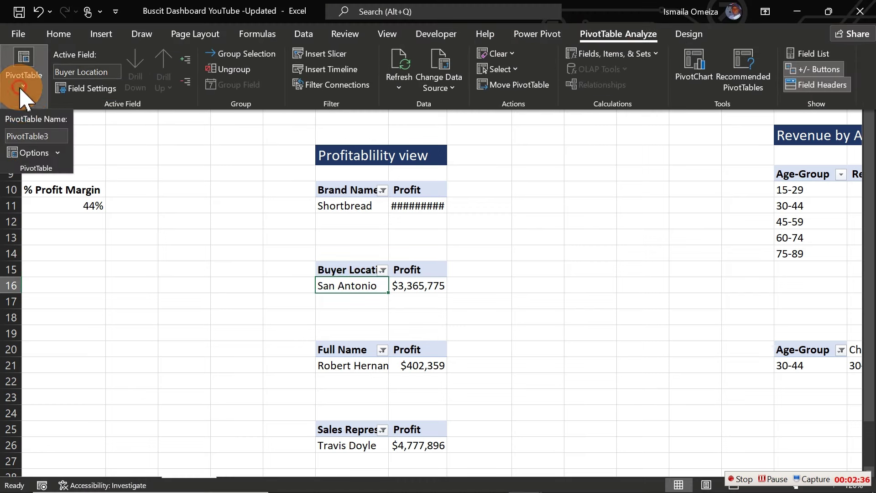
left_click(32, 135)
type("Profitablility")
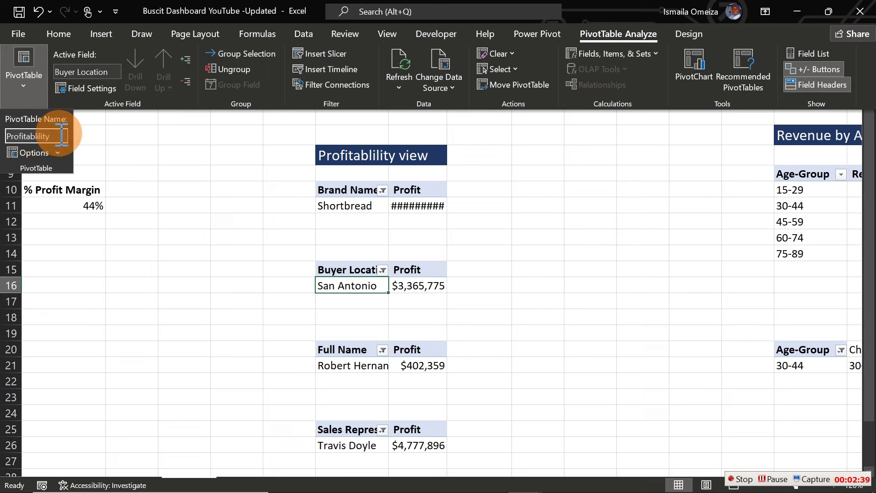
type("Location")
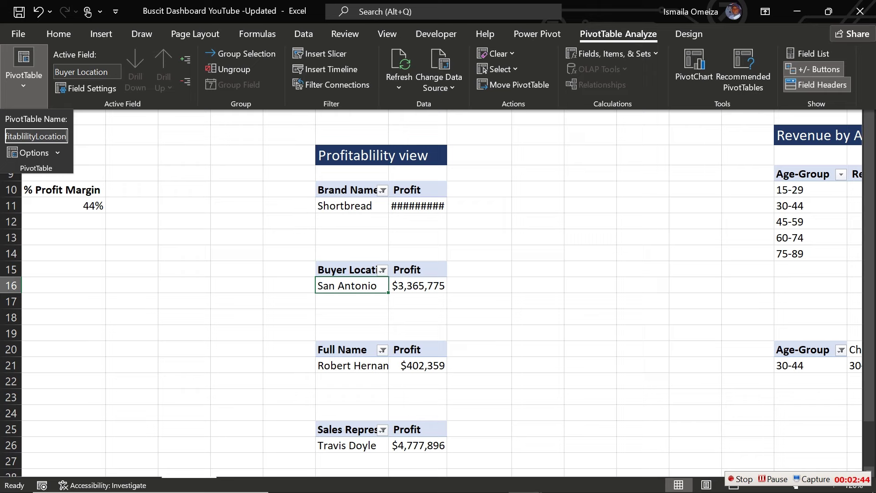
key("Return")
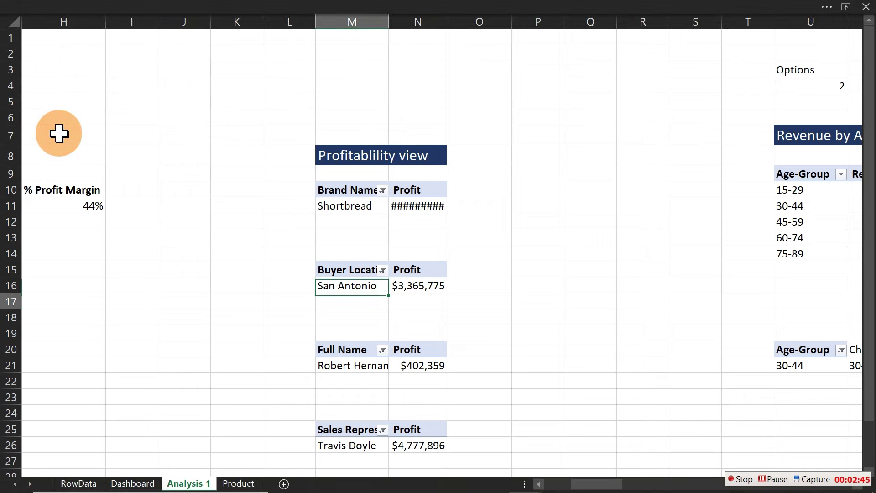
Step: Rename the Full Name profit PivotTable to "ProfitablilityCustomer"
key("Down")
key("Down")
key("Down")
key("Down")
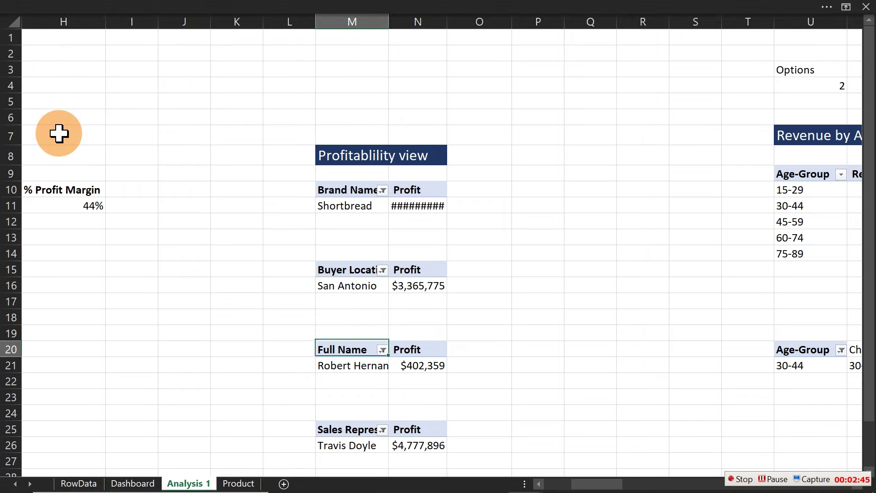
left_click(331, 9)
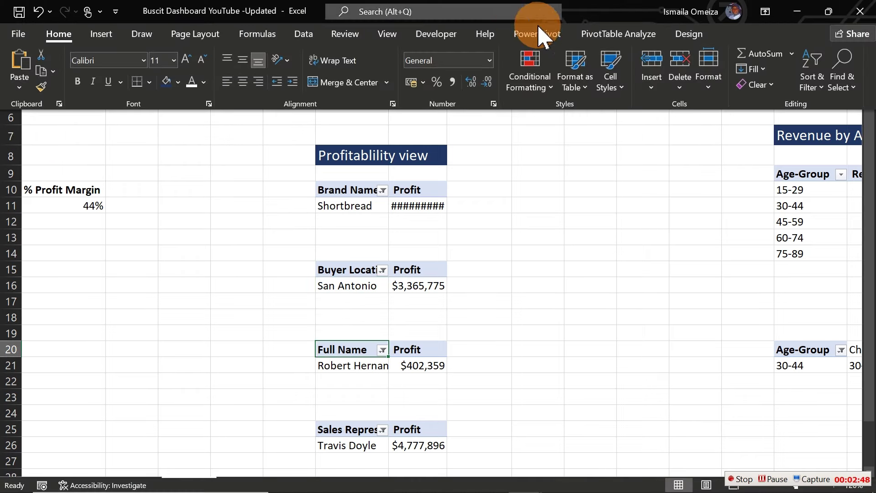
left_click(617, 35)
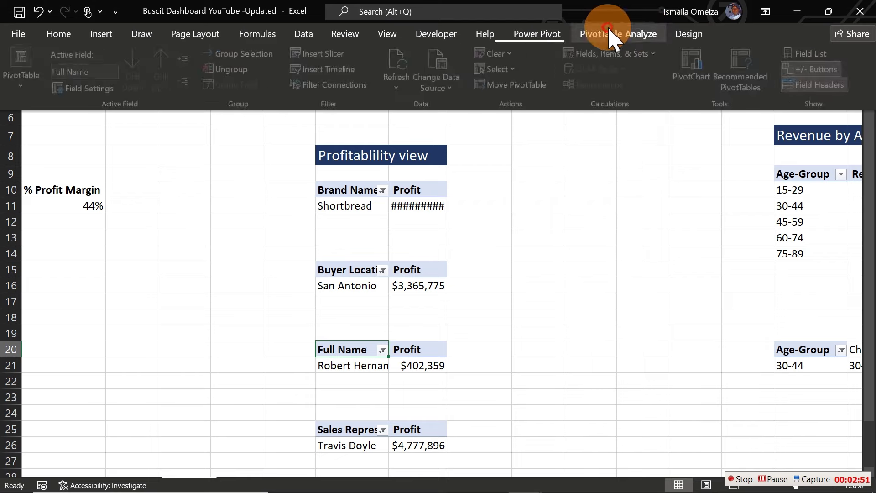
left_click(25, 84)
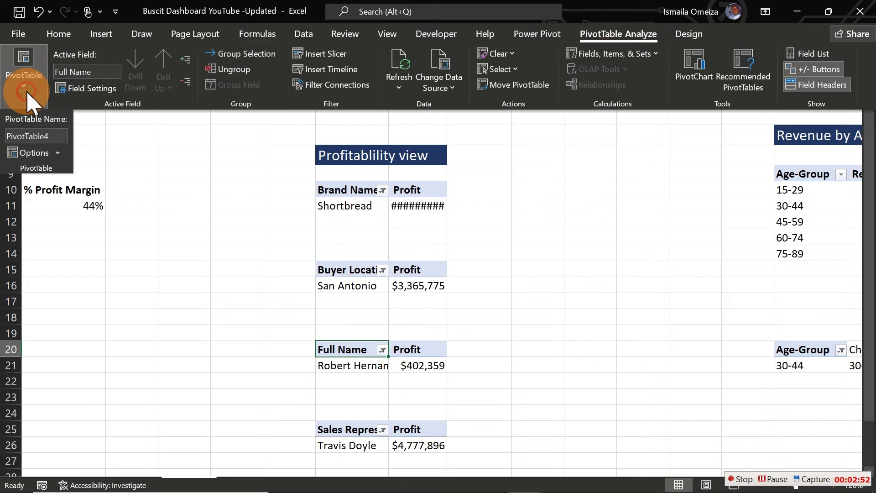
left_click(39, 136)
type("Profitablity")
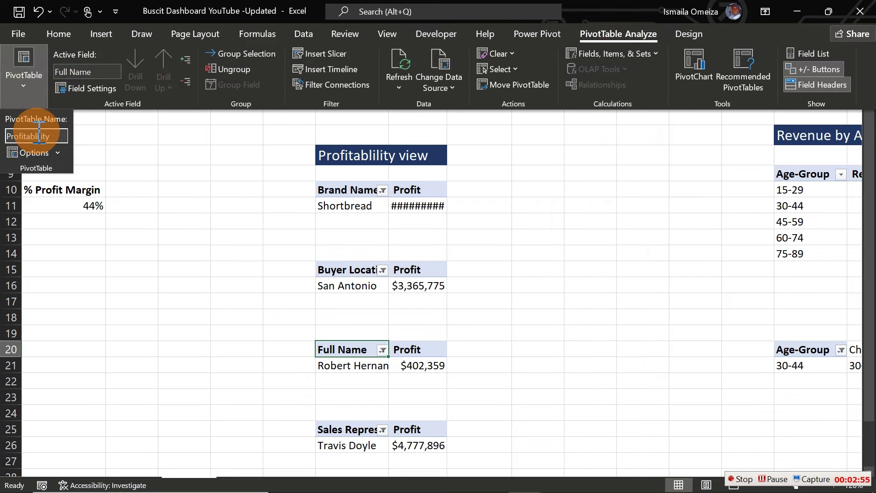
type("Customer")
key("Return")
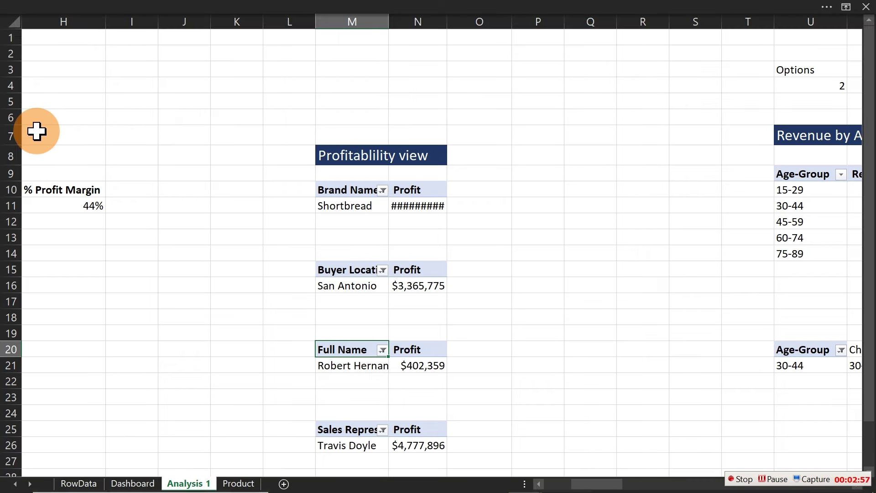
Step: Rename the Sales Representative profit PivotTable to "ProfitablilitySalesPerson"
key("Down")
key("Down")
key("Down")
key("Down")
key("Down")
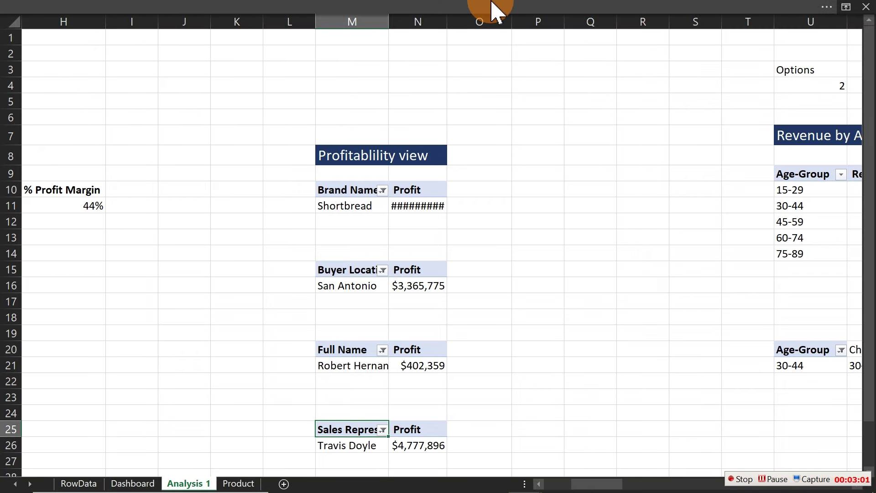
left_click(546, 8)
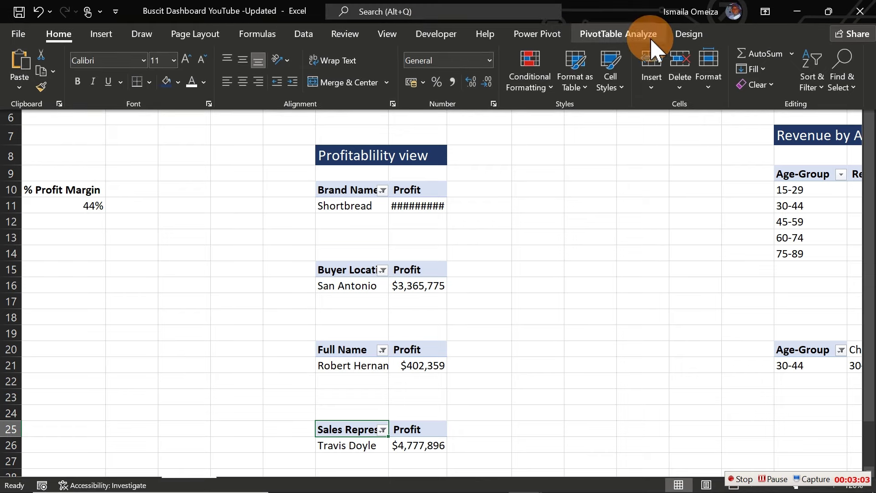
left_click(644, 35)
left_click(32, 96)
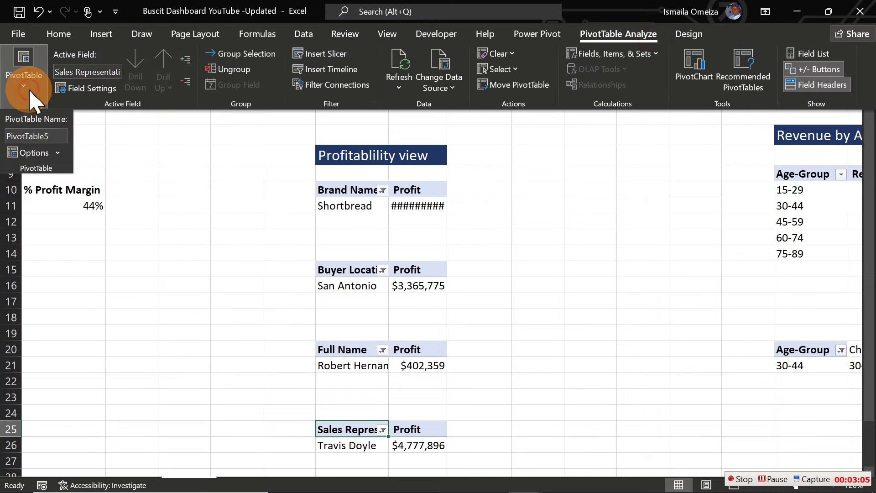
left_click(45, 136)
left_click(47, 136)
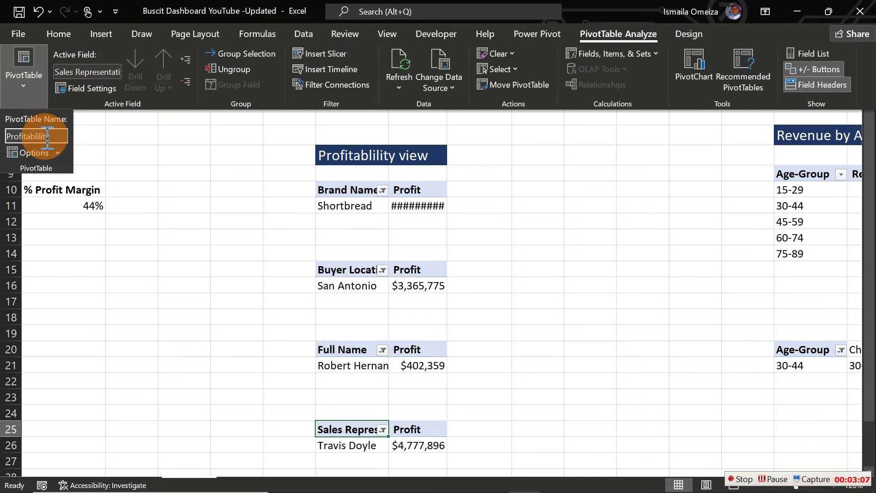
type("Sales")
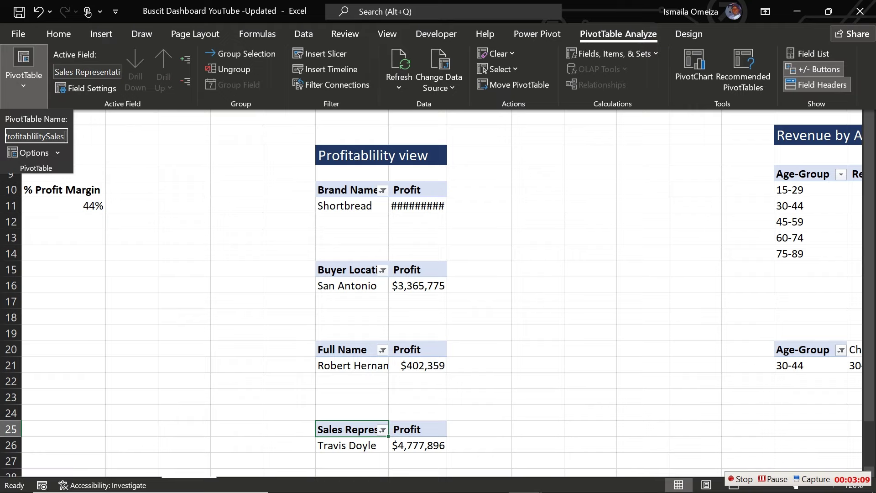
type("Person")
key("Return")
Step: Rename the Age-Group profit PivotTable below the sales representative one, using the prefix "Profitablility" followed by the age group
key("Down")
key("Down")
key("Down")
key("Down")
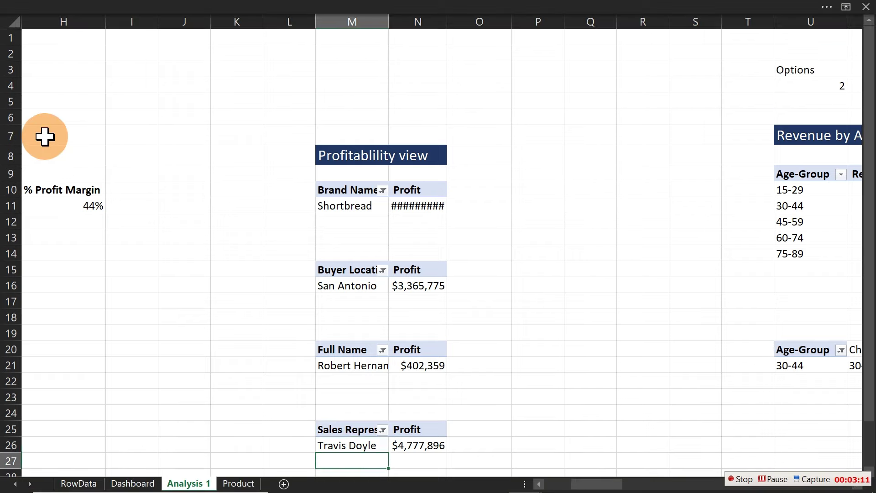
key("Down")
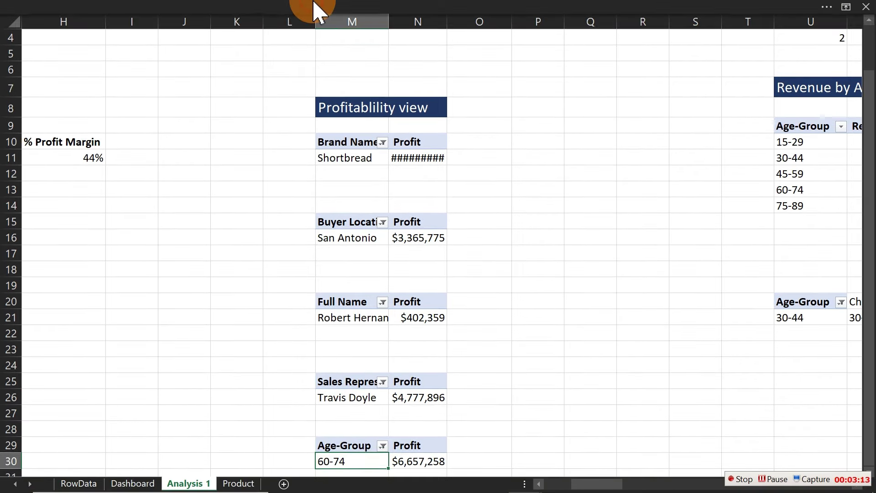
left_click(632, 9)
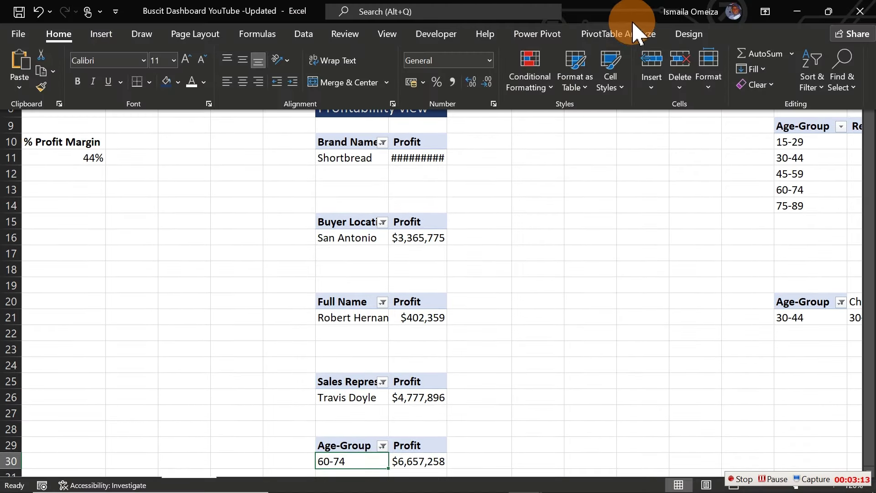
left_click(610, 35)
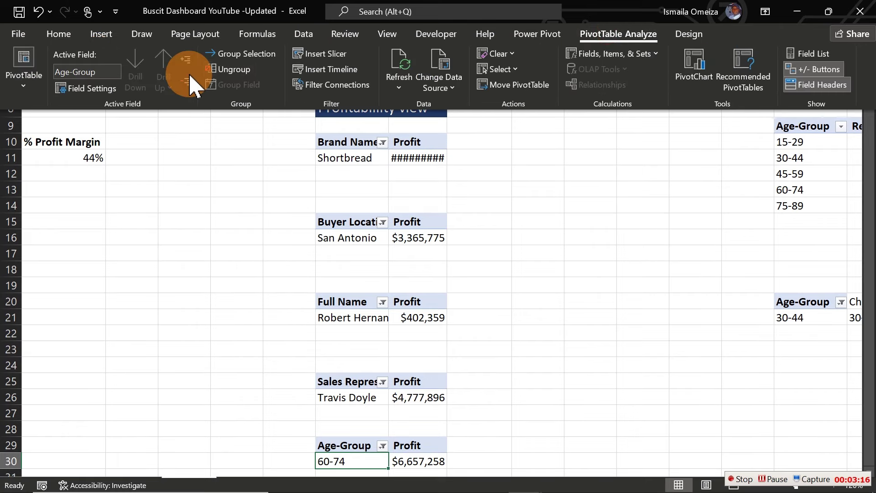
left_click(18, 90)
left_click(38, 137)
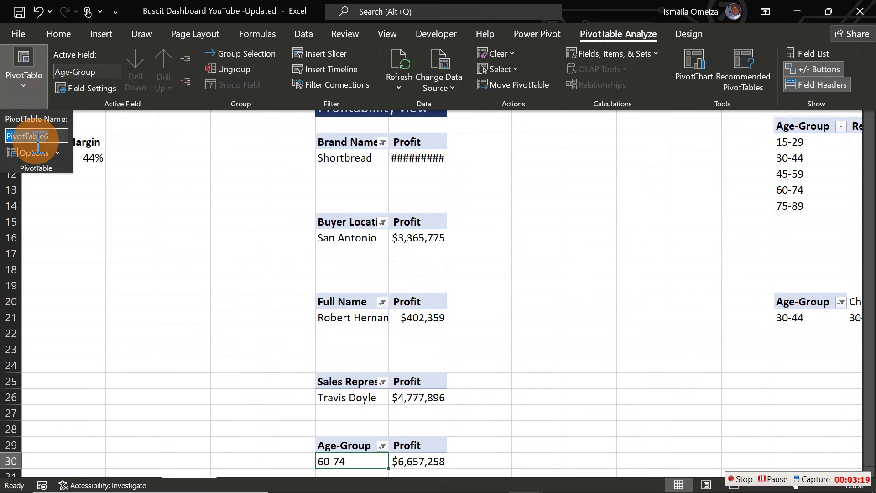
type("Profitability")
type("Agego")
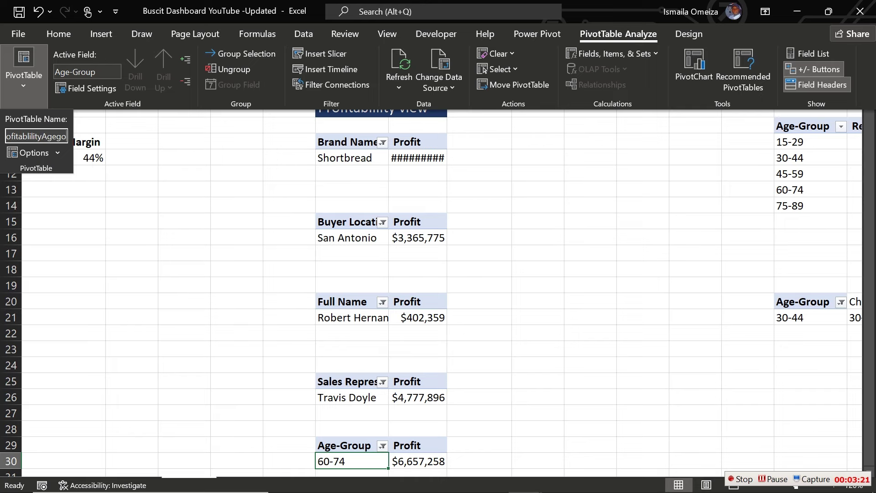
type("oup")
left_click(36, 142)
Step: Rename the PivotTable under the KPIs heading to "KPI"
key("Left")
key("Left")
key("Left")
key("Left")
key("Left")
key("Left")
key("Left")
key("Left")
key("Left")
key("Left")
key("Left")
key("Left")
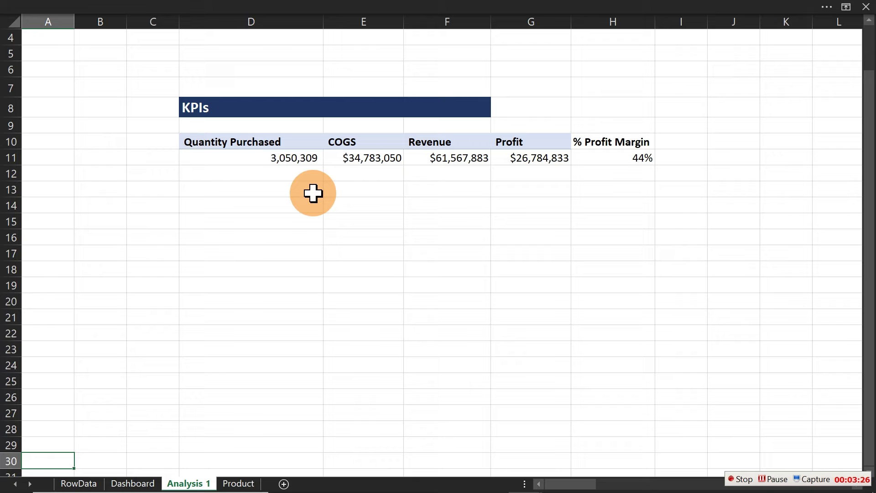
left_click(314, 159)
left_click(612, 9)
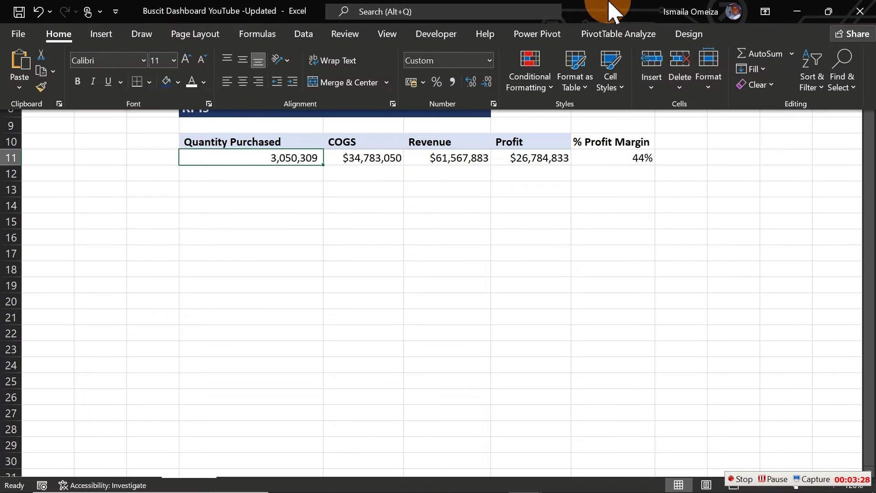
left_click(625, 33)
left_click(23, 80)
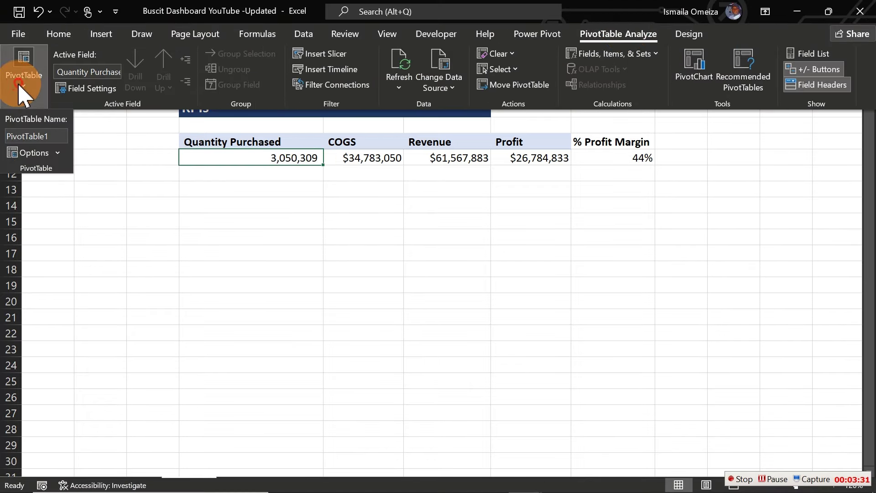
left_click(42, 135)
type("K")
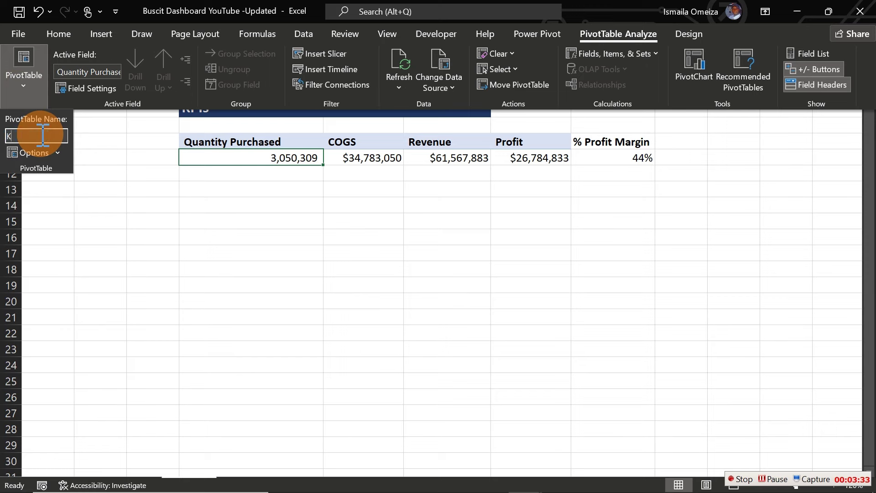
type("PI")
key("Return")
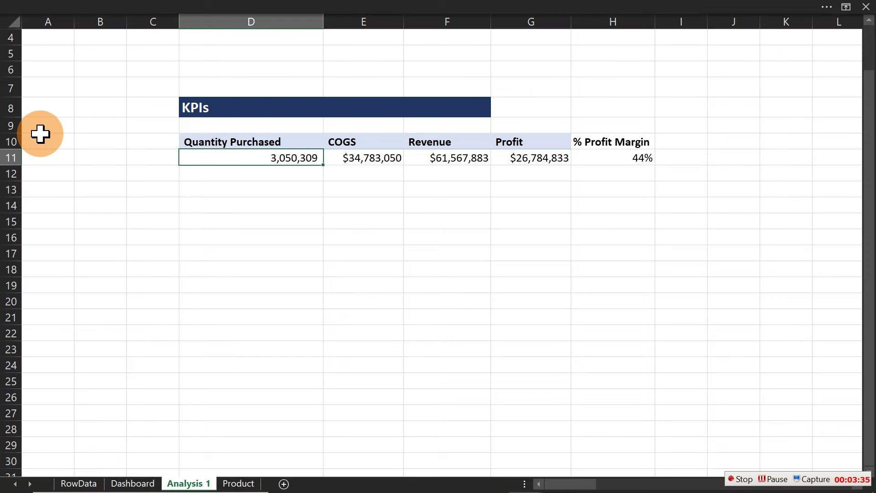
Step: On the Dashboard sheet, set the payment type slicer to Debit Card and Credit Card together
left_click(132, 483)
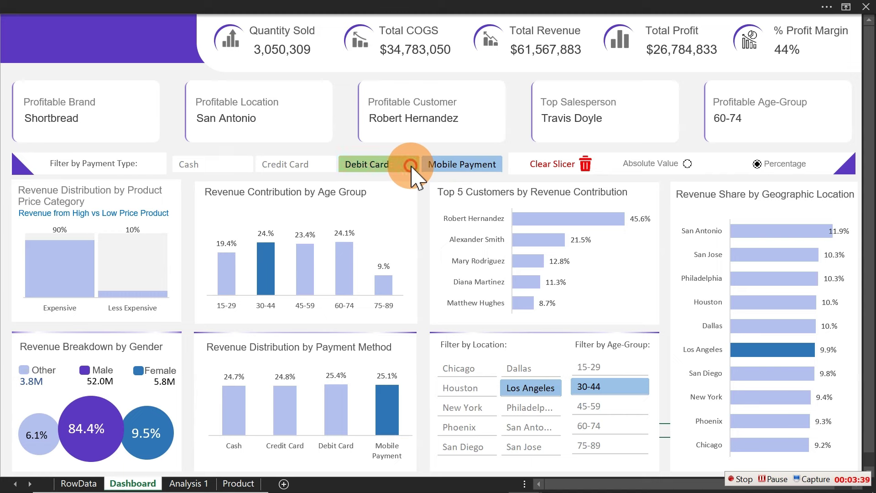
left_click(412, 175)
left_click(378, 153)
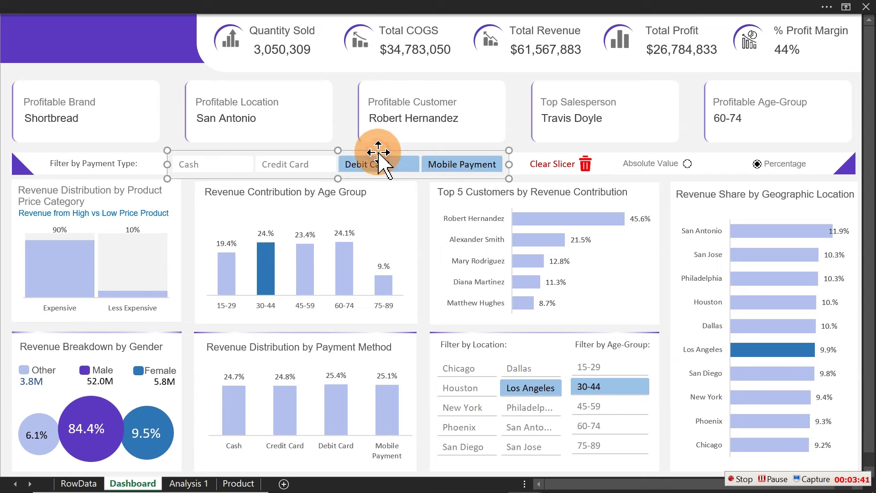
left_click(385, 166)
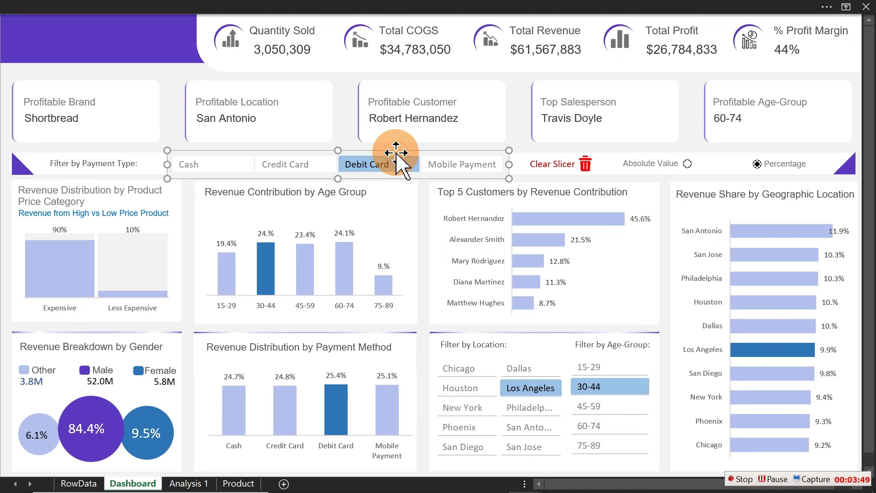
left_click(327, 167, "ctrl")
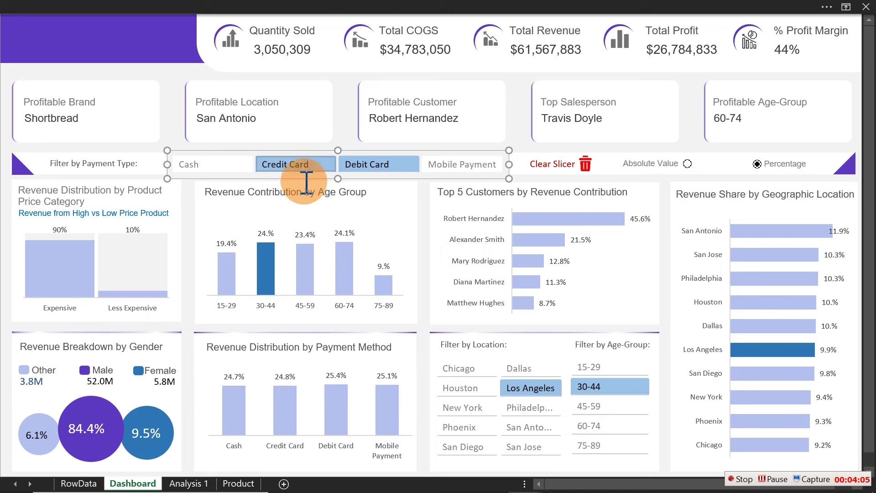
Step: Filter the payment type slicer to Credit Card and select the AgeGroup, Gender and KPI PivotTables in its report connections
left_click(297, 168)
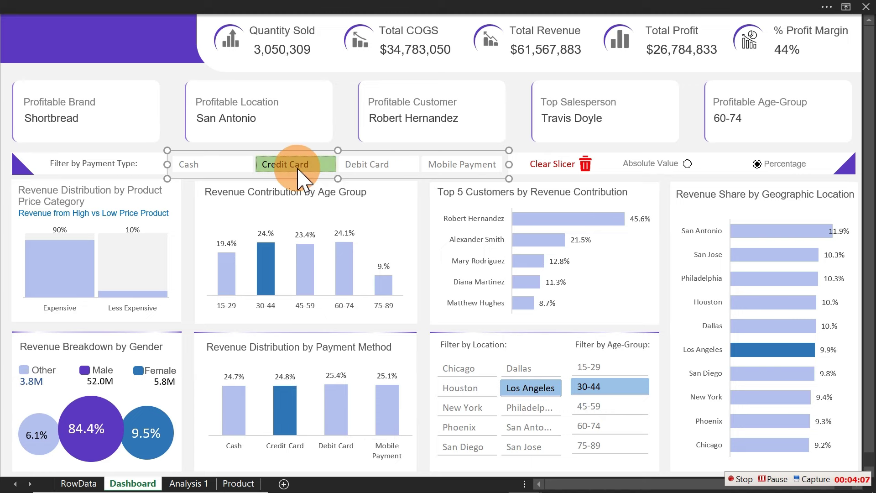
right_click(298, 168)
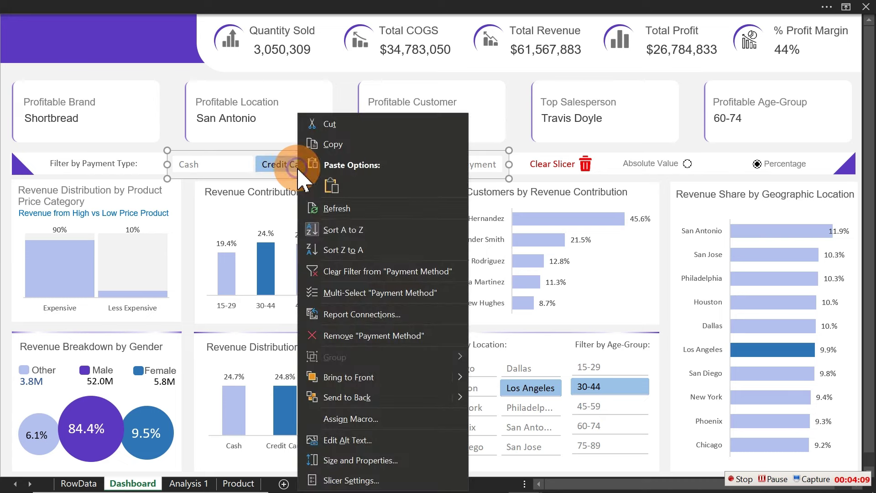
left_click(357, 314)
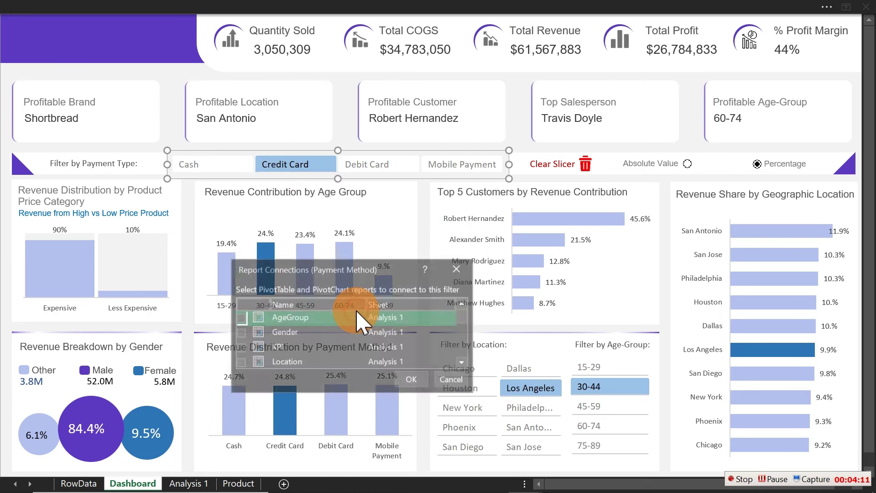
left_click_drag(404, 283, 423, 78)
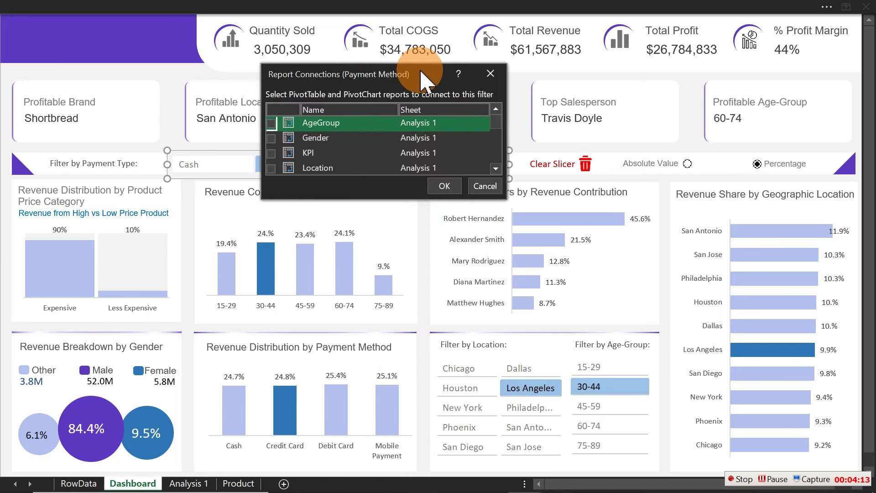
left_click_drag(504, 196, 530, 449)
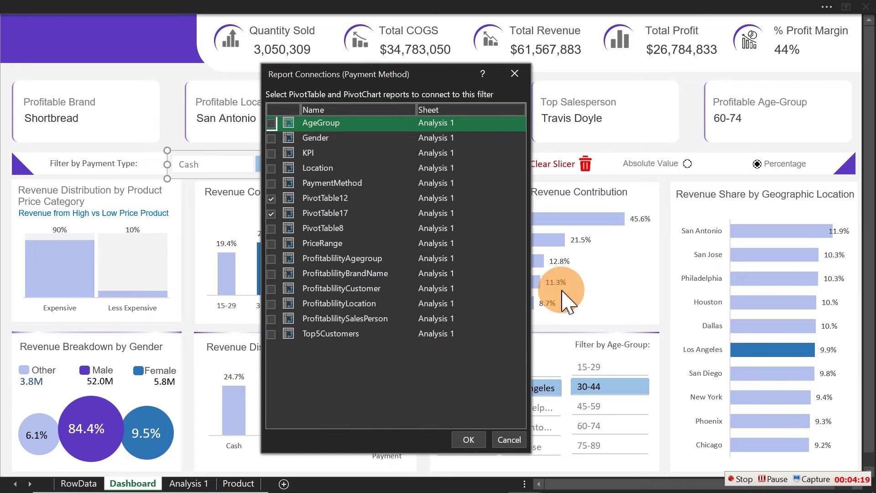
left_click(274, 137)
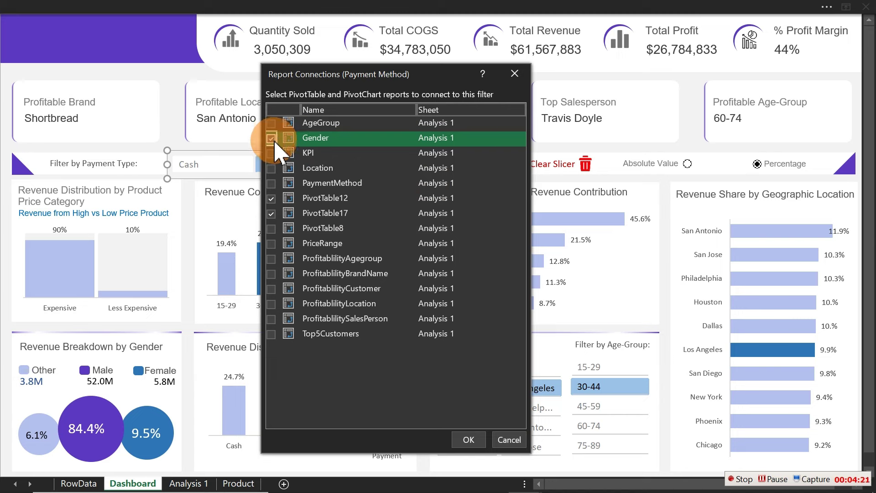
left_click(271, 152)
left_click(274, 128, "ctrl")
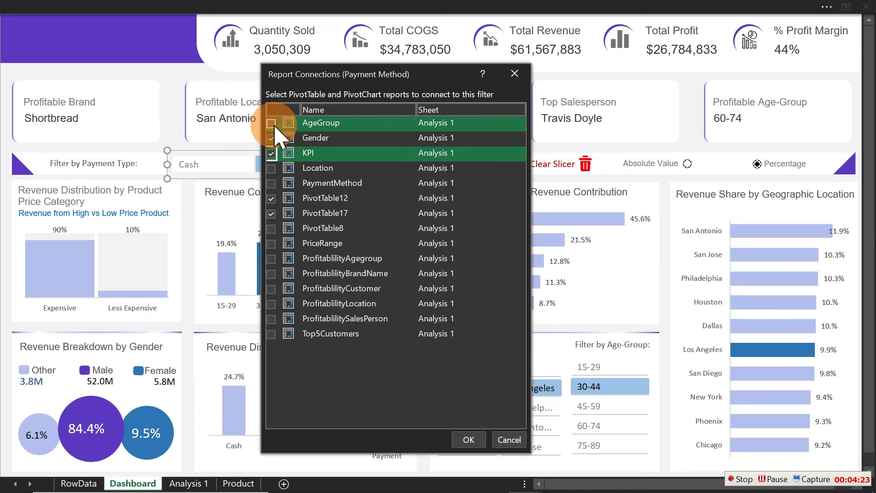
left_click(272, 123)
Step: Also connect the payment type slicer to the five PivotTables prefixed "Profitablility" and to Top5Customers, and apply the connections
left_click(272, 168)
left_click(272, 183)
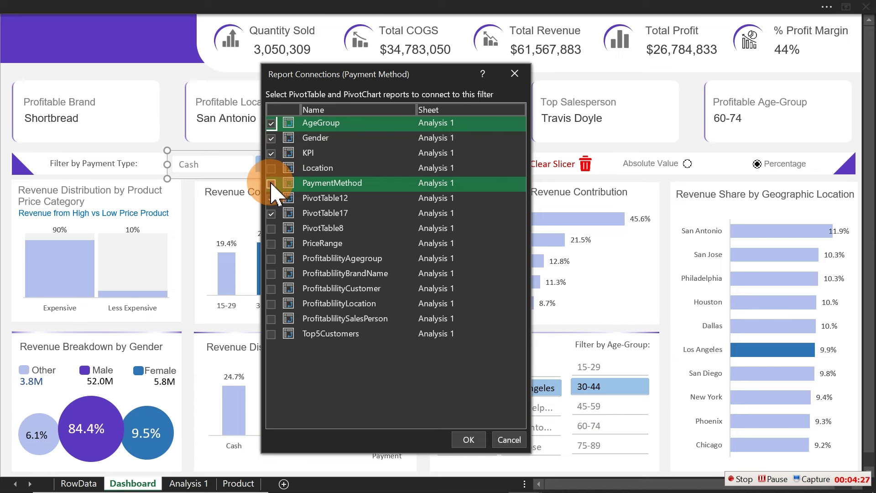
left_click(272, 198)
left_click(274, 228)
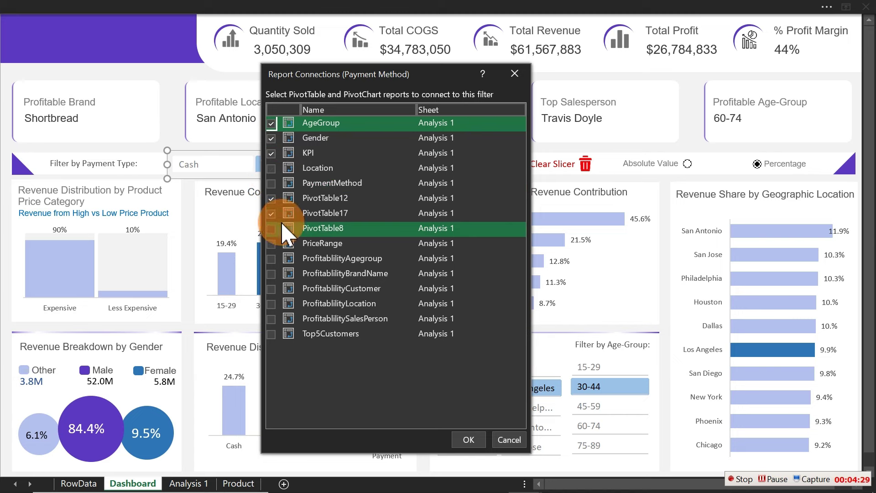
left_click(272, 244)
left_click(272, 258)
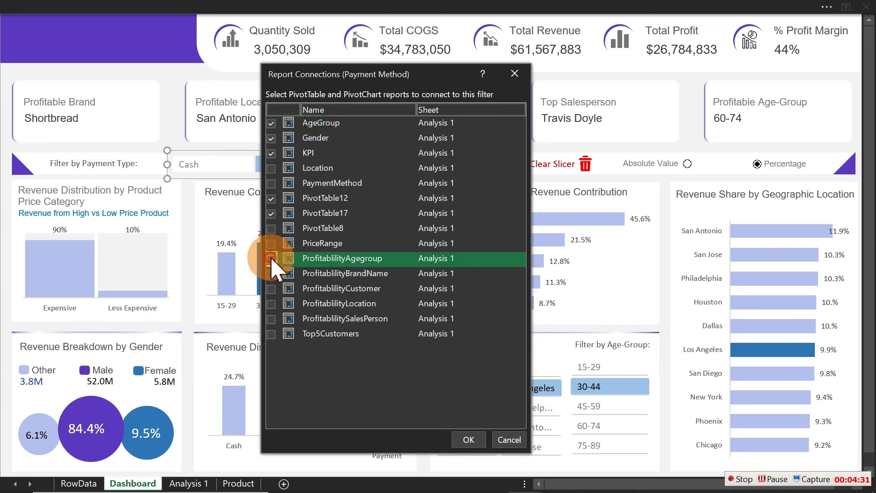
left_click(272, 274)
left_click(272, 289)
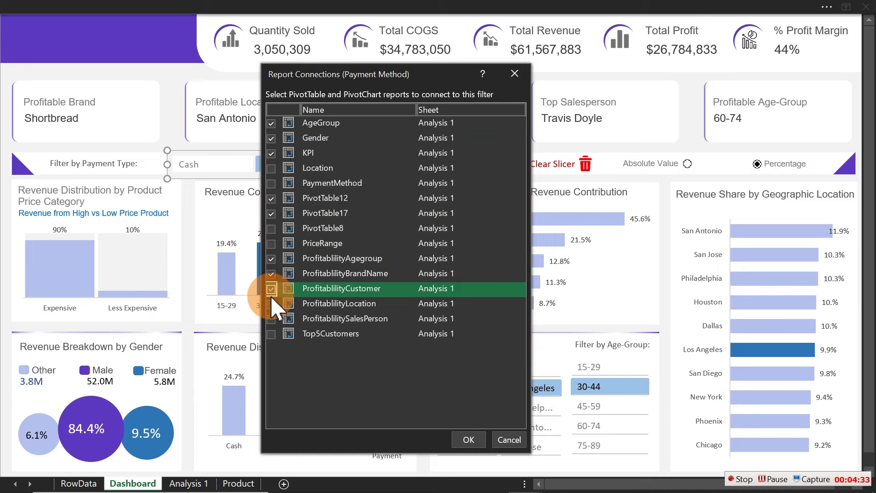
left_click(272, 304)
left_click(272, 319)
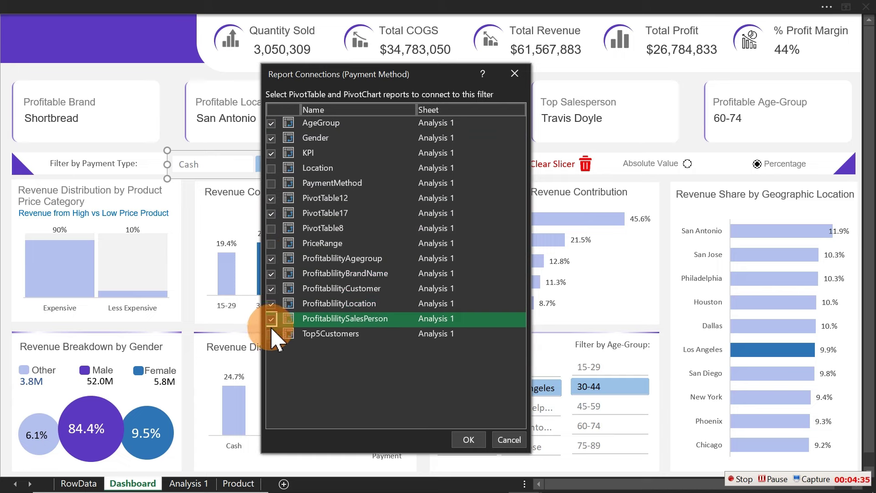
left_click(272, 334)
left_click(469, 439)
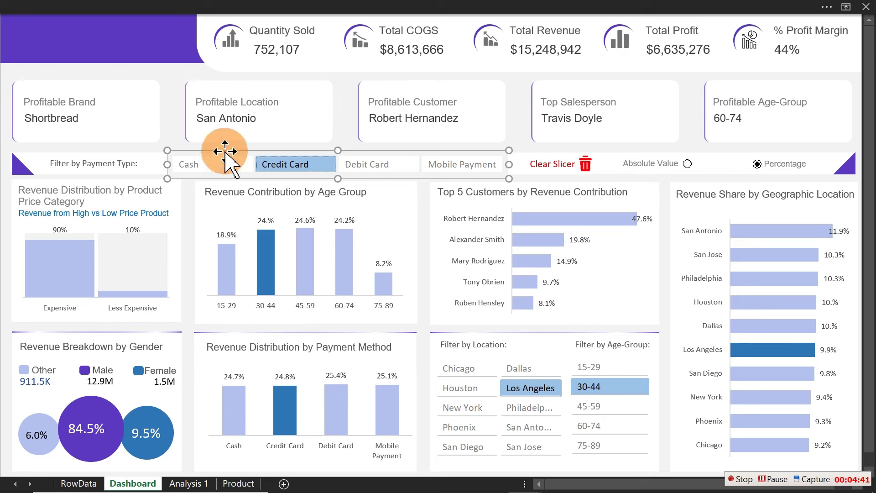
Step: Filter the payment type slicer to Cash and add the PriceRange PivotTable to its report connections
left_click(232, 165)
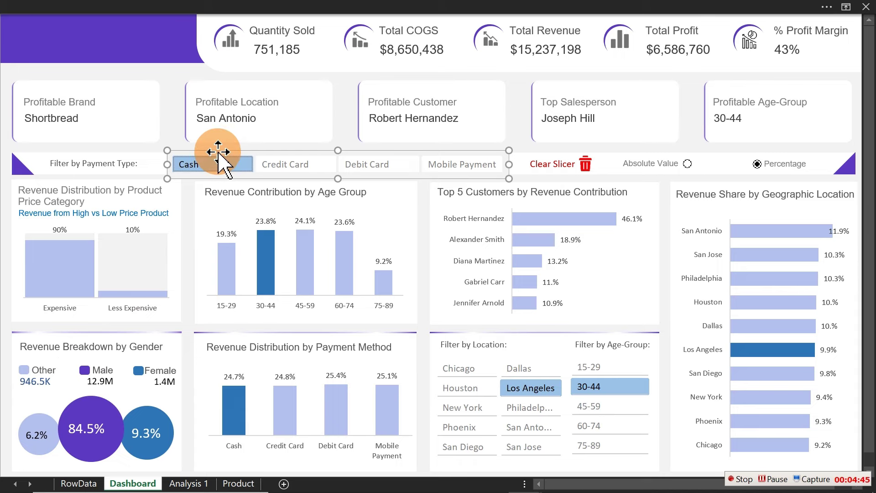
right_click(219, 155)
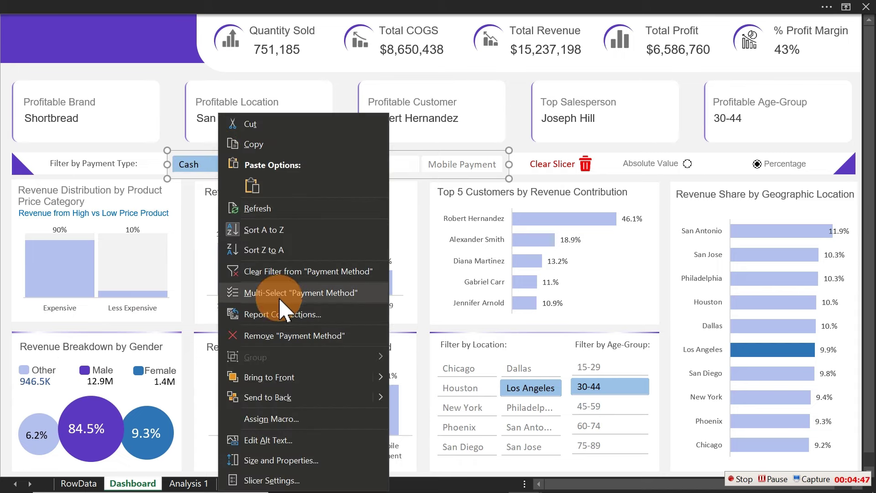
left_click(281, 315)
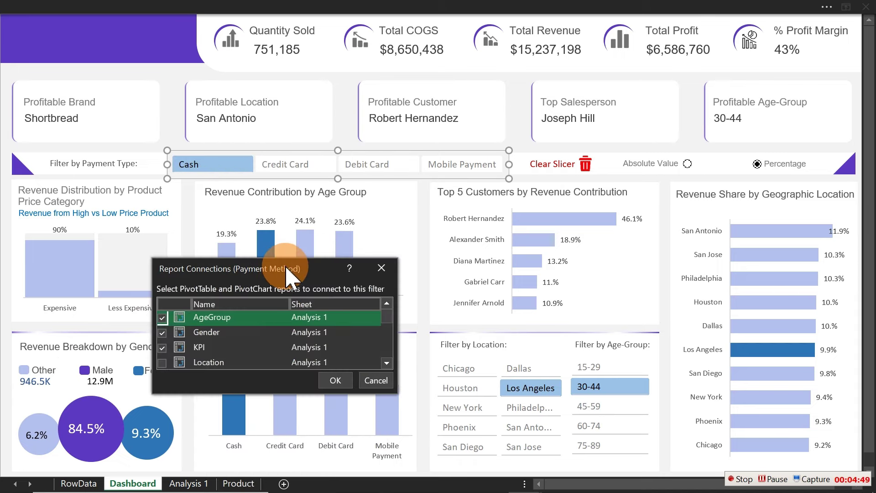
left_click_drag(284, 269, 277, 71)
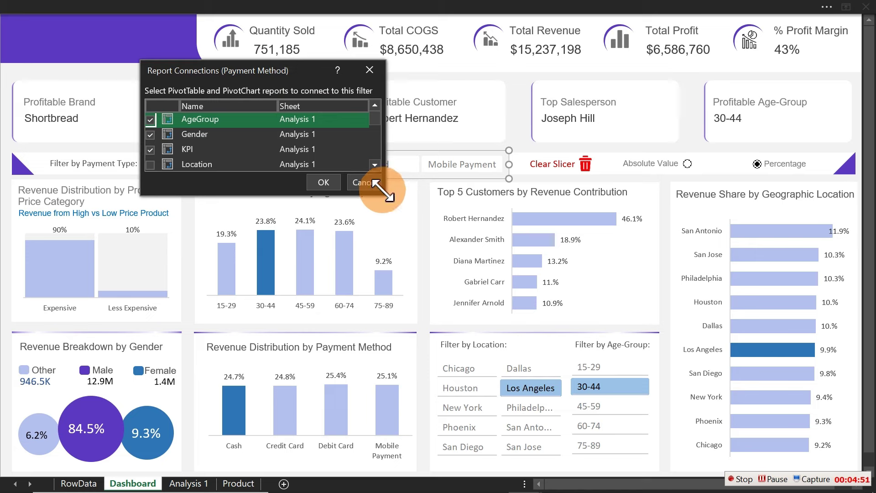
left_click_drag(383, 190, 410, 357)
left_click(150, 210)
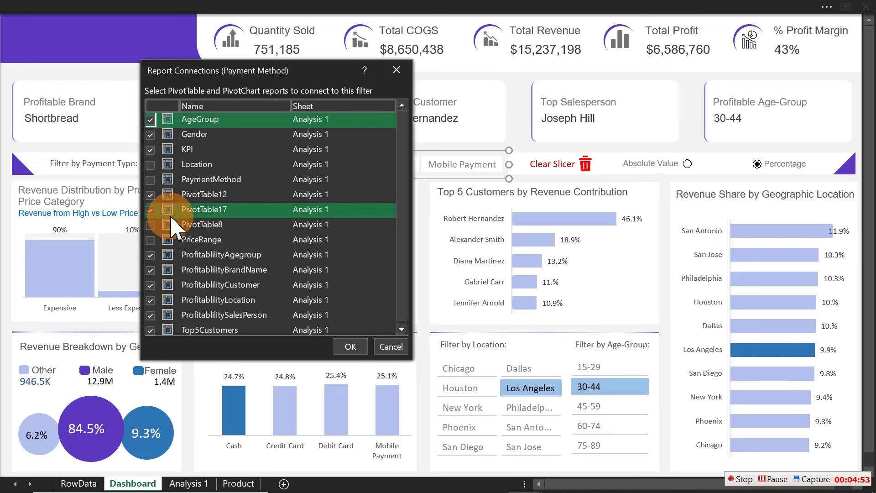
left_click(152, 224)
left_click(152, 239)
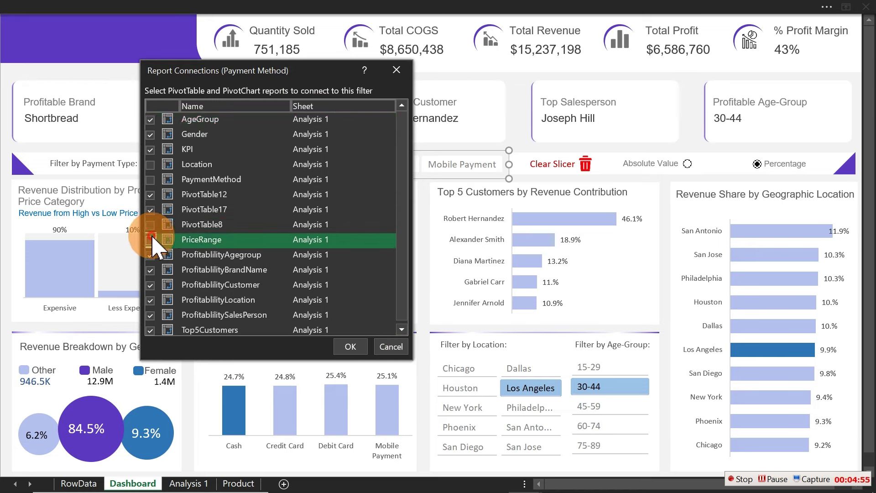
Step: Add the Location PivotTable to the payment type slicer's connections, keep PaymentMethod and PivotTable8 unconnected, and apply
left_click(150, 165)
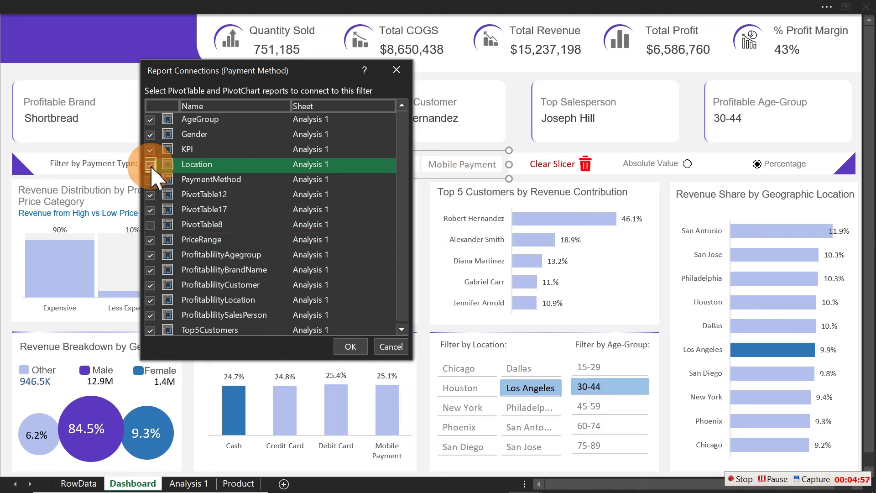
left_click(152, 179, "shift")
left_click(151, 180)
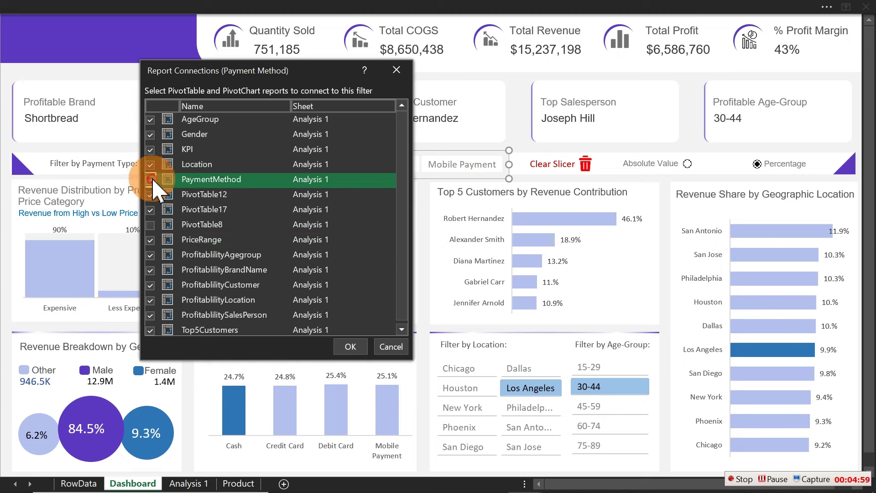
left_click(155, 224)
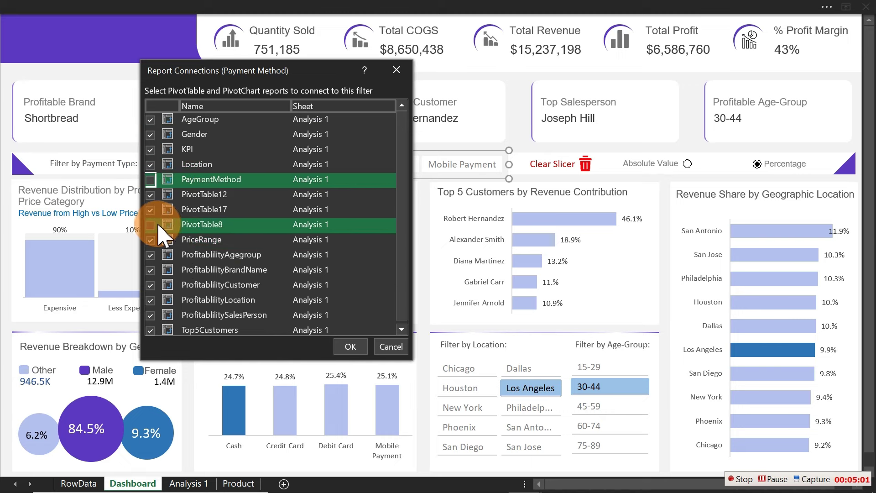
left_click(346, 346)
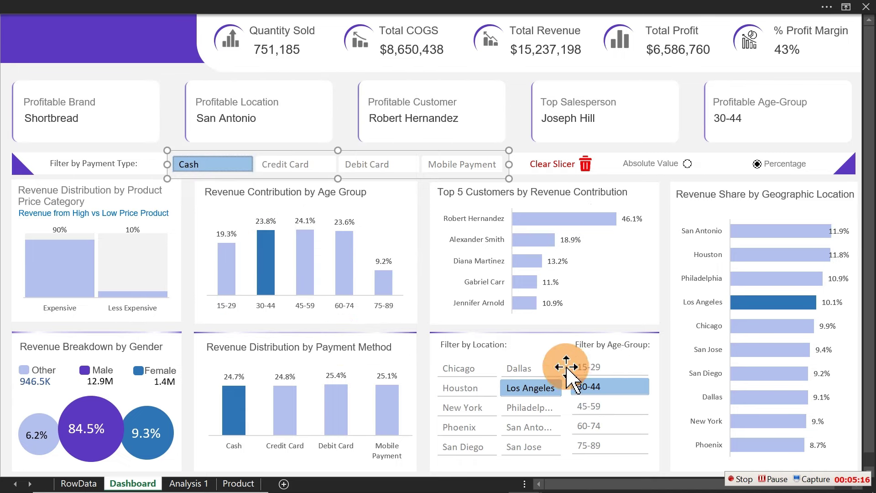
right_click(544, 366)
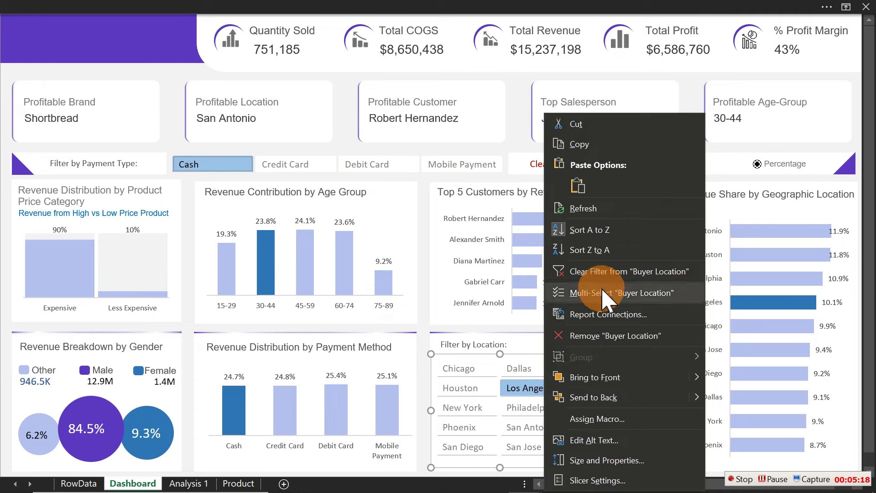
left_click(587, 314)
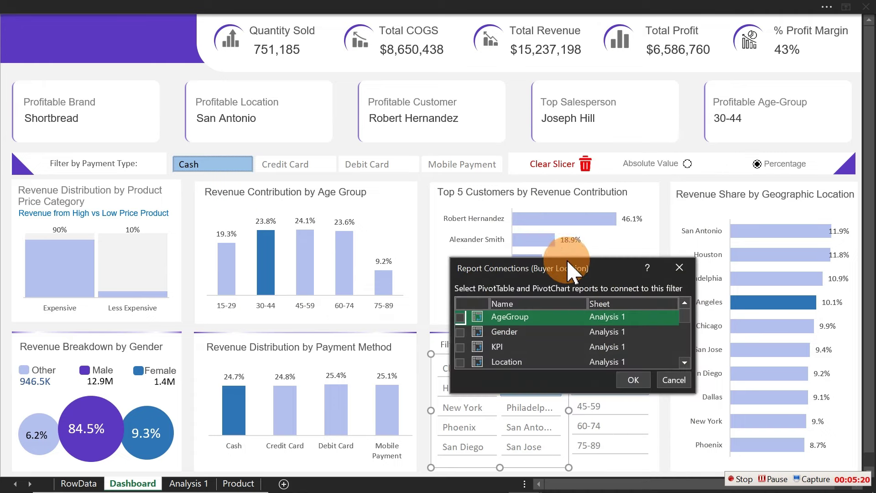
left_click_drag(570, 269, 226, 74)
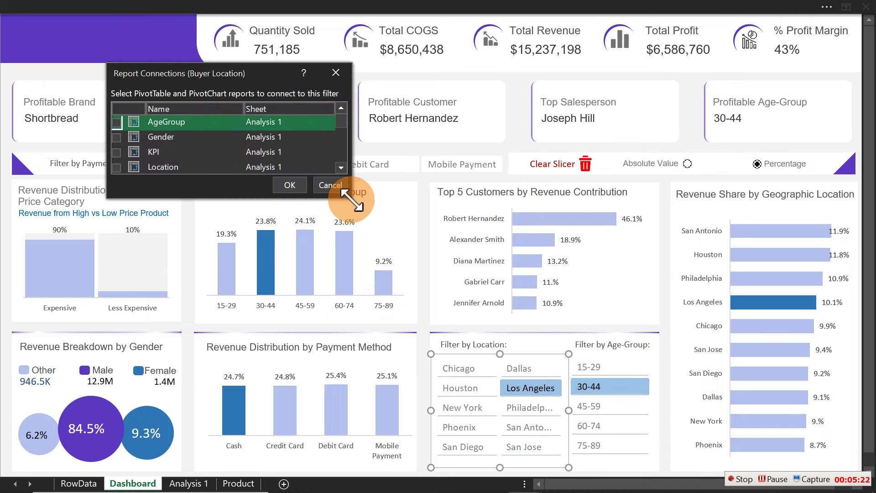
left_click(336, 184)
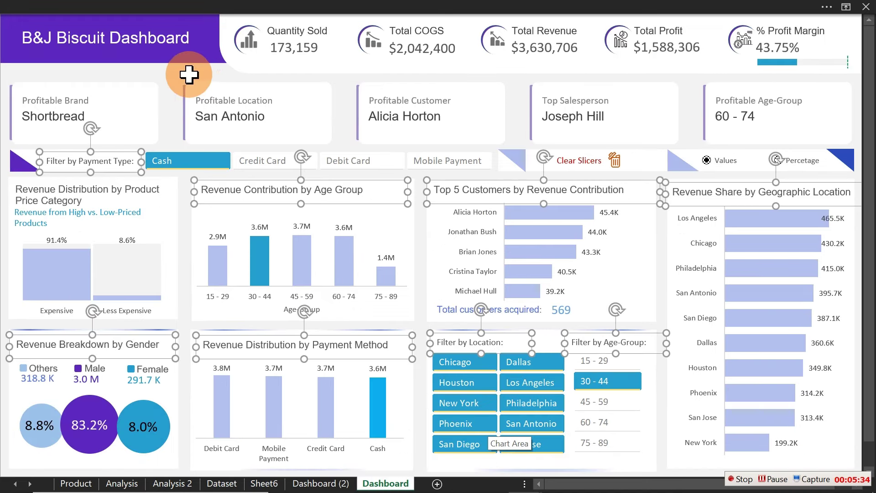
Step: On the B&J Biscuit Dashboard, filter to Chicago and age group 45 - 59, trying the Credit Card and Debit Card payment types
left_click(189, 74)
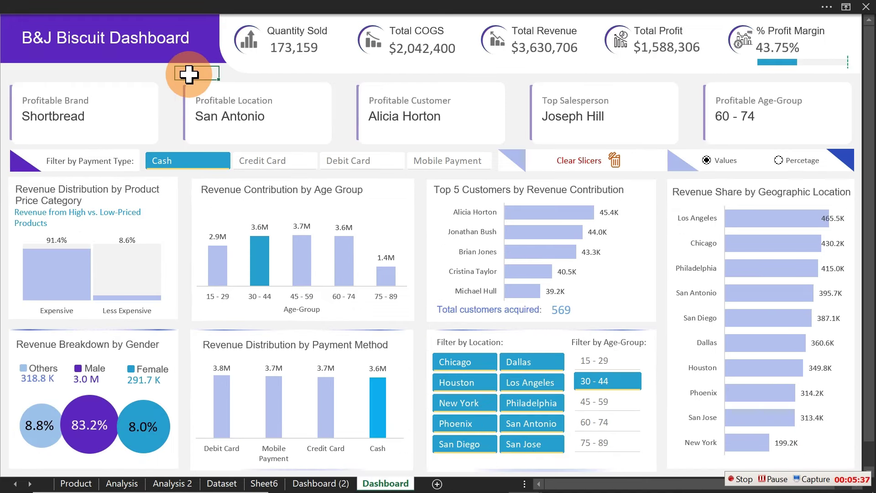
left_click(483, 365)
left_click(603, 401)
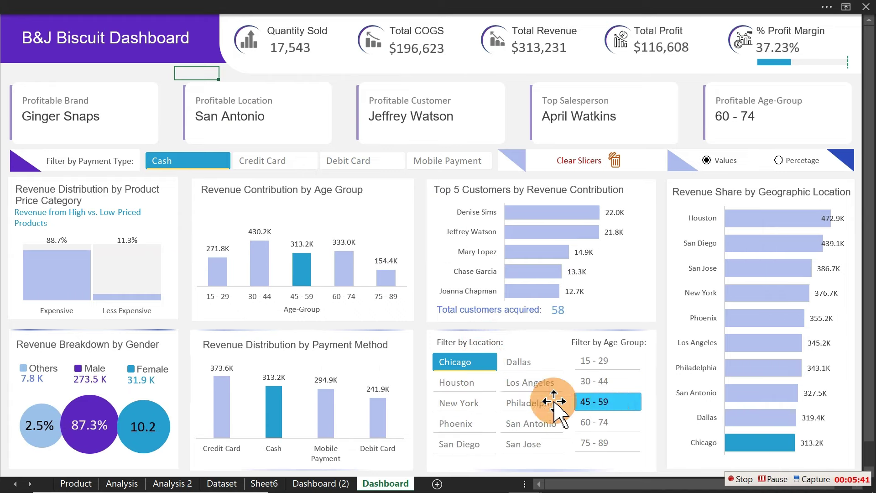
left_click(261, 161)
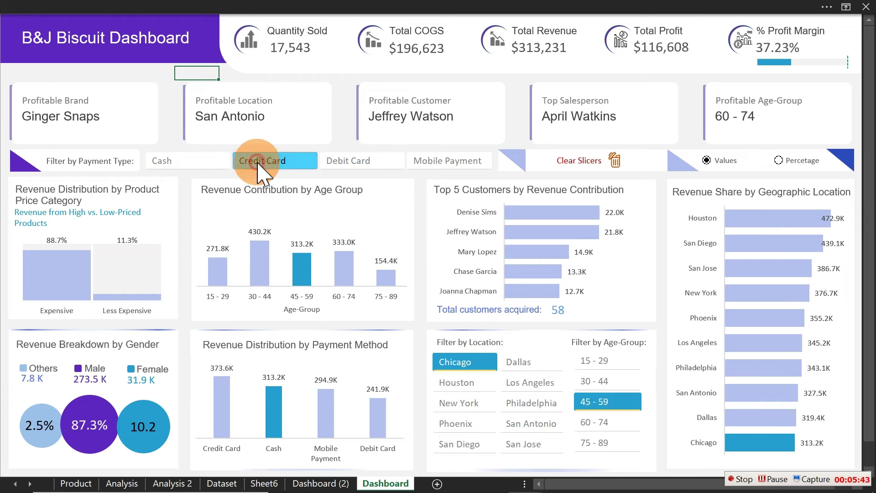
left_click(348, 165)
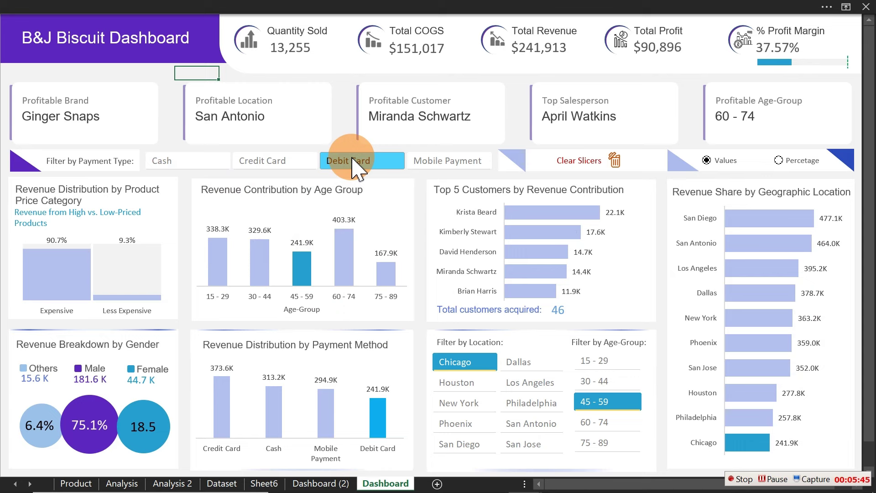